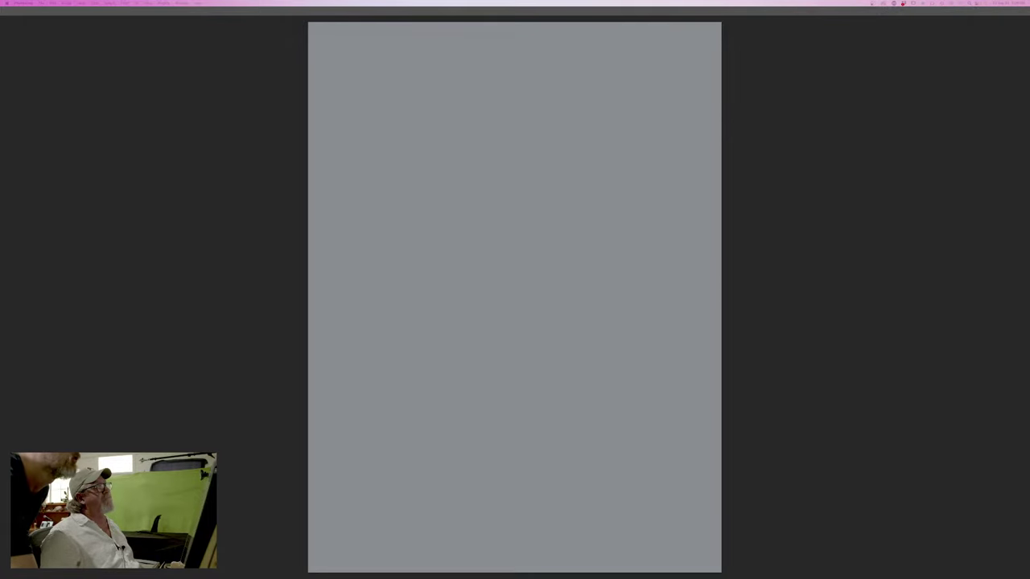
Move the OBS window off the canvas area, then switch to Photoshop and show its hidden panels
left_click_drag(725, 2, 793, 127)
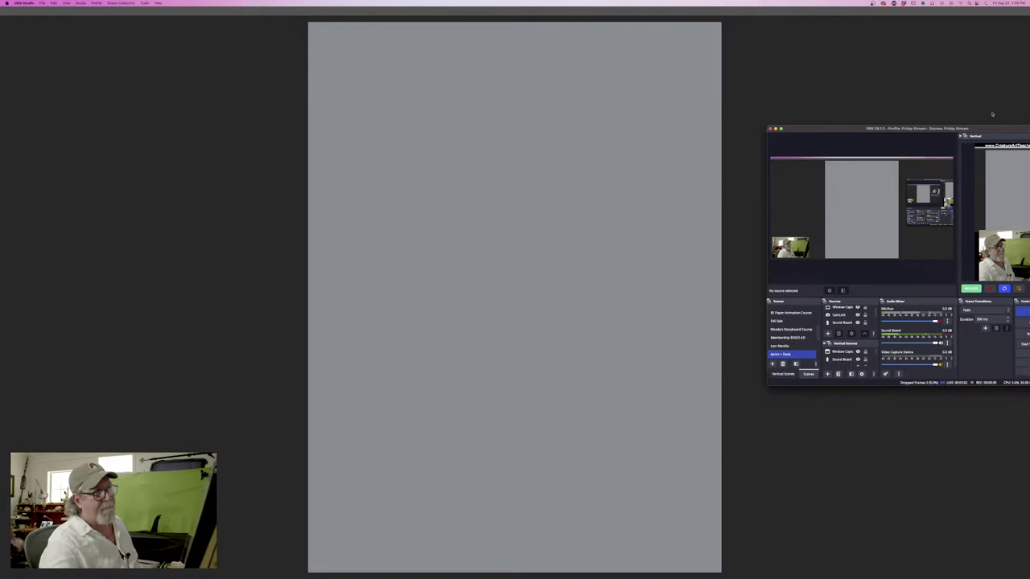
left_click_drag(989, 133, 1029, 210)
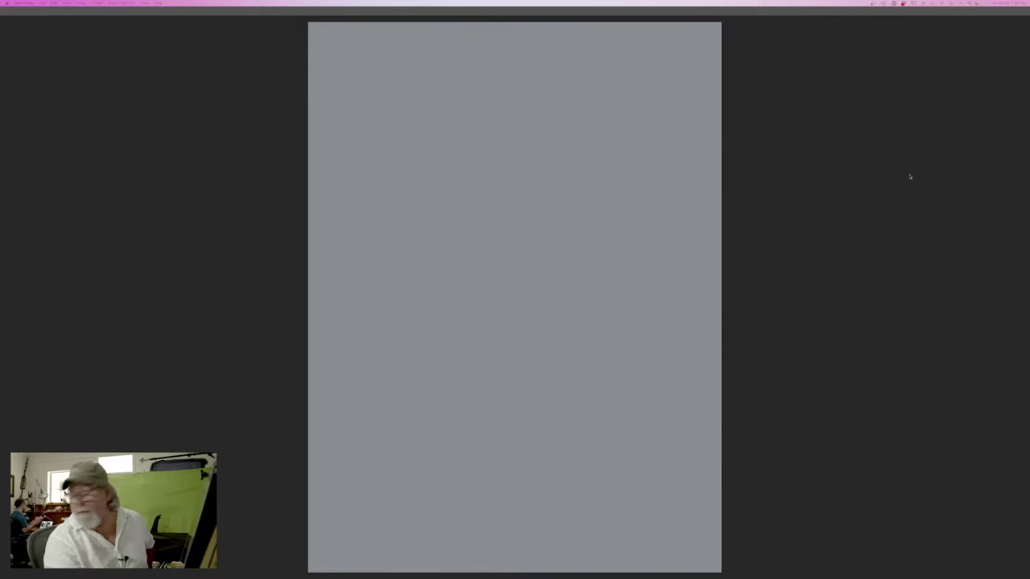
key("Tab")
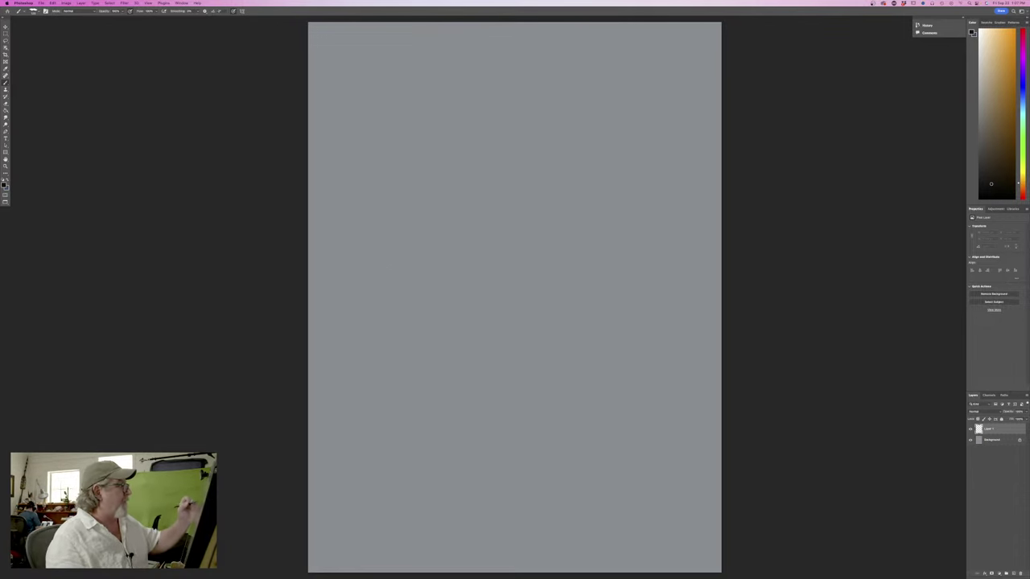
Sketch an upright oval for the gorilla's head in the upper canvas, with an inner brow arc, mouth line and chin curve
left_click_drag(464, 172, 467, 171)
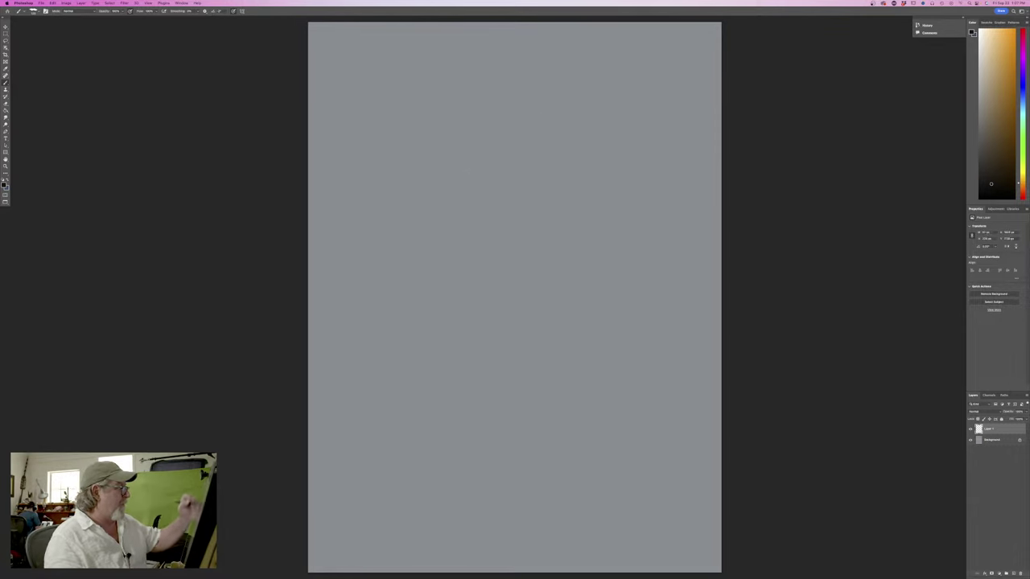
mouse_move(547, 89)
left_mouse_down()
mouse_move(524, 205)
mouse_move(531, 193)
left_mouse_up()
left_click_drag(471, 90, 552, 103)
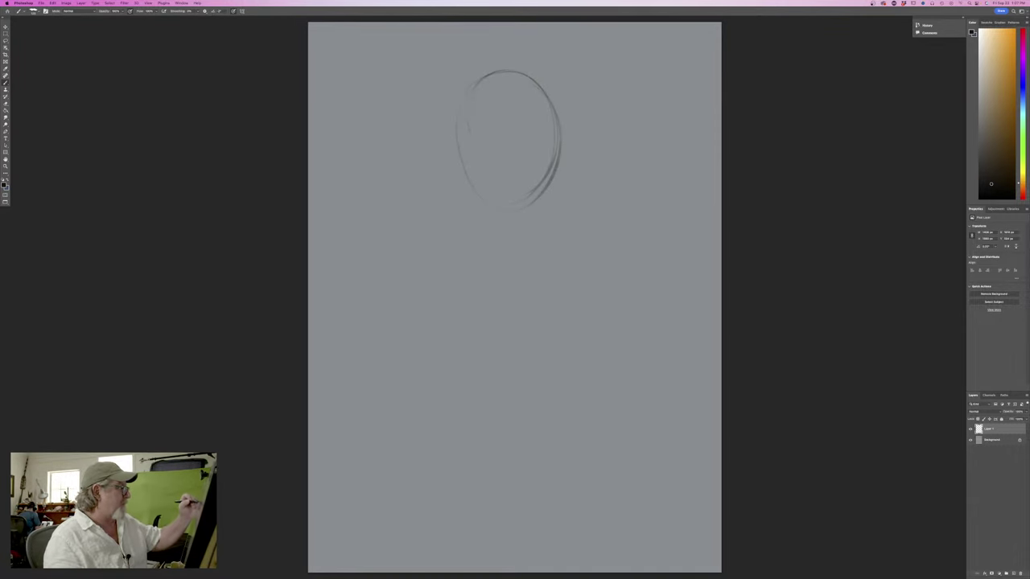
mouse_move(464, 145)
left_mouse_down()
mouse_move(475, 85)
mouse_move(456, 155)
left_mouse_up()
mouse_move(538, 93)
left_mouse_down()
mouse_move(485, 103)
mouse_move(479, 170)
mouse_move(526, 169)
mouse_move(474, 185)
mouse_move(529, 201)
left_mouse_up()
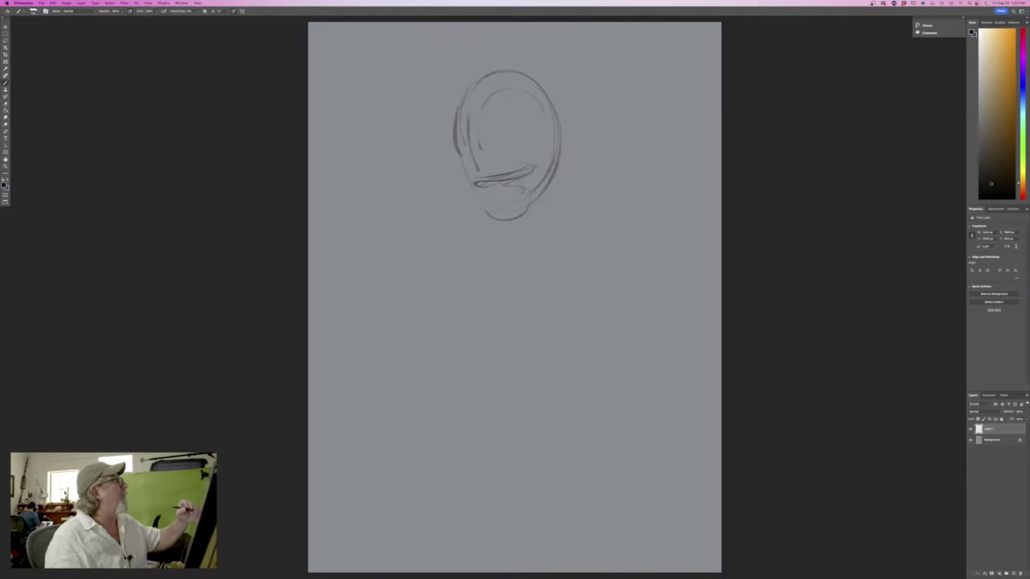
Sketch the jaw, the rounded muzzle and the neck line running from the right side of the head
mouse_move(562, 133)
left_mouse_down()
mouse_move(563, 211)
mouse_move(548, 219)
left_mouse_up()
left_click_drag(482, 208, 529, 210)
mouse_move(513, 118)
left_mouse_down()
mouse_move(483, 121)
mouse_move(467, 160)
left_mouse_up()
left_click_drag(549, 193, 497, 238)
left_click_drag(481, 188, 467, 225)
left_click_drag(567, 175, 603, 217)
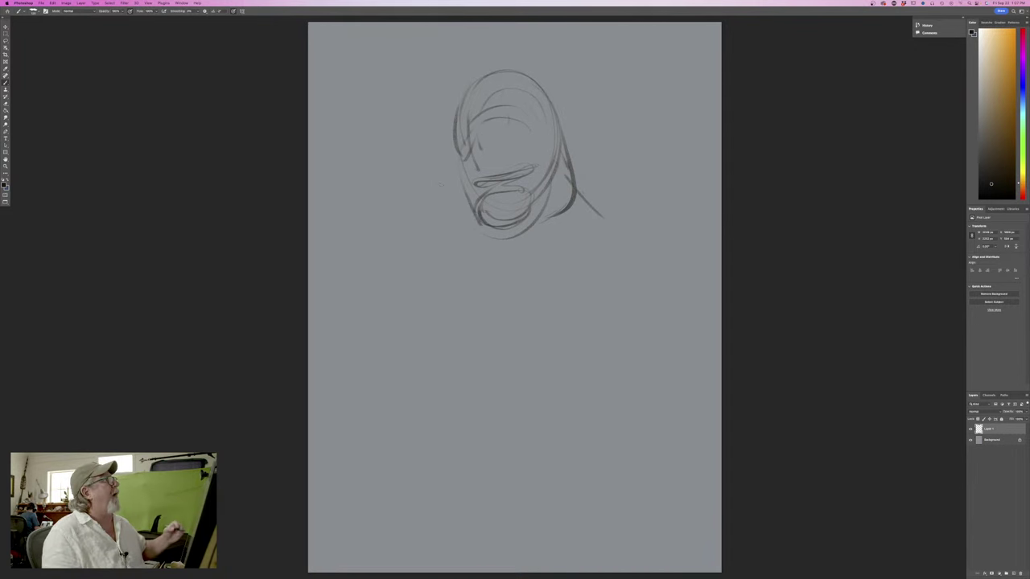
Block in both shoulders beside the head, with curved arcs on the right and a circular form on the left
mouse_move(583, 180)
left_mouse_down()
mouse_move(615, 170)
mouse_move(644, 246)
mouse_move(651, 225)
mouse_move(636, 158)
left_mouse_up()
left_click_drag(647, 184, 655, 225)
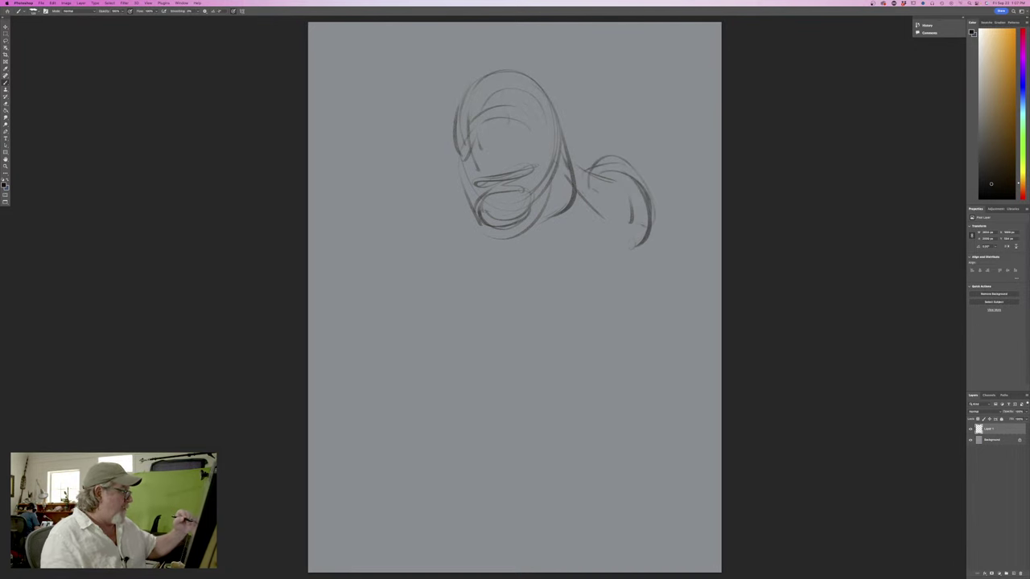
mouse_move(404, 241)
left_mouse_down()
mouse_move(396, 284)
mouse_move(462, 308)
mouse_move(393, 241)
left_mouse_up()
left_click_drag(394, 258, 375, 293)
left_click_drag(455, 195, 412, 231)
mouse_move(422, 231)
left_mouse_down()
mouse_move(415, 300)
mouse_move(449, 261)
left_mouse_up()
left_click_drag(563, 171, 632, 181)
left_click_drag(634, 183, 621, 243)
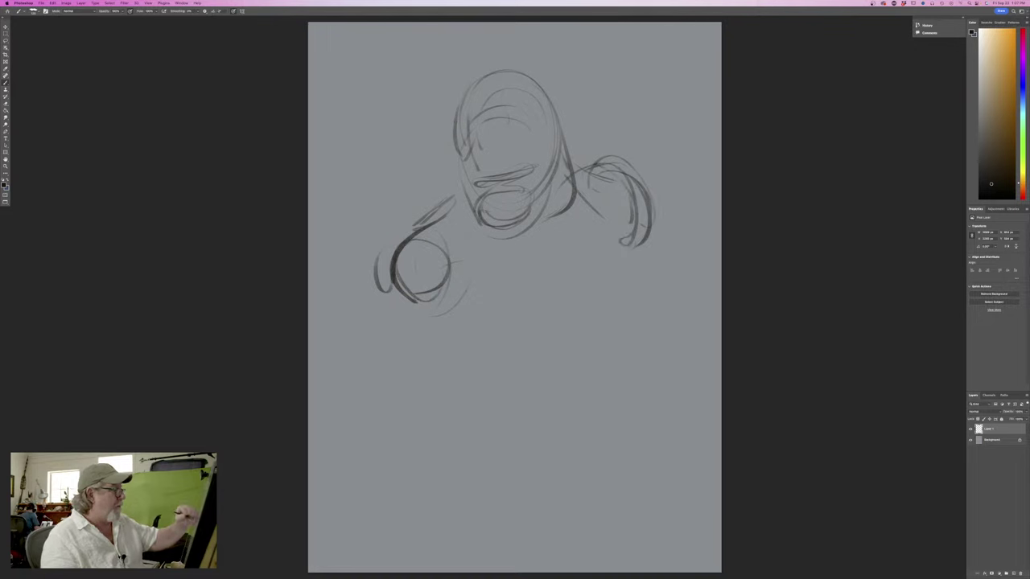
Reinforce the shoulder tops and the sides of the head, and add heavy diagonal chest lines below the jaw
left_click_drag(578, 177, 593, 164)
left_click_drag(444, 217, 409, 226)
left_click_drag(410, 225, 397, 268)
mouse_move(458, 163)
left_mouse_down()
mouse_move(446, 217)
mouse_move(512, 253)
left_mouse_up()
left_click_drag(570, 160, 586, 211)
left_click_drag(456, 127, 445, 180)
mouse_move(447, 179)
left_mouse_down()
mouse_move(451, 217)
mouse_move(515, 269)
left_mouse_up()
Draw the nose with dark nostrils, the muzzle creases, the mouth and a pointed chin on the front-facing gorilla
mouse_move(519, 187)
left_mouse_down()
mouse_move(499, 198)
mouse_move(520, 190)
left_mouse_up()
mouse_move(522, 187)
left_mouse_down()
mouse_move(495, 211)
mouse_move(491, 196)
mouse_move(507, 214)
left_mouse_up()
left_click_drag(498, 212, 520, 211)
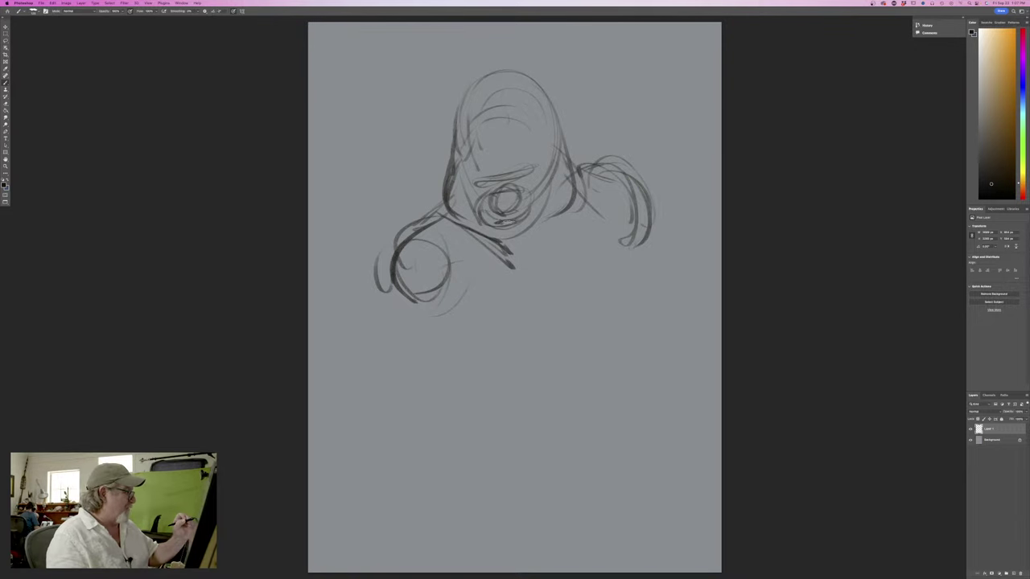
mouse_move(507, 177)
left_mouse_down()
mouse_move(488, 198)
mouse_move(518, 209)
mouse_move(489, 212)
left_mouse_up()
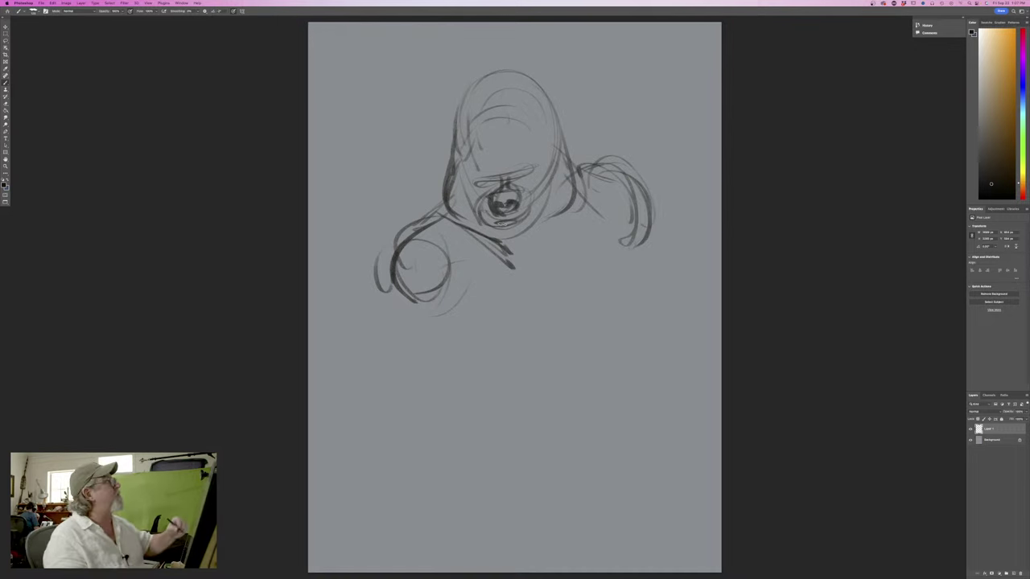
mouse_move(533, 185)
left_mouse_down()
mouse_move(481, 221)
mouse_move(488, 241)
mouse_move(530, 215)
mouse_move(496, 243)
mouse_move(529, 210)
mouse_move(499, 246)
left_mouse_up()
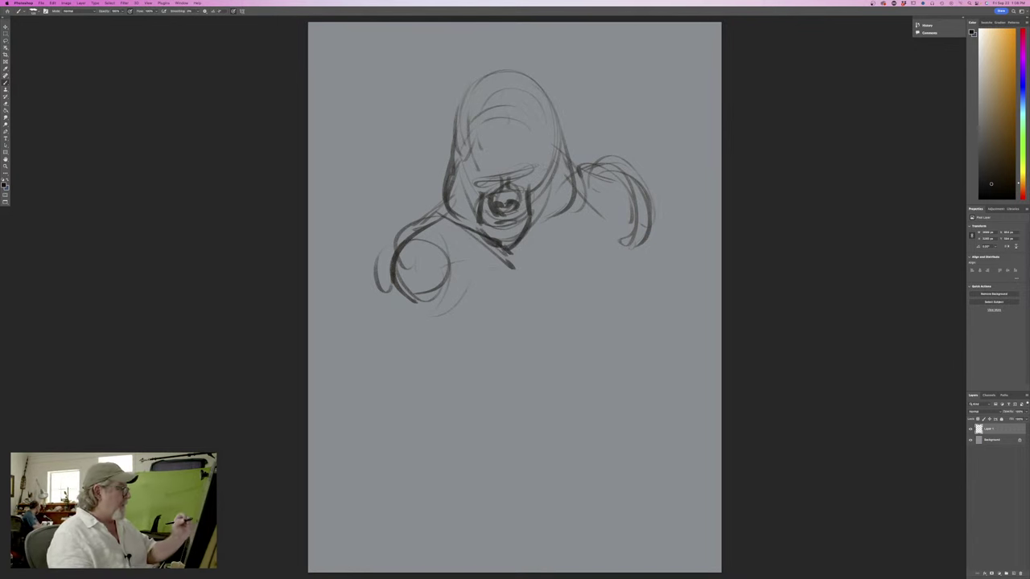
mouse_move(481, 224)
left_mouse_down()
mouse_move(528, 218)
mouse_move(494, 204)
mouse_move(517, 201)
left_mouse_up()
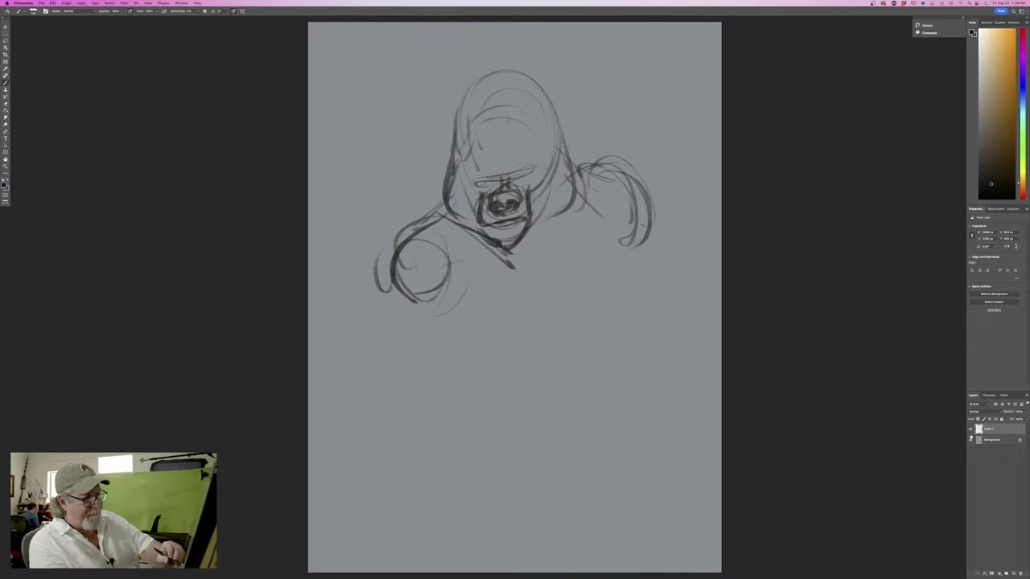
Hide Layer 1, add a new layer, and sketch a gorilla's head crest with the arched outline of the face below it
left_click(970, 429)
left_click(1013, 573)
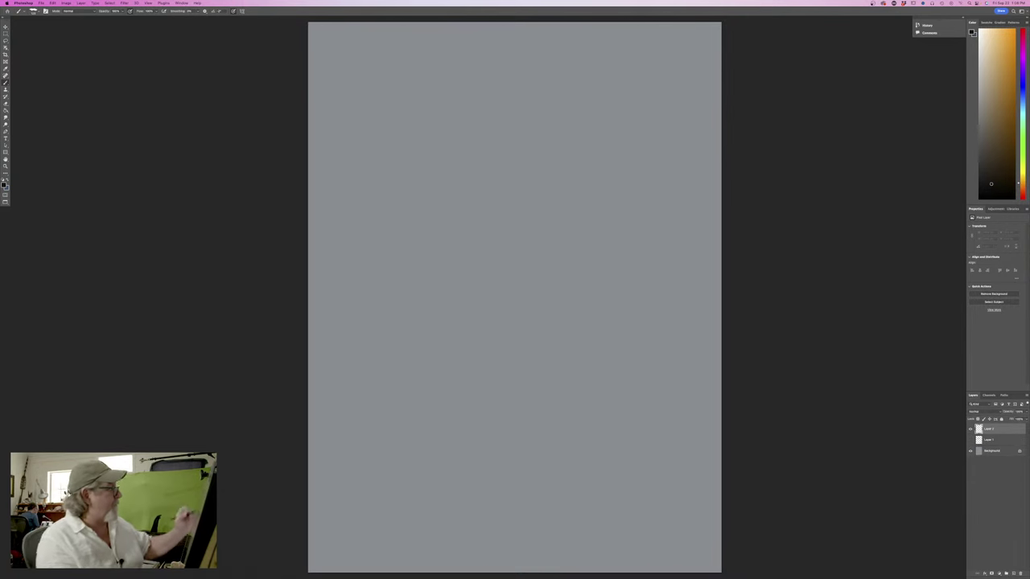
left_click_drag(552, 142, 556, 153)
mouse_move(538, 81)
left_mouse_down()
mouse_move(541, 120)
mouse_move(489, 75)
mouse_move(543, 106)
left_mouse_up()
mouse_move(466, 83)
left_mouse_down()
mouse_move(459, 118)
mouse_move(435, 146)
left_mouse_up()
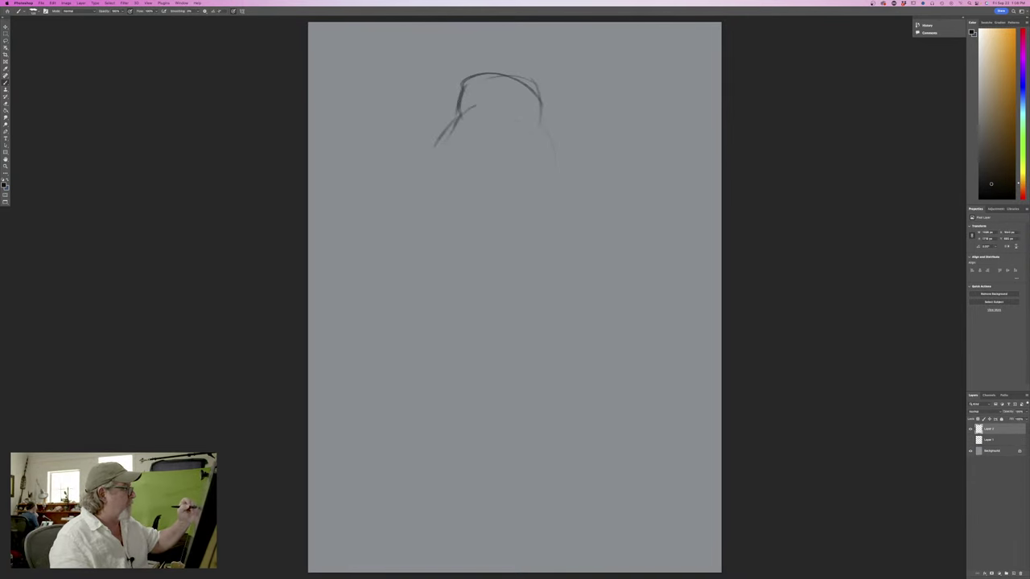
mouse_move(474, 105)
left_mouse_down()
mouse_move(528, 129)
mouse_move(528, 119)
mouse_move(497, 102)
mouse_move(475, 113)
mouse_move(556, 176)
left_mouse_up()
left_click_drag(538, 129, 565, 183)
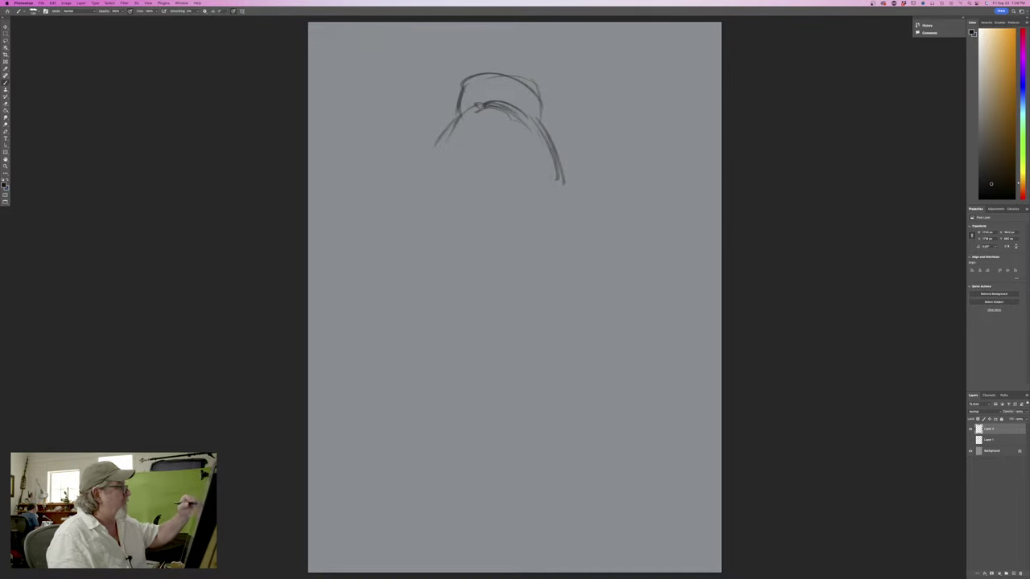
left_click_drag(464, 108, 430, 163)
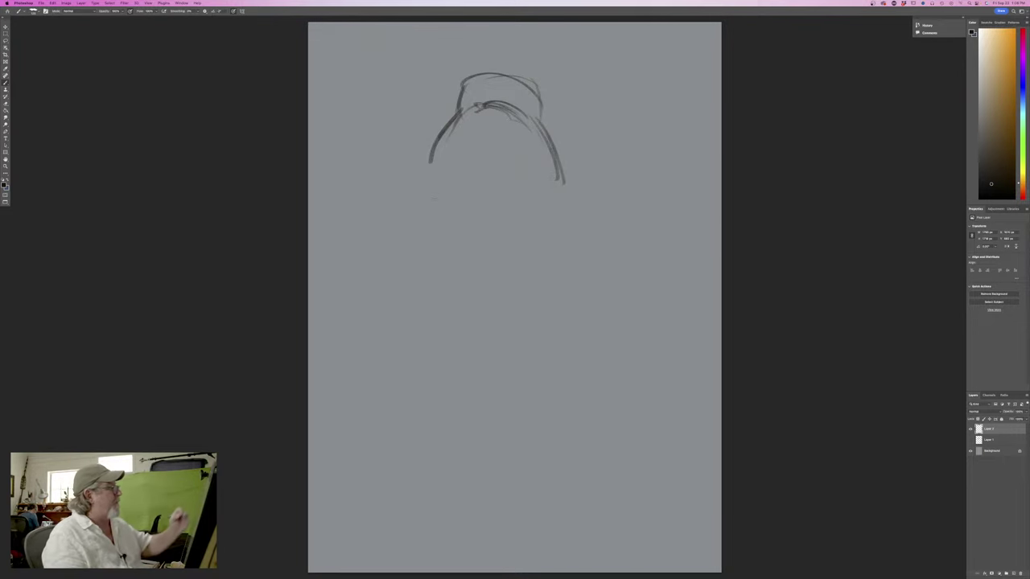
Sketch the left cheek, a diagonal line below it, and the curved muzzle with an oval nose and dark nostrils
mouse_move(430, 146)
left_mouse_down()
mouse_move(435, 211)
mouse_move(504, 256)
left_mouse_up()
left_click_drag(441, 234, 501, 256)
mouse_move(470, 200)
left_mouse_down()
mouse_move(523, 193)
mouse_move(525, 235)
mouse_move(507, 251)
left_mouse_up()
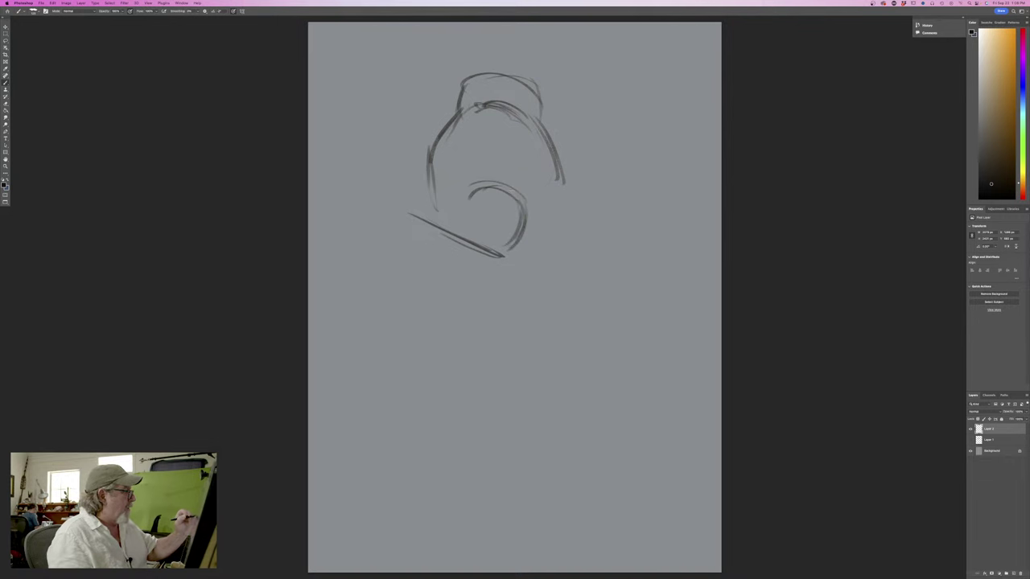
mouse_move(521, 192)
left_mouse_down()
mouse_move(510, 237)
mouse_move(520, 193)
mouse_move(481, 191)
left_mouse_up()
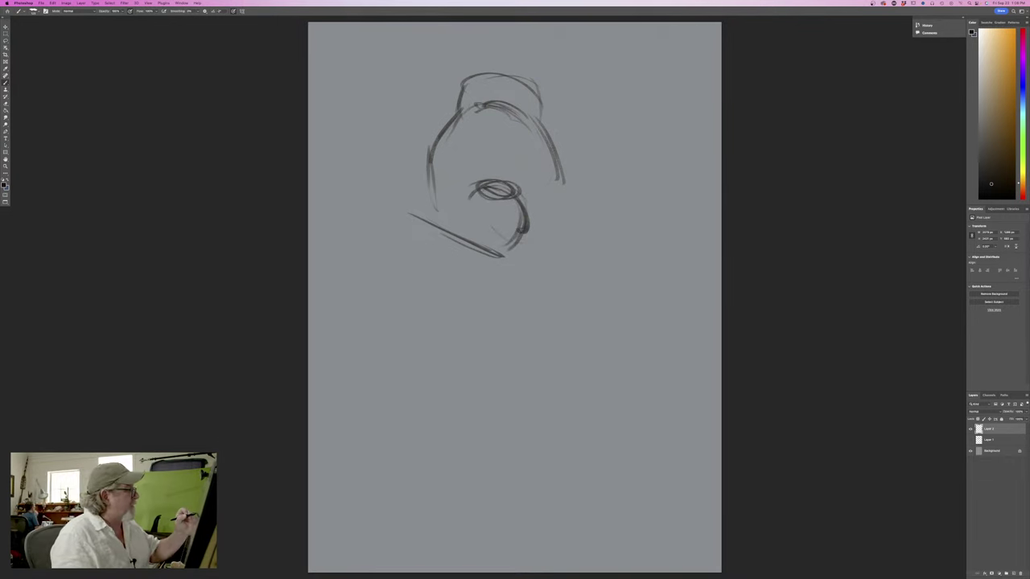
mouse_move(507, 187)
left_mouse_down()
mouse_move(481, 189)
mouse_move(493, 185)
left_mouse_up()
Draw the nose bridge, straight heavy brow, eyes, mouth line and cheek folds around the muzzle
left_click_drag(497, 174, 500, 175)
left_click_drag(504, 164, 536, 166)
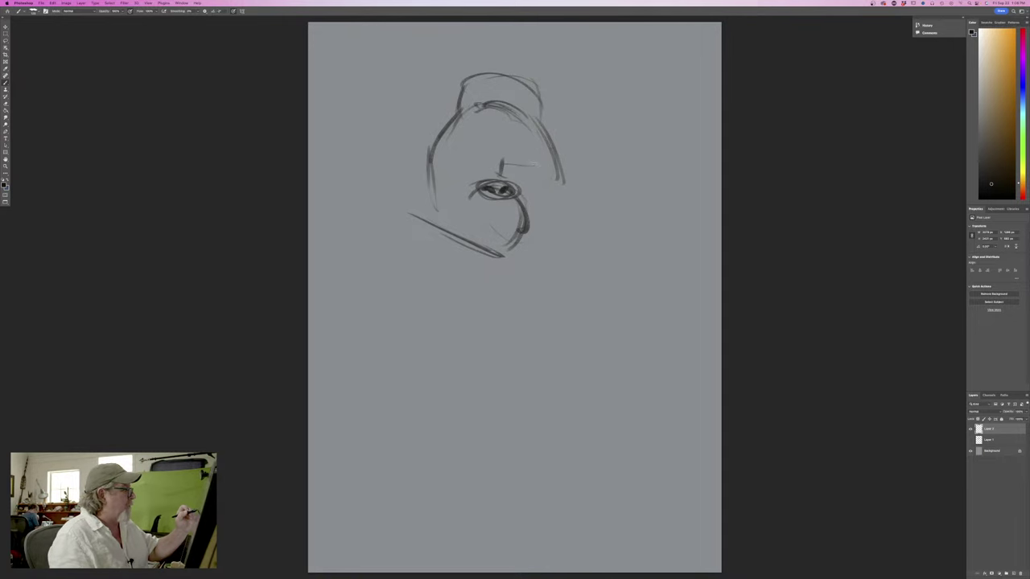
mouse_move(466, 169)
left_mouse_down()
mouse_move(533, 166)
mouse_move(449, 169)
mouse_move(470, 193)
mouse_move(464, 203)
mouse_move(505, 183)
mouse_move(523, 238)
mouse_move(456, 194)
mouse_move(528, 214)
mouse_move(525, 223)
left_mouse_up()
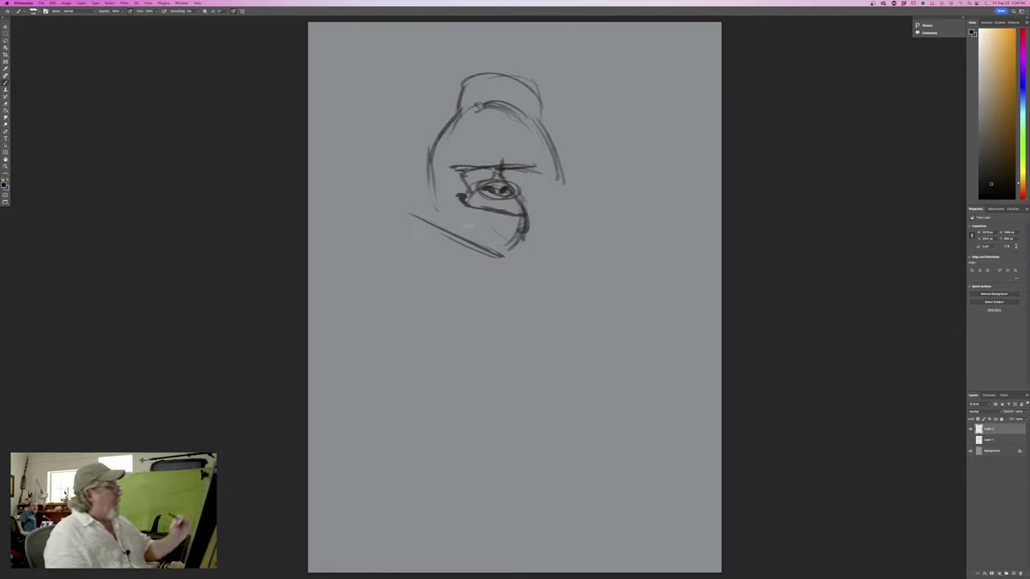
left_click_drag(462, 188, 454, 211)
mouse_move(528, 203)
left_mouse_down()
mouse_move(524, 227)
mouse_move(533, 190)
mouse_move(523, 191)
mouse_move(536, 174)
left_mouse_up()
mouse_move(457, 169)
left_mouse_down()
mouse_move(524, 179)
mouse_move(476, 176)
left_mouse_up()
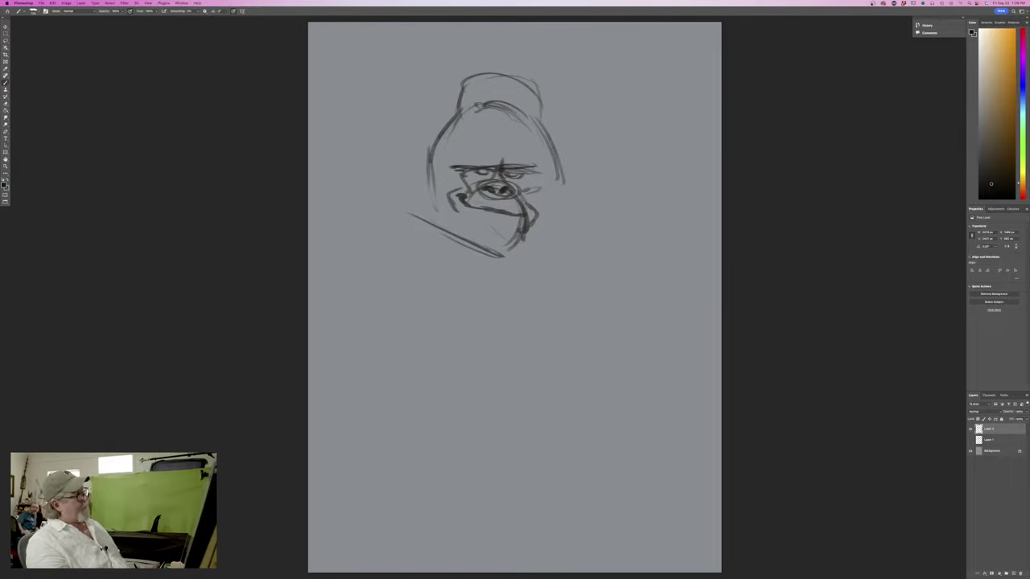
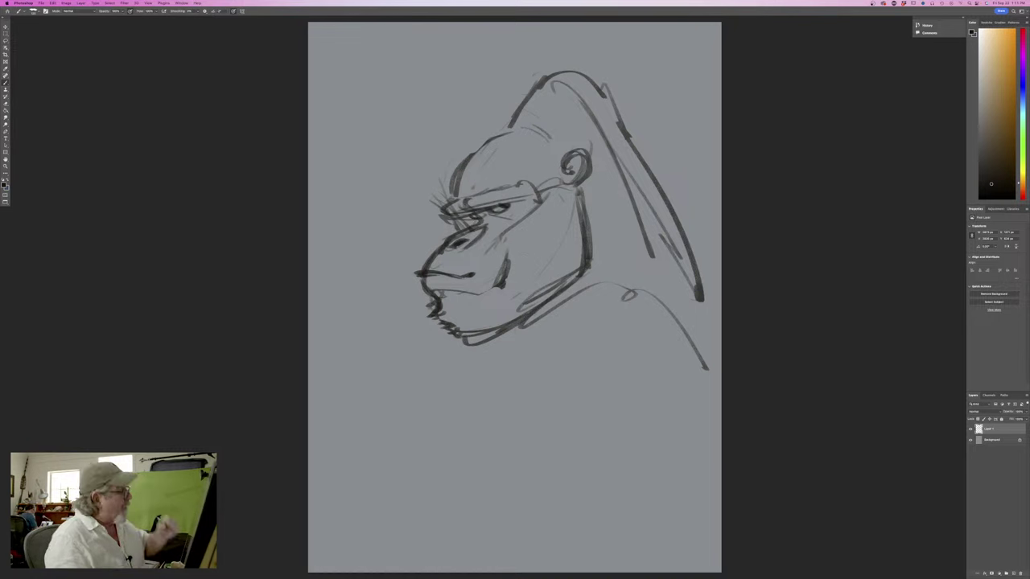
Darken the eye, nostril and upper lip of the side-view gorilla, and add hatching and a crease between eye and muzzle
left_click_drag(470, 217, 488, 218)
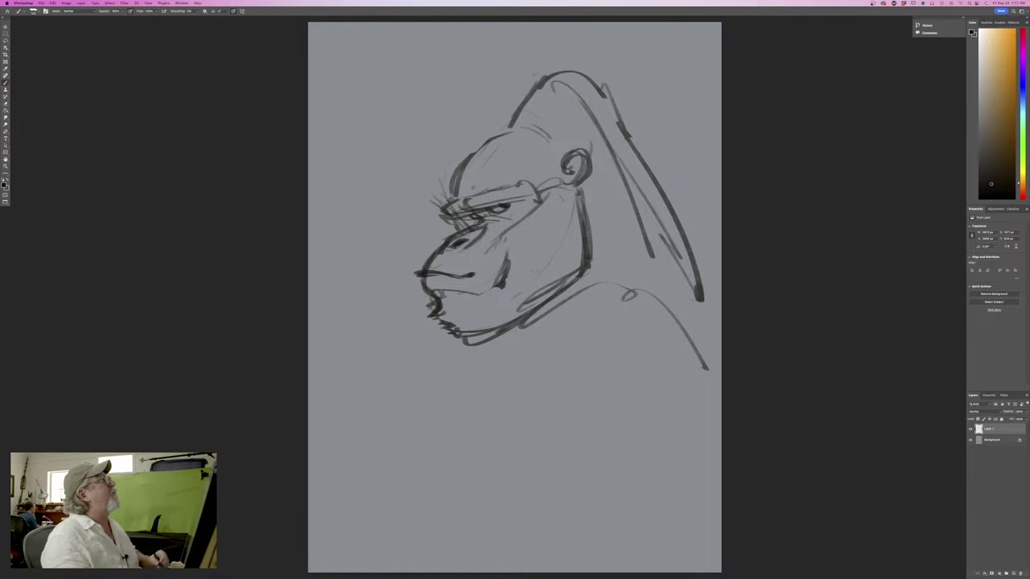
mouse_move(456, 247)
left_mouse_down()
mouse_move(481, 243)
mouse_move(486, 228)
mouse_move(482, 241)
mouse_move(461, 234)
mouse_move(411, 273)
left_mouse_up()
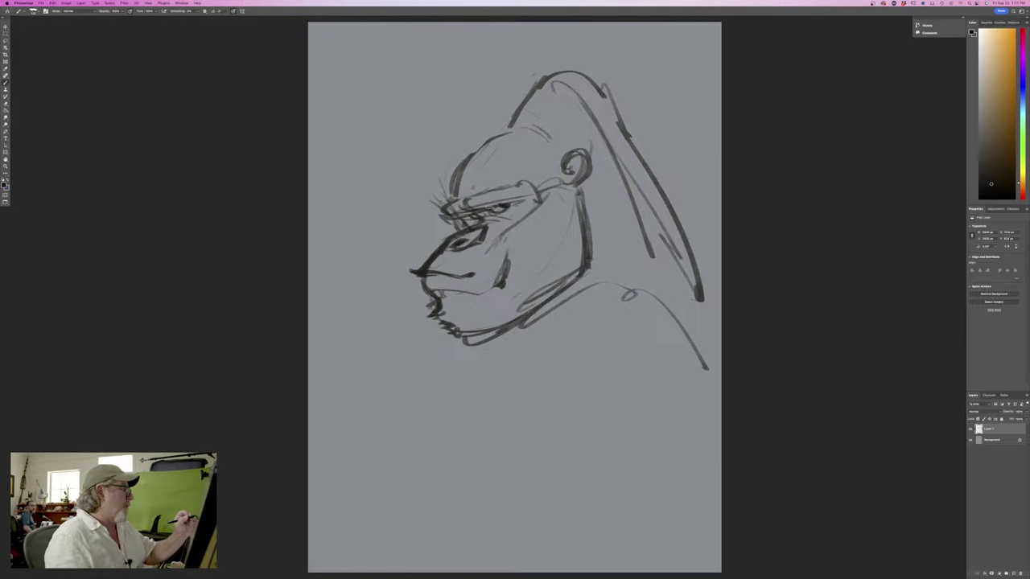
left_click_drag(522, 201, 468, 210)
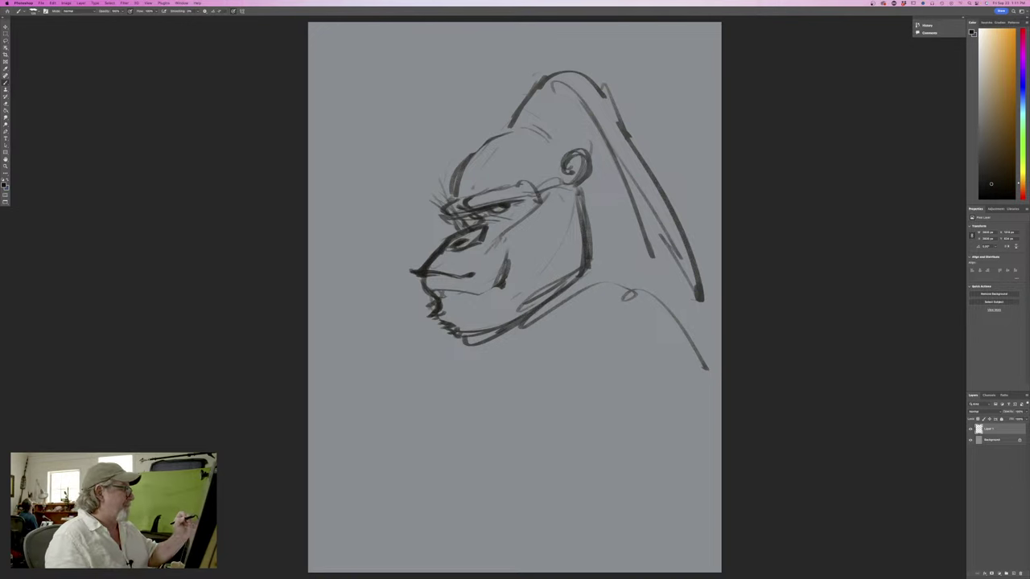
left_click_drag(538, 195, 524, 224)
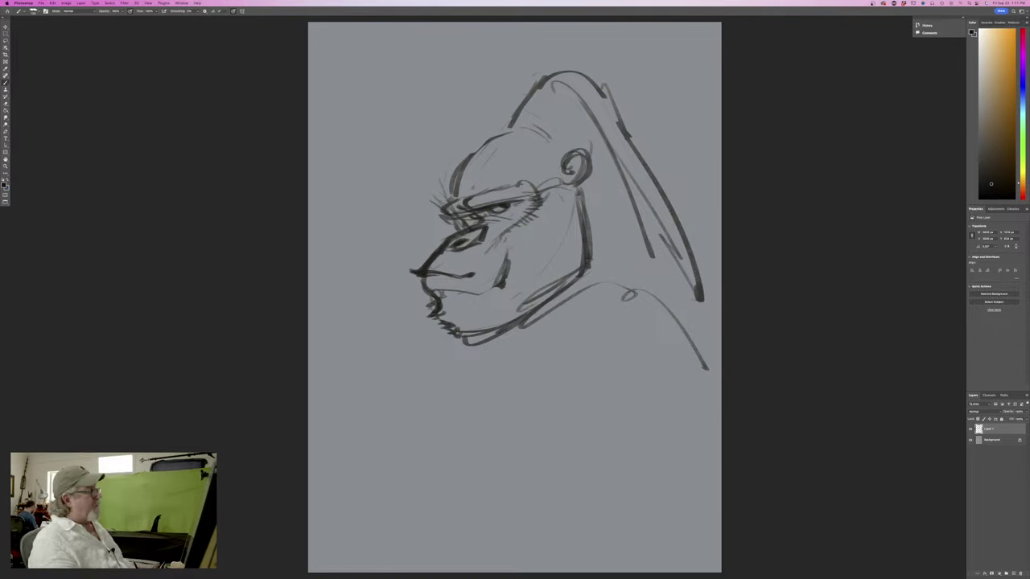
mouse_move(507, 231)
left_mouse_down()
mouse_move(506, 272)
mouse_move(486, 295)
left_mouse_up()
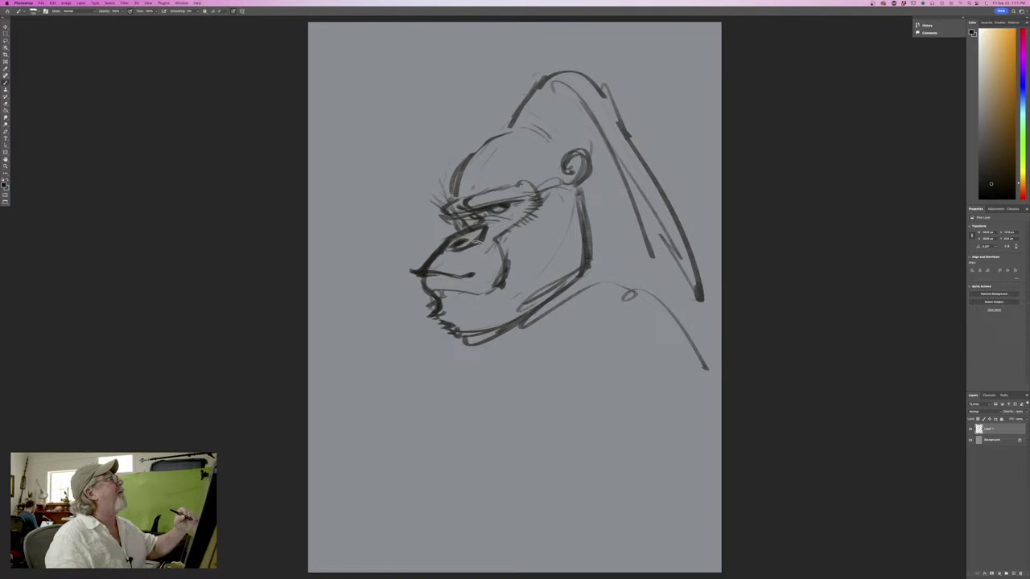
Add neck strokes behind the gorilla's jaw and bold shoulder lines running down to the canvas's right edge
left_click_drag(579, 187, 597, 248)
mouse_move(594, 225)
left_mouse_down()
mouse_move(608, 271)
mouse_move(674, 333)
left_mouse_up()
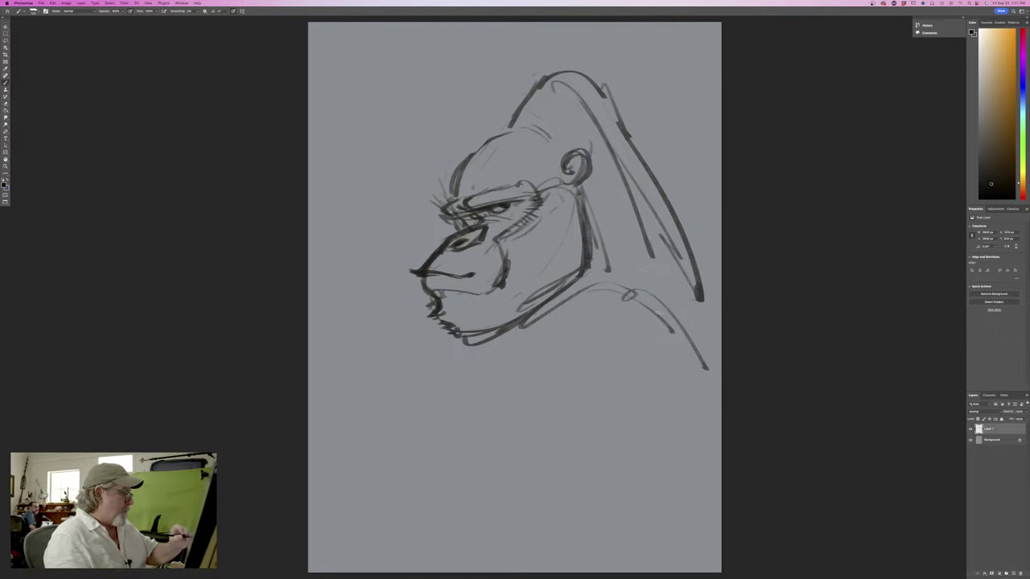
left_click_drag(644, 270, 716, 370)
left_click_drag(672, 272, 721, 366)
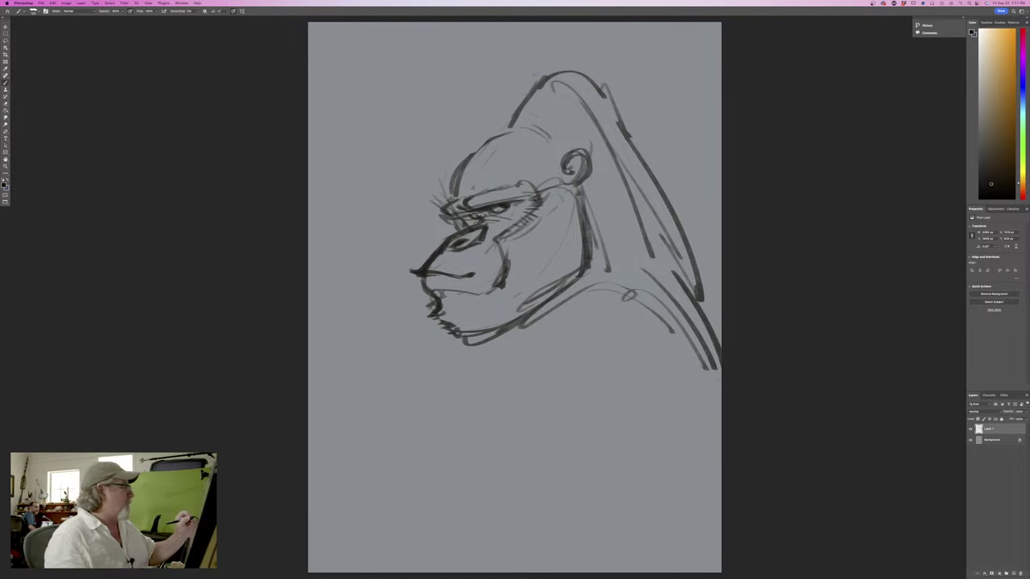
Strengthen the gorilla's brow and forehead, and thicken the outline from the head crest down the back of the neck
mouse_move(439, 216)
left_mouse_down()
mouse_move(453, 195)
mouse_move(465, 201)
mouse_move(449, 197)
mouse_move(456, 173)
mouse_move(545, 78)
mouse_move(600, 84)
mouse_move(710, 315)
left_mouse_up()
left_click_drag(597, 105, 720, 362)
left_click_drag(577, 71, 640, 136)
mouse_move(500, 108)
left_mouse_down()
mouse_move(576, 66)
mouse_move(497, 112)
left_mouse_up()
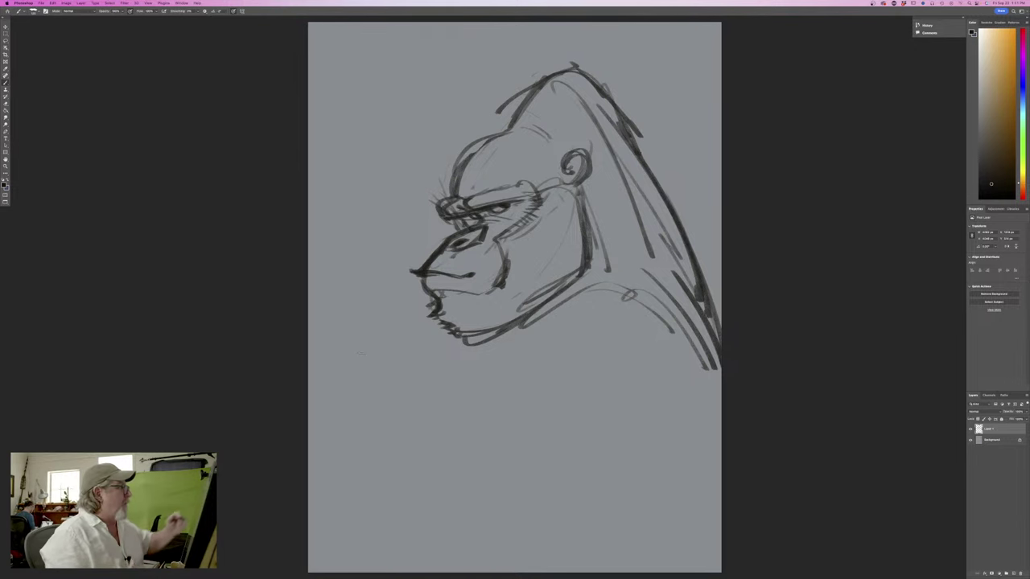
mouse_move(512, 121)
left_mouse_down()
mouse_move(584, 74)
mouse_move(605, 87)
mouse_move(692, 269)
left_mouse_up()
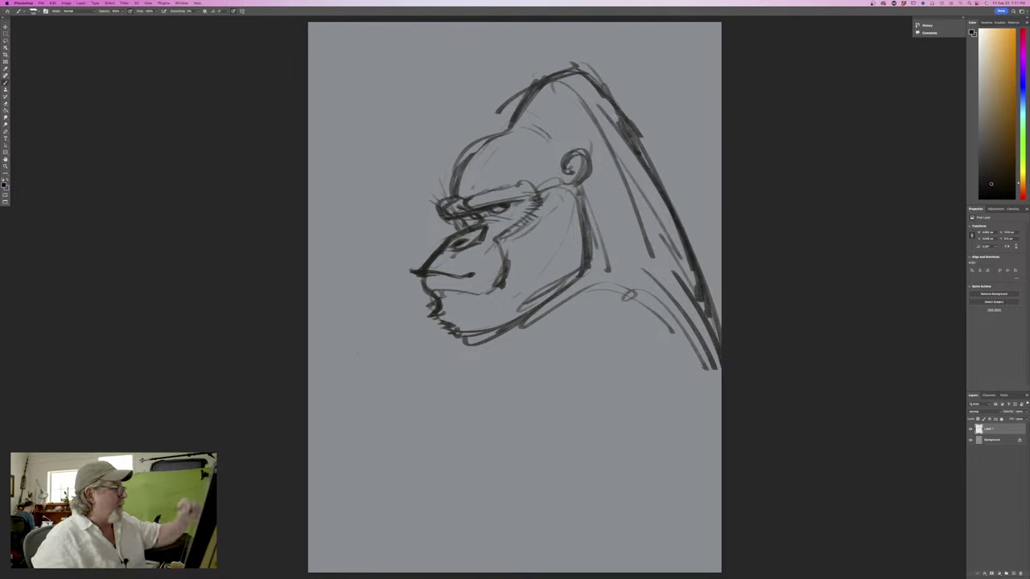
left_click_drag(639, 156, 713, 344)
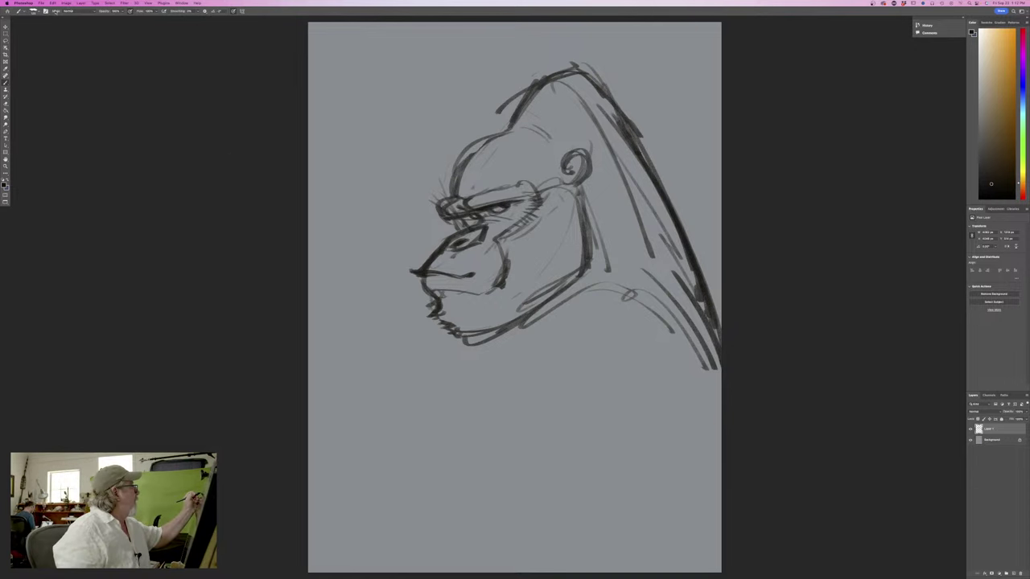
Scale the profile gorilla head down to about half size and place it in the canvas's upper middle
left_click(52, 3)
left_click(81, 122)
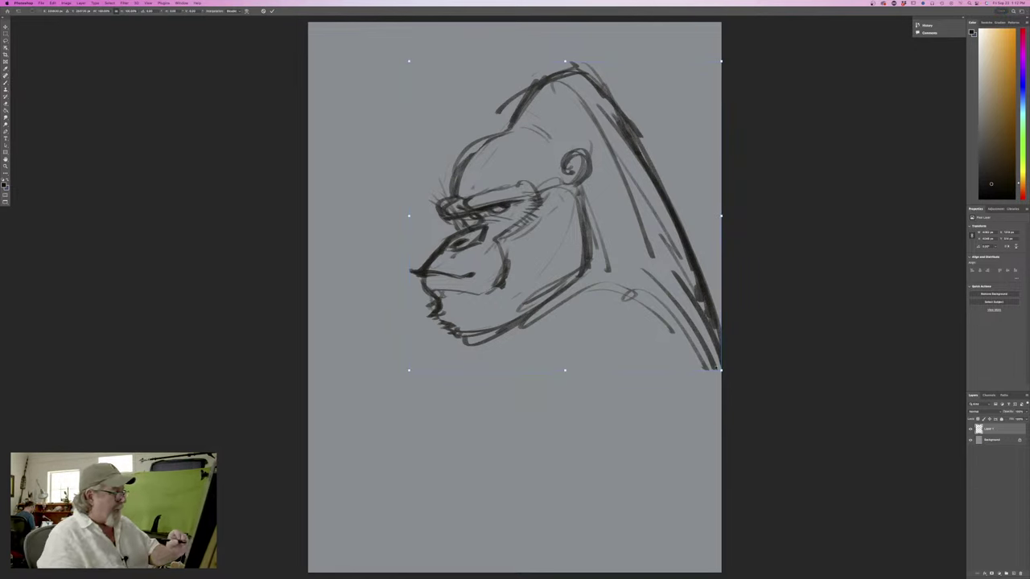
mouse_move(721, 370)
left_mouse_down()
mouse_move(579, 230)
mouse_move(599, 192)
left_mouse_up()
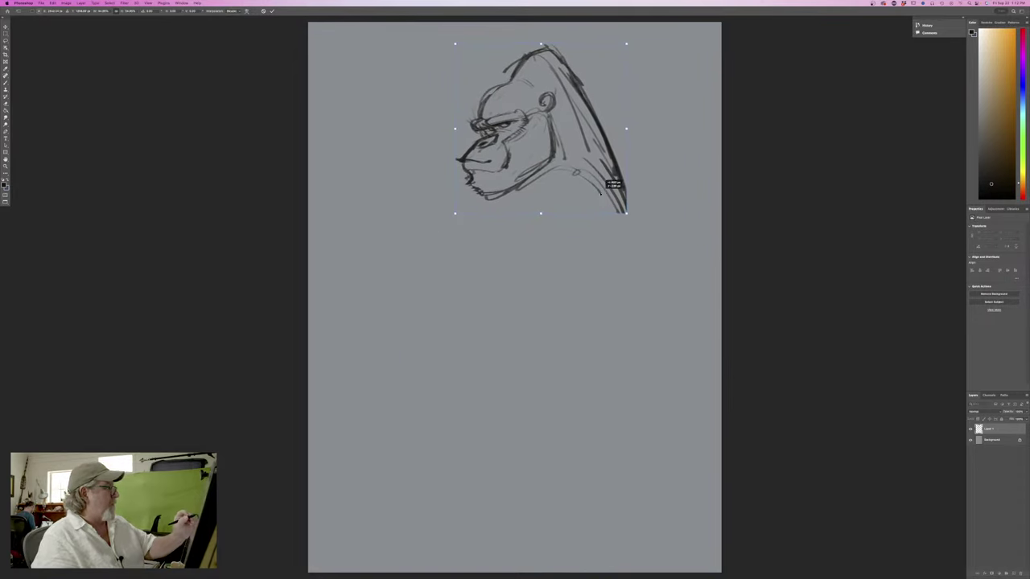
key("Return")
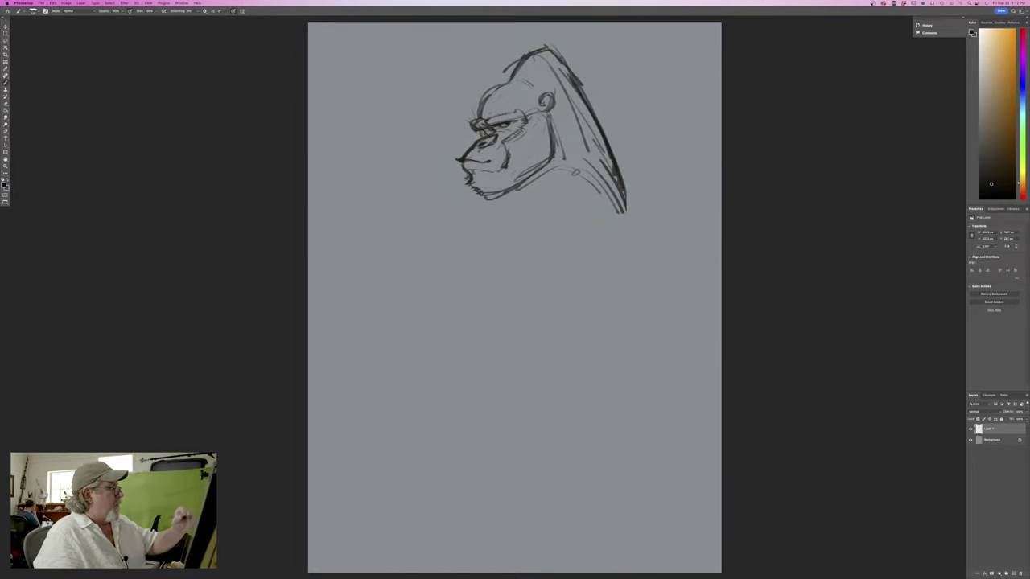
Extend the gorilla's back below the nape with long bold strokes, and add a short dark mark under the chin
left_click_drag(626, 195, 635, 228)
mouse_move(586, 106)
left_mouse_down()
mouse_move(636, 252)
mouse_move(649, 240)
left_mouse_up()
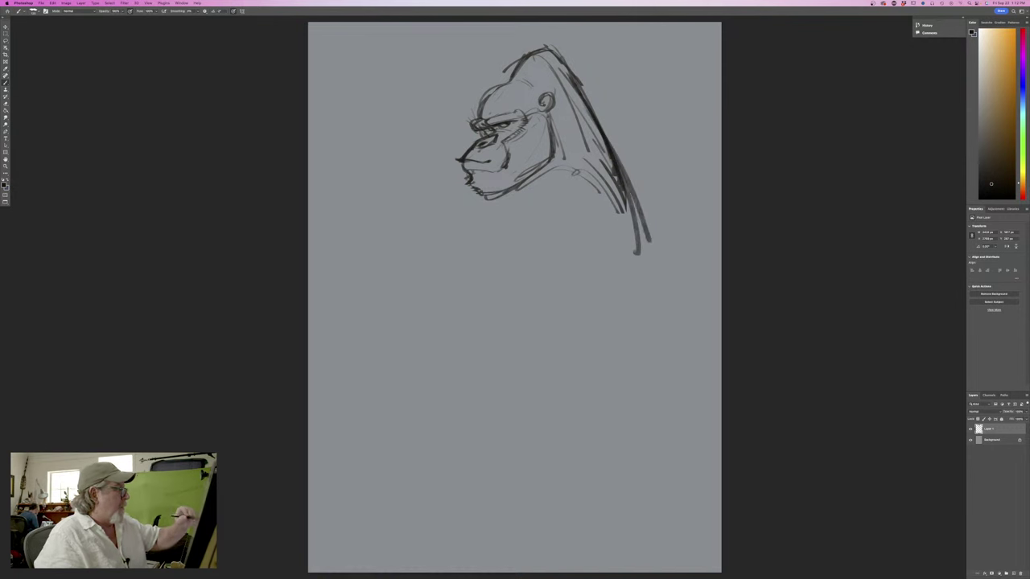
left_click_drag(626, 201, 664, 265)
left_click_drag(454, 211, 464, 200)
mouse_move(623, 184)
left_mouse_down()
mouse_move(628, 216)
mouse_move(666, 223)
left_mouse_up()
mouse_move(587, 208)
left_mouse_down()
mouse_move(643, 193)
mouse_move(668, 230)
left_mouse_up()
left_click_drag(618, 161, 678, 240)
Sketch arched shoulder strokes under the jaw toward the chest, and lengthen the line running down the back
mouse_move(599, 201)
left_mouse_down()
mouse_move(653, 214)
mouse_move(539, 228)
left_mouse_up()
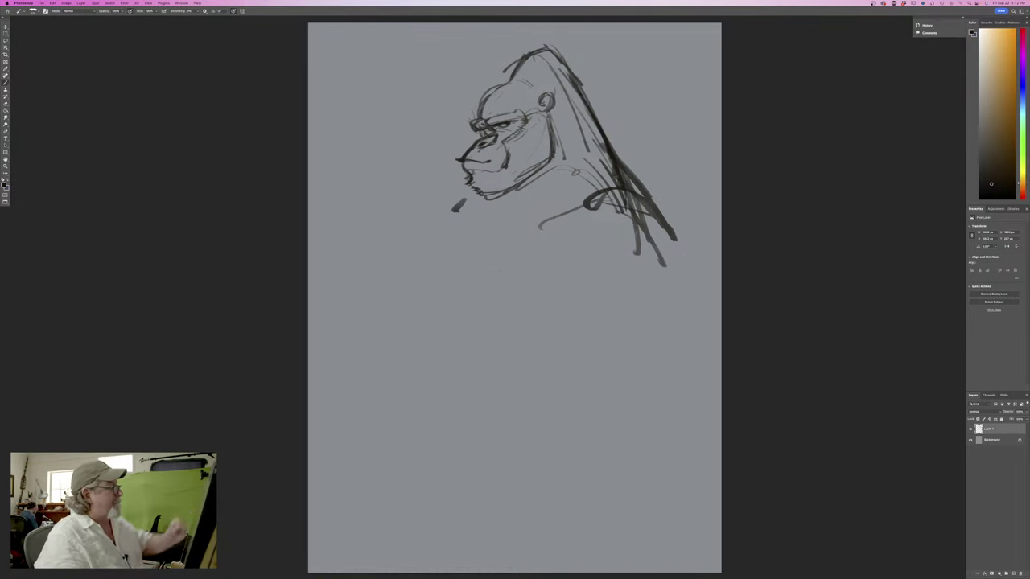
mouse_move(602, 157)
left_mouse_down()
mouse_move(571, 169)
mouse_move(538, 219)
left_mouse_up()
left_click_drag(595, 158, 557, 201)
left_click_drag(636, 196, 666, 296)
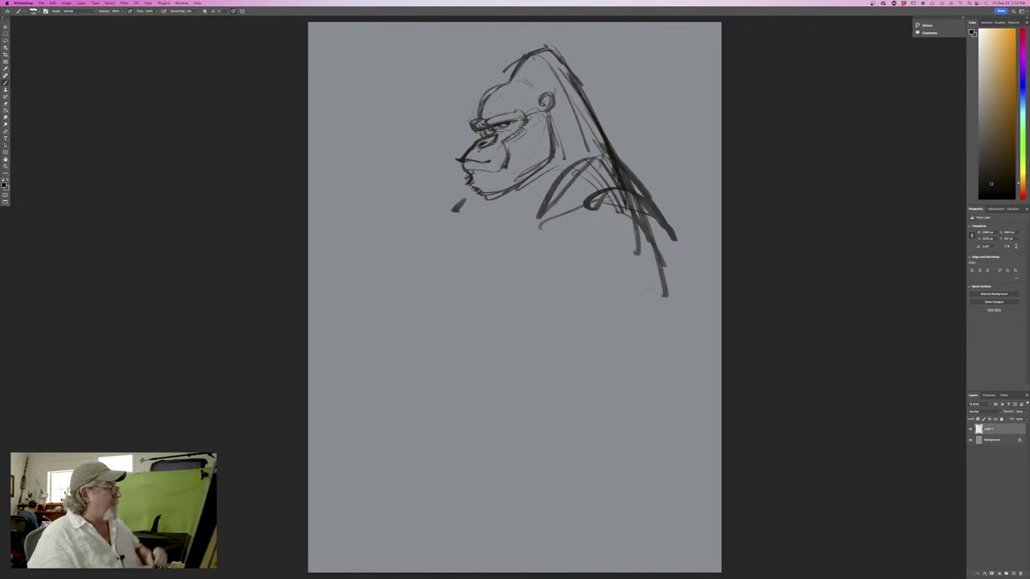
Erase the overlapping rough lines inside the shoulder and lower back, keeping the shoulder arc and the outer back contour
mouse_move(601, 174)
left_mouse_down()
mouse_move(575, 209)
mouse_move(550, 218)
left_mouse_up()
mouse_move(616, 174)
left_mouse_down()
mouse_move(608, 189)
mouse_move(660, 276)
left_mouse_up()
left_click_drag(617, 193, 599, 211)
left_click_drag(665, 282, 665, 296)
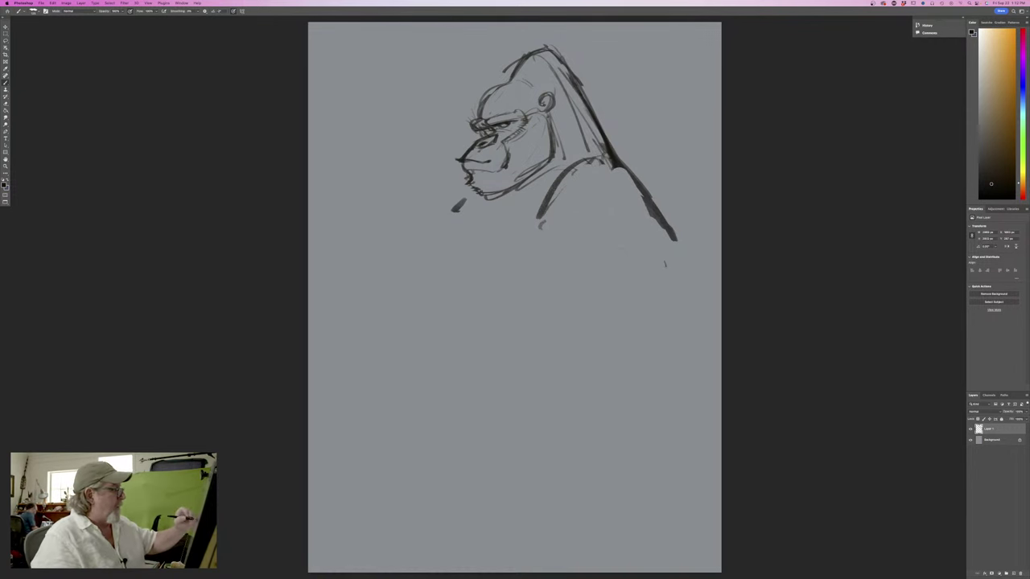
Draw a few slanted strokes below the shoulder arc to suggest the front of the upper arm
left_click_drag(552, 227, 531, 290)
left_click_drag(542, 233, 521, 309)
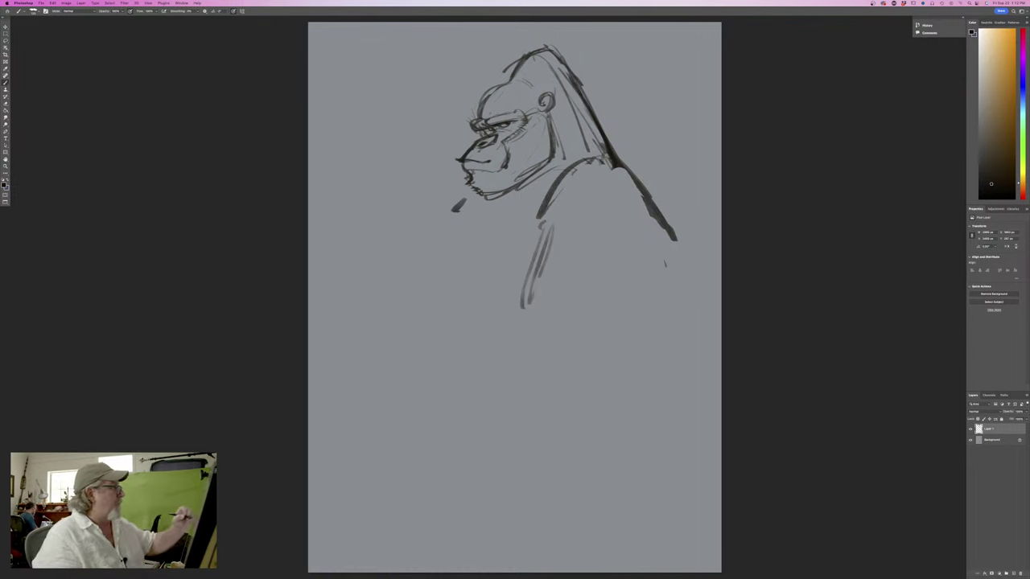
left_click_drag(547, 221, 532, 264)
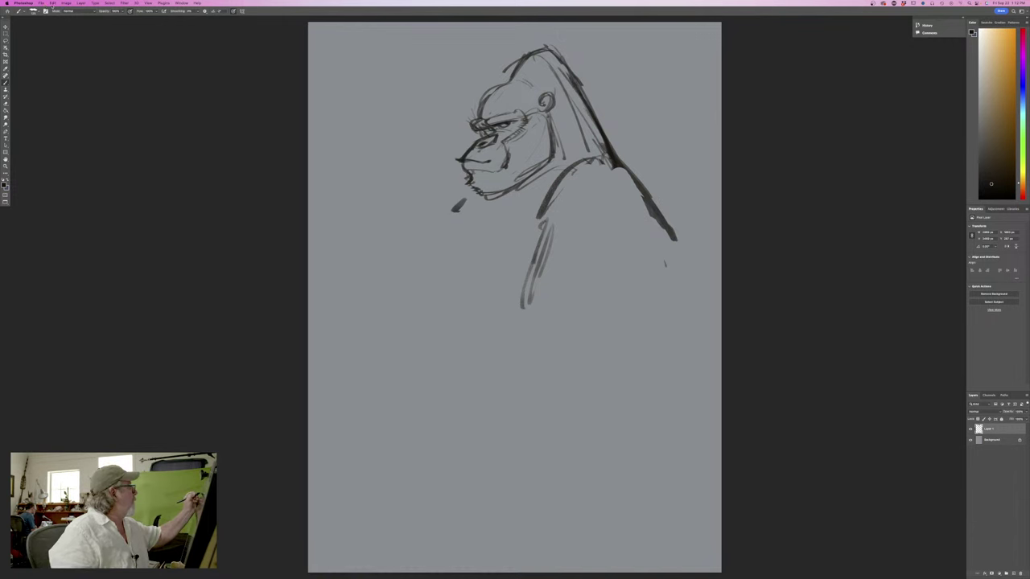
Scale the profile study down to about half size again and move it into the canvas's upper-left corner
left_click(51, 4)
left_click(80, 117)
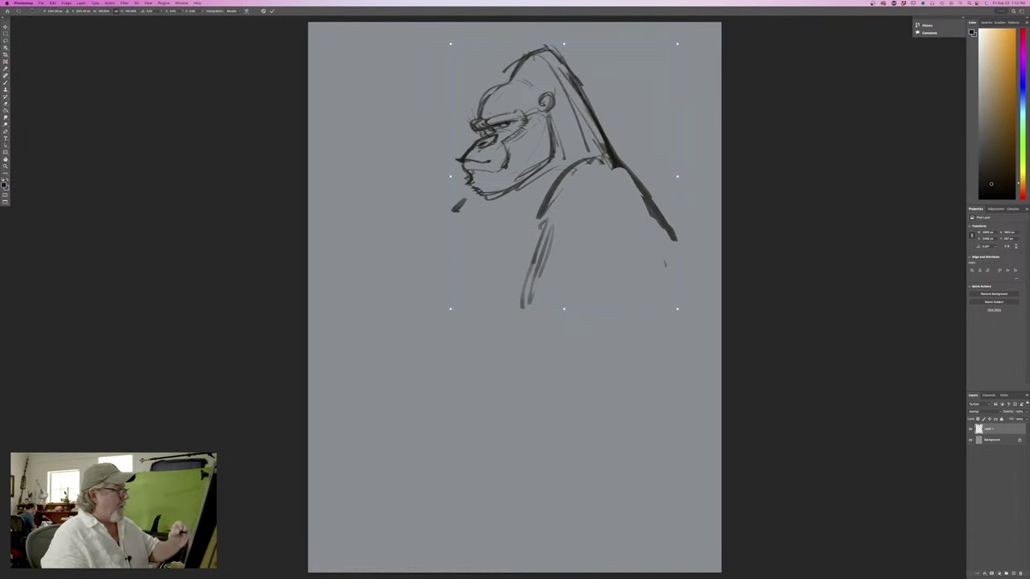
left_click_drag(677, 308, 566, 193)
left_click_drag(501, 136, 383, 129)
key("Return")
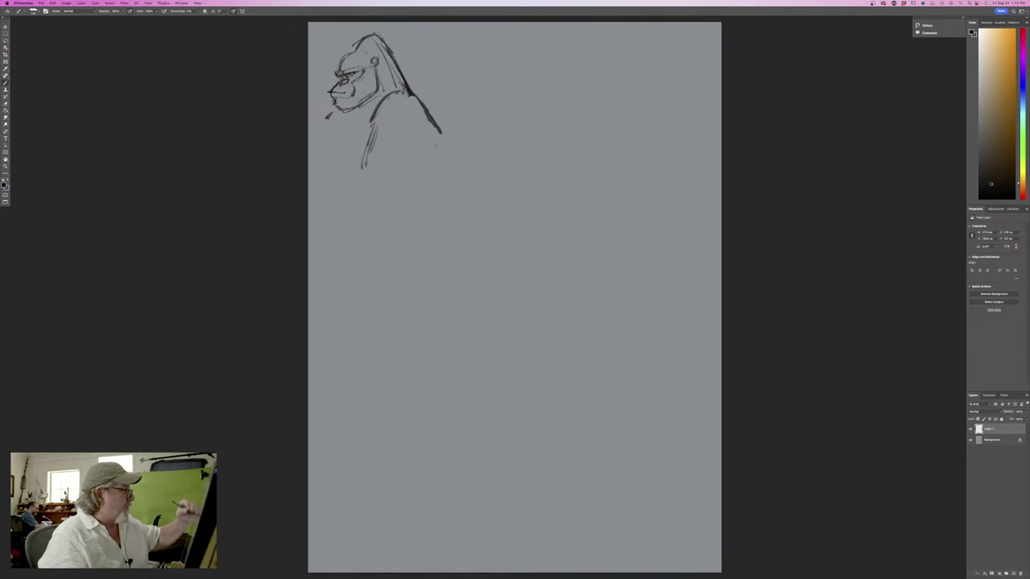
left_click_drag(546, 140, 568, 254)
left_click_drag(554, 166, 577, 224)
mouse_move(521, 143)
left_mouse_down()
mouse_move(533, 133)
mouse_move(523, 122)
mouse_move(564, 147)
mouse_move(504, 125)
mouse_move(506, 177)
left_mouse_up()
left_click_drag(565, 202, 586, 271)
left_click_drag(590, 196, 593, 276)
left_click_drag(548, 121, 504, 108)
mouse_move(507, 108)
left_mouse_down()
mouse_move(495, 123)
mouse_move(550, 107)
mouse_move(503, 153)
mouse_move(531, 197)
mouse_move(563, 193)
mouse_move(586, 269)
left_mouse_up()
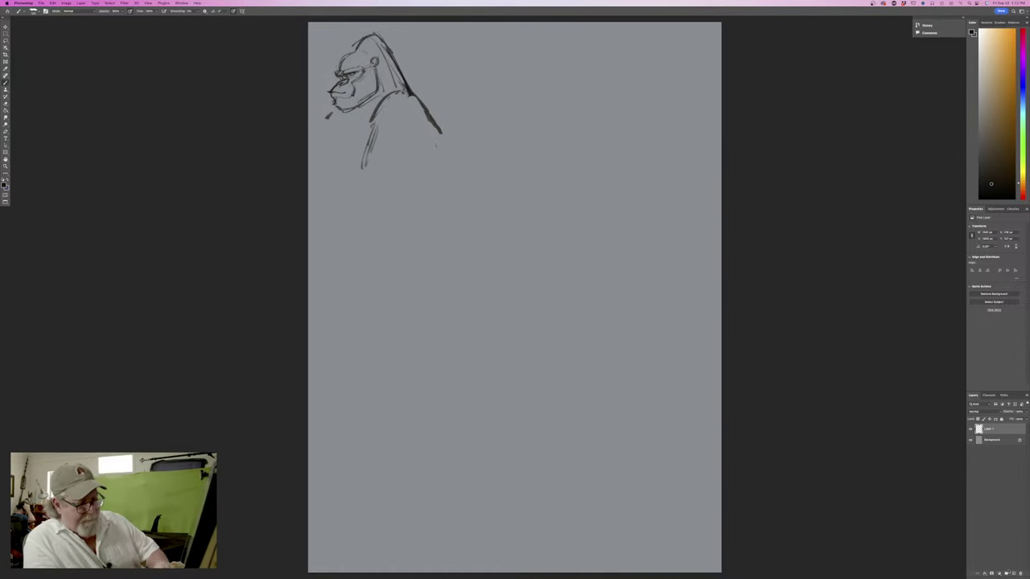
Add a new layer and rough in a light head circle with side-of-face strokes in the canvas's upper middle
left_click(1015, 574)
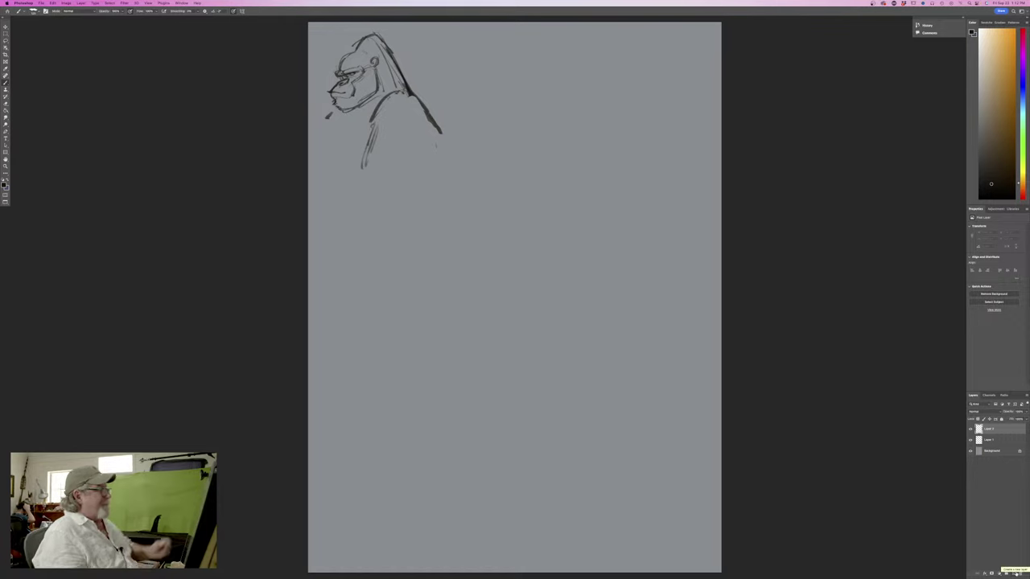
mouse_move(498, 134)
left_mouse_down()
mouse_move(547, 153)
mouse_move(505, 173)
left_mouse_up()
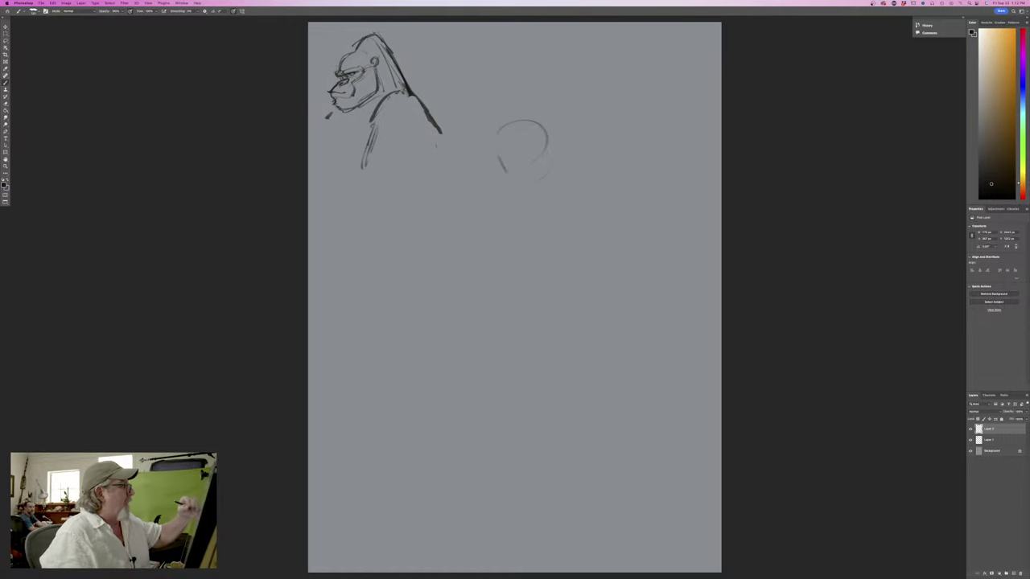
left_click_drag(557, 142, 540, 192)
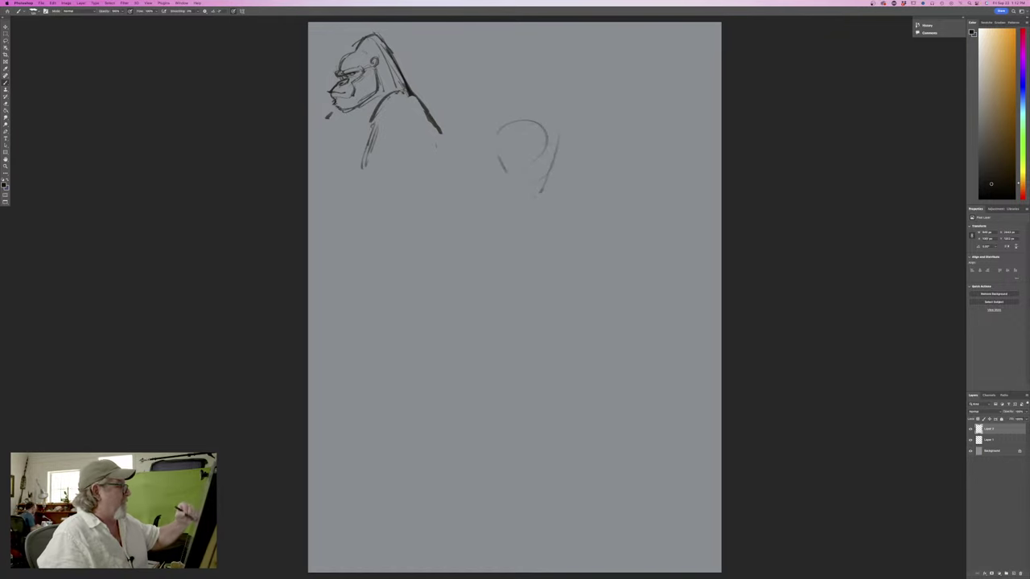
Block in the torso's left side, the curve of the lower belly and both thighs of the front-view gorilla
mouse_move(472, 197)
left_mouse_down()
mouse_move(438, 261)
mouse_move(461, 350)
left_mouse_up()
left_click_drag(412, 249, 459, 348)
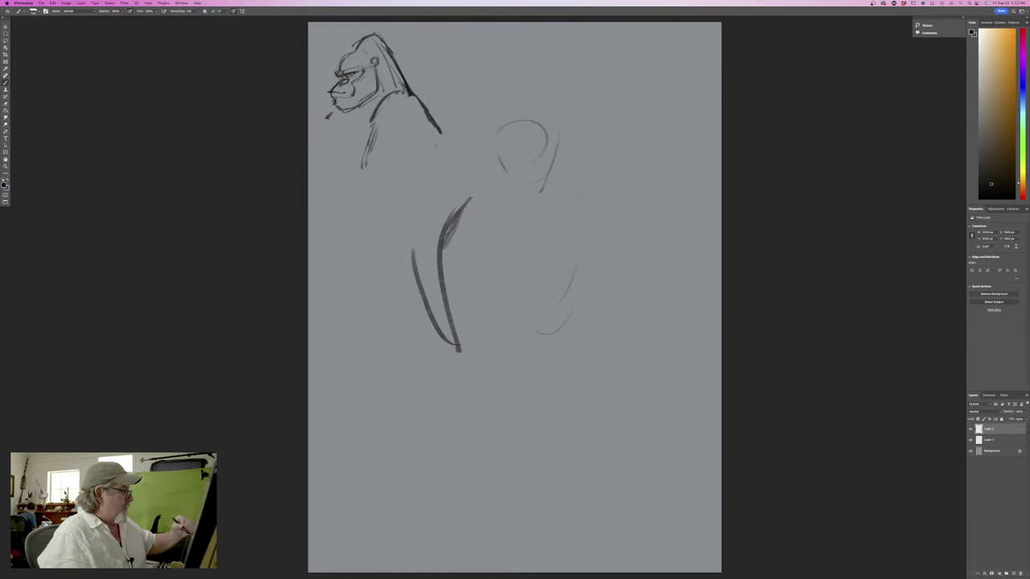
left_click_drag(571, 321, 539, 369)
mouse_move(465, 367)
left_mouse_down()
mouse_move(563, 358)
mouse_move(514, 383)
left_mouse_up()
left_click_drag(565, 407, 561, 419)
mouse_move(522, 385)
left_mouse_down()
mouse_move(527, 433)
mouse_move(520, 401)
mouse_move(573, 386)
left_mouse_up()
left_click_drag(573, 341, 533, 431)
mouse_move(450, 359)
left_mouse_down()
mouse_move(441, 372)
mouse_move(465, 384)
mouse_move(455, 388)
left_mouse_up()
left_click_drag(562, 335, 523, 378)
left_click_drag(575, 325, 573, 338)
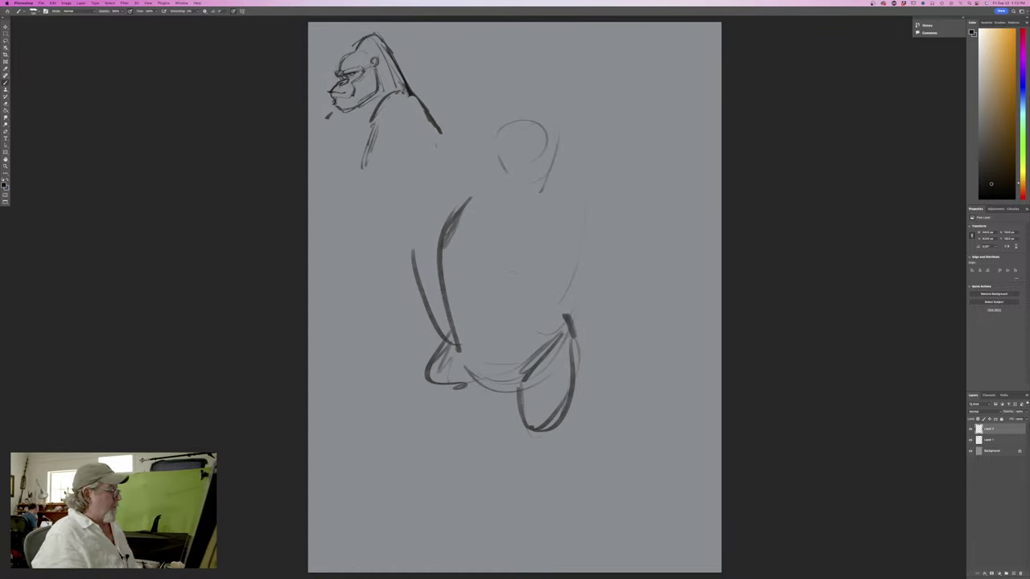
Round the left knee, add the right lower leg, reinforce the belly curve and draw the torso's right contour
left_click_drag(481, 386, 438, 407)
left_click_drag(439, 364, 439, 409)
mouse_move(507, 428)
left_mouse_down()
mouse_move(528, 428)
mouse_move(552, 459)
mouse_move(523, 477)
left_mouse_up()
mouse_move(456, 363)
left_mouse_down()
mouse_move(513, 394)
mouse_move(550, 378)
left_mouse_up()
left_click_drag(592, 241, 578, 341)
left_click_drag(573, 180, 590, 240)
Sketch the domed crown above the head circle, the lower face curve, the heavy jaw and the right neck line
left_click_drag(552, 97, 559, 121)
left_click_drag(541, 155, 562, 179)
mouse_move(561, 140)
left_mouse_down()
mouse_move(503, 117)
mouse_move(496, 139)
left_mouse_up()
left_click_drag(544, 159, 517, 174)
mouse_move(504, 169)
left_mouse_down()
mouse_move(552, 161)
mouse_move(535, 201)
mouse_move(549, 203)
left_mouse_up()
mouse_move(568, 155)
left_mouse_down()
mouse_move(581, 187)
mouse_move(517, 227)
mouse_move(564, 198)
left_mouse_up()
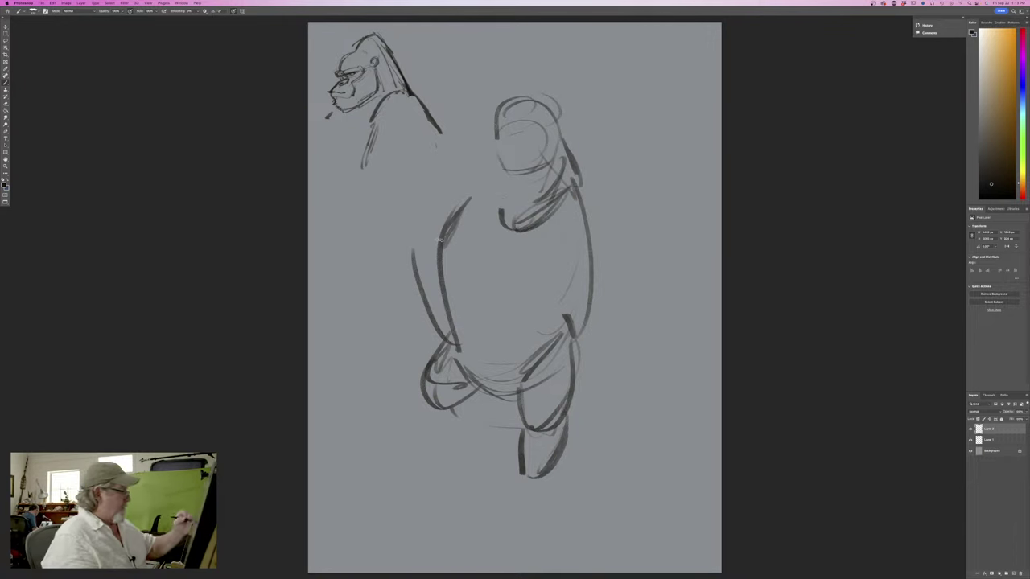
Strengthen the torso's left contour and lower belly edge, and add the left side of the jaw and neck
left_click_drag(436, 251, 464, 402)
mouse_move(439, 249)
left_mouse_down()
mouse_move(448, 326)
mouse_move(513, 393)
left_mouse_up()
left_click_drag(466, 390, 511, 401)
left_click_drag(490, 183, 504, 224)
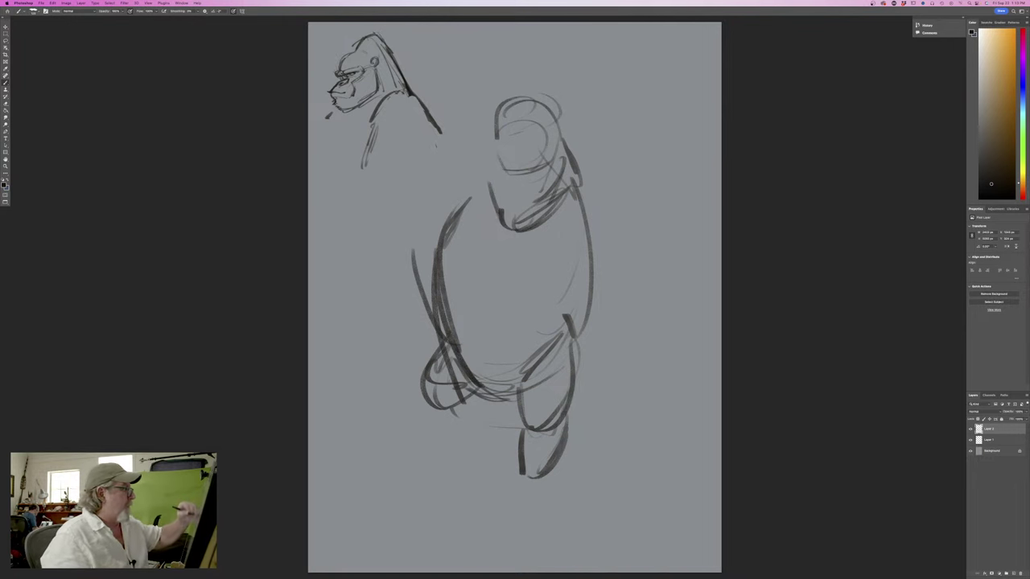
left_click_drag(486, 188, 481, 211)
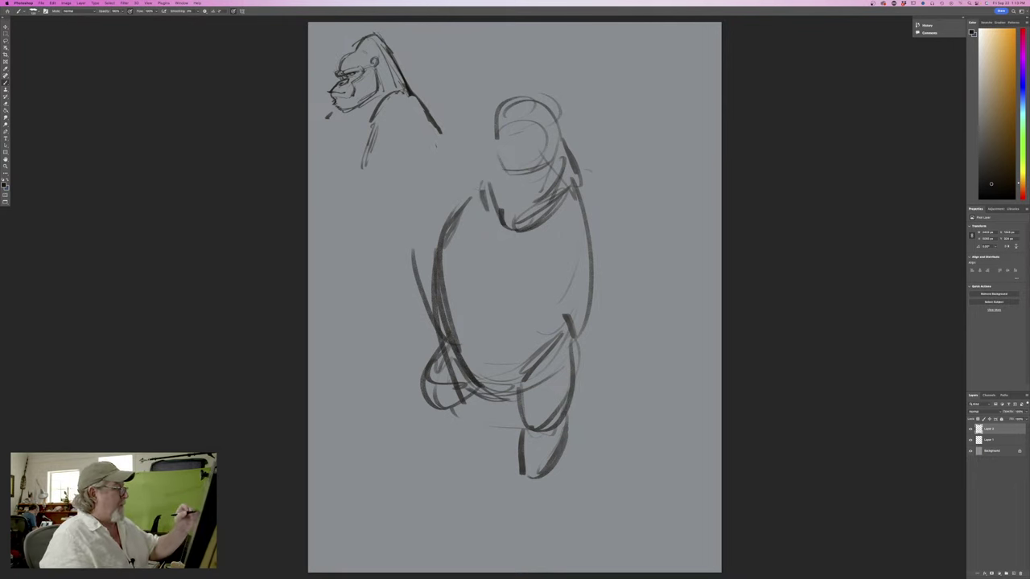
Draw rounded shoulder masses on both sides of the torso, from the neck down to the tops of the arms
mouse_move(588, 171)
left_mouse_down()
mouse_move(655, 263)
mouse_move(594, 256)
mouse_move(636, 241)
left_mouse_up()
left_click_drag(586, 193, 597, 189)
mouse_move(425, 206)
left_mouse_down()
mouse_move(464, 183)
mouse_move(418, 228)
mouse_move(441, 235)
left_mouse_up()
left_click_drag(439, 242, 469, 207)
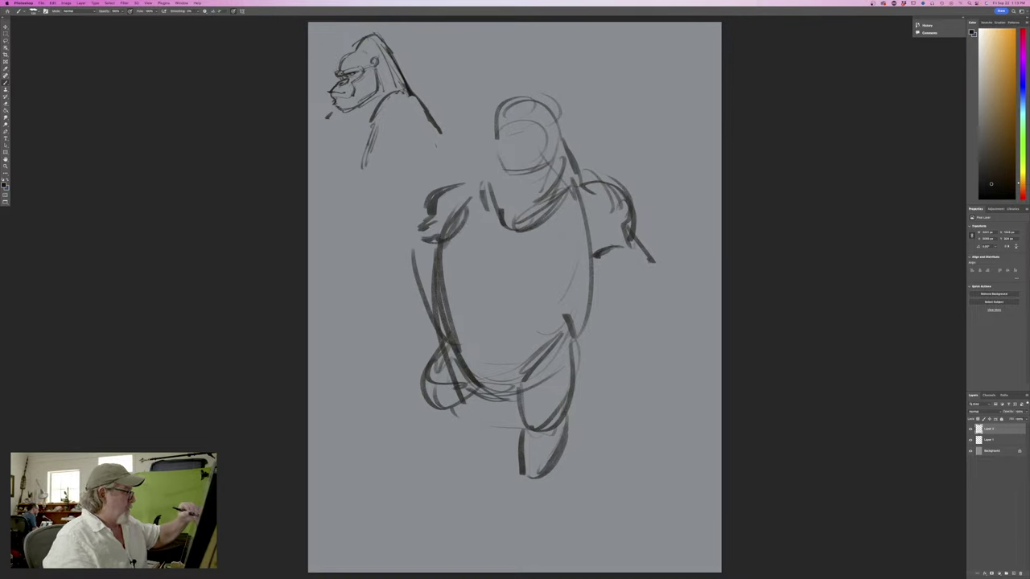
Draw the torso's curved centre line, an oval for the belly, and darker marks along the groin
mouse_move(511, 235)
left_mouse_down()
mouse_move(487, 290)
mouse_move(497, 384)
left_mouse_up()
left_click_drag(484, 288, 492, 354)
mouse_move(494, 290)
left_mouse_down()
mouse_move(515, 381)
mouse_move(533, 362)
left_mouse_up()
left_click_drag(489, 292, 531, 346)
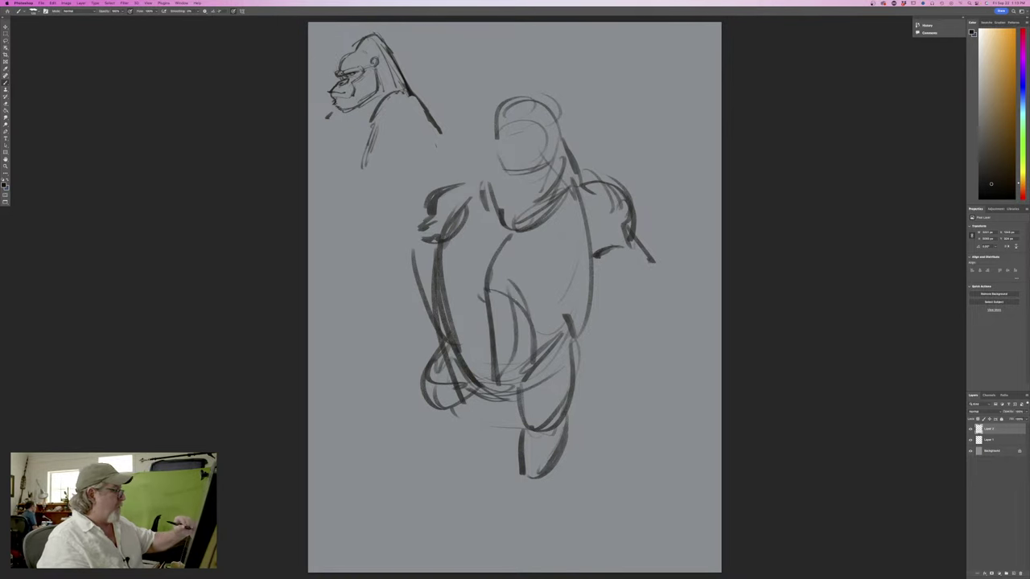
mouse_move(518, 301)
left_mouse_down()
mouse_move(467, 285)
mouse_move(505, 391)
mouse_move(520, 381)
mouse_move(505, 393)
left_mouse_up()
mouse_move(501, 398)
left_mouse_down()
mouse_move(520, 411)
mouse_move(467, 396)
left_mouse_up()
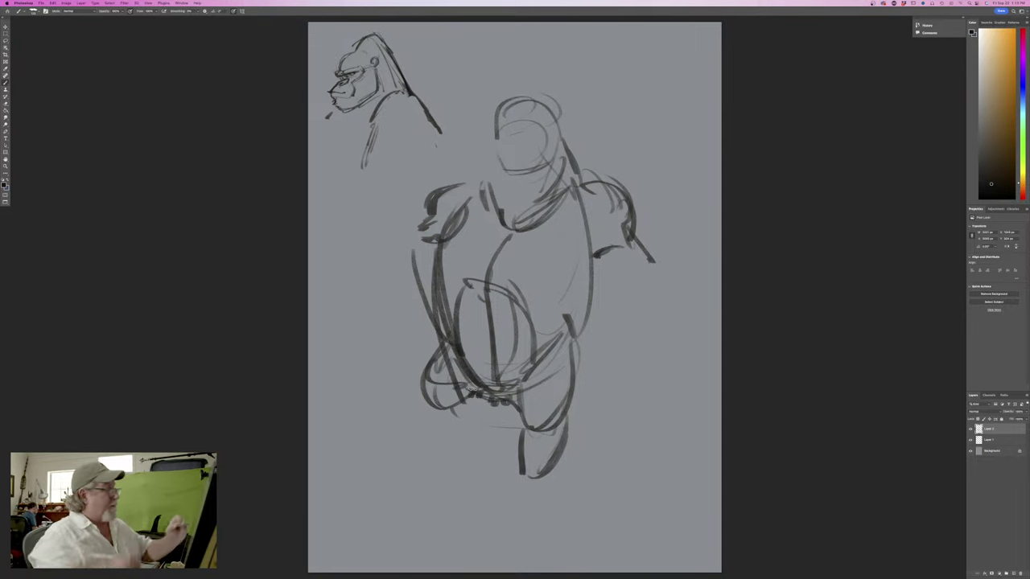
Sketch the right arm with a tapered upper arm, a bulging forearm narrowing to the wrist and a short hand stroke
left_click_drag(624, 201, 660, 319)
left_click_drag(627, 259, 602, 299)
left_click_drag(643, 230, 672, 297)
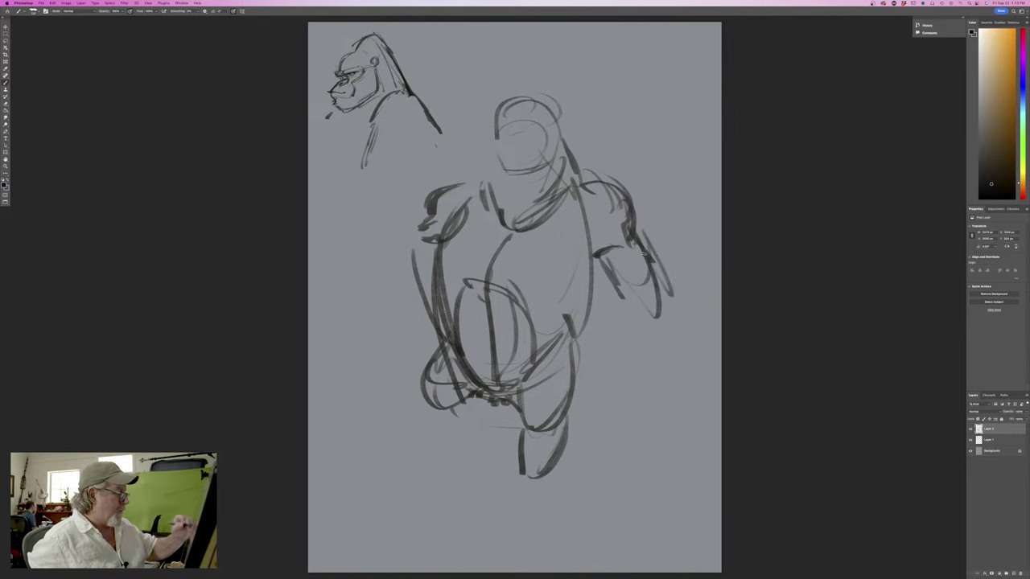
left_click_drag(644, 256, 681, 378)
left_click_drag(610, 287, 643, 401)
left_click_drag(614, 324, 636, 412)
mouse_move(641, 413)
left_mouse_down()
mouse_move(681, 348)
mouse_move(655, 431)
left_mouse_up()
Draw the left arm curving from shoulder to wrist, and add rounded strokes beneath the left knee
mouse_move(428, 216)
left_mouse_down()
mouse_move(388, 314)
mouse_move(377, 381)
left_mouse_up()
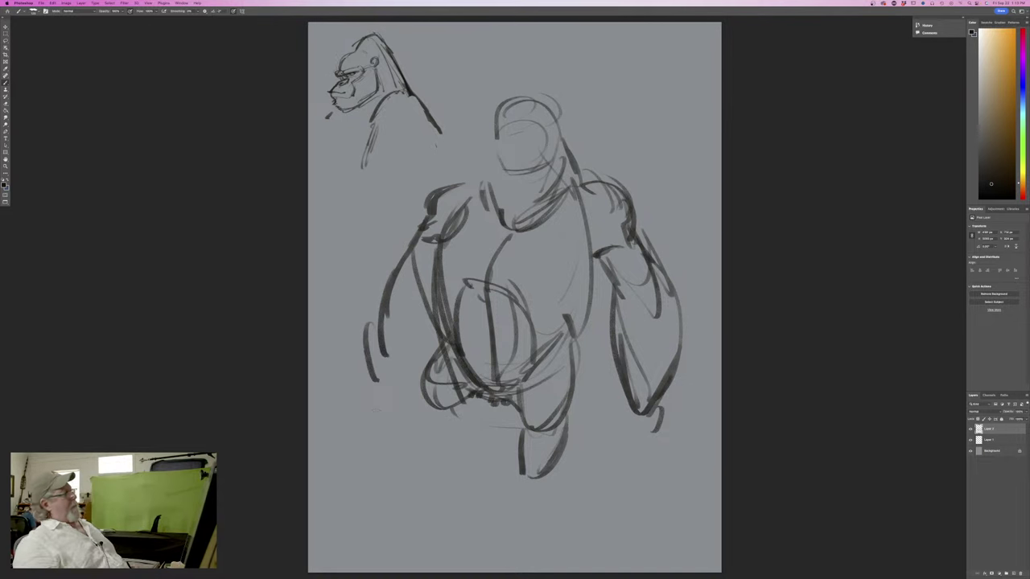
mouse_move(433, 195)
left_mouse_down()
mouse_move(388, 285)
mouse_move(386, 385)
mouse_move(395, 388)
left_mouse_up()
mouse_move(371, 377)
left_mouse_down()
mouse_move(383, 403)
mouse_move(467, 420)
mouse_move(472, 434)
left_mouse_up()
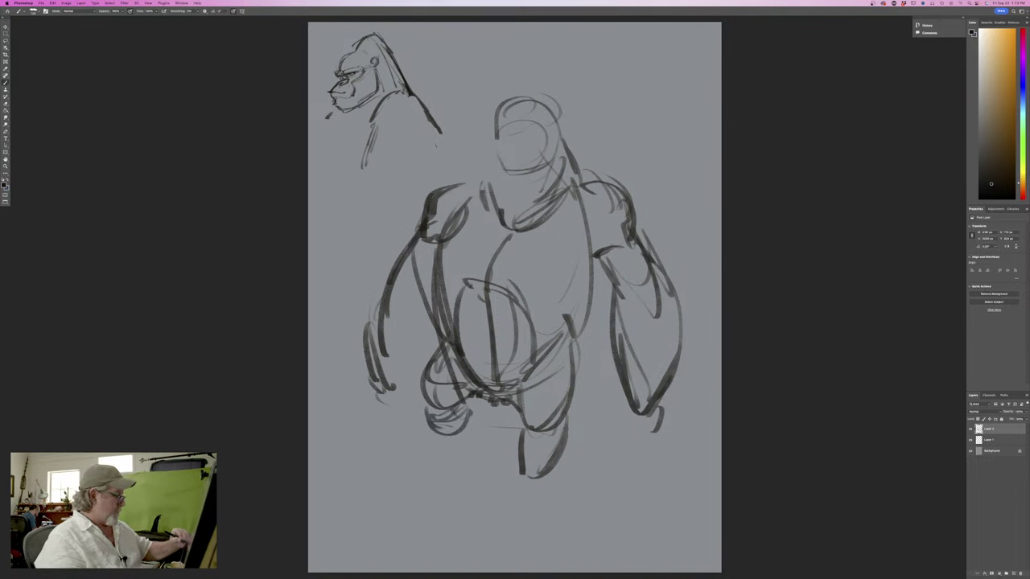
Draw the left lower leg and ankle, and darken the knee folds and the outline of the left thigh
mouse_move(425, 408)
left_mouse_down()
mouse_move(471, 446)
mouse_move(441, 467)
left_mouse_up()
mouse_move(443, 433)
left_mouse_down()
mouse_move(434, 449)
mouse_move(448, 460)
left_mouse_up()
left_click_drag(474, 433, 452, 470)
mouse_move(459, 452)
left_mouse_down()
mouse_move(439, 471)
mouse_move(439, 456)
left_mouse_up()
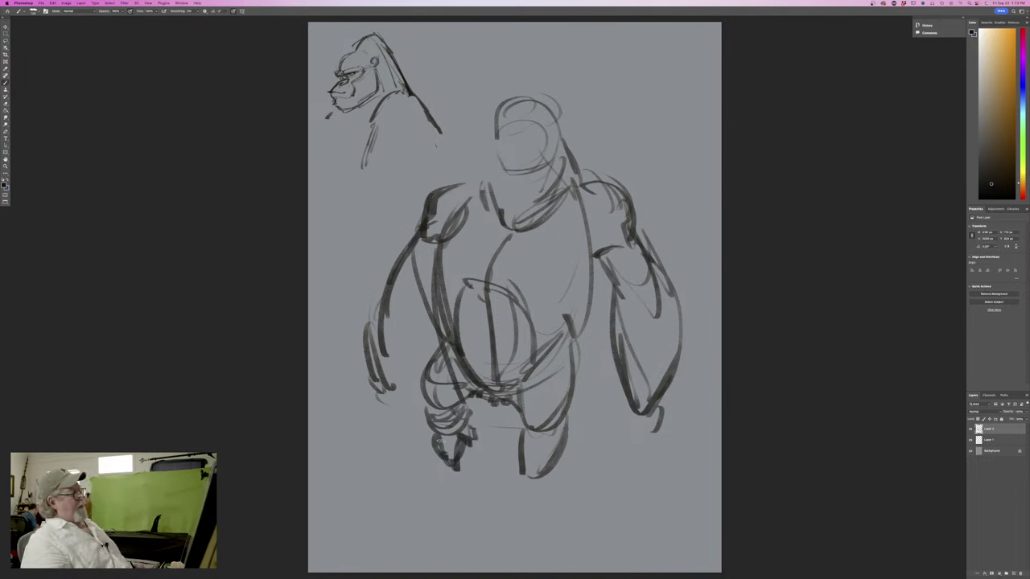
left_click_drag(475, 403, 444, 427)
mouse_move(443, 349)
left_mouse_down()
mouse_move(422, 388)
mouse_move(475, 398)
left_mouse_up()
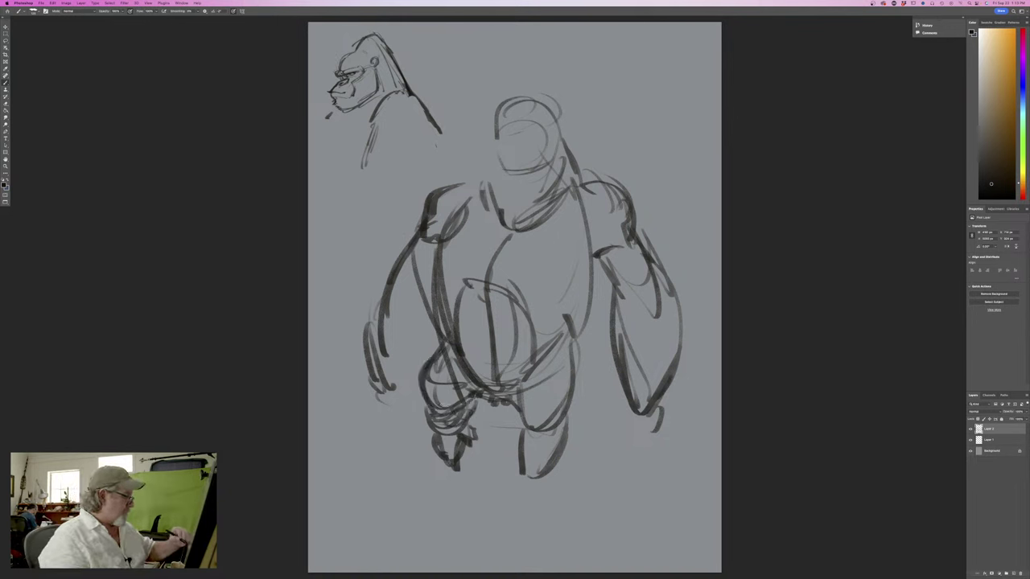
Darken the right thigh and knee, and add strokes for the right ankle and foot
mouse_move(575, 347)
left_mouse_down()
mouse_move(557, 414)
mouse_move(525, 425)
left_mouse_up()
mouse_move(539, 385)
left_mouse_down()
mouse_move(515, 433)
mouse_move(552, 426)
left_mouse_up()
mouse_move(564, 428)
left_mouse_down()
mouse_move(528, 480)
mouse_move(531, 444)
mouse_move(512, 486)
mouse_move(504, 480)
mouse_move(531, 499)
left_mouse_up()
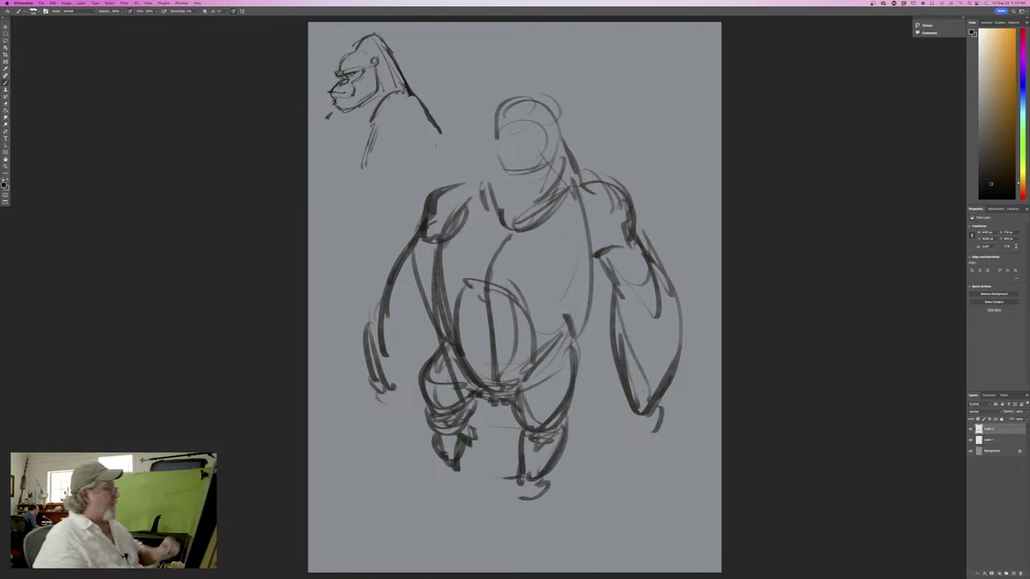
Add the brow circle, muzzle and mouth, reinforce the jaw, and draw both ears and the left neck-to-shoulder slope
mouse_move(536, 194)
left_mouse_down()
mouse_move(511, 206)
mouse_move(544, 218)
mouse_move(513, 214)
mouse_move(539, 193)
mouse_move(526, 205)
mouse_move(510, 182)
mouse_move(547, 179)
left_mouse_up()
left_click_drag(473, 182, 462, 187)
left_click_drag(466, 182, 493, 159)
mouse_move(561, 166)
left_mouse_down()
mouse_move(499, 153)
mouse_move(491, 176)
mouse_move(523, 235)
left_mouse_up()
mouse_move(568, 142)
left_mouse_down()
mouse_move(562, 168)
mouse_move(573, 158)
left_mouse_up()
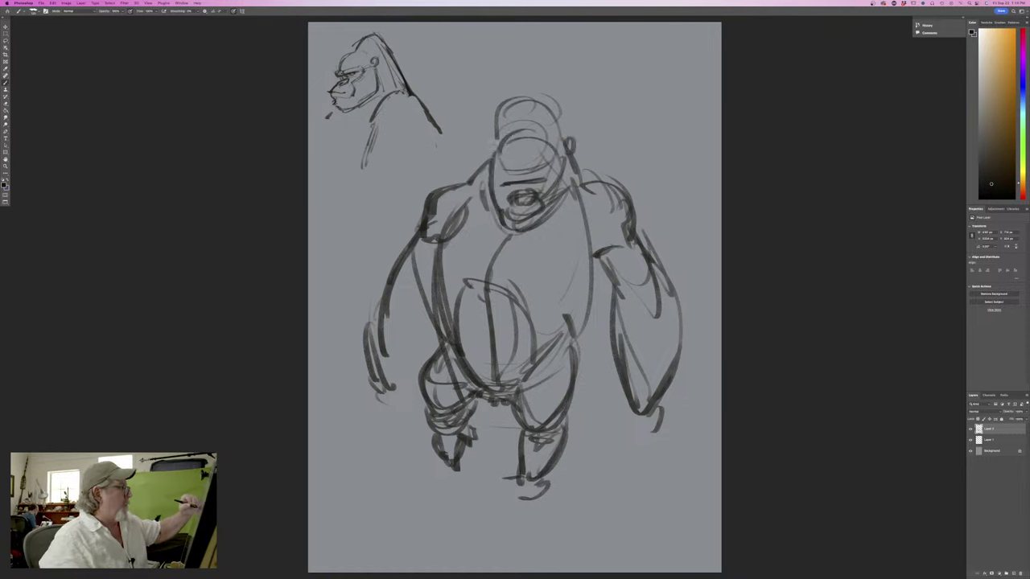
left_click_drag(496, 141, 491, 155)
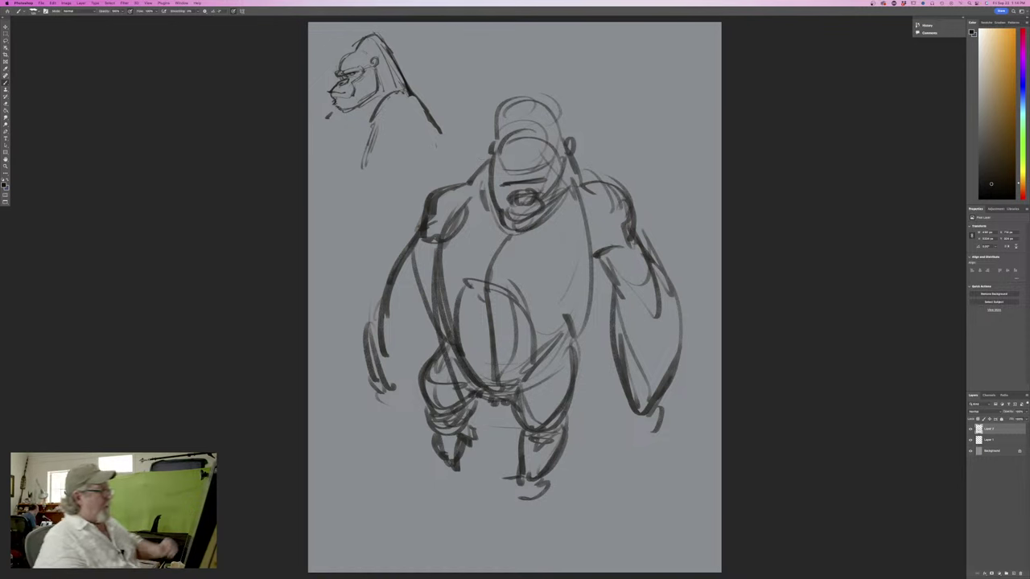
Define the chest muscles' lower edges, the right shoulder and flank contours, and small strokes beside the jaw
left_click_drag(579, 259, 632, 253)
left_click_drag(614, 197, 637, 235)
left_click_drag(582, 193, 616, 197)
mouse_move(582, 185)
left_mouse_down()
mouse_move(637, 232)
mouse_move(636, 252)
mouse_move(460, 266)
mouse_move(440, 224)
left_mouse_up()
mouse_move(440, 235)
left_mouse_down()
mouse_move(527, 282)
mouse_move(581, 290)
mouse_move(548, 351)
left_mouse_up()
left_click_drag(579, 278, 568, 338)
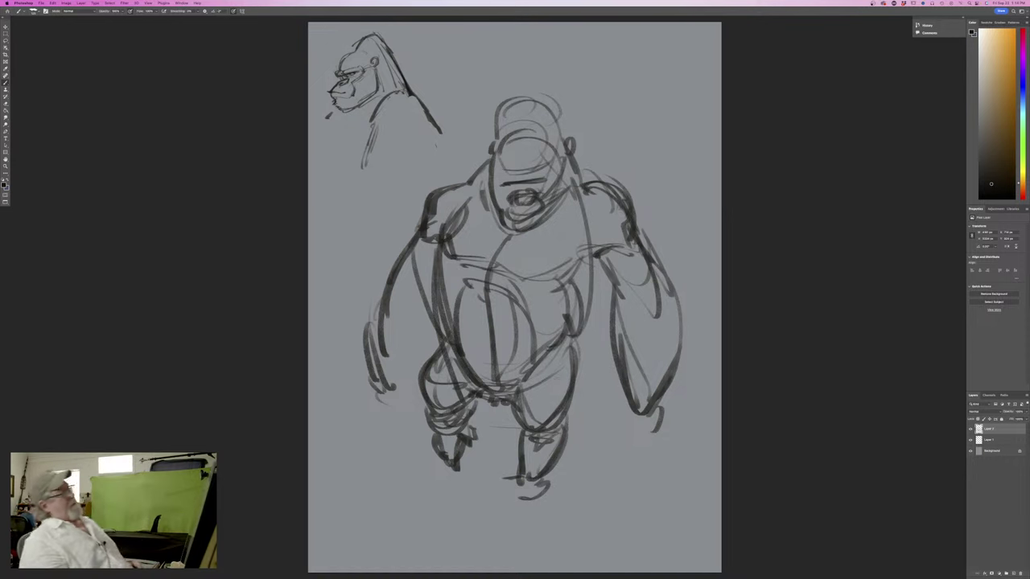
left_click_drag(563, 209, 549, 229)
left_click_drag(564, 215, 560, 238)
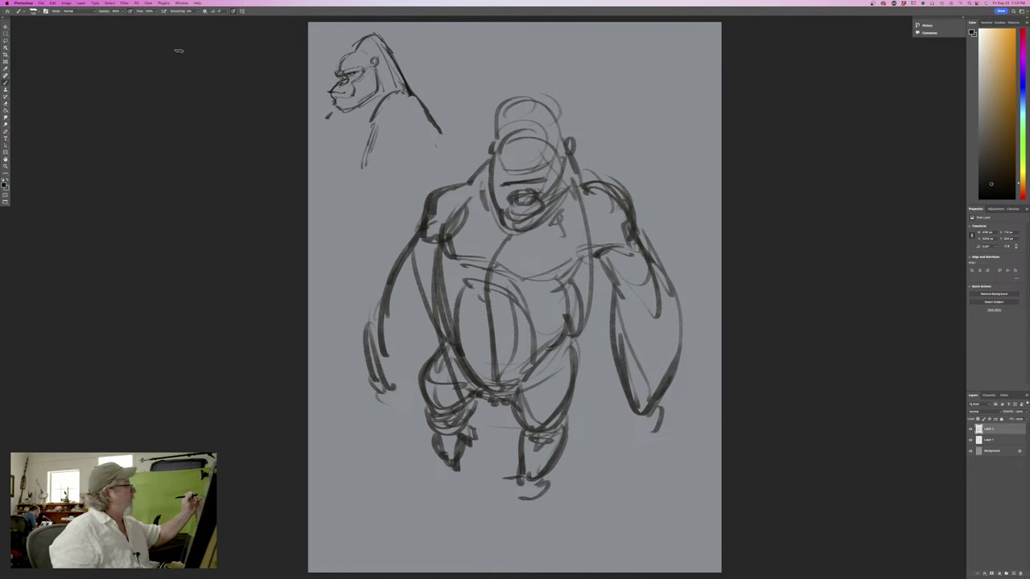
Hide Layer 1 with the small profile study, and draw the left forearm's inner edge, wrist and fingers
left_click(969, 440)
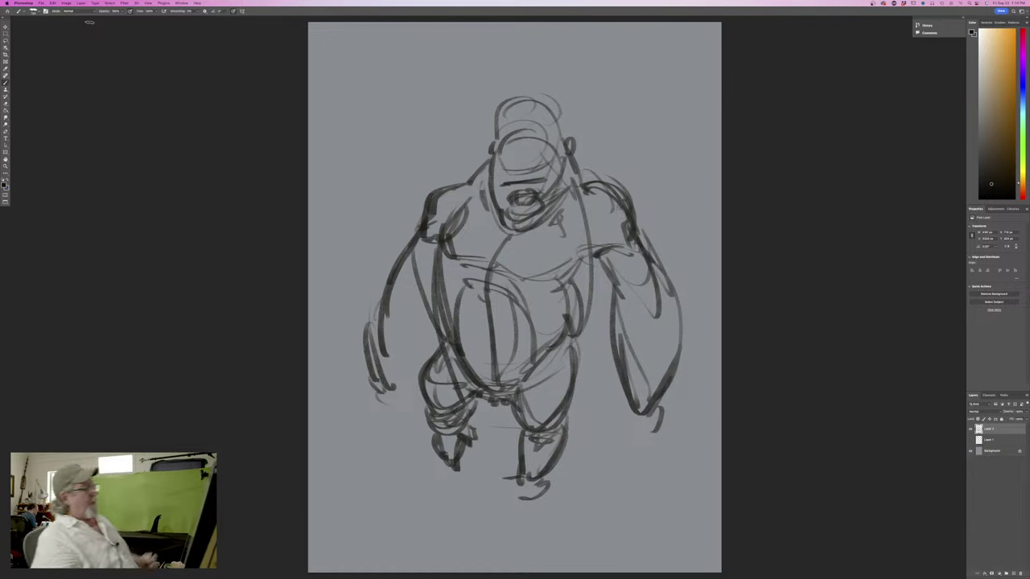
left_click_drag(430, 324, 393, 357)
mouse_move(386, 306)
left_mouse_down()
mouse_move(380, 339)
mouse_move(400, 359)
left_mouse_up()
mouse_move(402, 355)
left_mouse_down()
mouse_move(403, 380)
mouse_move(378, 377)
mouse_move(388, 400)
left_mouse_up()
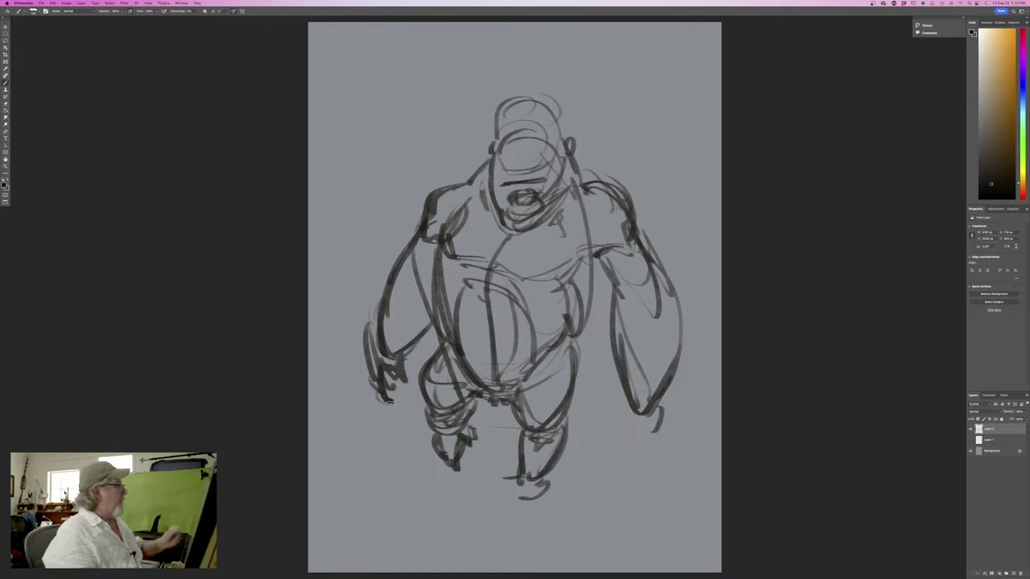
Free-transform the gorilla figure to scale it down slightly and move it up and to the left on the canvas
left_click(52, 4)
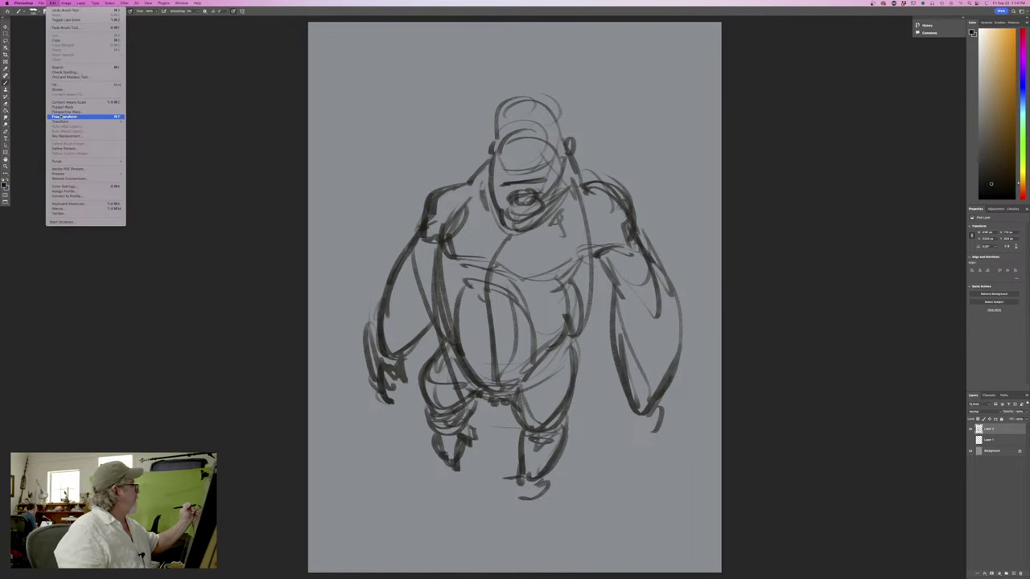
left_click(64, 116)
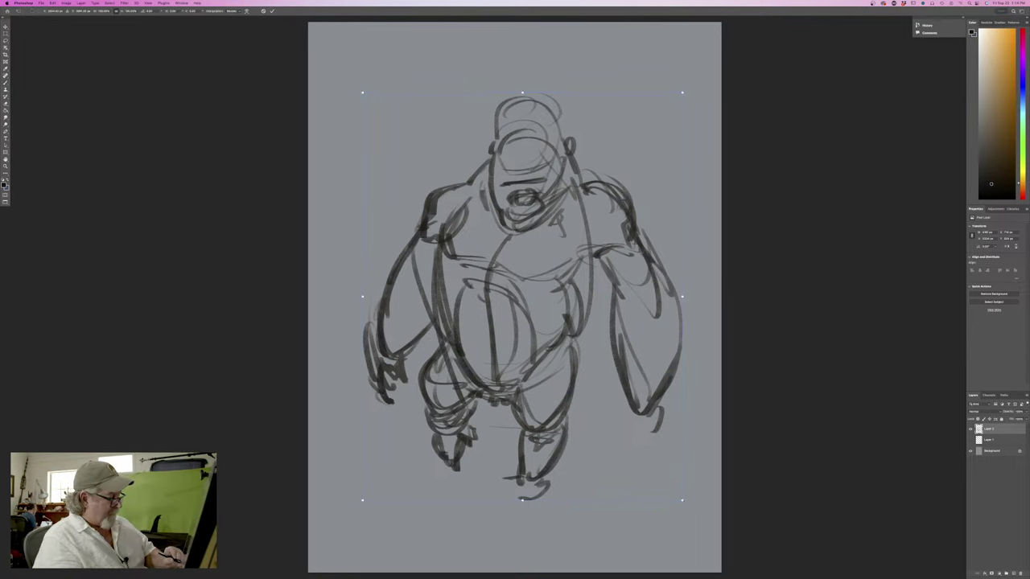
mouse_move(683, 500)
left_mouse_down()
mouse_move(603, 422)
mouse_move(646, 467)
left_mouse_up()
left_click_drag(403, 353, 399, 320)
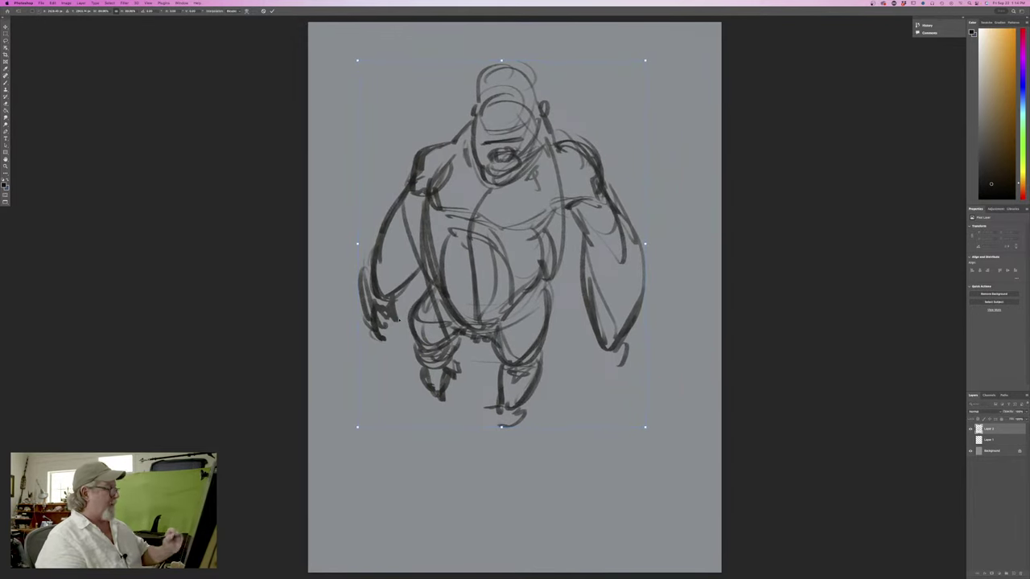
left_click_drag(646, 427, 670, 459)
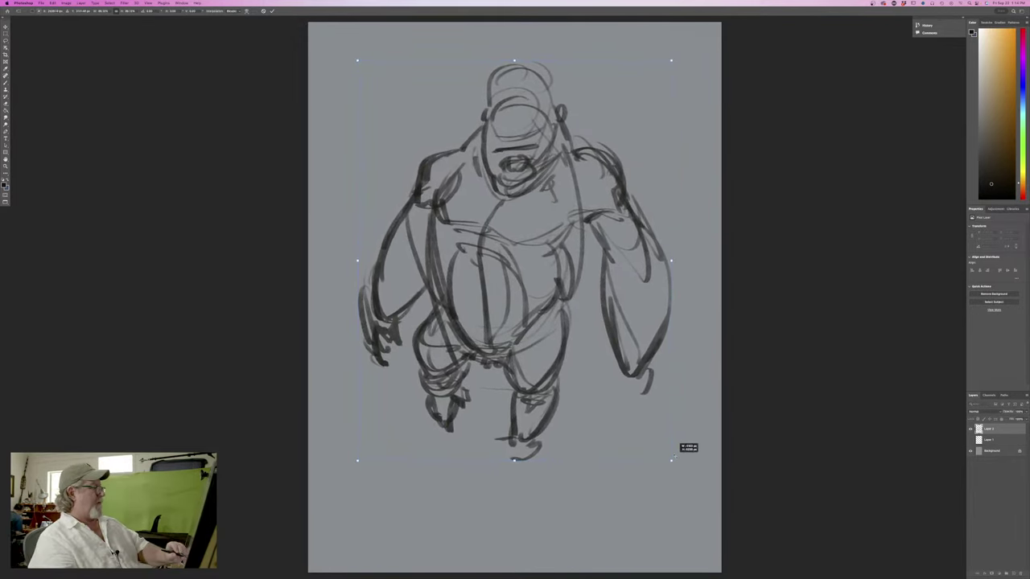
left_click_drag(405, 383, 398, 387)
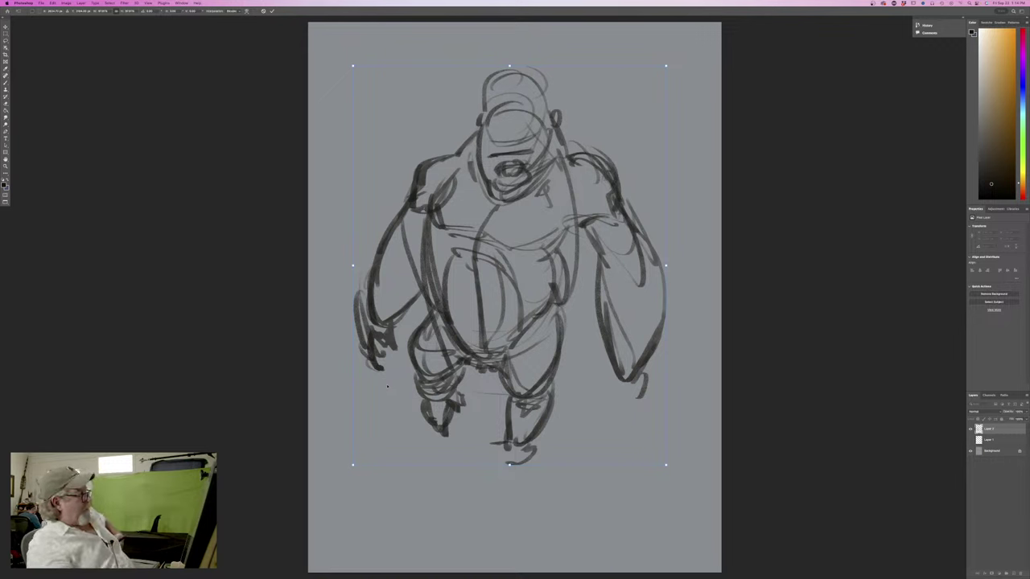
key("Return")
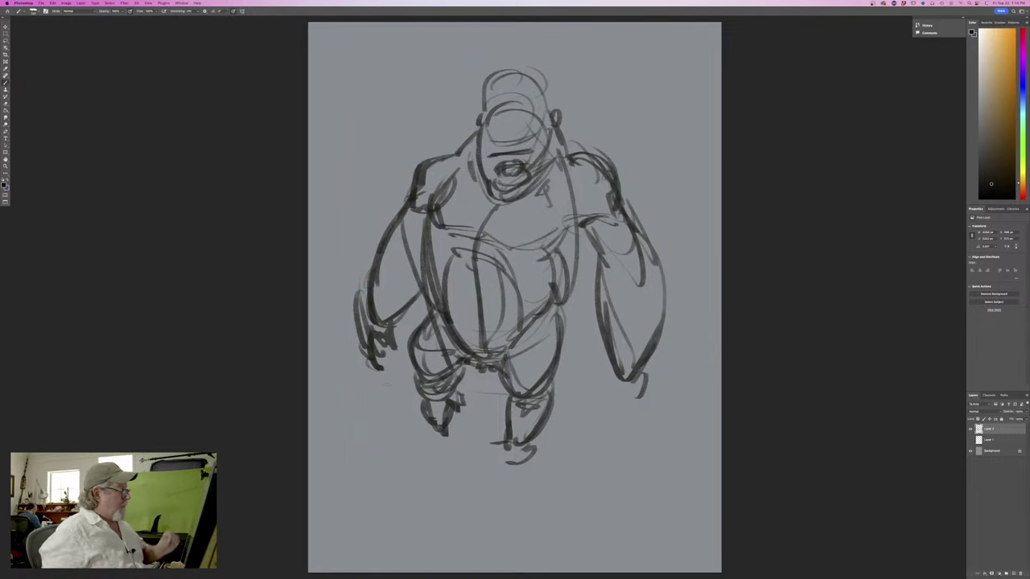
Reinforce the chest muscles' lower edges and armpit contours, and darken the line over the right shoulder
left_click_drag(502, 237, 510, 241)
mouse_move(455, 224)
left_mouse_down()
mouse_move(465, 224)
mouse_move(447, 220)
mouse_move(523, 248)
mouse_move(536, 240)
left_mouse_up()
mouse_move(500, 201)
left_mouse_down()
mouse_move(550, 187)
mouse_move(570, 211)
left_mouse_up()
left_click_drag(557, 175, 565, 160)
left_click_drag(581, 159, 621, 201)
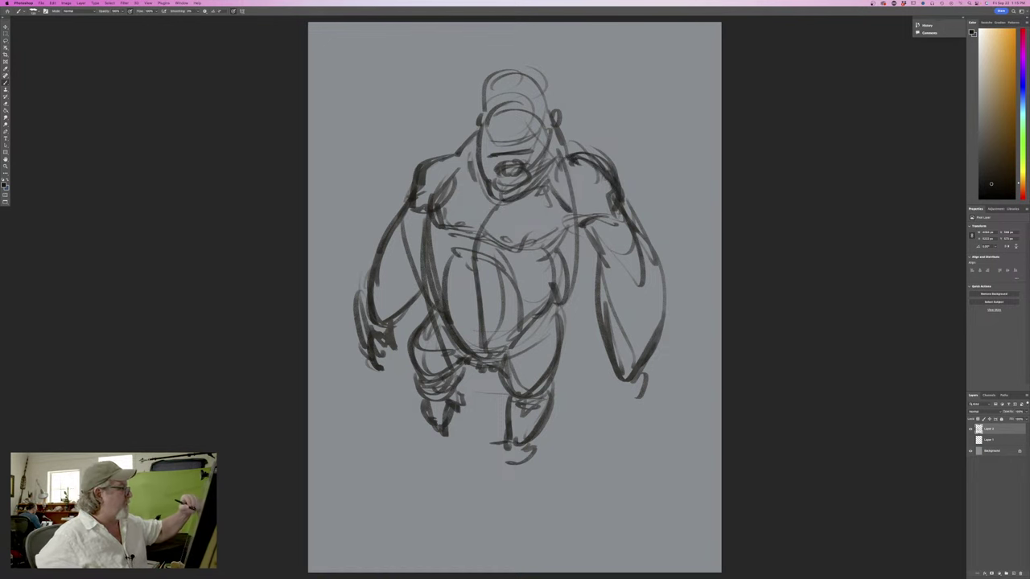
left_click_drag(462, 179, 435, 200)
mouse_move(555, 191)
left_mouse_down()
mouse_move(550, 232)
mouse_move(509, 246)
left_mouse_up()
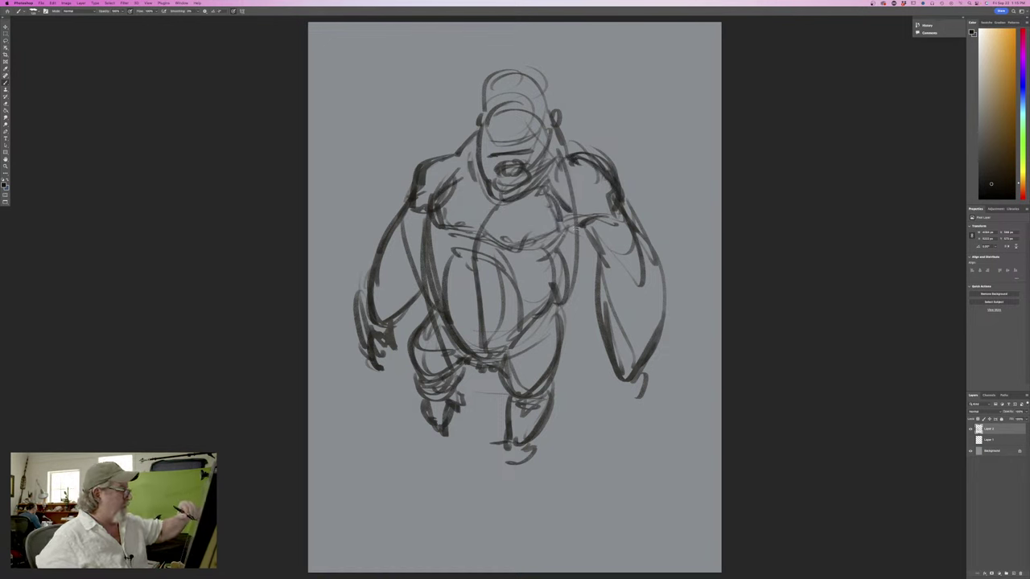
Darken both flanks and the right hip and thigh, and draw a curved contour line across the lower belly
mouse_move(576, 227)
left_mouse_down()
mouse_move(551, 254)
mouse_move(560, 308)
mouse_move(531, 394)
left_mouse_up()
left_click_drag(427, 211, 438, 297)
left_click_drag(539, 309, 485, 321)
mouse_move(533, 304)
left_mouse_down()
mouse_move(443, 324)
mouse_move(450, 338)
left_mouse_up()
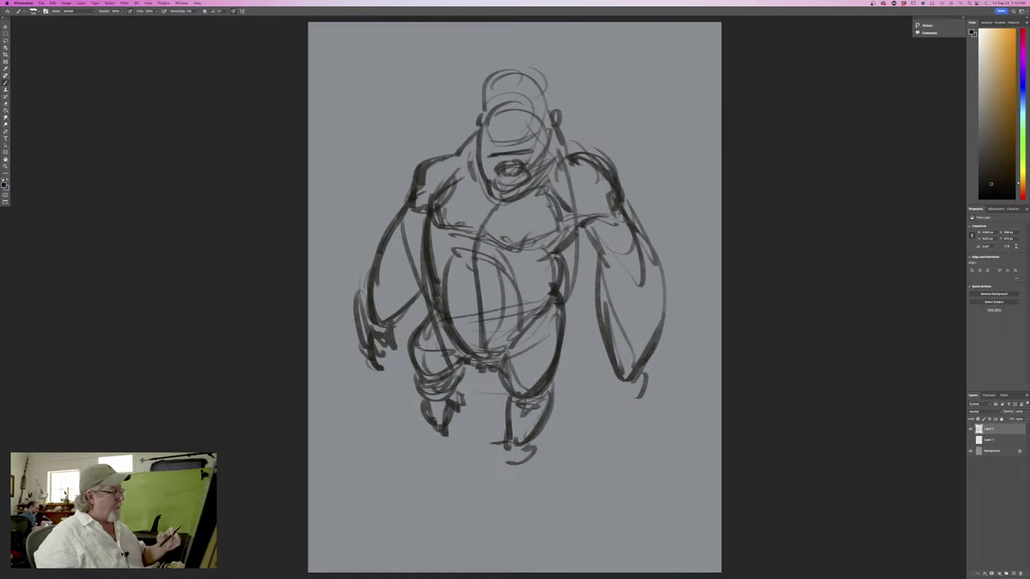
left_click_drag(542, 312, 502, 367)
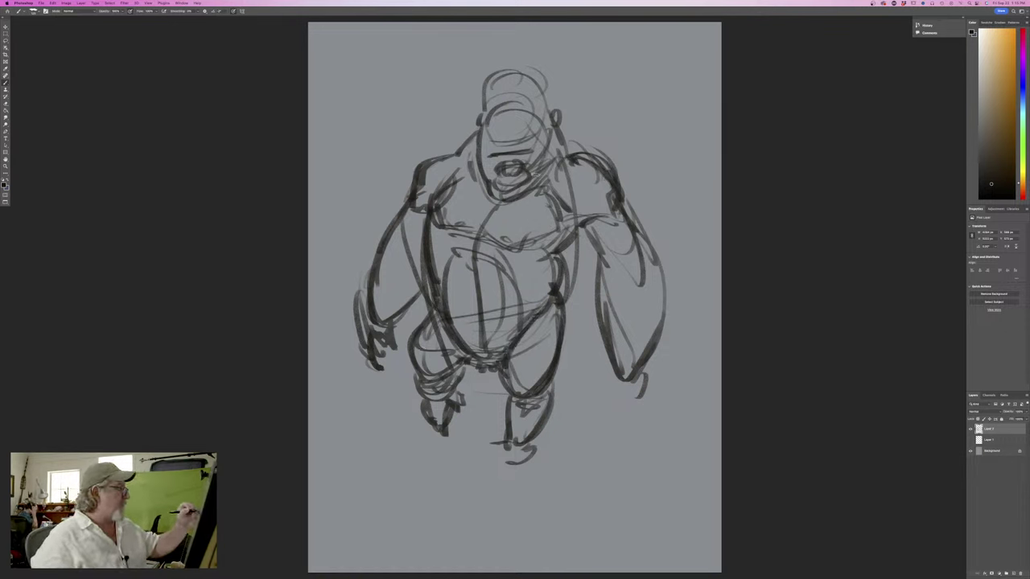
left_click_drag(429, 265, 417, 350)
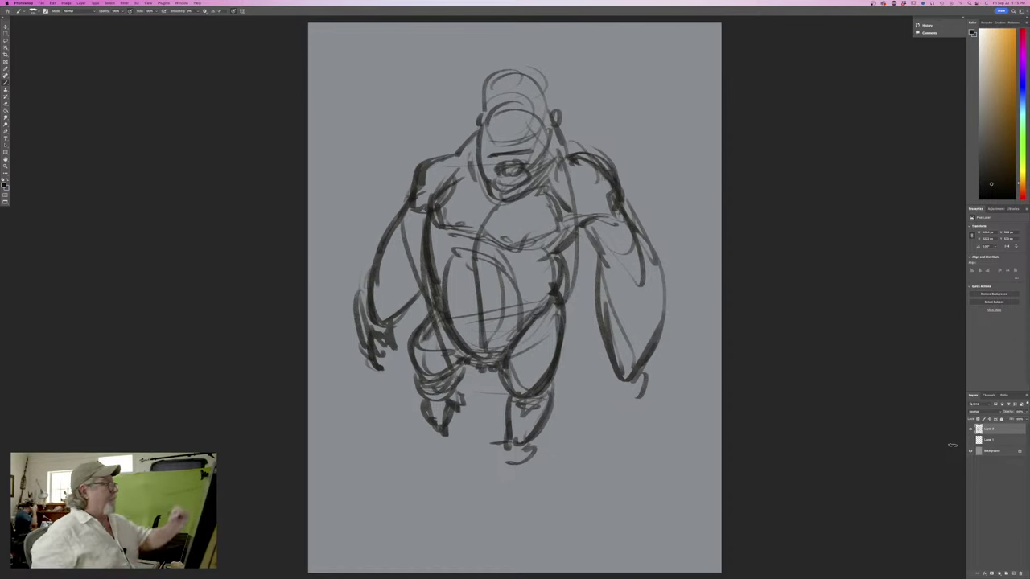
Define the head's crown, mouth, cheeks and jaw, and add brow wrinkles and darker neck strokes
mouse_move(547, 112)
left_mouse_down()
mouse_move(536, 82)
mouse_move(504, 73)
mouse_move(465, 139)
left_mouse_up()
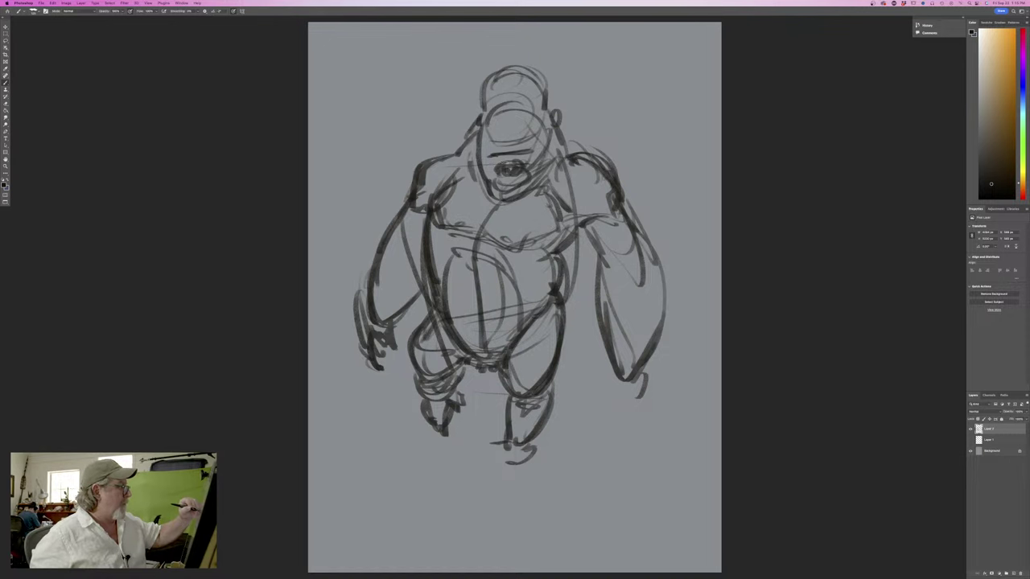
mouse_move(499, 154)
left_mouse_down()
mouse_move(533, 152)
mouse_move(499, 163)
mouse_move(528, 162)
mouse_move(527, 173)
mouse_move(495, 164)
mouse_move(494, 181)
left_mouse_up()
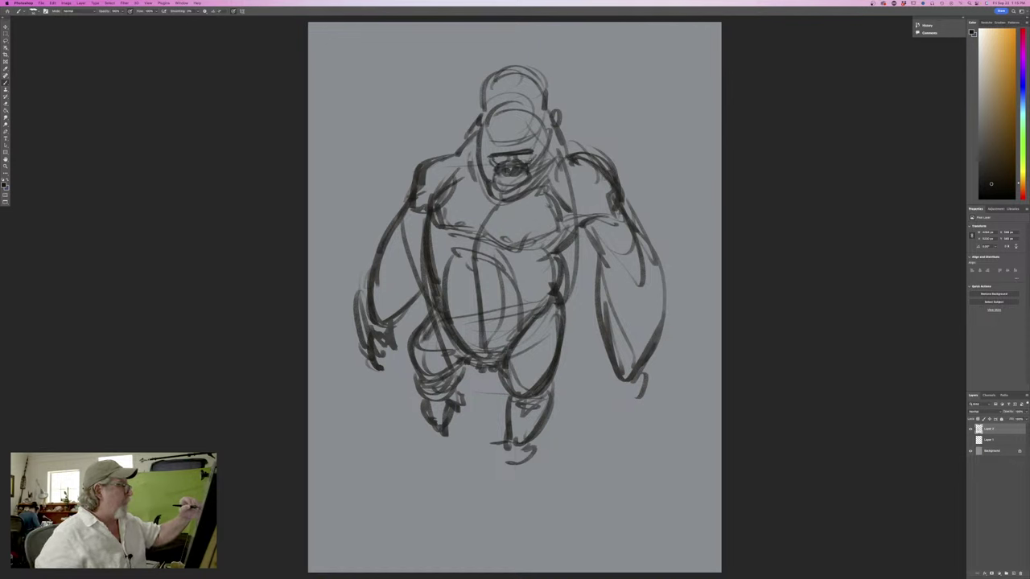
mouse_move(479, 138)
left_mouse_down()
mouse_move(472, 168)
mouse_move(483, 192)
left_mouse_up()
mouse_move(552, 133)
left_mouse_down()
mouse_move(558, 158)
mouse_move(526, 190)
left_mouse_up()
mouse_move(546, 121)
left_mouse_down()
mouse_move(561, 151)
mouse_move(534, 155)
left_mouse_up()
mouse_move(476, 135)
left_mouse_down()
mouse_move(466, 151)
mouse_move(535, 148)
mouse_move(523, 130)
left_mouse_up()
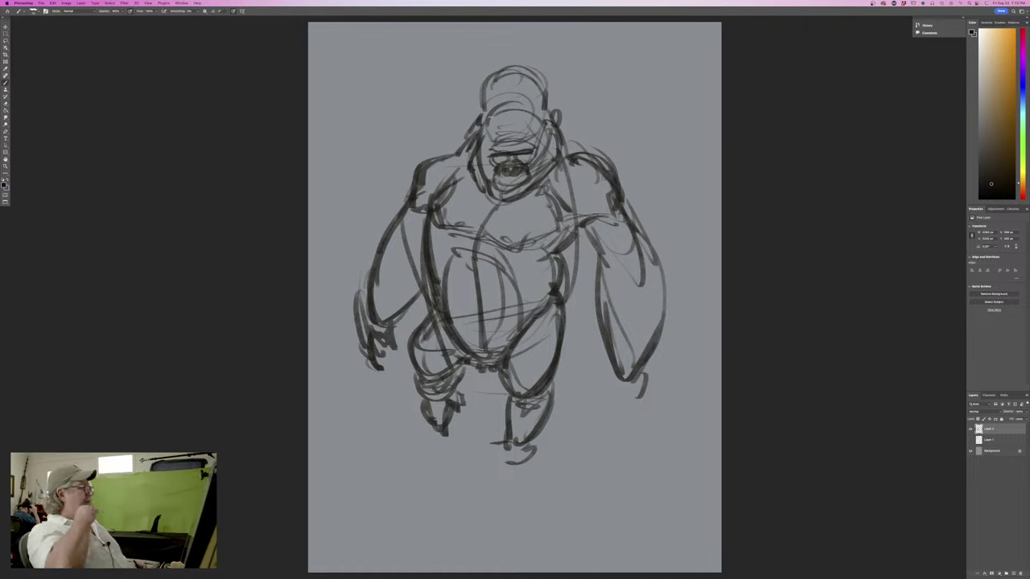
Add short, jagged fur strokes along the tops of both shoulders
left_click_drag(455, 153, 414, 167)
left_click_drag(421, 170, 406, 194)
mouse_move(579, 150)
left_mouse_down()
mouse_move(603, 159)
mouse_move(619, 191)
left_mouse_up()
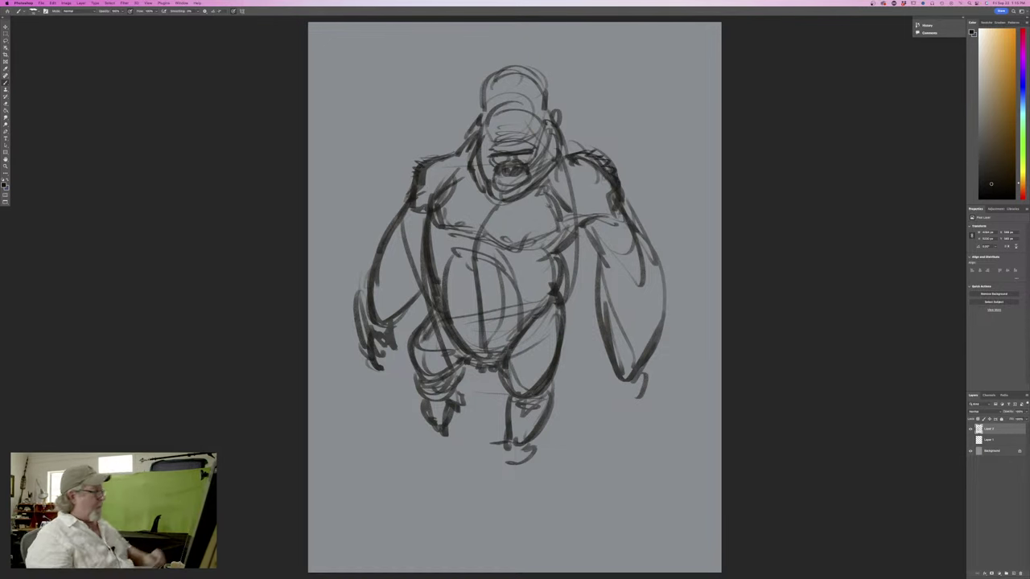
Rework the left armpit strokes, and erase the left flank and the whole left leg
left_click_drag(448, 192, 441, 221)
left_click_drag(449, 196, 447, 225)
mouse_move(546, 224)
left_mouse_down()
mouse_move(528, 244)
mouse_move(554, 378)
left_mouse_up()
mouse_move(435, 211)
left_mouse_down()
mouse_move(427, 232)
mouse_move(441, 332)
mouse_move(468, 378)
mouse_move(429, 325)
mouse_move(423, 459)
left_mouse_up()
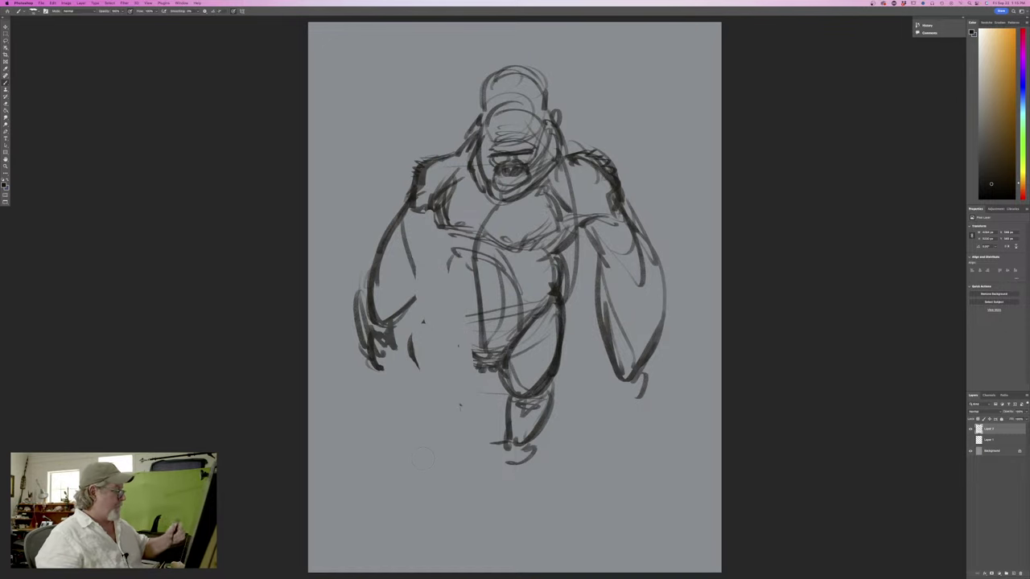
Redraw the left flank as a wider belly curve down to the groin, and outline the left thigh
left_click_drag(436, 214, 424, 299)
mouse_move(432, 233)
left_mouse_down()
mouse_move(426, 296)
mouse_move(452, 349)
left_mouse_up()
left_click_drag(420, 283, 472, 380)
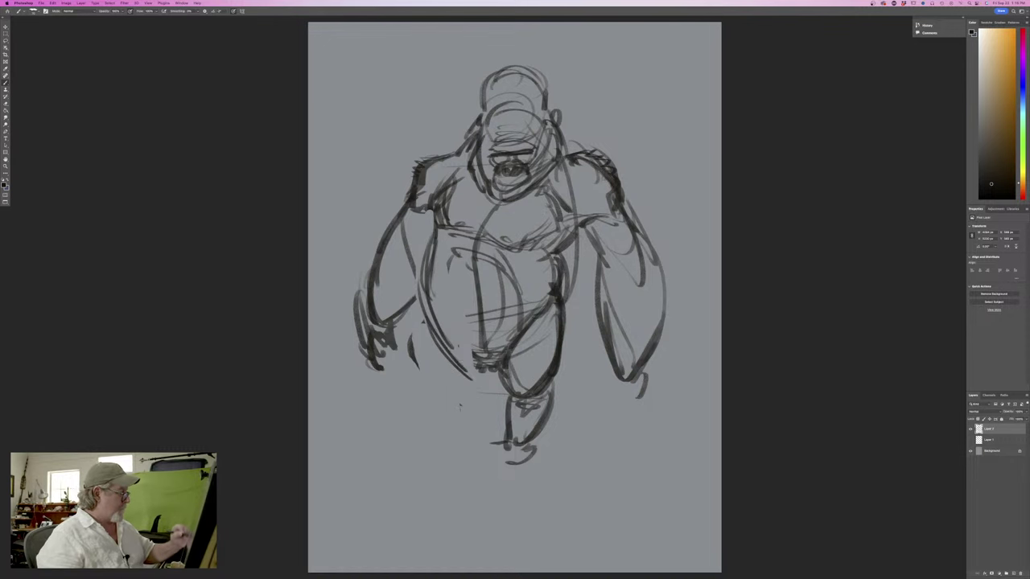
mouse_move(440, 337)
left_mouse_down()
mouse_move(500, 377)
mouse_move(412, 377)
left_mouse_up()
mouse_move(470, 370)
left_mouse_down()
mouse_move(452, 407)
mouse_move(447, 396)
left_mouse_up()
left_click_drag(418, 364, 420, 402)
mouse_move(415, 398)
left_mouse_down()
mouse_move(454, 393)
mouse_move(412, 404)
left_mouse_up()
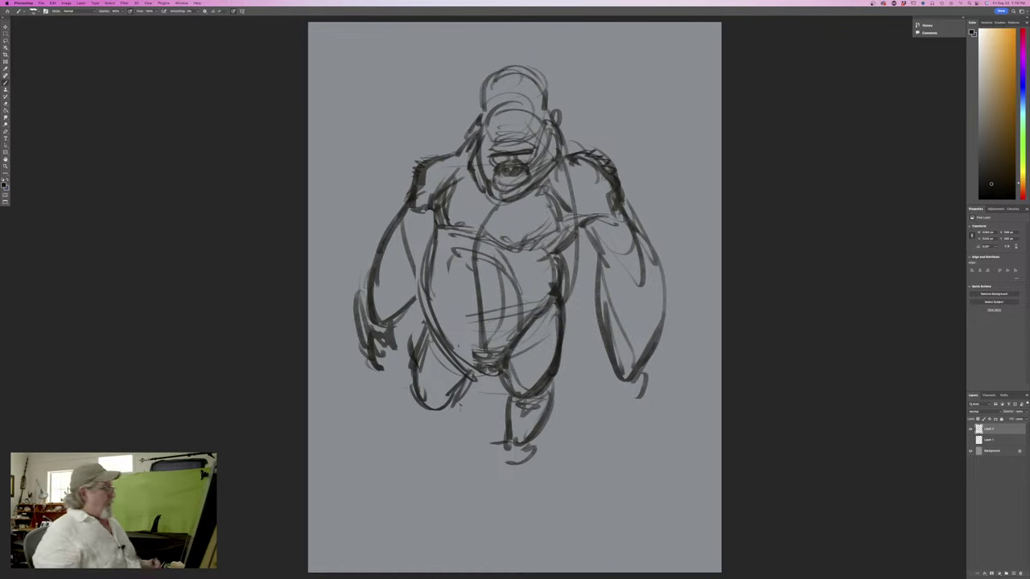
Darken the left belly contour, and sketch the left knee, shin and foot with small elbow strokes
mouse_move(420, 256)
left_mouse_down()
mouse_move(393, 278)
mouse_move(434, 331)
left_mouse_up()
mouse_move(427, 295)
left_mouse_down()
mouse_move(457, 363)
mouse_move(422, 401)
left_mouse_up()
mouse_move(435, 362)
left_mouse_down()
mouse_move(443, 407)
mouse_move(432, 413)
mouse_move(453, 424)
mouse_move(423, 428)
left_mouse_up()
mouse_move(414, 391)
left_mouse_down()
mouse_move(473, 430)
mouse_move(430, 442)
left_mouse_up()
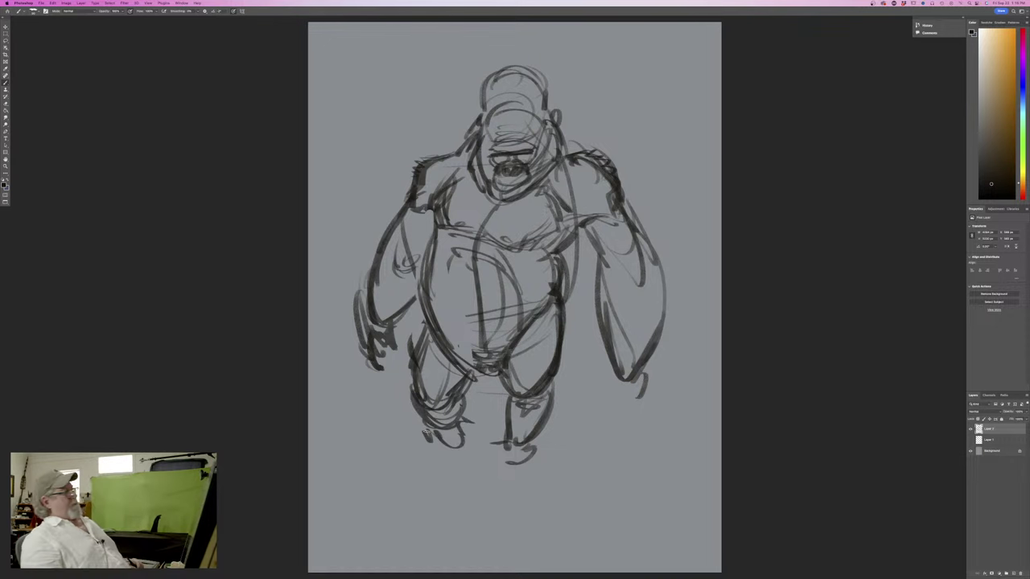
Detail the right arm with elbow and forearm muscles, jagged fur and fingers, and redraw the right foot lower
mouse_move(625, 265)
left_mouse_down()
mouse_move(607, 285)
mouse_move(625, 279)
left_mouse_up()
mouse_move(617, 222)
left_mouse_down()
mouse_move(595, 262)
mouse_move(606, 290)
left_mouse_up()
left_click_drag(632, 282, 622, 309)
mouse_move(642, 263)
left_mouse_down()
mouse_move(636, 346)
mouse_move(647, 377)
left_mouse_up()
left_click_drag(674, 248, 655, 273)
left_click_drag(675, 274, 658, 343)
left_click_drag(671, 338, 629, 399)
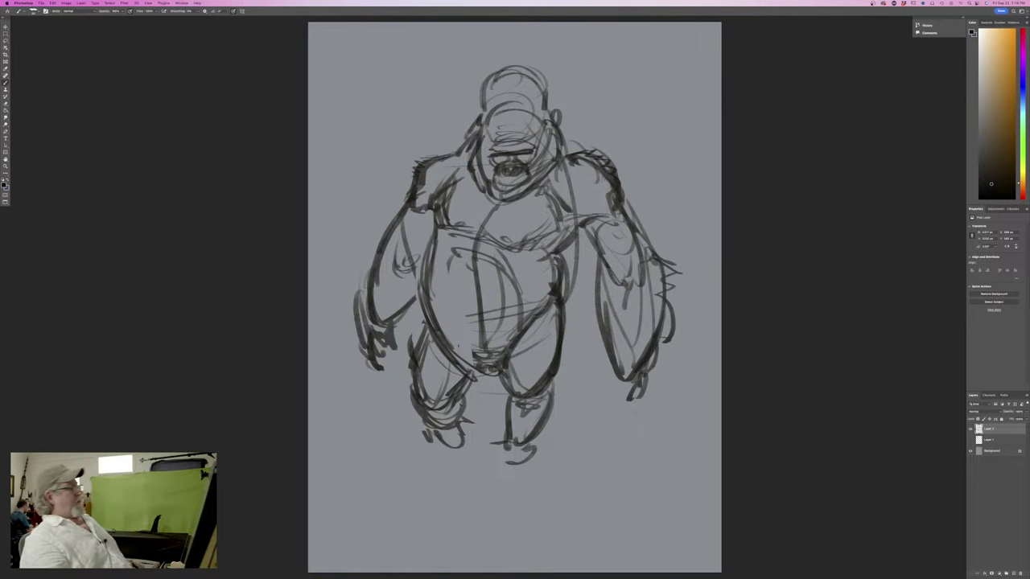
left_click_drag(538, 441, 518, 461)
left_click_drag(536, 455, 500, 474)
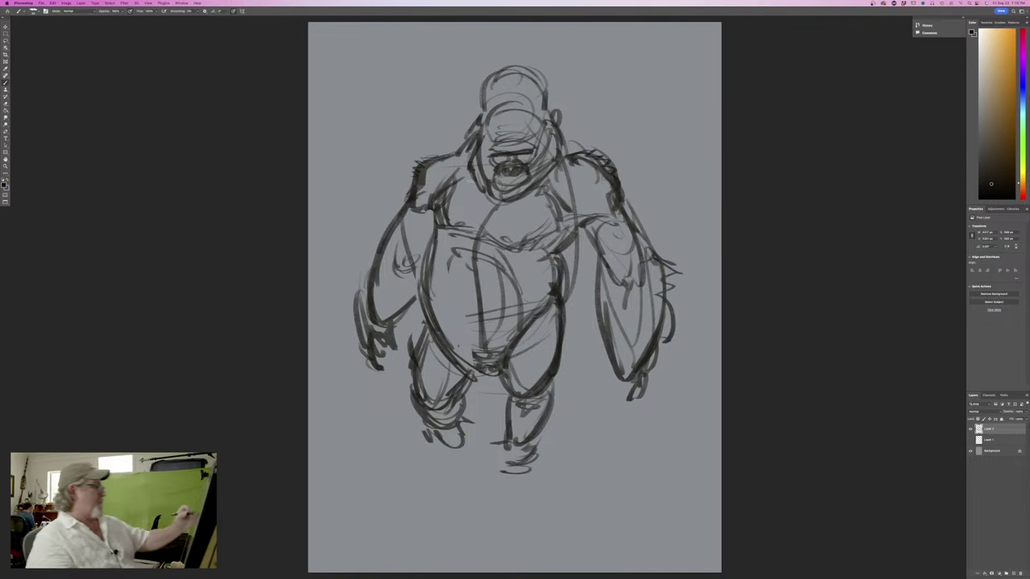
Erase the belly's centre line, redraw it further left with curved strokes, and reinforce the head's contour
left_click_drag(478, 241, 470, 333)
mouse_move(470, 233)
left_mouse_down()
mouse_move(457, 343)
mouse_move(475, 265)
mouse_move(483, 352)
left_mouse_up()
left_click_drag(483, 225, 472, 343)
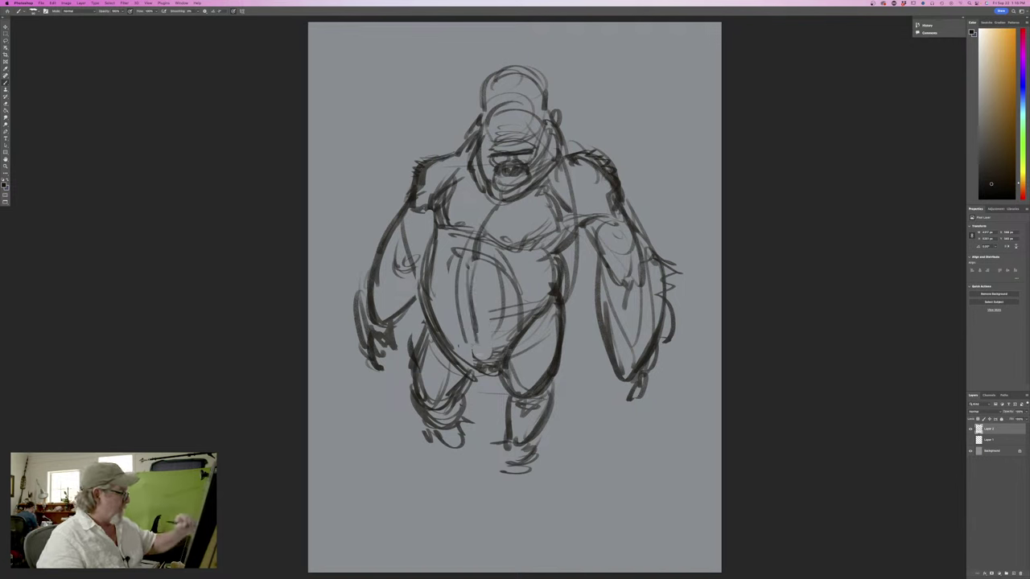
left_click_drag(463, 296, 477, 358)
left_click_drag(479, 330, 470, 357)
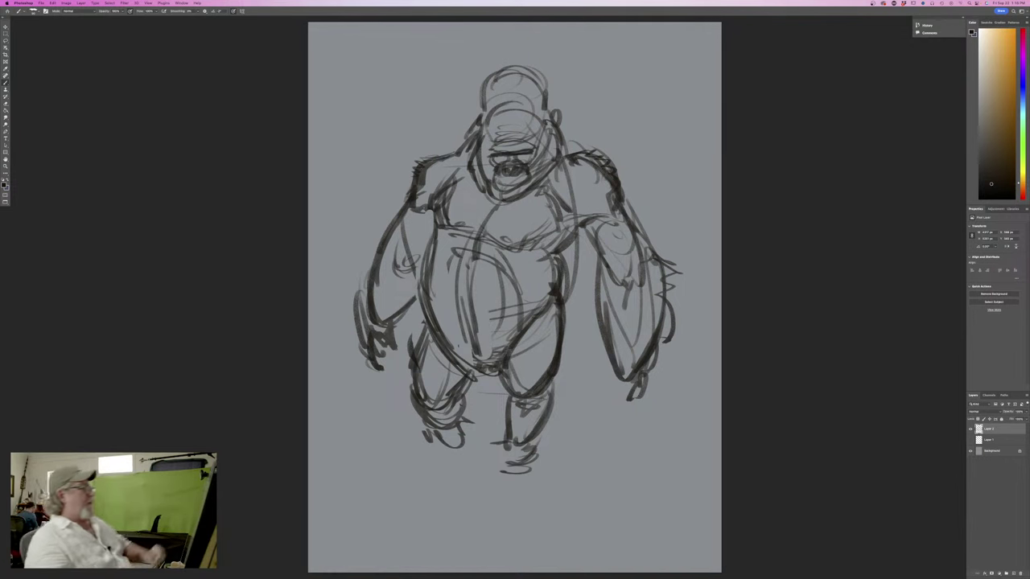
mouse_move(549, 114)
left_mouse_down()
mouse_move(540, 87)
mouse_move(494, 79)
mouse_move(485, 101)
left_mouse_up()
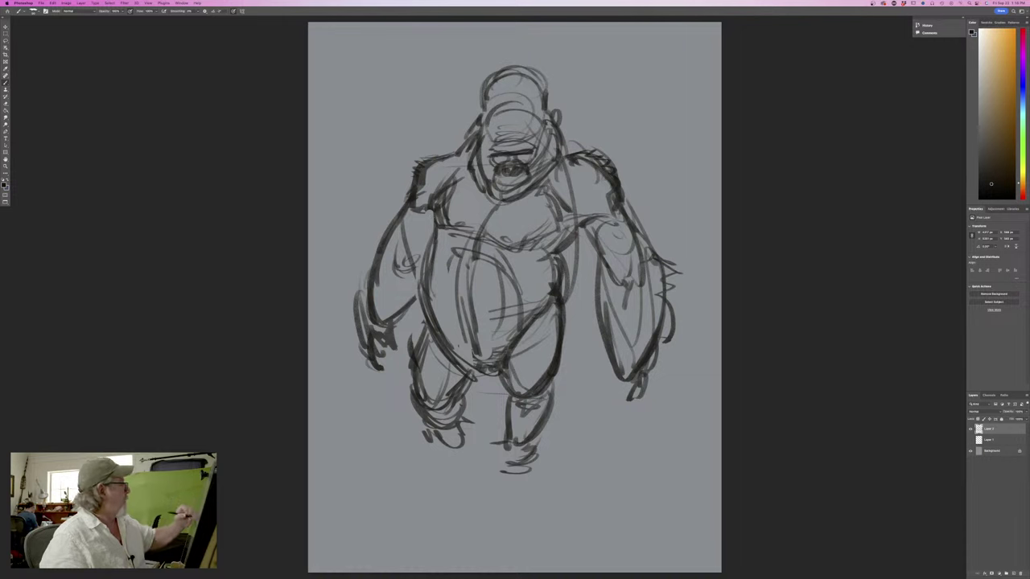
Scale the gorilla figure down to about 45% and place it in the canvas's upper-left corner
left_click(52, 4)
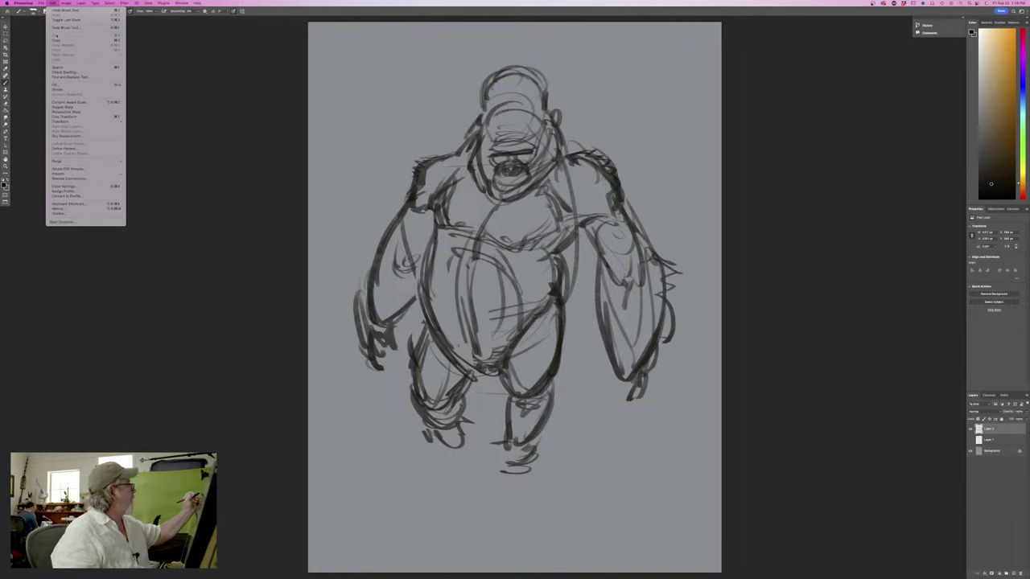
left_click(80, 117)
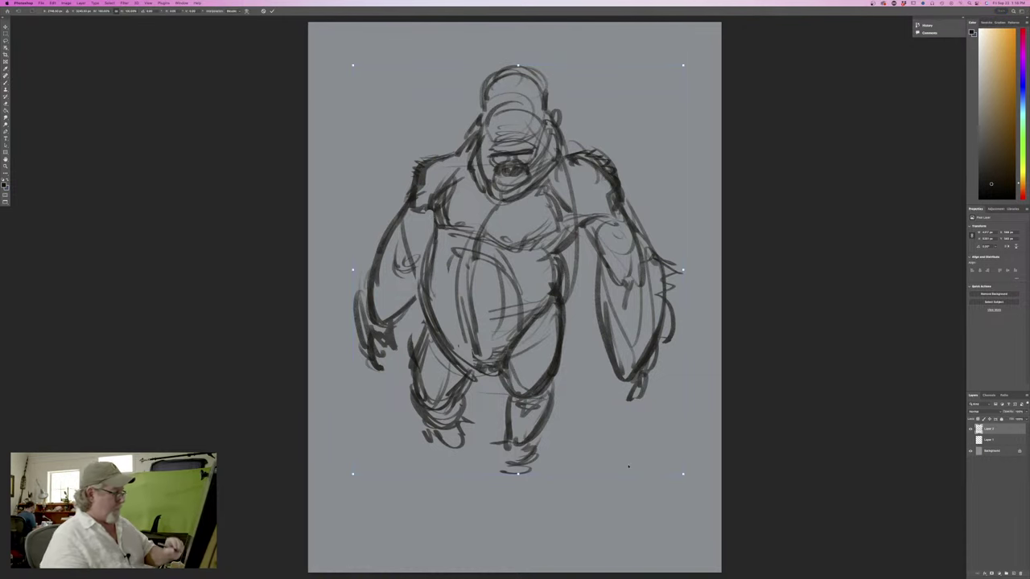
mouse_move(681, 473)
left_mouse_down()
mouse_move(492, 258)
mouse_move(499, 249)
left_mouse_up()
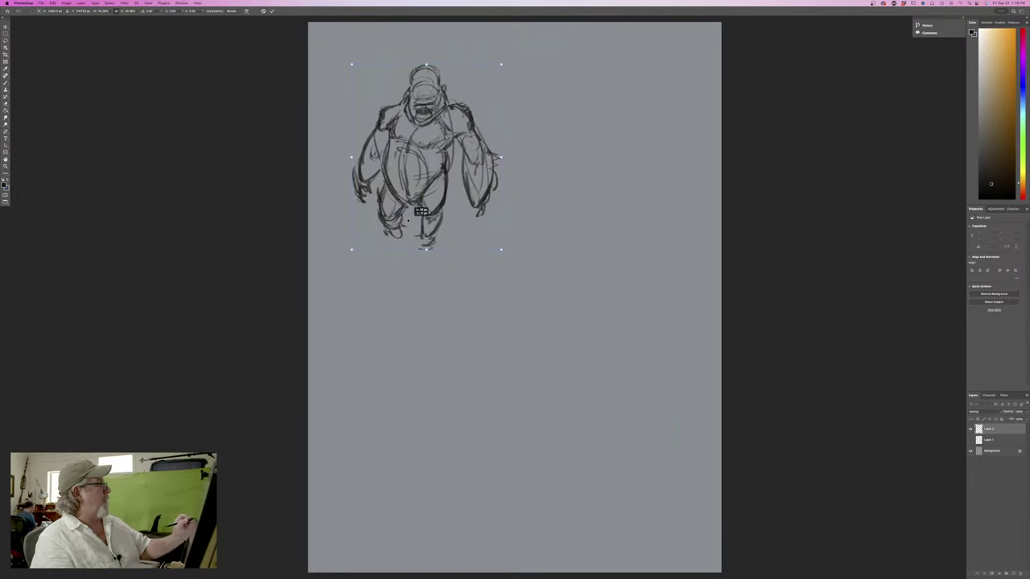
left_click_drag(414, 223, 380, 191)
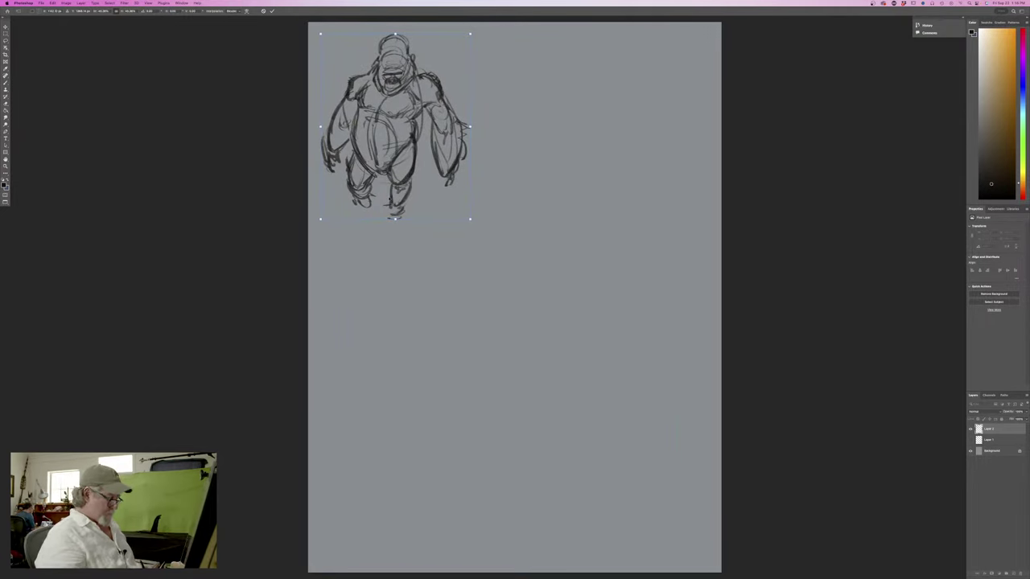
key("Return")
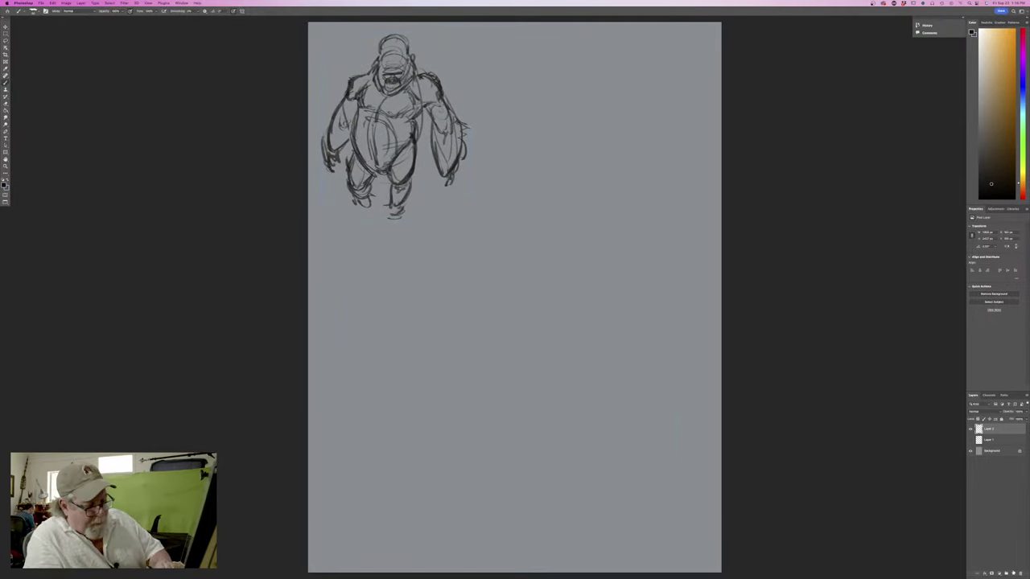
Add a new layer and rough in the long contours of a raised arm beside the small figure
left_click(1013, 574)
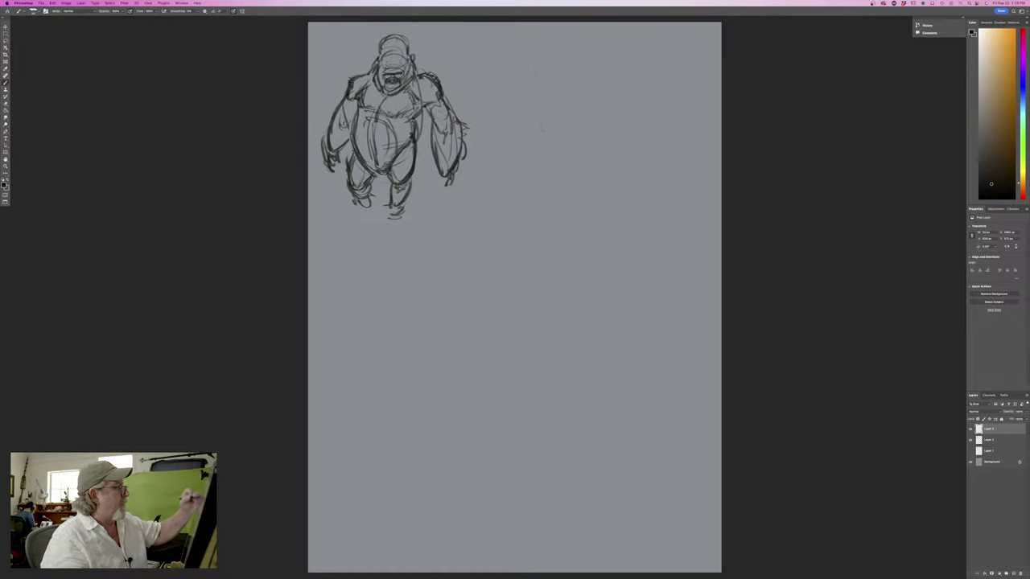
mouse_move(535, 72)
left_mouse_down()
mouse_move(521, 80)
mouse_move(537, 102)
mouse_move(533, 161)
left_mouse_up()
left_click_drag(545, 90, 548, 210)
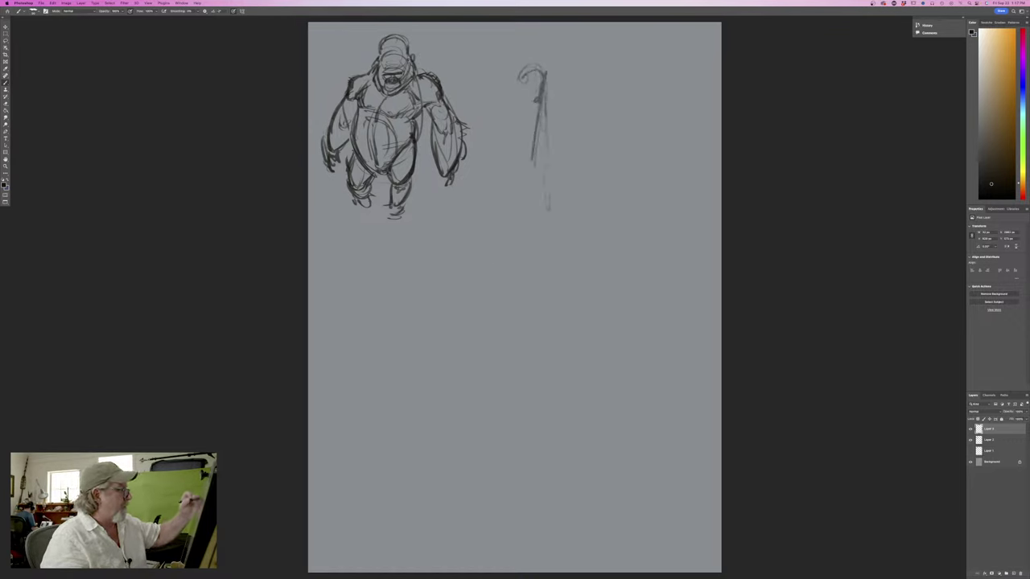
left_click_drag(545, 115, 549, 218)
mouse_move(516, 113)
left_mouse_down()
mouse_move(500, 177)
mouse_move(510, 244)
left_mouse_up()
left_click_drag(548, 210, 533, 267)
left_click_drag(541, 129, 534, 264)
left_click_drag(546, 161, 539, 263)
Sketch an oval for the shoulder at the raised arm's base, and overlapping ovals for the head and muzzle
mouse_move(544, 225)
left_mouse_down()
mouse_move(552, 256)
mouse_move(518, 257)
left_mouse_up()
mouse_move(535, 227)
left_mouse_down()
mouse_move(515, 275)
mouse_move(541, 258)
left_mouse_up()
mouse_move(507, 246)
left_mouse_down()
mouse_move(539, 280)
mouse_move(542, 265)
mouse_move(598, 242)
mouse_move(563, 312)
left_mouse_up()
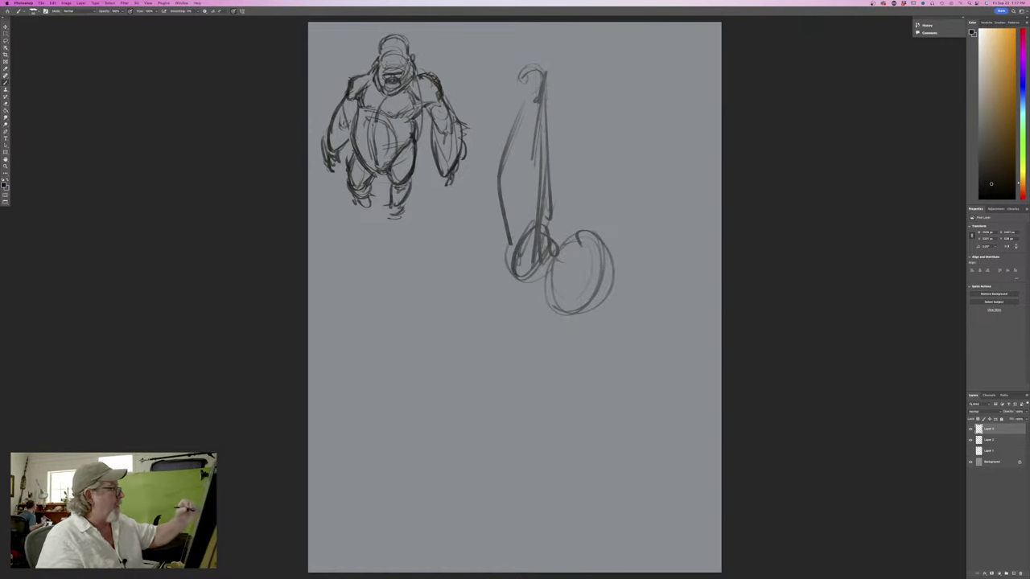
mouse_move(552, 222)
left_mouse_down()
mouse_move(549, 246)
mouse_move(599, 227)
mouse_move(551, 264)
left_mouse_up()
mouse_move(602, 284)
left_mouse_down()
mouse_move(599, 309)
mouse_move(552, 328)
left_mouse_up()
mouse_move(557, 284)
left_mouse_down()
mouse_move(589, 277)
mouse_move(532, 299)
mouse_move(568, 337)
mouse_move(597, 317)
left_mouse_up()
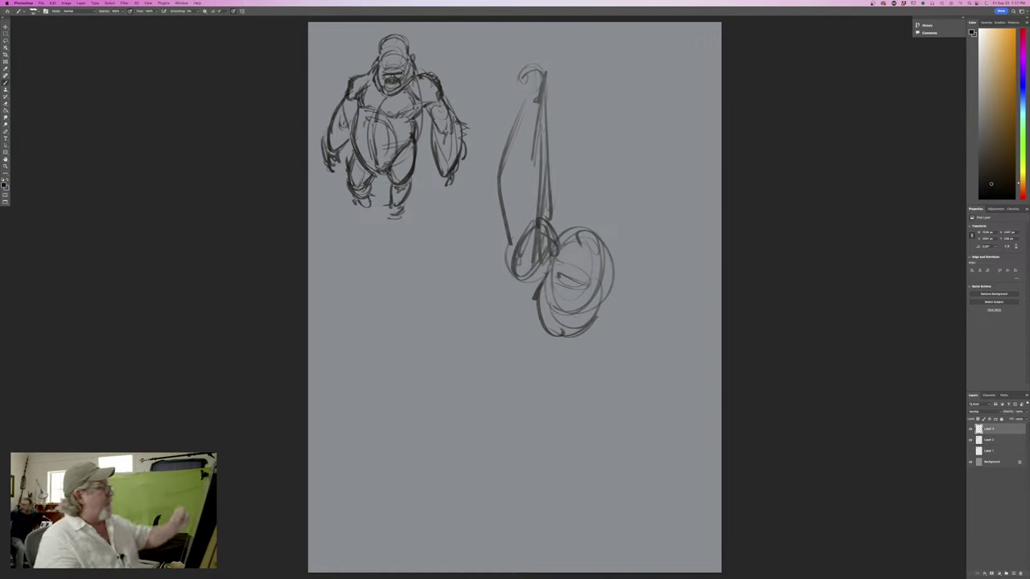
Reinforce the raised arm's contours, add a bent hand at its end, and rough in the chest and opposite shoulder below the head
left_click_drag(541, 122, 541, 198)
left_click_drag(546, 161, 548, 179)
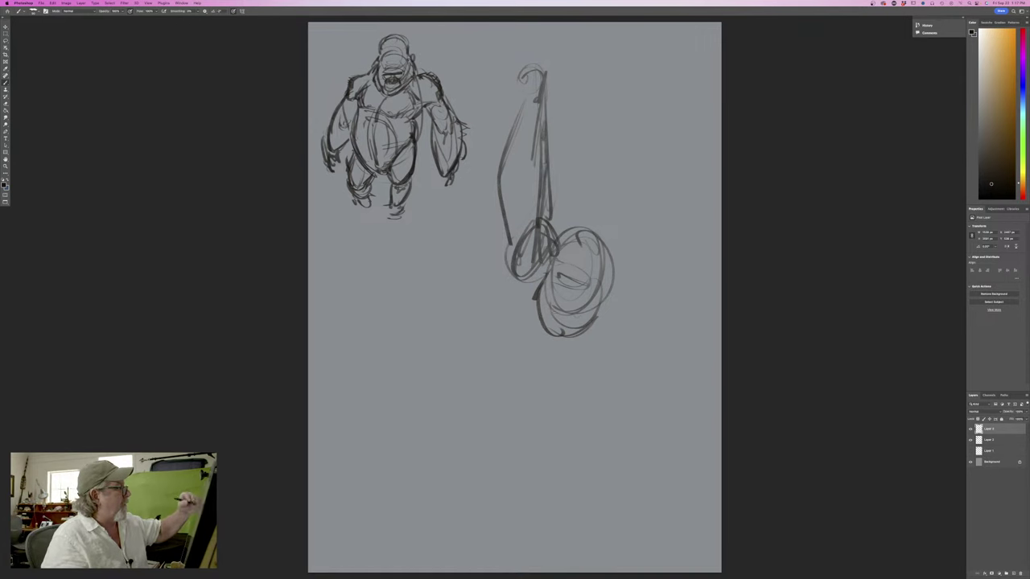
left_click_drag(547, 128, 541, 190)
left_click_drag(547, 105, 543, 195)
mouse_move(534, 57)
left_mouse_down()
mouse_move(546, 181)
mouse_move(555, 124)
mouse_move(515, 62)
left_mouse_up()
mouse_move(515, 66)
left_mouse_down()
mouse_move(524, 74)
mouse_move(539, 48)
mouse_move(521, 58)
mouse_move(531, 60)
mouse_move(512, 238)
left_mouse_up()
mouse_move(507, 157)
left_mouse_down()
mouse_move(497, 252)
mouse_move(510, 300)
left_mouse_up()
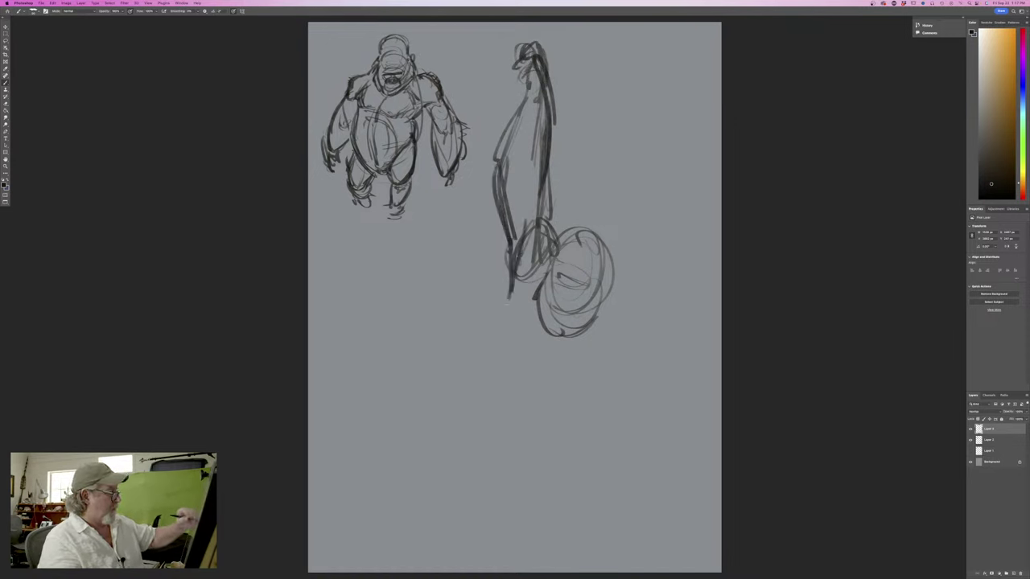
mouse_move(526, 240)
left_mouse_down()
mouse_move(509, 321)
mouse_move(520, 353)
mouse_move(578, 360)
left_mouse_up()
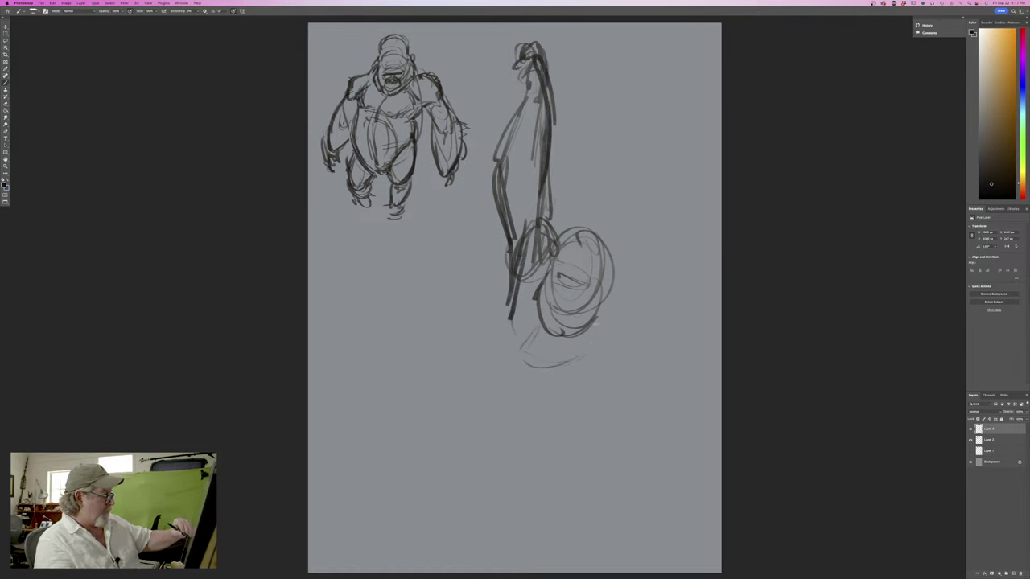
mouse_move(596, 324)
left_mouse_down()
mouse_move(603, 342)
mouse_move(613, 319)
mouse_move(614, 378)
left_mouse_up()
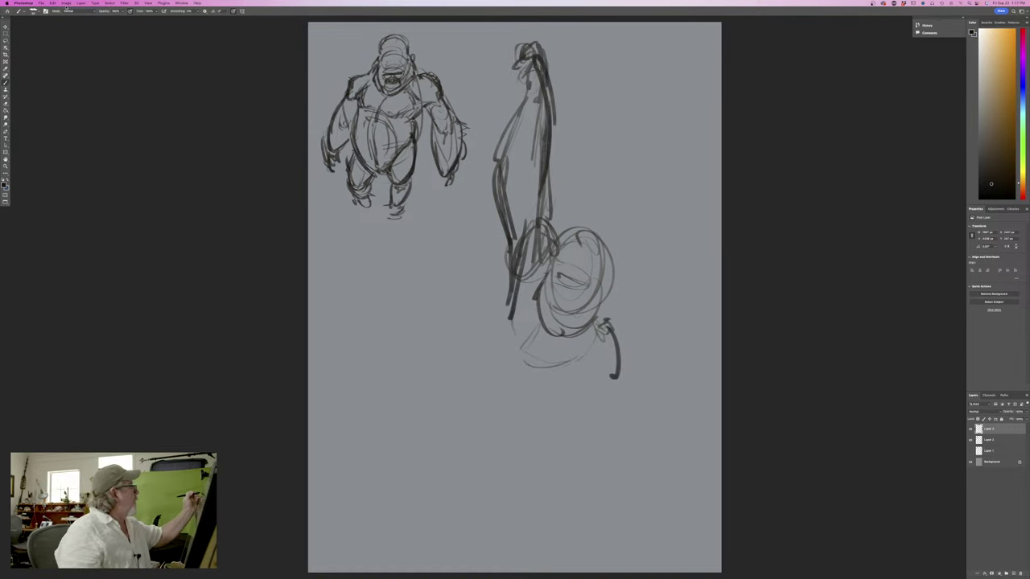
Scale the raised-arm sketch down to about 72%, keeping it near the canvas's upper edge
left_click(52, 3)
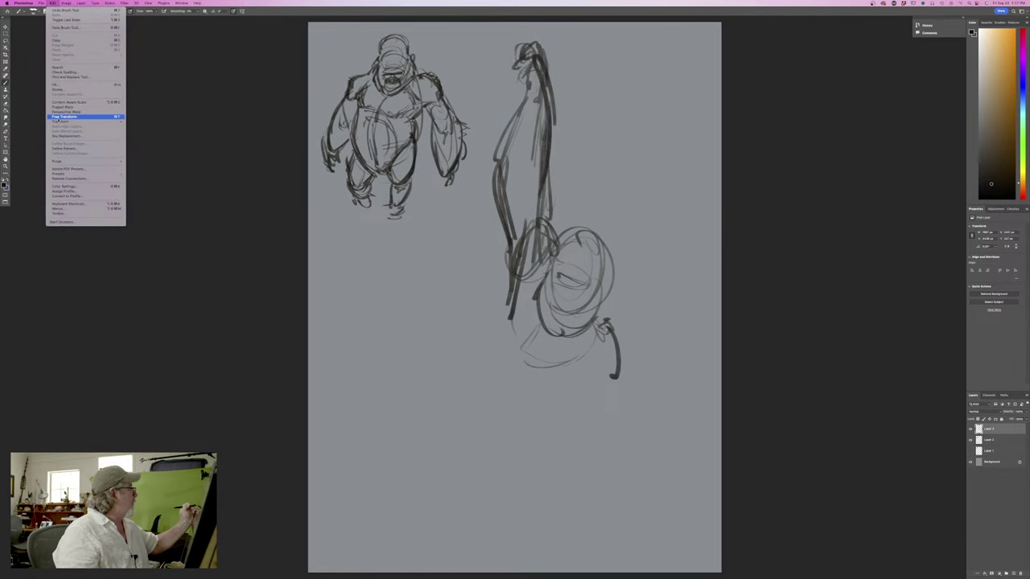
left_click(64, 116)
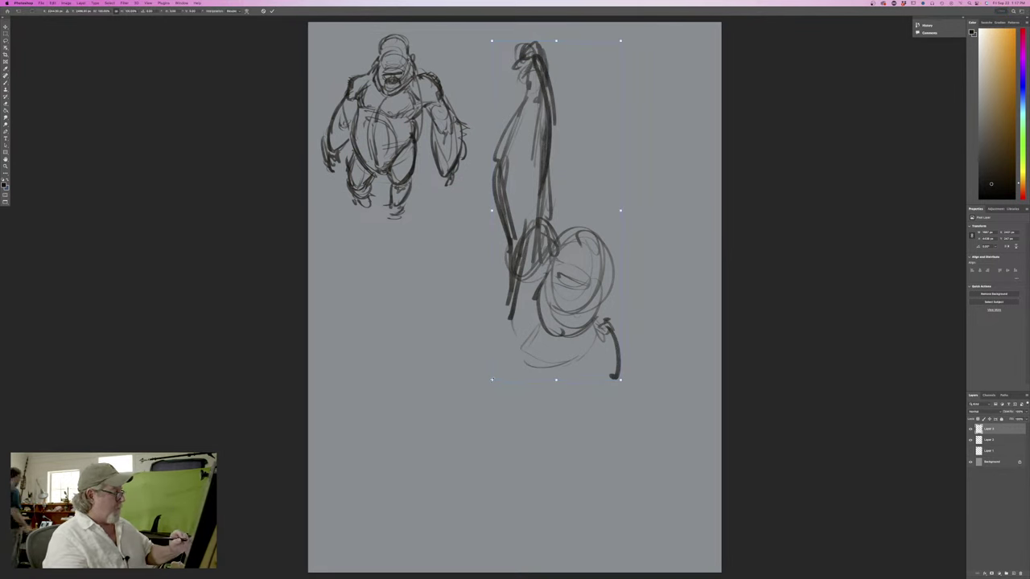
left_click_drag(492, 379, 529, 285)
key("Return")
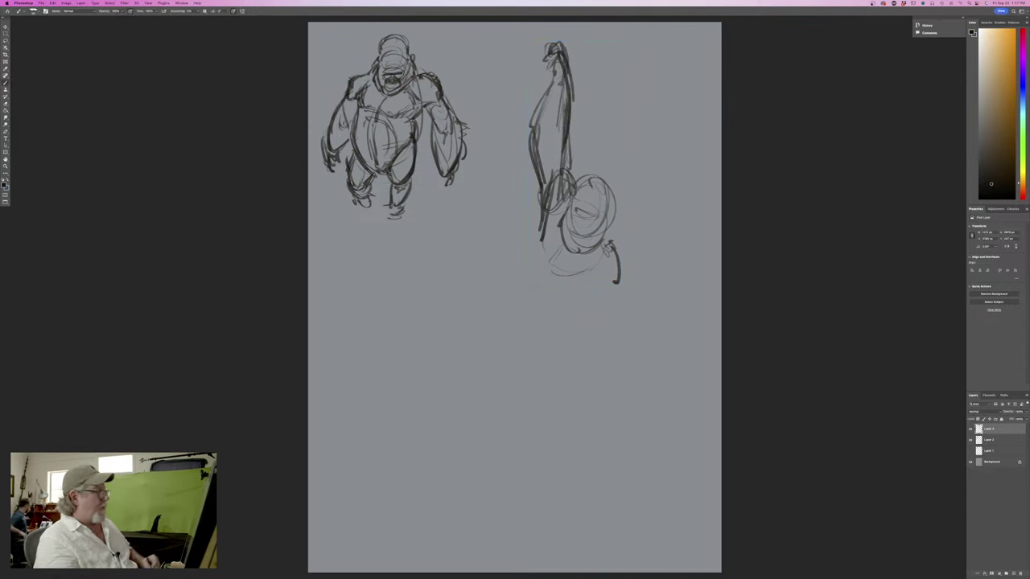
Block in the torso with flank lines below the raised arm, a chest mark and sweeping belly curves, and start the opposite arm
left_click_drag(620, 265, 647, 307)
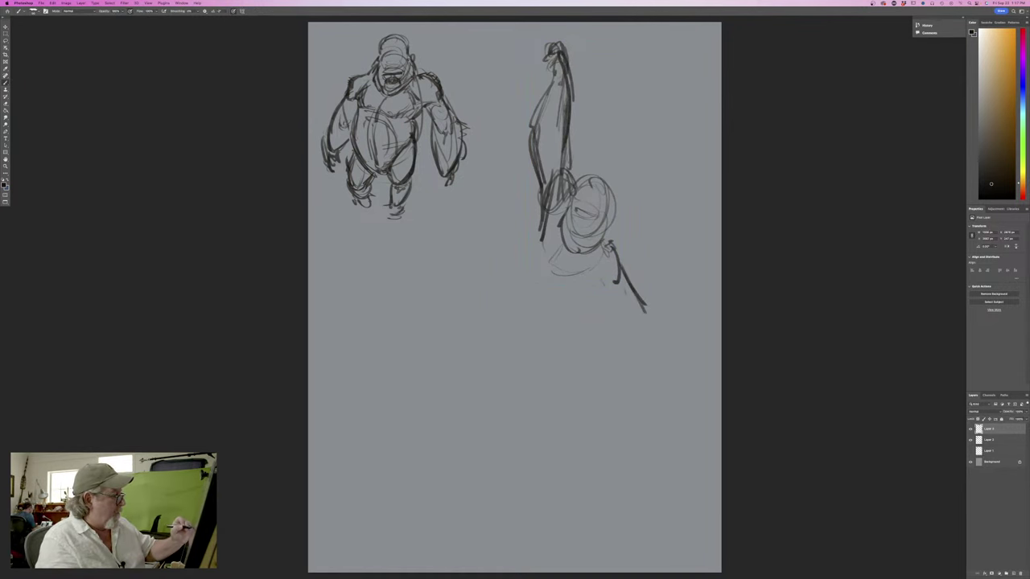
mouse_move(583, 280)
left_mouse_down()
mouse_move(600, 293)
mouse_move(570, 294)
left_mouse_up()
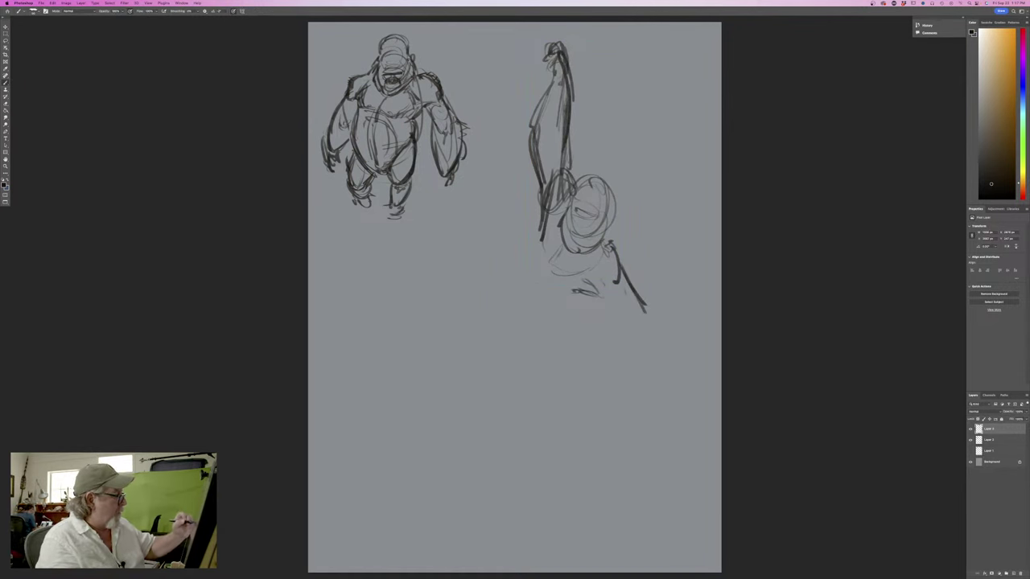
left_click_drag(558, 259, 547, 277)
left_click_drag(537, 239, 532, 264)
left_click_drag(533, 256, 500, 273)
mouse_move(589, 314)
left_mouse_down()
mouse_move(540, 356)
mouse_move(523, 354)
left_mouse_up()
left_click_drag(596, 309, 551, 353)
left_click_drag(584, 331, 531, 362)
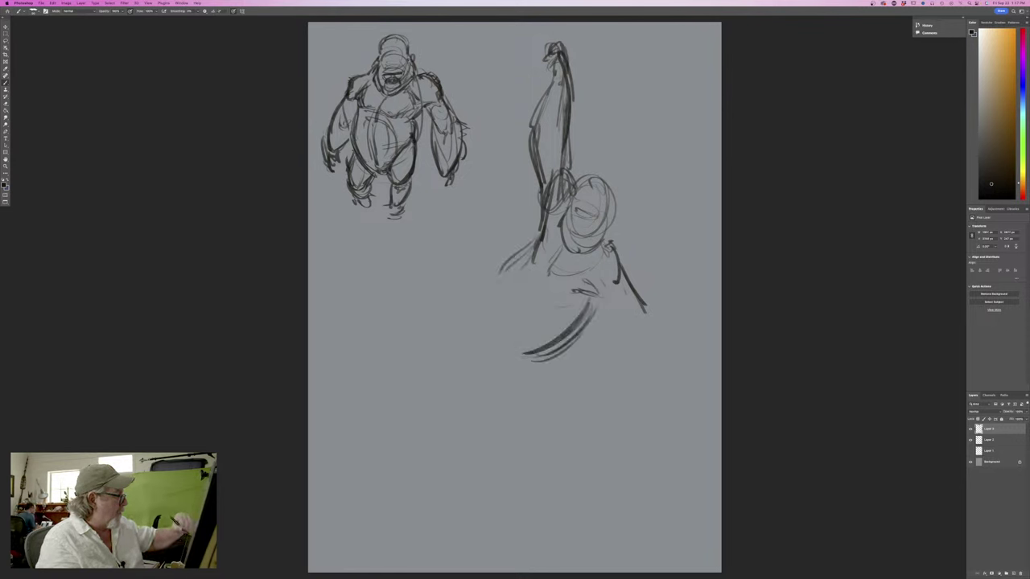
left_click_drag(540, 234, 494, 277)
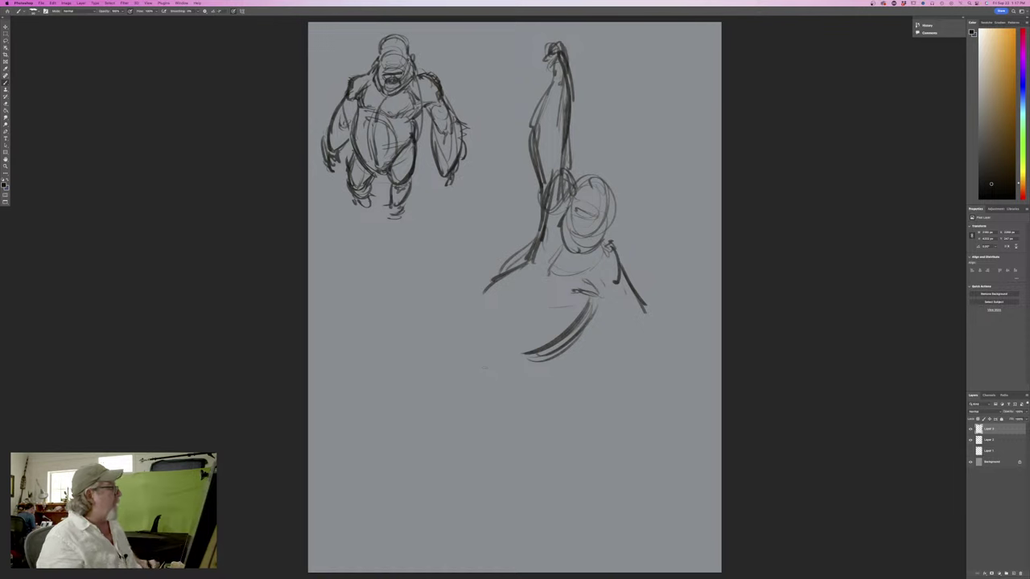
Sketch the lowered arm with a tapering upper arm, a long oval forearm and short strokes for the hand
left_click_drag(597, 297, 627, 327)
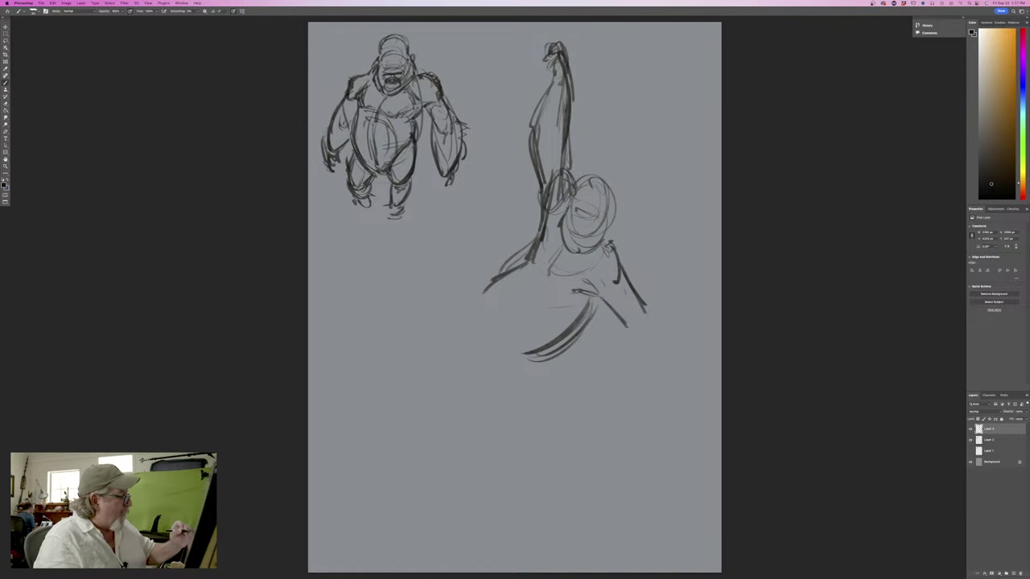
mouse_move(592, 272)
left_mouse_down()
mouse_move(565, 182)
mouse_move(628, 332)
left_mouse_up()
left_click_drag(630, 296, 640, 317)
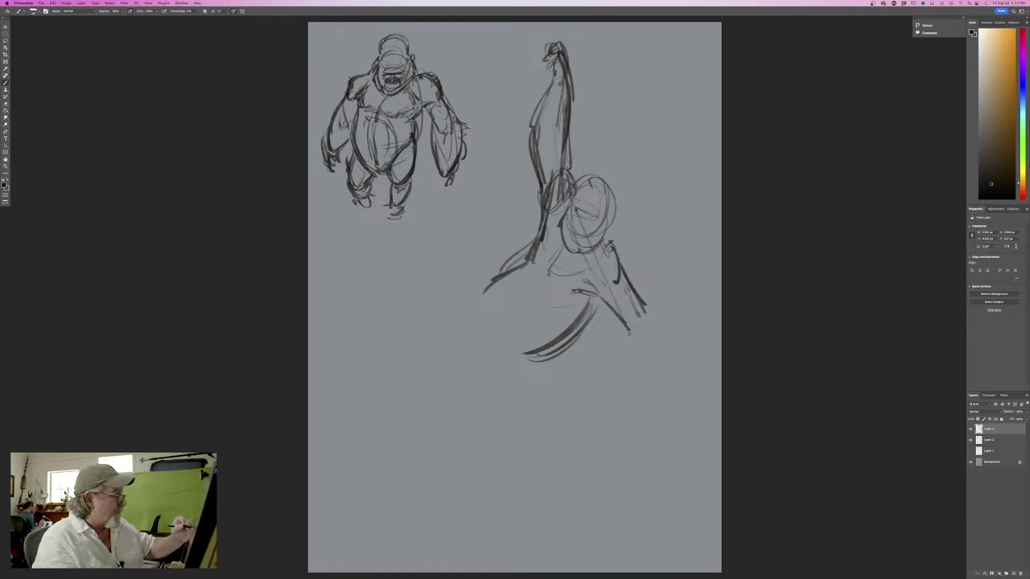
left_click_drag(620, 270, 635, 308)
mouse_move(626, 275)
left_mouse_down()
mouse_move(636, 312)
mouse_move(620, 320)
mouse_move(620, 370)
left_mouse_up()
left_click_drag(619, 326, 636, 399)
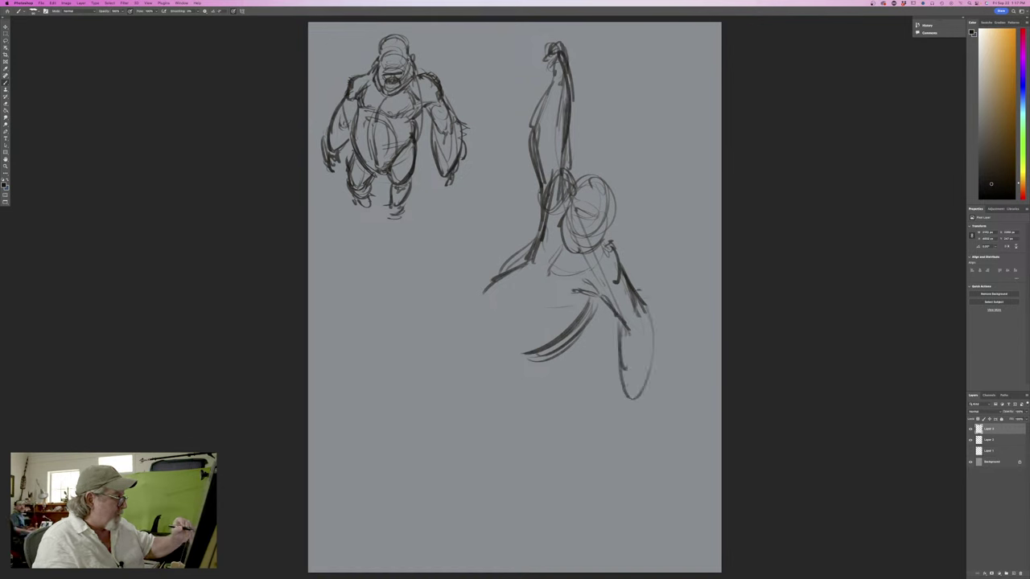
left_click_drag(640, 292, 634, 400)
left_click_drag(662, 362, 621, 433)
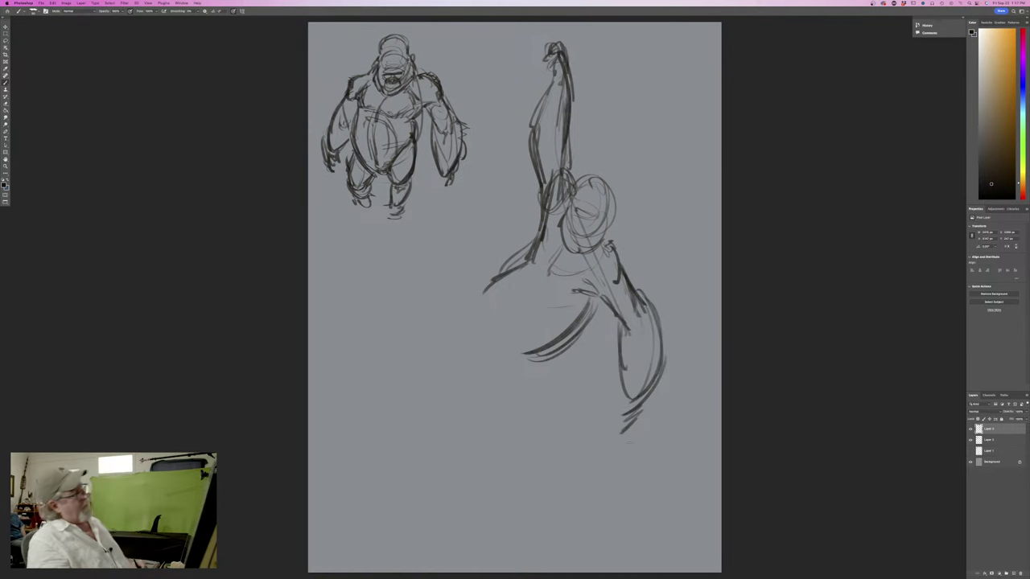
Reinforce the lowered arm's shoulder and the belly curve, and draw both sides of the torso downward
left_click_drag(605, 225, 629, 289)
left_click_drag(603, 311, 531, 365)
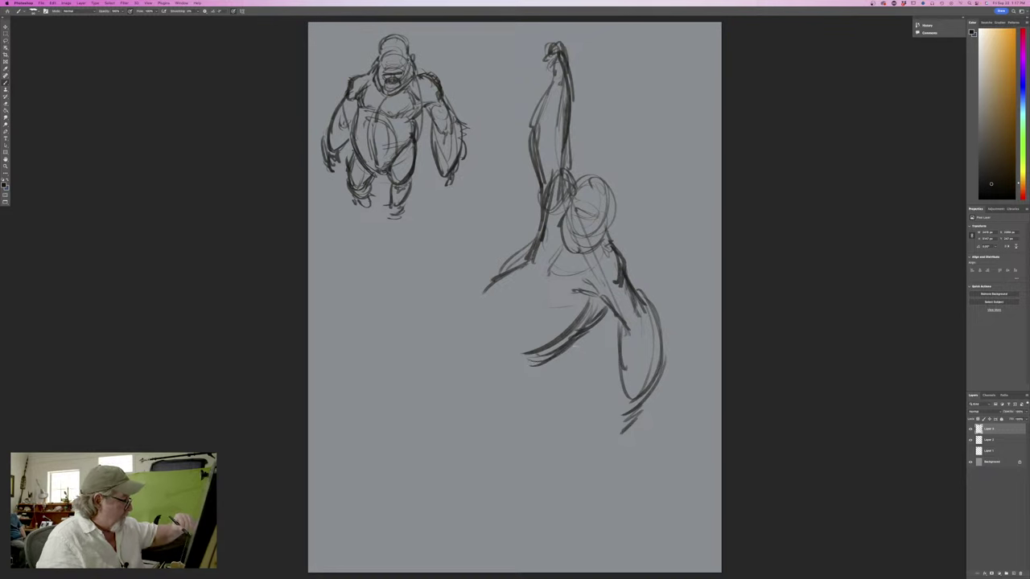
left_click_drag(581, 342, 518, 374)
left_click_drag(525, 258, 492, 296)
left_click_drag(541, 222, 496, 302)
left_click_drag(498, 274, 522, 371)
left_click_drag(594, 296, 567, 386)
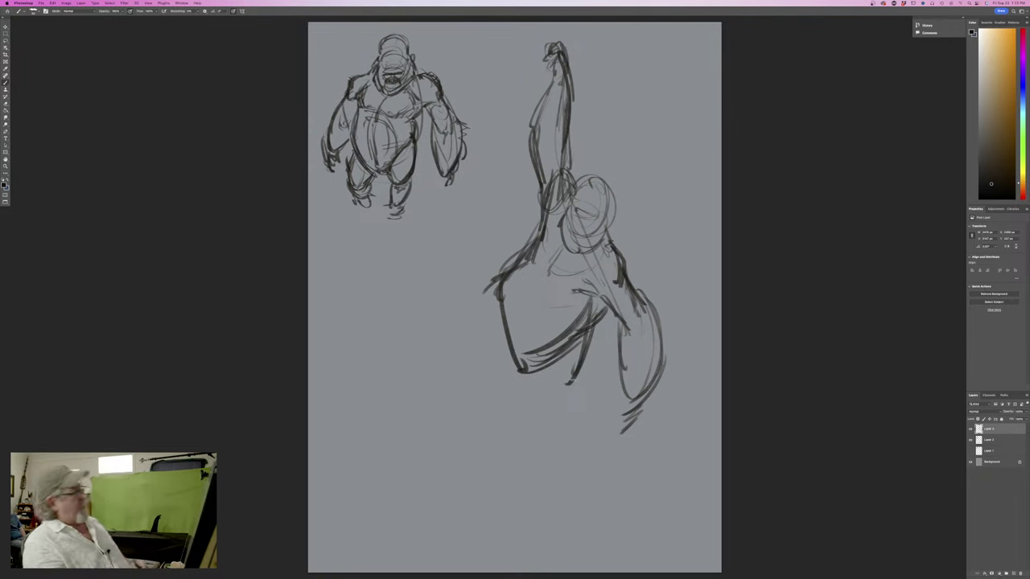
Erase the sweeping curves across the belly and the stray strokes outside the flank
mouse_move(589, 312)
left_mouse_down()
mouse_move(553, 372)
mouse_move(531, 357)
left_mouse_up()
left_click_drag(491, 323, 488, 302)
mouse_move(501, 251)
left_mouse_down()
mouse_move(498, 283)
mouse_move(475, 292)
left_mouse_up()
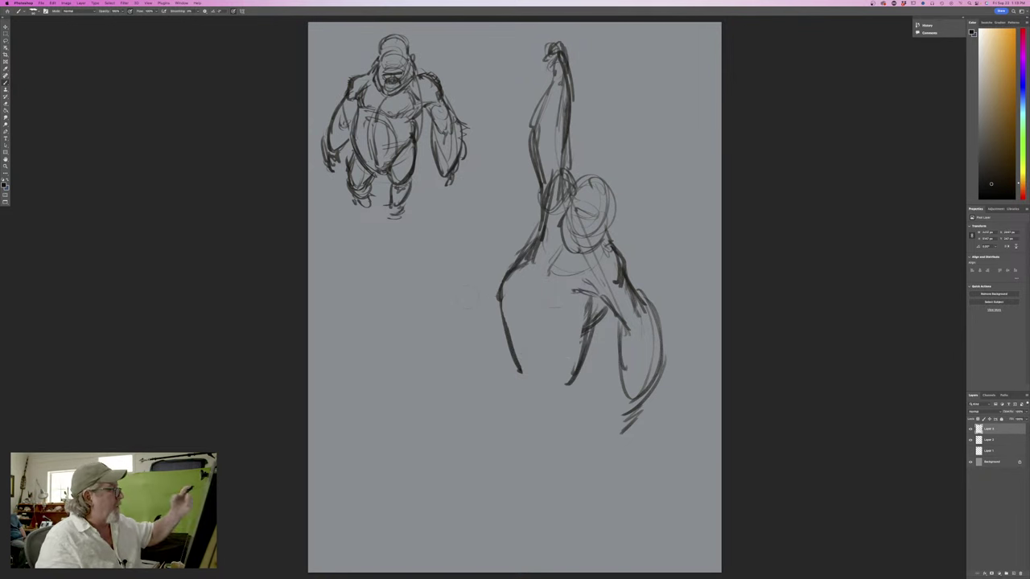
Darken the raised arm's shoulder, draw a long centre line down the torso, and round off the belly's lower edge
mouse_move(568, 147)
left_mouse_down()
mouse_move(576, 186)
mouse_move(565, 164)
mouse_move(538, 229)
left_mouse_up()
left_click_drag(563, 78, 554, 401)
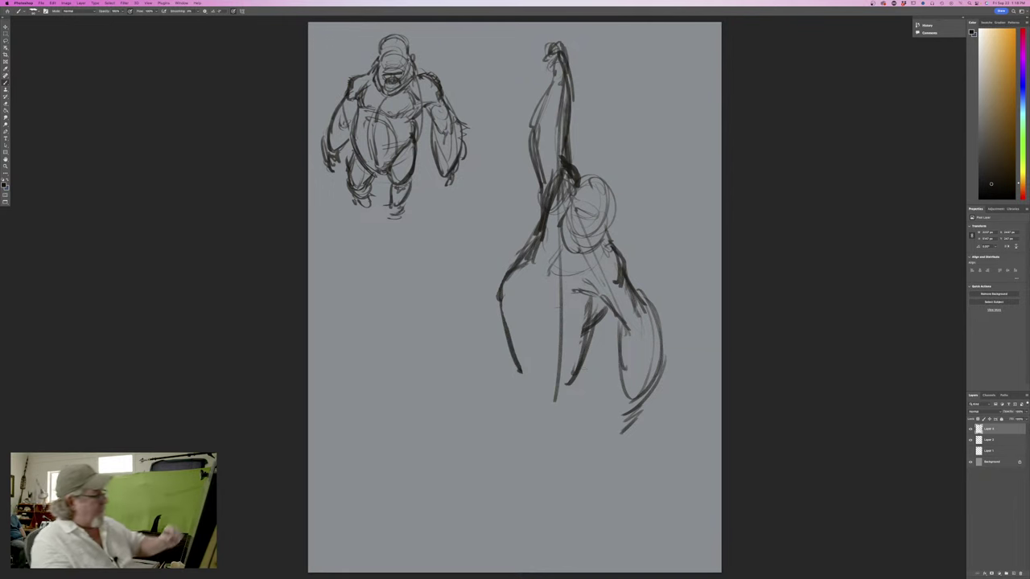
mouse_move(609, 314)
left_mouse_down()
mouse_move(581, 347)
mouse_move(594, 332)
mouse_move(565, 349)
mouse_move(578, 384)
left_mouse_up()
mouse_move(596, 343)
left_mouse_down()
mouse_move(578, 391)
mouse_move(552, 403)
left_mouse_up()
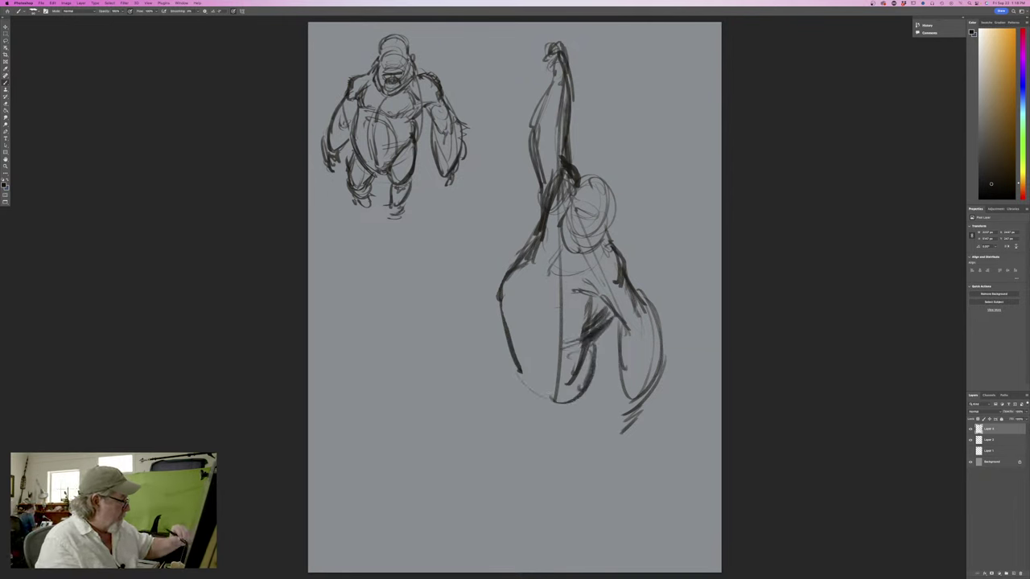
Thicken the torso's outer flank and extend the belly downward into a tapering pelvis with looping strokes
left_click_drag(523, 270, 533, 320)
left_click_drag(530, 243, 507, 309)
mouse_move(515, 269)
left_mouse_down()
mouse_move(518, 391)
mouse_move(531, 407)
mouse_move(554, 402)
mouse_move(575, 435)
left_mouse_up()
left_click_drag(540, 396, 570, 437)
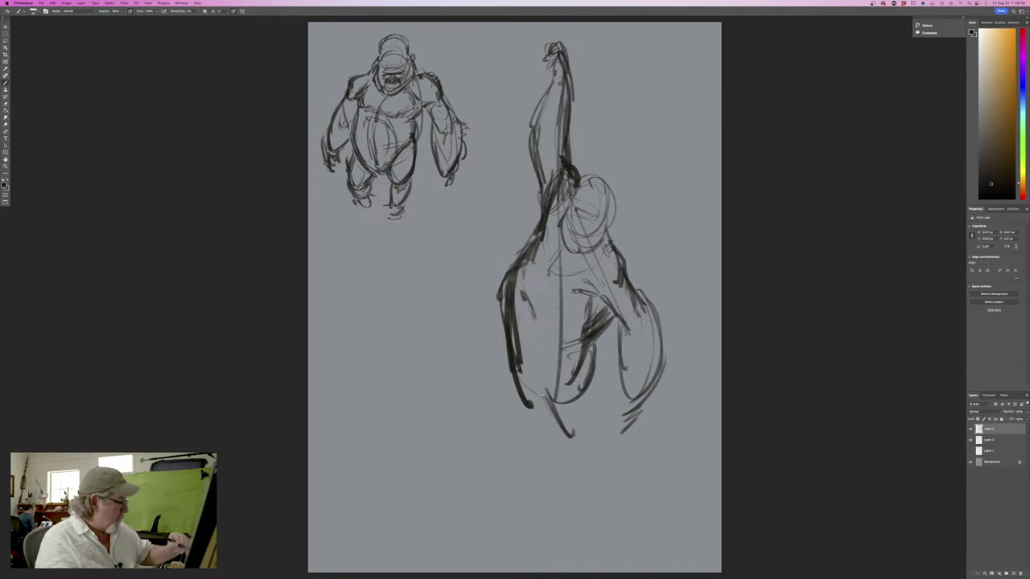
left_click_drag(528, 322, 563, 427)
left_click_drag(594, 376, 571, 435)
mouse_move(591, 394)
left_mouse_down()
mouse_move(567, 430)
mouse_move(594, 462)
left_mouse_up()
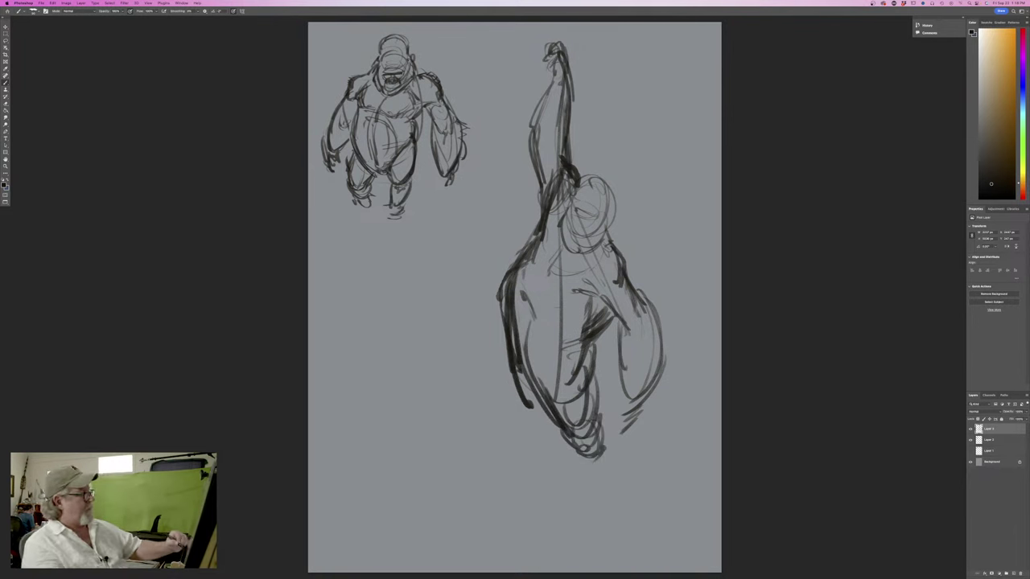
Sketch a bent leg projecting outward from the lower flank, ending in a rounded foot
left_click_drag(515, 388, 513, 407)
left_click_drag(507, 351, 491, 367)
mouse_move(504, 349)
left_mouse_down()
mouse_move(478, 385)
mouse_move(500, 377)
mouse_move(486, 407)
left_mouse_up()
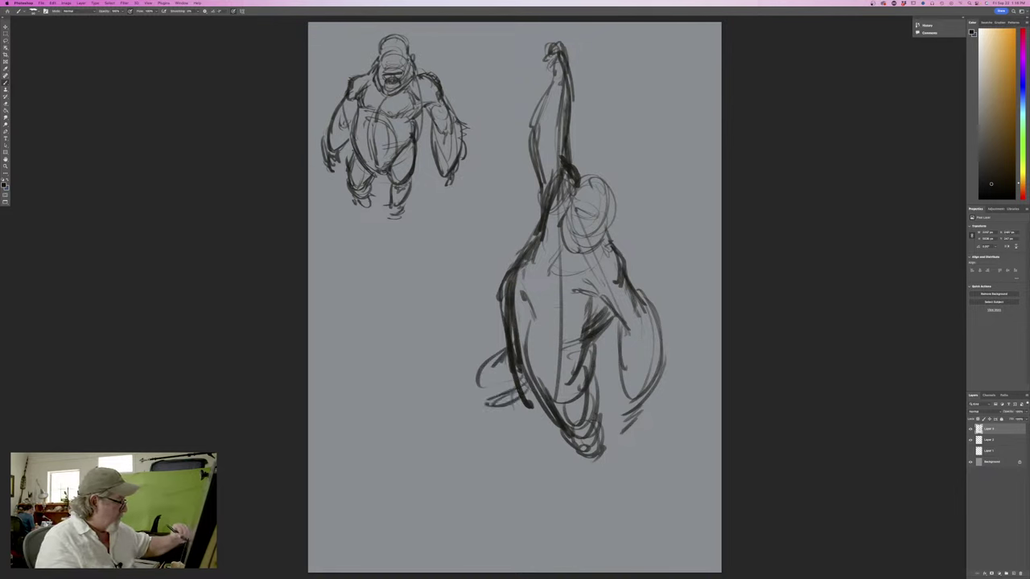
mouse_move(483, 368)
left_mouse_down()
mouse_move(475, 417)
mouse_move(461, 396)
mouse_move(473, 423)
left_mouse_up()
mouse_move(493, 406)
left_mouse_down()
mouse_move(513, 428)
mouse_move(487, 427)
left_mouse_up()
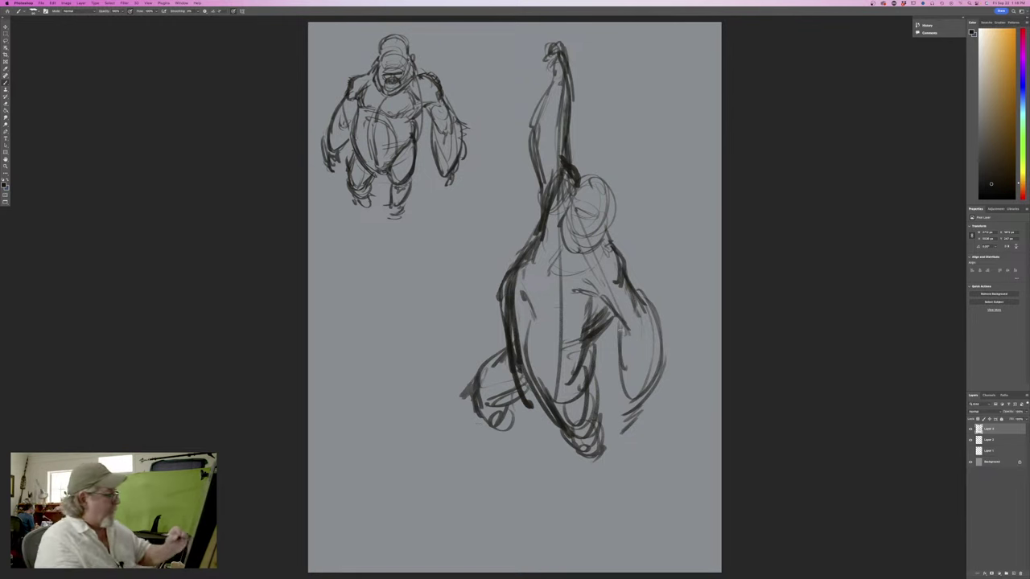
Define the chest muscles, armpit and rib area with curved contour and shading strokes across the torso
left_click_drag(581, 295, 607, 322)
left_click_drag(605, 322, 624, 340)
left_click_drag(590, 292, 608, 308)
left_click_drag(581, 273, 543, 296)
left_click_drag(555, 260, 538, 280)
mouse_move(562, 261)
left_mouse_down()
mouse_move(518, 308)
mouse_move(543, 327)
left_mouse_up()
mouse_move(582, 326)
left_mouse_down()
mouse_move(569, 332)
mouse_move(572, 321)
left_mouse_up()
left_click_drag(586, 317, 566, 338)
left_click_drag(578, 339, 548, 361)
left_click_drag(557, 355, 527, 378)
left_click_drag(526, 343, 515, 373)
left_click_drag(539, 372, 520, 396)
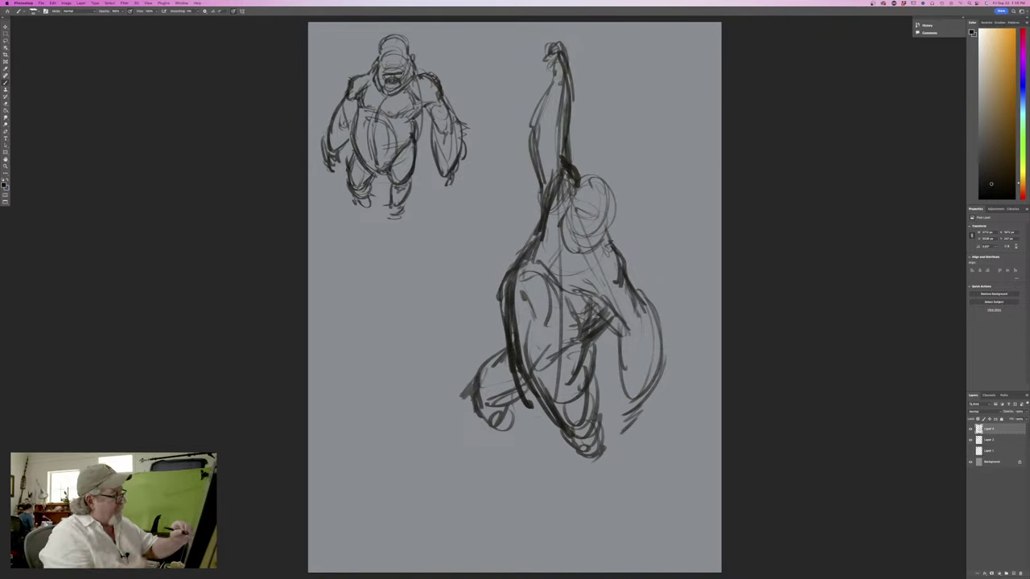
Sketch the hanging lower leg and foot beneath the pelvis, and darken the raised arm's outer contour
mouse_move(610, 316)
left_mouse_down()
mouse_move(595, 357)
mouse_move(593, 447)
mouse_move(566, 476)
mouse_move(570, 467)
mouse_move(584, 491)
mouse_move(567, 469)
mouse_move(585, 489)
left_mouse_up()
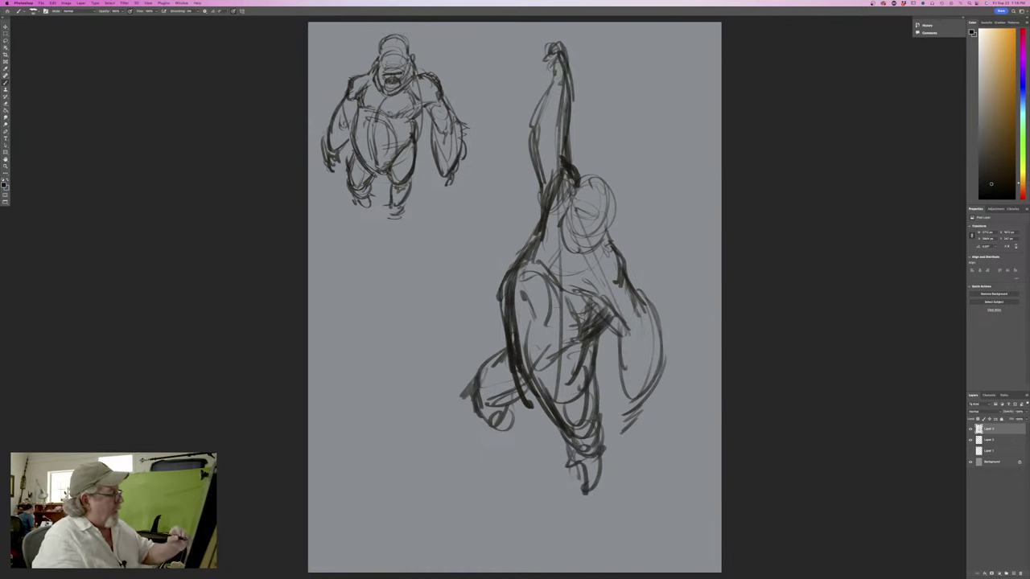
left_click_drag(535, 127, 537, 215)
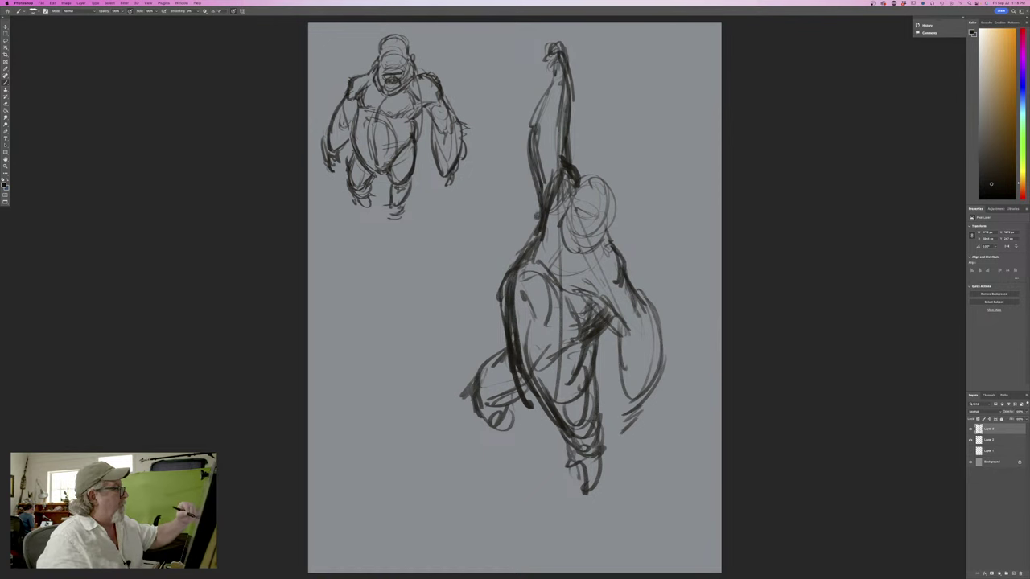
Rotate the raised-arm figure about 6 degrees clockwise
left_click(52, 4)
left_click(81, 121)
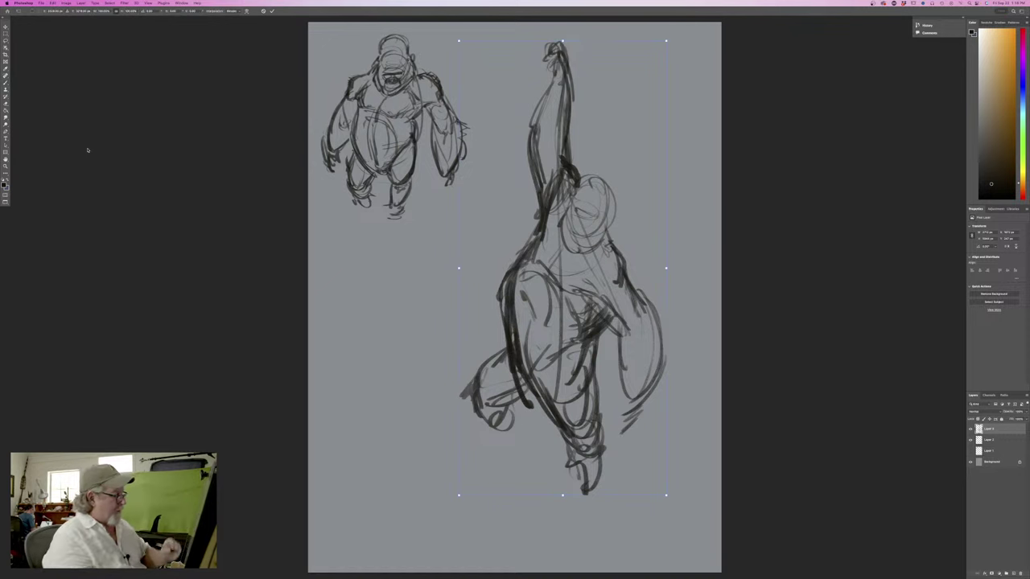
left_click_drag(686, 481, 655, 506)
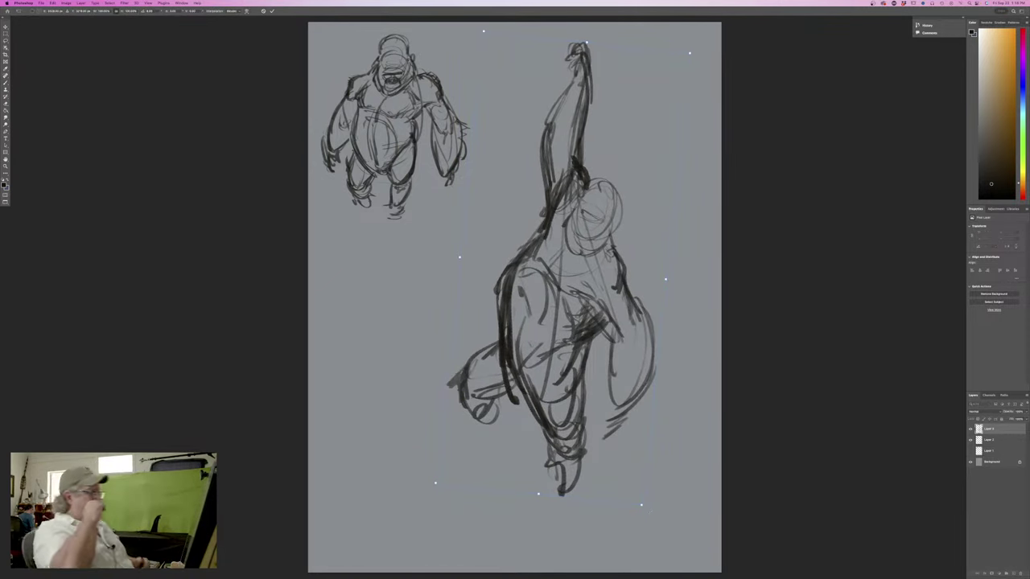
key("Return")
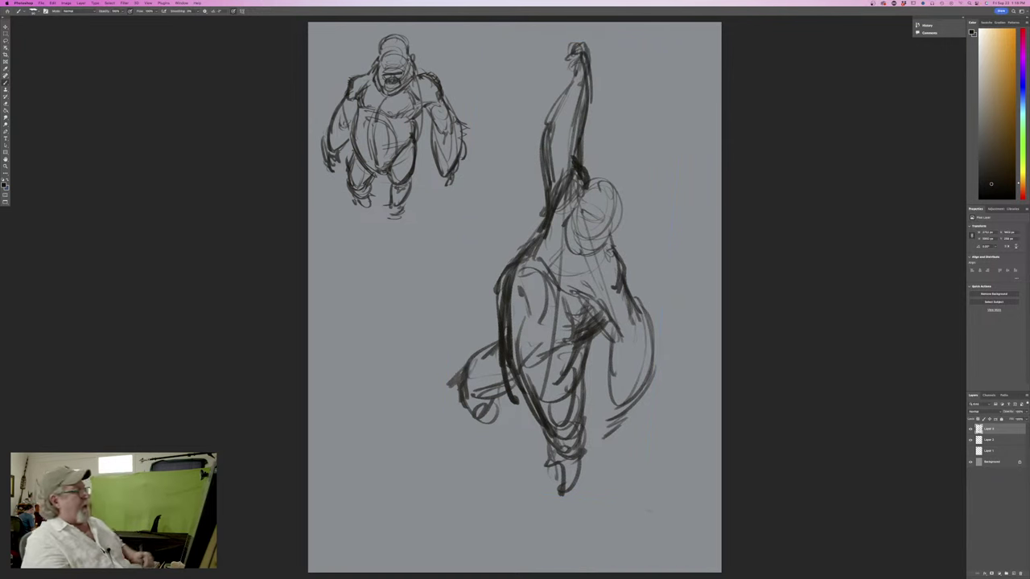
Strengthen the head's contour and neck, and draw the muzzle, open mouth and jaw on the tilted face
mouse_move(620, 211)
left_mouse_down()
mouse_move(591, 178)
mouse_move(586, 192)
mouse_move(624, 266)
left_mouse_up()
mouse_move(617, 227)
left_mouse_down()
mouse_move(623, 187)
mouse_move(586, 174)
mouse_move(580, 222)
mouse_move(565, 240)
mouse_move(589, 242)
mouse_move(573, 234)
mouse_move(586, 256)
mouse_move(558, 255)
mouse_move(561, 240)
mouse_move(596, 261)
mouse_move(613, 235)
mouse_move(593, 260)
left_mouse_up()
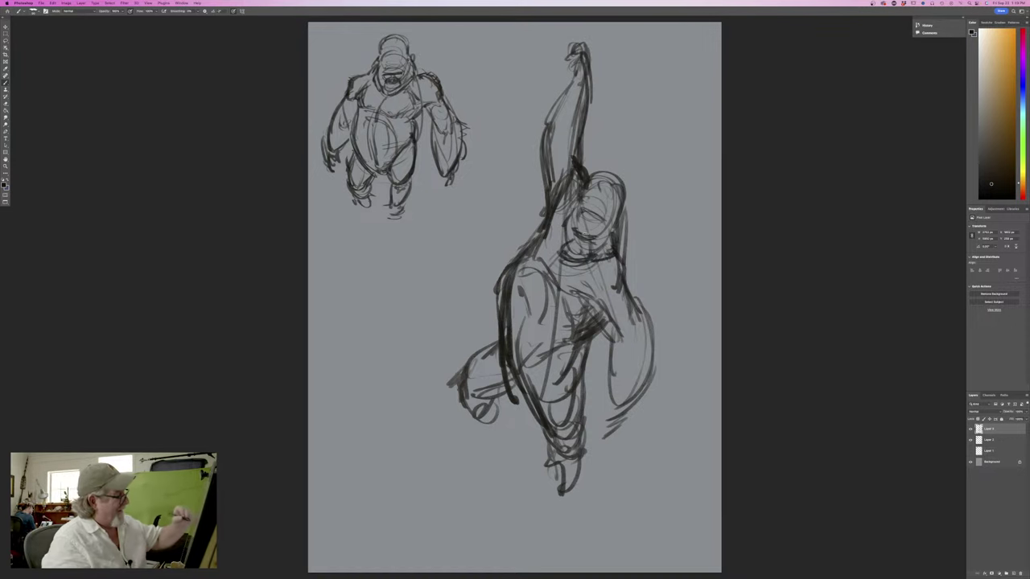
key("super+=")
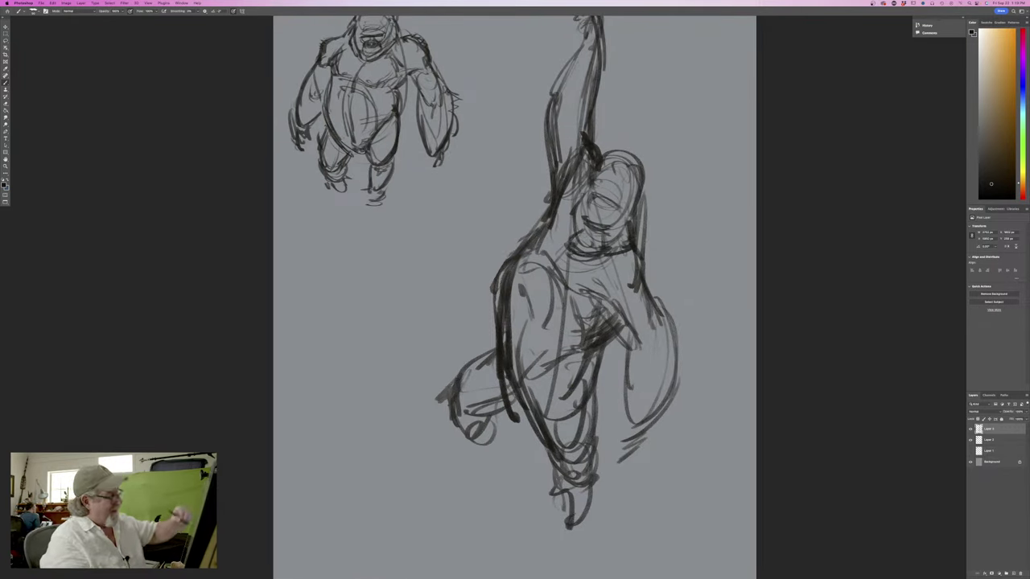
mouse_move(595, 227)
left_mouse_down()
mouse_move(586, 243)
mouse_move(581, 231)
mouse_move(582, 262)
mouse_move(570, 264)
left_mouse_up()
left_click_drag(569, 228, 562, 236)
mouse_move(580, 198)
left_mouse_down()
mouse_move(568, 212)
mouse_move(583, 185)
mouse_move(564, 235)
left_mouse_up()
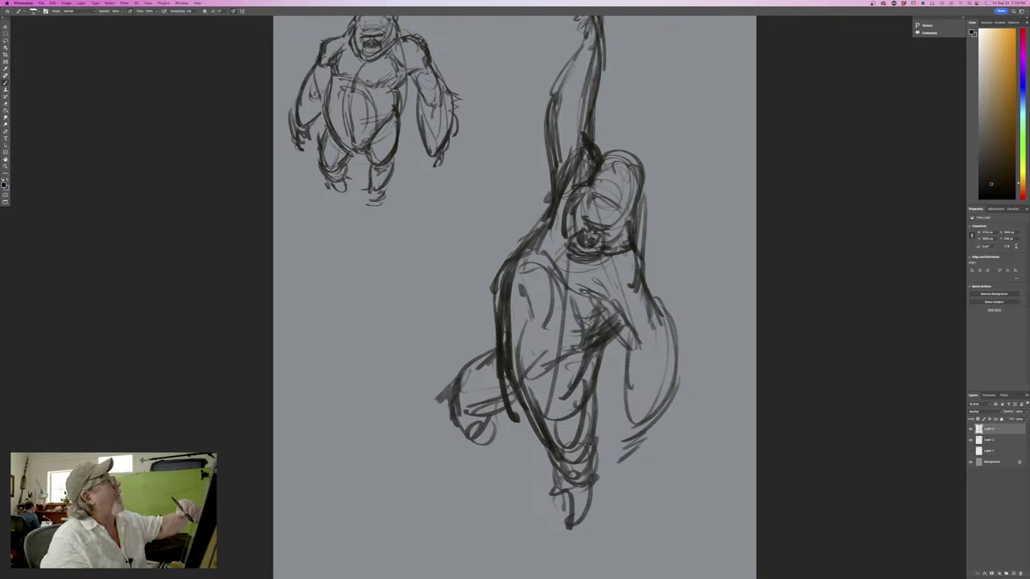
Add curved strokes across the chest and belly, and darken the flank running down from the raised arm
mouse_move(611, 256)
left_mouse_down()
mouse_move(576, 265)
mouse_move(557, 235)
mouse_move(550, 269)
mouse_move(604, 304)
mouse_move(538, 265)
mouse_move(550, 177)
mouse_move(542, 249)
mouse_move(507, 294)
mouse_move(558, 310)
mouse_move(571, 351)
mouse_move(604, 328)
mouse_move(511, 344)
left_mouse_up()
mouse_move(558, 311)
left_mouse_down()
mouse_move(512, 345)
mouse_move(513, 362)
left_mouse_up()
left_click_drag(504, 321, 502, 343)
left_click_drag(535, 349, 512, 375)
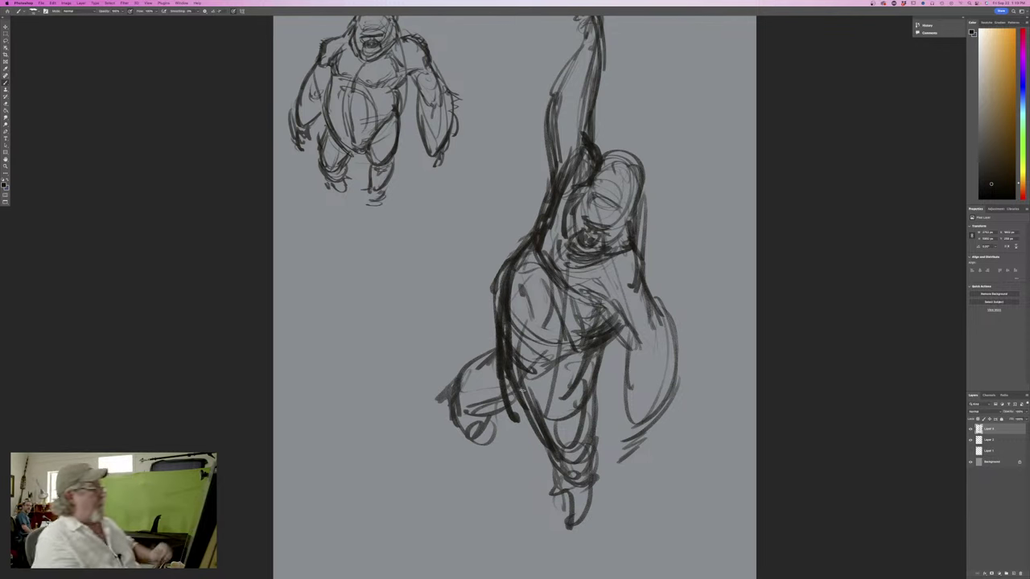
Redraw the lowered arm with bolder shoulder and elbow contours and a wider, longer forearm
left_click_drag(649, 274, 676, 344)
left_click_drag(647, 296, 684, 372)
mouse_move(639, 330)
left_mouse_down()
mouse_move(625, 357)
mouse_move(637, 430)
left_mouse_up()
mouse_move(686, 323)
left_mouse_down()
mouse_move(662, 436)
mouse_move(668, 425)
mouse_move(671, 450)
left_mouse_up()
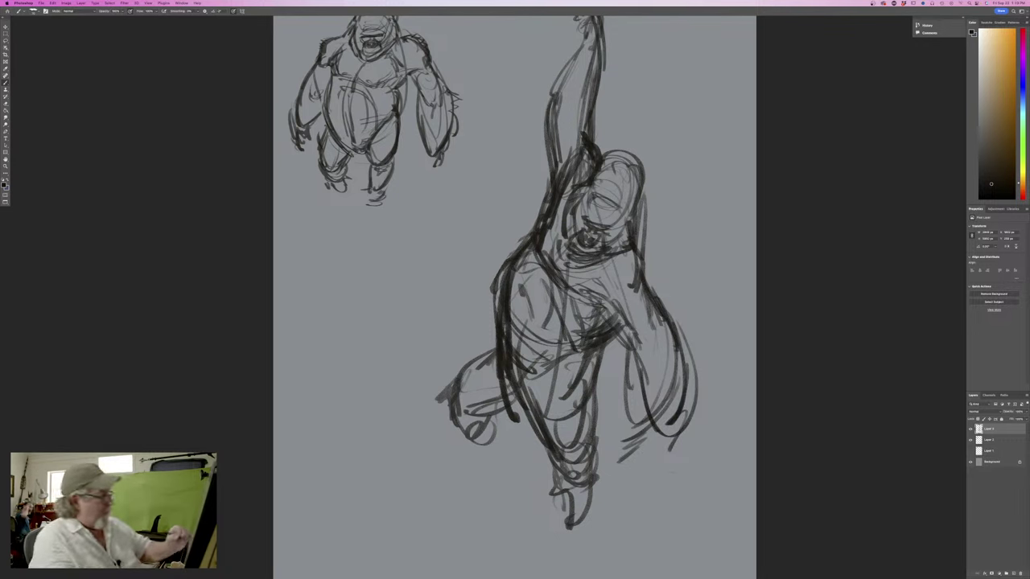
Contour the lowered forearm, draw its curled fingers, and add modelling strokes to the straight leg's thigh
mouse_move(644, 315)
left_mouse_down()
mouse_move(623, 354)
mouse_move(659, 369)
left_mouse_up()
left_click_drag(670, 351, 683, 410)
mouse_move(660, 333)
left_mouse_down()
mouse_move(652, 411)
mouse_move(668, 459)
mouse_move(663, 447)
mouse_move(649, 465)
left_mouse_up()
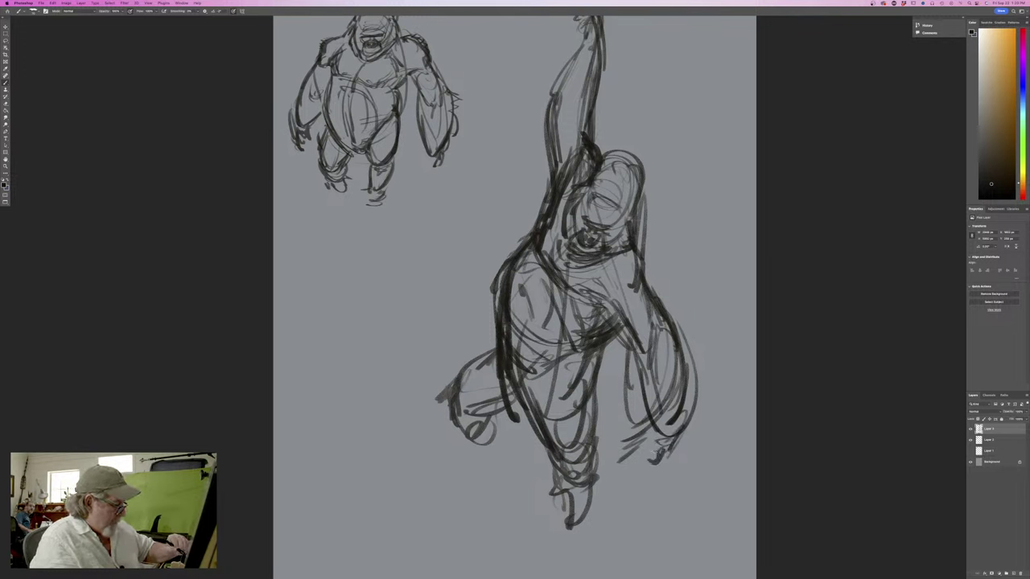
mouse_move(654, 423)
left_mouse_down()
mouse_move(641, 437)
mouse_move(639, 426)
mouse_move(660, 468)
mouse_move(671, 462)
left_mouse_up()
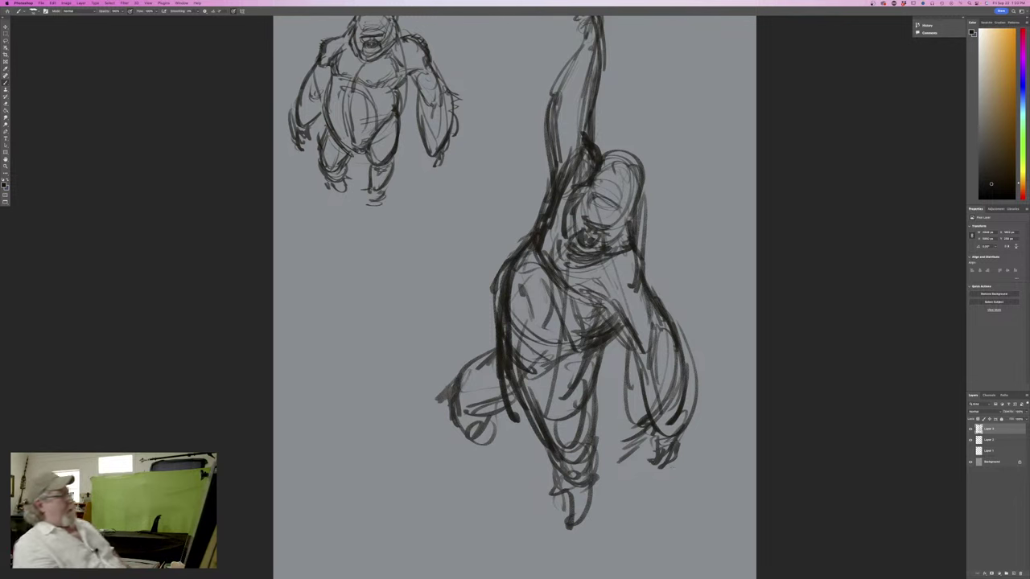
mouse_move(579, 341)
left_mouse_down()
mouse_move(546, 380)
mouse_move(568, 437)
left_mouse_up()
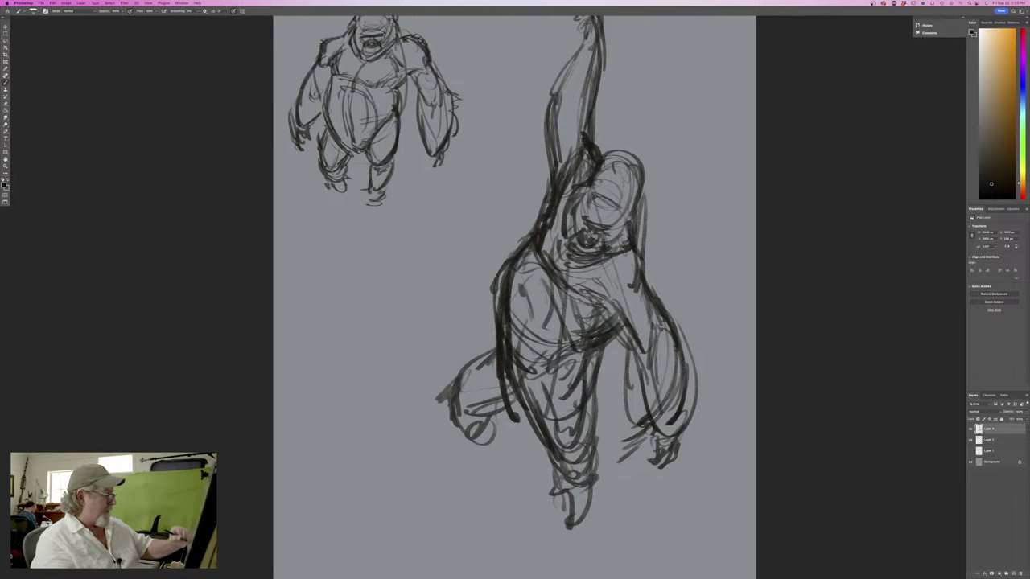
mouse_move(587, 403)
left_mouse_down()
mouse_move(562, 439)
mouse_move(575, 440)
left_mouse_up()
Thicken the raised forearm's contours and redraw its hand as a closed, gripping fist
key("super+minus")
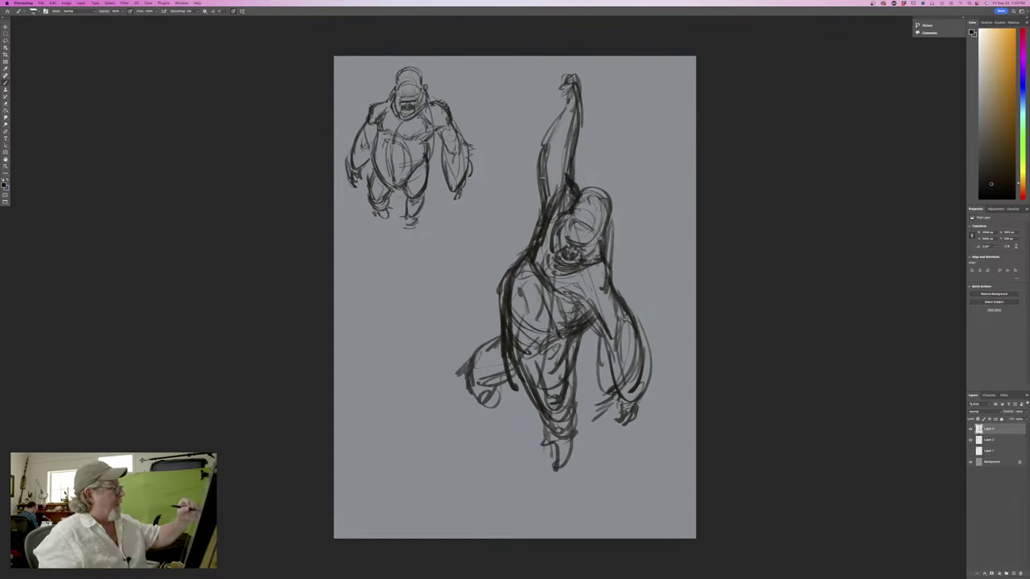
left_click_drag(541, 147, 538, 174)
mouse_move(576, 93)
left_mouse_down()
mouse_move(577, 159)
mouse_move(582, 151)
mouse_move(545, 164)
mouse_move(567, 172)
mouse_move(569, 201)
left_mouse_up()
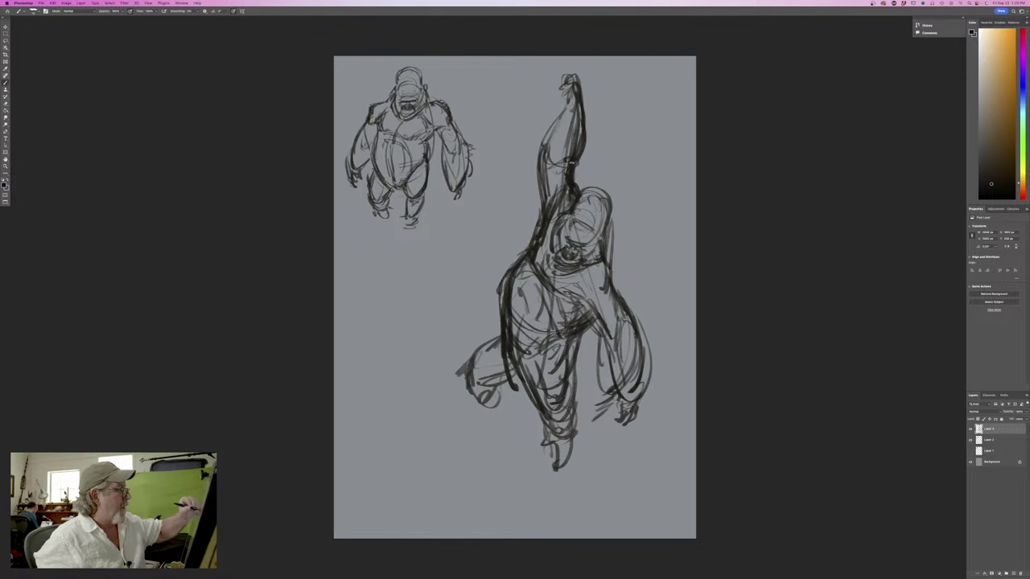
left_click_drag(584, 132, 580, 148)
mouse_move(576, 74)
left_mouse_down()
mouse_move(586, 126)
mouse_move(555, 126)
mouse_move(567, 102)
mouse_move(560, 69)
mouse_move(569, 81)
left_mouse_up()
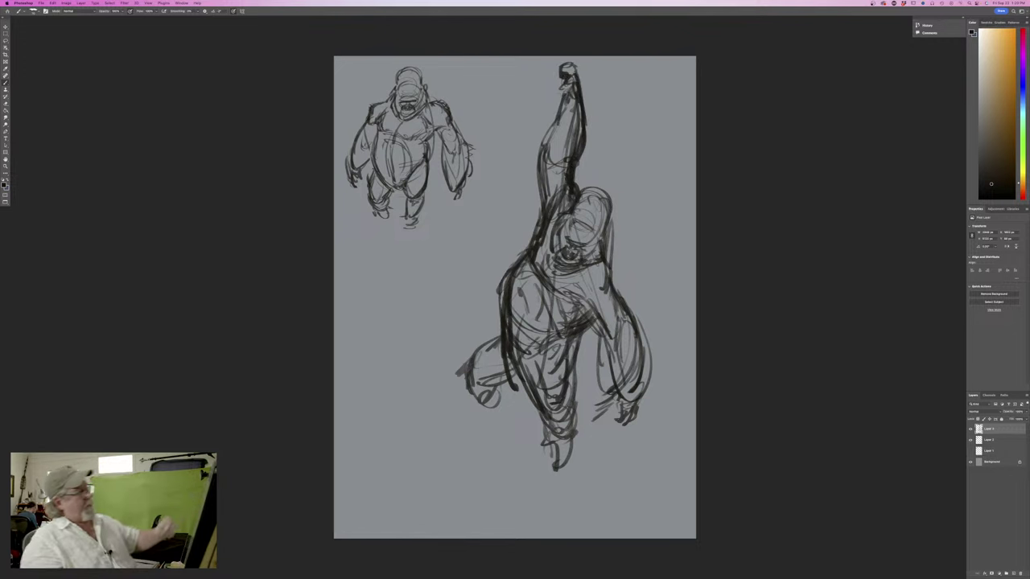
mouse_move(560, 99)
left_mouse_down()
mouse_move(544, 161)
mouse_move(568, 170)
mouse_move(547, 172)
mouse_move(536, 233)
left_mouse_up()
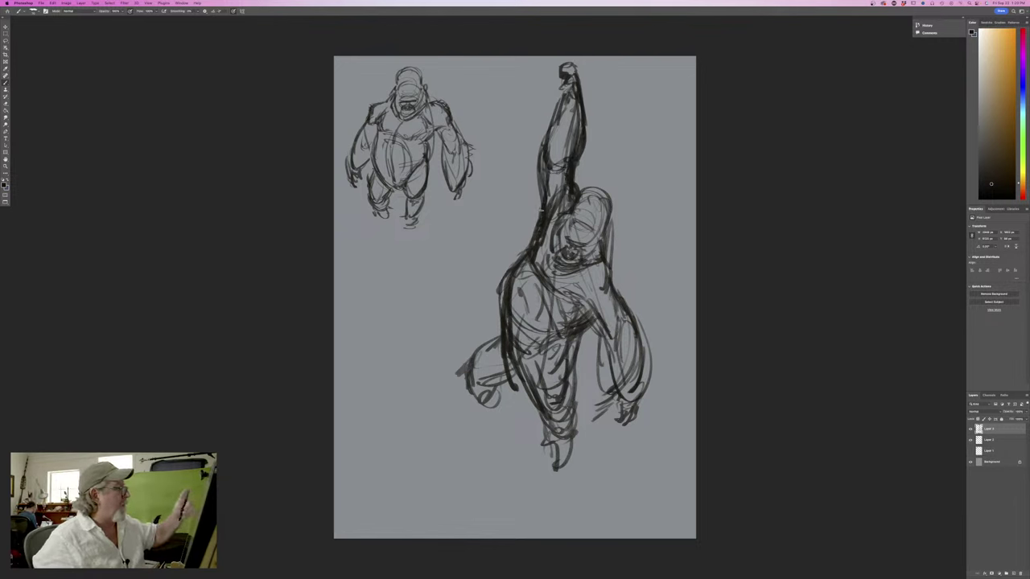
Undo the last raised-arm strokes and redraw the upper arm's contour with hair tufts around the elbow
key("ctrl+z")
key("ctrl+z")
key("ctrl+z")
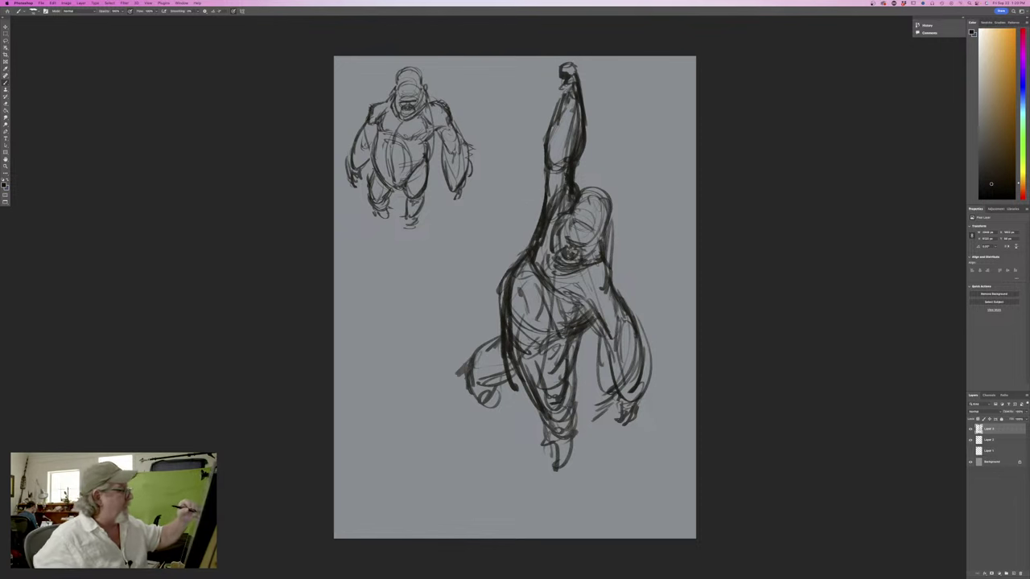
left_click_drag(545, 190, 534, 233)
left_click_drag(562, 192, 550, 210)
left_click_drag(545, 175, 539, 216)
mouse_move(544, 143)
left_mouse_down()
mouse_move(546, 203)
mouse_move(562, 164)
mouse_move(592, 150)
mouse_move(591, 134)
left_mouse_up()
mouse_move(583, 140)
left_mouse_down()
mouse_move(582, 107)
mouse_move(544, 141)
left_mouse_up()
left_click_drag(542, 140, 536, 157)
Refine the straight leg's shin and foot, and redraw the bent leg with a rounder thigh, knee and extended foot
left_click_drag(579, 436, 562, 475)
left_click_drag(571, 465, 554, 481)
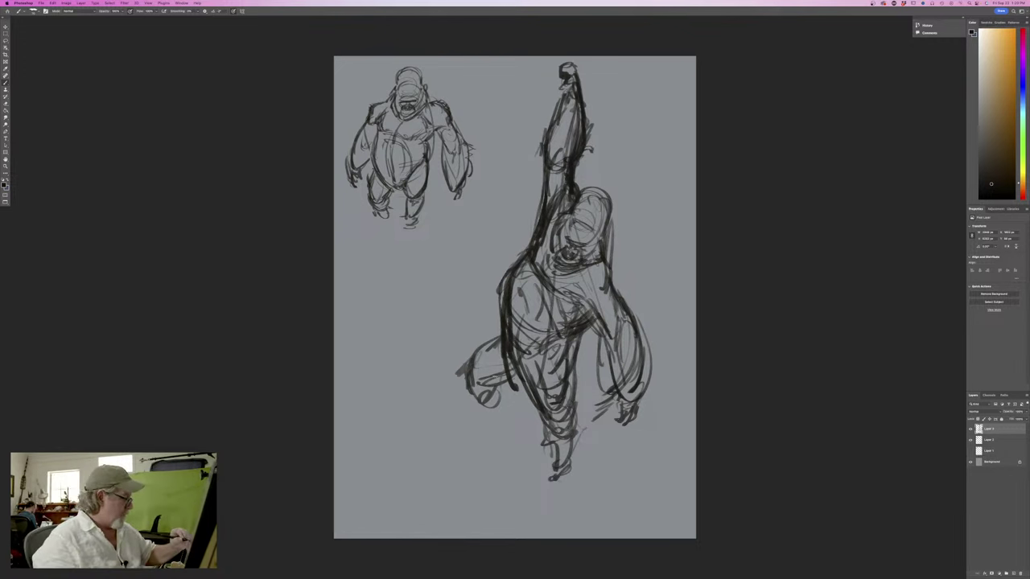
left_click_drag(482, 368, 504, 381)
left_click_drag(473, 343, 501, 341)
mouse_move(499, 334)
left_mouse_down()
mouse_move(476, 352)
mouse_move(479, 367)
left_mouse_up()
left_click_drag(475, 380, 487, 402)
mouse_move(478, 399)
left_mouse_down()
mouse_move(503, 380)
mouse_move(479, 398)
left_mouse_up()
left_click_drag(507, 377, 494, 399)
mouse_move(479, 407)
left_mouse_down()
mouse_move(499, 400)
mouse_move(496, 417)
mouse_move(471, 419)
left_mouse_up()
left_click_drag(471, 399, 465, 423)
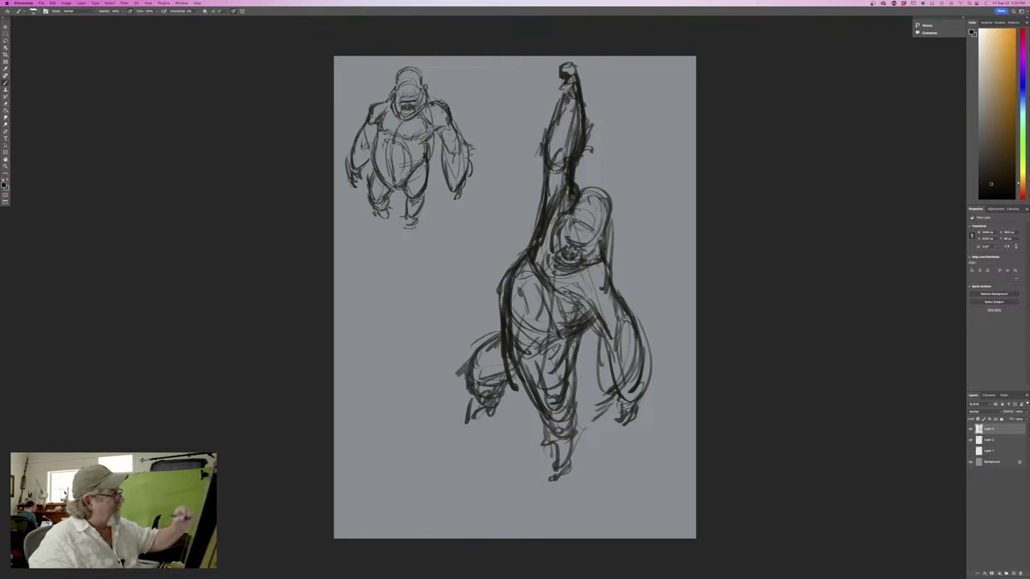
Add darker accent strokes at the raised shoulder, lower chest and flank
left_click_drag(572, 206, 558, 211)
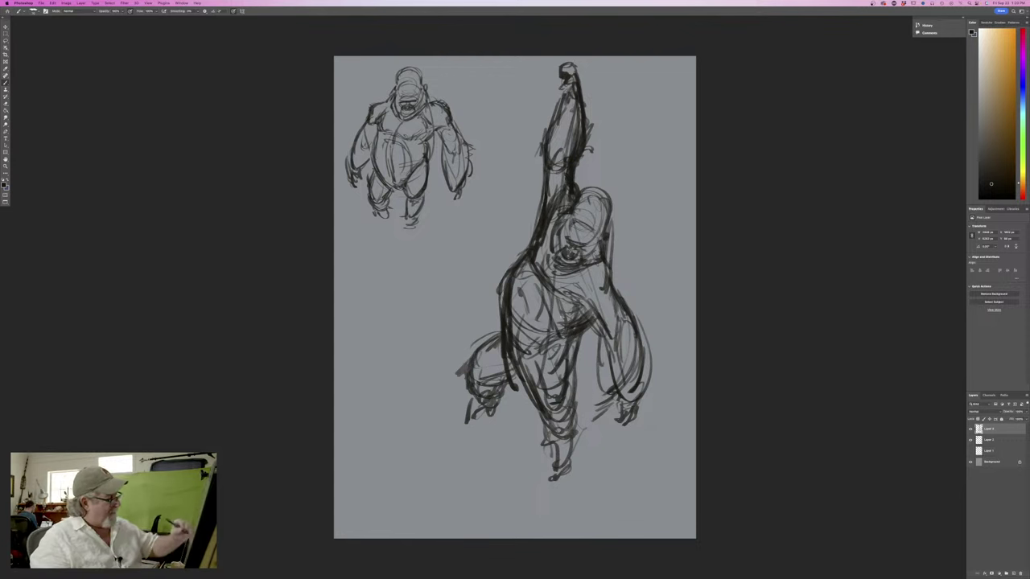
left_click_drag(578, 304, 568, 330)
mouse_move(518, 278)
left_mouse_down()
mouse_move(536, 277)
mouse_move(515, 366)
mouse_move(534, 366)
mouse_move(511, 382)
mouse_move(503, 370)
left_mouse_up()
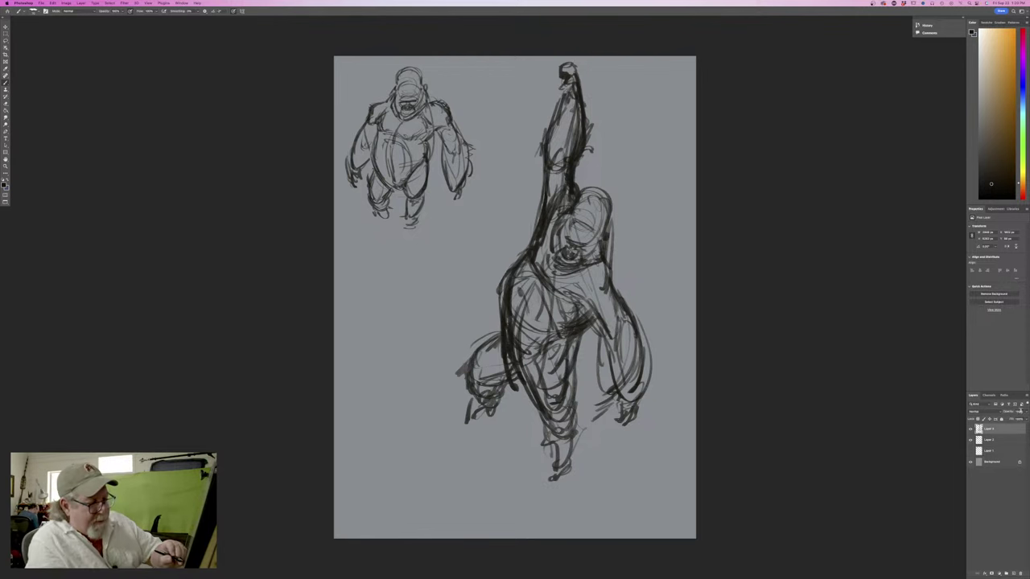
Fade the raised-arm sketch layer and begin the nostril line on a new layer above it
left_click_drag(1008, 419, 1010, 419)
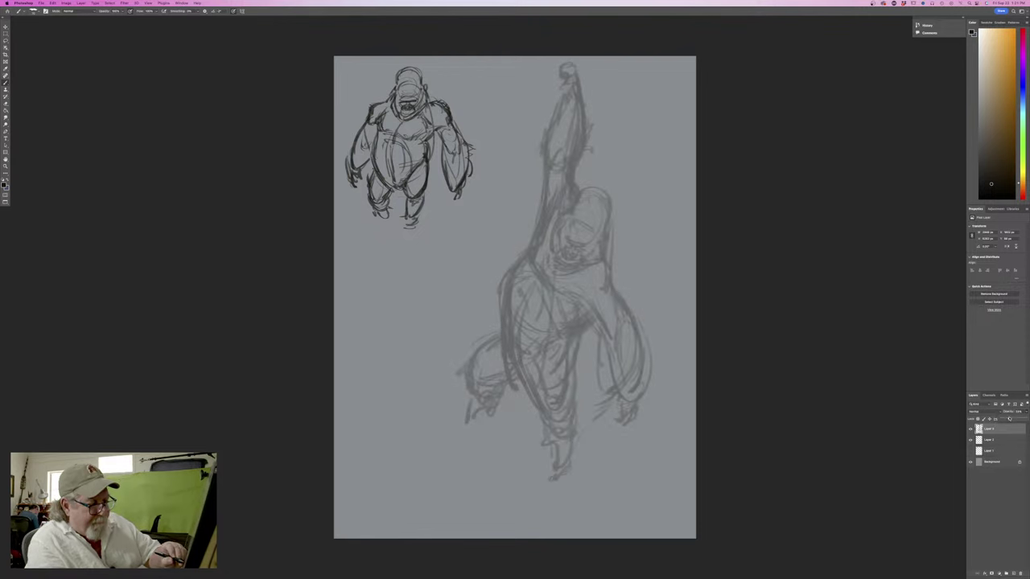
left_click(1014, 573)
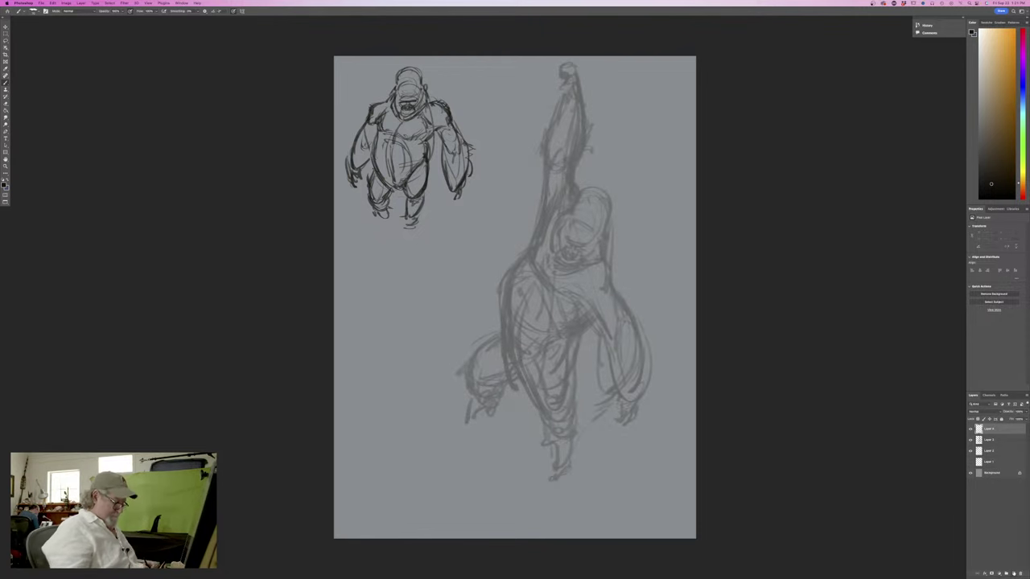
key("super+equal")
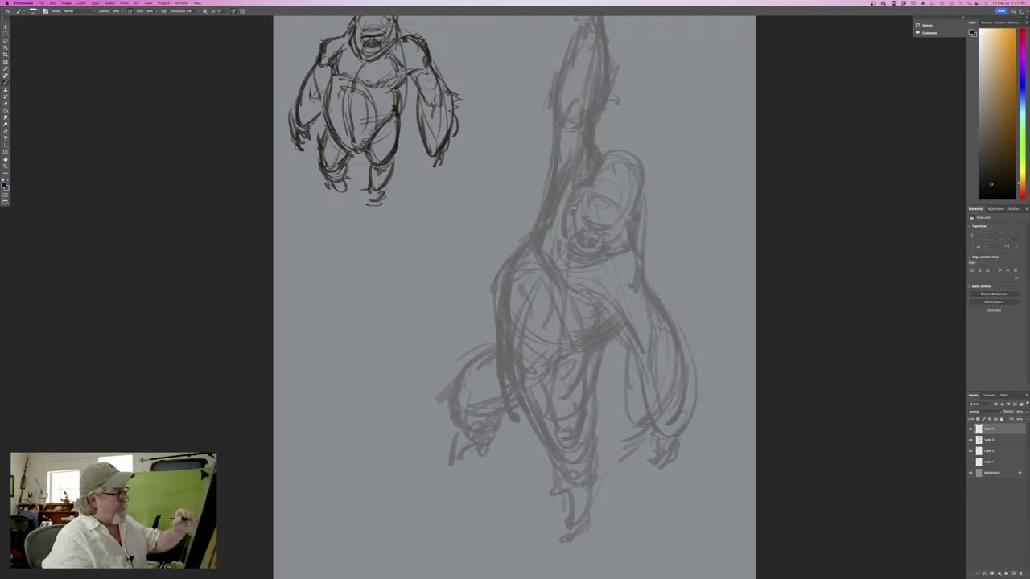
left_click_drag(593, 230, 599, 232)
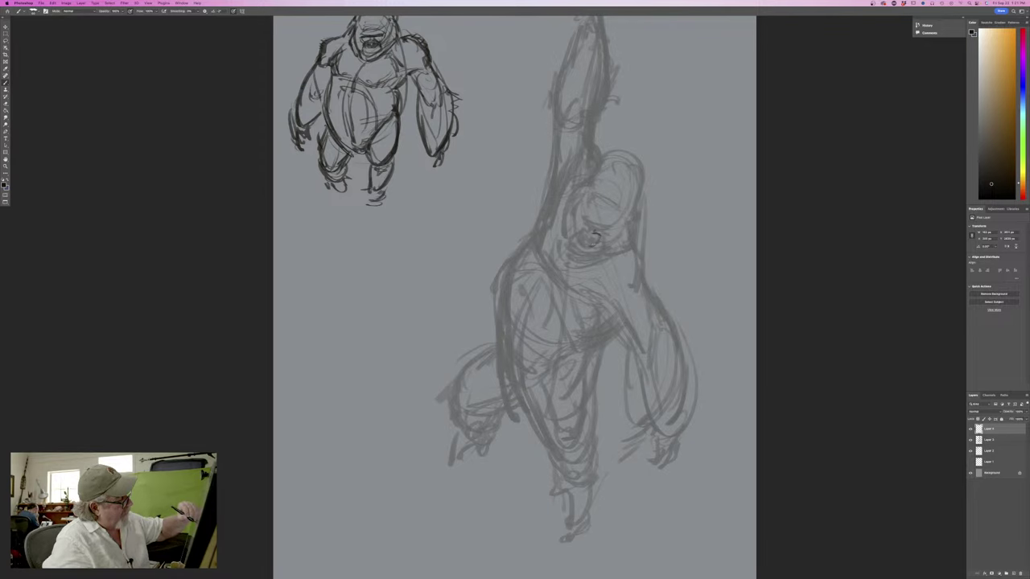
key("super+equal")
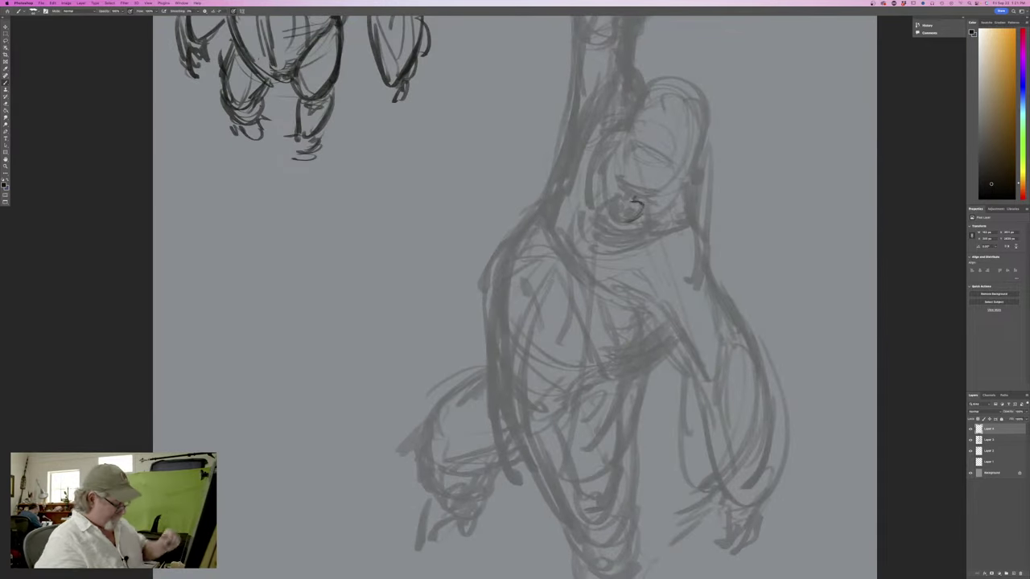
Rotate the raised-arm figure's two layers together about 29 degrees counterclockwise across the page, and hide the front-view study
key("super+minus")
key("super+minus")
key("super+minus")
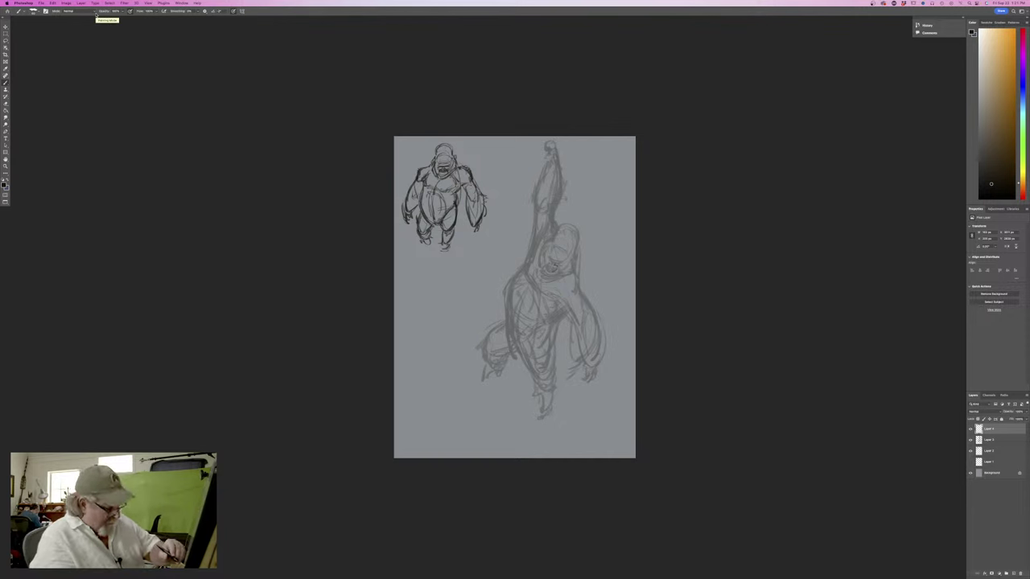
left_click(988, 441)
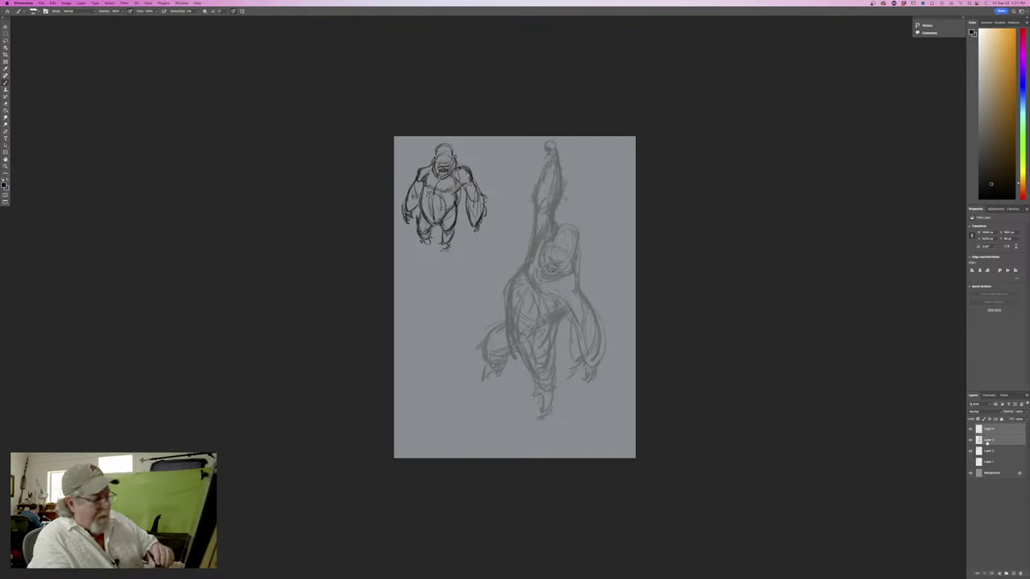
left_click(52, 4)
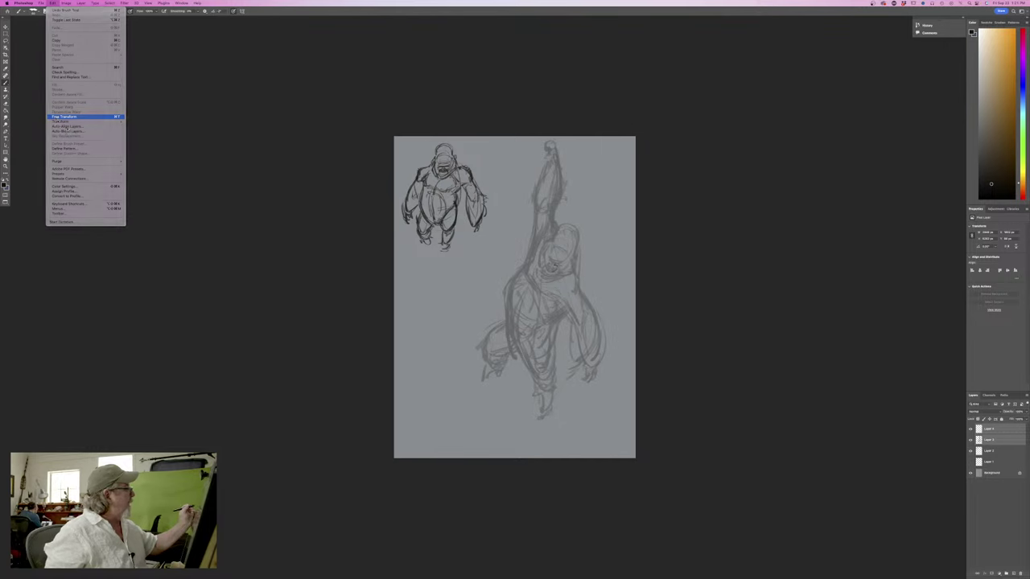
left_click(55, 118)
mouse_move(474, 420)
left_mouse_down()
mouse_move(459, 453)
mouse_move(471, 426)
left_mouse_up()
left_click_drag(483, 335, 476, 344)
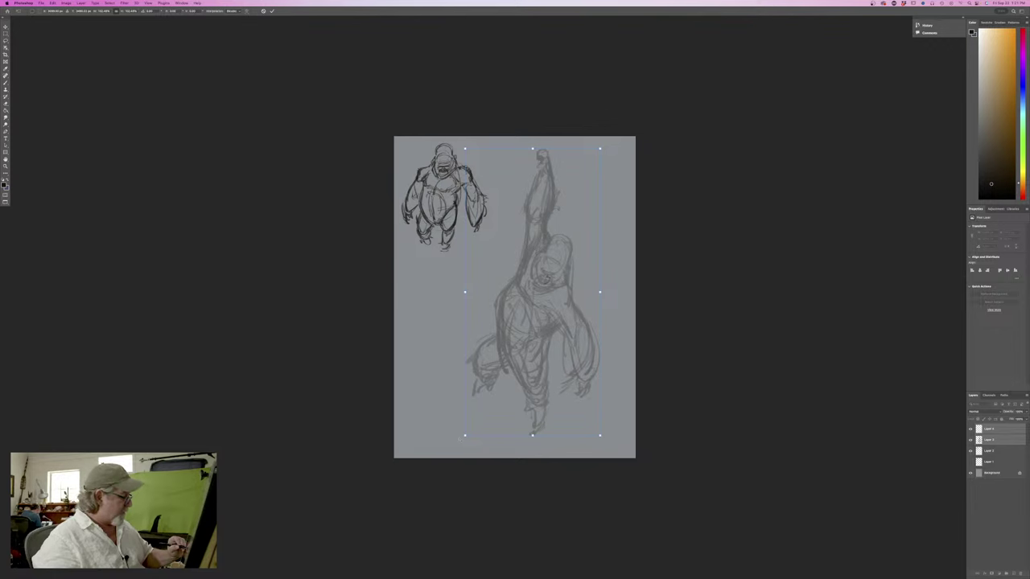
left_click_drag(596, 441, 660, 385)
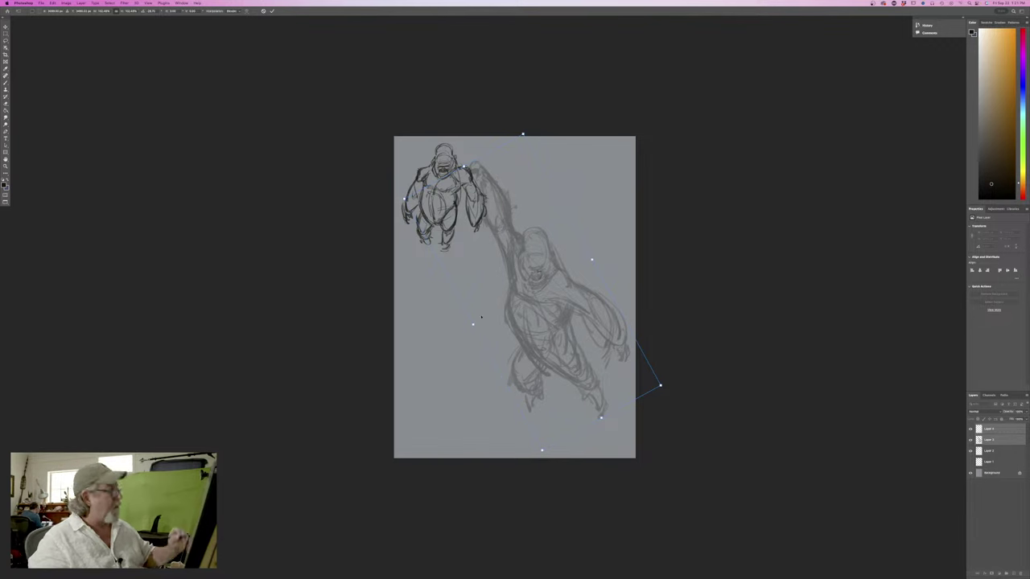
left_click_drag(409, 193, 391, 183)
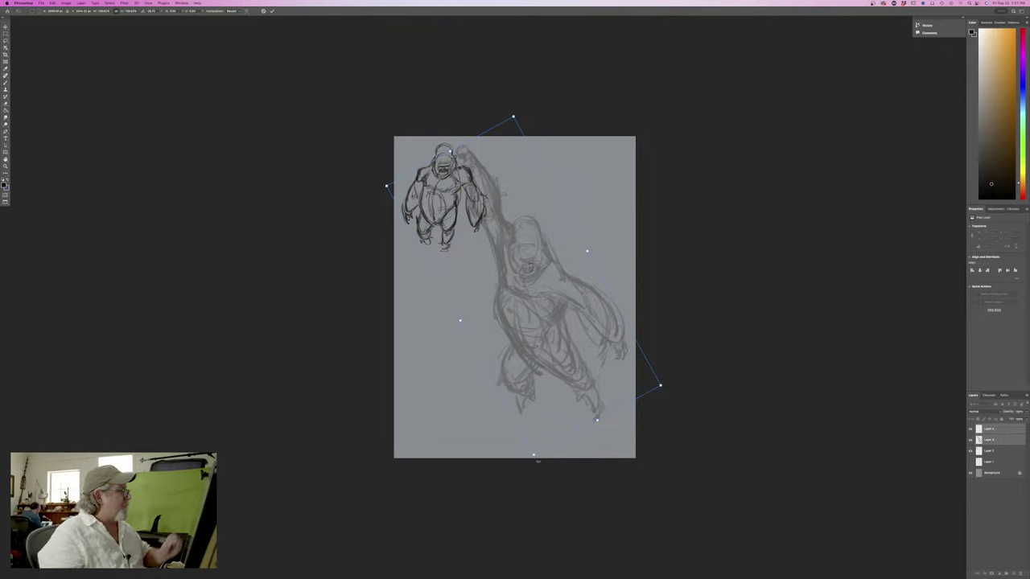
left_click_drag(661, 385, 630, 361)
mouse_move(474, 303)
left_mouse_down()
mouse_move(489, 314)
mouse_move(489, 304)
left_mouse_up()
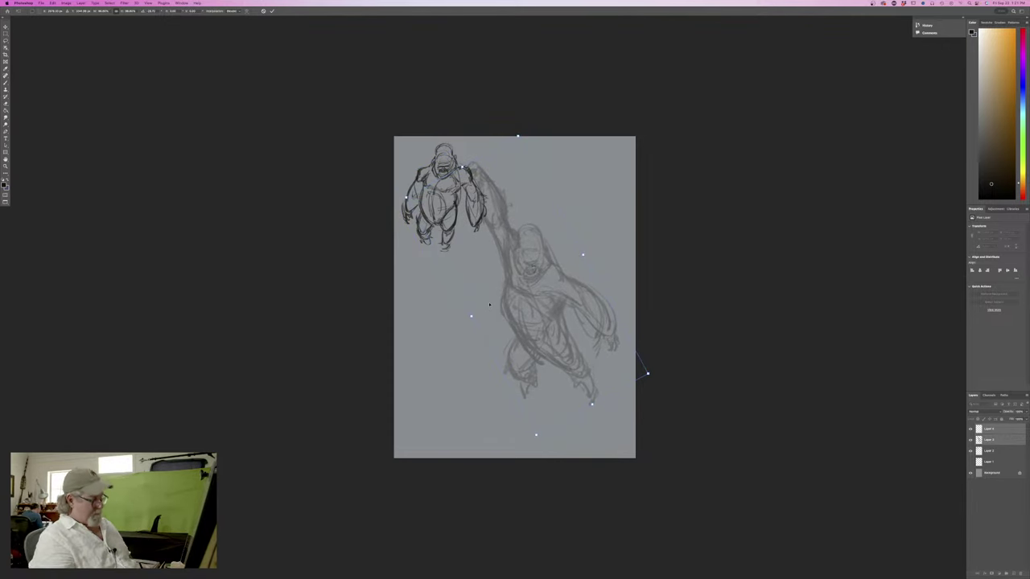
key("Return")
left_click(970, 452)
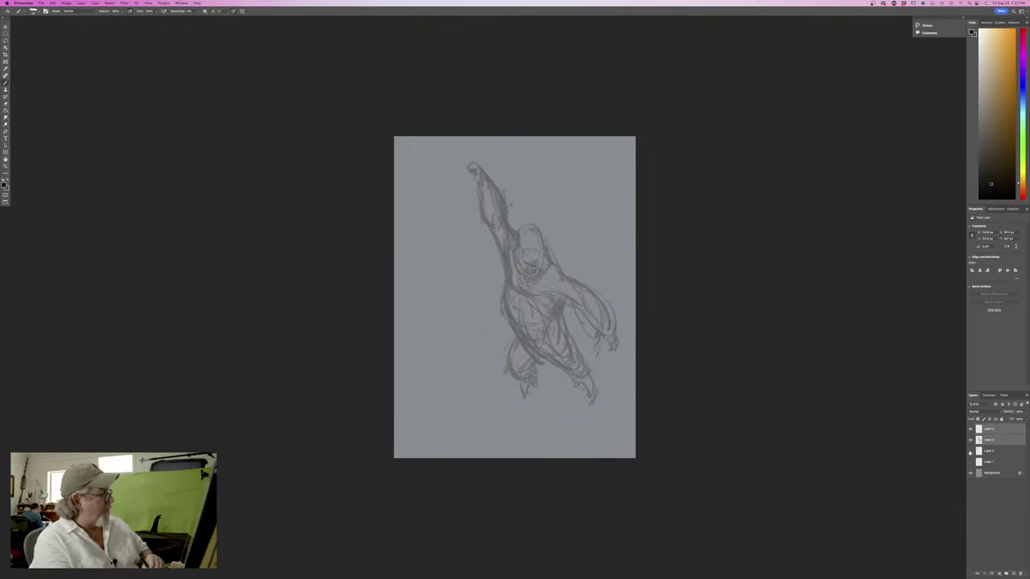
On the top layer, draw the gorilla's nostrils, mouth line, slanted brow and narrowed eyes over the faded sketch
key("ctrl+equal")
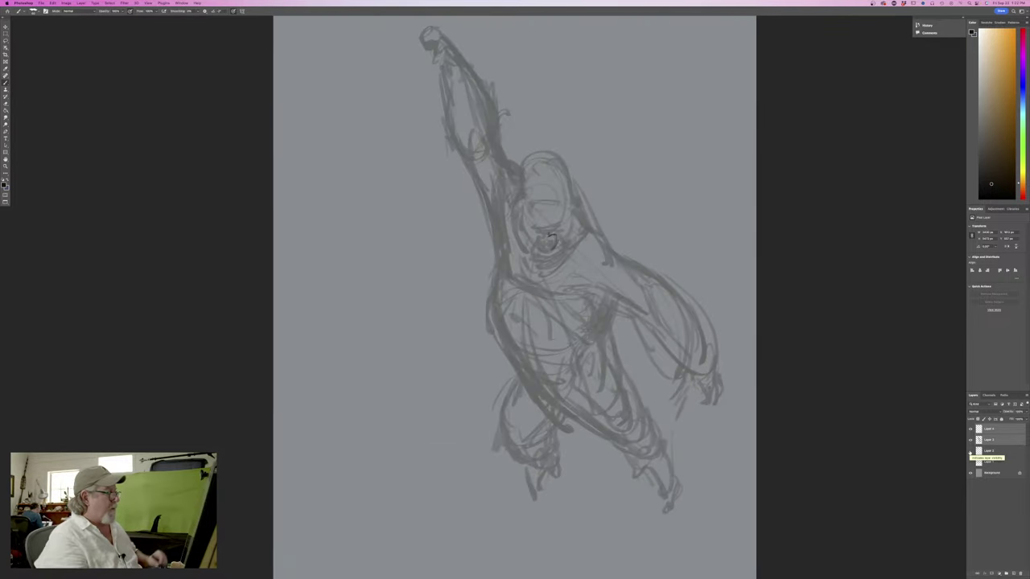
key("ctrl+equal")
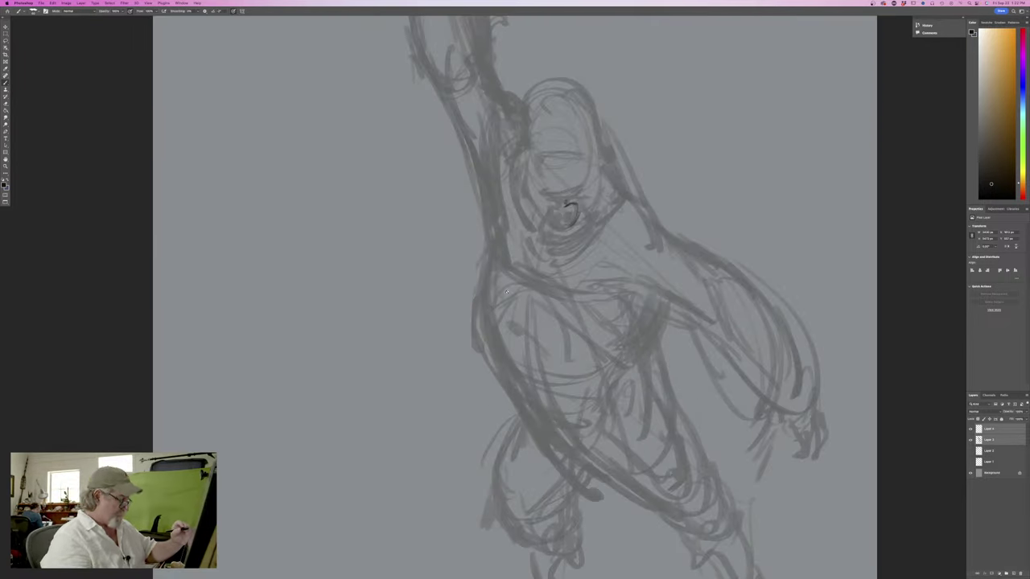
left_click(987, 431)
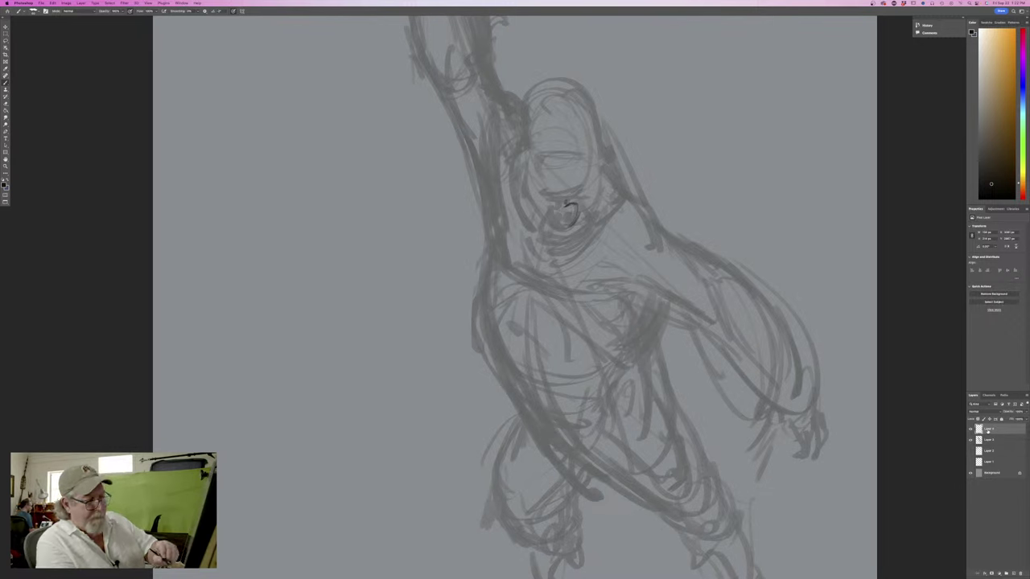
mouse_move(556, 201)
left_mouse_down()
mouse_move(551, 228)
mouse_move(573, 215)
mouse_move(549, 222)
mouse_move(555, 241)
mouse_move(588, 224)
mouse_move(549, 240)
left_mouse_up()
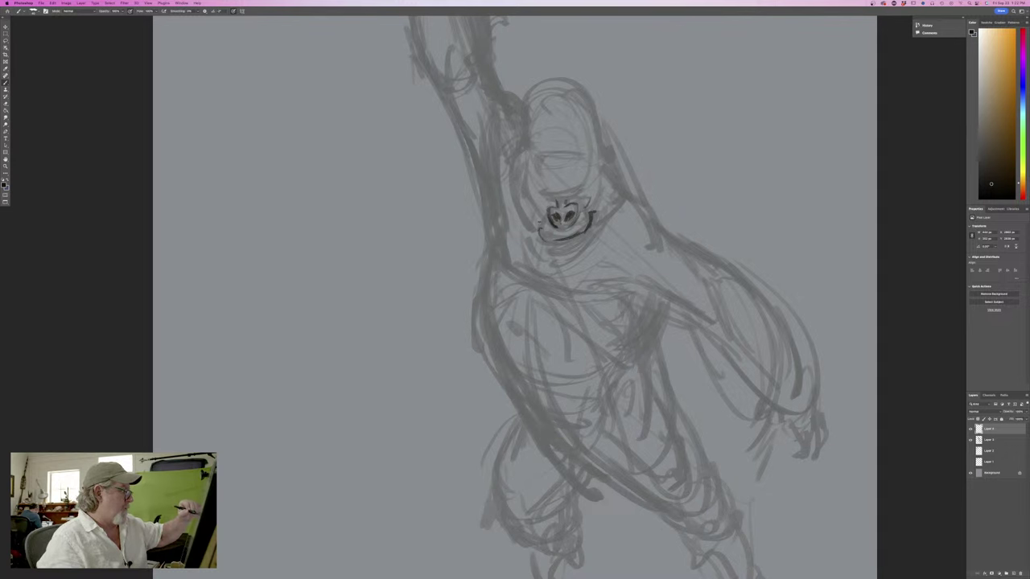
left_click_drag(594, 184, 527, 198)
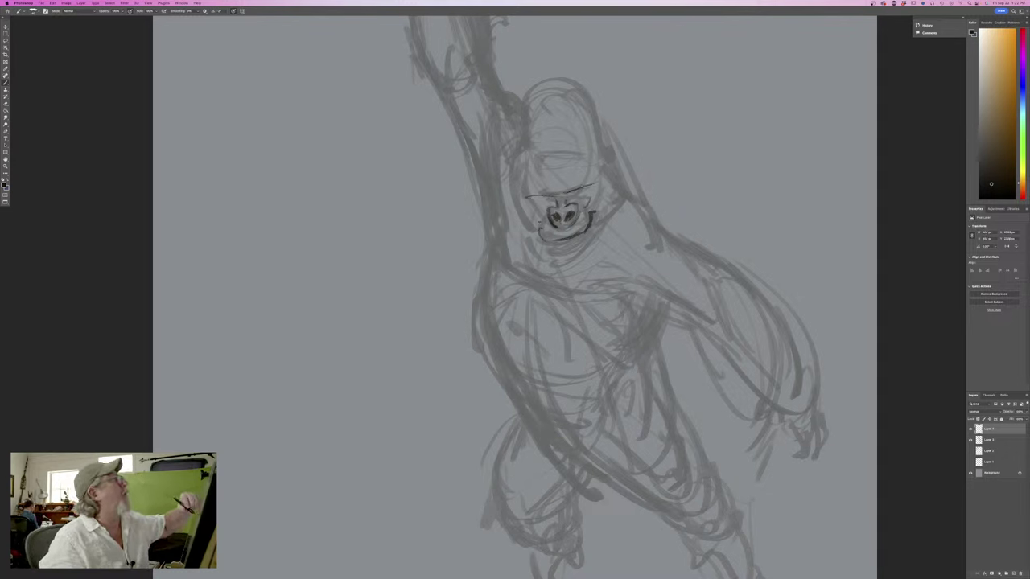
left_click_drag(585, 187, 538, 200)
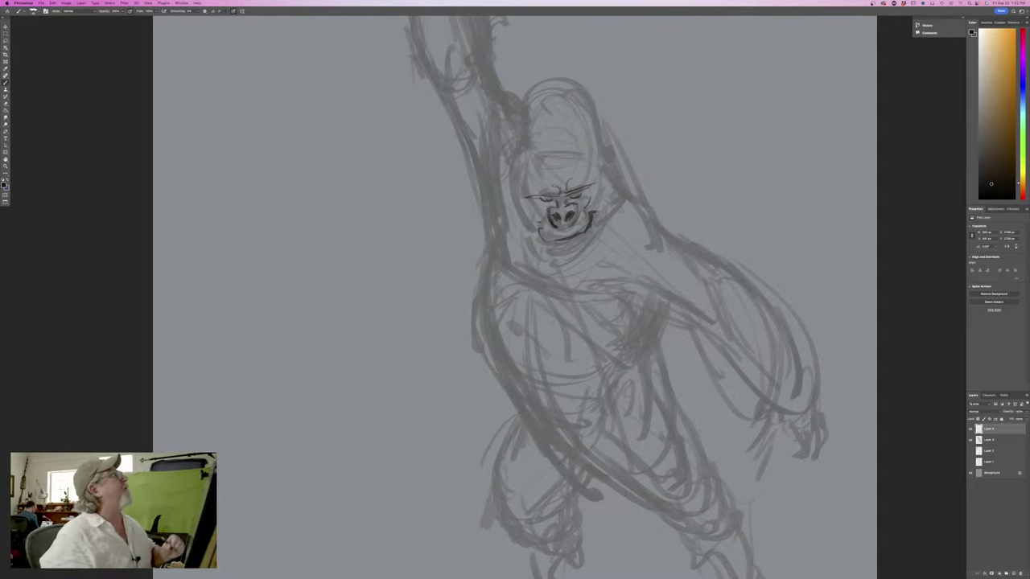
Darken the mouth corner and draw the lower lip, chin, jawline and cheek contours around the muzzle
left_click_drag(588, 214, 581, 225)
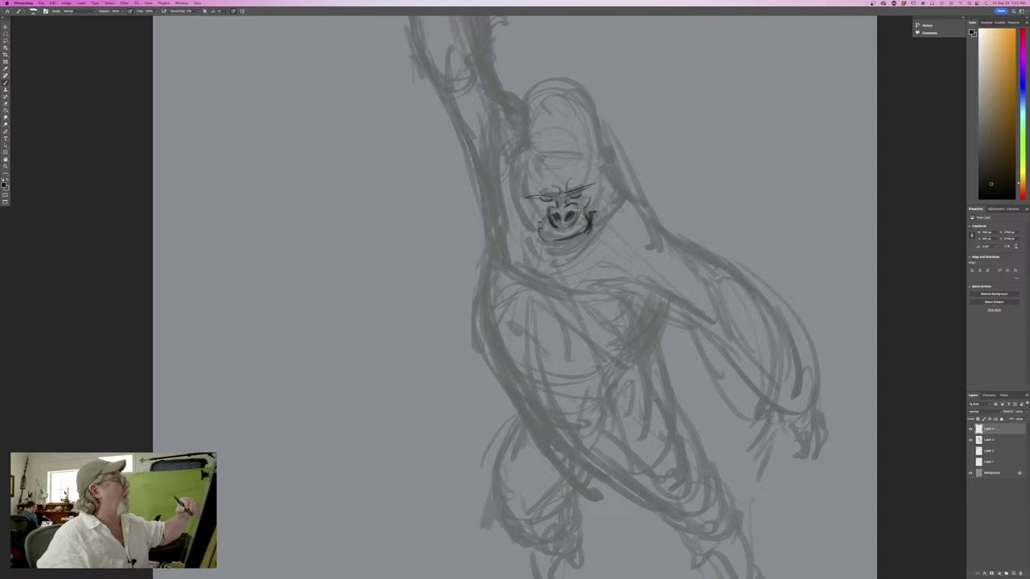
left_click_drag(586, 239, 542, 250)
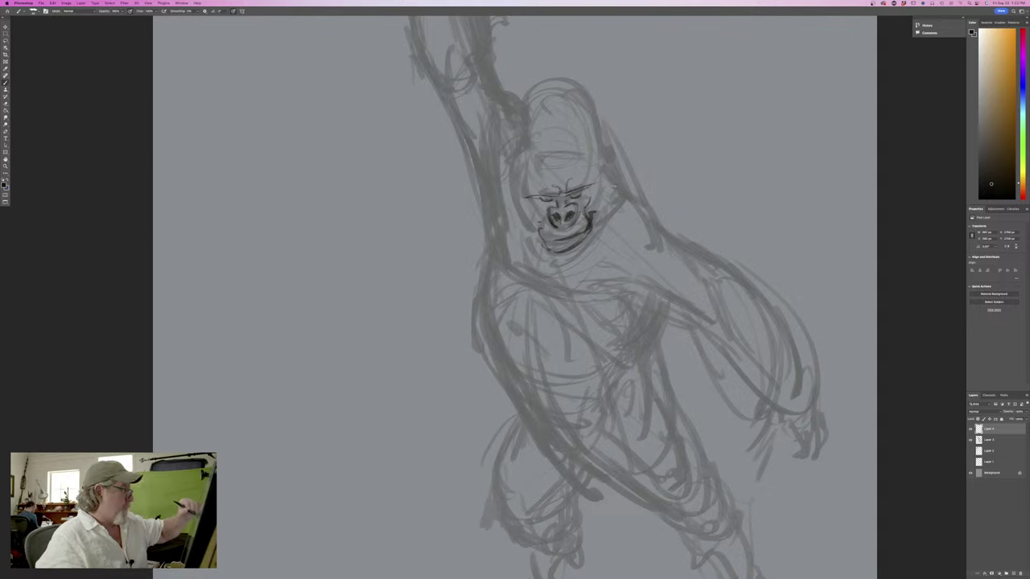
mouse_move(620, 207)
left_mouse_down()
mouse_move(580, 252)
mouse_move(533, 259)
left_mouse_up()
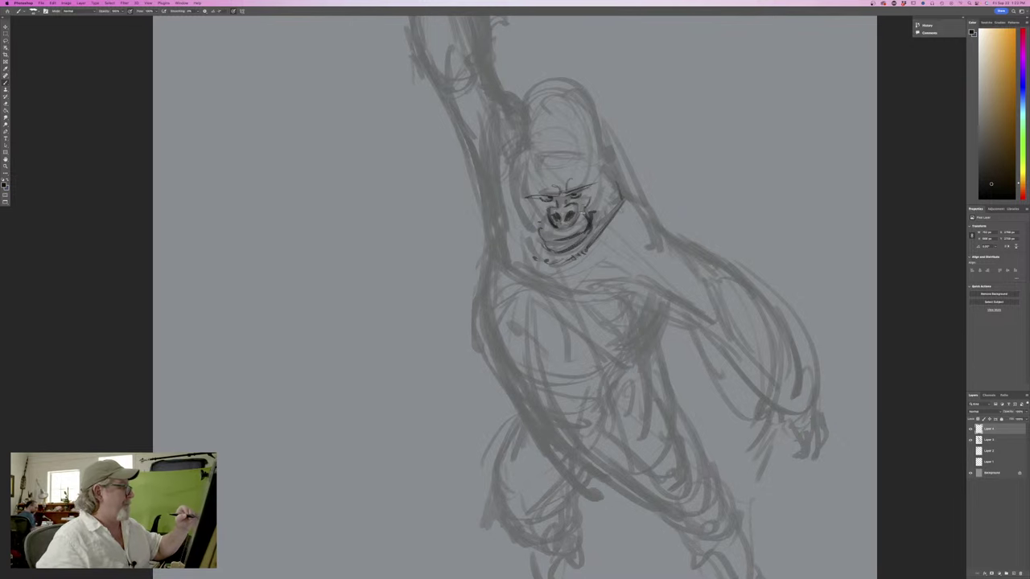
left_click_drag(582, 214, 593, 188)
mouse_move(534, 199)
left_mouse_down()
mouse_move(544, 210)
mouse_move(537, 242)
mouse_move(555, 256)
left_mouse_up()
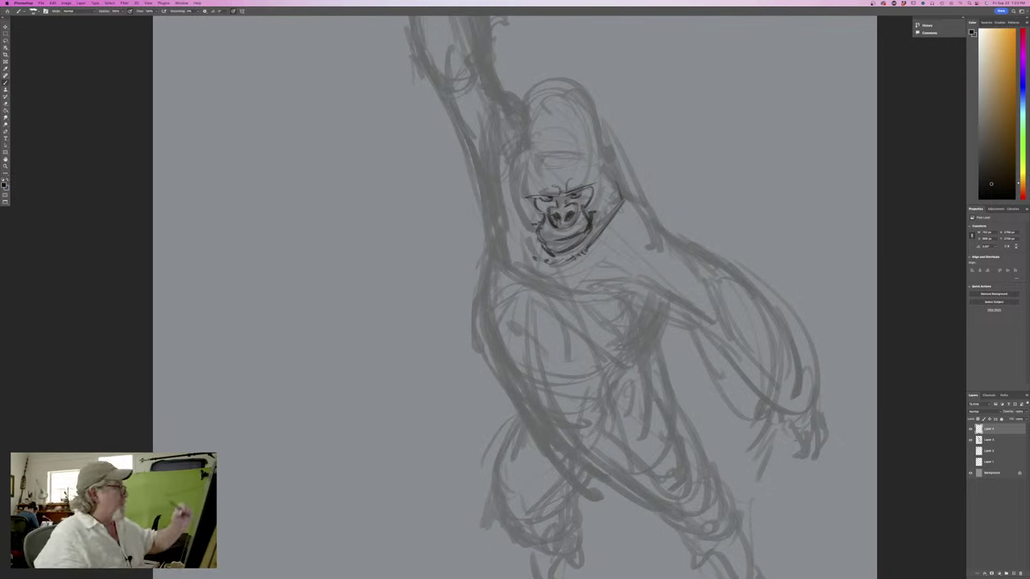
Draw the outer contour of the face, the hairline above the brow and both small ears
mouse_move(519, 150)
left_mouse_down()
mouse_move(506, 186)
mouse_move(523, 240)
left_mouse_up()
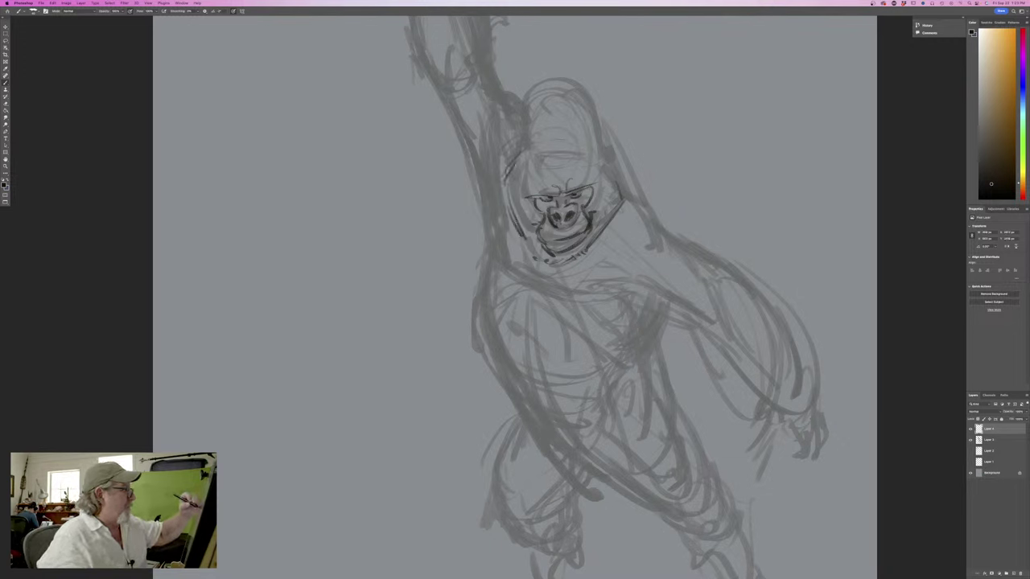
mouse_move(552, 140)
left_mouse_down()
mouse_move(586, 152)
mouse_move(532, 151)
left_mouse_up()
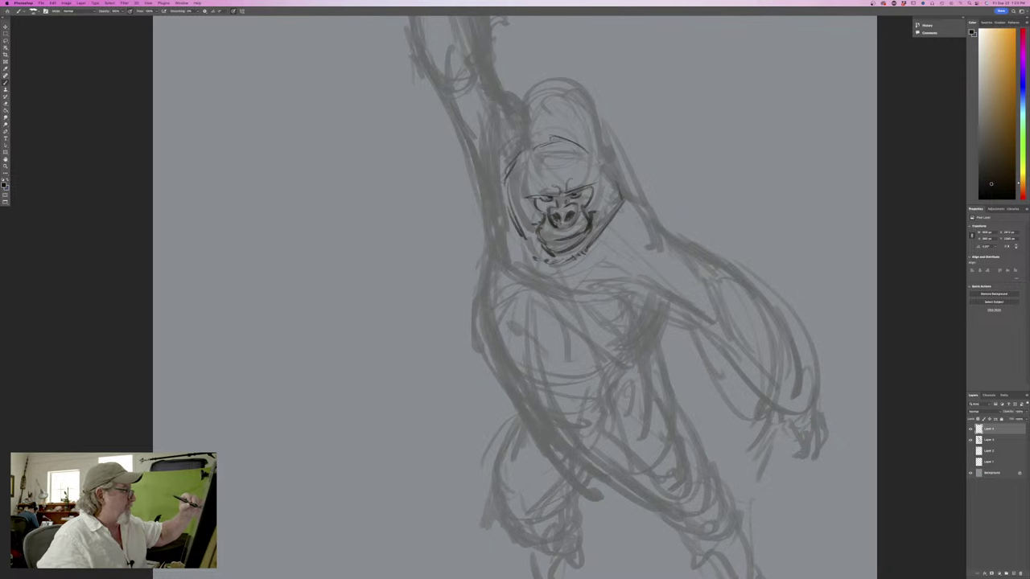
mouse_move(602, 163)
left_mouse_down()
mouse_move(604, 182)
mouse_move(609, 149)
mouse_move(613, 170)
left_mouse_up()
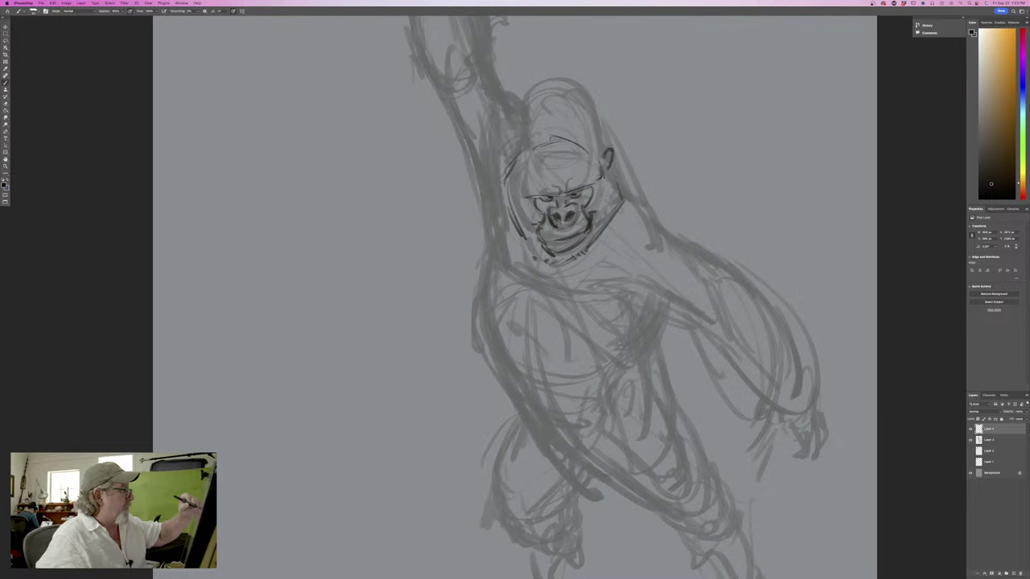
left_click_drag(520, 147, 516, 160)
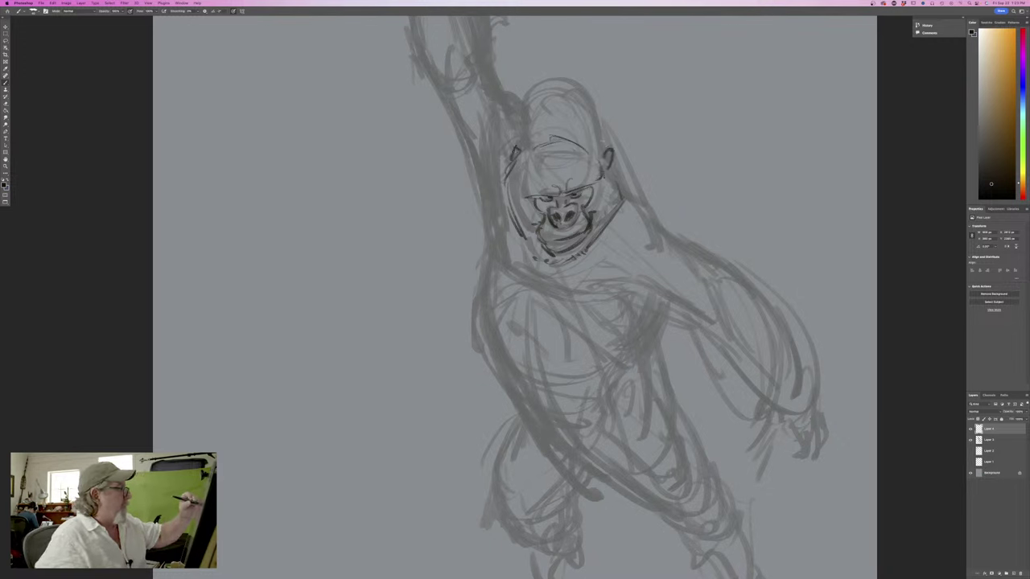
Outline the domed crown of the head and the neck line sloping down to the lowered arm's shoulder
mouse_move(605, 148)
left_mouse_down()
mouse_move(603, 114)
mouse_move(578, 85)
mouse_move(535, 86)
mouse_move(515, 142)
left_mouse_up()
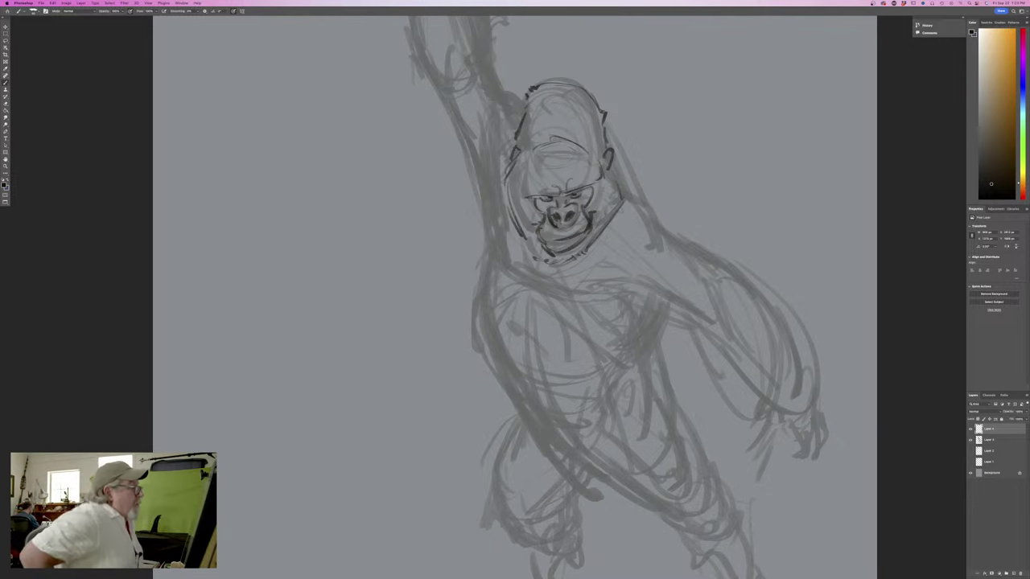
mouse_move(594, 97)
left_mouse_down()
mouse_move(605, 139)
mouse_move(523, 120)
mouse_move(517, 135)
left_mouse_up()
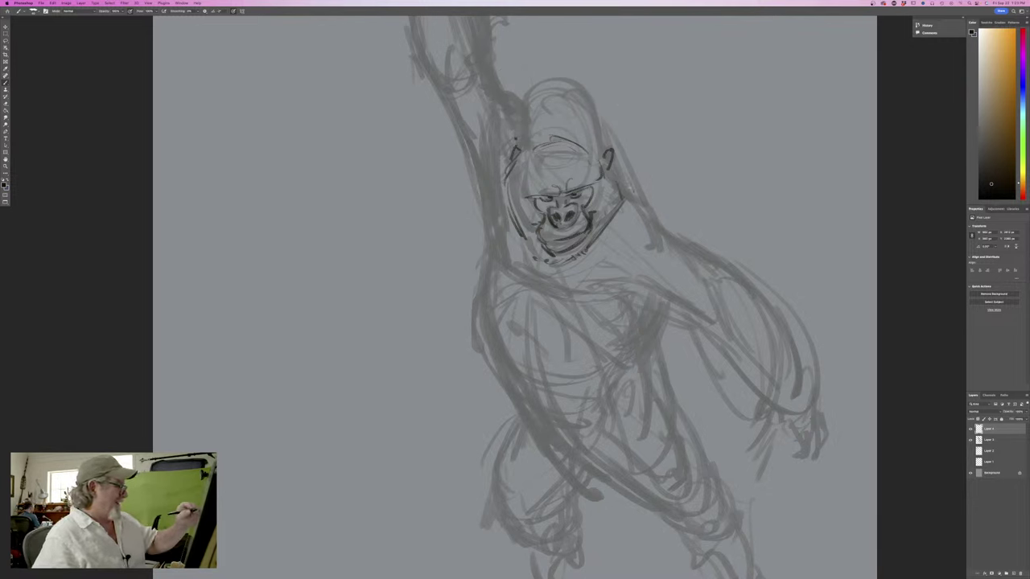
left_click_drag(622, 166, 670, 237)
left_click_drag(644, 202, 670, 235)
left_click_drag(616, 161, 628, 180)
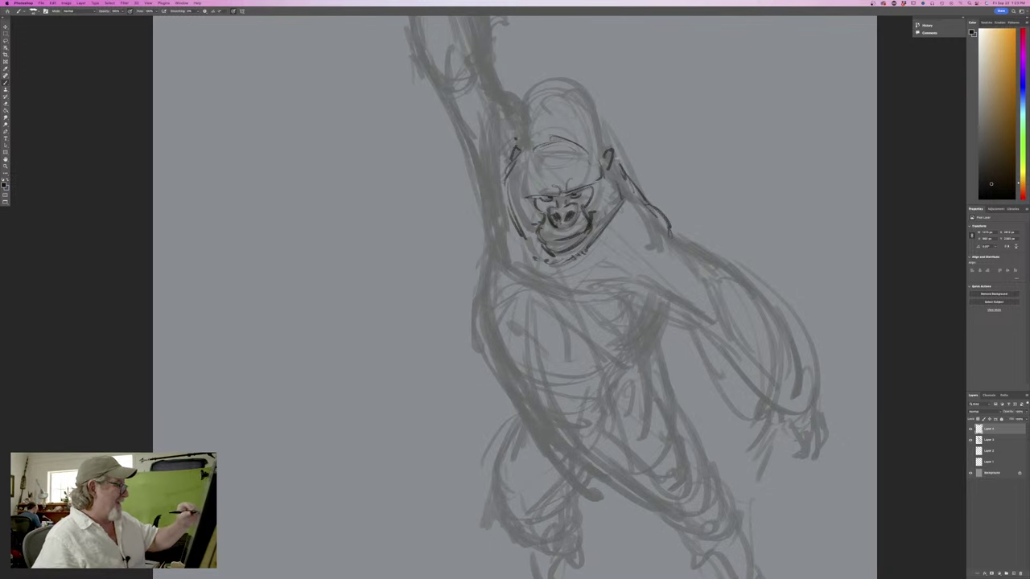
mouse_move(604, 135)
left_mouse_down()
mouse_move(592, 106)
mouse_move(569, 92)
mouse_move(531, 99)
mouse_move(520, 143)
left_mouse_up()
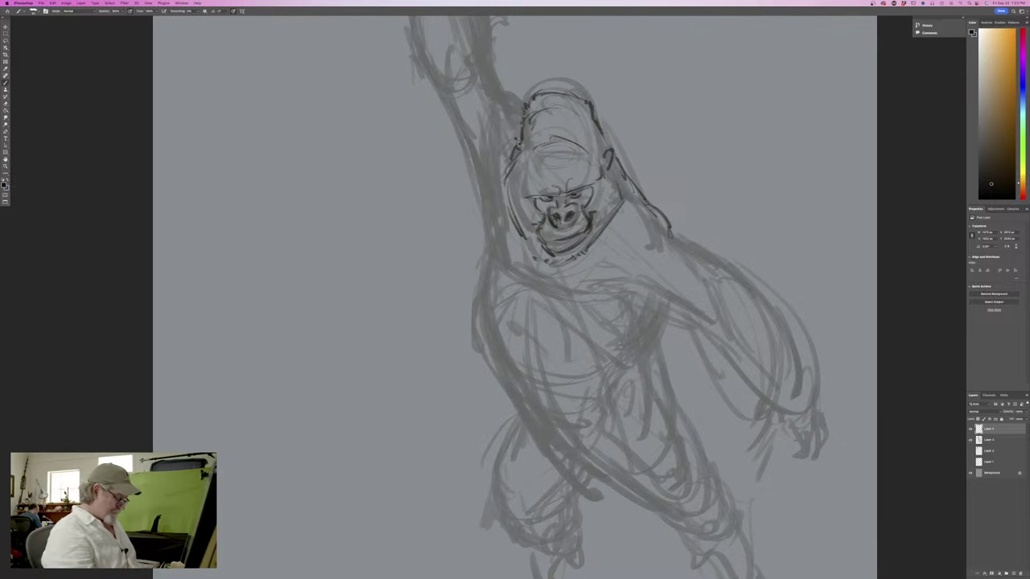
Draw the contours where the raised shoulder meets the head and strengthen the line beneath the jaw
key("super+0")
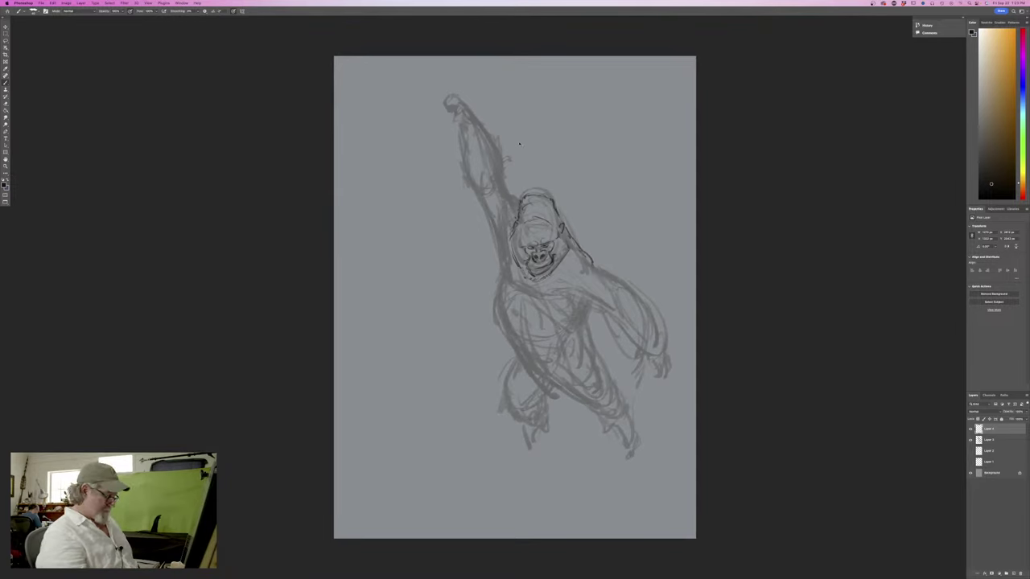
key("super+equal")
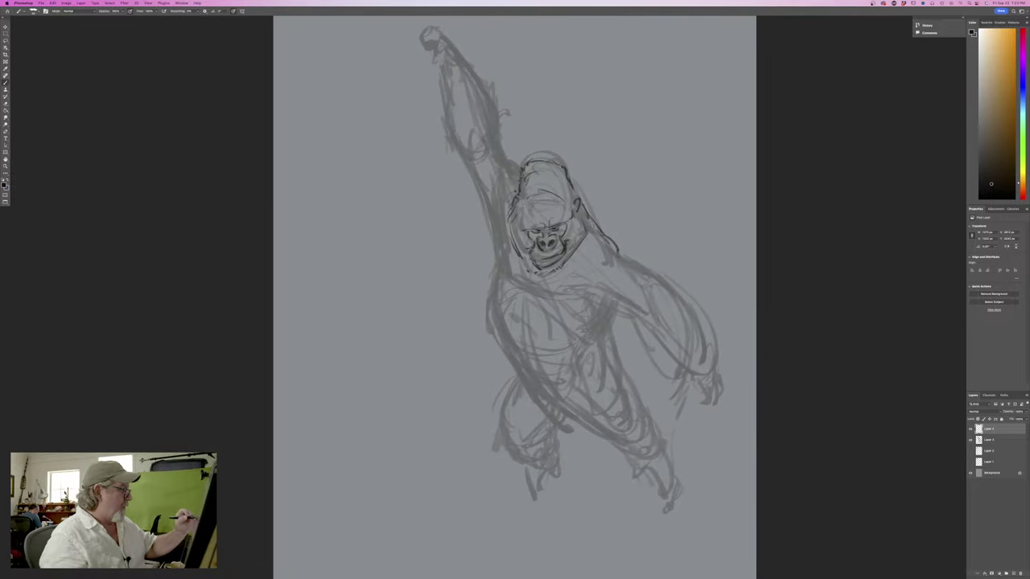
mouse_move(510, 214)
left_mouse_down()
mouse_move(515, 259)
mouse_move(500, 258)
left_mouse_up()
left_click_drag(519, 174, 507, 159)
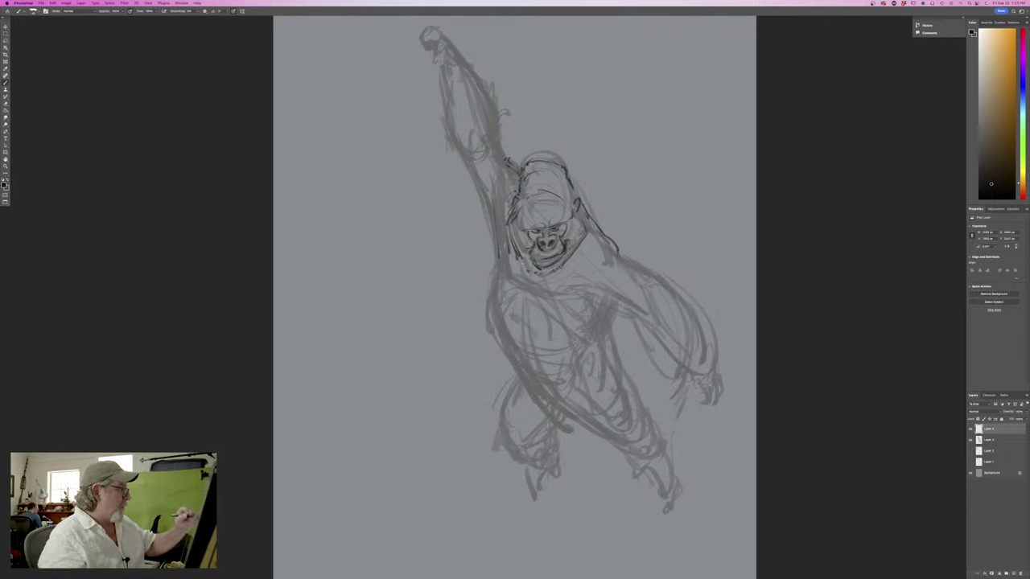
mouse_move(570, 252)
left_mouse_down()
mouse_move(556, 269)
mouse_move(526, 273)
left_mouse_up()
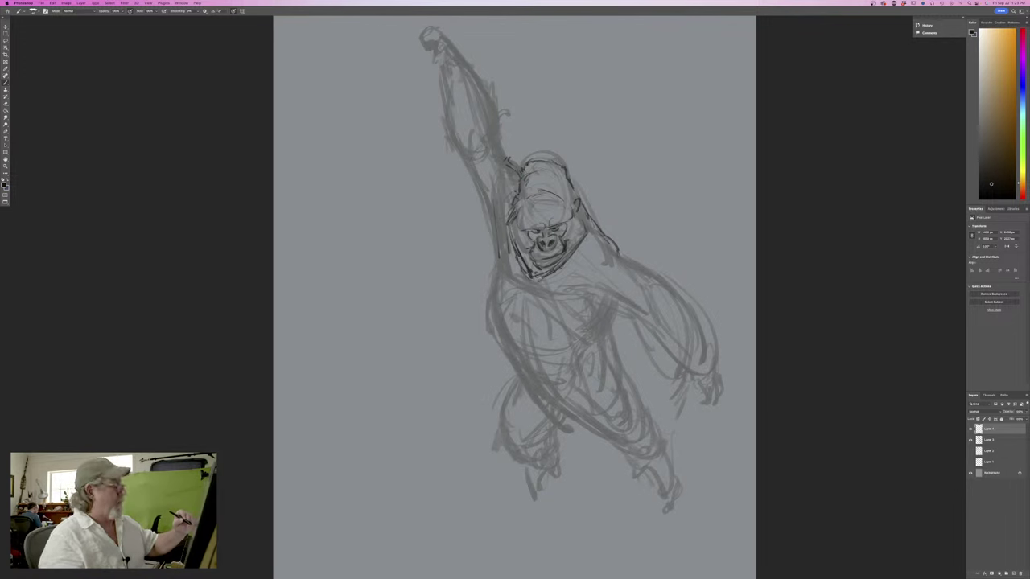
Draw the shirt's curved centre line down the torso and a short collar edge beneath the chin
left_click_drag(525, 283, 521, 297)
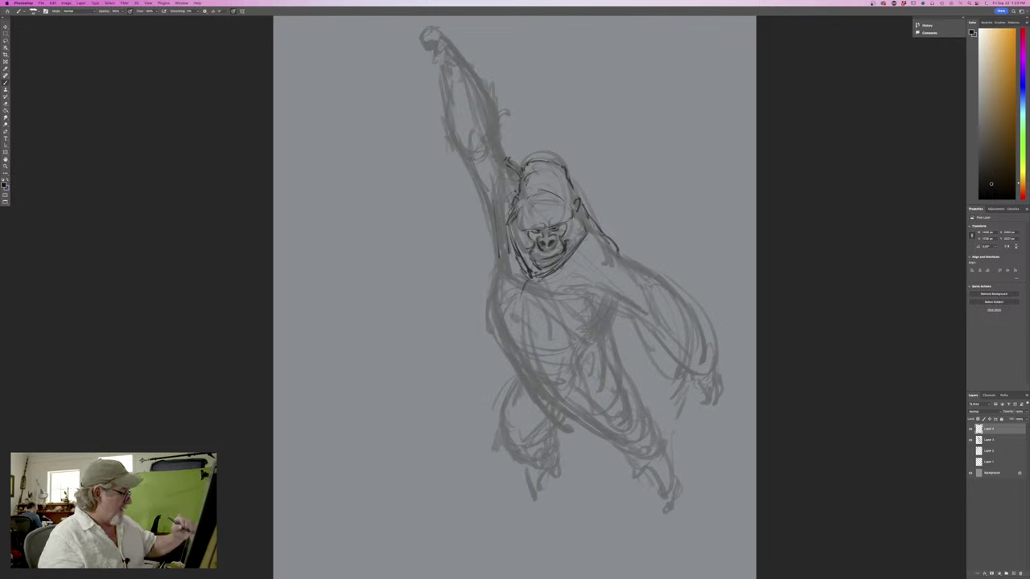
left_click_drag(526, 335, 530, 356)
left_click_drag(521, 319, 541, 378)
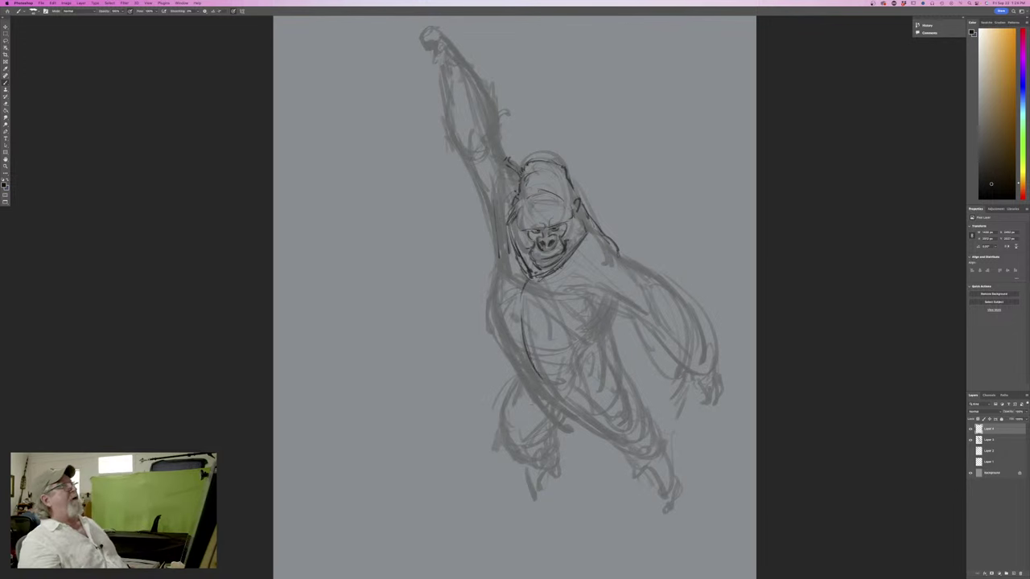
left_click_drag(530, 281, 542, 301)
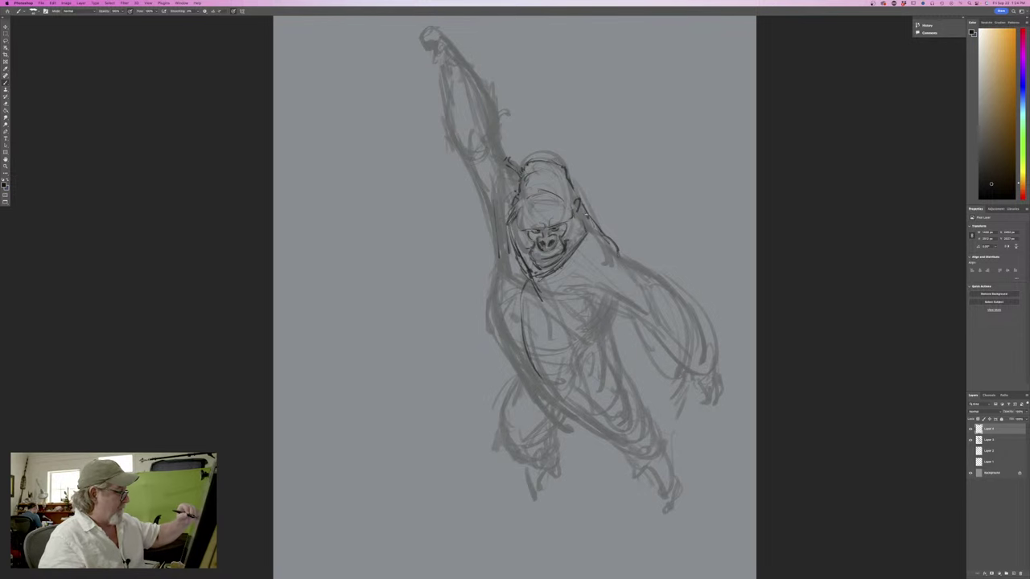
Draw the collar wrapping around the neck from the ear and sketch a tie knot under the chin
left_click_drag(581, 212, 573, 254)
mouse_move(584, 204)
left_mouse_down()
mouse_move(587, 245)
mouse_move(549, 293)
left_mouse_up()
mouse_move(586, 251)
left_mouse_down()
mouse_move(544, 296)
mouse_move(510, 283)
mouse_move(512, 269)
mouse_move(519, 295)
left_mouse_up()
left_click_drag(536, 287, 510, 306)
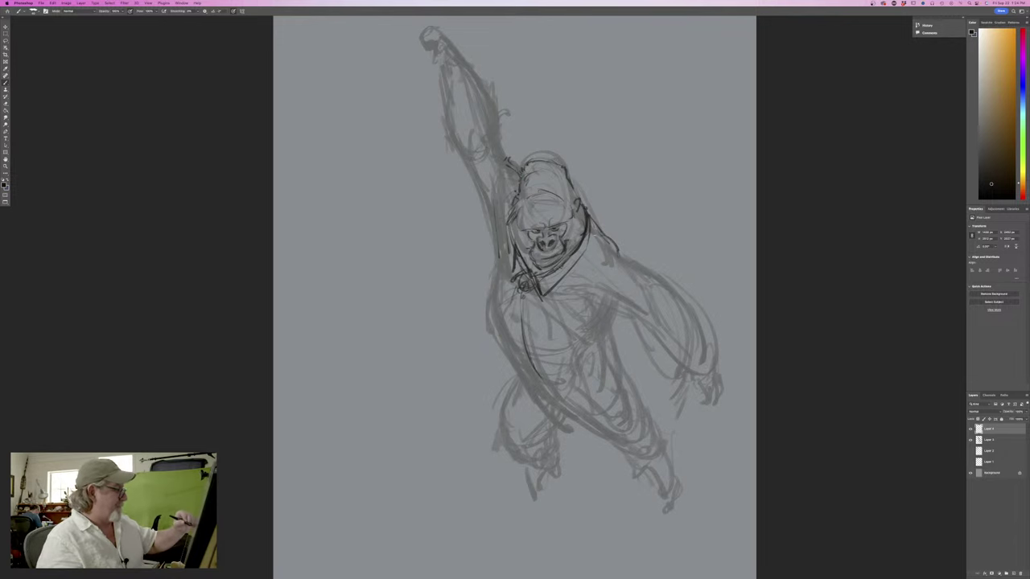
Draw the jacket's upper lapel and add seams and fabric creases at both shoulders
left_click_drag(586, 248, 560, 308)
mouse_move(599, 226)
left_mouse_down()
mouse_move(622, 241)
mouse_move(623, 290)
left_mouse_up()
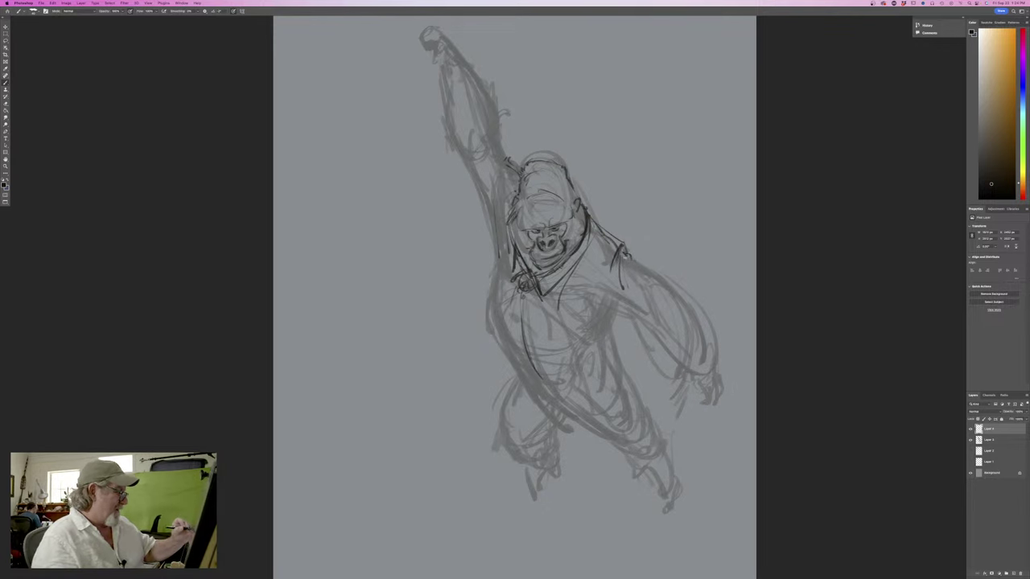
left_click_drag(625, 258, 631, 272)
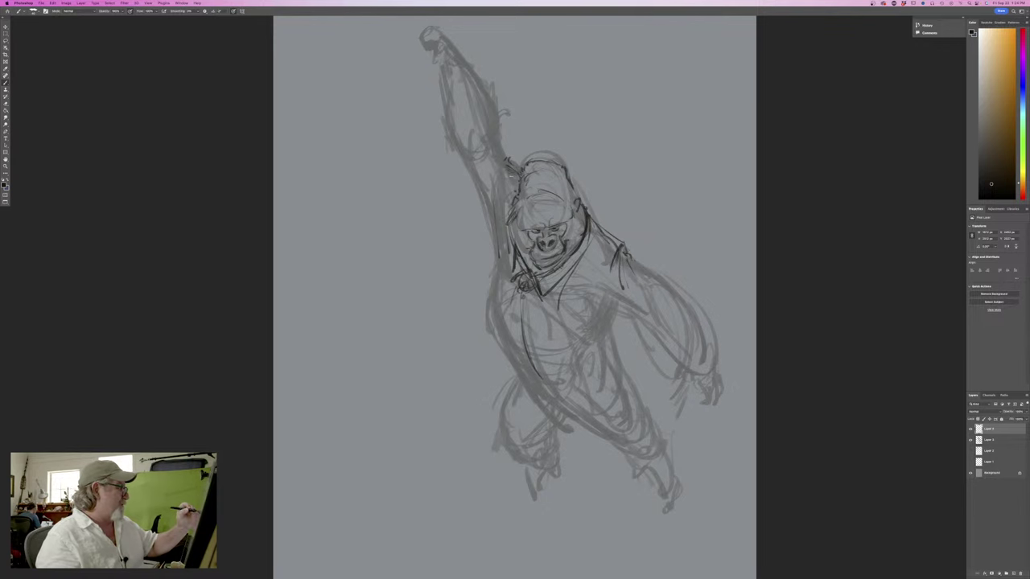
mouse_move(512, 172)
left_mouse_down()
mouse_move(496, 191)
mouse_move(492, 184)
left_mouse_up()
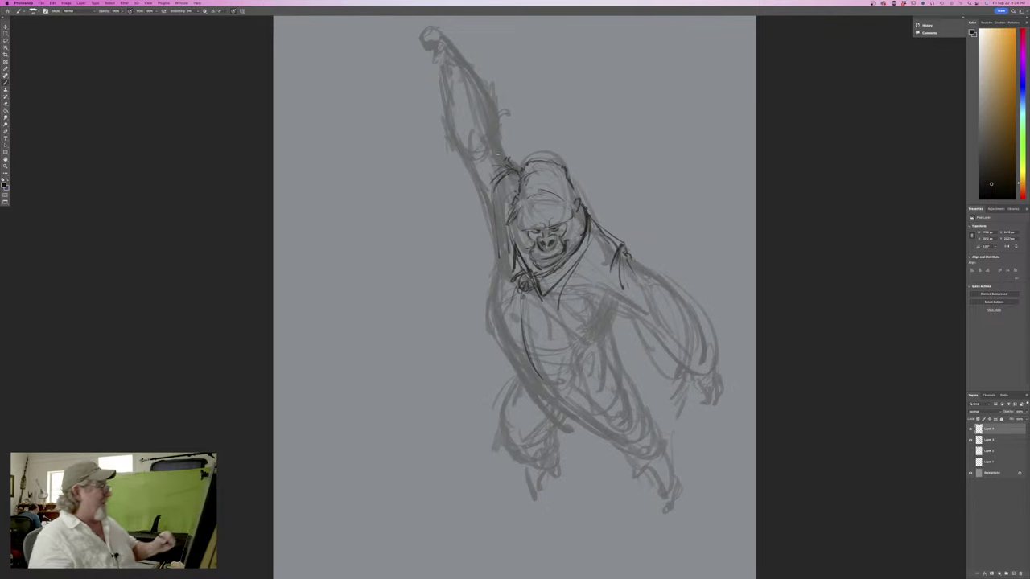
left_click_drag(514, 250, 510, 278)
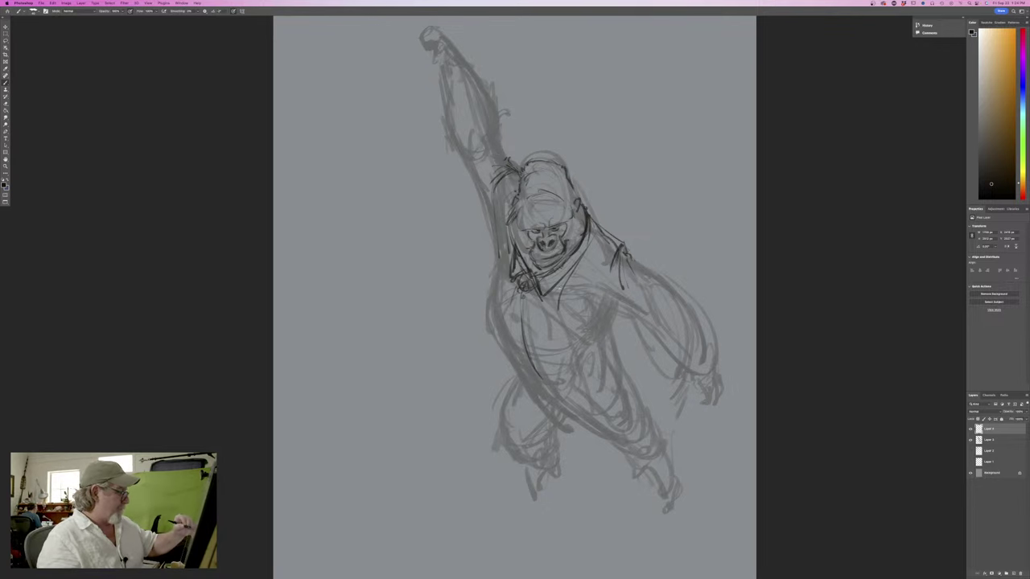
left_click_drag(573, 259, 557, 303)
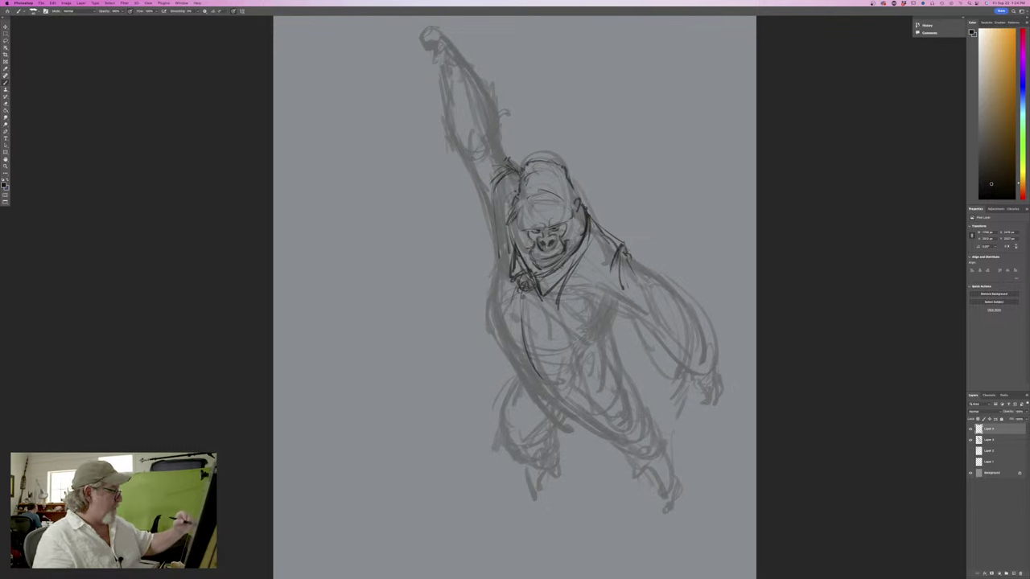
Draw the open jacket panel flaring out below the raised arm and the long front edge crossing the belly
left_click_drag(494, 255, 469, 330)
left_click_drag(485, 283, 449, 372)
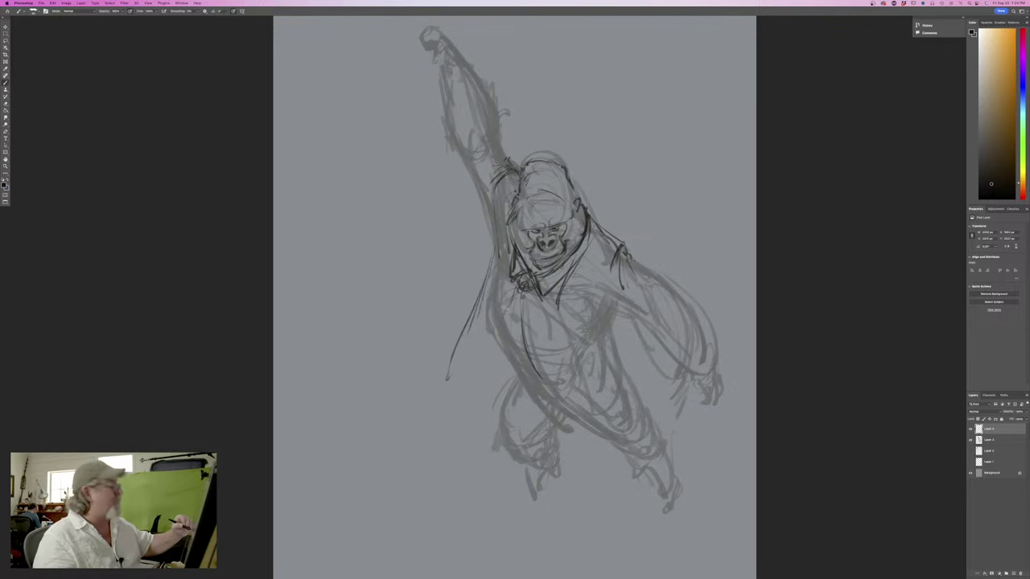
mouse_move(499, 321)
left_mouse_down()
mouse_move(448, 384)
mouse_move(517, 355)
mouse_move(499, 356)
left_mouse_up()
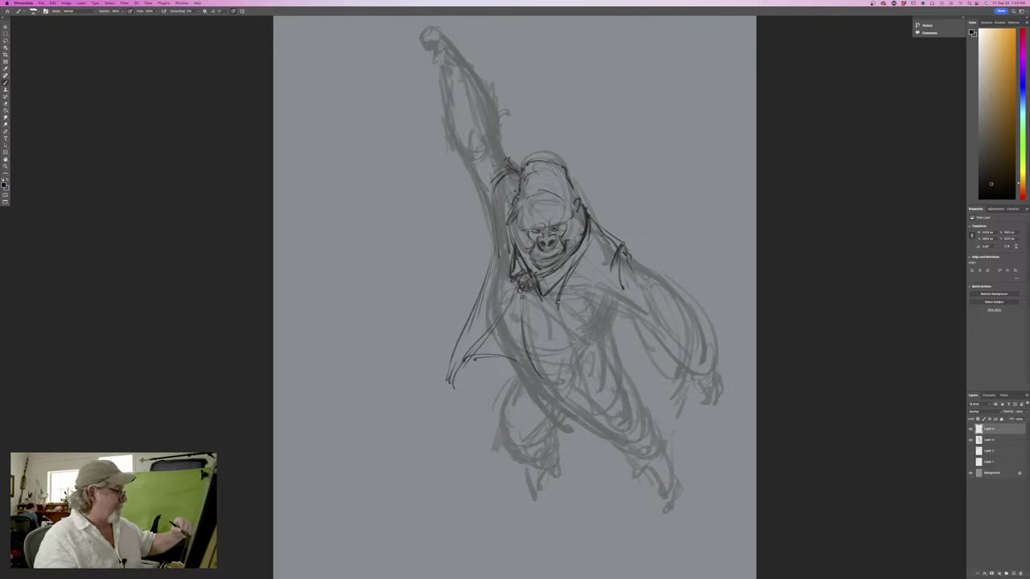
left_click_drag(555, 307, 533, 384)
left_click_drag(544, 348, 528, 401)
left_click_drag(560, 296, 521, 412)
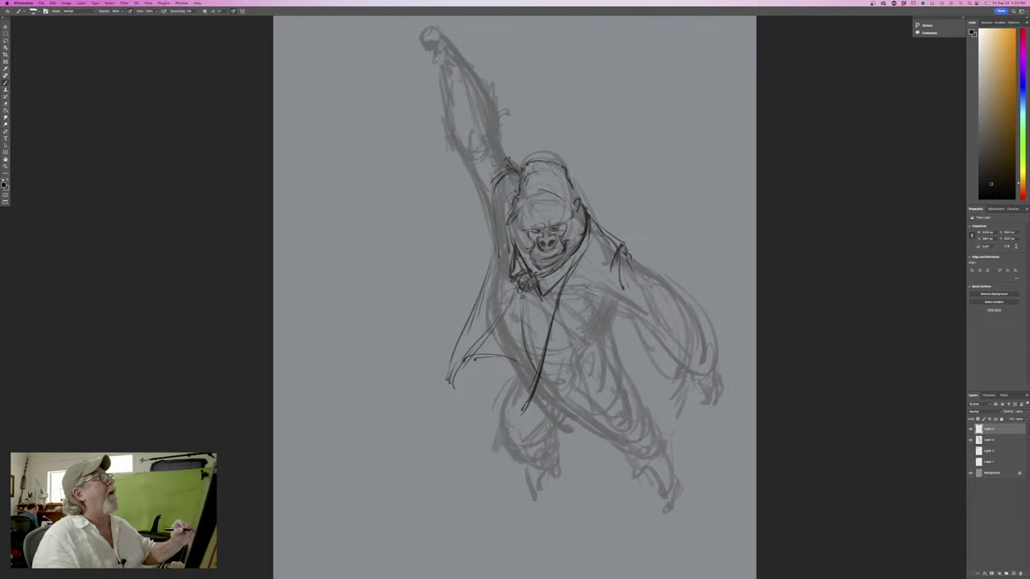
Draw the lowered arm's sleeve with its armhole and elbow folds, plus the jacket's side and curved hem
left_click_drag(617, 246, 596, 305)
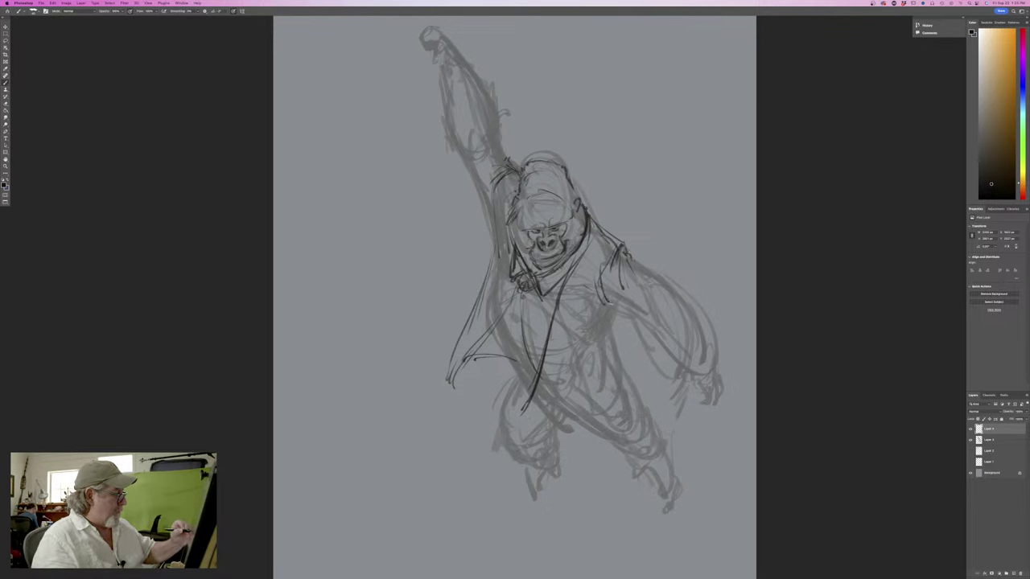
mouse_move(632, 265)
left_mouse_down()
mouse_move(676, 288)
mouse_move(705, 336)
left_mouse_up()
mouse_move(671, 280)
left_mouse_down()
mouse_move(713, 350)
mouse_move(711, 335)
left_mouse_up()
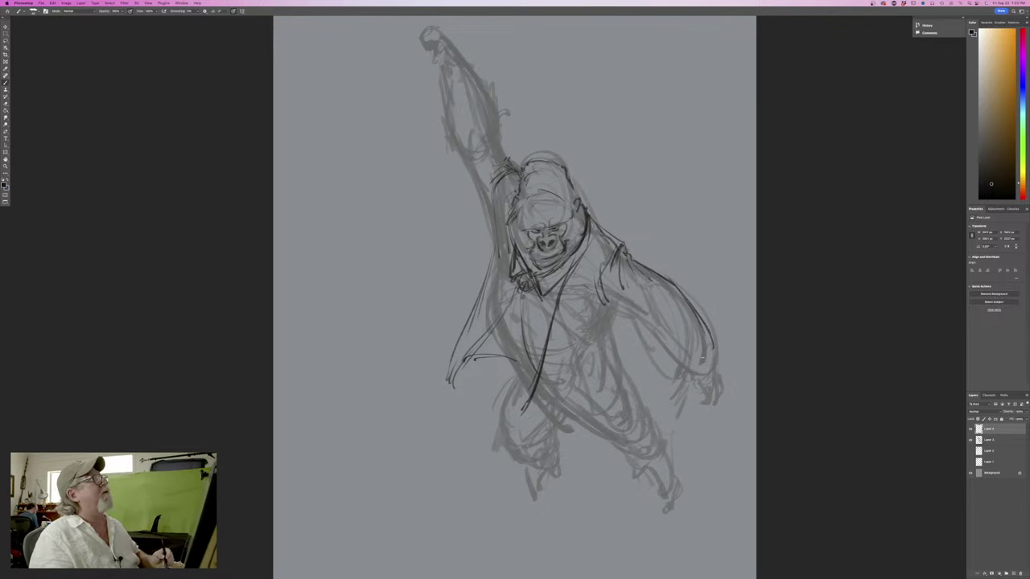
mouse_move(660, 286)
left_mouse_down()
mouse_move(645, 325)
mouse_move(658, 356)
left_mouse_up()
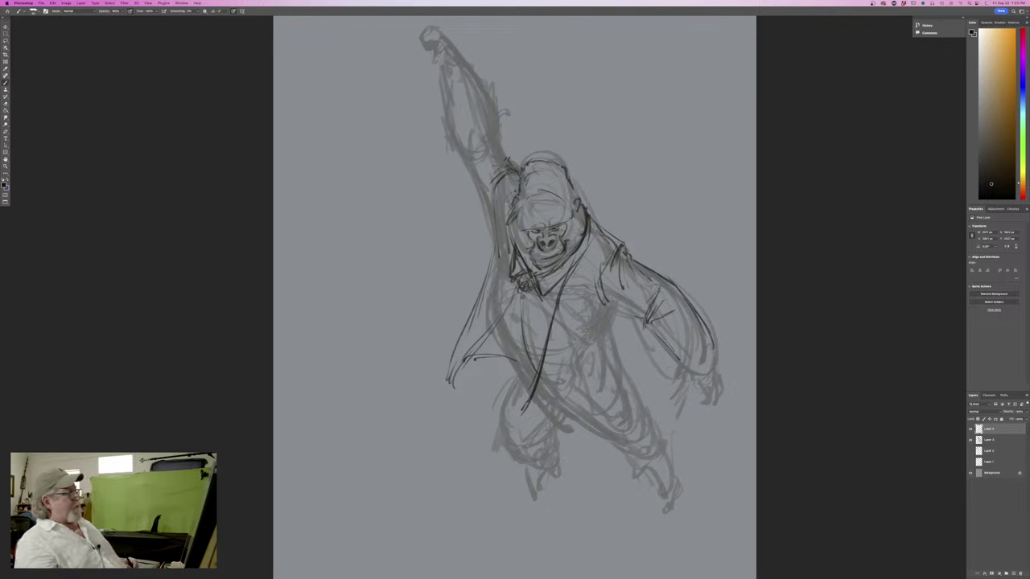
mouse_move(610, 304)
left_mouse_down()
mouse_move(633, 313)
mouse_move(598, 313)
mouse_move(608, 321)
mouse_move(595, 349)
left_mouse_up()
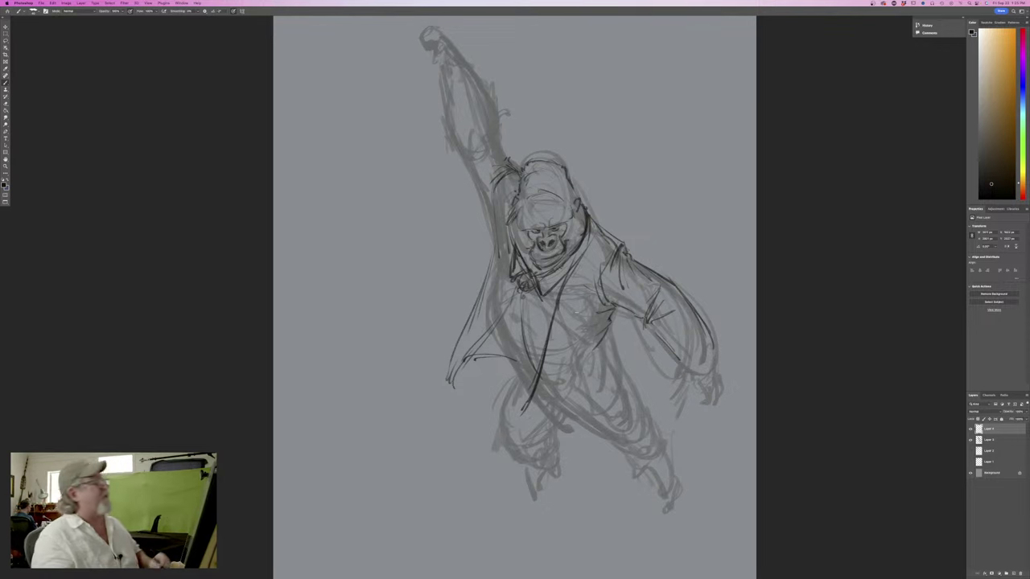
mouse_move(610, 332)
left_mouse_down()
mouse_move(623, 360)
mouse_move(581, 409)
mouse_move(525, 409)
left_mouse_up()
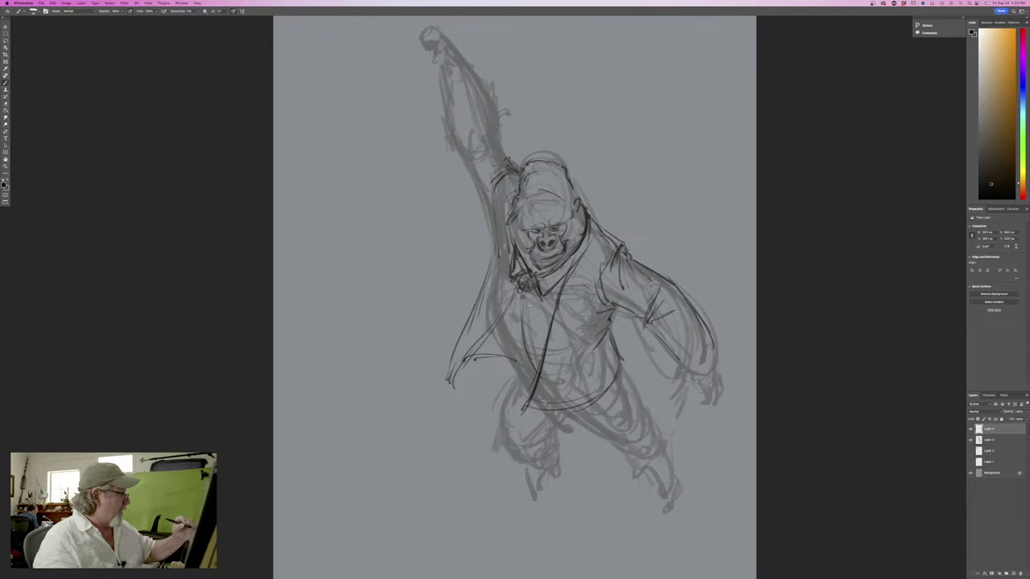
Draw the vest's V neckline, belly-side edge and row of buttons, and add folds near the jacket's side and hem
left_click_drag(517, 275, 522, 287)
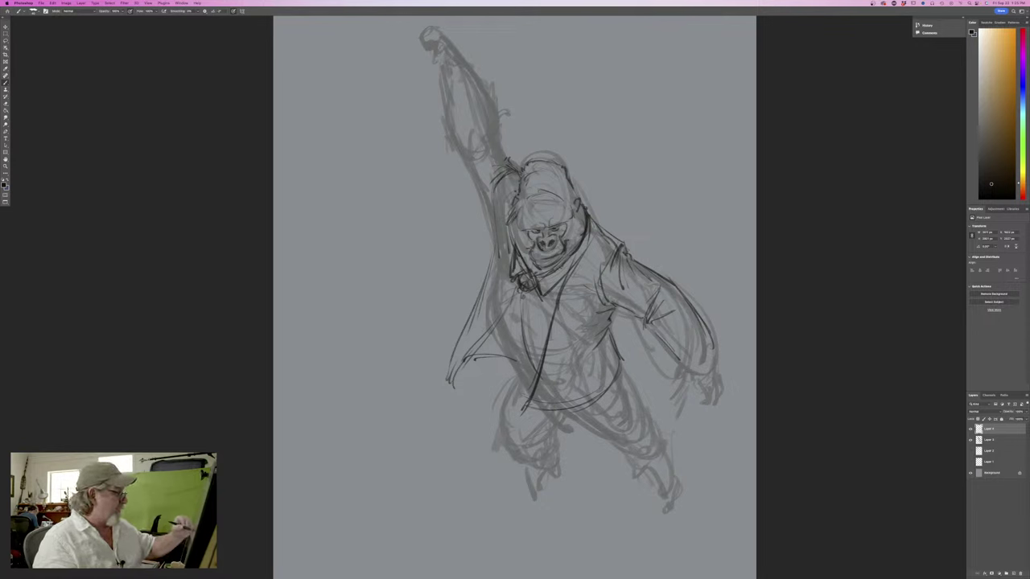
left_click_drag(555, 294, 523, 330)
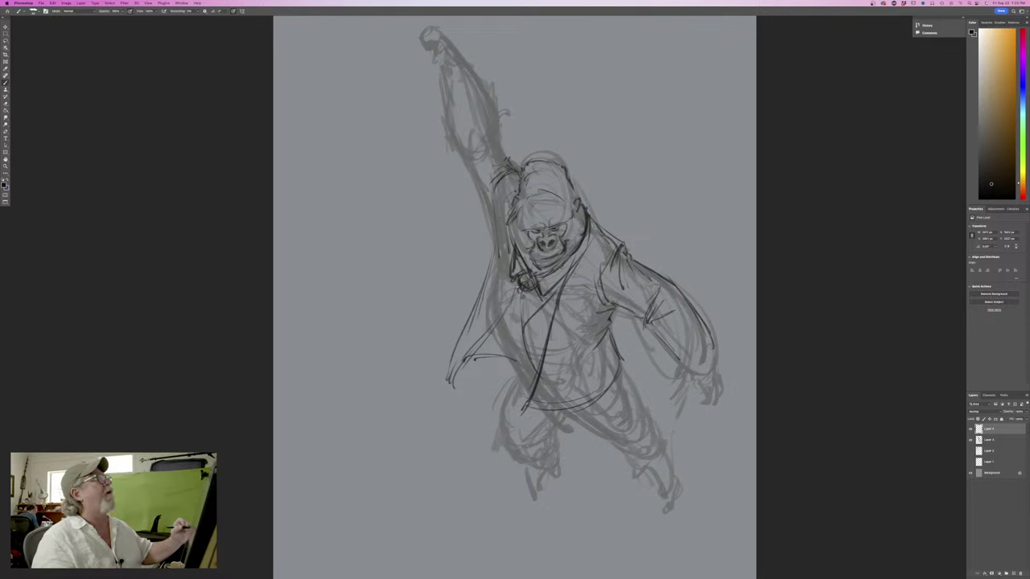
mouse_move(519, 284)
left_mouse_down()
mouse_move(513, 315)
mouse_move(525, 329)
mouse_move(516, 298)
mouse_move(523, 325)
left_mouse_up()
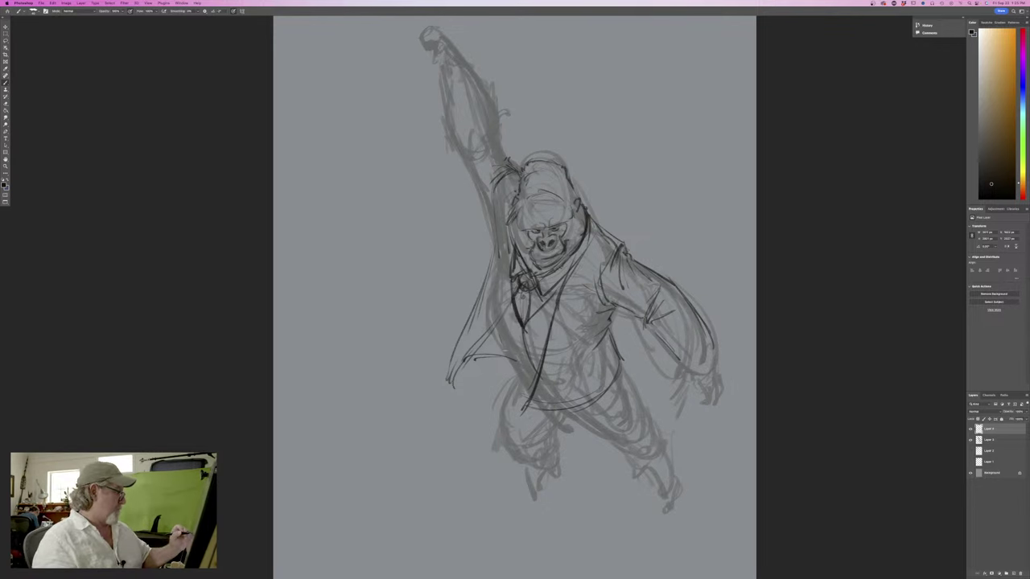
mouse_move(515, 322)
left_mouse_down()
mouse_move(498, 370)
mouse_move(526, 388)
left_mouse_up()
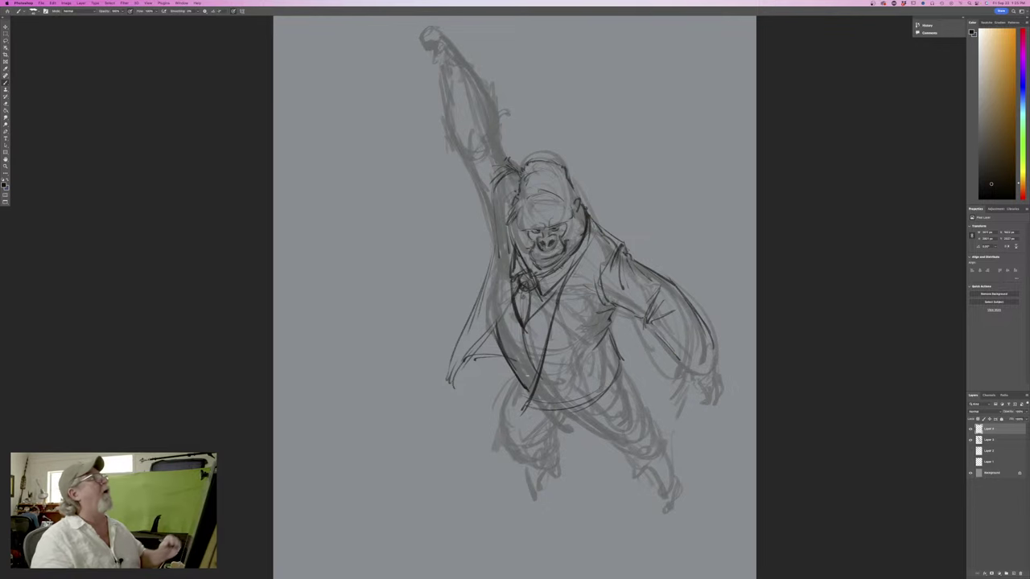
mouse_move(536, 335)
left_mouse_down()
mouse_move(524, 368)
mouse_move(532, 353)
mouse_move(535, 366)
left_mouse_up()
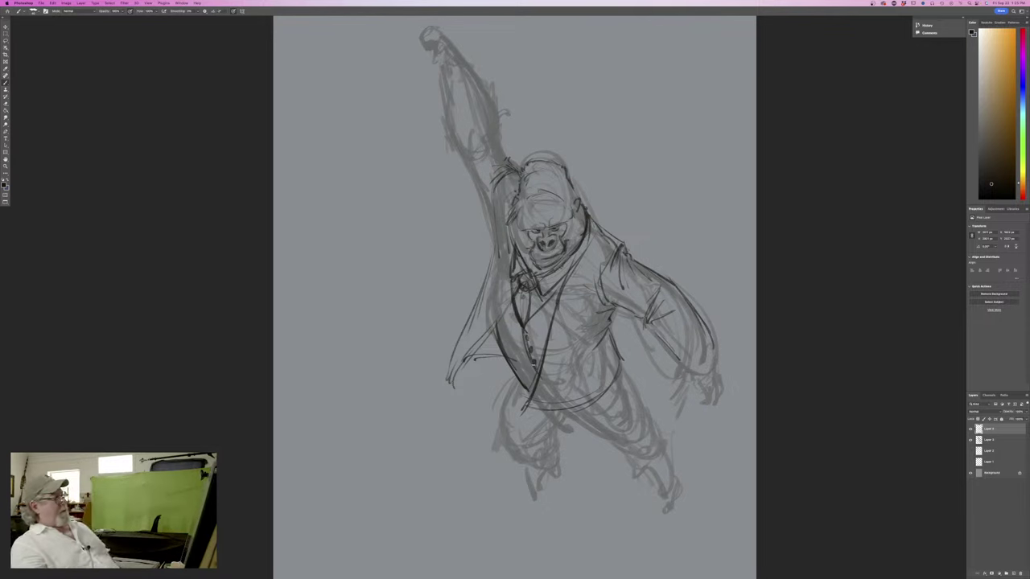
mouse_move(591, 342)
left_mouse_down()
mouse_move(573, 352)
mouse_move(575, 375)
mouse_move(621, 368)
mouse_move(568, 411)
left_mouse_up()
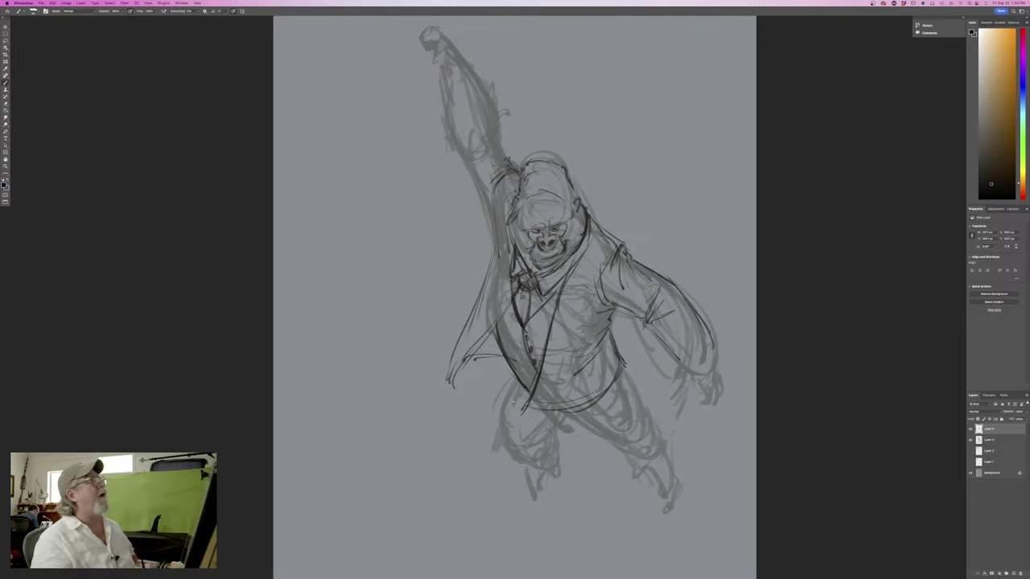
Draw the raised arm's jacket sleeve over the rough, with its head-side contour, angled cuff and outer forearm edge
left_click_drag(516, 382, 523, 390)
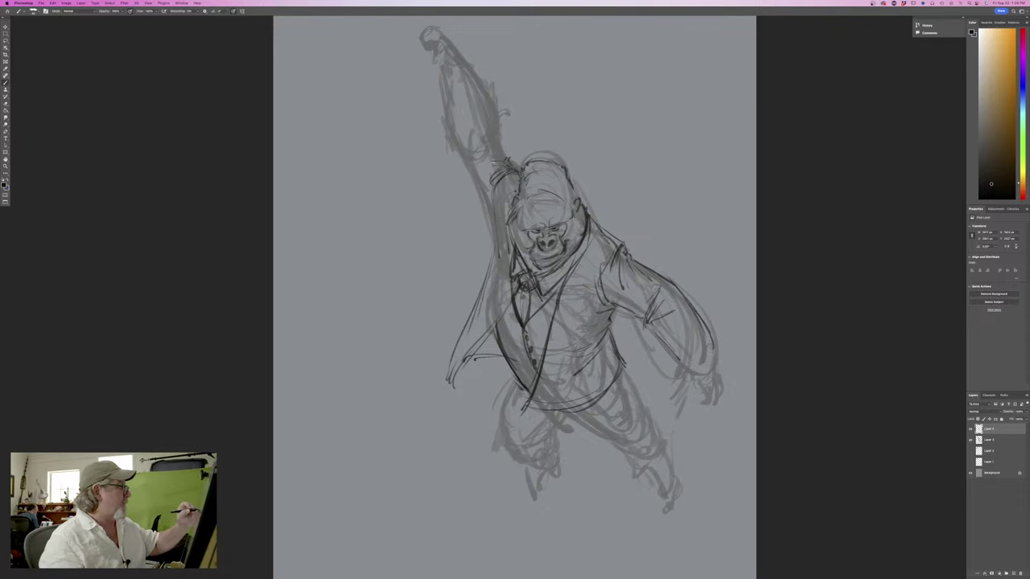
left_click_drag(507, 160, 496, 121)
left_click_drag(508, 162, 478, 74)
mouse_move(499, 124)
left_mouse_down()
mouse_move(452, 53)
mouse_move(463, 66)
mouse_move(430, 98)
mouse_move(441, 84)
left_mouse_up()
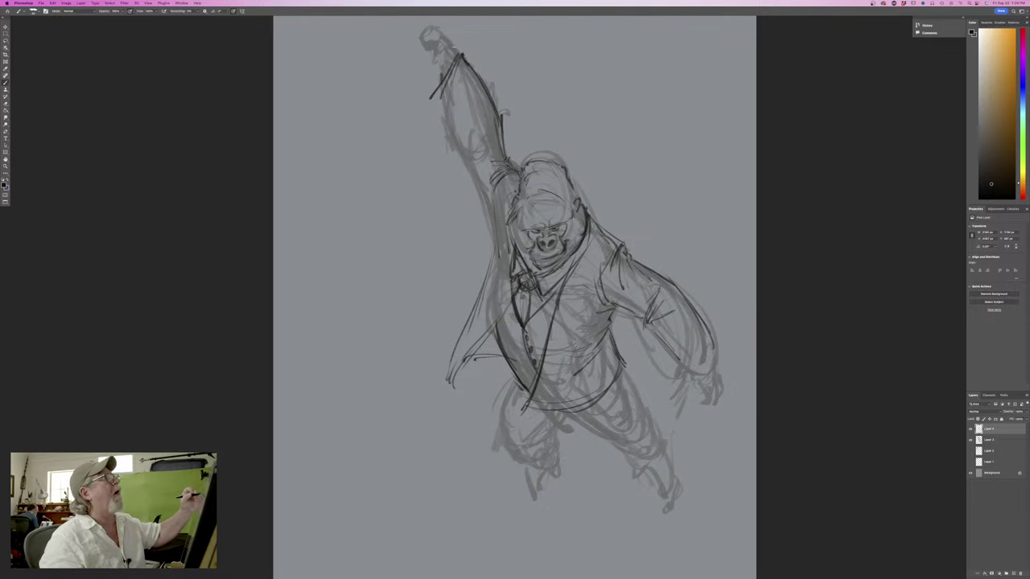
mouse_move(455, 49)
left_mouse_down()
mouse_move(439, 68)
mouse_move(438, 103)
mouse_move(483, 225)
left_mouse_up()
left_click_drag(450, 129, 483, 201)
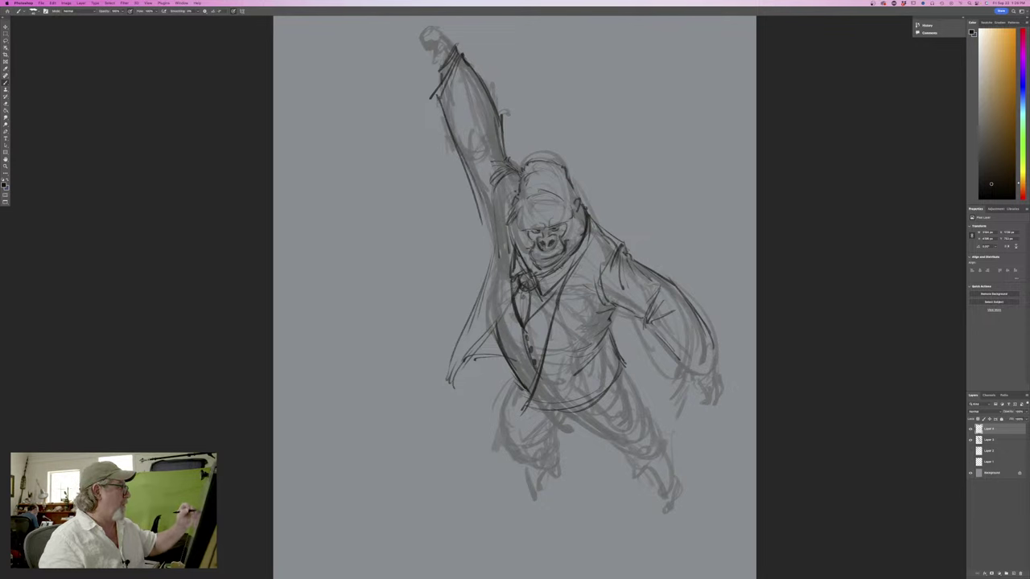
Extend the raised sleeve's outer edge down into the open jacket panel and shape the panel's pointed lower corner
left_click_drag(463, 165, 494, 253)
mouse_move(496, 201)
left_mouse_down()
mouse_move(494, 264)
mouse_move(449, 365)
left_mouse_up()
left_click_drag(461, 341, 446, 379)
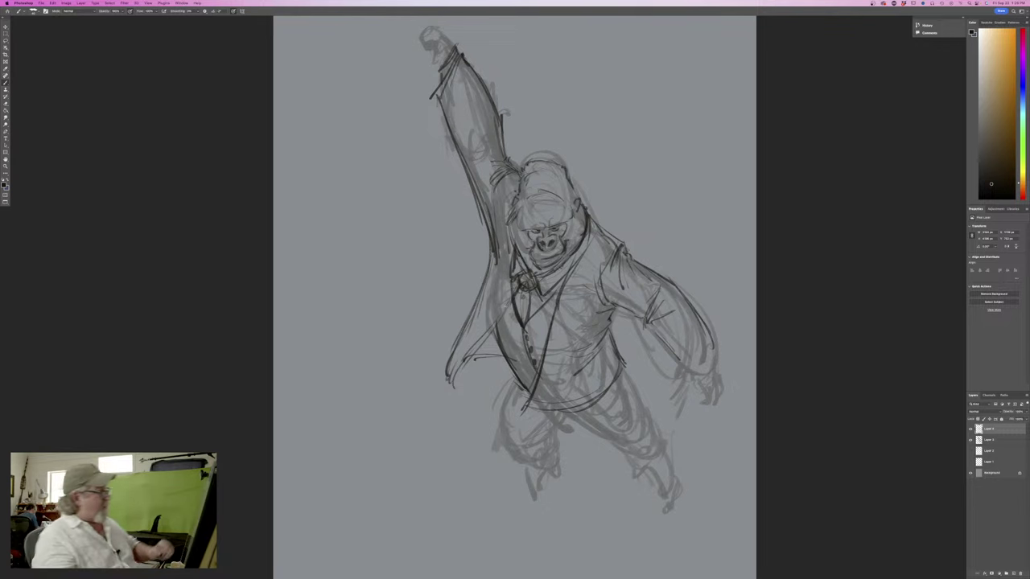
mouse_move(521, 273)
left_mouse_down()
mouse_move(513, 283)
mouse_move(541, 296)
left_mouse_up()
left_click_drag(520, 259, 526, 269)
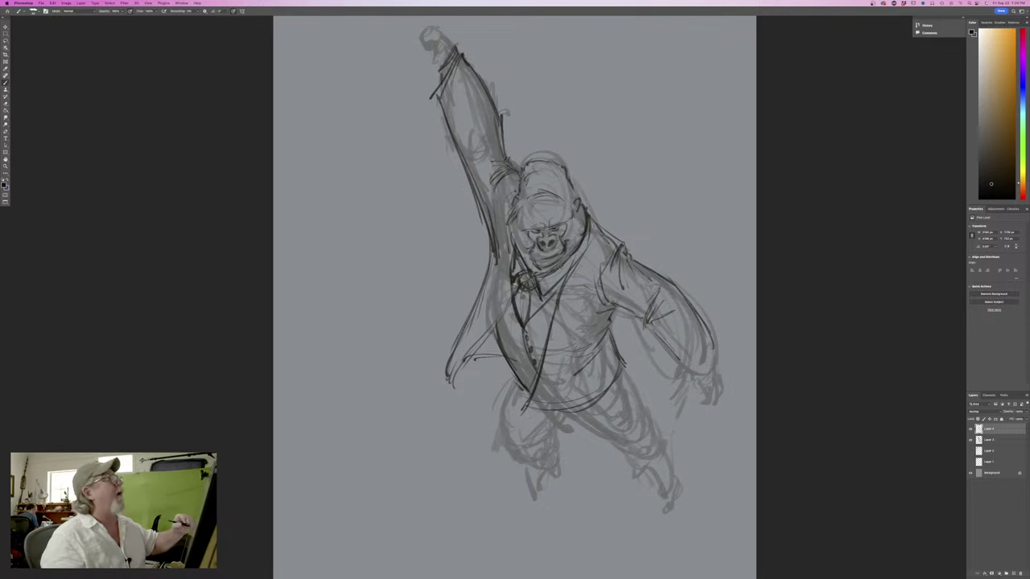
left_click_drag(505, 309, 450, 382)
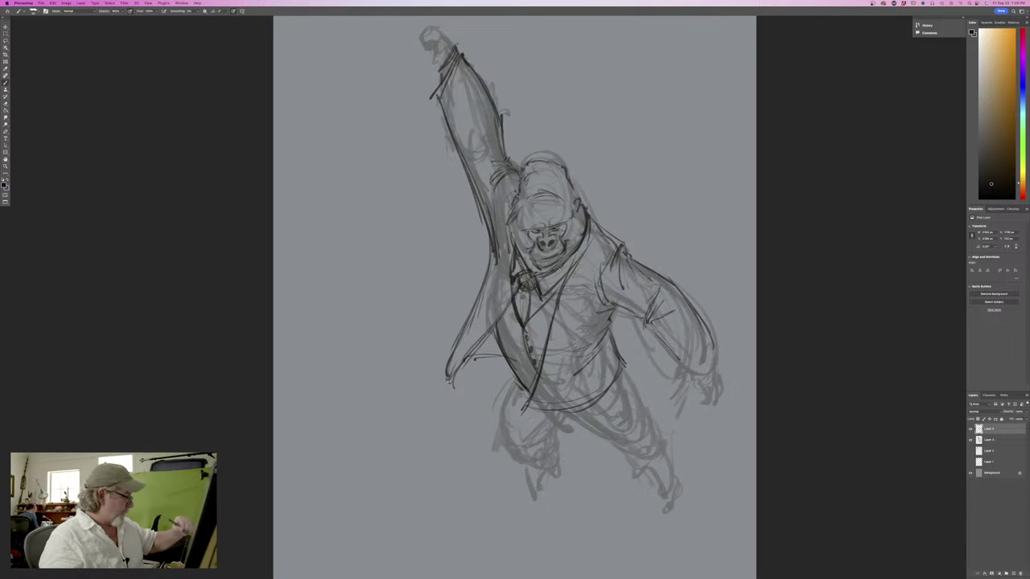
left_click_drag(484, 333, 447, 401)
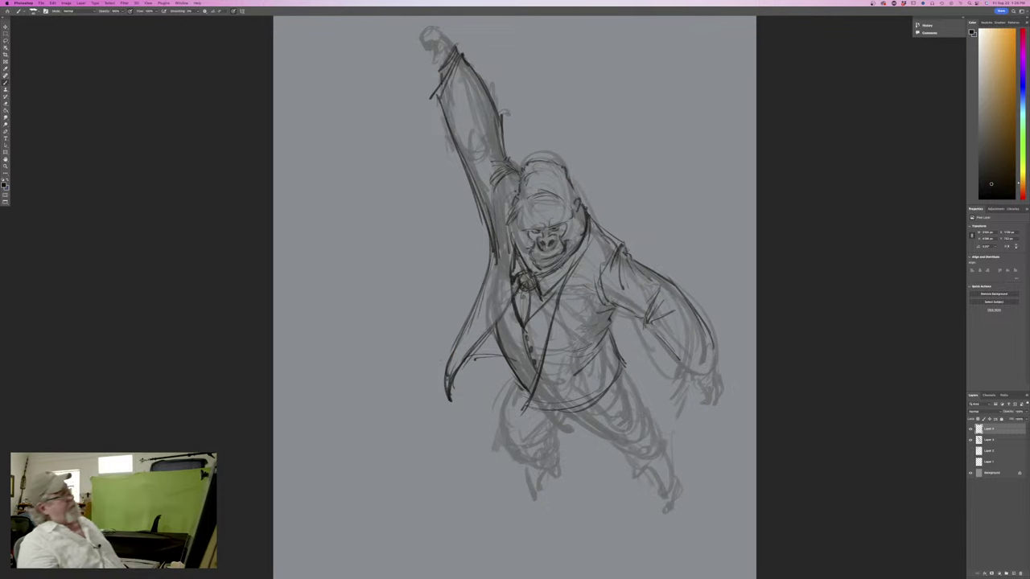
Add creases at the lowered arm's shoulder and draw both trouser legs over the rough down to the knee area
left_click_drag(601, 228, 623, 245)
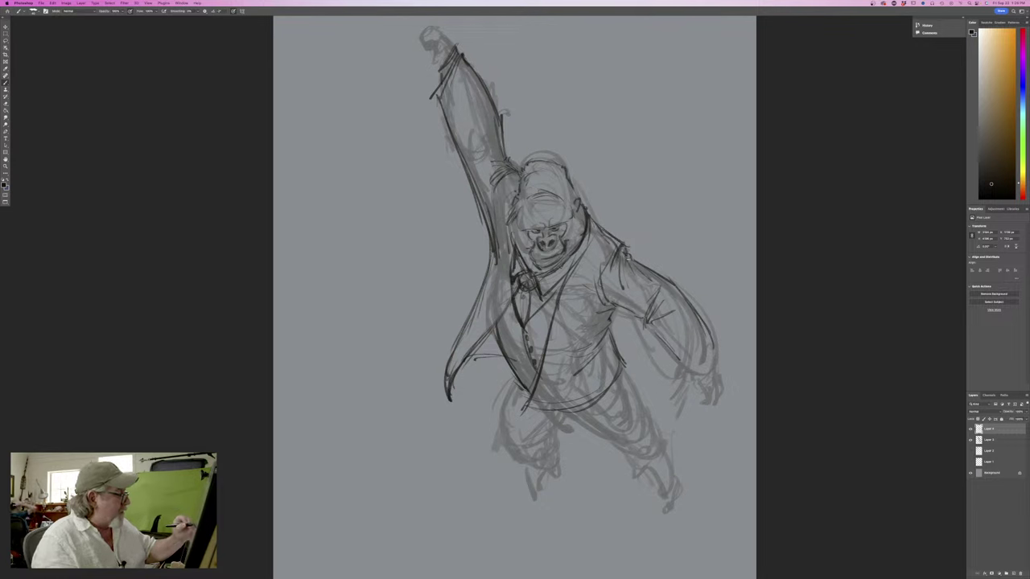
left_click_drag(631, 266, 642, 292)
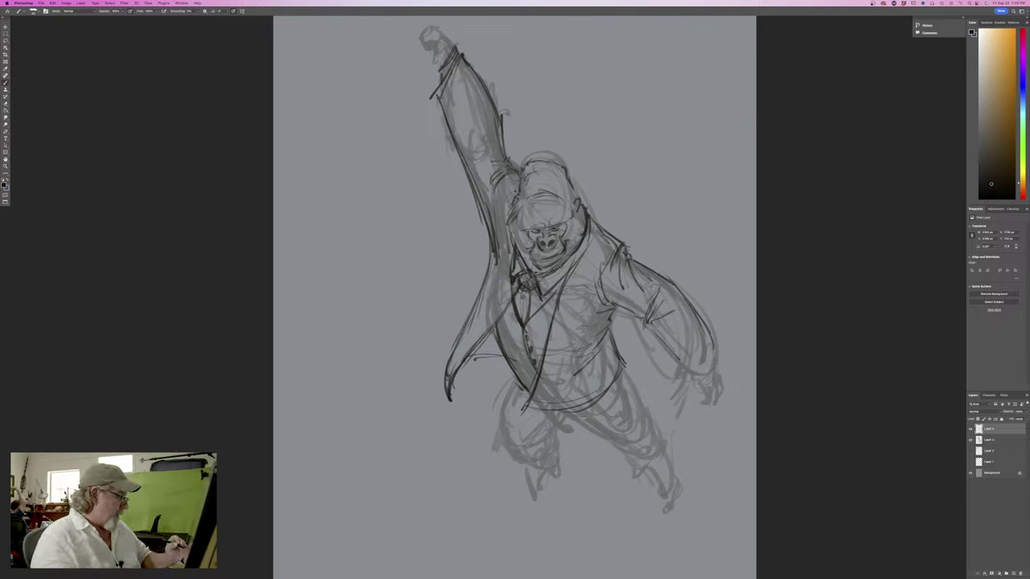
left_click_drag(584, 418, 625, 440)
left_click_drag(623, 368, 644, 435)
left_click_drag(639, 399, 655, 451)
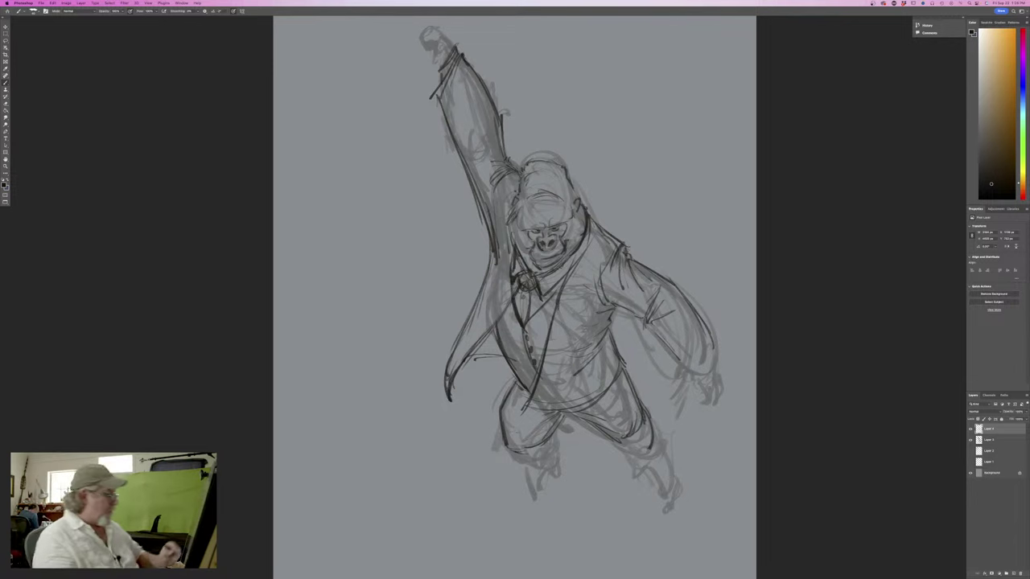
mouse_move(525, 452)
left_mouse_down()
mouse_move(555, 451)
mouse_move(529, 462)
mouse_move(514, 454)
left_mouse_up()
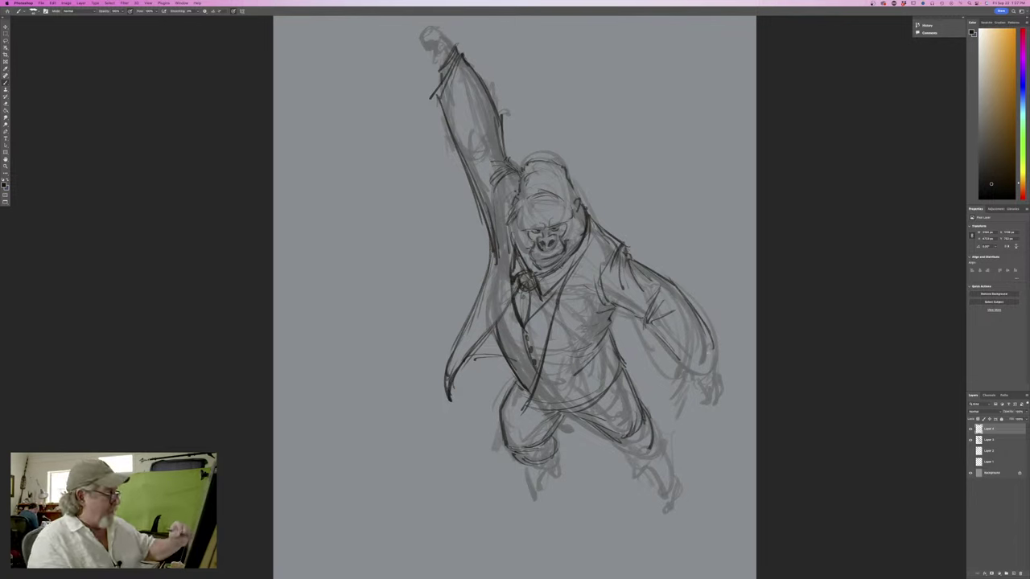
Draw the lowered sleeve's cuff at the wrist and add folds inside the raised sleeve
mouse_move(697, 317)
left_mouse_down()
mouse_move(713, 351)
mouse_move(691, 375)
mouse_move(681, 363)
left_mouse_up()
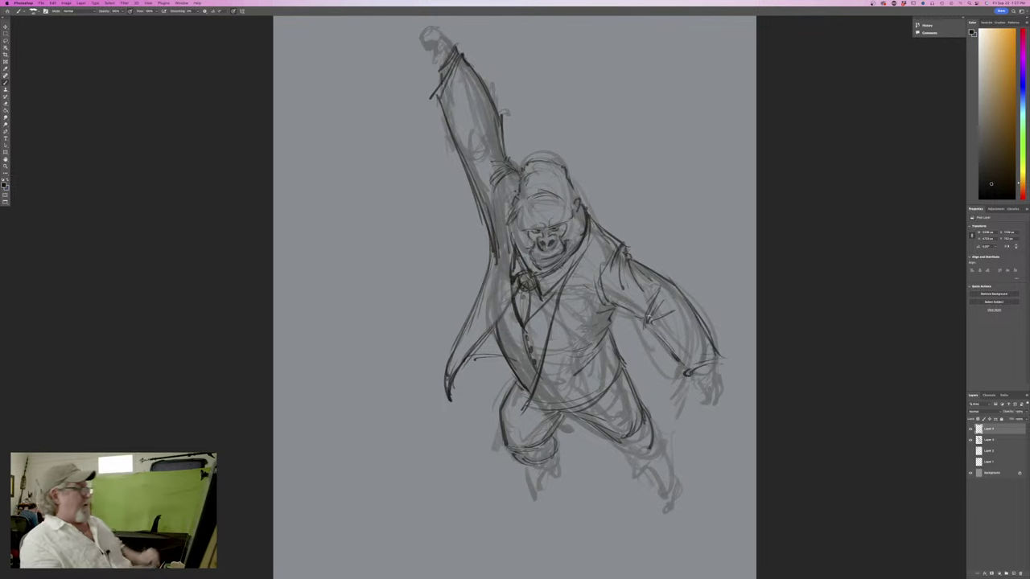
left_click_drag(470, 130, 483, 198)
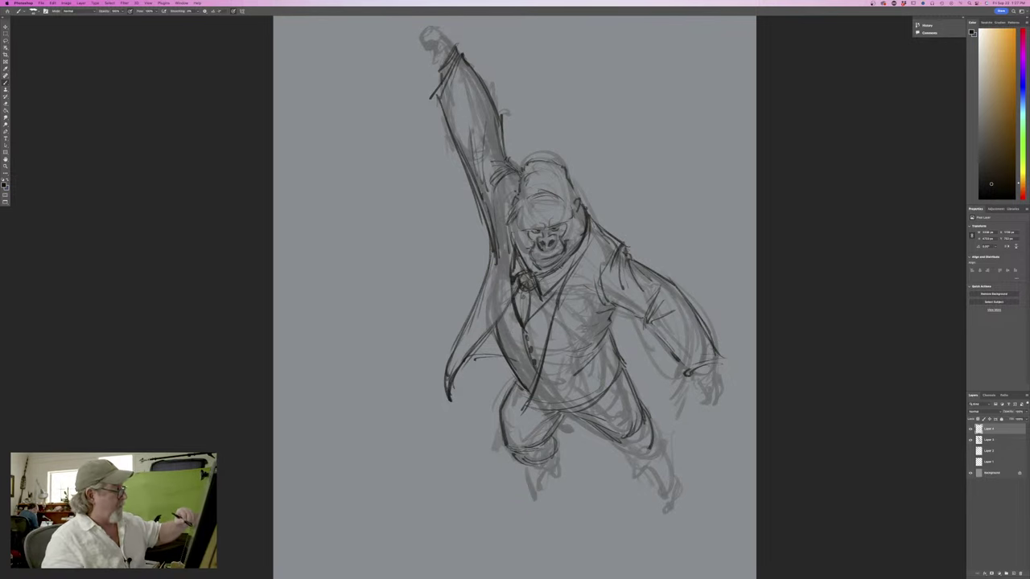
Draw the jacket's notched lapel across the chest and strengthen the opposite front edge and the vest neckline around the tie
left_click_drag(591, 275, 557, 315)
left_click_drag(595, 246, 586, 256)
left_click_drag(597, 221, 544, 367)
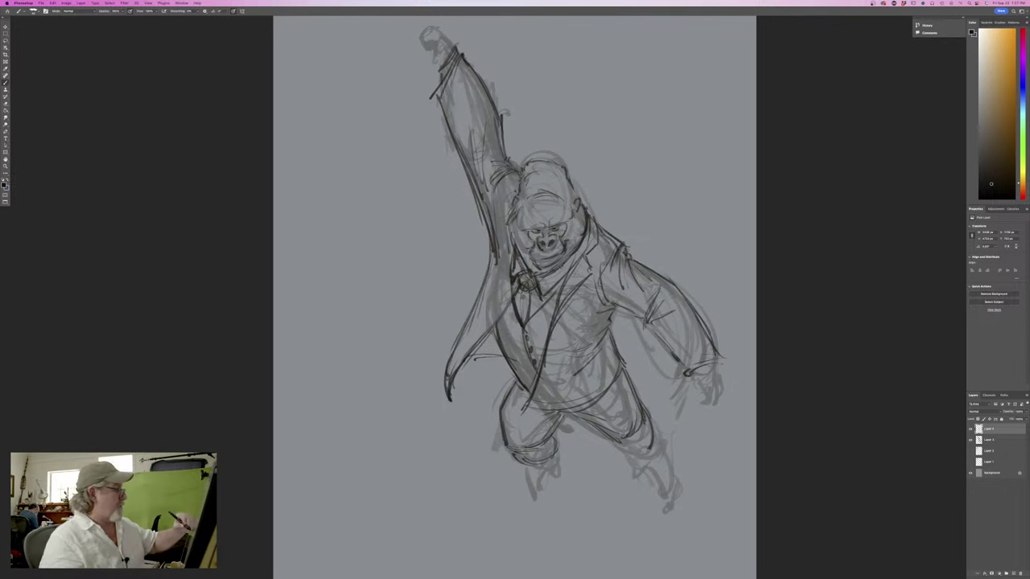
mouse_move(506, 283)
left_mouse_down()
mouse_move(492, 329)
mouse_move(503, 314)
left_mouse_up()
mouse_move(507, 264)
left_mouse_down()
mouse_move(506, 283)
mouse_move(504, 239)
mouse_move(499, 308)
left_mouse_up()
left_click_drag(501, 307, 485, 332)
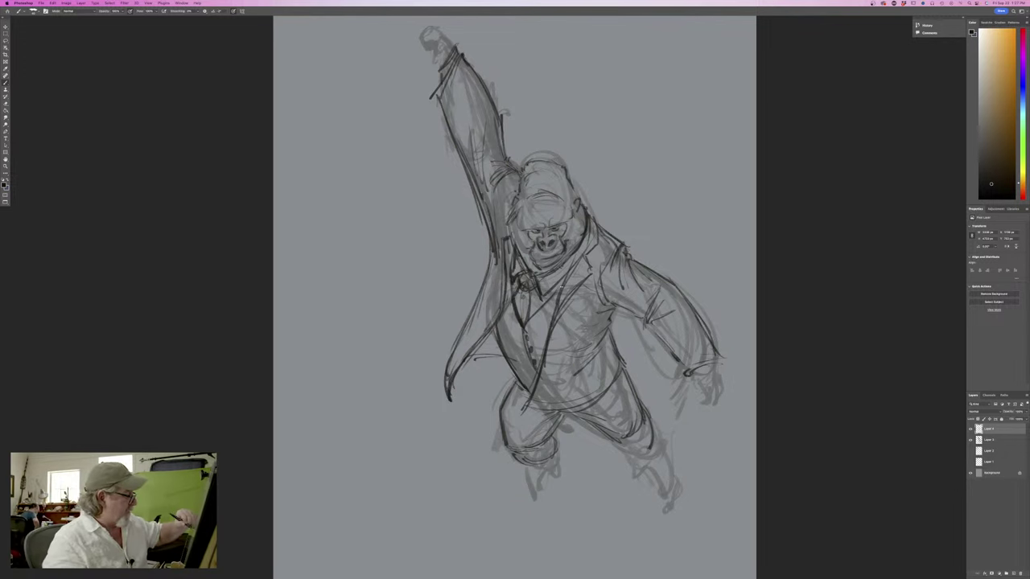
left_click_drag(541, 306, 529, 319)
left_click_drag(534, 278, 541, 293)
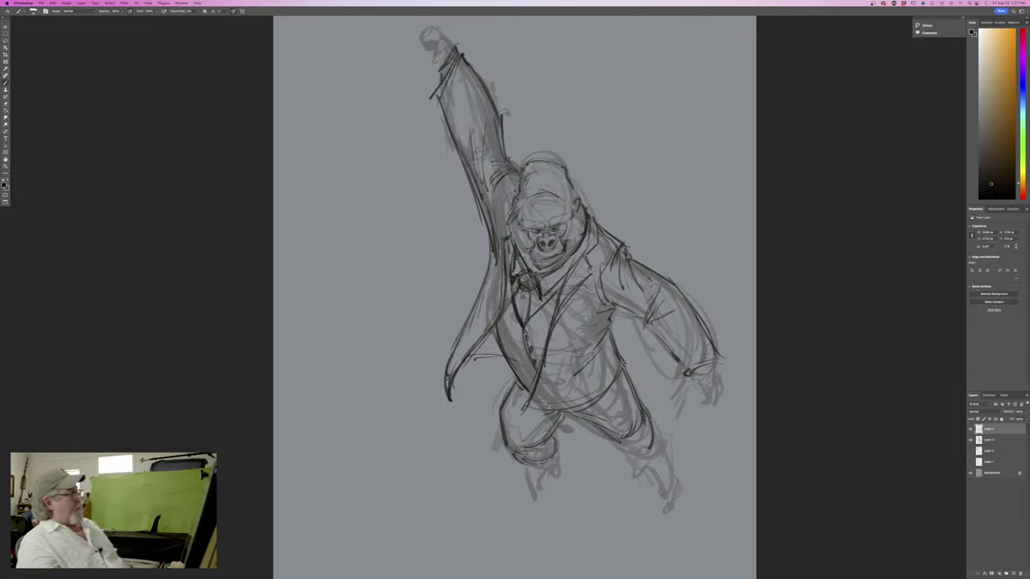
Strengthen the contour beside the face and draw the armhole seam and folds beneath the raised shoulder
left_click_drag(518, 192, 507, 245)
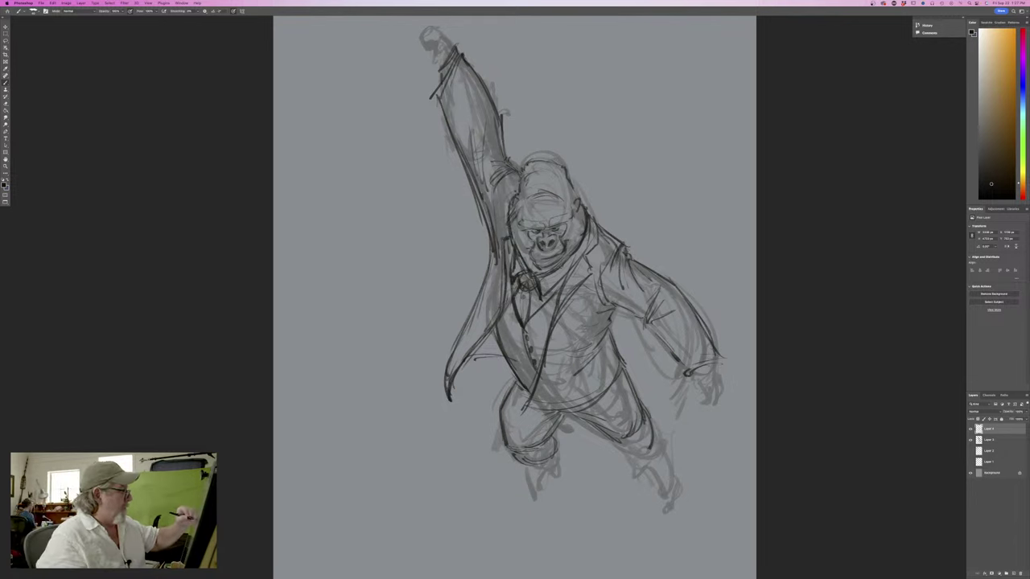
left_click_drag(588, 223, 587, 237)
mouse_move(517, 190)
left_mouse_down()
mouse_move(504, 215)
mouse_move(494, 193)
left_mouse_up()
left_click_drag(511, 159, 493, 258)
left_click_drag(492, 200, 485, 247)
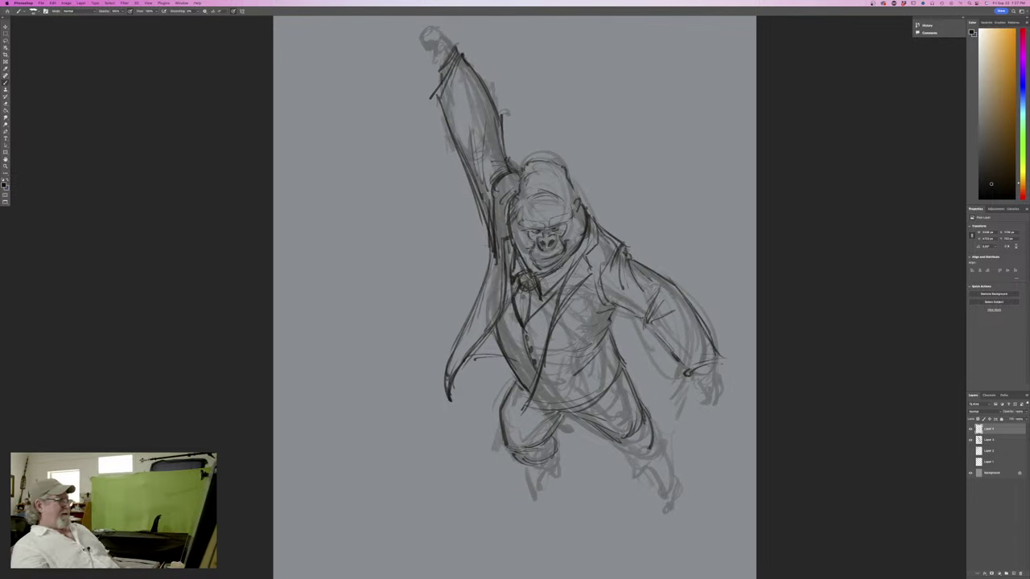
Darken the jacket's curved hem and side along the hip, and draw the foot of the bent leg
mouse_move(541, 381)
left_mouse_down()
mouse_move(521, 414)
mouse_move(609, 393)
mouse_move(619, 368)
left_mouse_up()
left_click_drag(609, 324, 618, 404)
left_click_drag(638, 362, 623, 427)
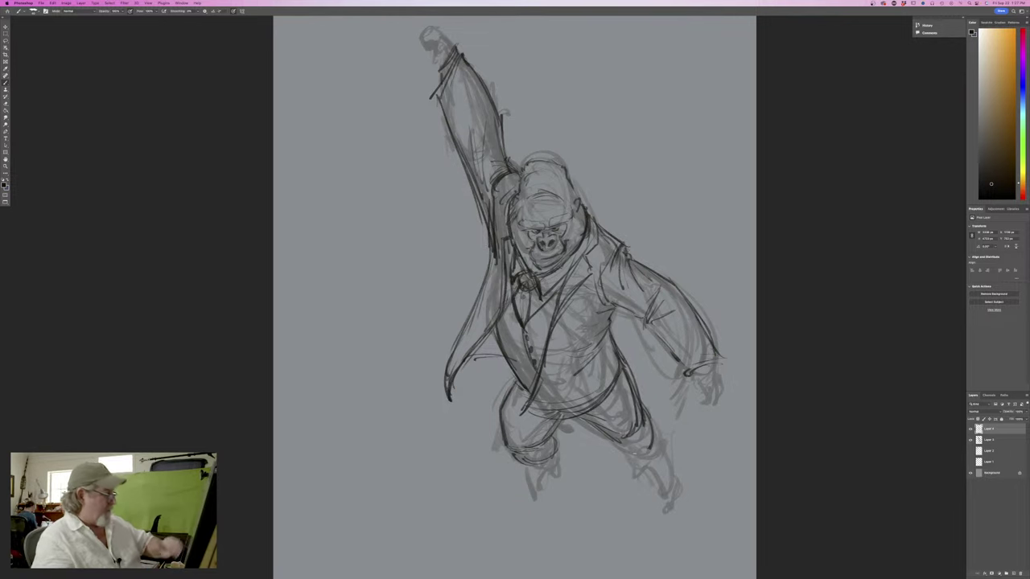
mouse_move(521, 449)
left_mouse_down()
mouse_move(544, 444)
mouse_move(555, 480)
mouse_move(541, 477)
mouse_move(536, 500)
mouse_move(523, 493)
left_mouse_up()
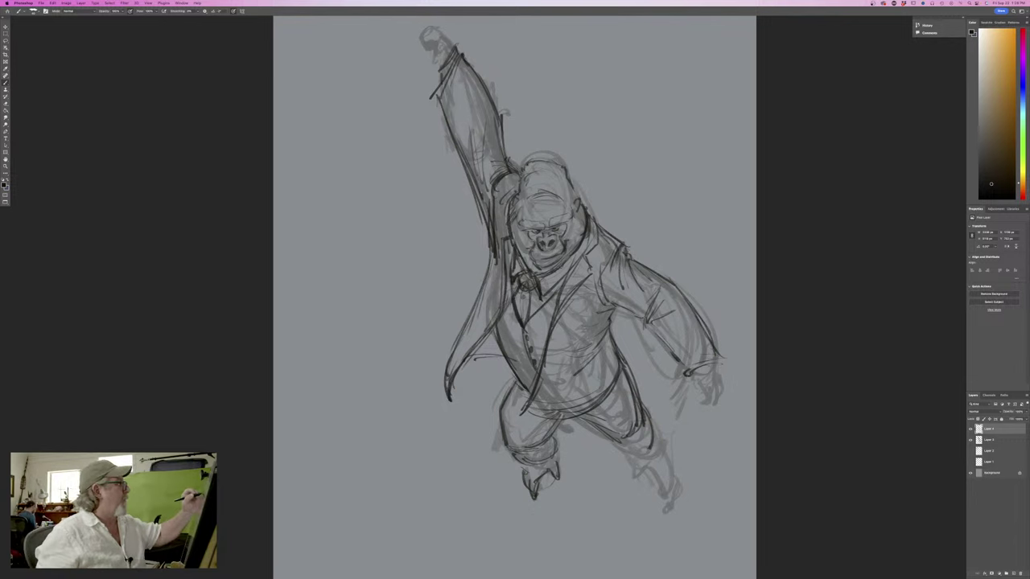
Draw the raised hand with its fingers and add loose curling marks on both sides of it
left_click_drag(432, 29, 451, 45)
mouse_move(428, 27)
left_mouse_down()
mouse_move(447, 47)
mouse_move(427, 58)
mouse_move(435, 62)
mouse_move(412, 35)
mouse_move(400, 52)
mouse_move(375, 50)
mouse_move(394, 97)
left_mouse_up()
left_click_drag(378, 56, 393, 94)
left_click_drag(364, 85, 356, 118)
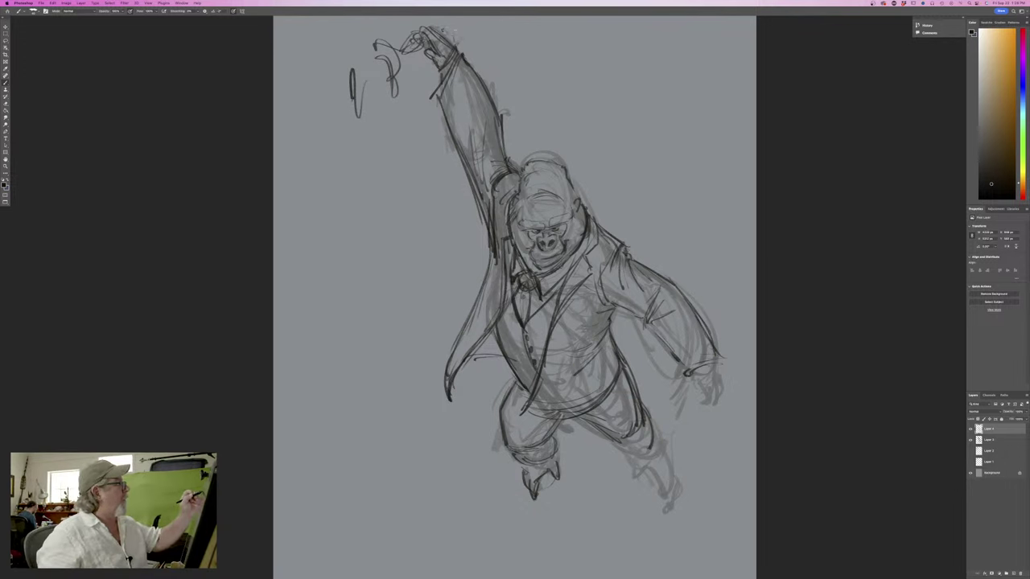
mouse_move(444, 40)
left_mouse_down()
mouse_move(512, 29)
mouse_move(502, 47)
mouse_move(472, 37)
mouse_move(468, 47)
left_mouse_up()
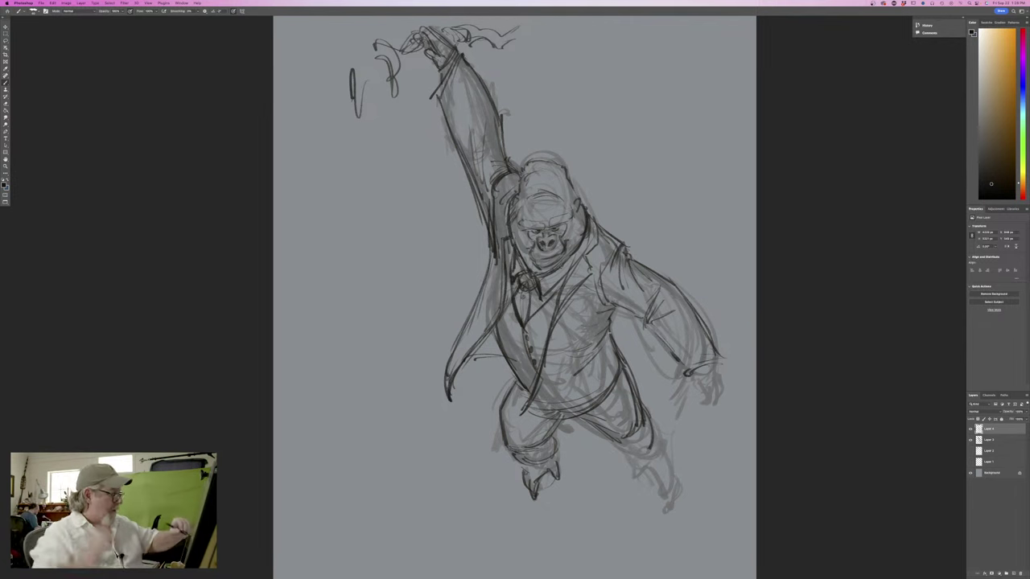
Add waist creases and a front button to the jacket, and reinforce its curved lower hem
left_click_drag(608, 330, 593, 352)
mouse_move(607, 339)
left_mouse_down()
mouse_move(600, 355)
mouse_move(584, 338)
mouse_move(590, 326)
left_mouse_up()
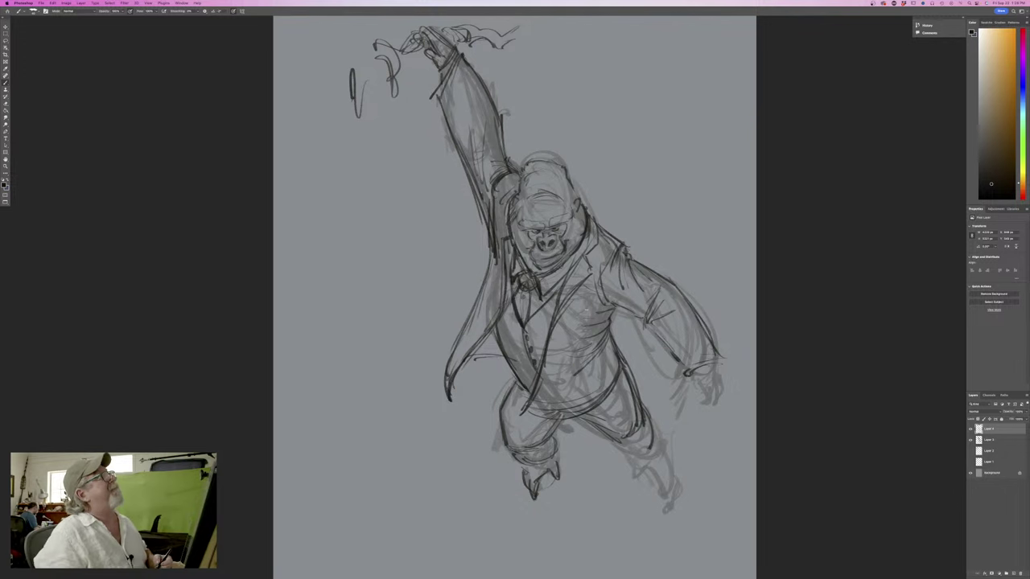
left_click_drag(550, 348, 556, 354)
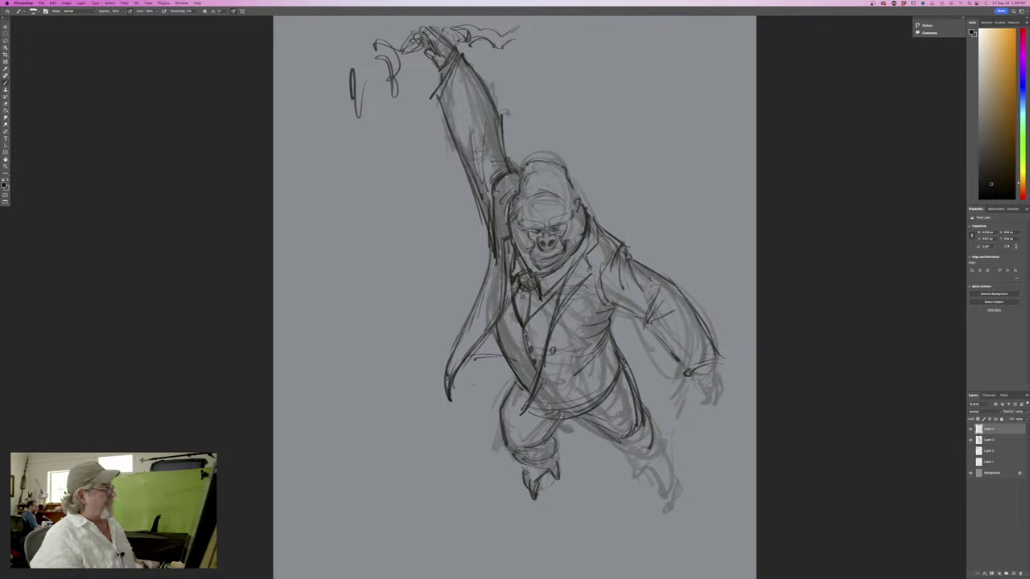
left_click_drag(523, 208, 518, 231)
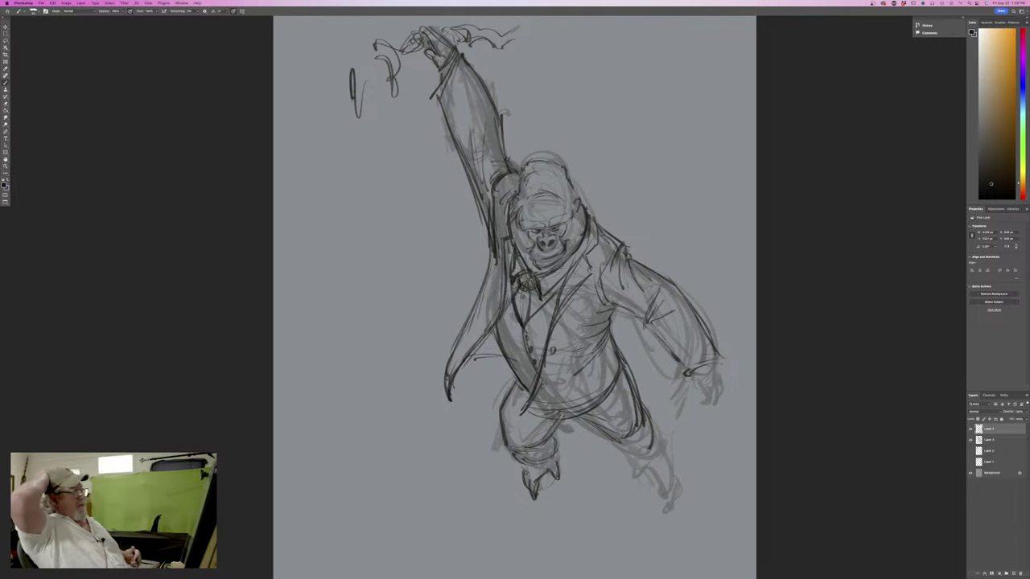
mouse_move(603, 394)
left_mouse_down()
mouse_move(578, 414)
mouse_move(525, 414)
left_mouse_up()
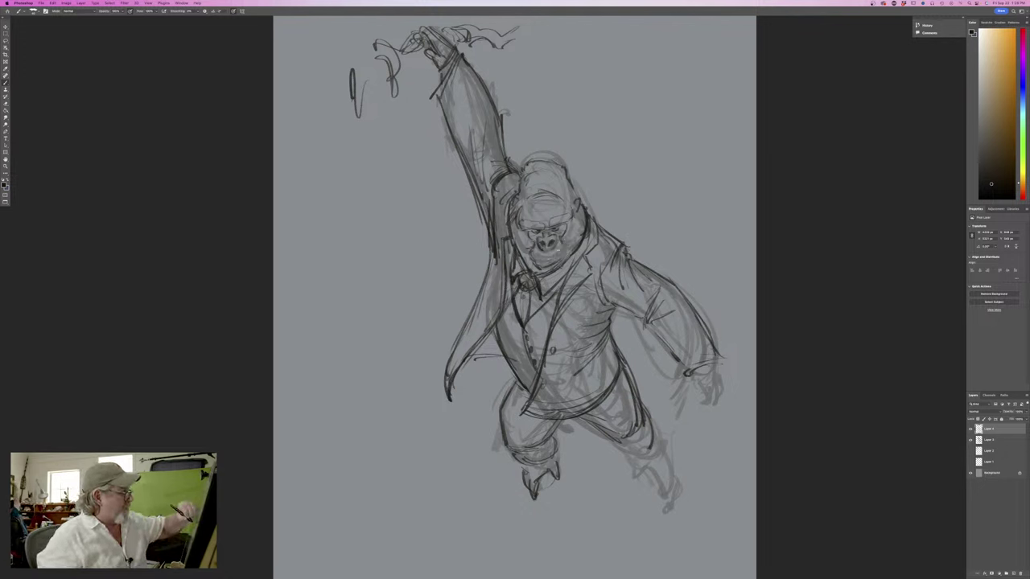
Redraw the gorilla's mouth and chin, and darken the sides of the face, the ear area and the head's crown
left_click_drag(537, 258, 557, 256)
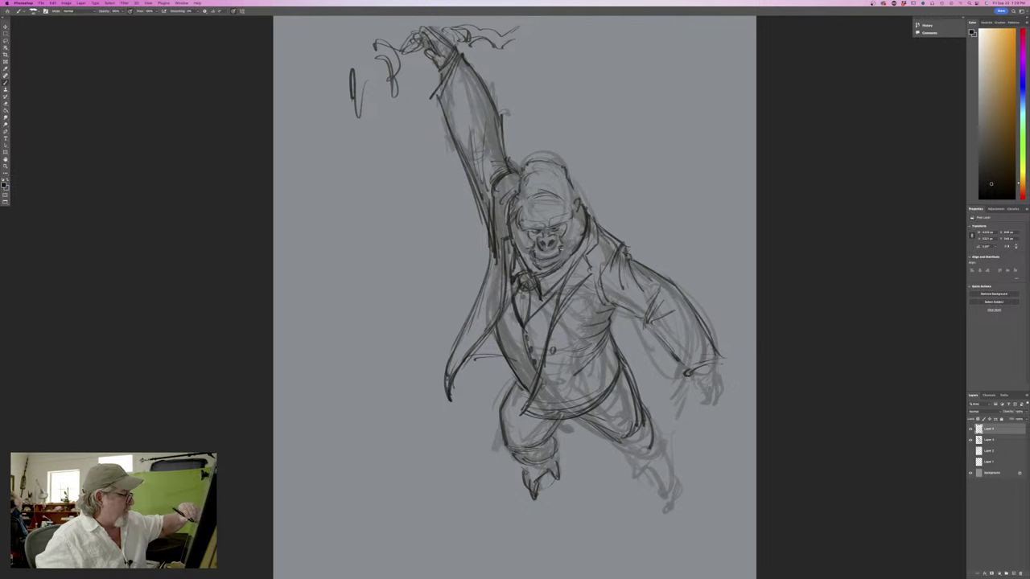
left_click_drag(547, 265, 562, 259)
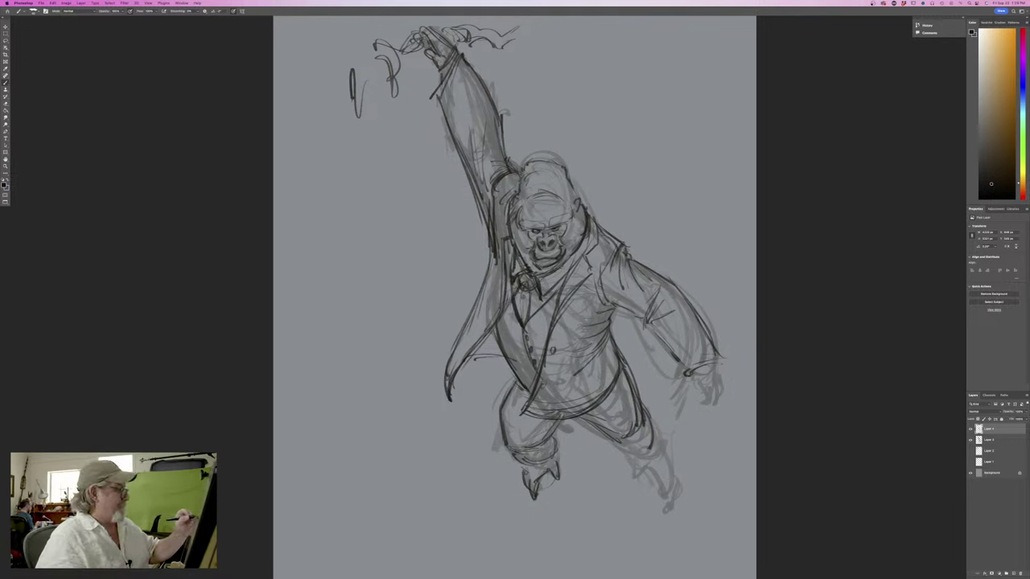
mouse_move(578, 206)
left_mouse_down()
mouse_move(585, 225)
mouse_move(568, 253)
left_mouse_up()
mouse_move(518, 200)
left_mouse_down()
mouse_move(510, 246)
mouse_move(525, 269)
left_mouse_up()
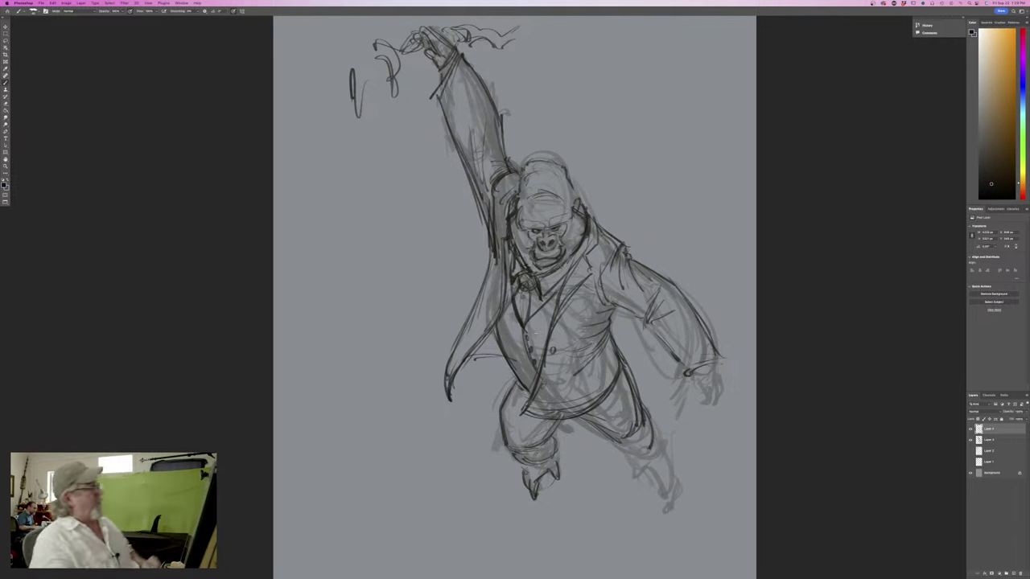
left_click_drag(575, 189, 584, 211)
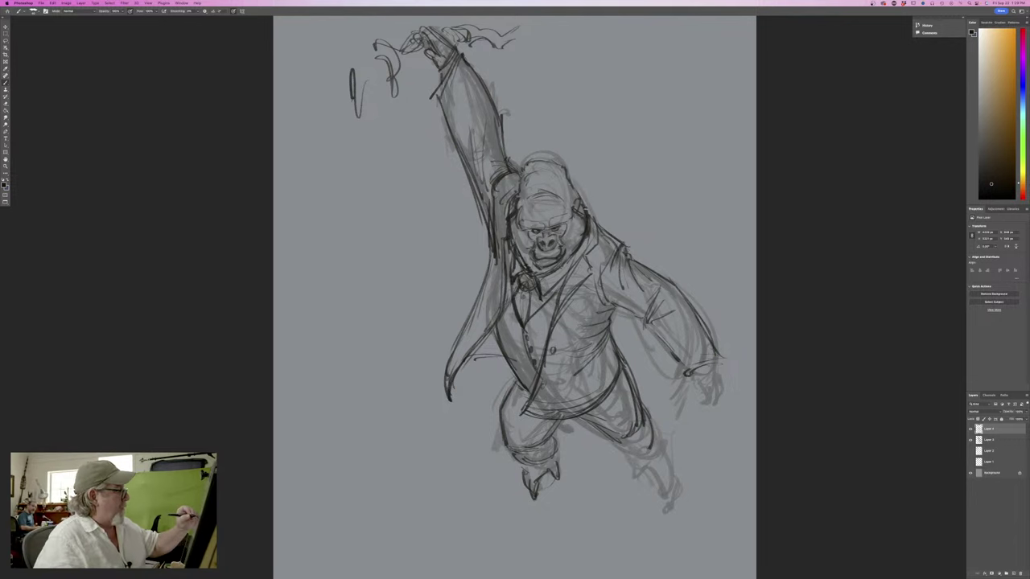
mouse_move(564, 171)
left_mouse_down()
mouse_move(572, 185)
mouse_move(529, 161)
mouse_move(507, 235)
left_mouse_up()
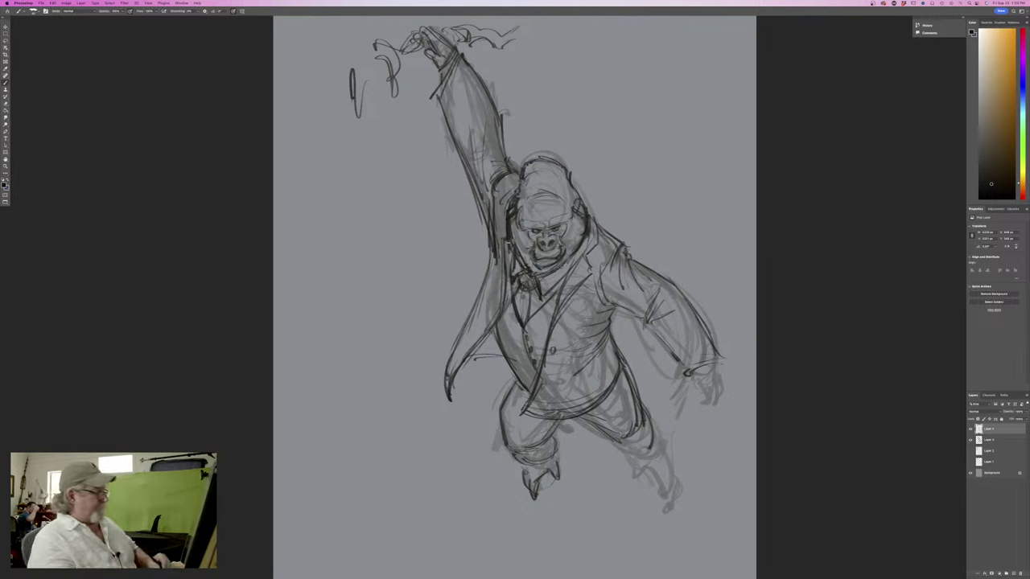
Draw the outstretched leg's lower trouser edge and foot, and the lowered hand with its wrist and fingers
mouse_move(649, 407)
left_mouse_down()
mouse_move(658, 453)
mouse_move(621, 457)
mouse_move(660, 465)
mouse_move(636, 475)
mouse_move(669, 490)
mouse_move(677, 470)
left_mouse_up()
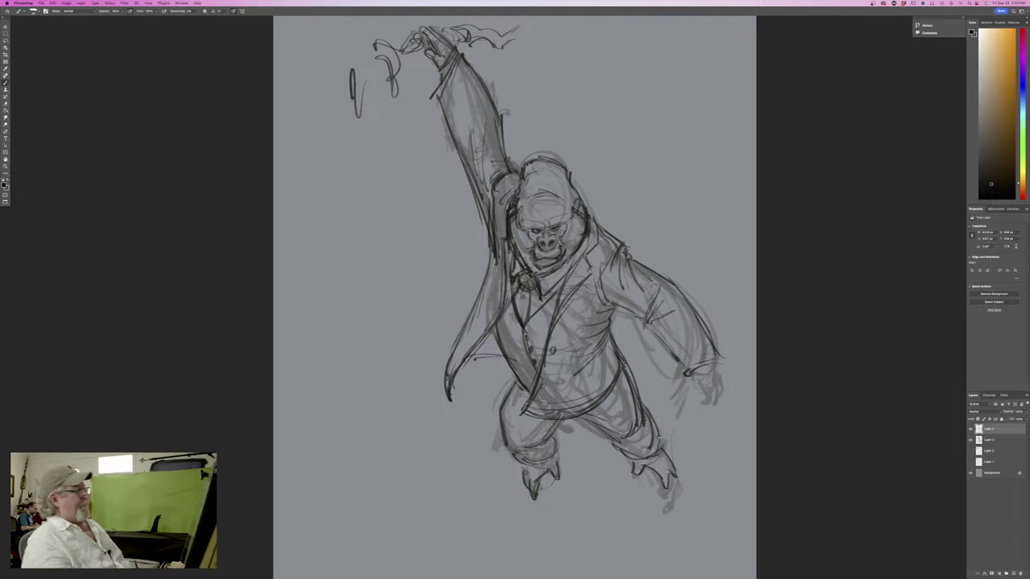
mouse_move(722, 374)
left_mouse_down()
mouse_move(723, 392)
mouse_move(713, 375)
mouse_move(724, 374)
left_mouse_up()
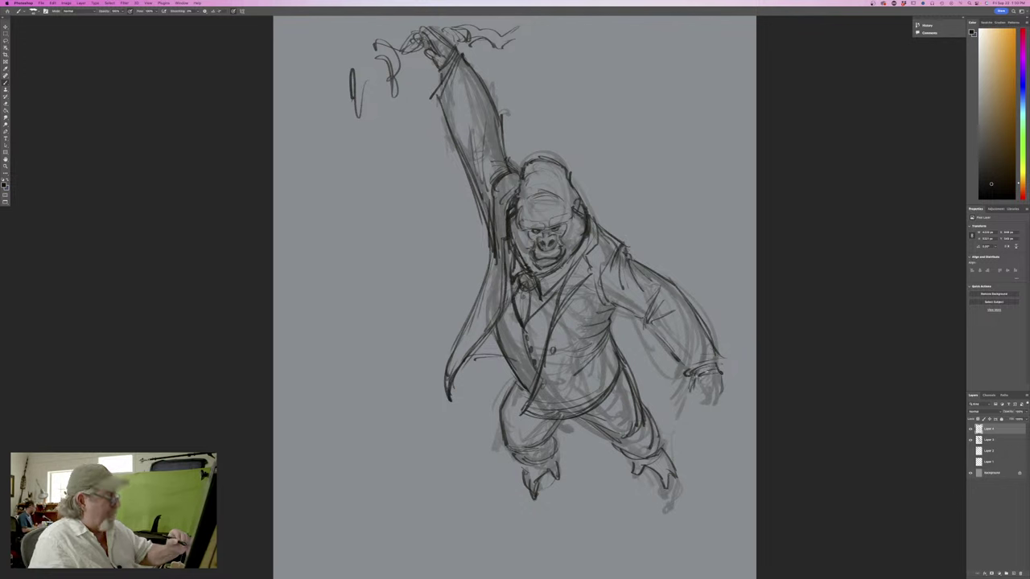
mouse_move(713, 375)
left_mouse_down()
mouse_move(739, 372)
mouse_move(734, 387)
left_mouse_up()
mouse_move(709, 377)
left_mouse_down()
mouse_move(720, 382)
mouse_move(690, 399)
mouse_move(707, 420)
mouse_move(723, 409)
mouse_move(713, 428)
left_mouse_up()
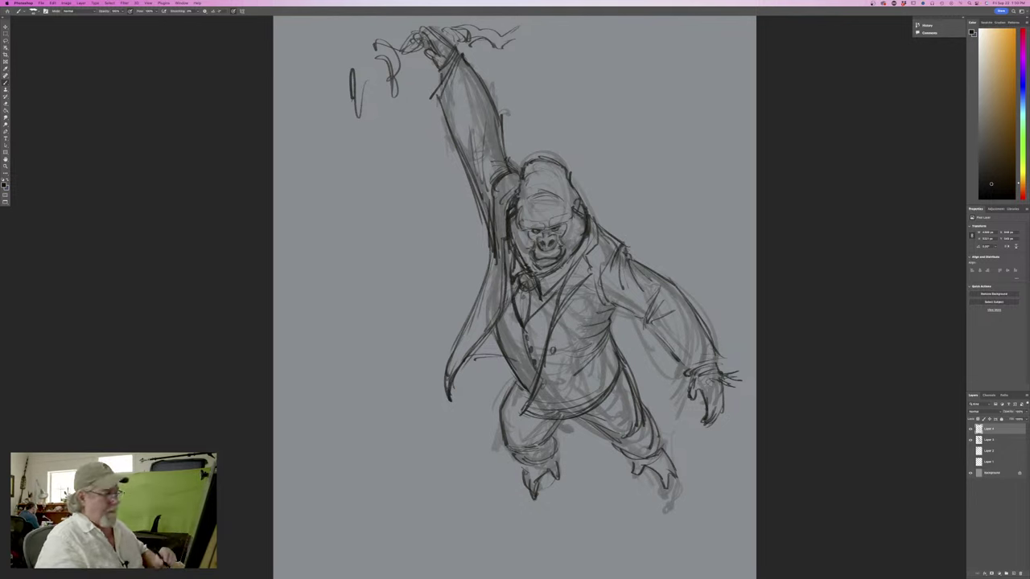
Fade the rough layer further, and add short hair strokes above the gorilla's forehead and darker brow lines on the line layer
left_click(994, 440)
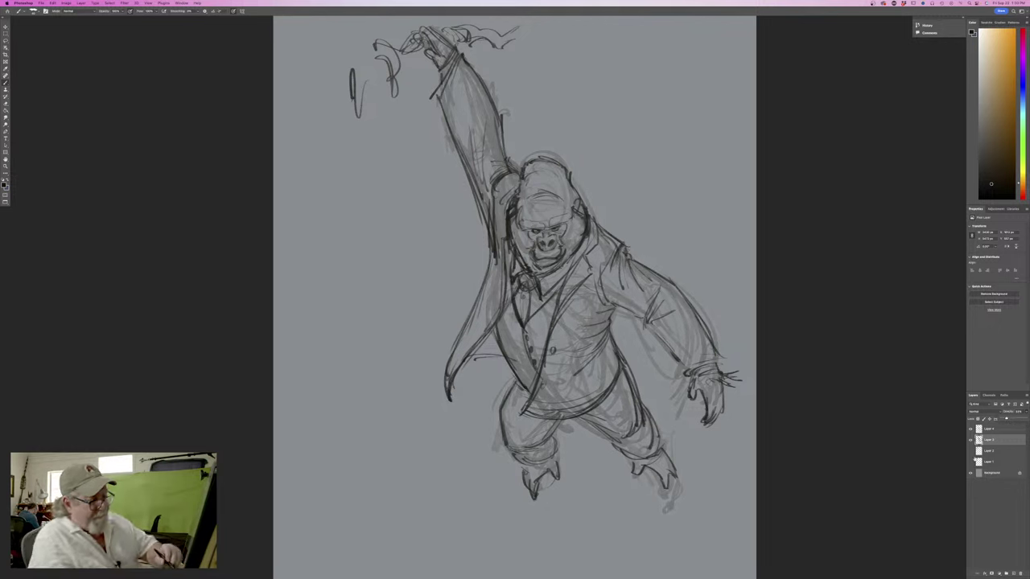
left_click(986, 430)
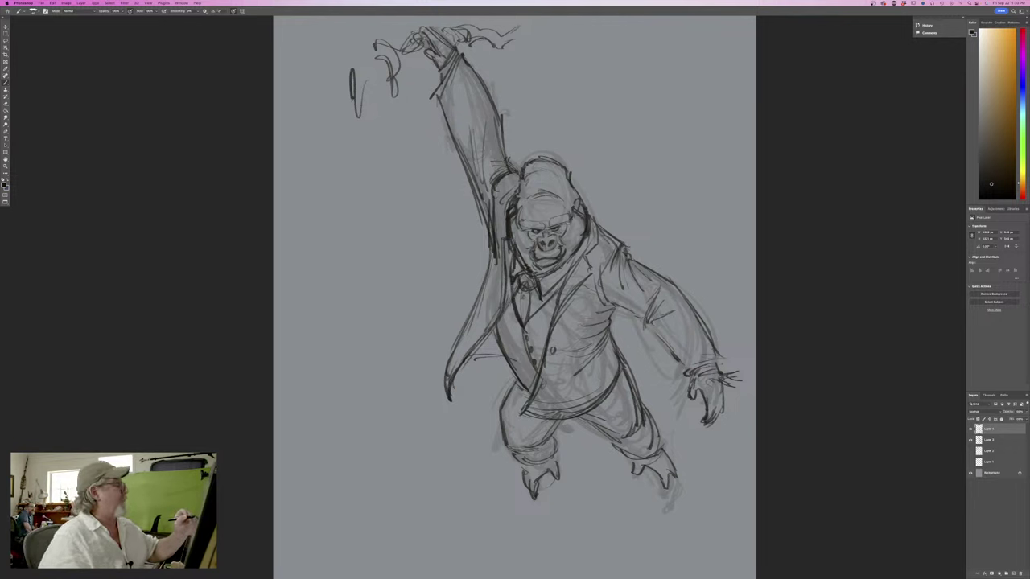
mouse_move(544, 220)
left_mouse_down()
mouse_move(562, 215)
mouse_move(565, 199)
mouse_move(540, 188)
left_mouse_up()
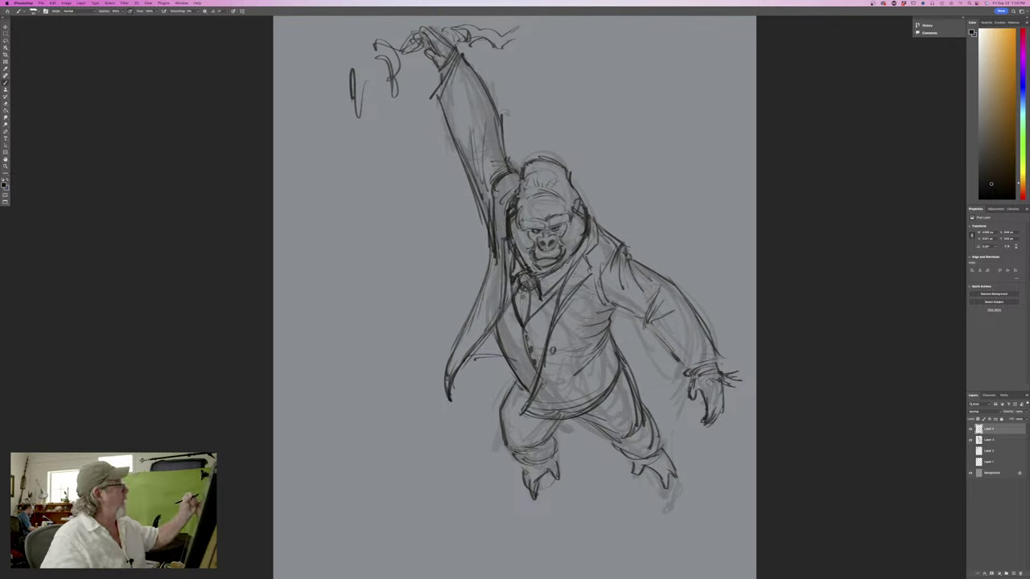
mouse_move(557, 229)
left_mouse_down()
mouse_move(568, 223)
mouse_move(524, 233)
left_mouse_up()
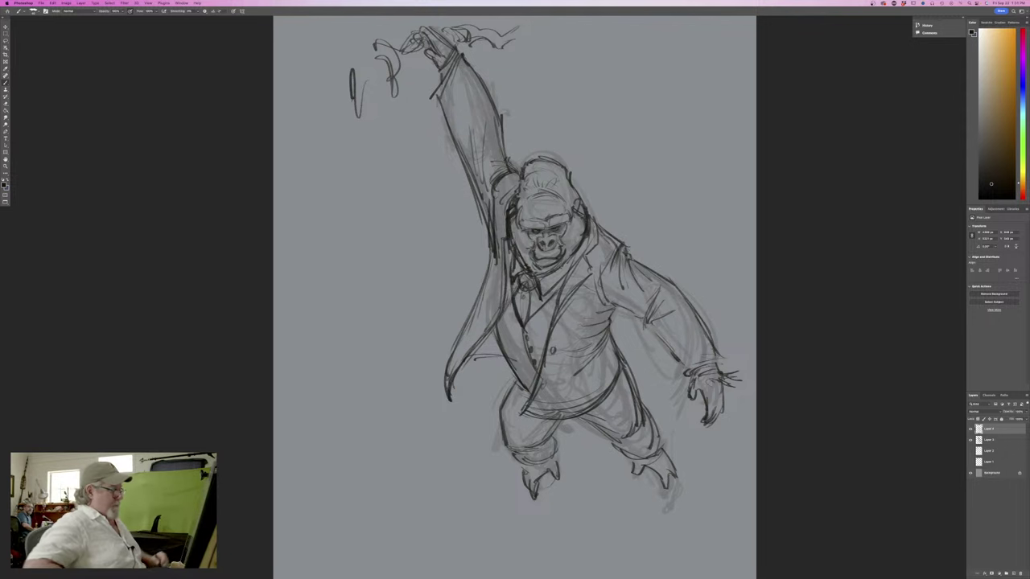
Redraw the open jacket's tail so it flares outward to a pointed tip, replacing the drooping end, and join its underside to the waist
left_click_drag(486, 290, 447, 348)
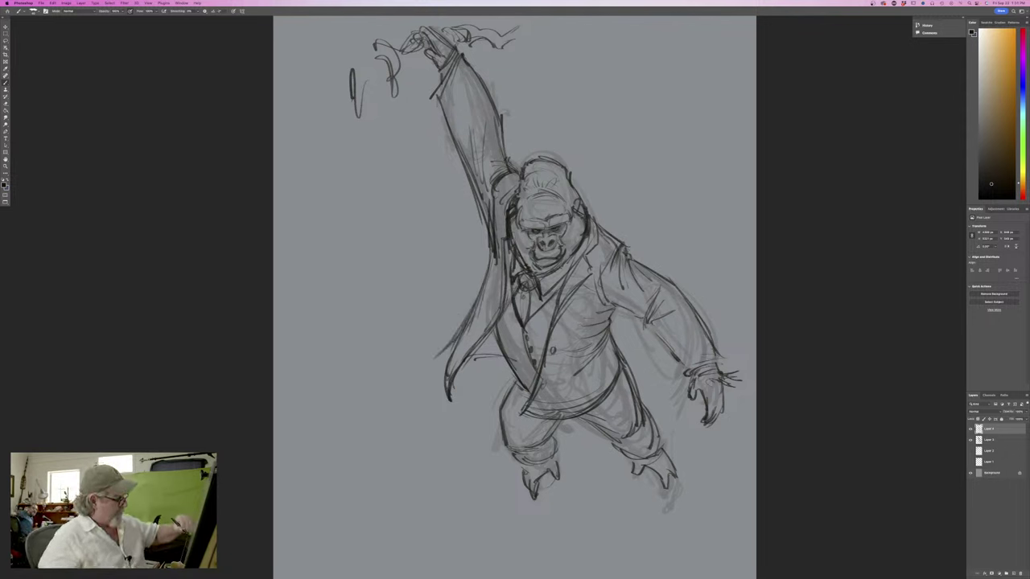
left_click_drag(443, 351, 418, 368)
left_click_drag(464, 359, 420, 371)
key("ctrl+z")
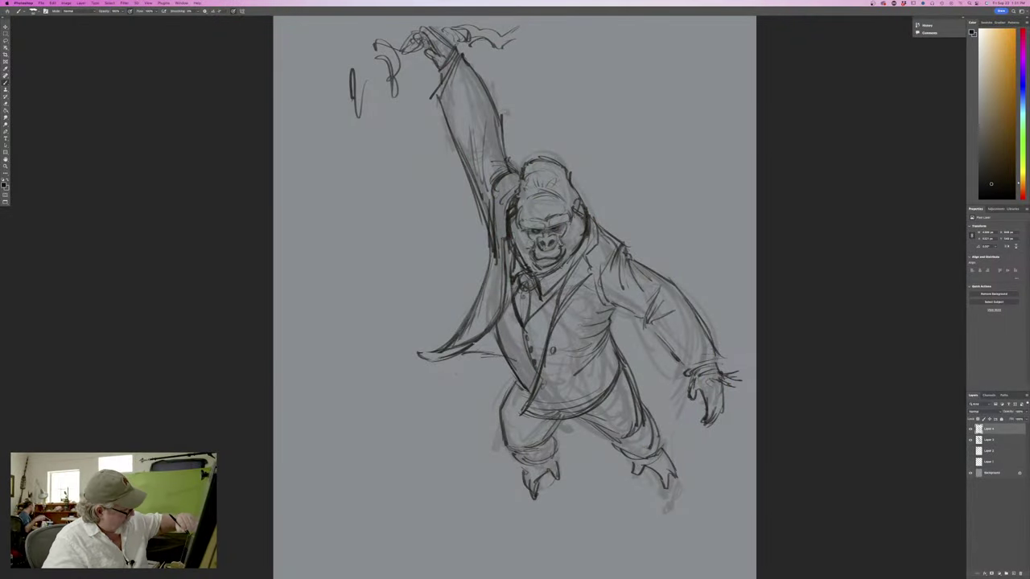
mouse_move(428, 359)
left_mouse_down()
mouse_move(459, 350)
mouse_move(433, 352)
left_mouse_up()
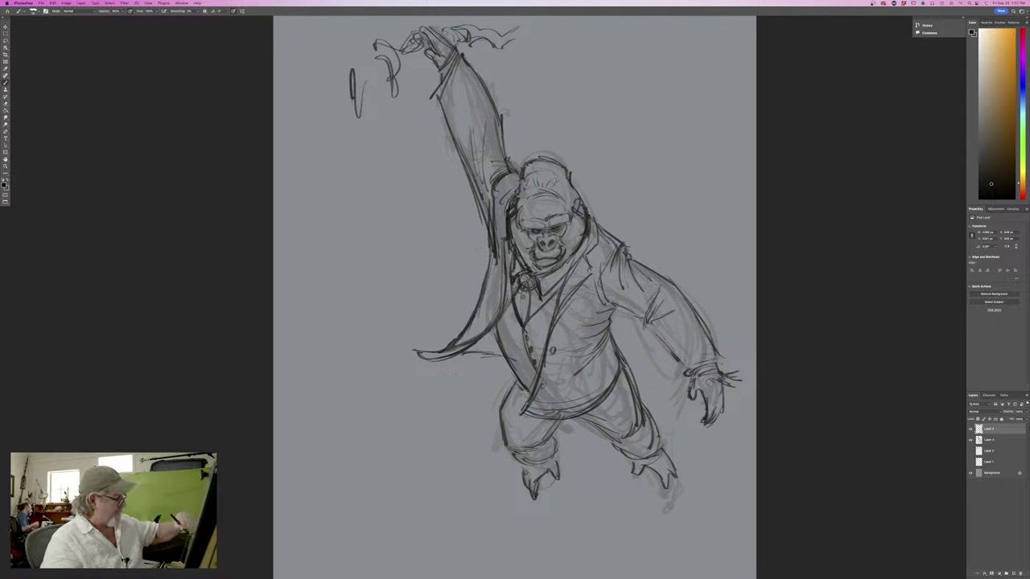
mouse_move(468, 343)
left_mouse_down()
mouse_move(415, 349)
mouse_move(435, 358)
left_mouse_up()
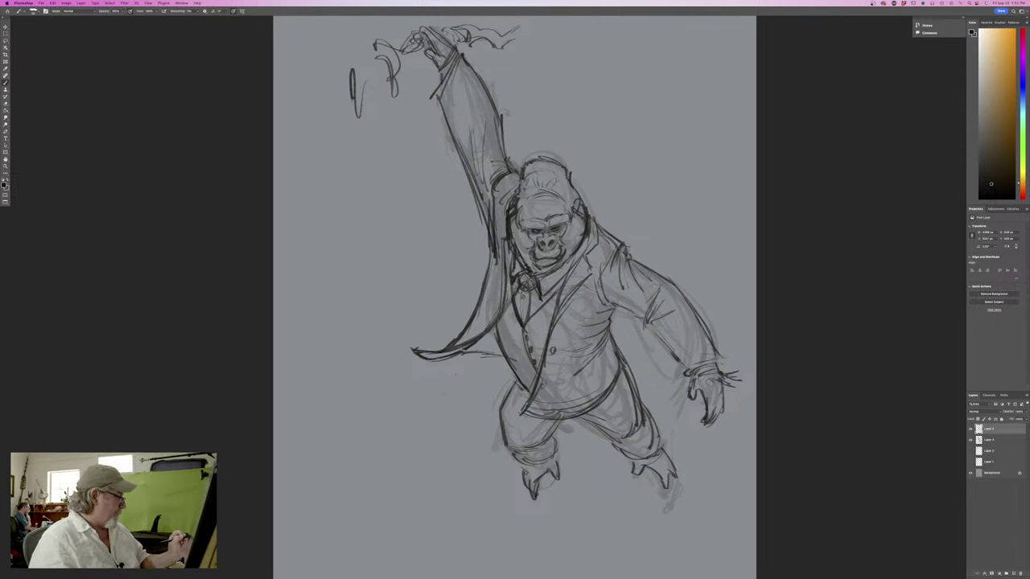
left_click_drag(483, 350, 499, 354)
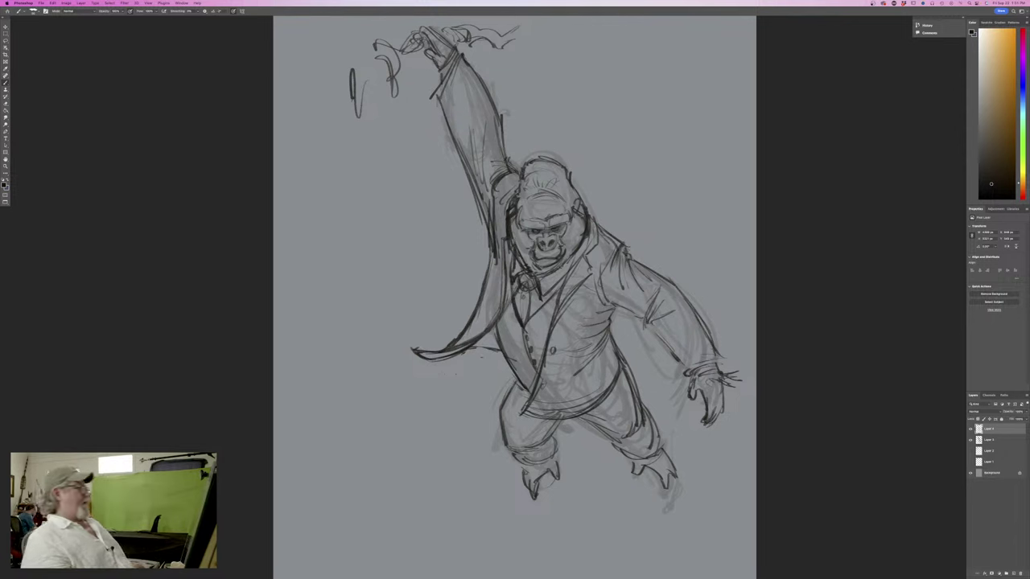
Rework the jacket's lower front corner and curved hem, and add a breast pocket on the chest
right_click(550, 354)
left_click(481, 391)
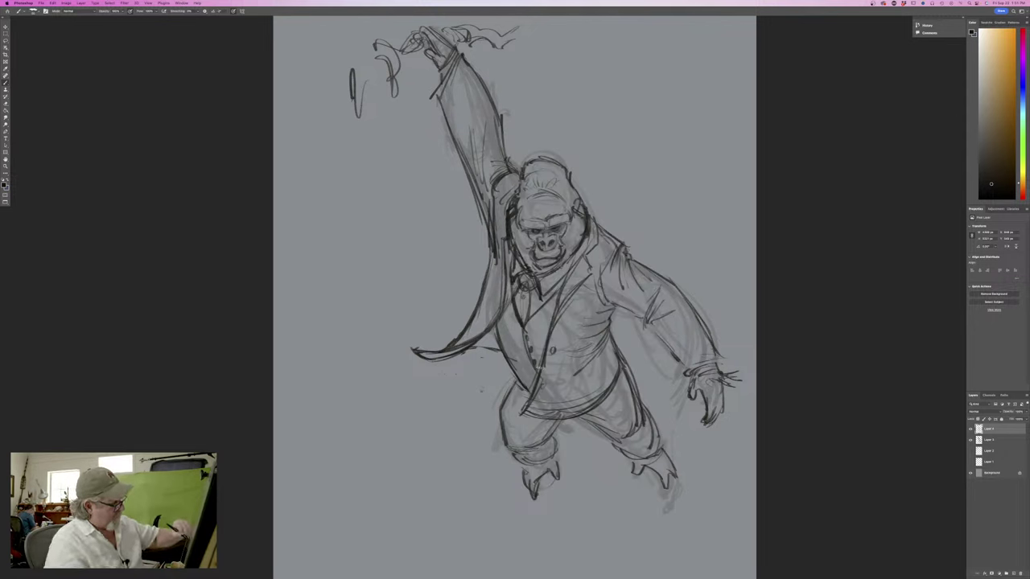
left_click_drag(534, 383, 518, 410)
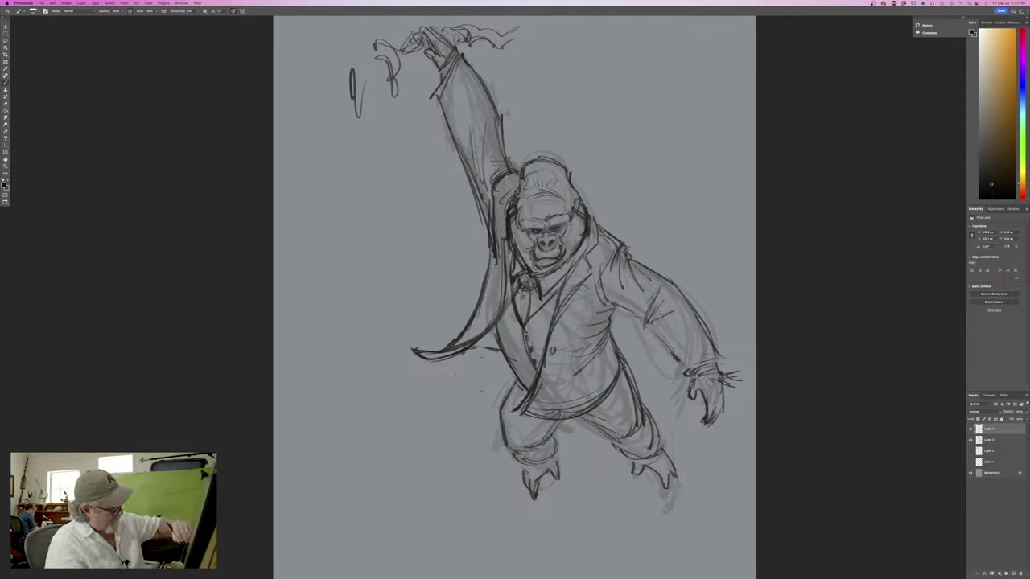
mouse_move(590, 394)
left_mouse_down()
mouse_move(574, 400)
mouse_move(604, 392)
mouse_move(526, 402)
left_mouse_up()
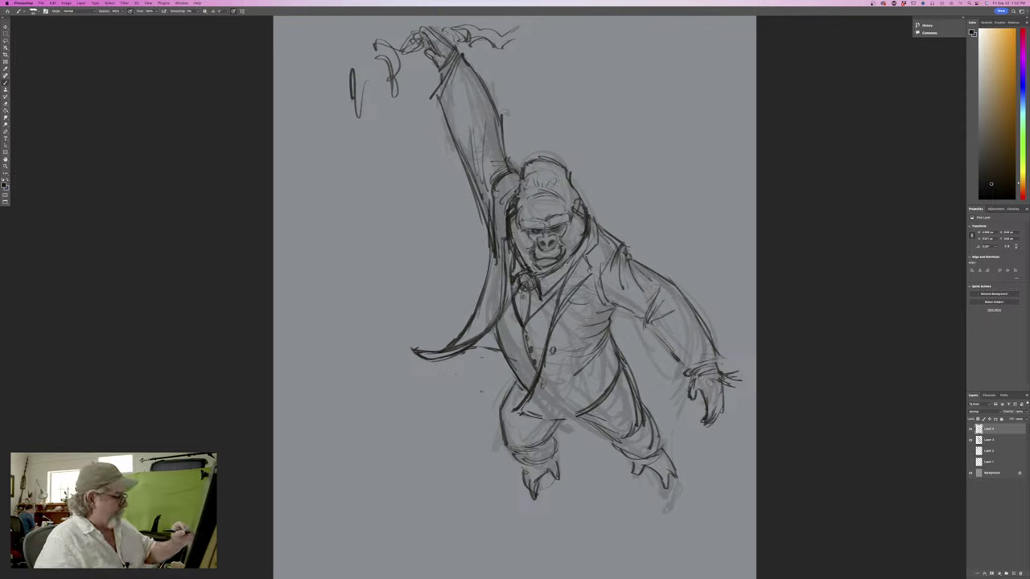
mouse_move(590, 304)
left_mouse_down()
mouse_move(578, 328)
mouse_move(565, 327)
mouse_move(578, 329)
mouse_move(578, 295)
mouse_move(590, 306)
left_mouse_up()
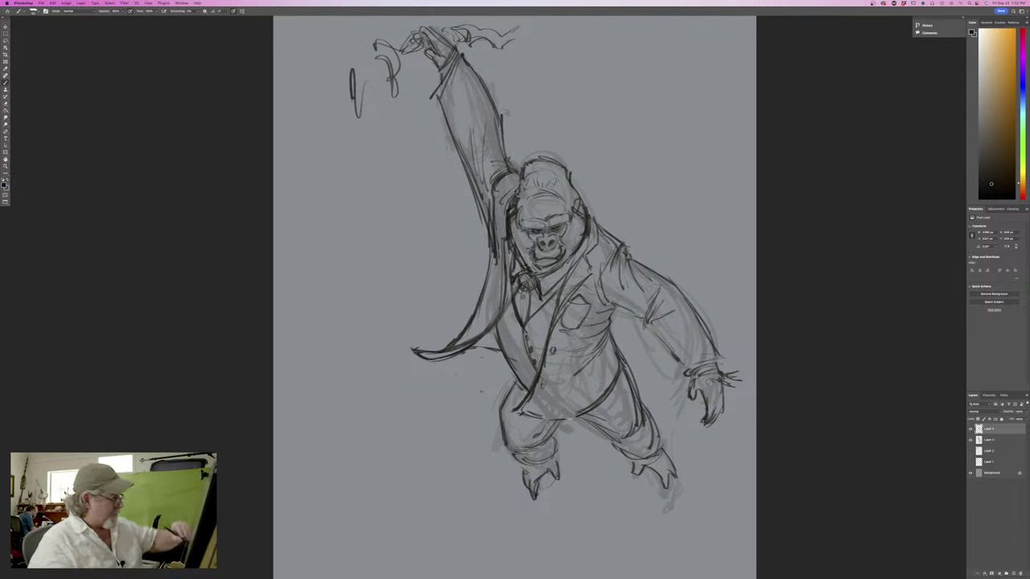
left_click_drag(620, 381, 536, 418)
Enlarge the rough and line layers together with Free Transform so the gorilla fills more of the canvas
key("super+minus")
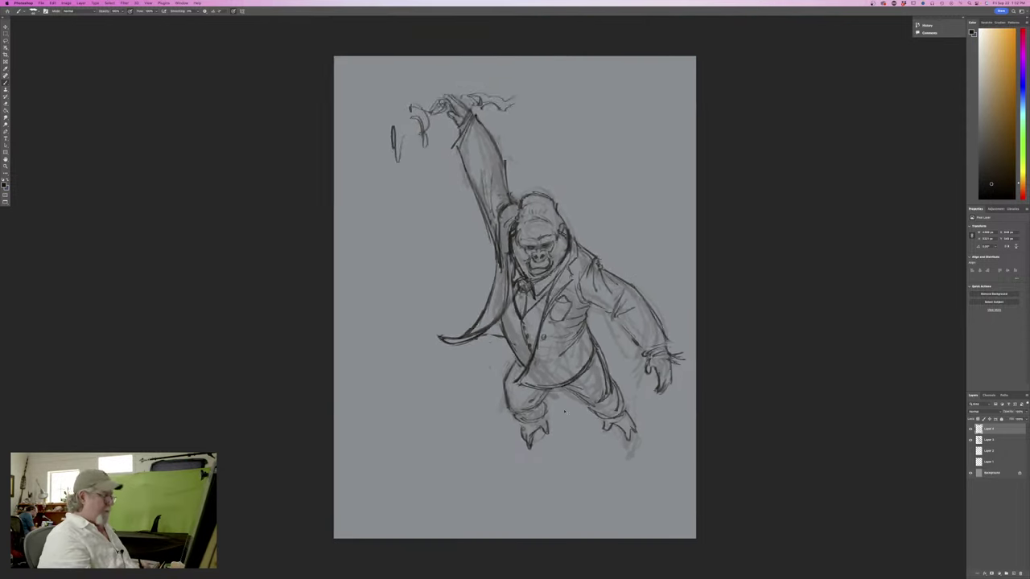
key("super+minus")
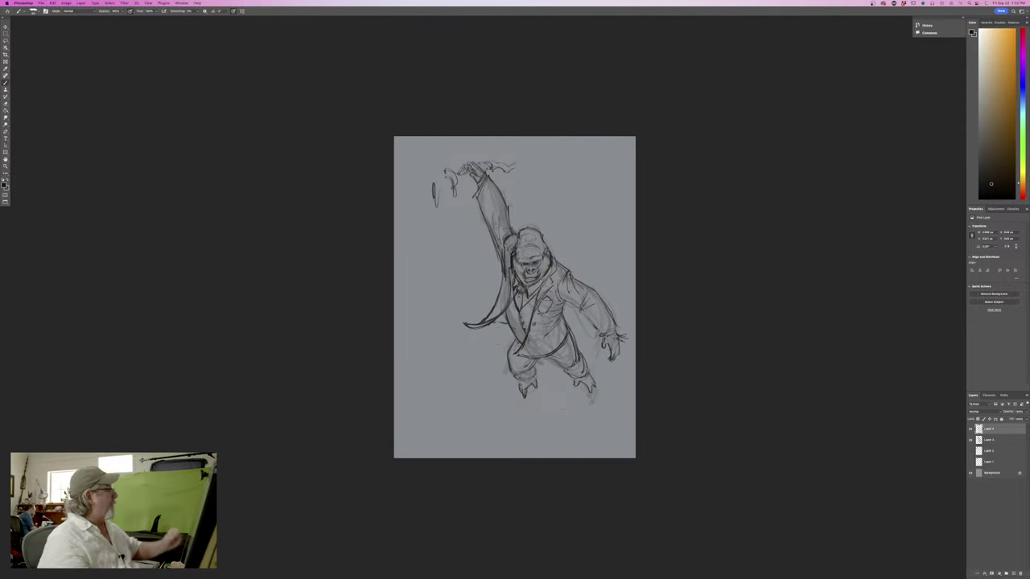
left_click(989, 441)
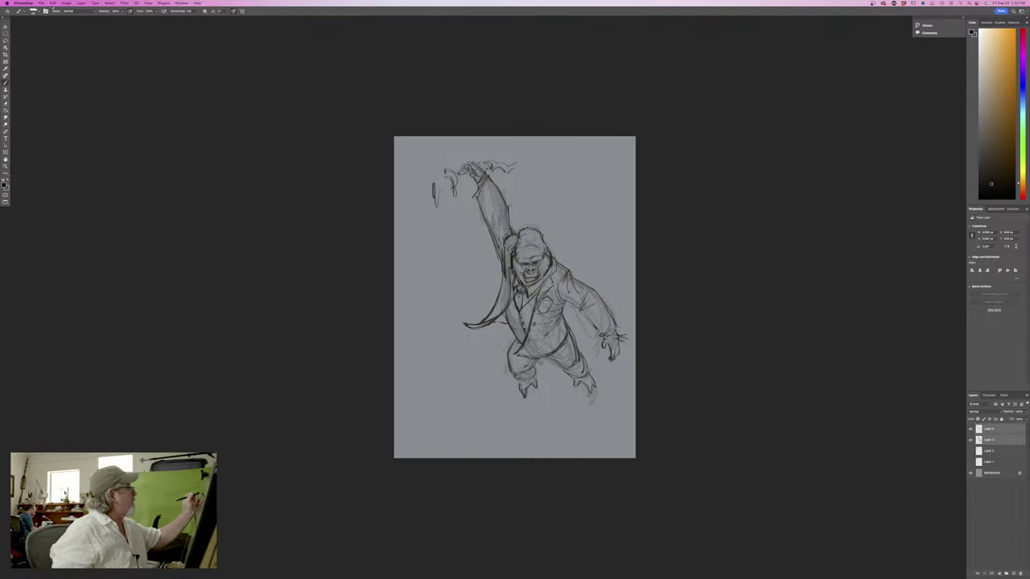
left_click(52, 3)
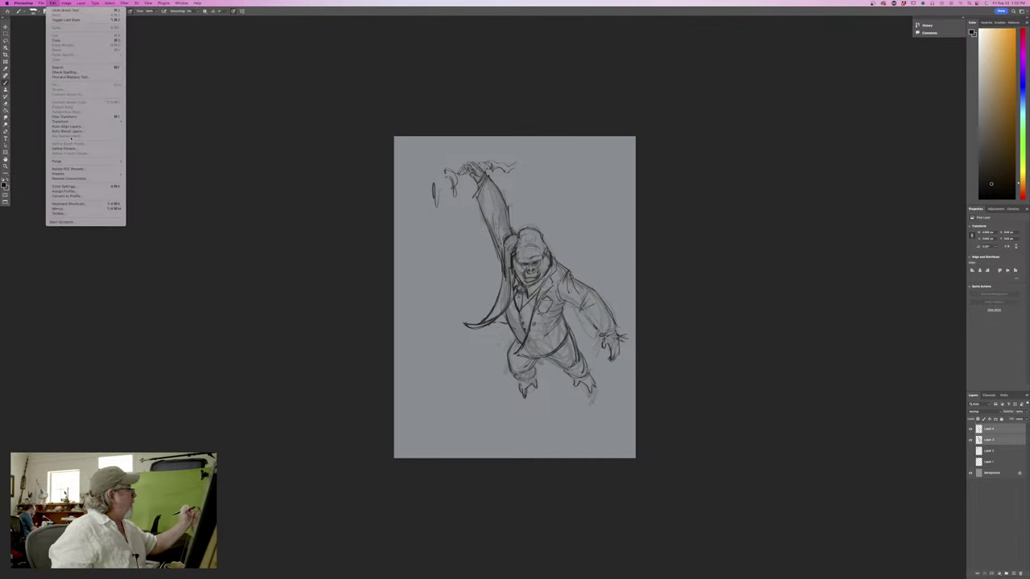
left_click(65, 117)
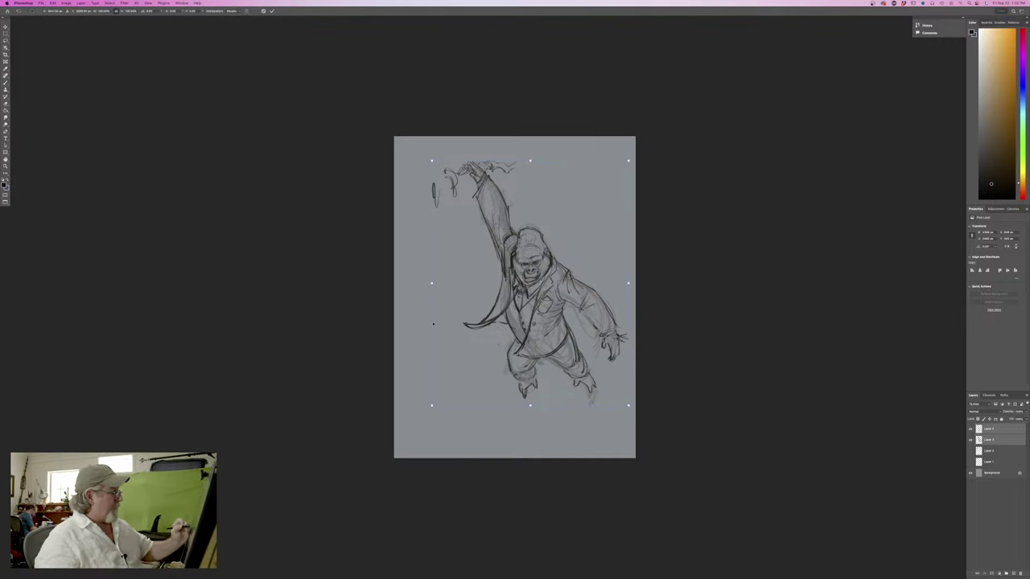
left_click_drag(431, 406, 400, 443)
left_click_drag(437, 375, 435, 356)
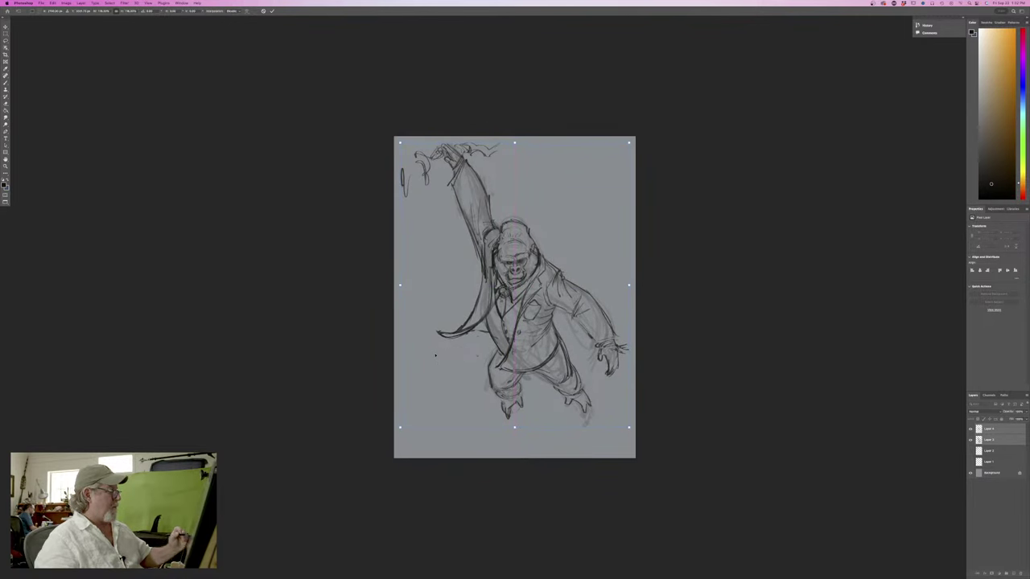
key("Return")
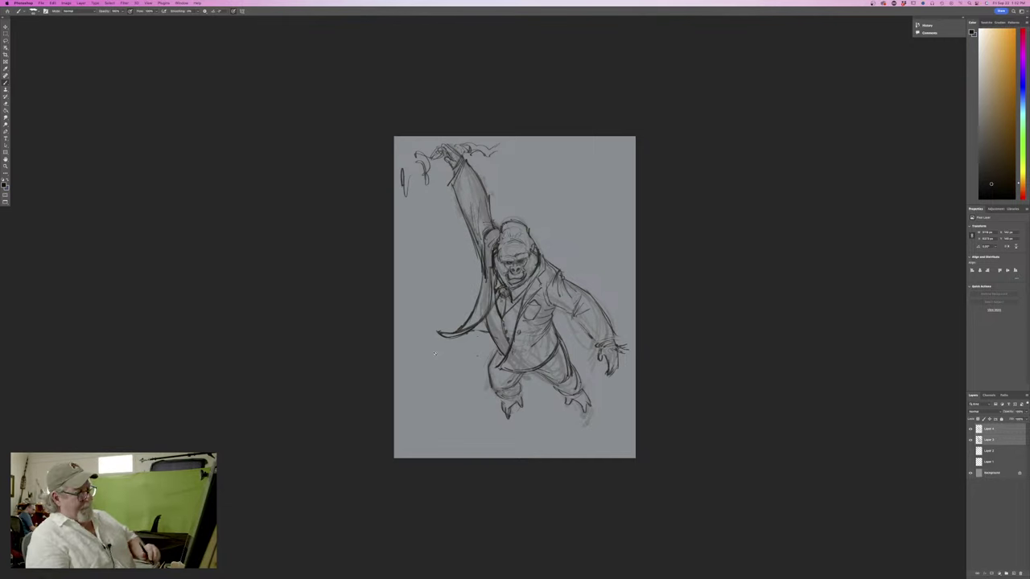
Lower the line layer's opacity so the drawing becomes a faint guide, and add a new layer on top
left_click(1000, 439)
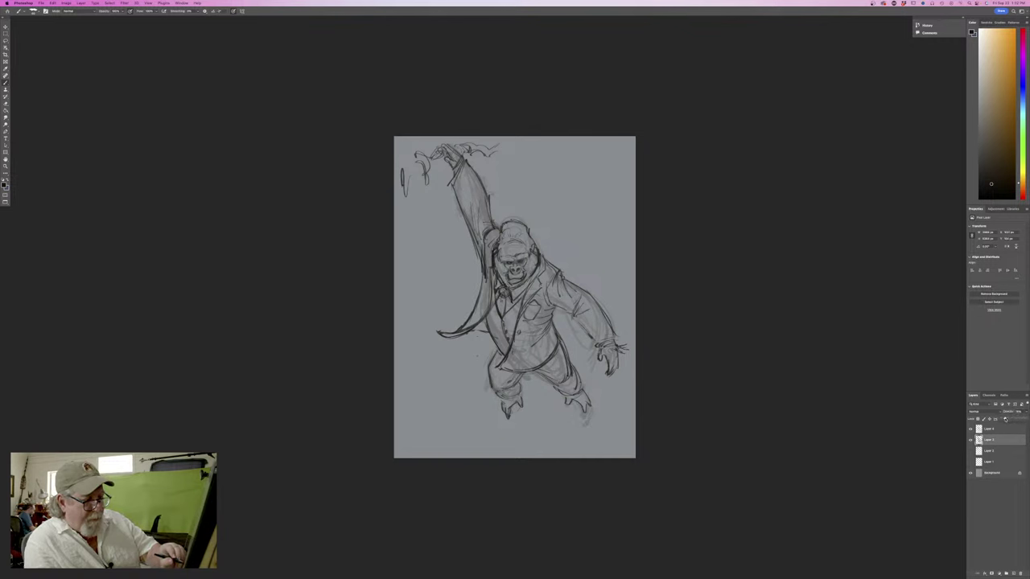
left_click(1001, 429)
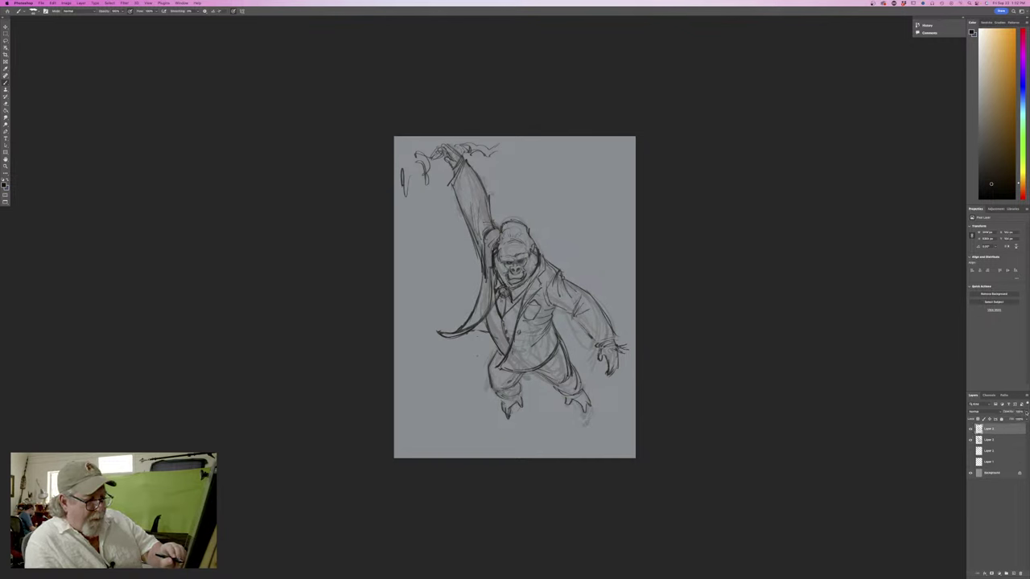
left_click_drag(1012, 419, 1012, 419)
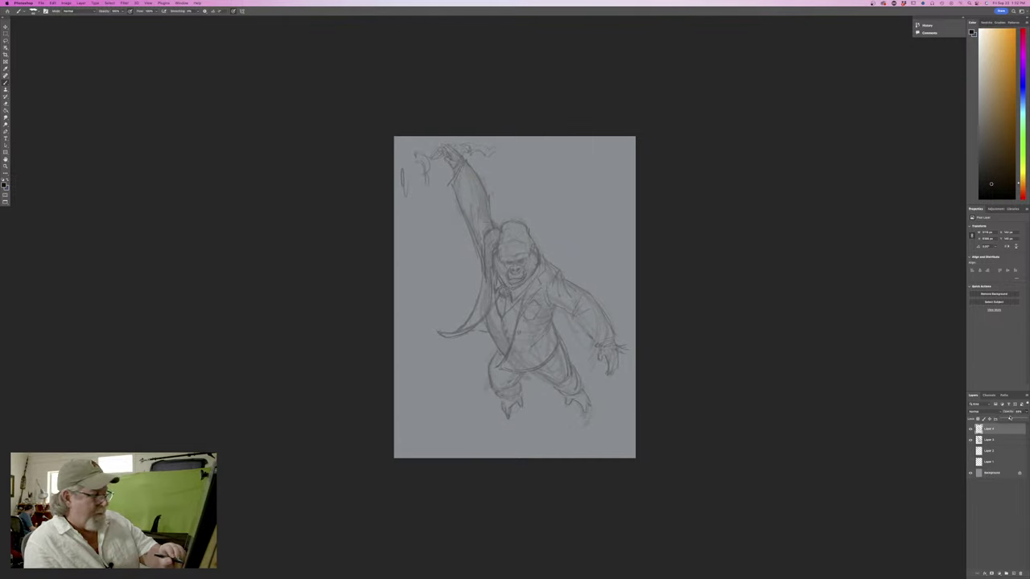
key("super+equal")
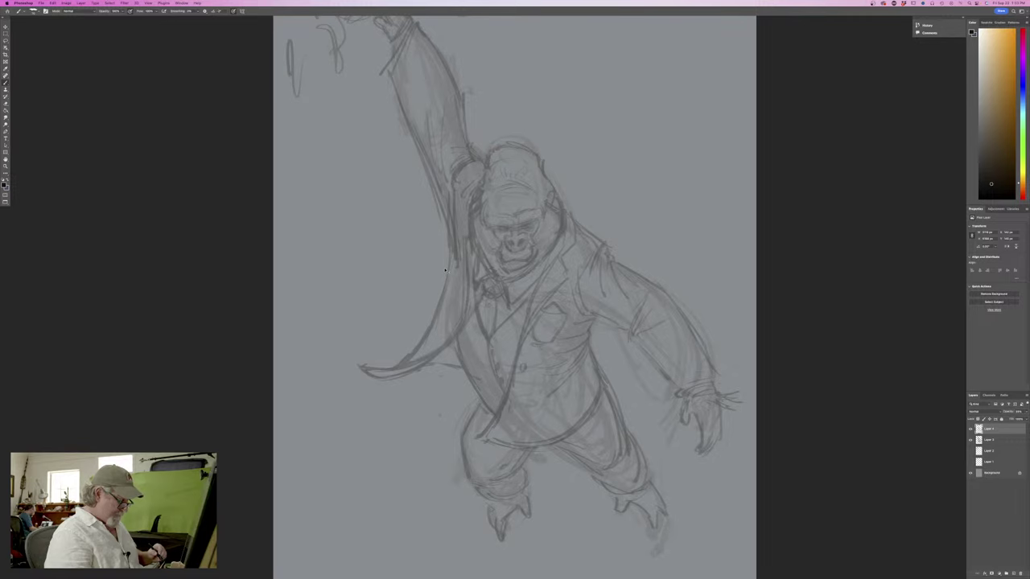
key("super+equal")
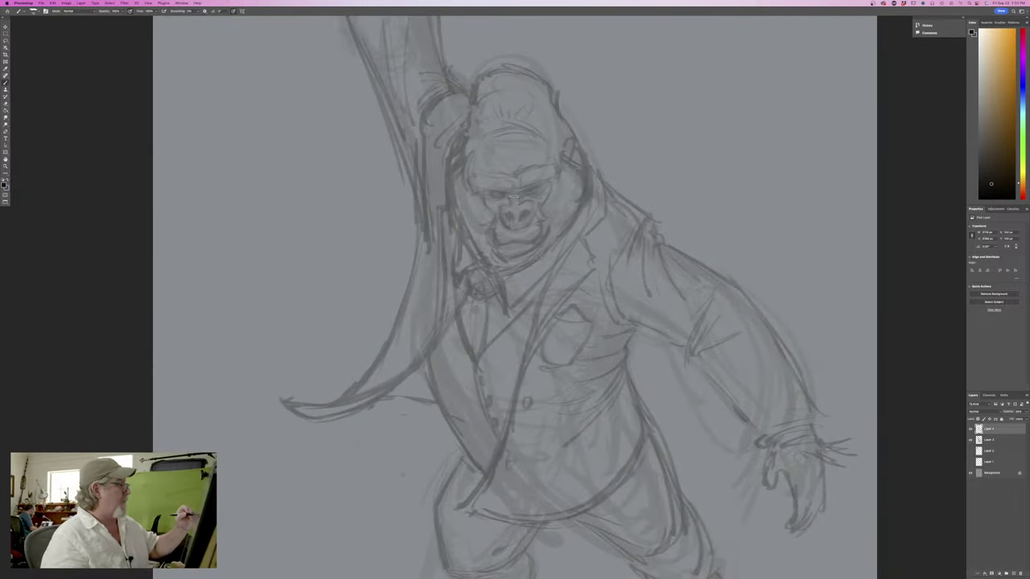
left_click_drag(509, 197, 520, 199)
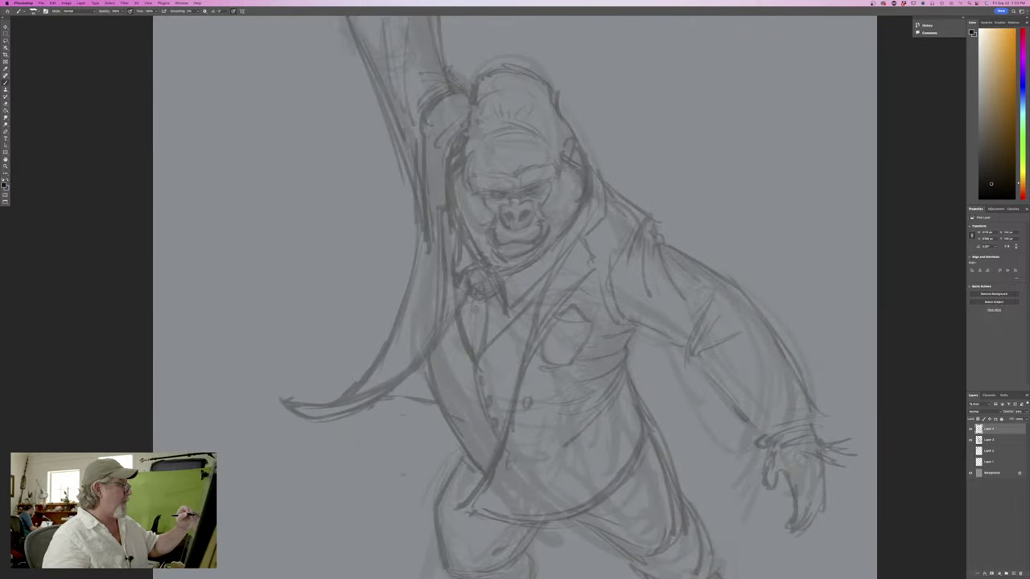
left_click(1006, 573)
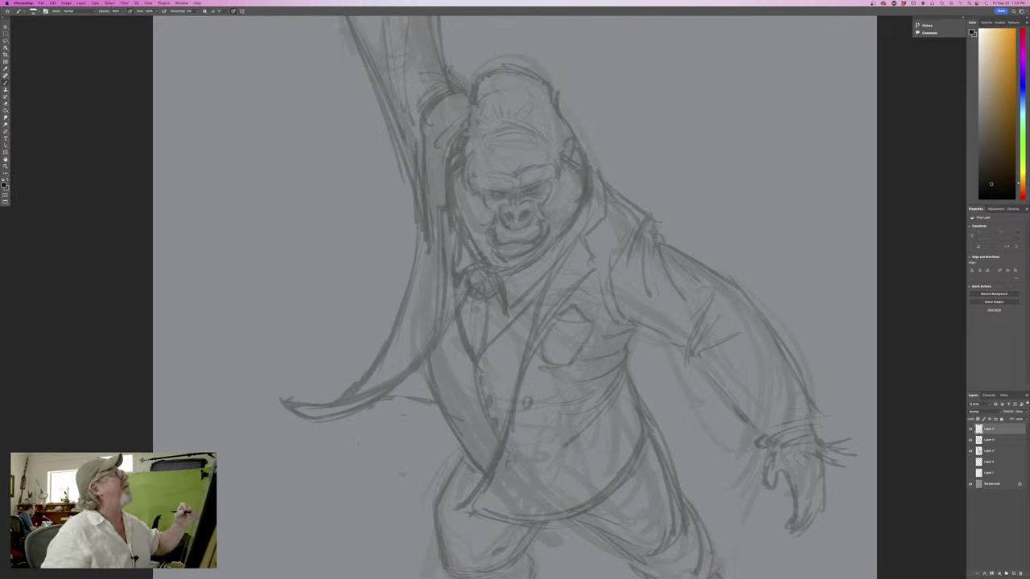
Draw the gorilla's scowling brow line, both dark eyes and the nose with filled nostrils on the new layer
mouse_move(515, 193)
left_mouse_down()
mouse_move(524, 194)
mouse_move(508, 198)
mouse_move(526, 197)
mouse_move(535, 221)
mouse_move(515, 206)
mouse_move(498, 227)
mouse_move(507, 227)
mouse_move(511, 201)
mouse_move(549, 184)
left_mouse_up()
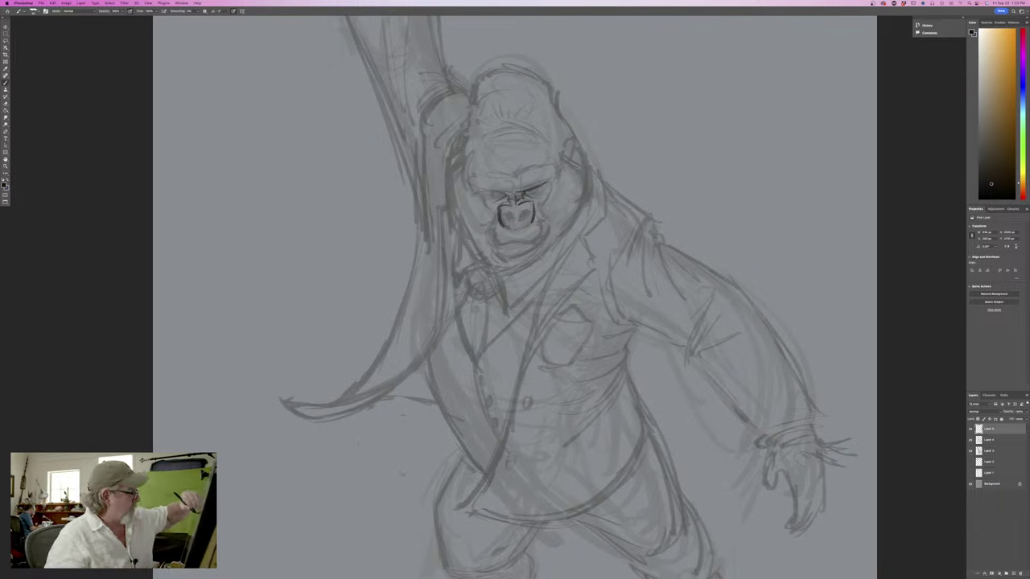
left_click_drag(488, 195, 533, 188)
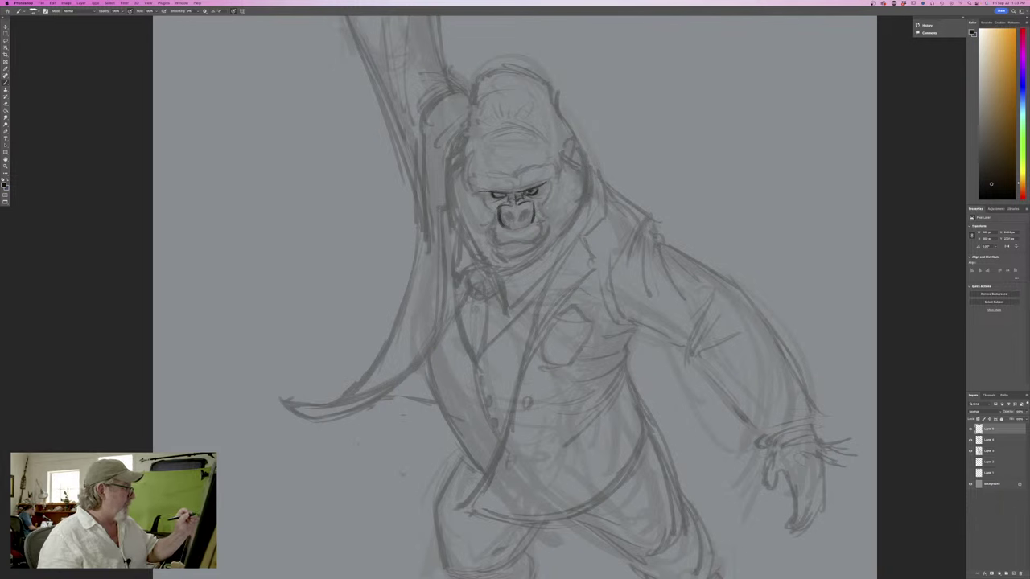
left_click_drag(496, 195, 504, 196)
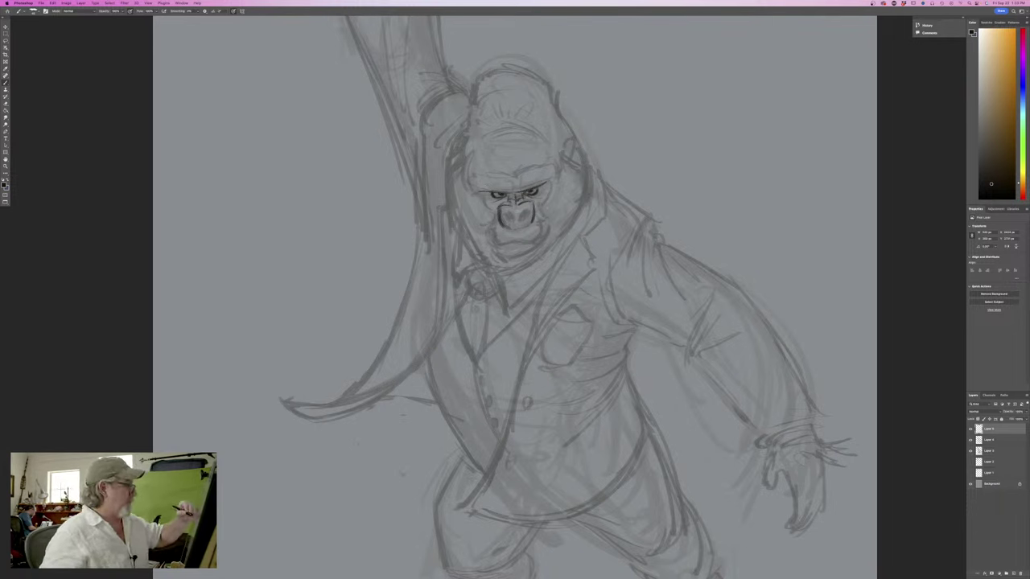
mouse_move(520, 211)
left_mouse_down()
mouse_move(528, 219)
mouse_move(503, 217)
mouse_move(532, 209)
mouse_move(505, 216)
left_mouse_up()
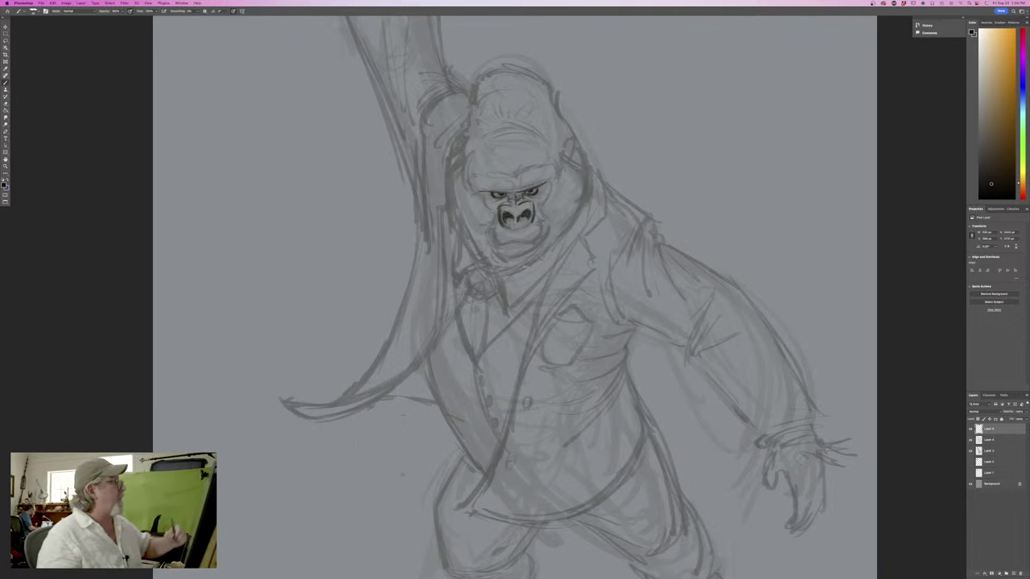
Draw the gorilla's mouth, muzzle sides and chin, and add curved creases from the outer eyes down the cheeks
mouse_move(526, 222)
left_mouse_down()
mouse_move(491, 230)
mouse_move(492, 221)
mouse_move(494, 240)
mouse_move(494, 219)
mouse_move(494, 235)
mouse_move(483, 228)
mouse_move(494, 240)
mouse_move(533, 221)
left_mouse_up()
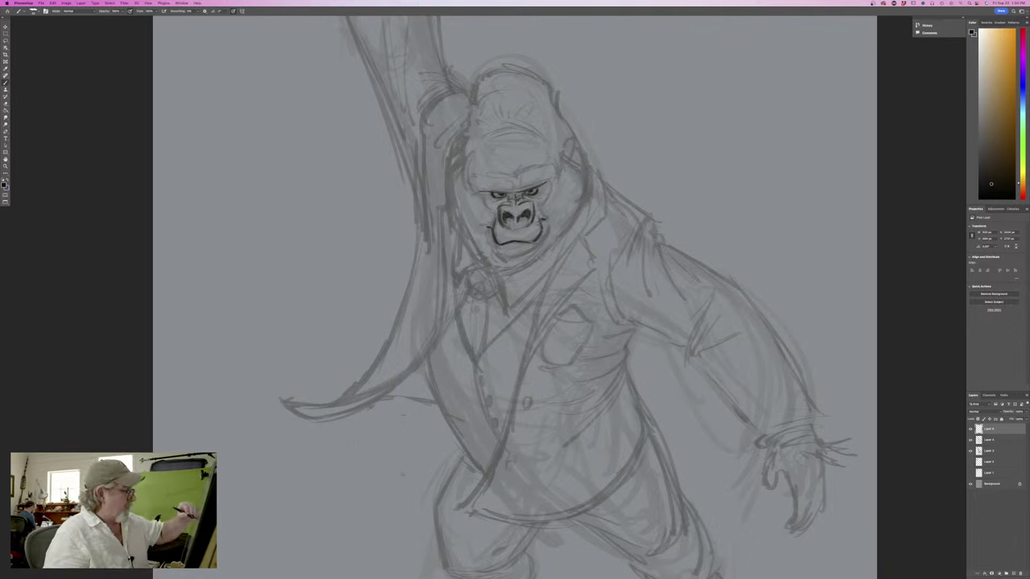
mouse_move(545, 229)
left_mouse_down()
mouse_move(539, 245)
mouse_move(511, 257)
left_mouse_up()
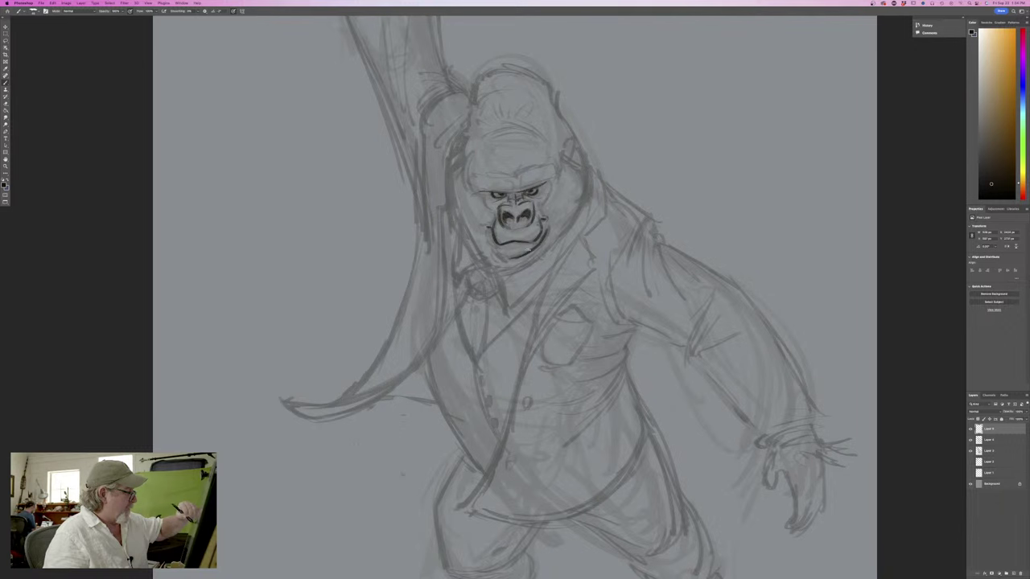
left_click_drag(491, 238, 510, 259)
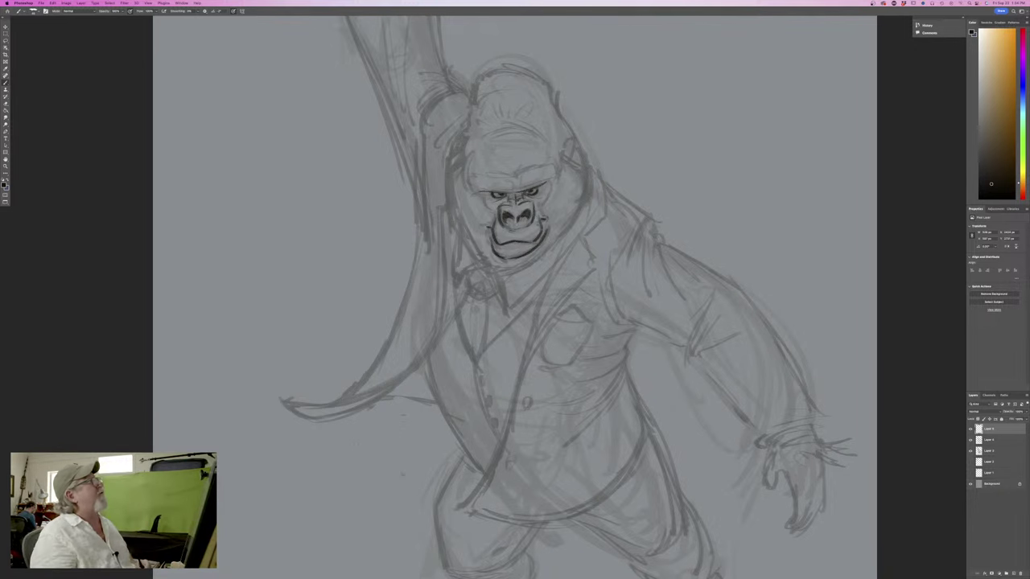
mouse_move(550, 186)
left_mouse_down()
mouse_move(535, 208)
mouse_move(490, 213)
left_mouse_up()
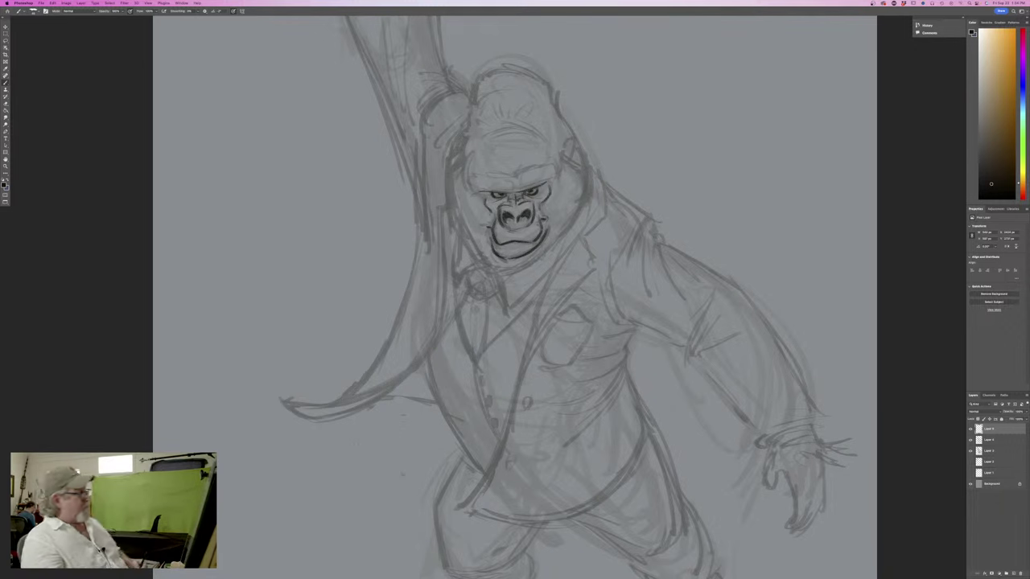
Outline the heavy brow ridges above the eyes and add short hair strokes along their upper edge
key("super+plus")
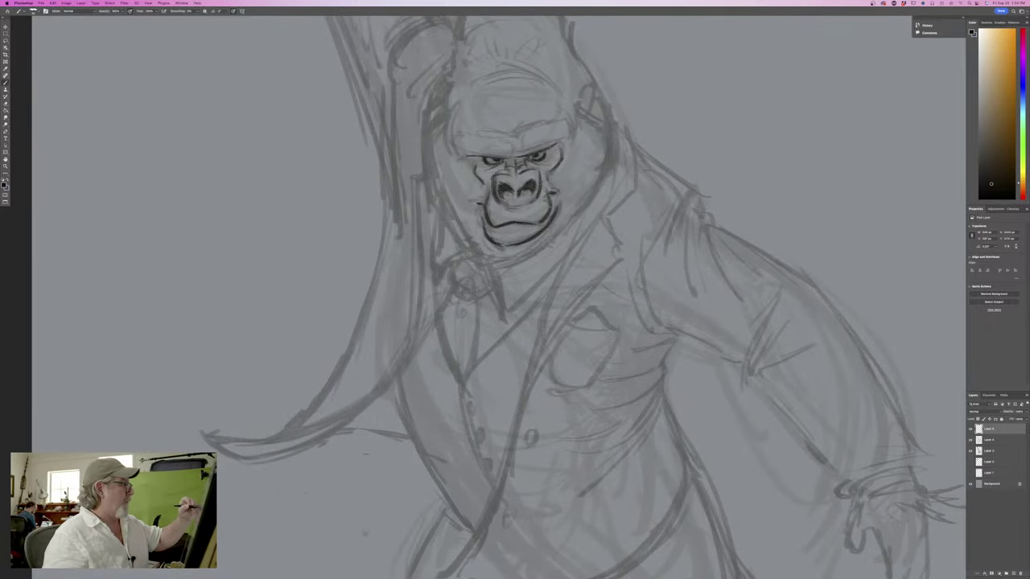
mouse_move(515, 133)
left_mouse_down()
mouse_move(509, 151)
mouse_move(528, 121)
mouse_move(570, 117)
mouse_move(573, 138)
mouse_move(566, 147)
mouse_move(487, 128)
mouse_move(466, 136)
mouse_move(465, 160)
left_mouse_up()
left_click_drag(462, 158, 472, 165)
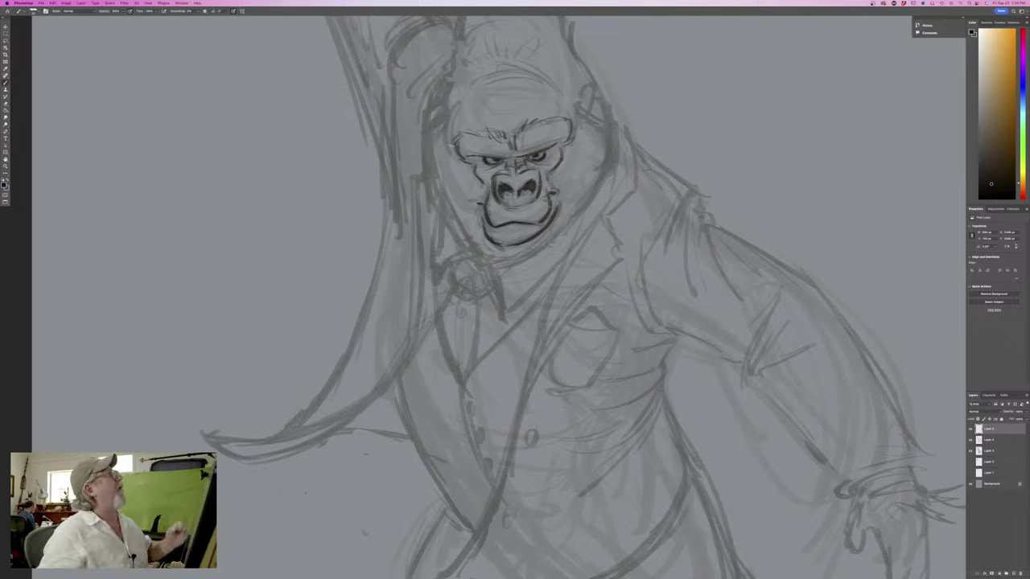
Draw the ear beside the lowered arm, both cheek outlines and the jagged beard fur around the jaw
mouse_move(576, 104)
left_mouse_down()
mouse_move(616, 143)
mouse_move(603, 148)
mouse_move(594, 196)
mouse_move(547, 241)
left_mouse_up()
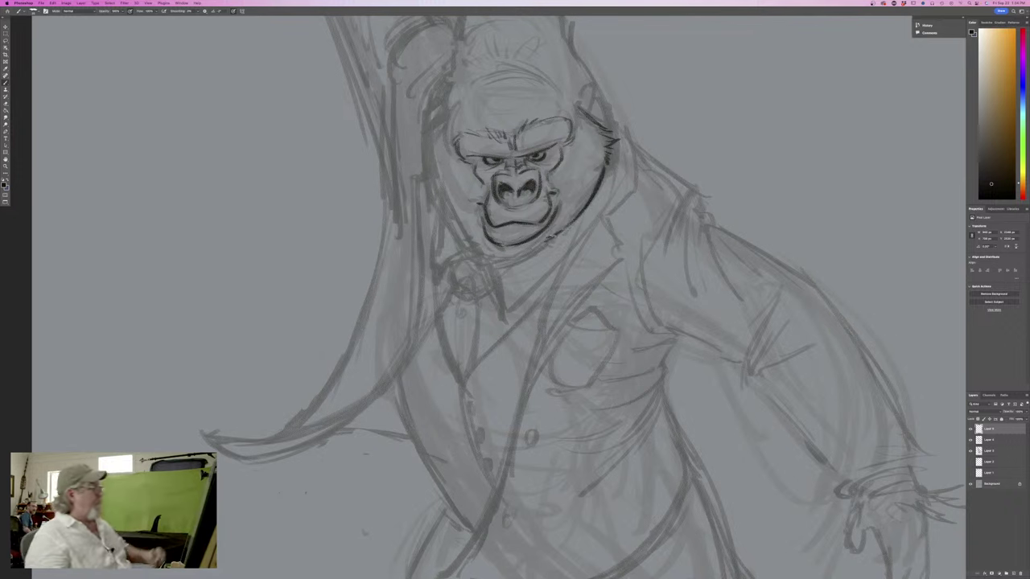
mouse_move(583, 89)
left_mouse_down()
mouse_move(580, 103)
mouse_move(600, 118)
mouse_move(585, 104)
left_mouse_up()
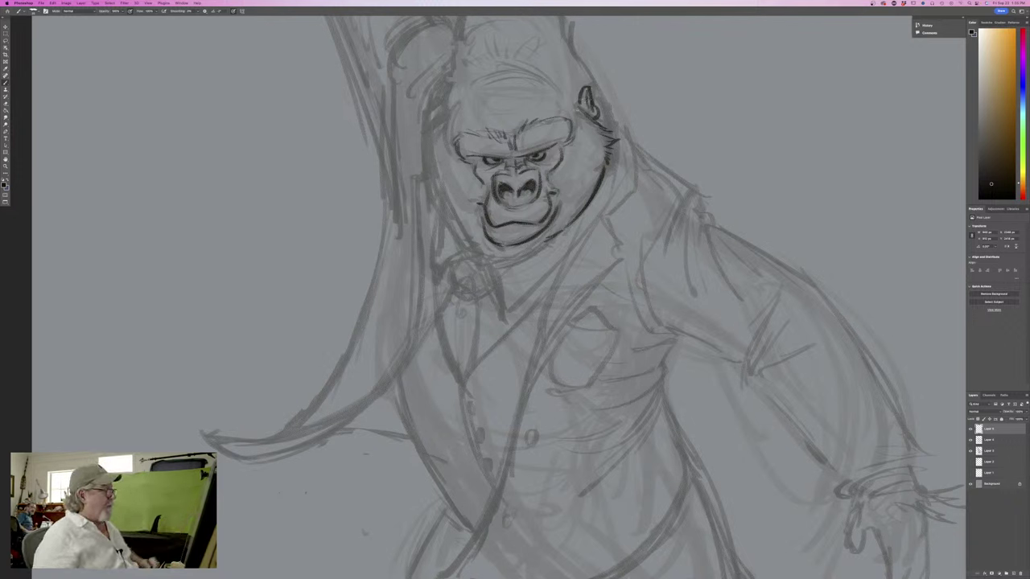
mouse_move(554, 238)
left_mouse_down()
mouse_move(541, 257)
mouse_move(500, 270)
mouse_move(467, 245)
left_mouse_up()
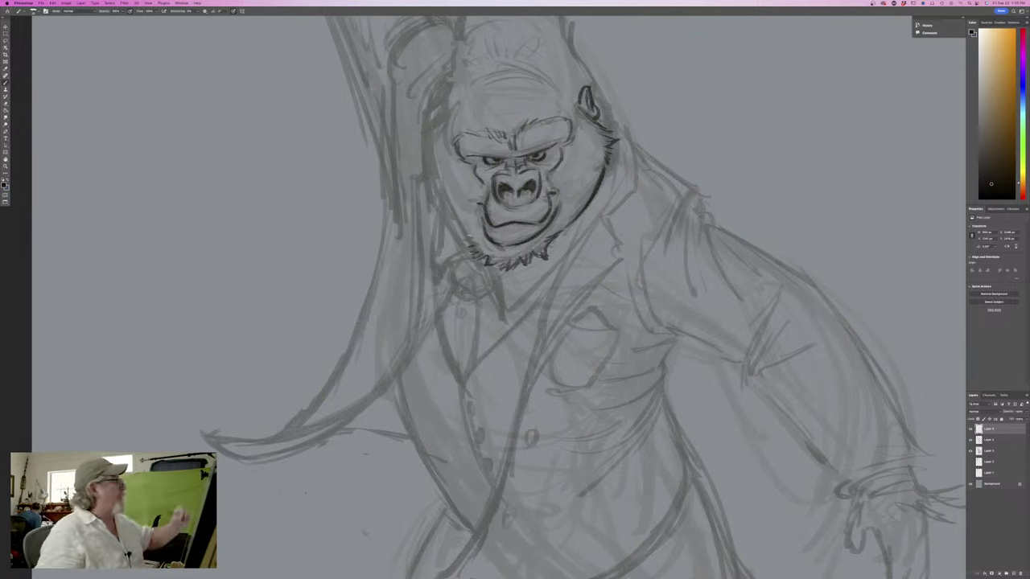
mouse_move(447, 95)
left_mouse_down()
mouse_move(423, 103)
mouse_move(423, 151)
mouse_move(441, 201)
left_mouse_up()
left_click_drag(426, 165, 470, 245)
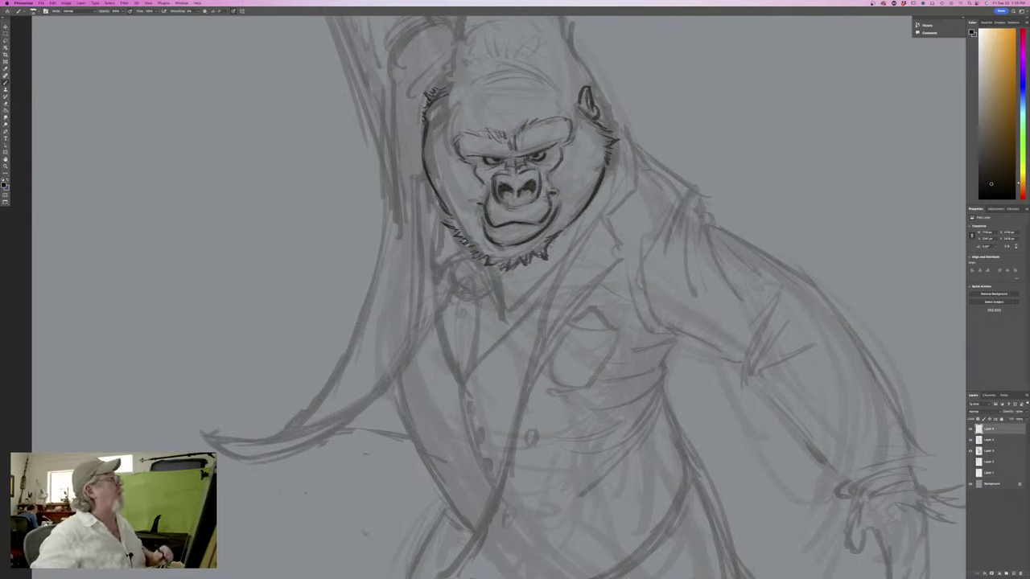
Darken the fur below the finished ear and draw the other ear on the raised-arm side of the head
left_click_drag(576, 105, 591, 120)
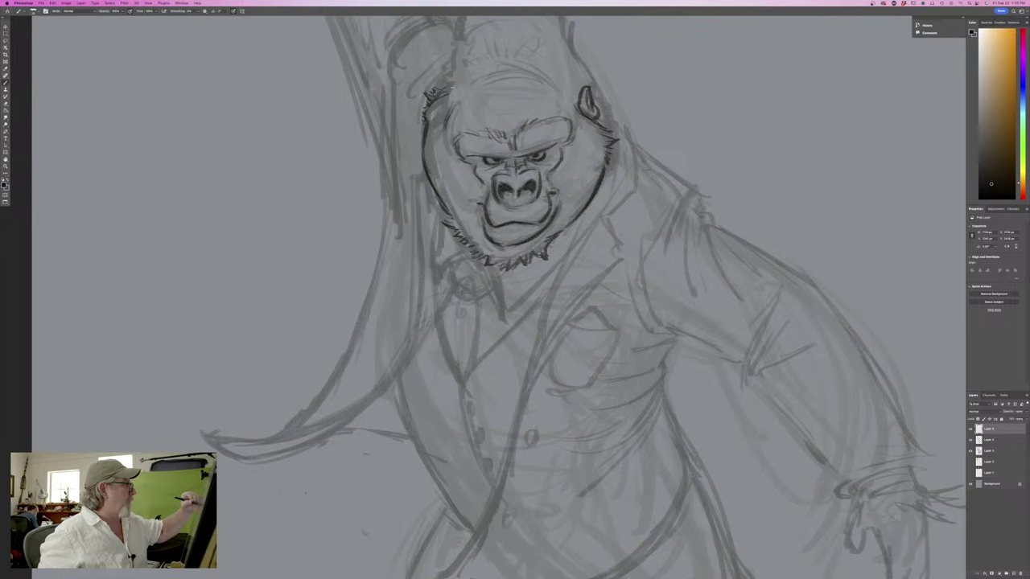
left_click_drag(447, 98, 442, 116)
left_click_drag(452, 80, 438, 125)
left_click_drag(451, 103, 443, 116)
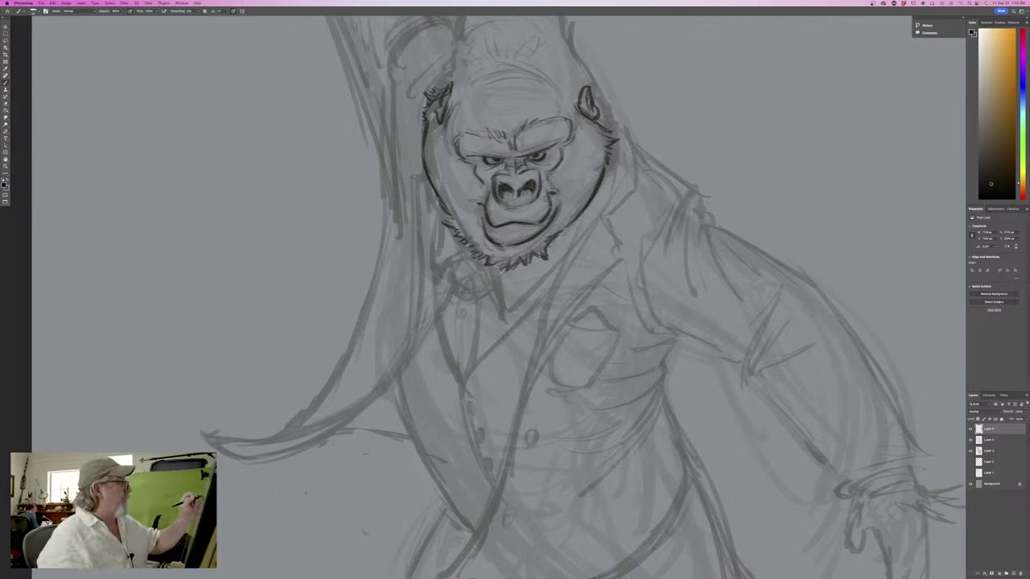
Add short hairline strokes across the forehead and draw the pointed shirt collar with the bow tie beneath the chin
mouse_move(523, 63)
left_mouse_down()
mouse_move(558, 86)
mouse_move(488, 60)
left_mouse_up()
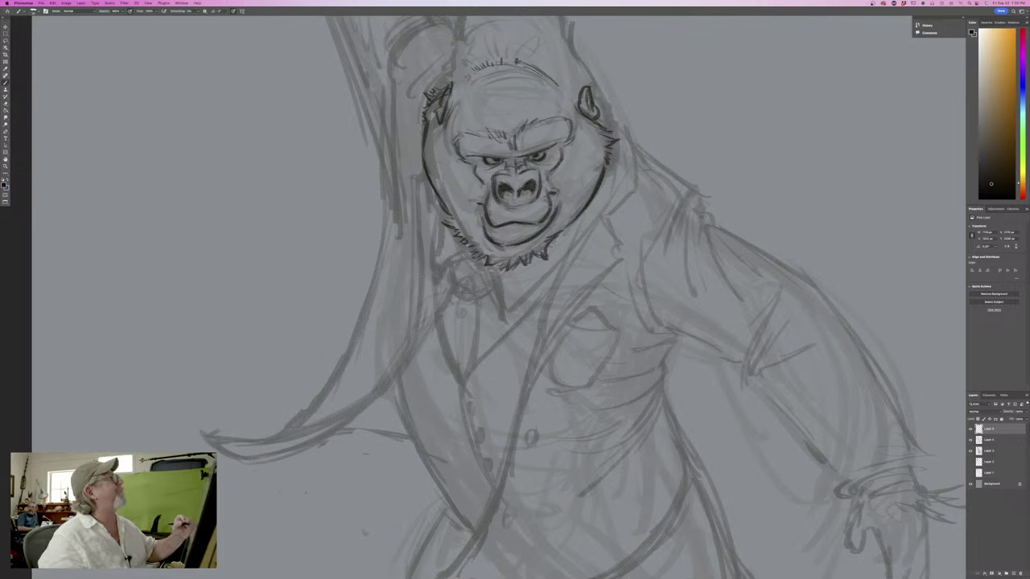
left_click_drag(492, 270, 506, 319)
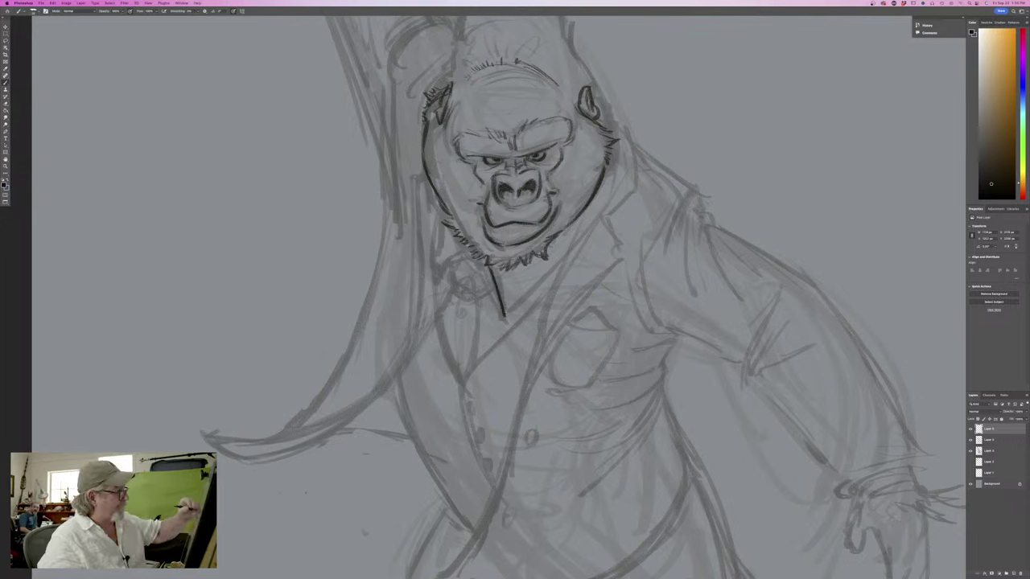
left_click_drag(610, 157, 579, 241)
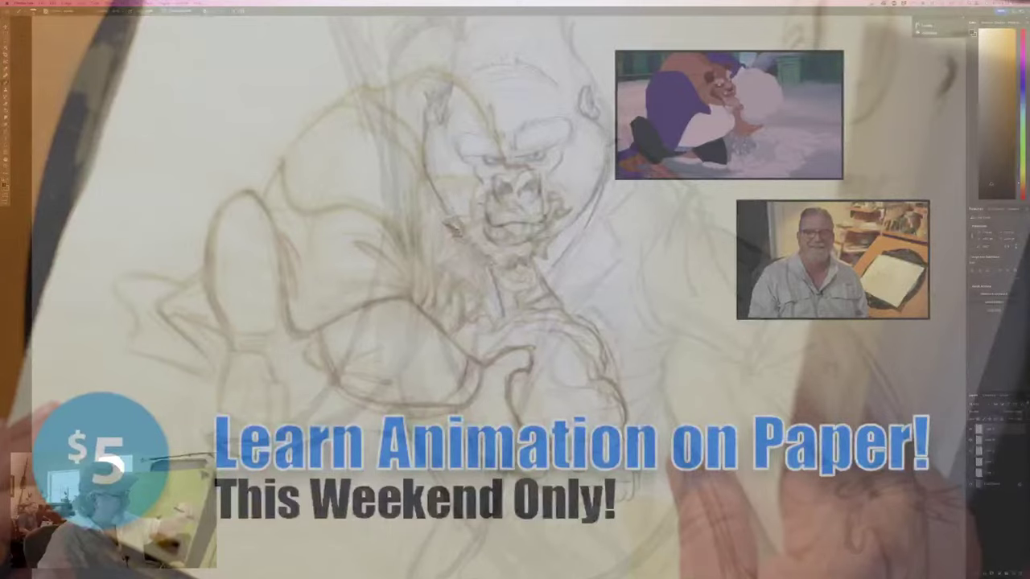
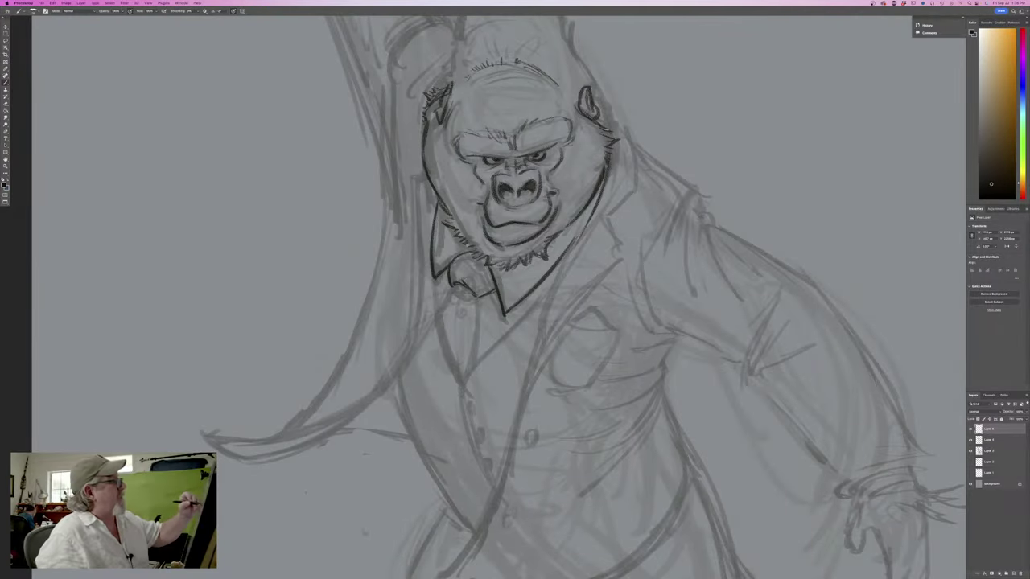
Draw fur tufts behind the ear on the lowered-arm side and extend both sides of the head upward
mouse_move(612, 122)
left_mouse_down()
mouse_move(610, 105)
mouse_move(615, 114)
left_mouse_up()
left_click_drag(609, 128, 608, 96)
mouse_move(600, 100)
left_mouse_down()
mouse_move(608, 94)
mouse_move(575, 53)
mouse_move(595, 78)
left_mouse_up()
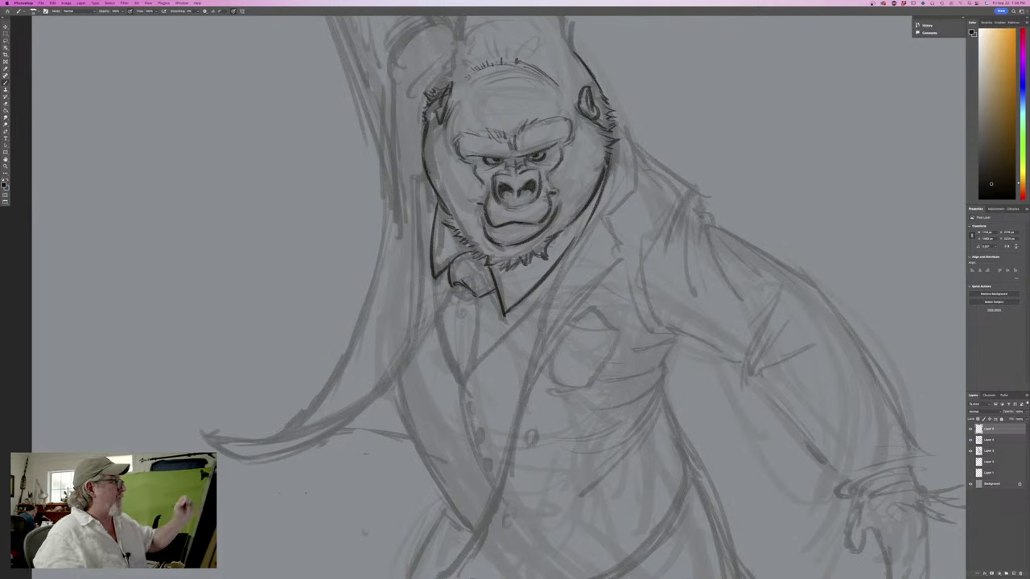
left_click_drag(209, 267, 202, 373)
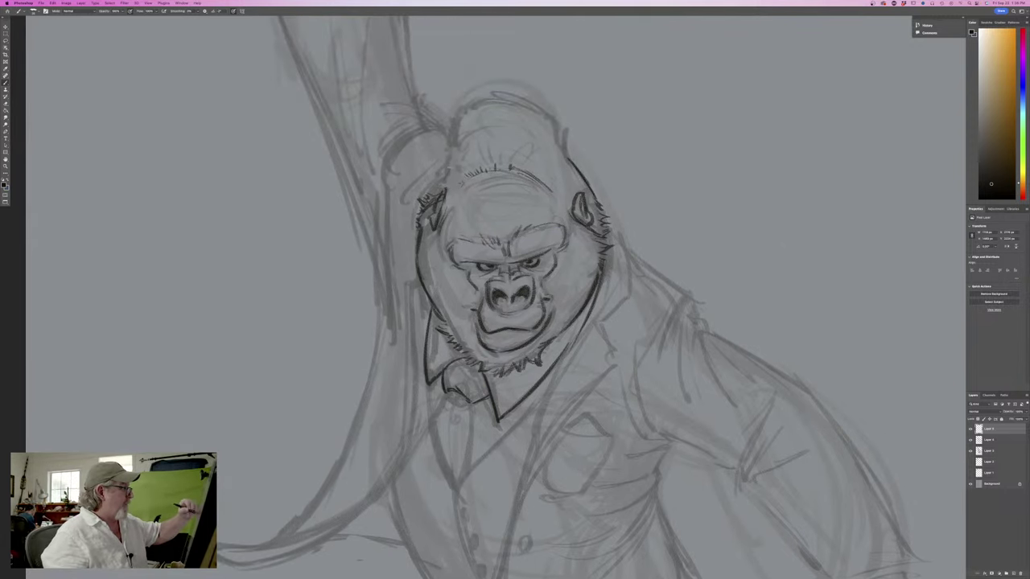
left_click_drag(452, 166, 432, 197)
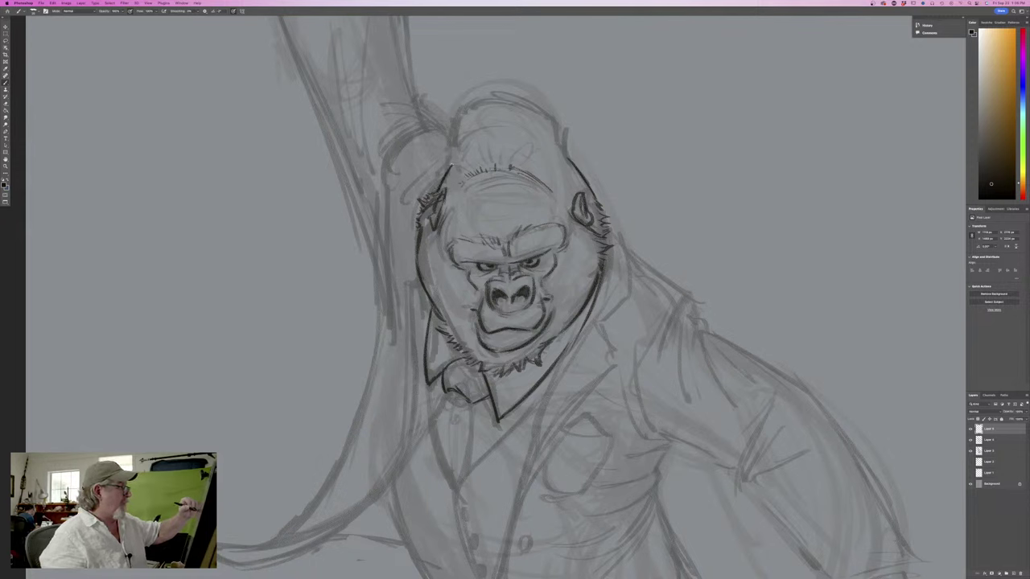
Outline the tall crown of the head with short fur tufts, and draw the curved shoulder of the raised arm beside it
left_click_drag(571, 159, 534, 104)
mouse_move(450, 164)
left_mouse_down()
mouse_move(459, 112)
mouse_move(525, 98)
mouse_move(501, 93)
left_mouse_up()
left_click_drag(500, 105, 494, 95)
mouse_move(492, 105)
left_mouse_down()
mouse_move(483, 98)
mouse_move(541, 104)
mouse_move(564, 123)
left_mouse_up()
left_click_drag(557, 128, 567, 128)
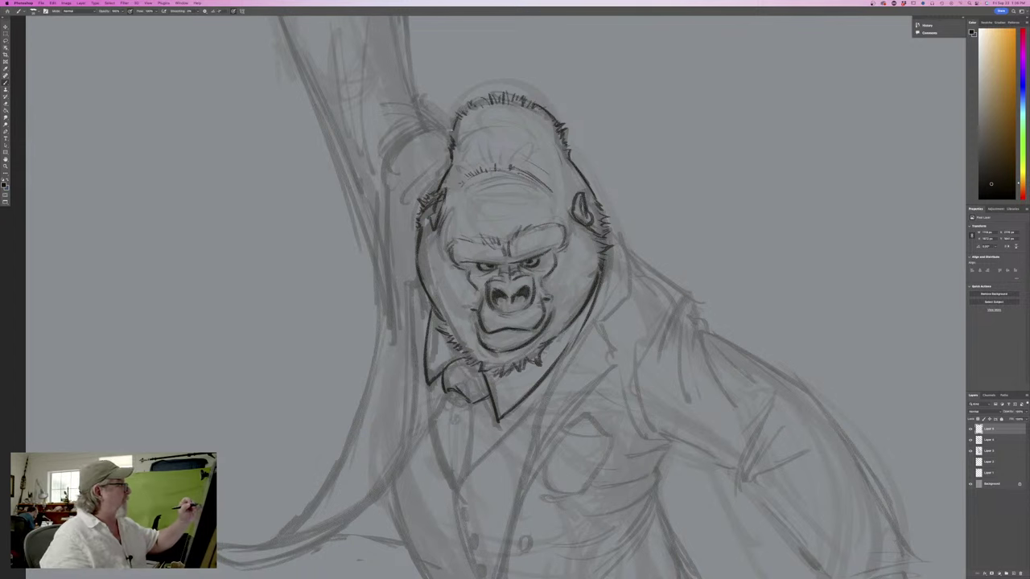
mouse_move(448, 128)
left_mouse_down()
mouse_move(414, 124)
mouse_move(429, 125)
mouse_move(408, 133)
mouse_move(382, 170)
left_mouse_up()
left_click_drag(420, 127, 383, 193)
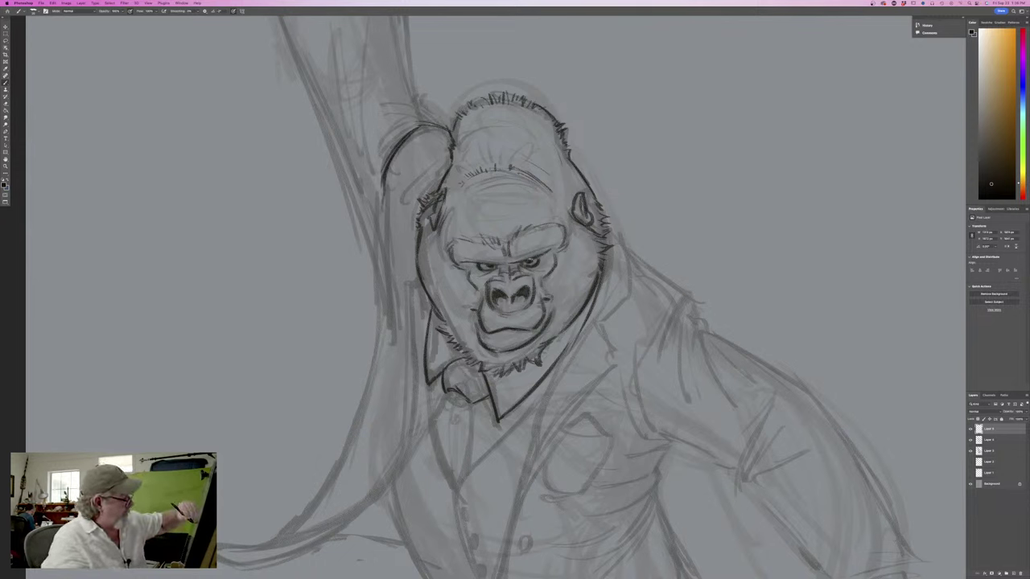
Refine the face with small dark strokes around both eyes and the nostril, and touch up the fur on the lower cheek
left_click_drag(529, 260, 551, 252)
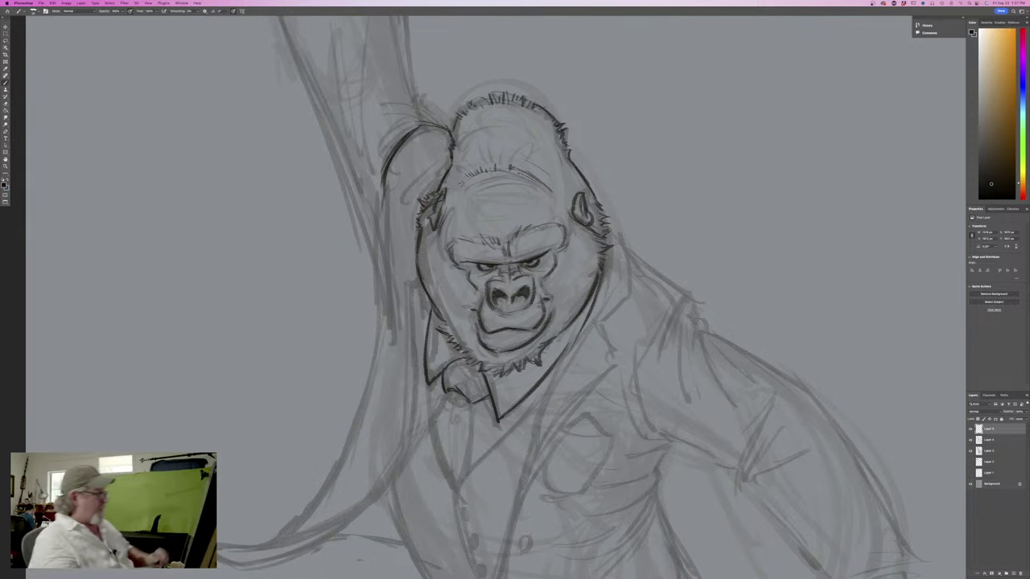
left_click_drag(486, 297, 491, 311)
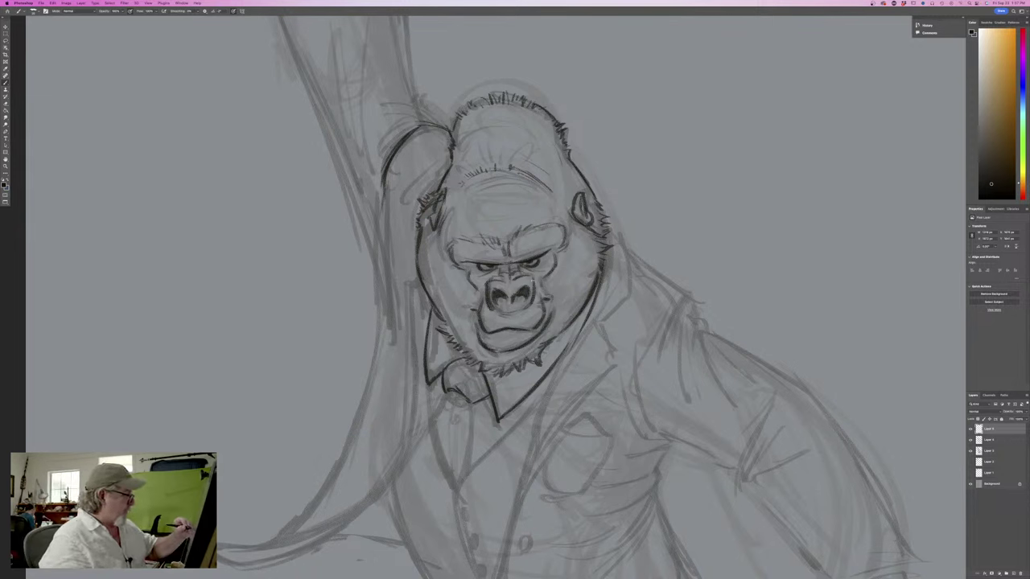
left_click_drag(523, 270, 539, 266)
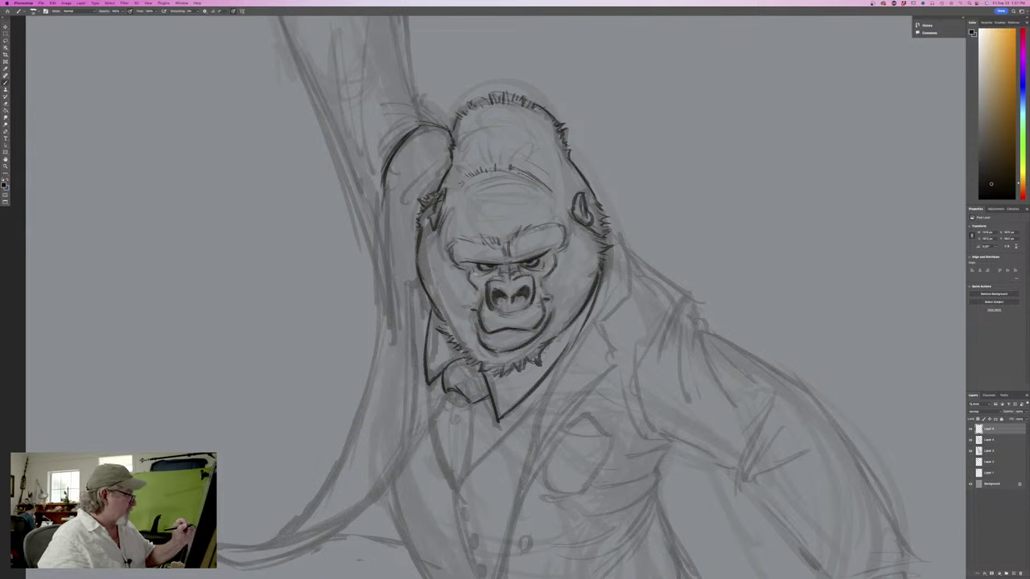
left_click_drag(492, 268, 501, 263)
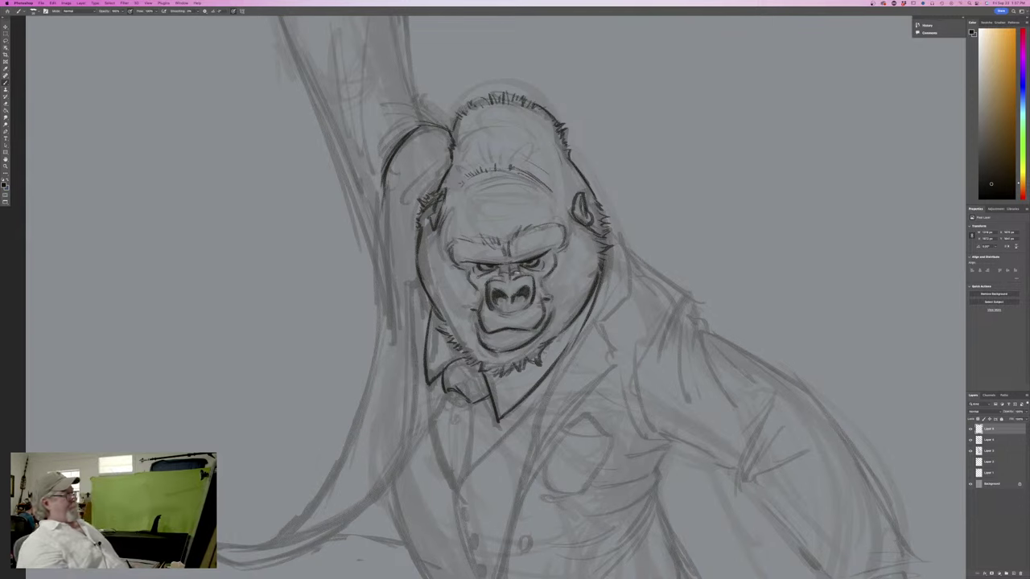
key("super+minus")
key("super+minus")
key("super+minus")
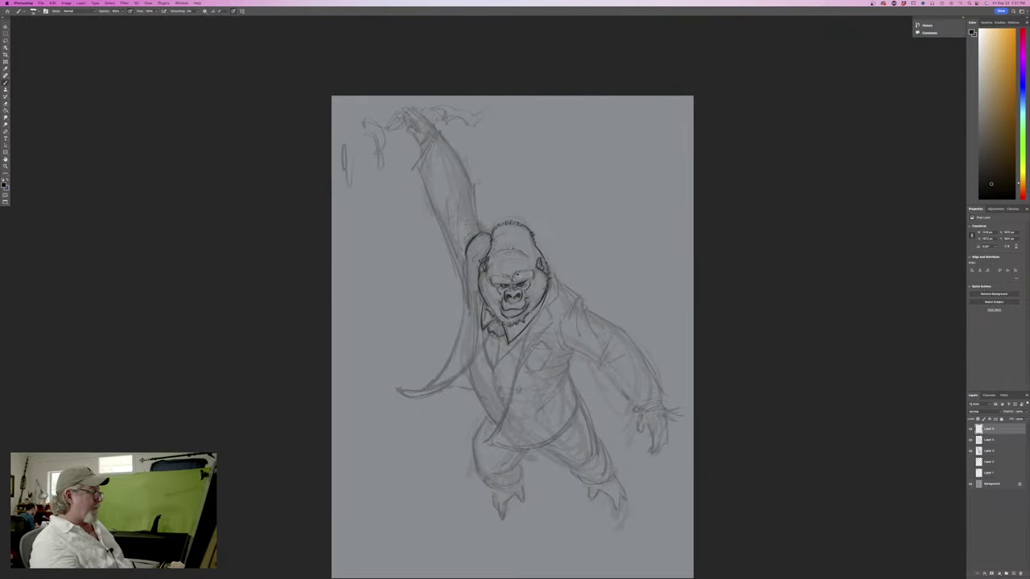
key("super+plus")
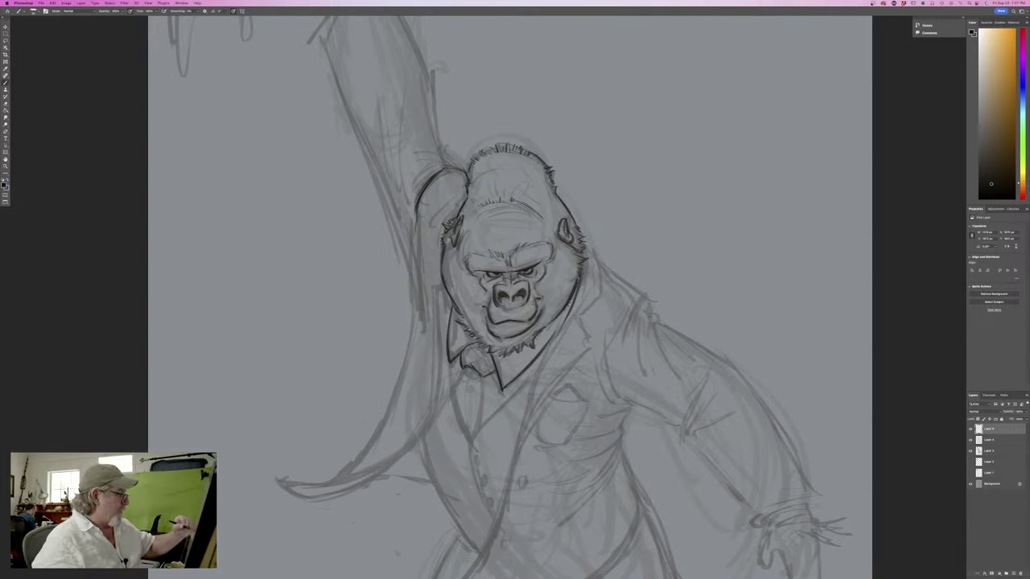
mouse_move(468, 311)
left_mouse_down()
mouse_move(459, 317)
mouse_move(471, 334)
left_mouse_up()
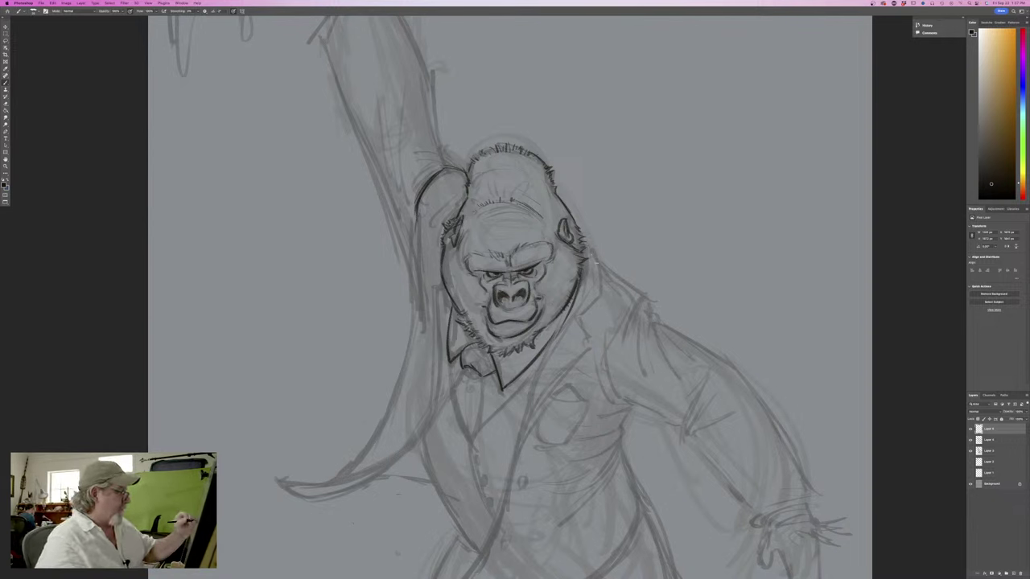
Draw the jacket collar and notched lapel on the lowered-arm side, running the lapel edge down across the chest
mouse_move(590, 244)
left_mouse_down()
mouse_move(602, 293)
mouse_move(556, 331)
left_mouse_up()
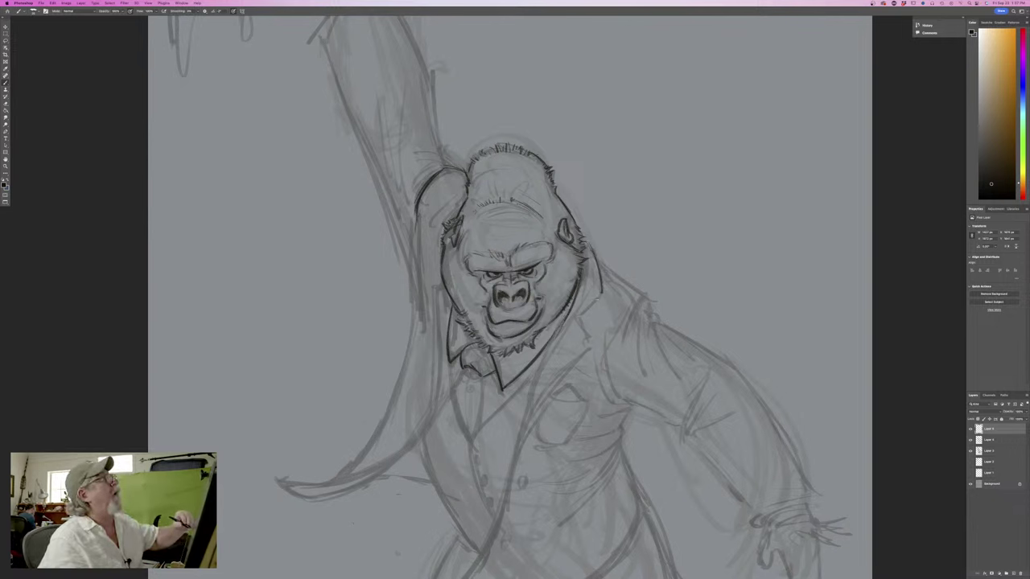
left_click_drag(602, 295, 587, 311)
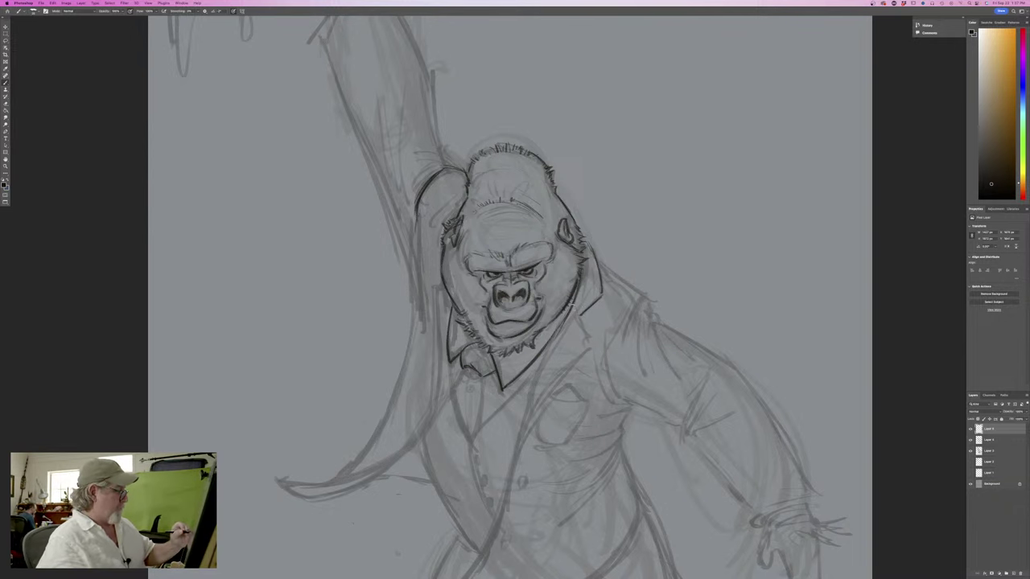
left_click_drag(578, 304, 577, 342)
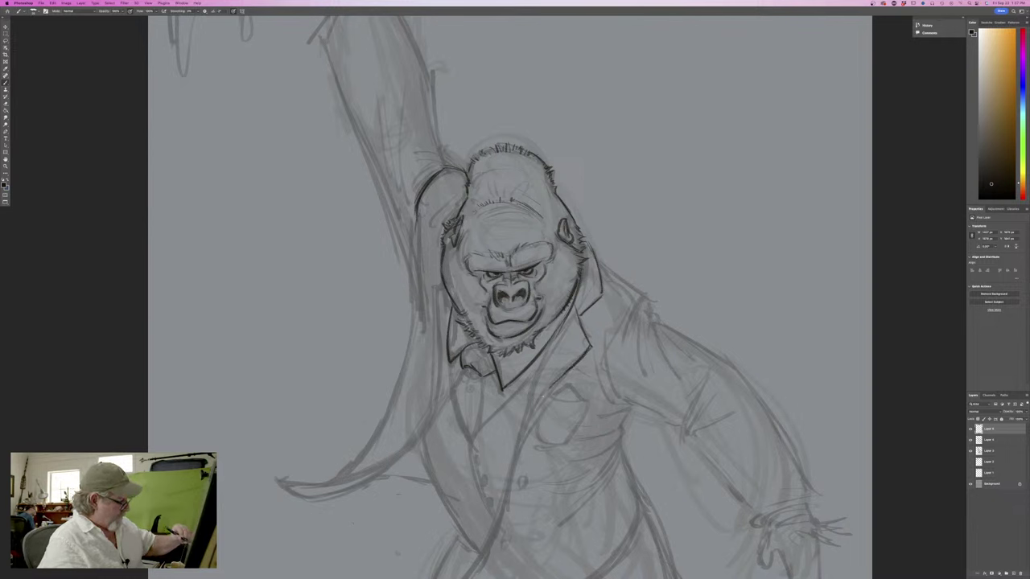
left_click_drag(549, 389, 519, 445)
left_click_drag(557, 330, 510, 470)
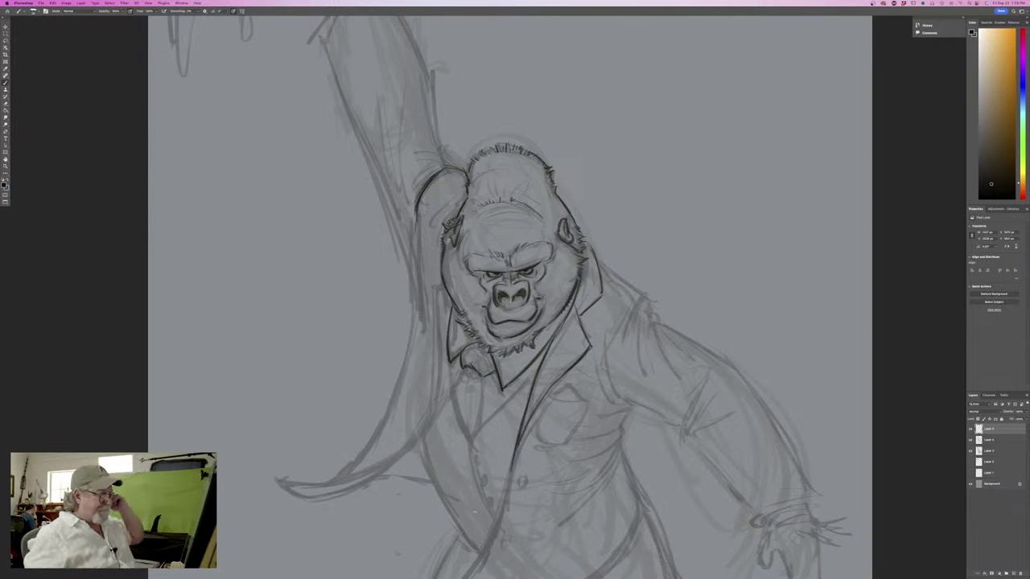
Draw the jacket's shoulder line and curved armhole seam on the lowered-arm side, with a fold line beside it
mouse_move(581, 232)
left_mouse_down()
mouse_move(600, 270)
mouse_move(647, 291)
mouse_move(654, 309)
mouse_move(625, 323)
mouse_move(616, 401)
left_mouse_up()
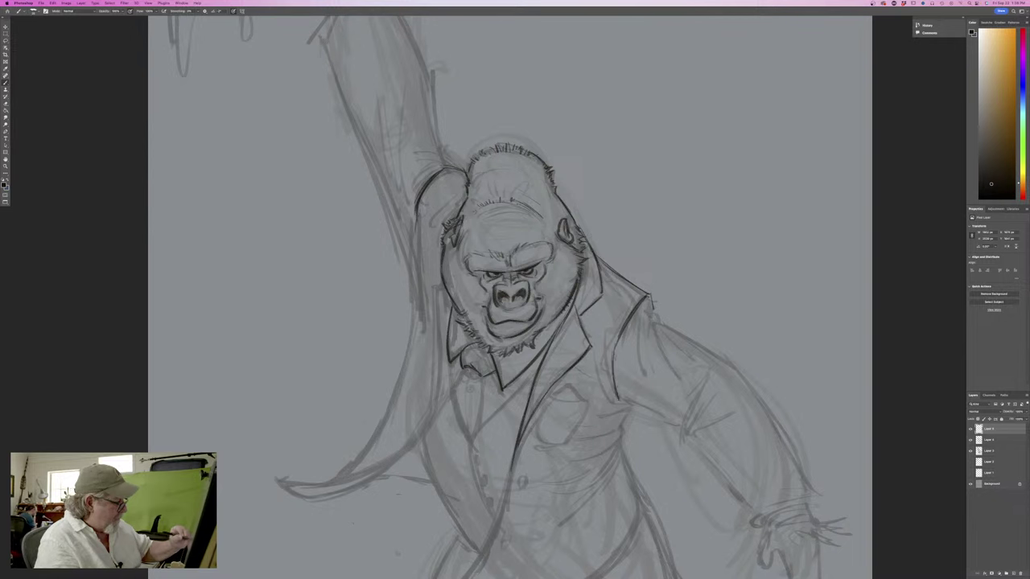
left_click_drag(613, 361, 628, 409)
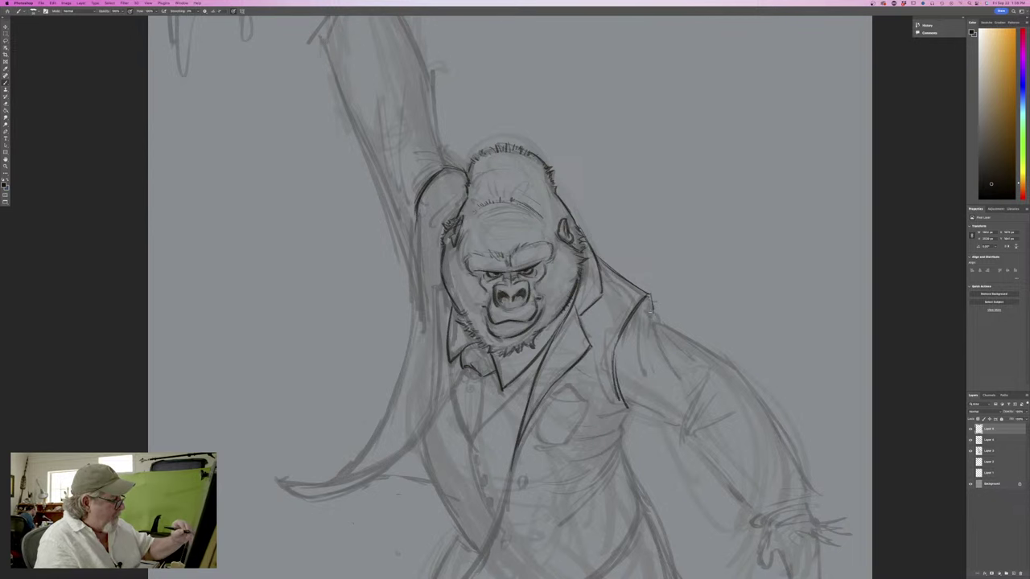
left_click_drag(650, 306, 642, 383)
left_click_drag(642, 336, 642, 362)
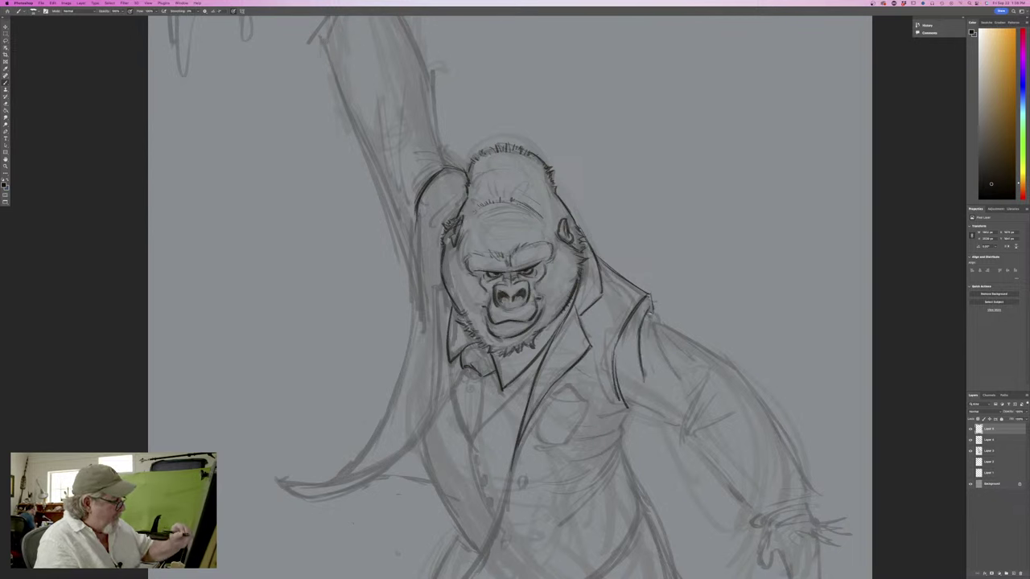
Draw the upper sleeve of the lowered arm with a fold from the shoulder and its upper and lower edges
left_click_drag(654, 321, 680, 382)
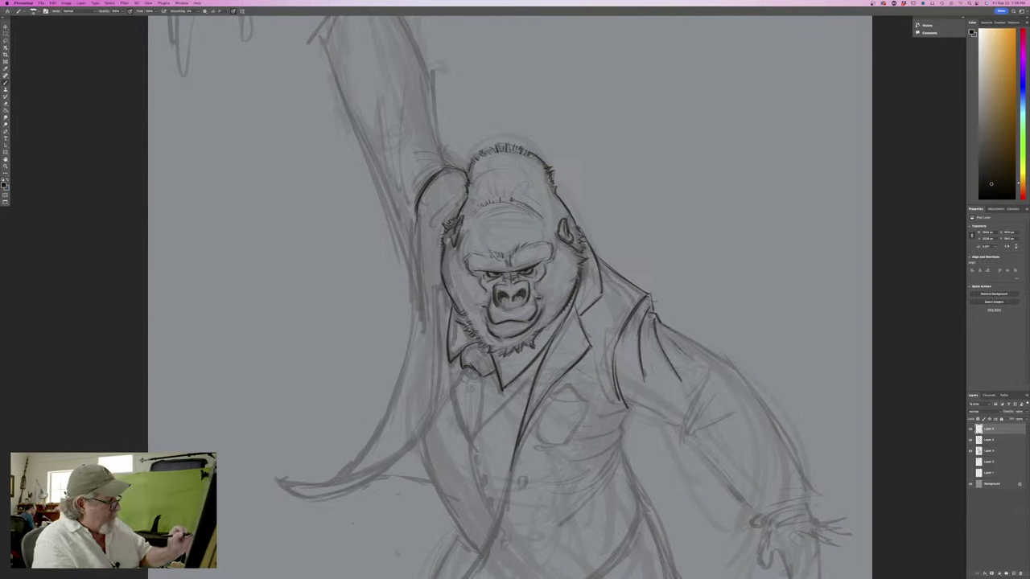
left_click_drag(670, 330, 721, 359)
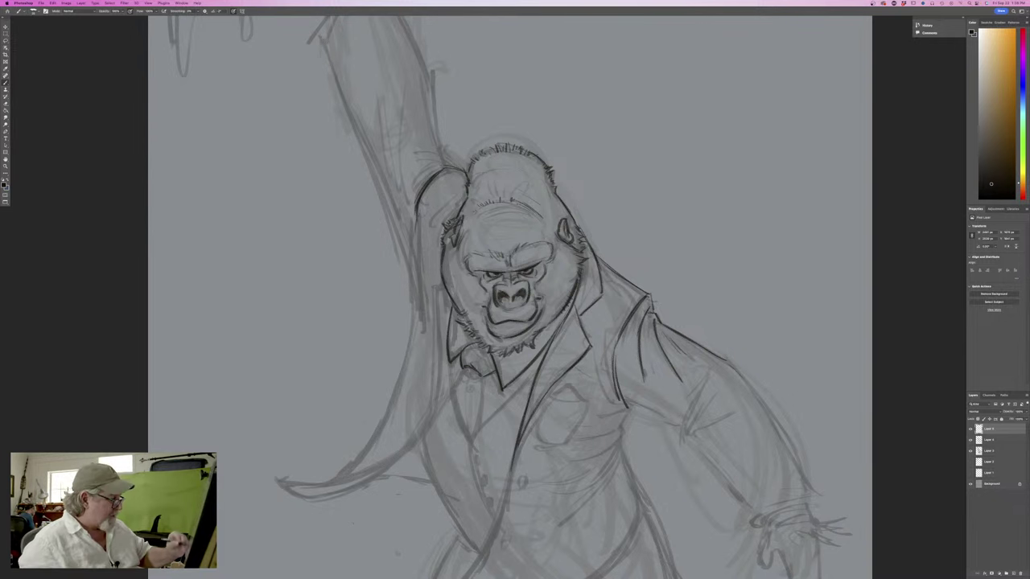
left_click_drag(627, 404, 667, 418)
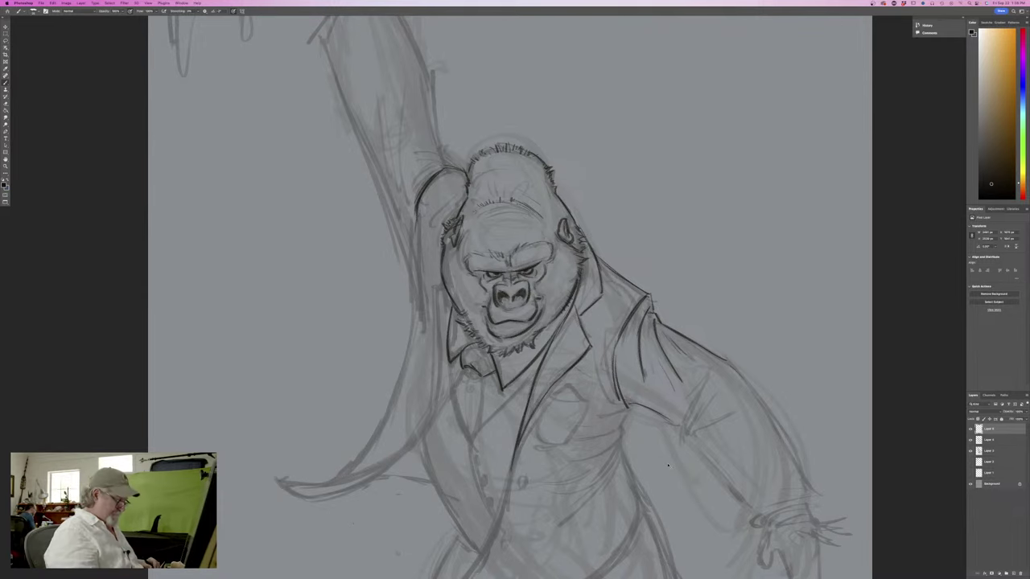
key("super+minus")
key("super+minus")
key("super+plus")
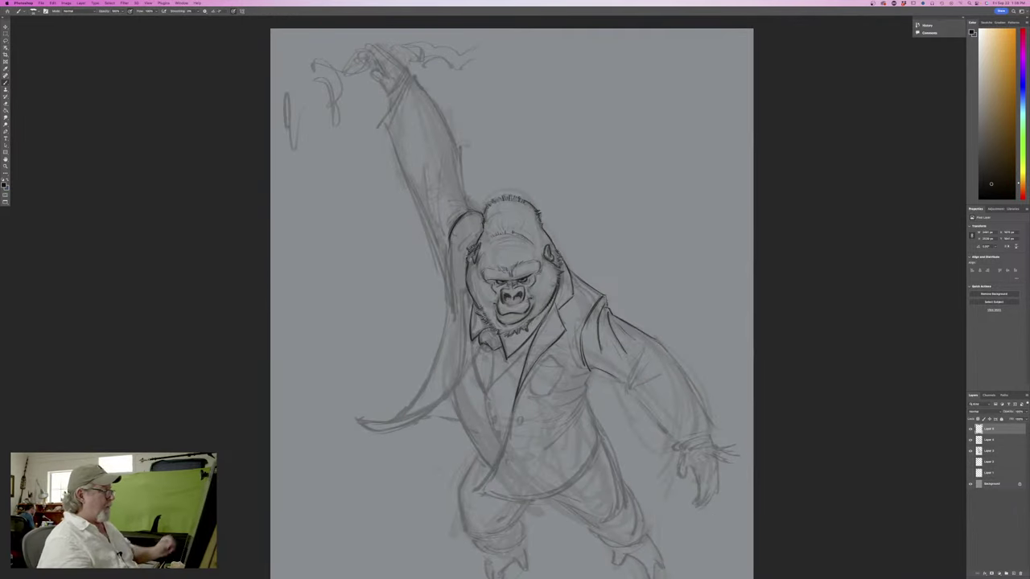
Draw the tie and the V-shaped vest opening under the gorilla's chin, including the shirt edge on the raised-arm side
scroll(233, 296, "down", 3)
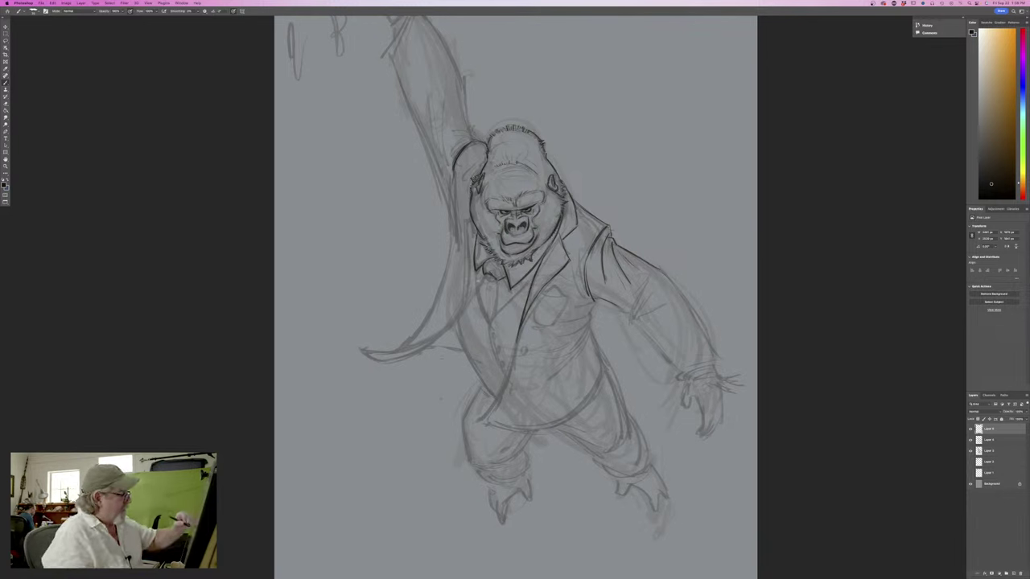
left_click_drag(488, 275, 479, 292)
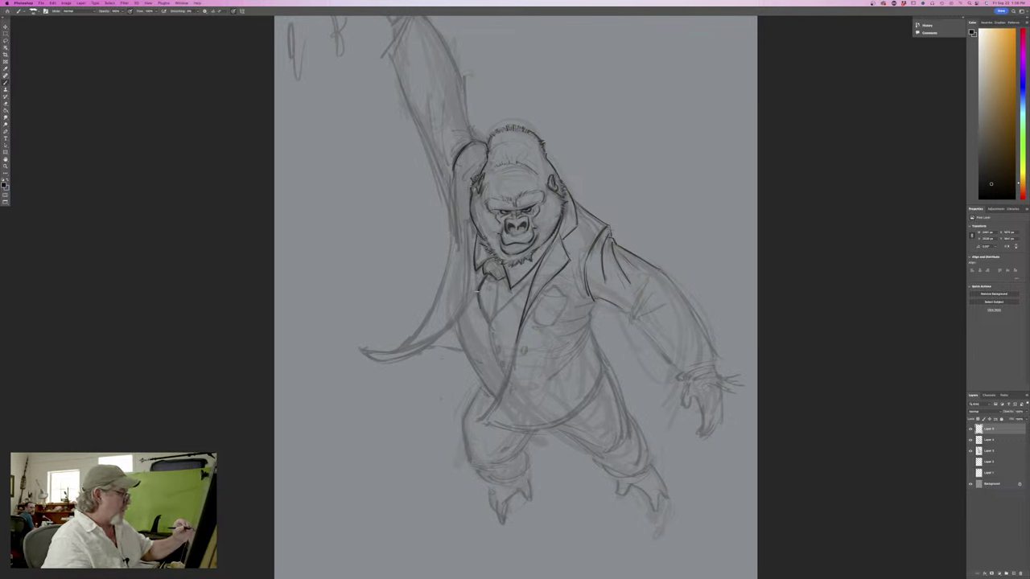
left_click_drag(479, 292, 483, 320)
mouse_move(494, 280)
left_mouse_down()
mouse_move(485, 287)
mouse_move(496, 301)
mouse_move(490, 320)
left_mouse_up()
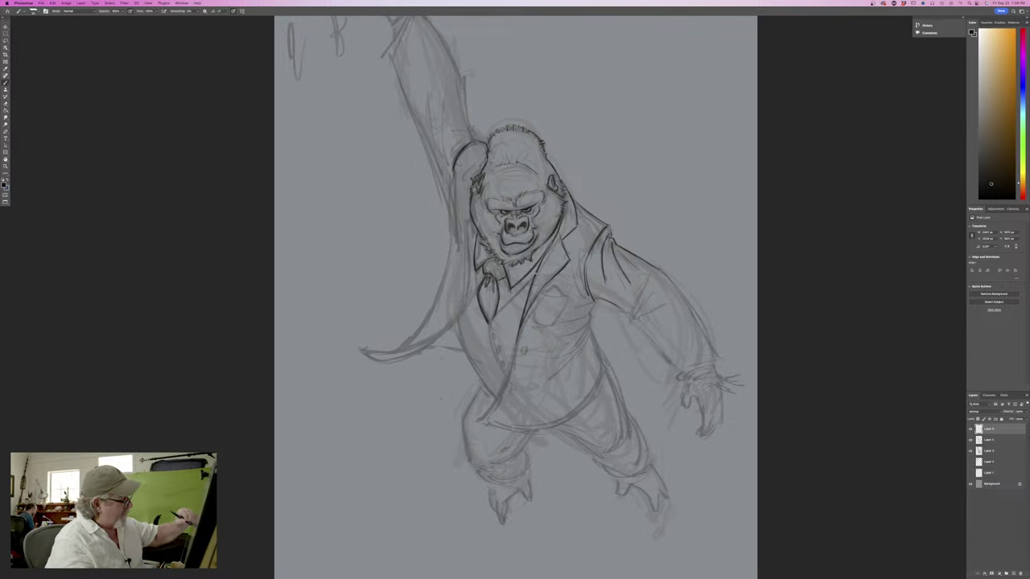
left_click_drag(535, 273, 489, 323)
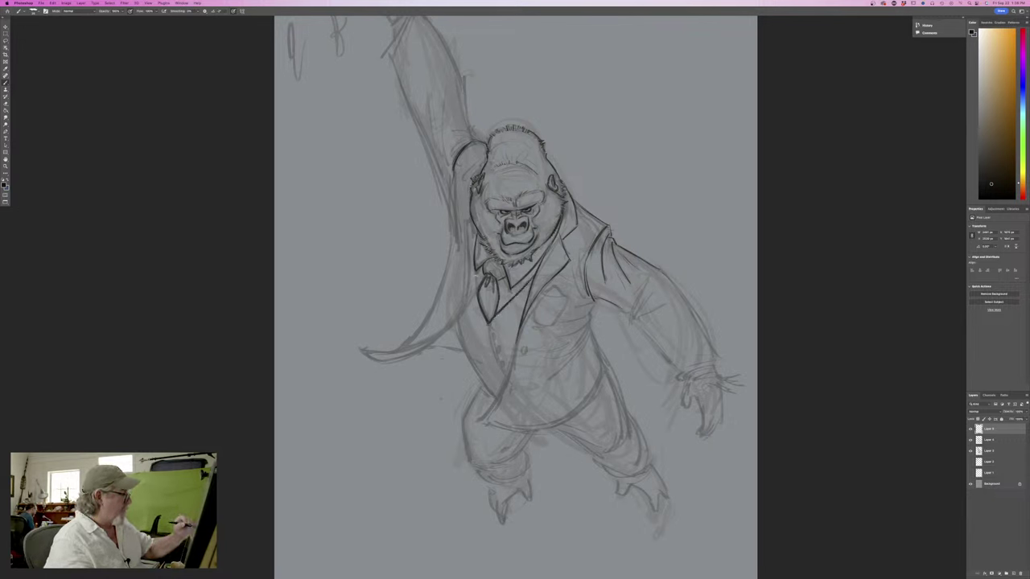
left_click_drag(476, 270, 474, 293)
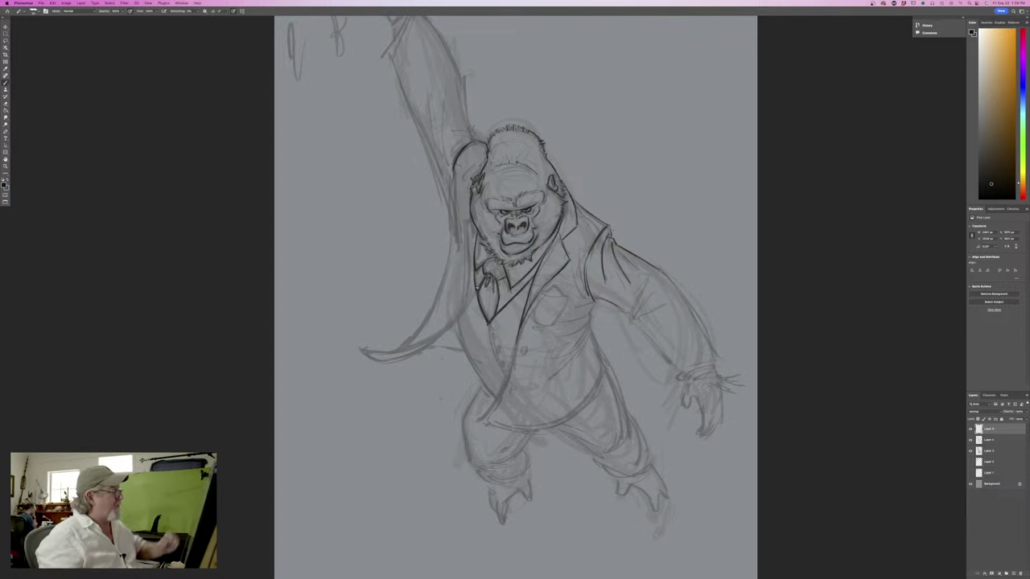
left_click_drag(472, 168, 462, 187)
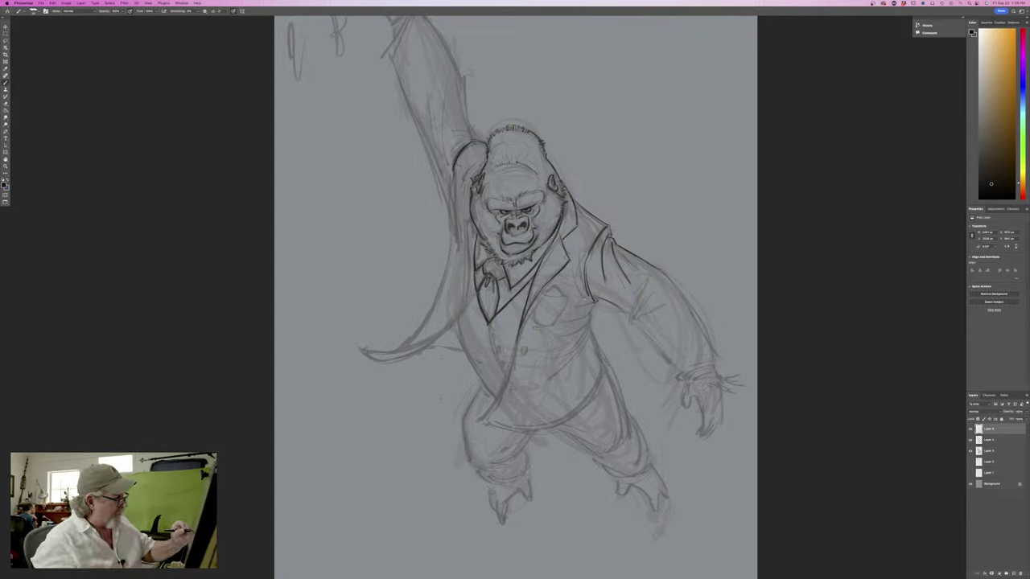
Draw the jacket's side folds below the lowered arm, the curved hem around the belly, and the front edge down to its point
left_click_drag(593, 303, 582, 346)
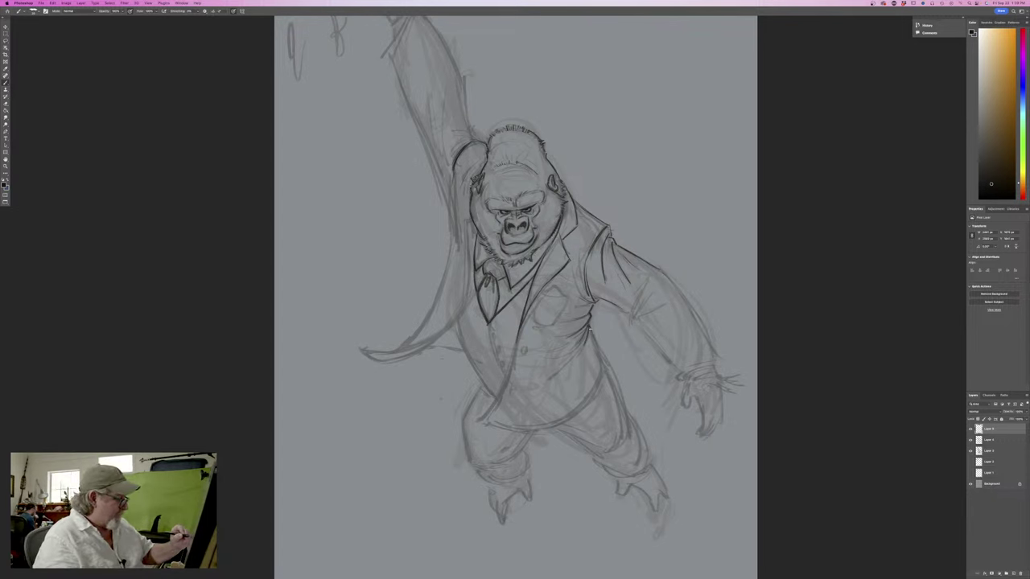
mouse_move(602, 337)
left_mouse_down()
mouse_move(595, 386)
mouse_move(574, 401)
mouse_move(598, 387)
mouse_move(584, 408)
mouse_move(529, 431)
mouse_move(583, 408)
mouse_move(487, 421)
left_mouse_up()
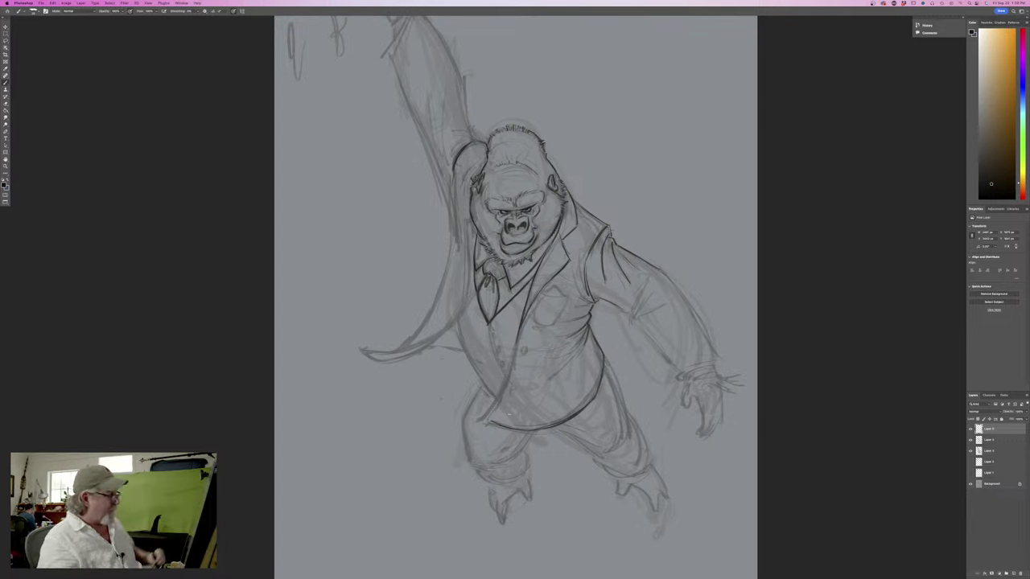
mouse_move(520, 335)
left_mouse_down()
mouse_move(512, 372)
mouse_move(481, 418)
left_mouse_up()
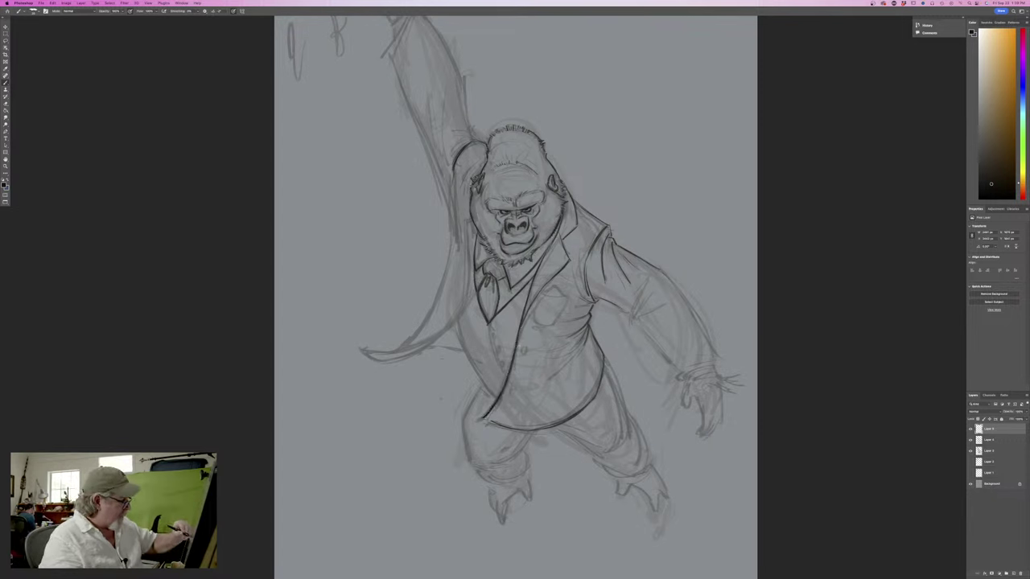
Add two buttons along the jacket front and a breast pocket with a pointed handkerchief on the chest
left_click_drag(513, 387, 511, 394)
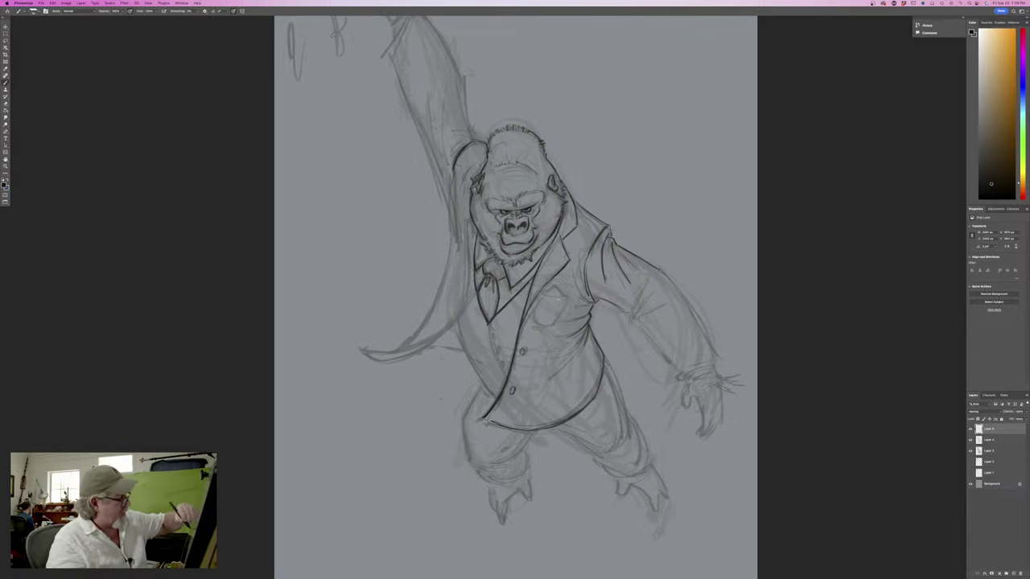
mouse_move(543, 299)
left_mouse_down()
mouse_move(561, 295)
mouse_move(560, 321)
mouse_move(536, 320)
mouse_move(557, 324)
left_mouse_up()
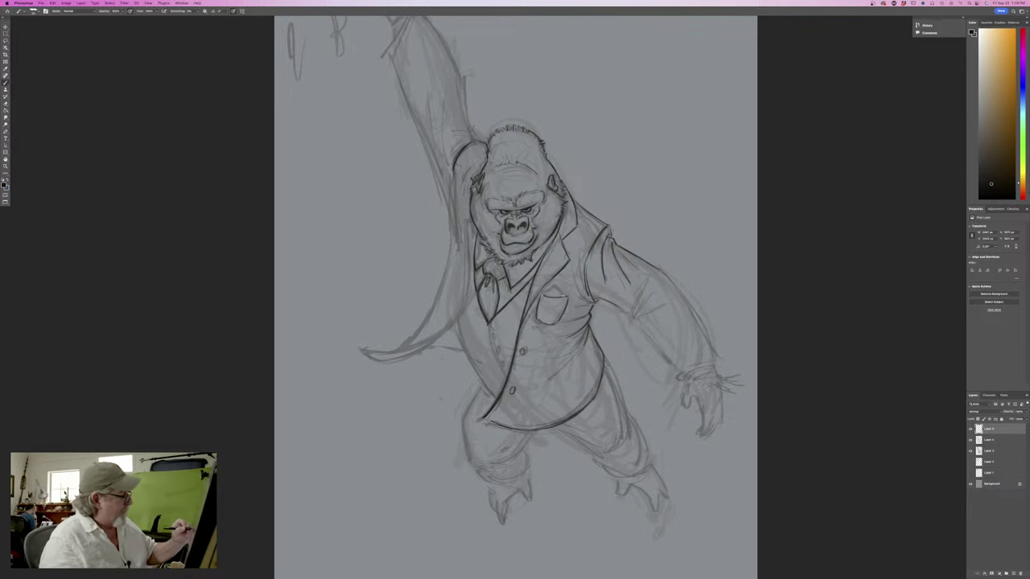
mouse_move(557, 291)
left_mouse_down()
mouse_move(566, 298)
mouse_move(560, 289)
left_mouse_up()
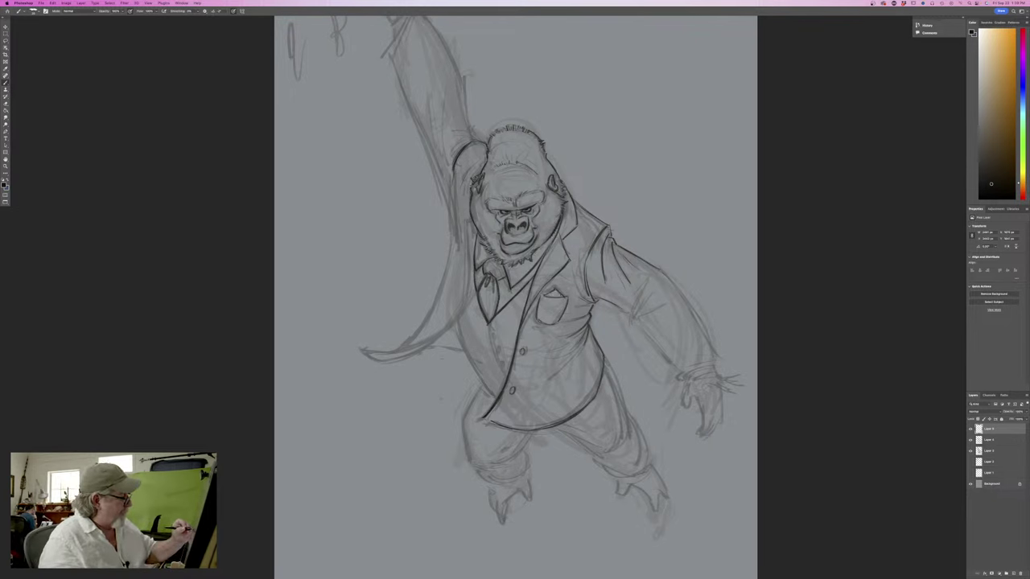
Draw the raised arm's sleeve with its inner contour, shoulder folds beside the head, and long creases along the upper arm
left_click_drag(450, 184, 453, 206)
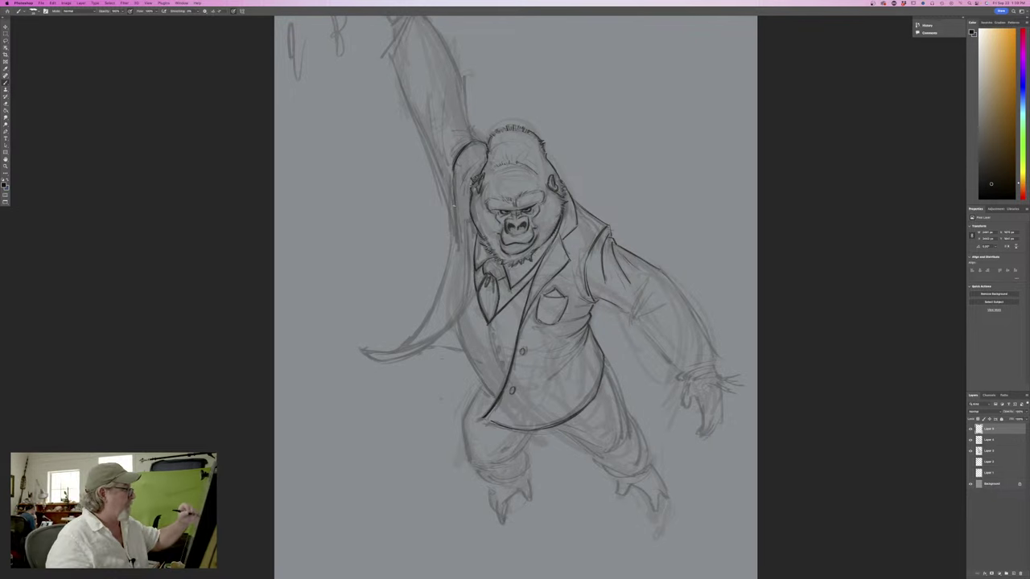
mouse_move(463, 145)
left_mouse_down()
mouse_move(450, 158)
mouse_move(449, 144)
left_mouse_up()
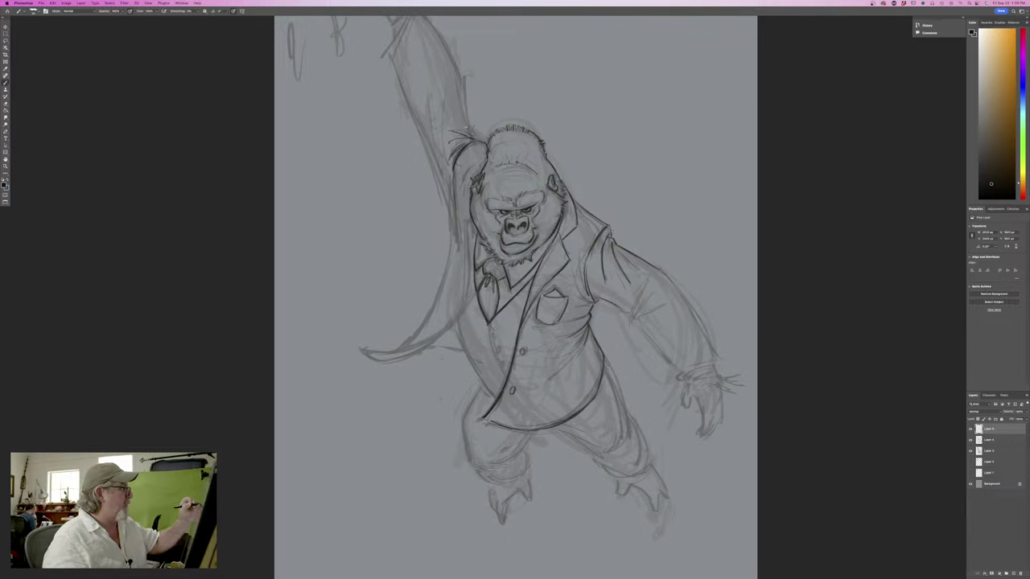
mouse_move(465, 102)
left_mouse_down()
mouse_move(470, 135)
mouse_move(467, 124)
left_mouse_up()
mouse_move(428, 25)
left_mouse_down()
mouse_move(464, 98)
mouse_move(453, 62)
left_mouse_up()
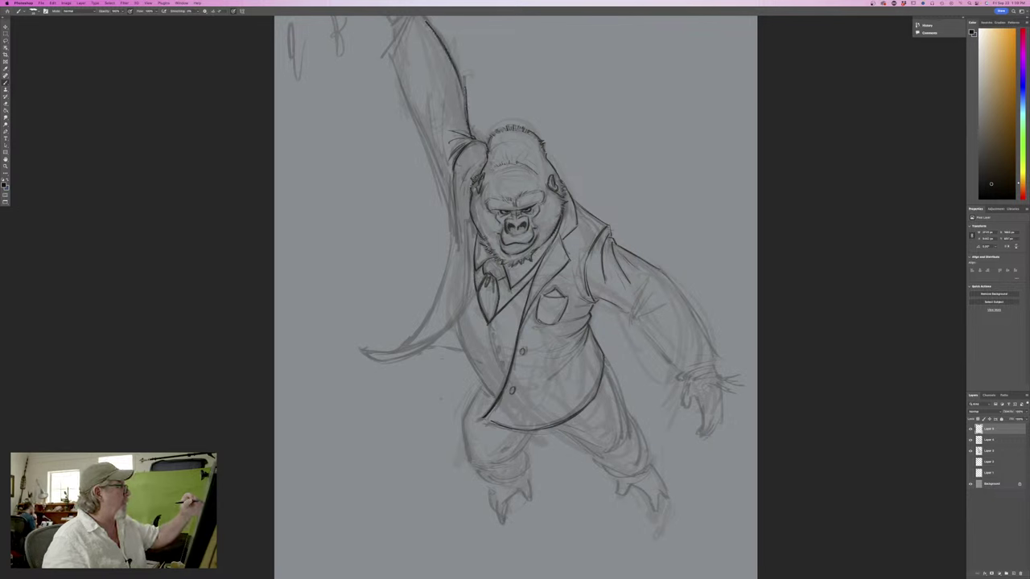
left_click_drag(436, 103, 444, 173)
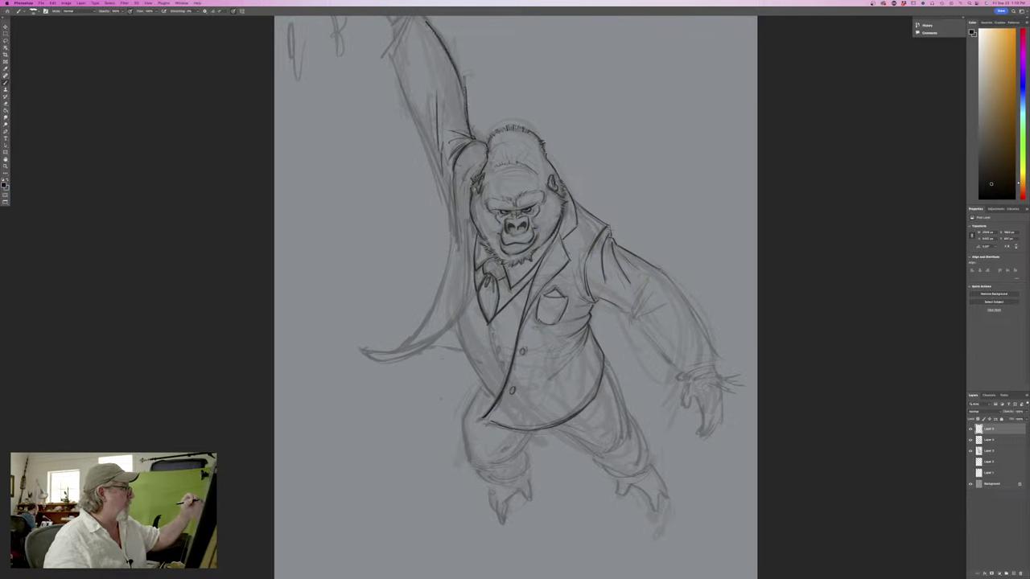
left_click_drag(420, 97, 435, 159)
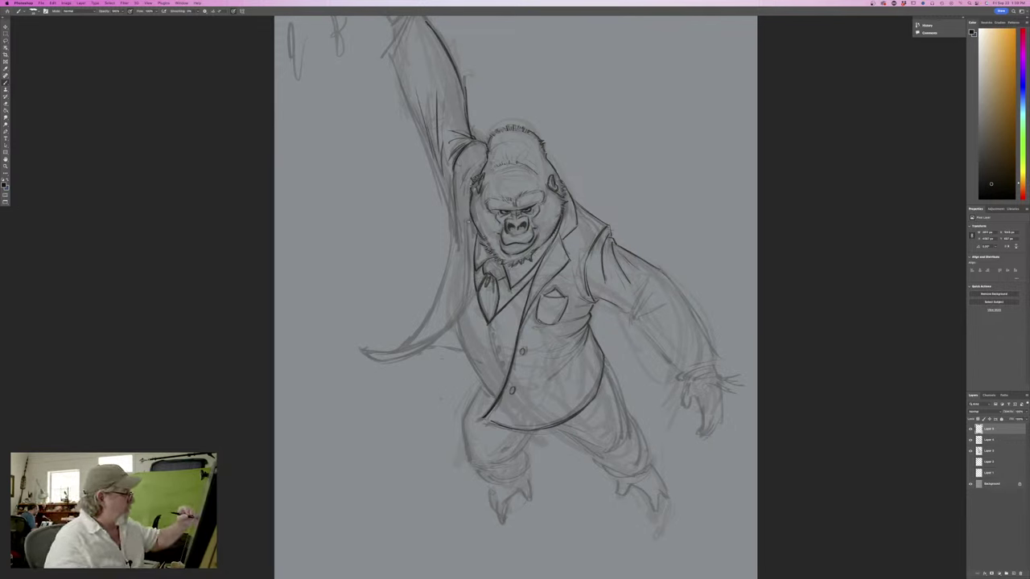
Draw the open jacket flap's lapel and front edge on the raised-arm side, sweeping down to the flared tip
left_click_drag(465, 222, 461, 309)
left_click_drag(469, 272, 449, 328)
mouse_move(473, 297)
left_mouse_down()
mouse_move(445, 332)
mouse_move(396, 352)
left_mouse_up()
mouse_move(448, 332)
left_mouse_down()
mouse_move(404, 352)
mouse_move(446, 348)
mouse_move(393, 360)
left_mouse_up()
left_click_drag(404, 357, 363, 359)
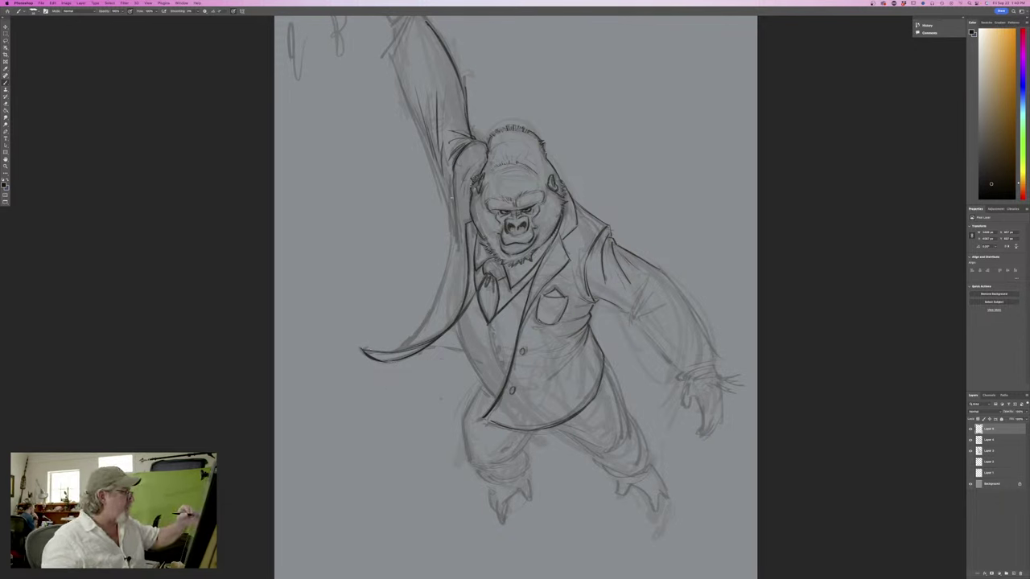
Draw the open flap's outer edge from the raised arm's underside to the flared tip, plus the short hem line behind it
left_click_drag(451, 199, 444, 238)
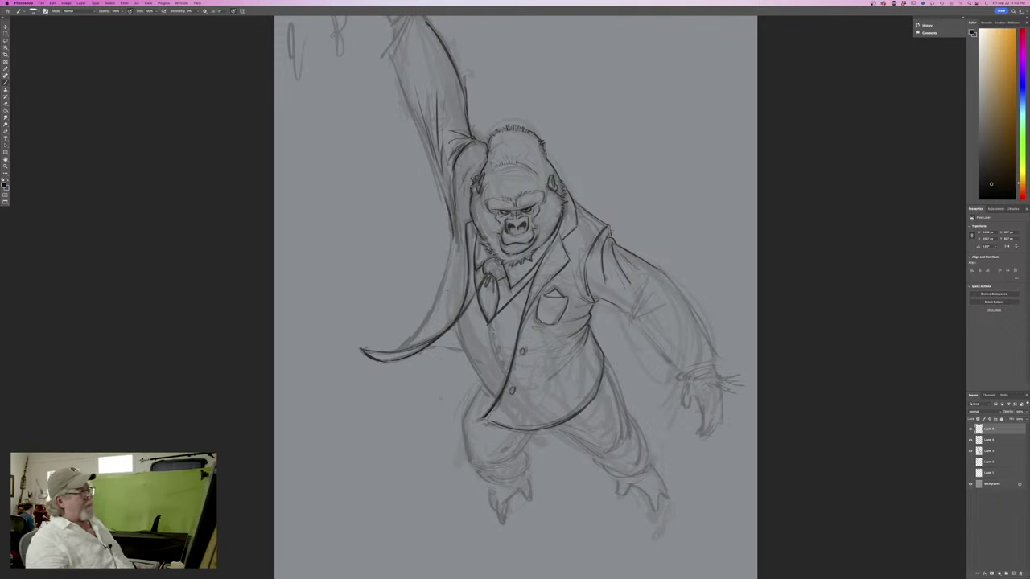
key("super+plus")
key("super+plus")
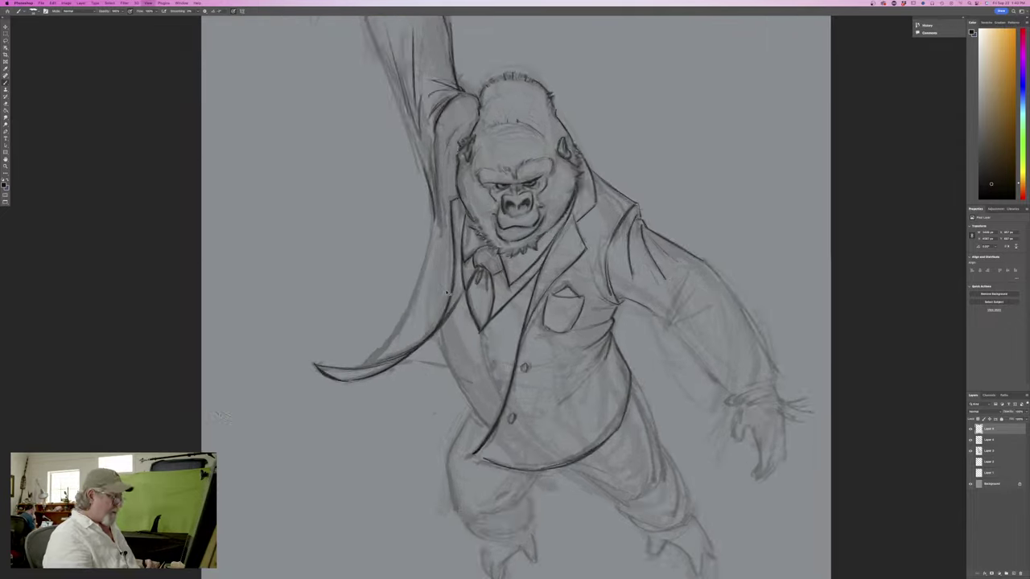
key("super+minus")
key("super+minus")
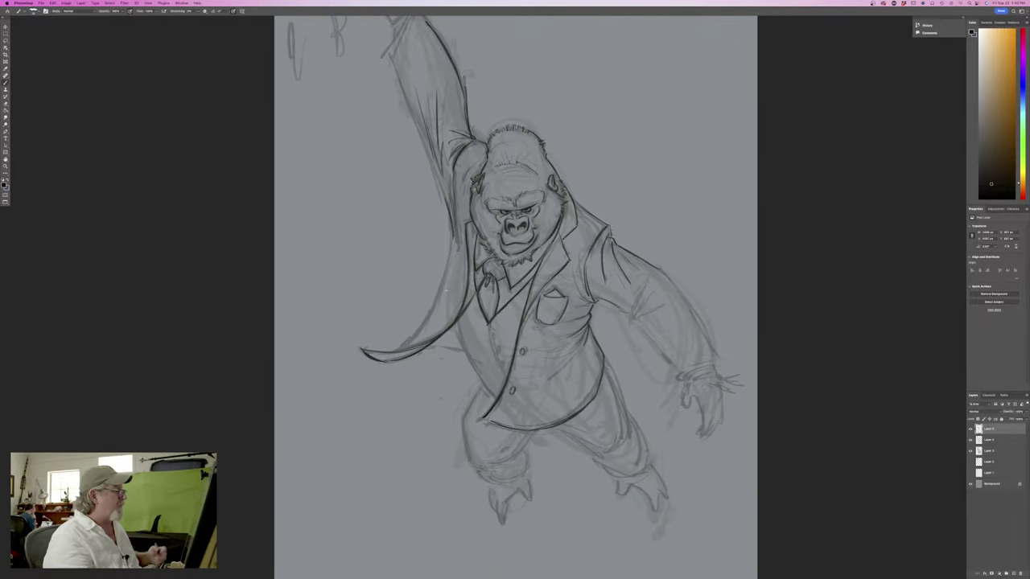
left_click_drag(450, 251, 447, 272)
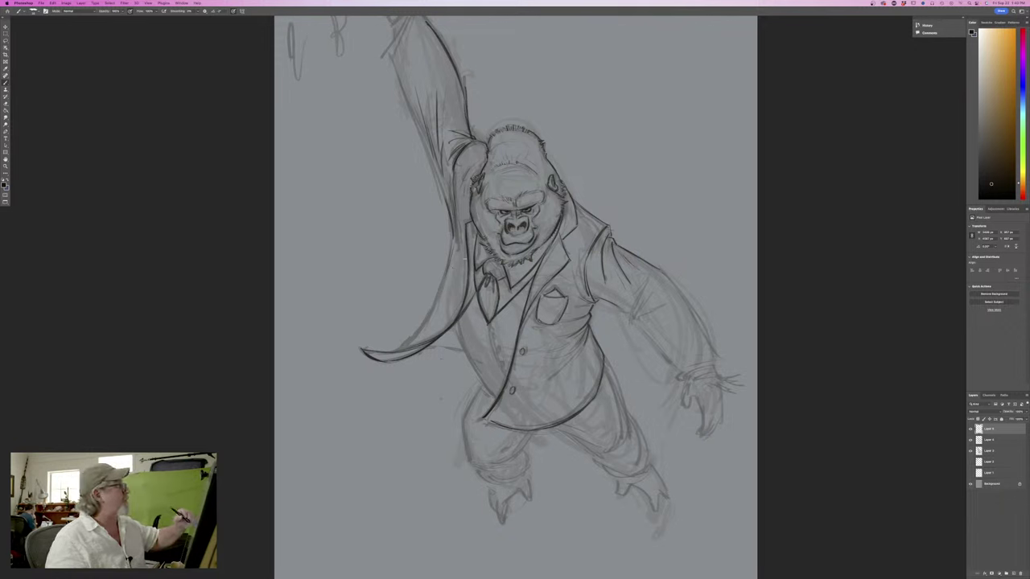
mouse_move(451, 234)
left_mouse_down()
mouse_move(432, 310)
mouse_move(396, 349)
left_mouse_up()
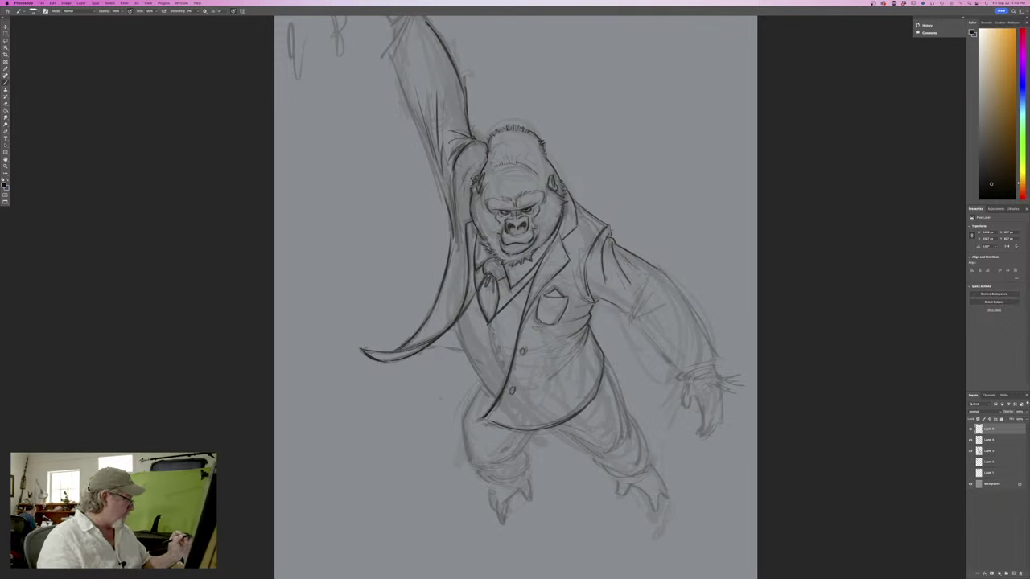
left_click_drag(429, 342, 464, 349)
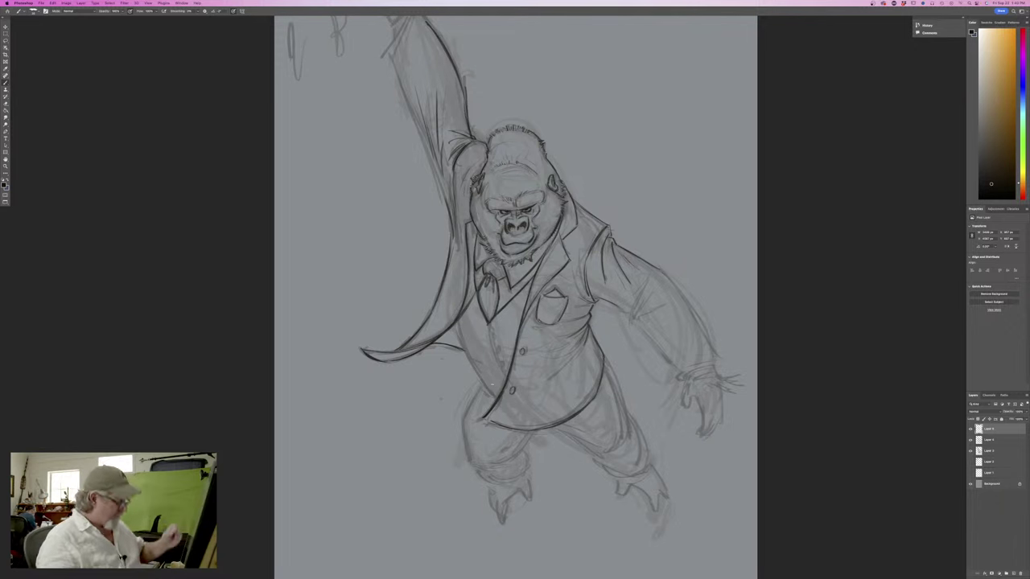
On a new layer with the gorilla layers hidden, sketch a bull's head curve with two upturned horns and a hair tuft
left_click_drag(970, 429, 972, 457)
left_click(1008, 574)
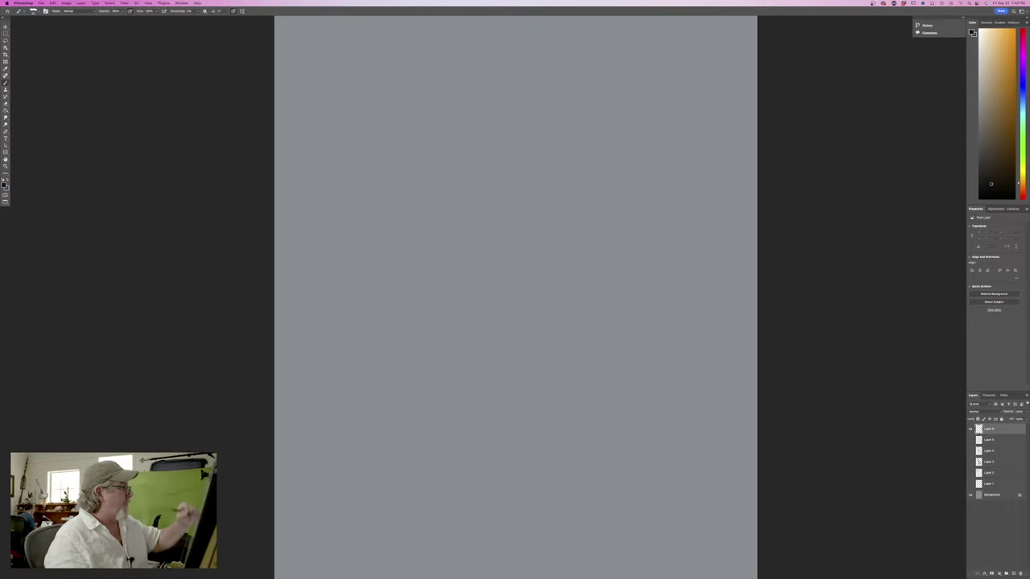
mouse_move(505, 137)
left_mouse_down()
mouse_move(518, 262)
mouse_move(445, 121)
mouse_move(437, 139)
left_mouse_up()
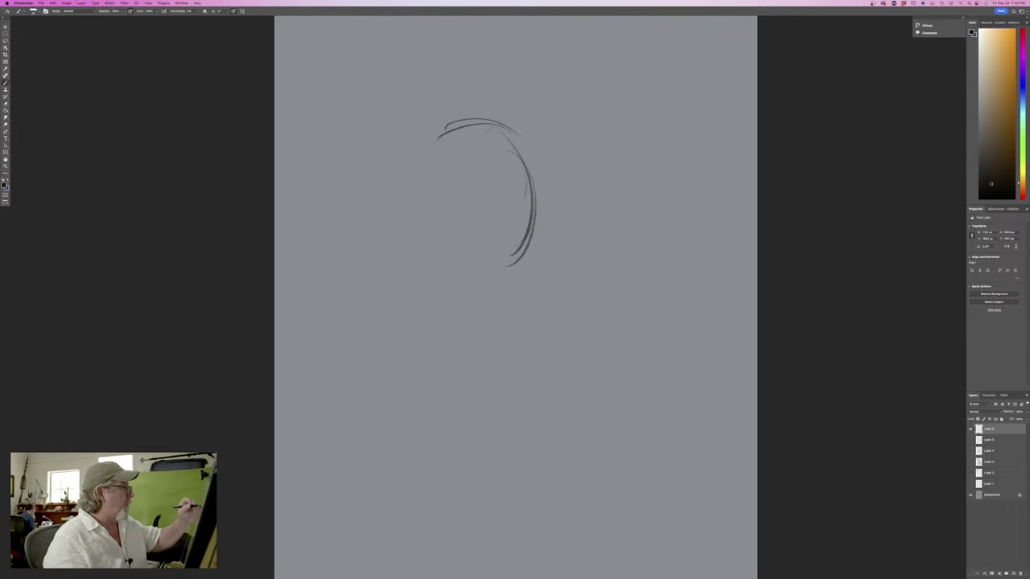
mouse_move(553, 65)
left_mouse_down()
mouse_move(521, 134)
mouse_move(582, 164)
mouse_move(540, 167)
left_mouse_up()
left_click_drag(396, 124, 417, 130)
mouse_move(392, 95)
left_mouse_down()
mouse_move(414, 138)
mouse_move(385, 132)
left_mouse_up()
mouse_move(495, 106)
left_mouse_down()
mouse_move(512, 130)
mouse_move(463, 110)
left_mouse_up()
left_click_drag(453, 112, 428, 123)
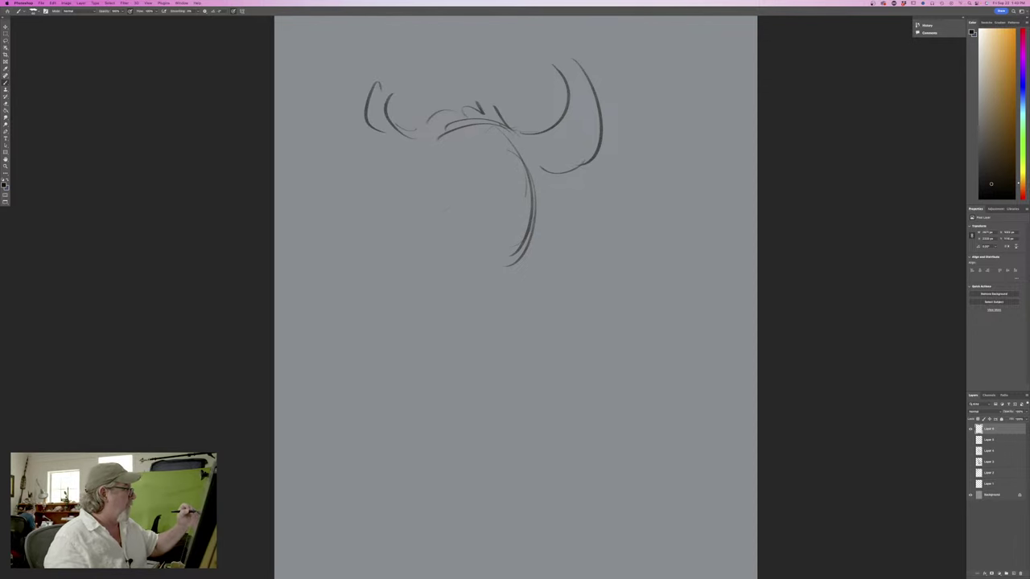
Sketch the bull's near eye, far brow and snout profile, the rounded muzzle, and the jawline
mouse_move(492, 191)
left_mouse_down()
mouse_move(469, 190)
mouse_move(488, 177)
left_mouse_up()
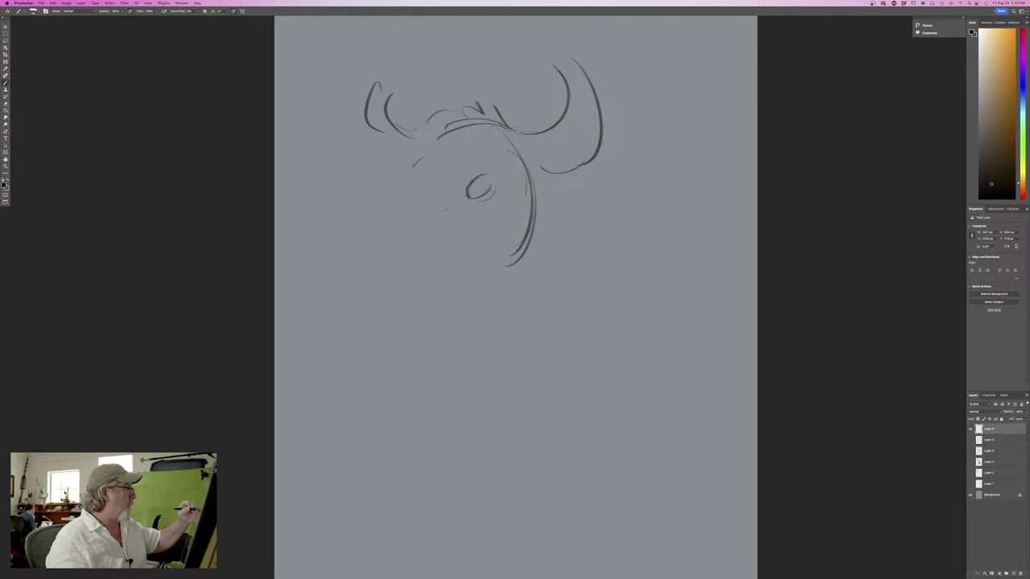
mouse_move(420, 159)
left_mouse_down()
mouse_move(407, 200)
mouse_move(378, 228)
mouse_move(437, 255)
mouse_move(433, 282)
left_mouse_up()
mouse_move(387, 232)
left_mouse_down()
mouse_move(361, 272)
mouse_move(435, 295)
mouse_move(528, 246)
left_mouse_up()
left_click_drag(534, 216, 500, 285)
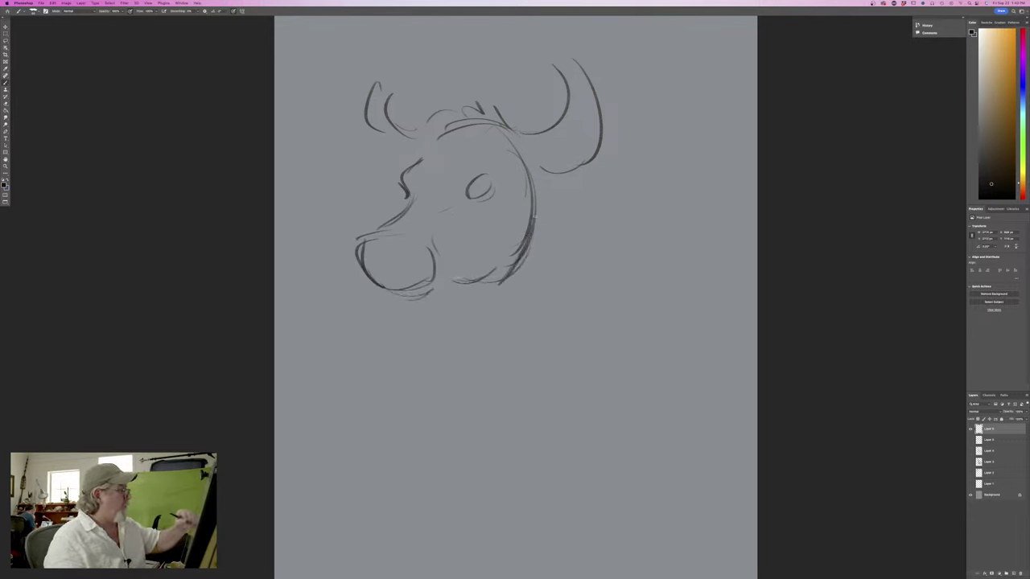
Sketch the leaf-shaped ear below the near horn and add the nostrils and mouth line to the muzzle
left_click_drag(549, 181, 560, 195)
left_click_drag(490, 185, 473, 180)
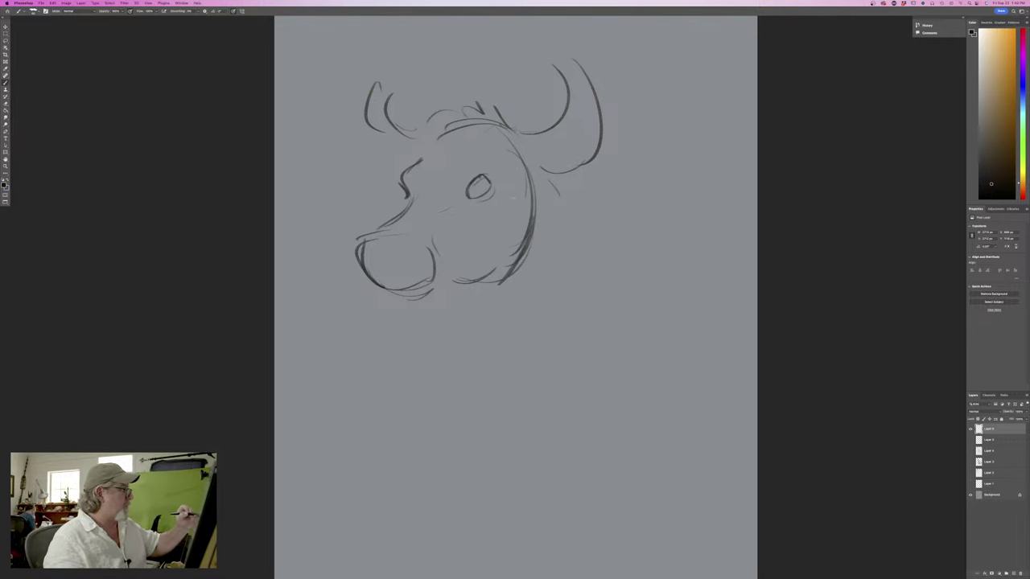
left_click_drag(541, 170, 581, 192)
mouse_move(541, 168)
left_mouse_down()
mouse_move(605, 194)
mouse_move(555, 226)
mouse_move(613, 218)
mouse_move(563, 199)
mouse_move(629, 214)
left_mouse_up()
left_click_drag(625, 216, 586, 238)
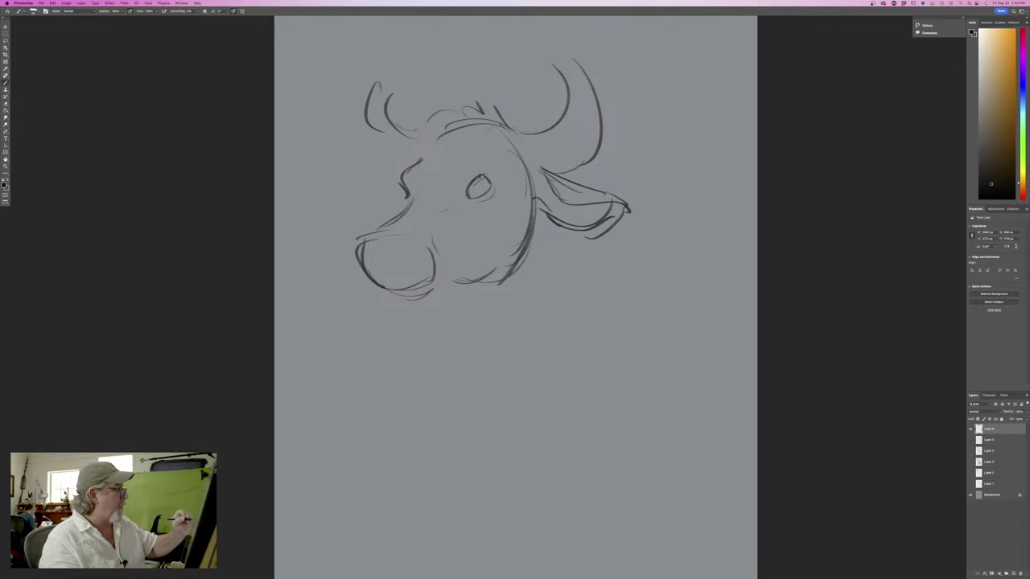
mouse_move(424, 237)
left_mouse_down()
mouse_move(412, 252)
mouse_move(398, 254)
mouse_move(424, 245)
mouse_move(359, 256)
mouse_move(391, 255)
left_mouse_up()
mouse_move(368, 248)
left_mouse_down()
mouse_move(389, 274)
mouse_move(420, 280)
left_mouse_up()
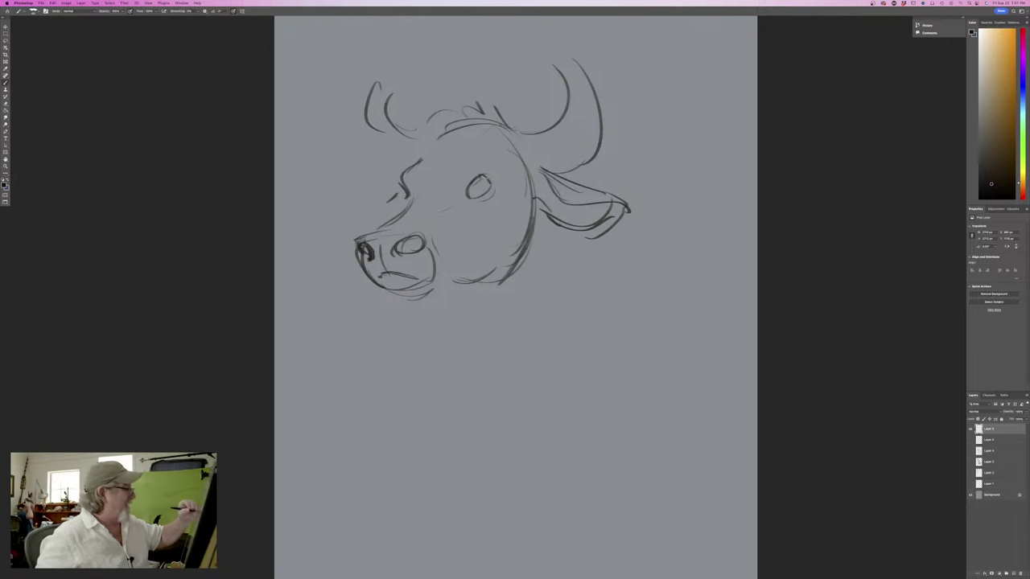
Add hair and brow strokes across the bull's forehead and sketch the throat line running down from the jaw
mouse_move(491, 100)
left_mouse_down()
mouse_move(501, 119)
mouse_move(480, 112)
mouse_move(425, 143)
left_mouse_up()
mouse_move(493, 145)
left_mouse_down()
mouse_move(466, 159)
mouse_move(440, 153)
mouse_move(467, 152)
left_mouse_up()
mouse_move(457, 287)
left_mouse_down()
mouse_move(482, 292)
mouse_move(508, 355)
left_mouse_up()
left_click_drag(483, 297, 528, 369)
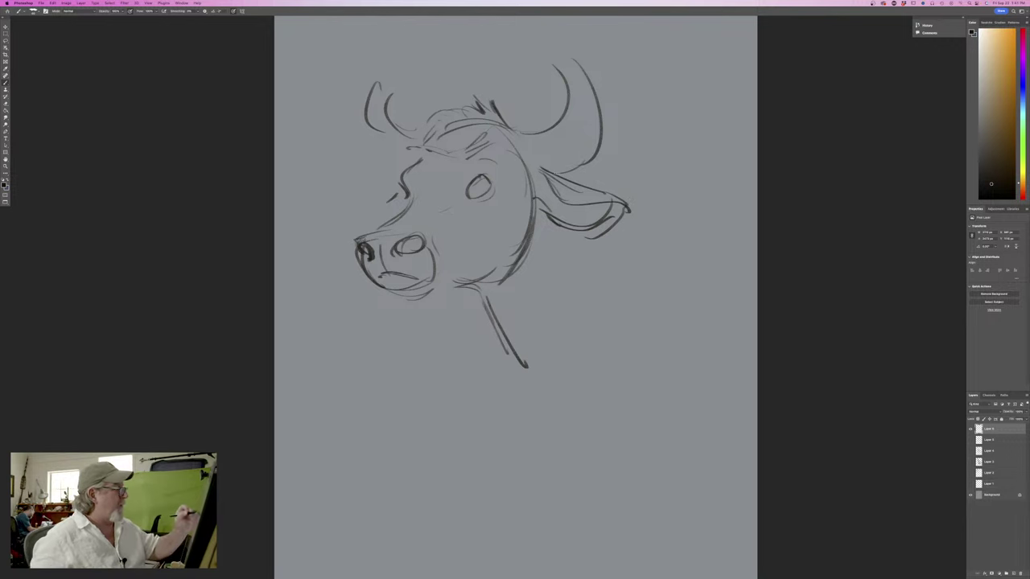
Strengthen the bull's ear and eye contours and add light structure lines on the temple and down the snout
mouse_move(583, 181)
left_mouse_down()
mouse_move(563, 195)
mouse_move(584, 236)
left_mouse_up()
left_click_drag(491, 179, 465, 206)
mouse_move(494, 162)
left_mouse_down()
mouse_move(509, 174)
mouse_move(507, 163)
left_mouse_up()
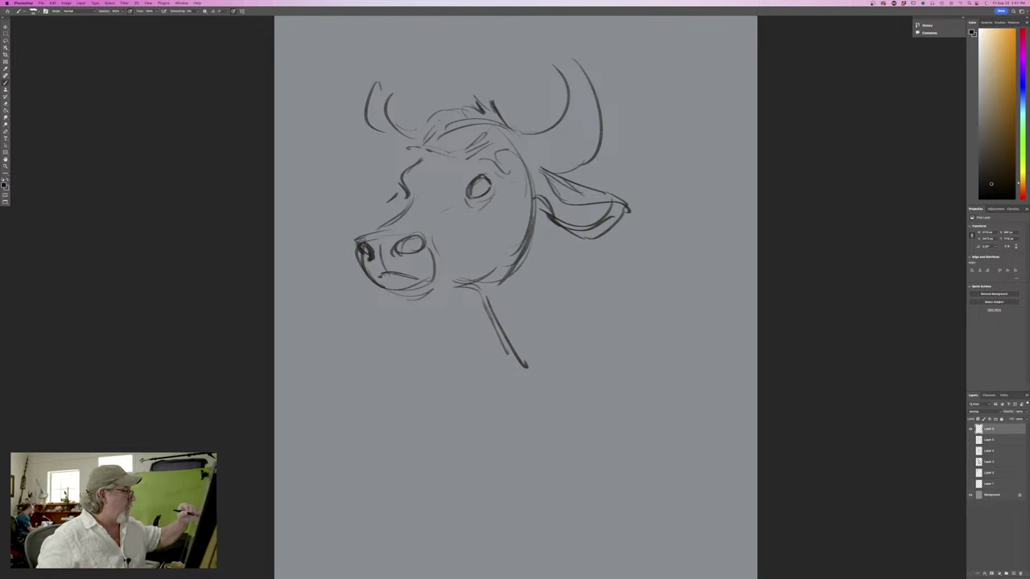
mouse_move(447, 155)
left_mouse_down()
mouse_move(408, 217)
mouse_move(357, 242)
mouse_move(431, 245)
left_mouse_up()
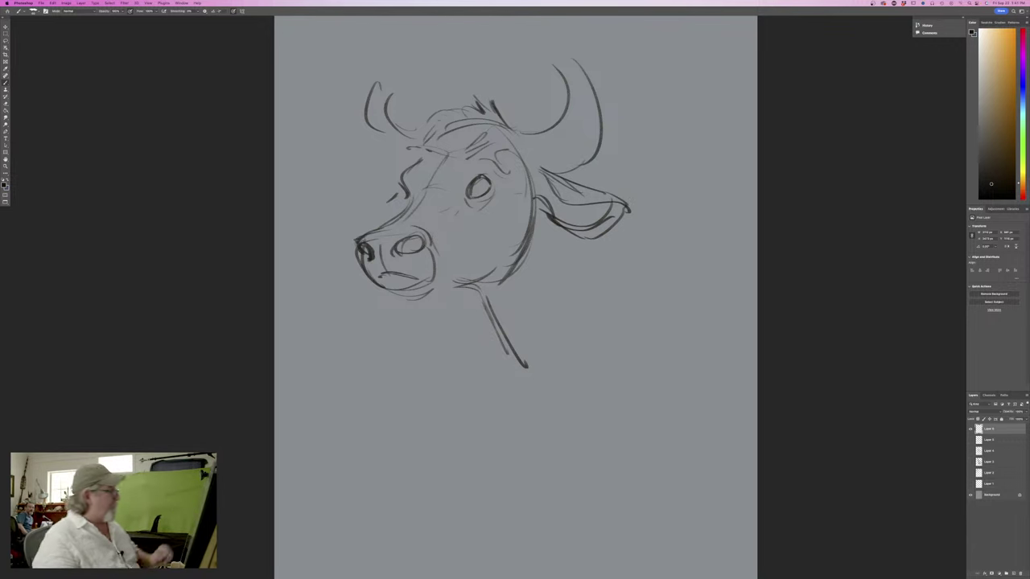
Darken the bull's muzzle, mouth corner and chin contours, add lashes to the far eye, and hatch the throat line
mouse_move(427, 241)
left_mouse_down()
mouse_move(401, 242)
mouse_move(392, 254)
mouse_move(420, 253)
mouse_move(441, 281)
left_mouse_up()
mouse_move(363, 256)
left_mouse_down()
mouse_move(390, 303)
mouse_move(427, 306)
mouse_move(472, 291)
mouse_move(483, 301)
left_mouse_up()
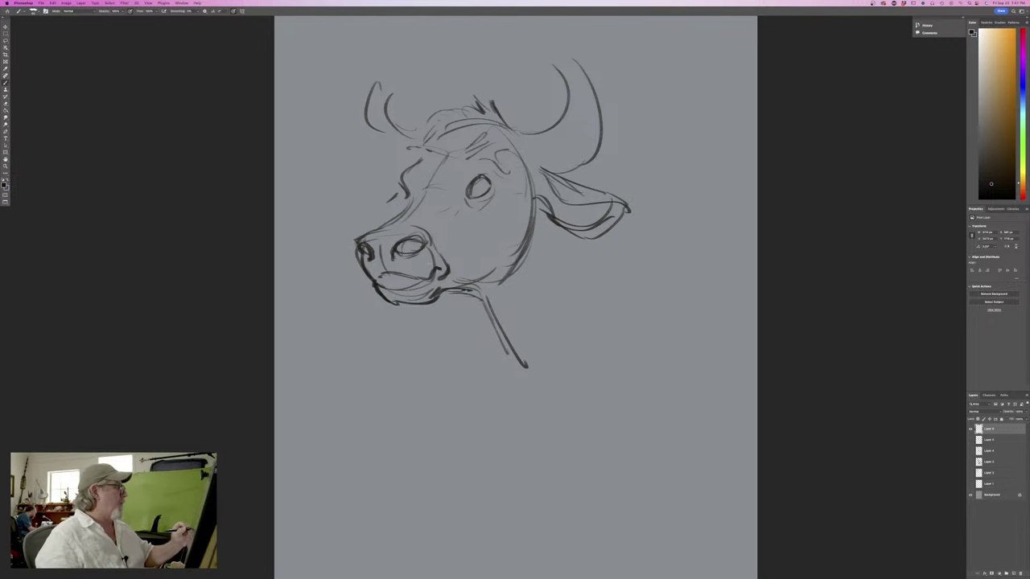
mouse_move(405, 189)
left_mouse_down()
mouse_move(401, 200)
mouse_move(389, 188)
left_mouse_up()
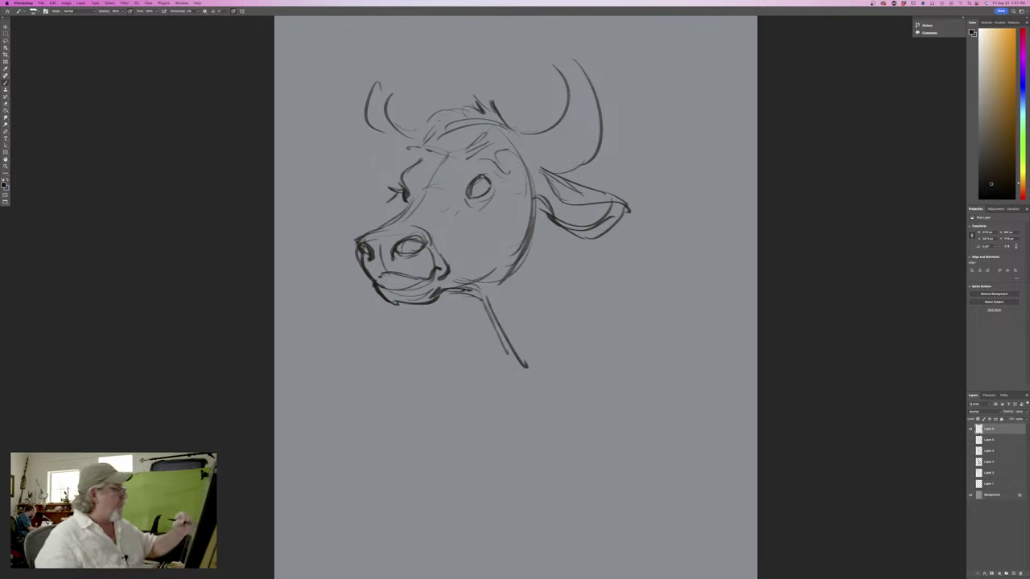
left_click_drag(467, 291, 531, 378)
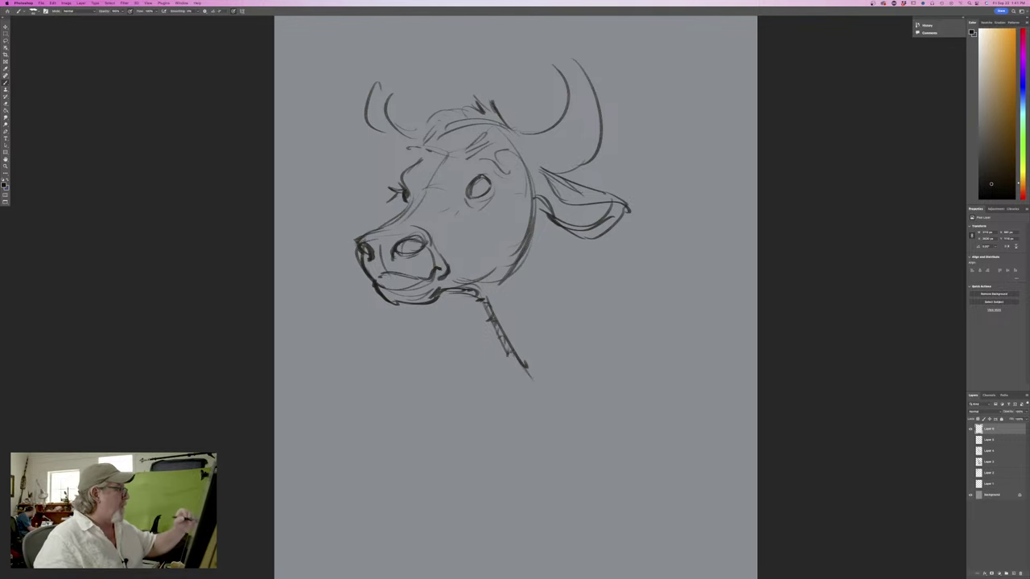
Hatch the inside of the bull's ear, fill the near eye and nostril with dark tone, and add light cheek contours
mouse_move(543, 193)
left_mouse_down()
mouse_move(570, 206)
mouse_move(566, 219)
left_mouse_up()
mouse_move(562, 214)
left_mouse_down()
mouse_move(575, 224)
mouse_move(631, 217)
mouse_move(568, 236)
mouse_move(576, 204)
mouse_move(620, 206)
left_mouse_up()
left_click_drag(604, 235, 624, 208)
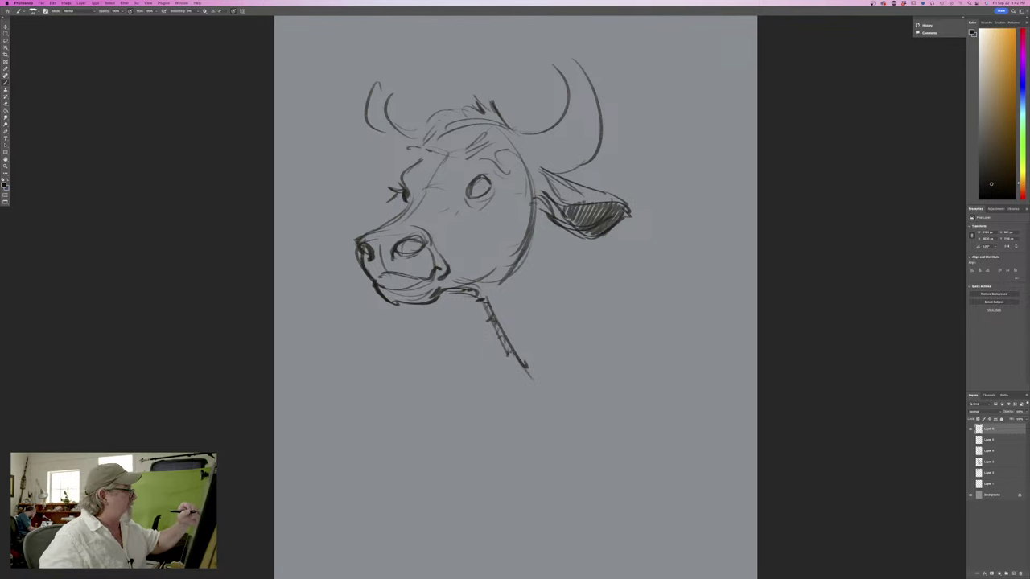
mouse_move(473, 184)
left_mouse_down()
mouse_move(478, 196)
mouse_move(477, 182)
left_mouse_up()
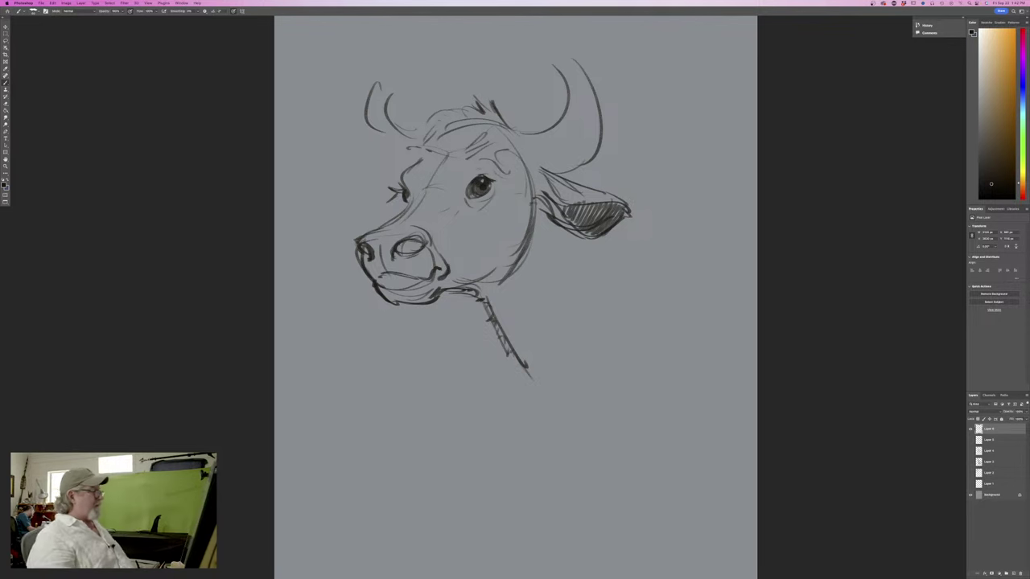
left_click_drag(418, 242, 404, 251)
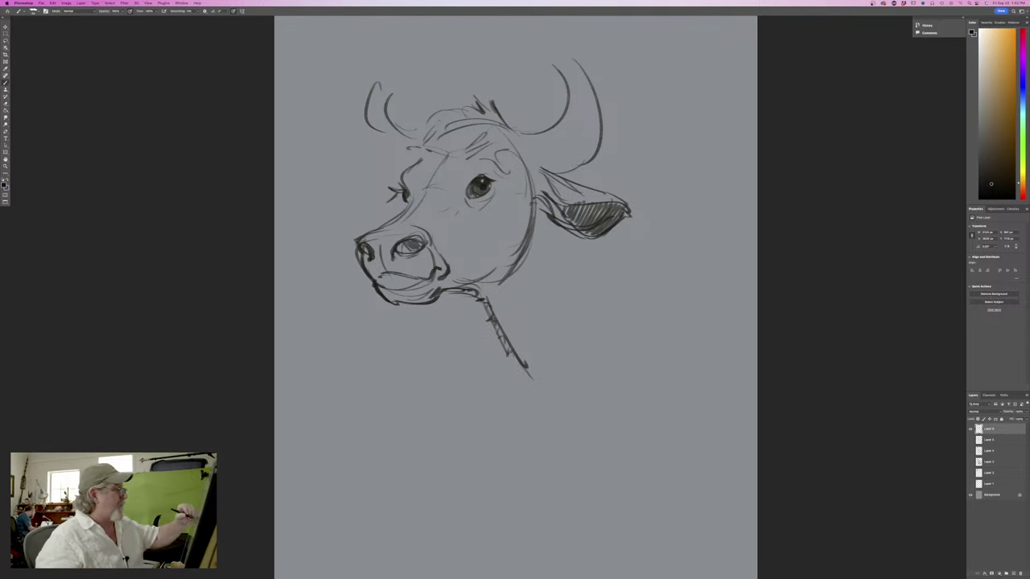
mouse_move(525, 227)
left_mouse_down()
mouse_move(504, 259)
mouse_move(460, 273)
left_mouse_up()
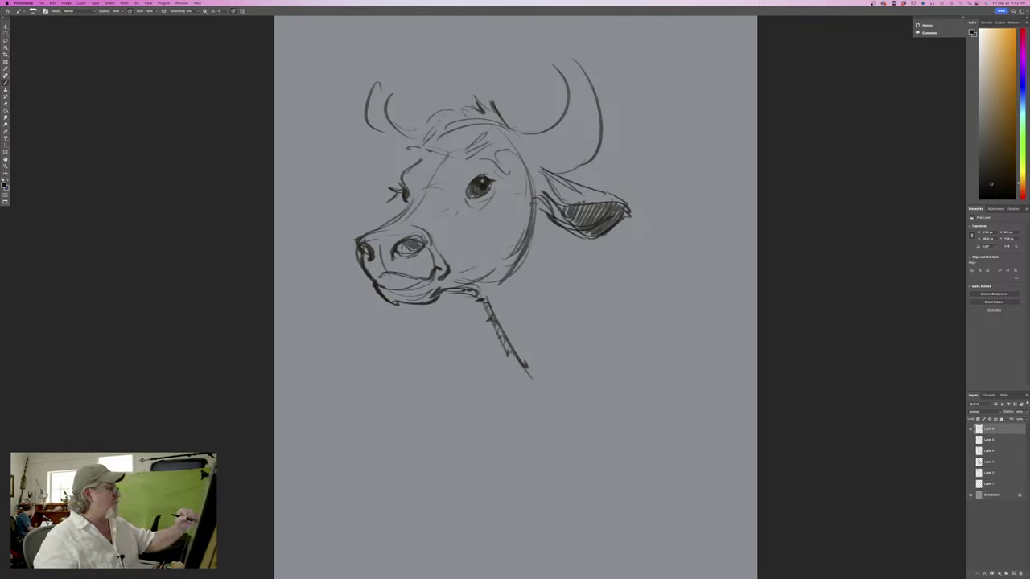
left_click_drag(453, 233, 454, 253)
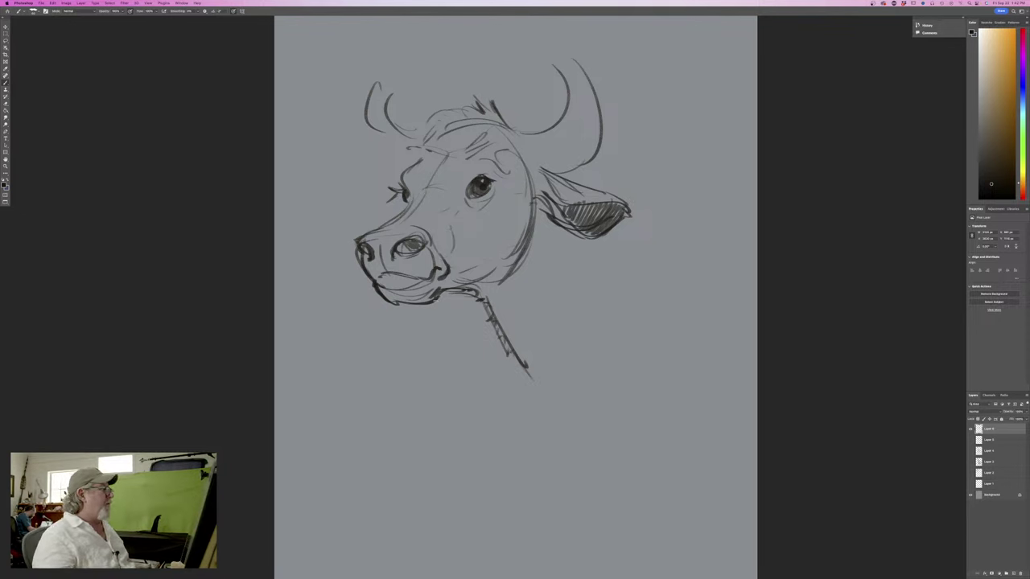
Close the bull's horn tips, extend both horn outlines to the skull, and add accents at the temple, under the eye and across the snout
mouse_move(559, 65)
left_mouse_down()
mouse_move(602, 143)
mouse_move(555, 175)
left_mouse_up()
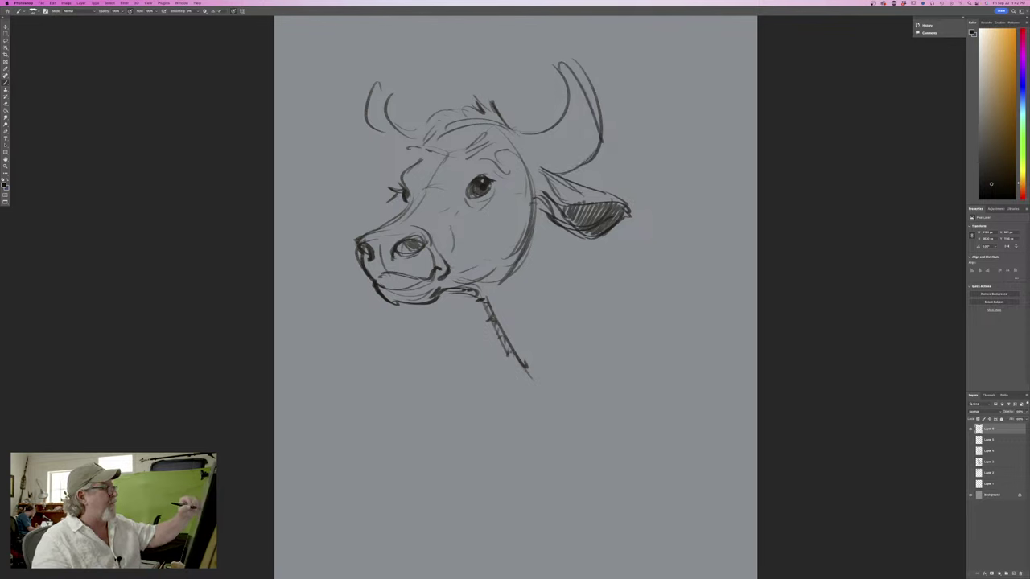
mouse_move(520, 140)
left_mouse_down()
mouse_move(514, 153)
mouse_move(516, 140)
mouse_move(533, 171)
left_mouse_up()
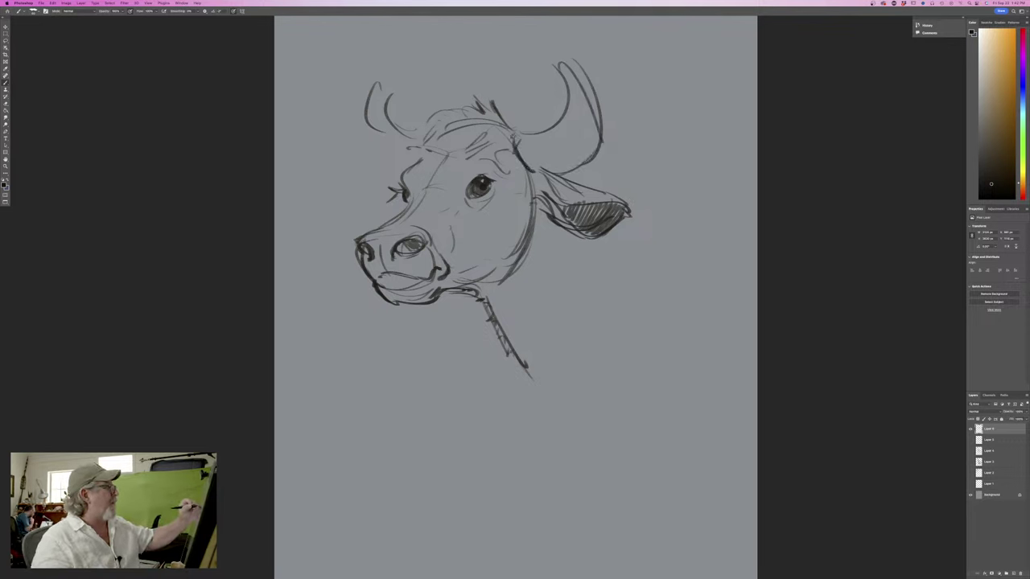
left_click_drag(391, 129, 411, 137)
mouse_move(396, 72)
left_mouse_down()
mouse_move(391, 129)
mouse_move(403, 161)
left_mouse_up()
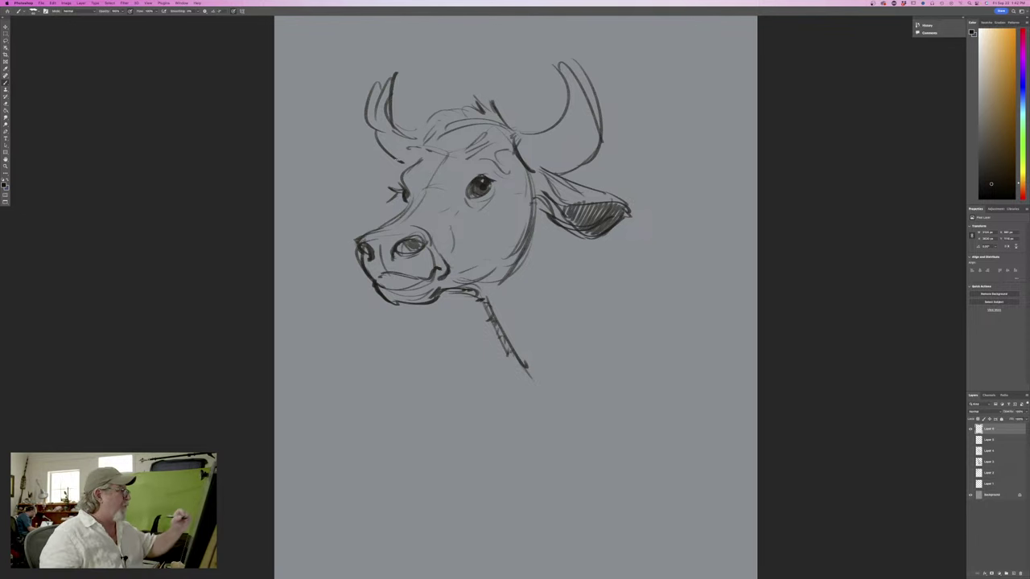
left_click_drag(469, 188, 459, 211)
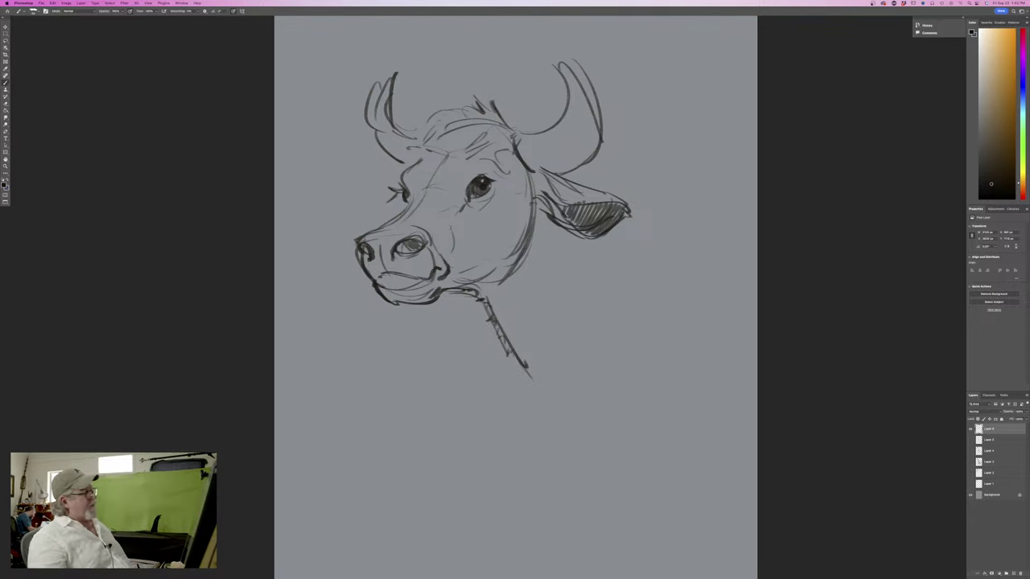
mouse_move(410, 198)
left_mouse_down()
mouse_move(371, 232)
mouse_move(429, 209)
left_mouse_up()
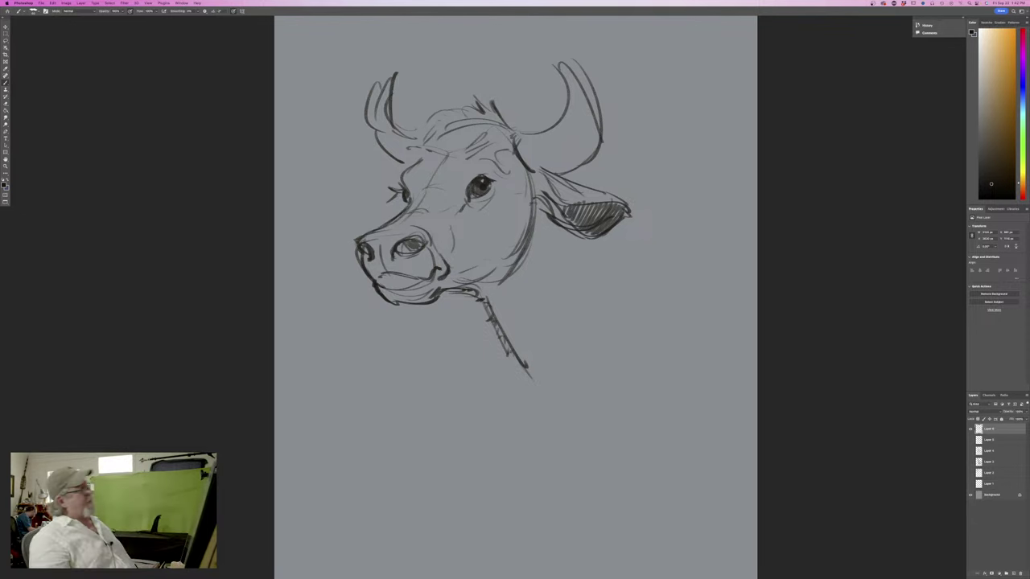
Hide the bull layer, show the two suited gorilla layers, and make the gorilla's clean-line layer active
left_click(970, 430)
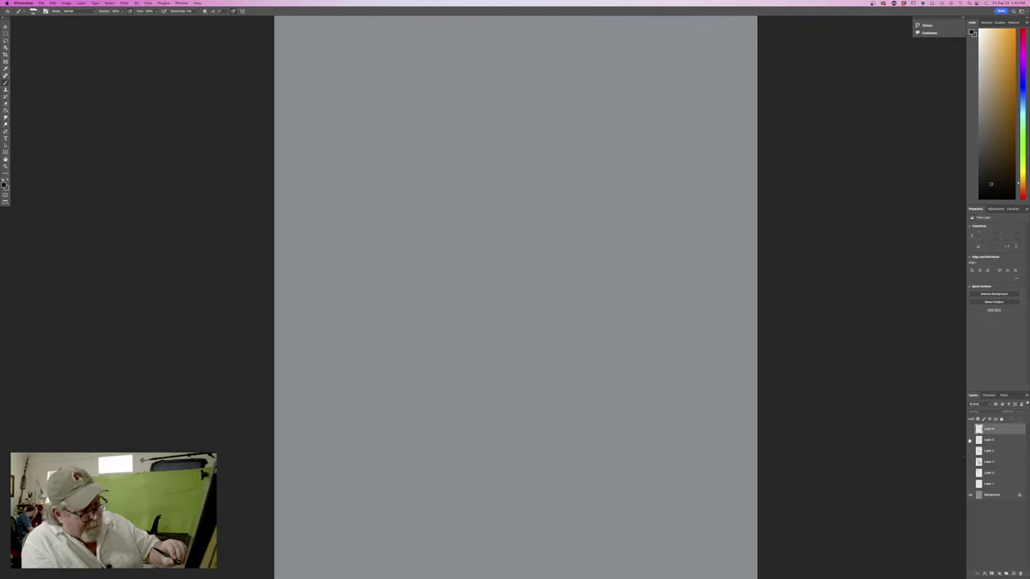
left_click(970, 440)
left_click(970, 451)
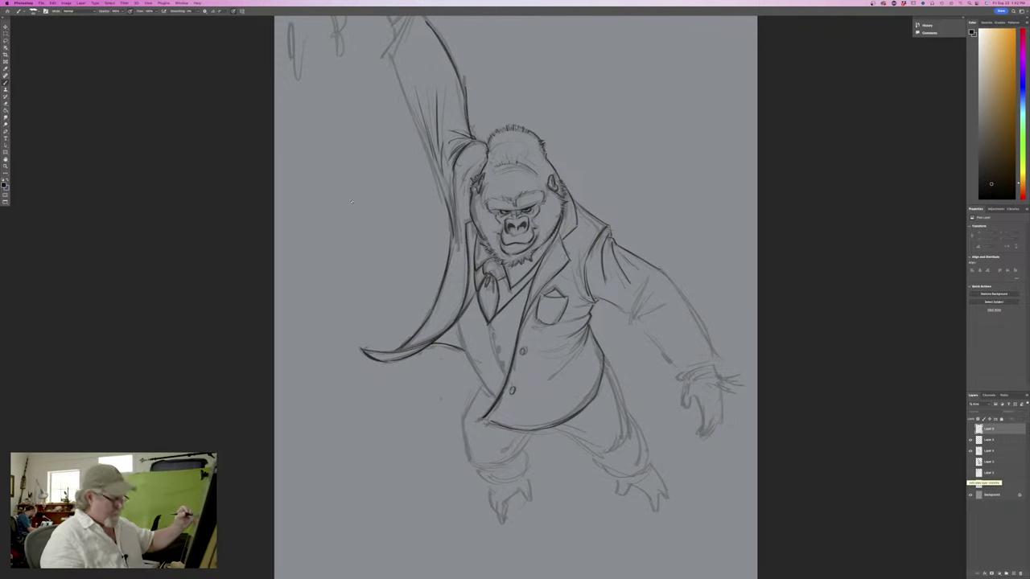
scroll(228, 255, "up", 3)
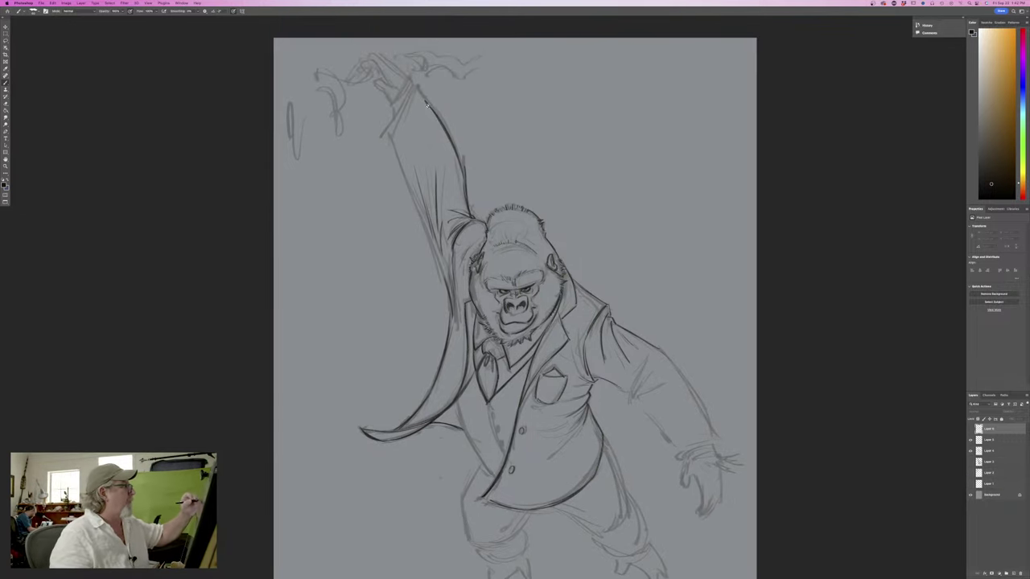
left_click(990, 440)
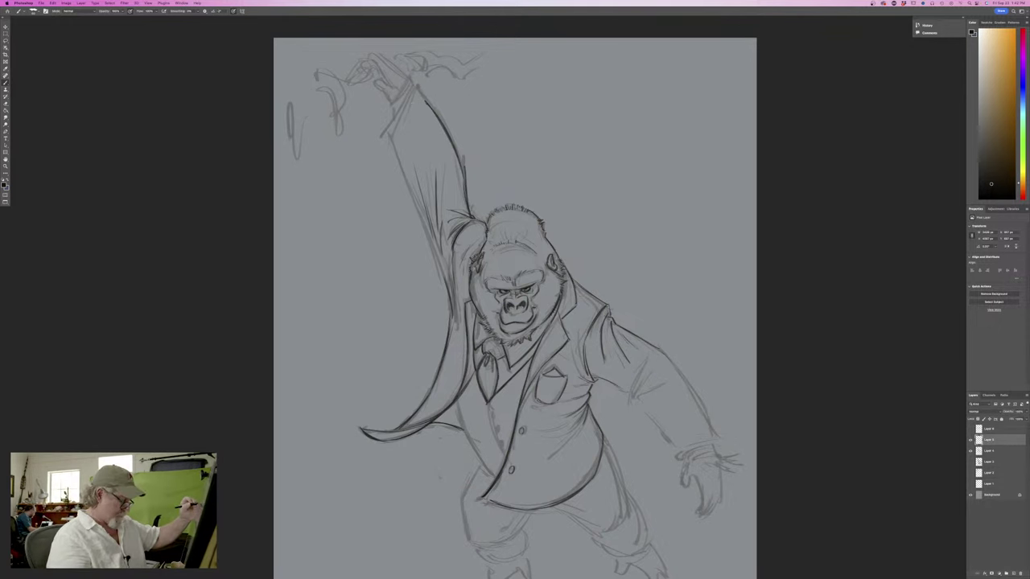
Draw the clean outline of the gorilla's raised sleeve from the cuff opening down its outer edge, undoing stray strokes
mouse_move(417, 85)
left_mouse_down()
mouse_move(431, 109)
mouse_move(408, 101)
mouse_move(394, 151)
mouse_move(441, 282)
left_mouse_up()
left_click_drag(422, 217, 445, 281)
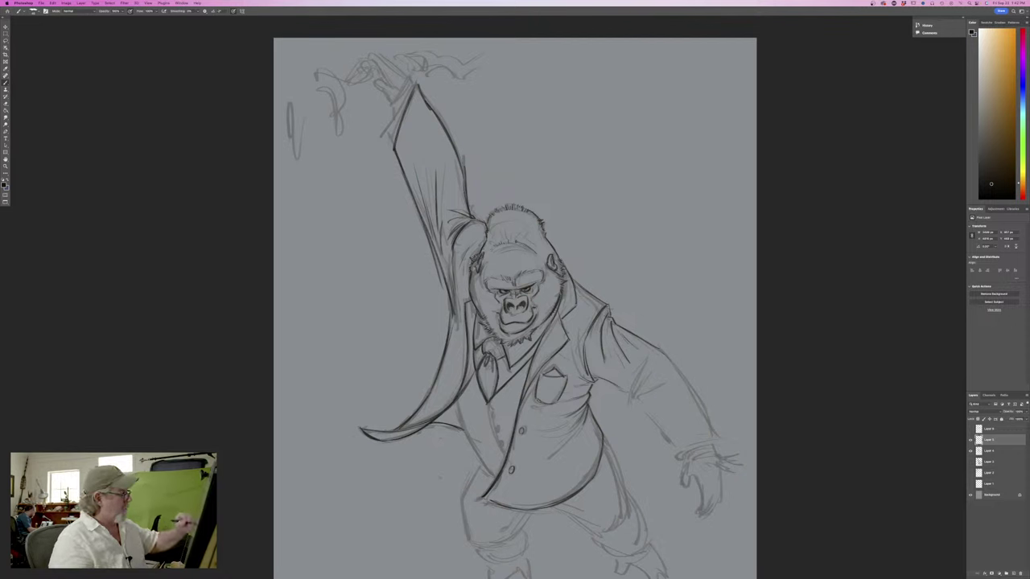
key("super+z")
key("super+z")
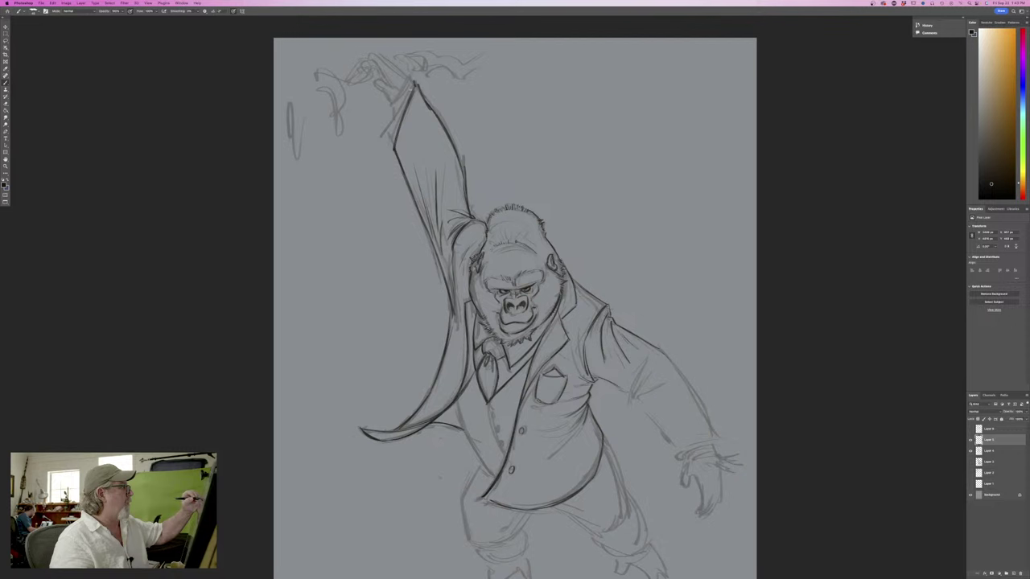
Ink the shirt cuff at the raised wrist and outline the back of the raised hand and its thumb
left_click_drag(411, 84, 392, 136)
mouse_move(412, 66)
left_mouse_down()
mouse_move(405, 83)
mouse_move(359, 46)
mouse_move(354, 54)
left_mouse_up()
mouse_move(398, 86)
left_mouse_down()
mouse_move(371, 86)
mouse_move(386, 109)
left_mouse_up()
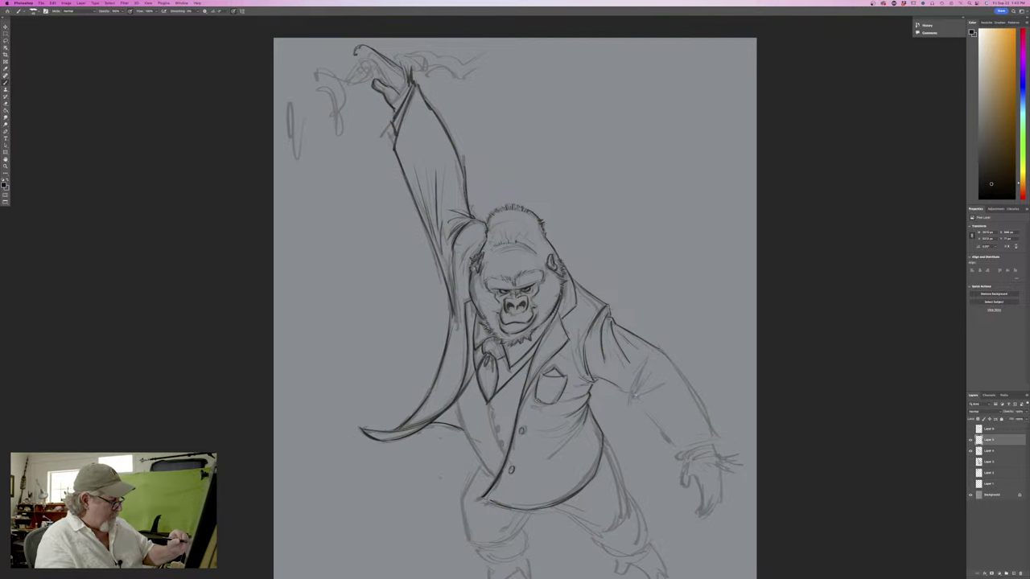
Draw clean lines for the gorilla's lowered sleeve, covering the elbow fold, both forearm edges, the sleeve hem and the shirt cuff
mouse_move(634, 395)
left_mouse_down()
mouse_move(642, 377)
mouse_move(635, 398)
left_mouse_up()
scroll(182, 271, "down", 5)
scroll(182, 272, "right", 2)
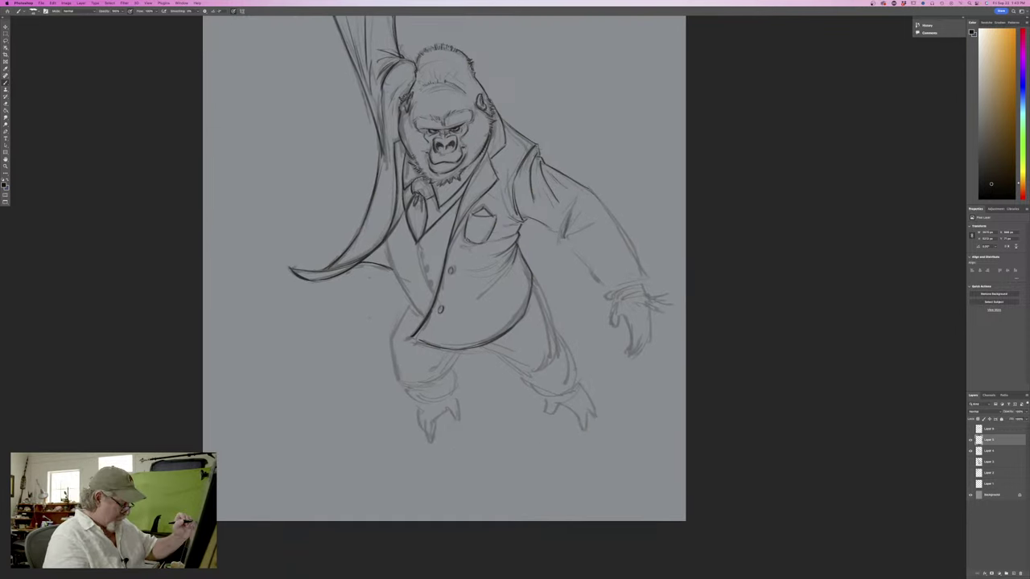
left_click_drag(560, 223, 558, 235)
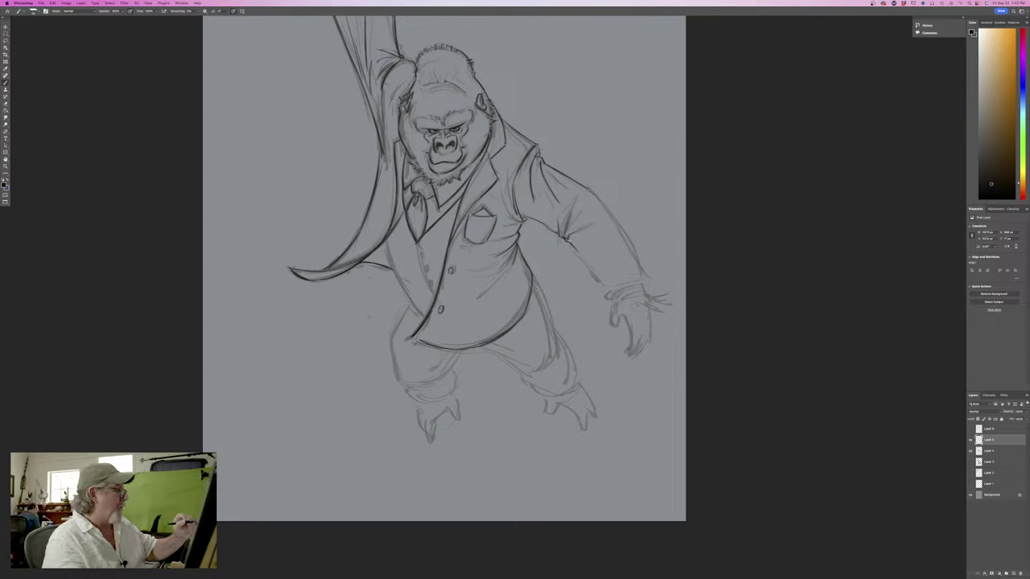
mouse_move(584, 245)
left_mouse_down()
mouse_move(575, 258)
mouse_move(605, 290)
left_mouse_up()
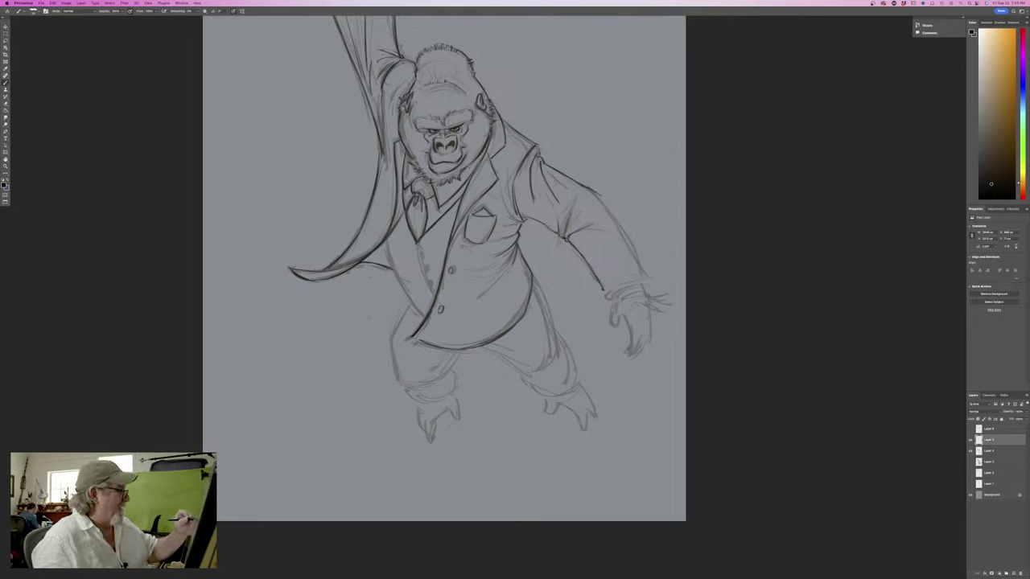
mouse_move(605, 200)
left_mouse_down()
mouse_move(649, 279)
mouse_move(606, 297)
left_mouse_up()
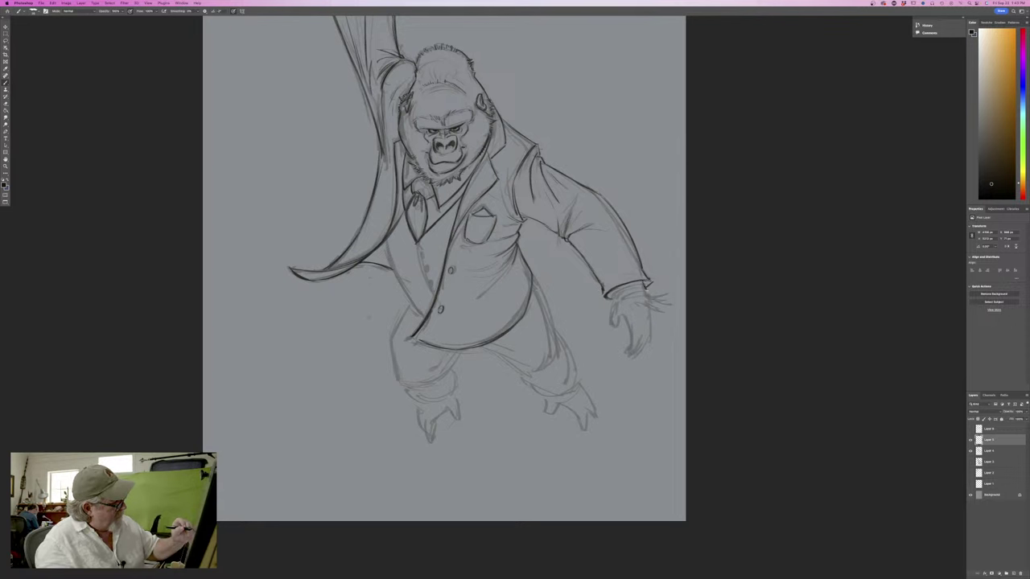
left_click_drag(646, 292, 614, 296)
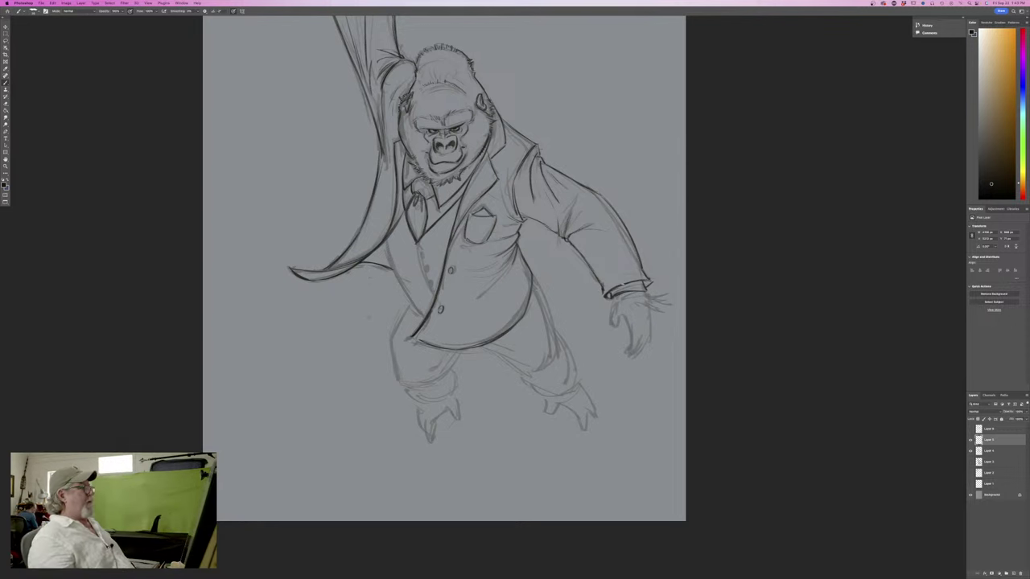
Ink the hair tufts at the lowered wrist and outline the thumb, fingers and outer edge of that hand
mouse_move(646, 290)
left_mouse_down()
mouse_move(670, 298)
mouse_move(673, 311)
left_mouse_up()
mouse_move(656, 301)
left_mouse_down()
mouse_move(670, 313)
mouse_move(656, 307)
mouse_move(651, 337)
left_mouse_up()
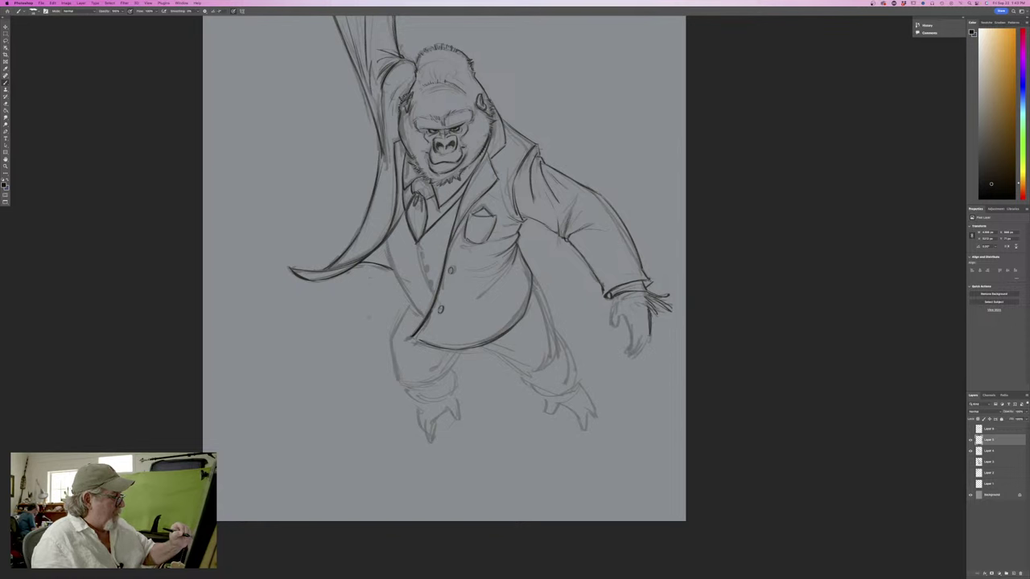
left_click_drag(609, 297, 616, 326)
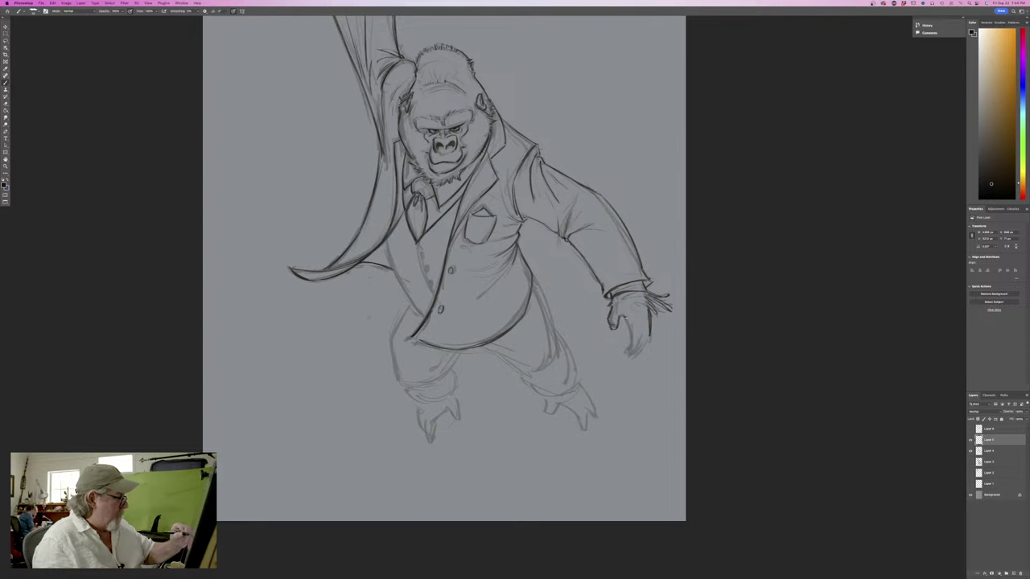
mouse_move(631, 317)
left_mouse_down()
mouse_move(626, 357)
mouse_move(648, 338)
mouse_move(622, 362)
left_mouse_up()
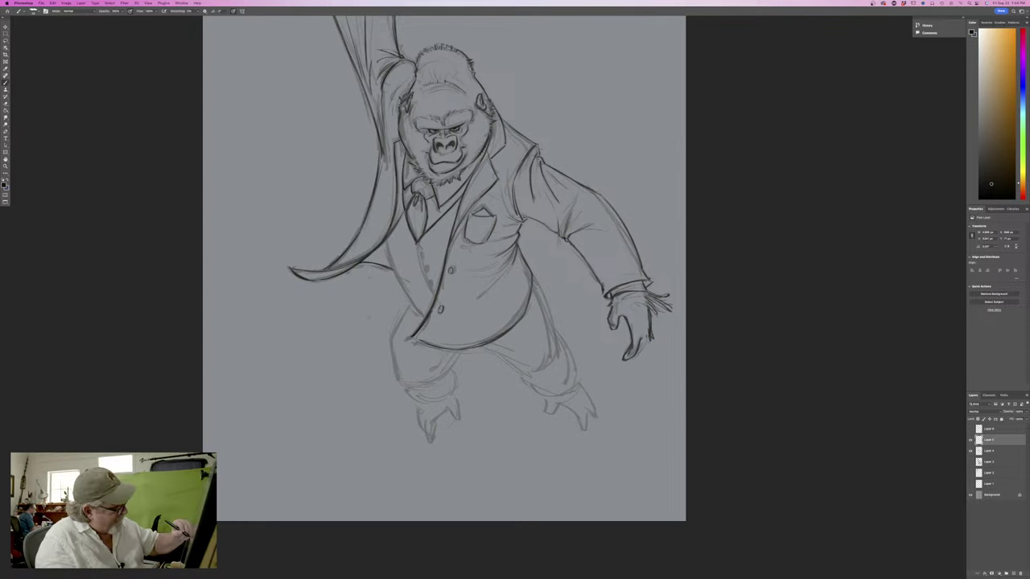
mouse_move(638, 355)
left_mouse_down()
mouse_move(623, 362)
mouse_move(637, 351)
left_mouse_up()
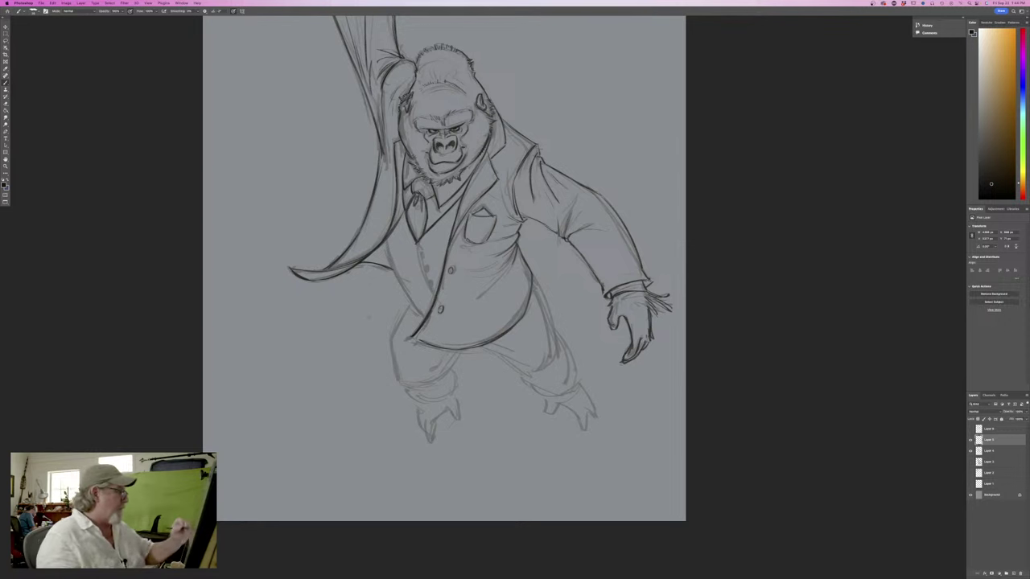
Draw clean trouser lines for the leg beneath the lowered arm, with knee folds and rolled hem, plus the other leg's inner edge
left_click_drag(534, 280, 551, 334)
left_click_drag(551, 355, 543, 369)
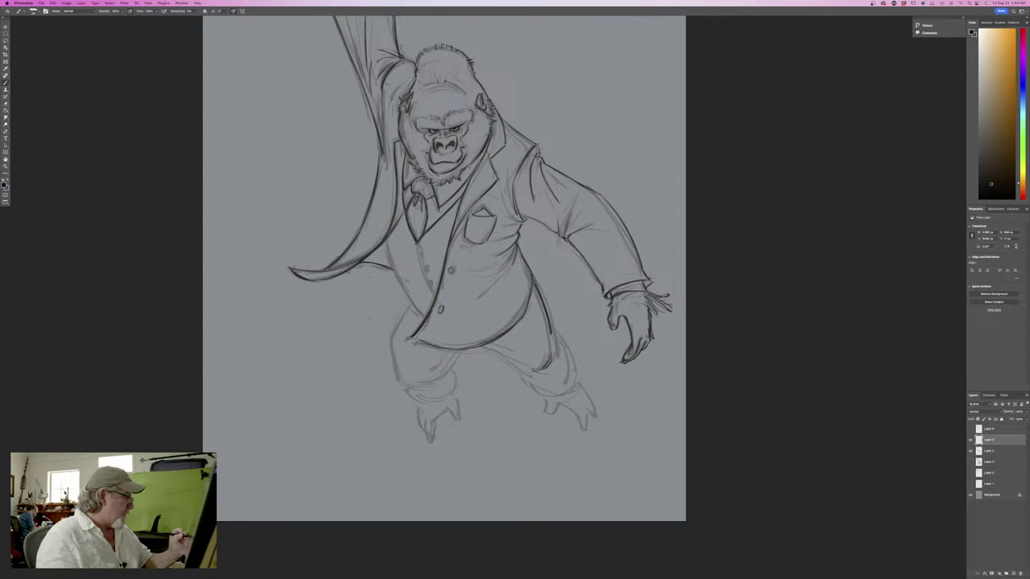
left_click_drag(481, 347, 528, 380)
mouse_move(553, 333)
left_mouse_down()
mouse_move(573, 359)
mouse_move(576, 393)
mouse_move(531, 398)
mouse_move(520, 372)
mouse_move(548, 395)
left_mouse_up()
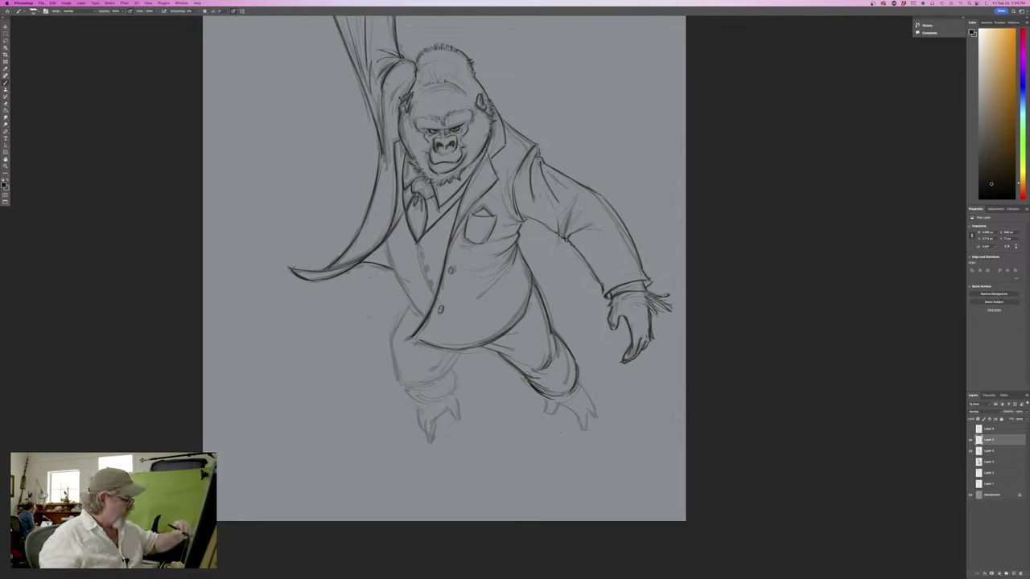
left_click_drag(457, 353, 445, 373)
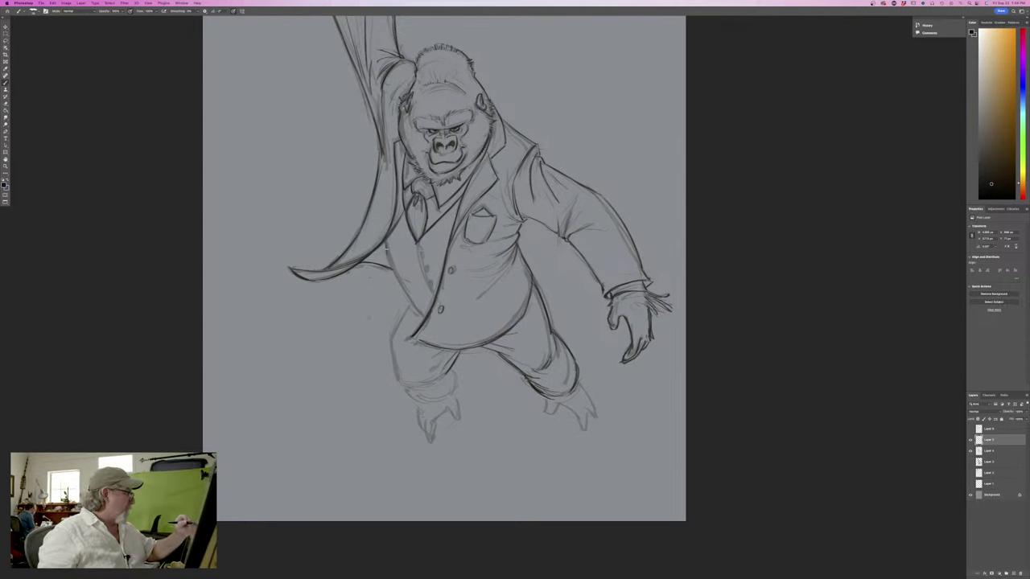
Ink the vest's outer edge and front opening and draw its row of small buttons
left_click_drag(387, 250, 423, 319)
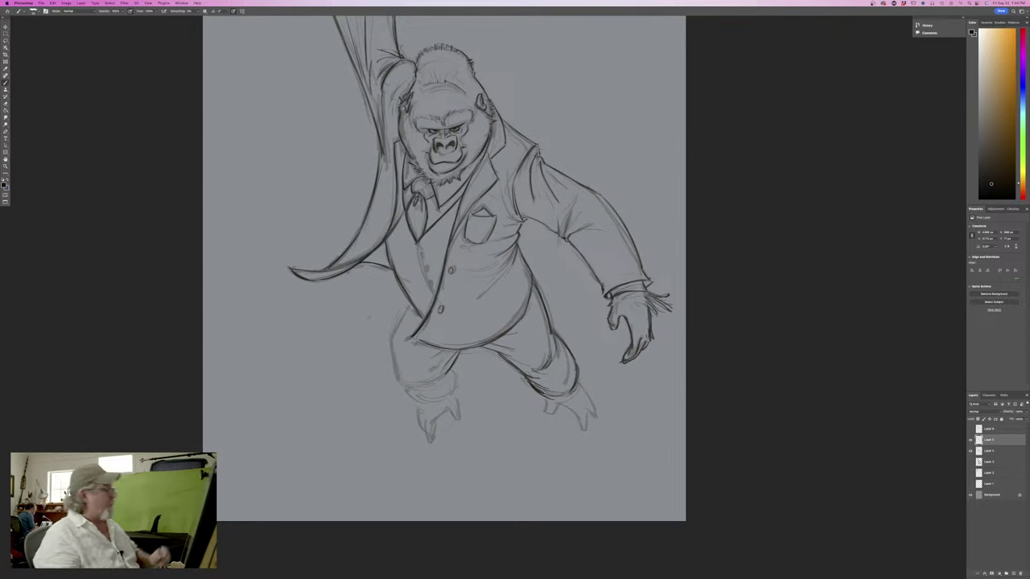
left_click_drag(416, 251, 434, 301)
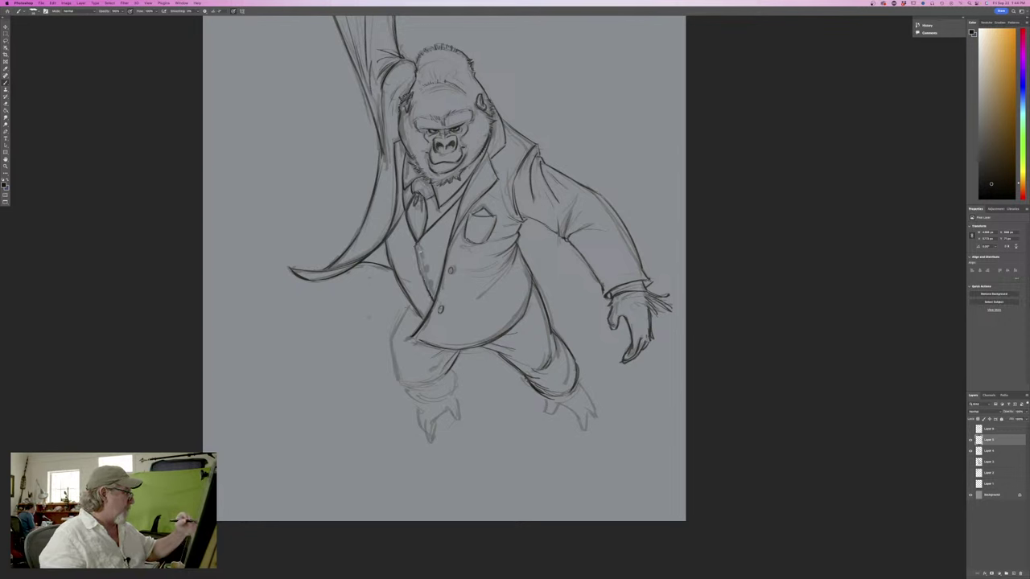
left_click_drag(419, 250, 433, 288)
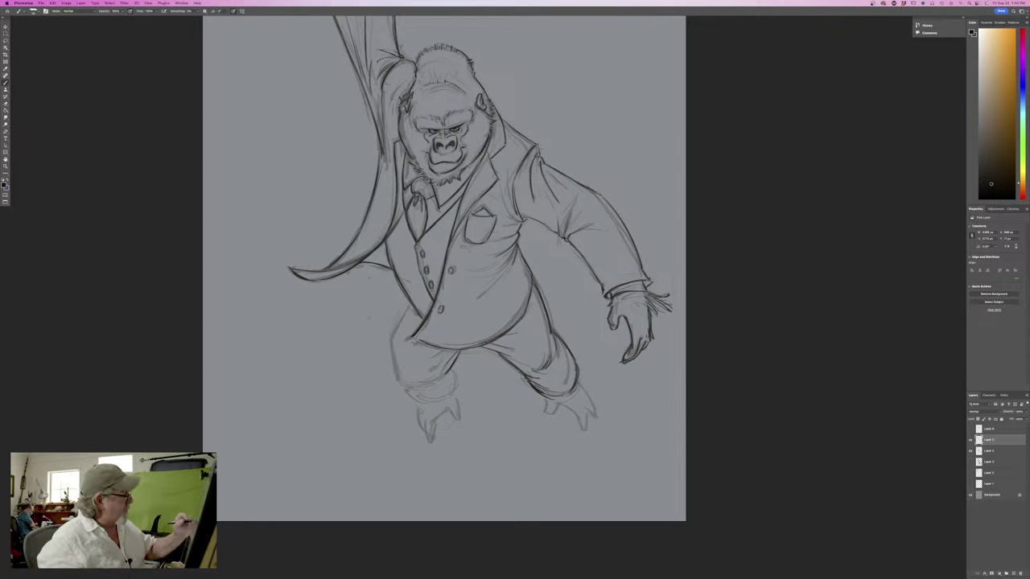
Draw clean lines for the remaining trouser leg with its knee folds and rolled hem, and ink both feet with their toes
mouse_move(409, 306)
left_mouse_down()
mouse_move(393, 340)
mouse_move(398, 379)
mouse_move(418, 388)
mouse_move(404, 403)
left_mouse_up()
left_click_drag(451, 368, 453, 383)
mouse_move(458, 374)
left_mouse_down()
mouse_move(453, 392)
mouse_move(420, 406)
mouse_move(430, 409)
left_mouse_up()
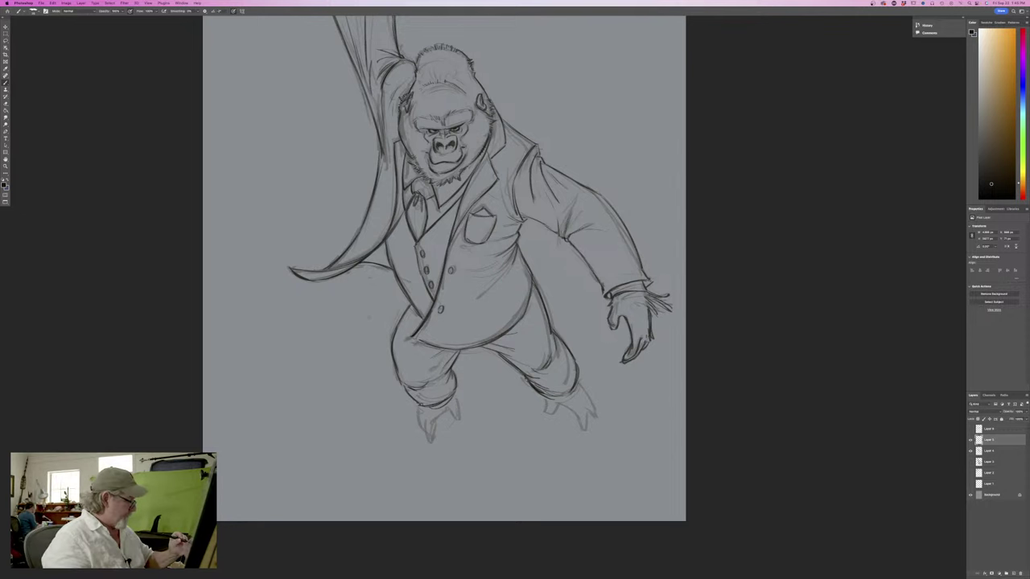
mouse_move(459, 408)
left_mouse_down()
mouse_move(417, 422)
mouse_move(437, 442)
mouse_move(420, 432)
left_mouse_up()
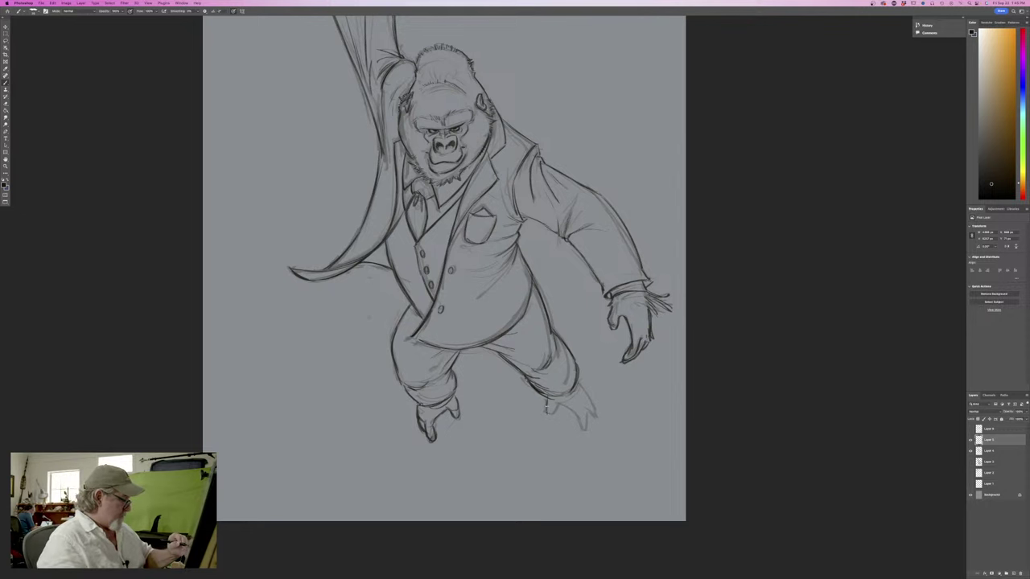
mouse_move(557, 404)
left_mouse_down()
mouse_move(592, 410)
mouse_move(587, 390)
mouse_move(596, 418)
mouse_move(588, 434)
mouse_move(596, 408)
left_mouse_up()
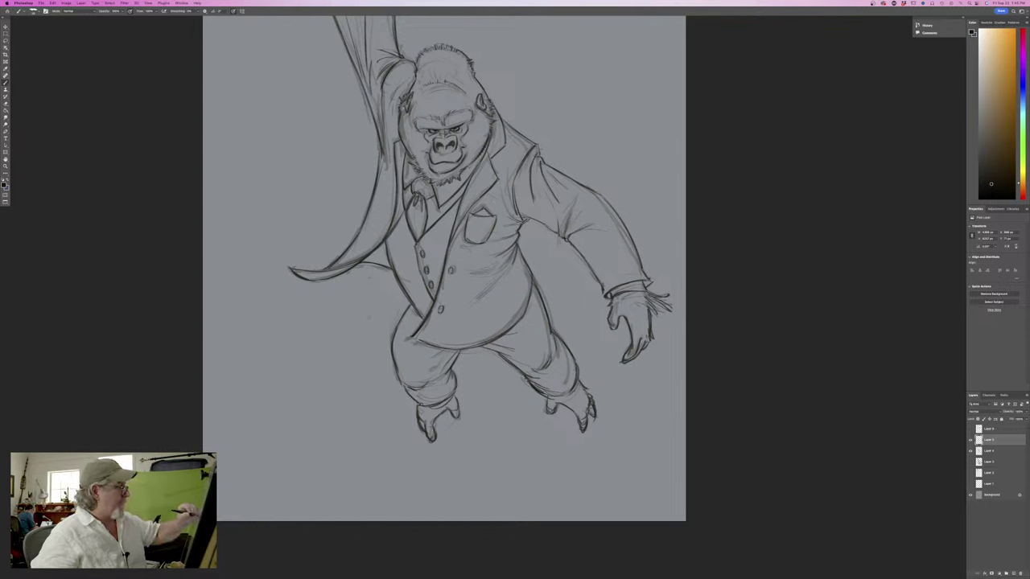
Add fold accents around the lowered arm's armhole and underarm, and touch up the shoulder line and the foot beneath that arm
left_click_drag(518, 201, 525, 214)
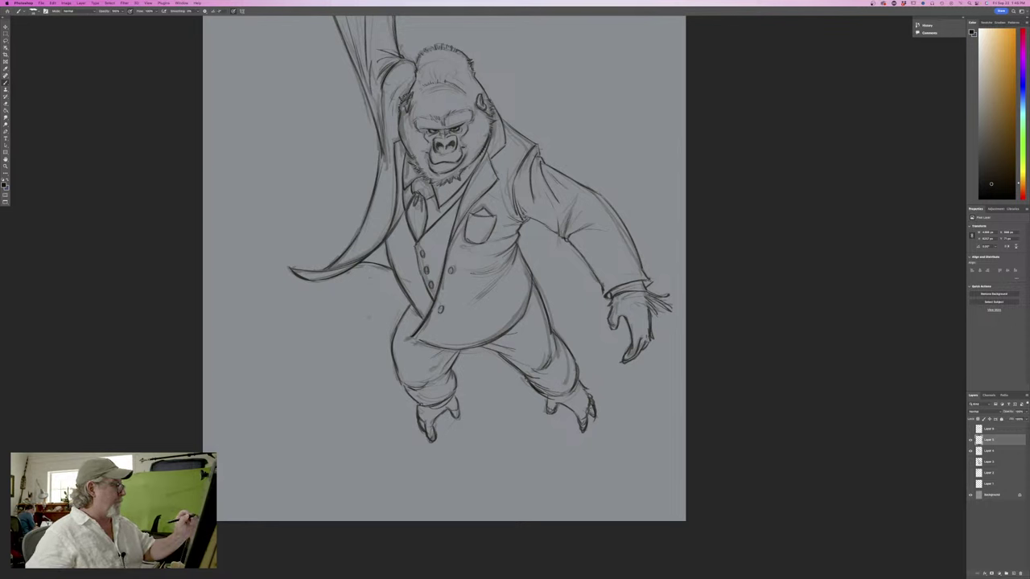
left_click_drag(531, 220, 545, 226)
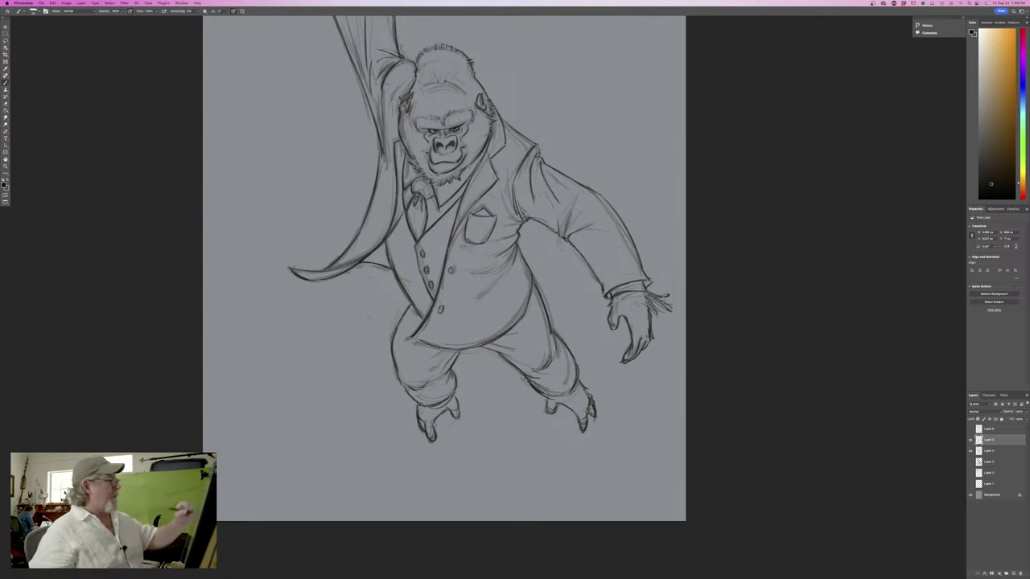
left_click_drag(526, 175, 521, 206)
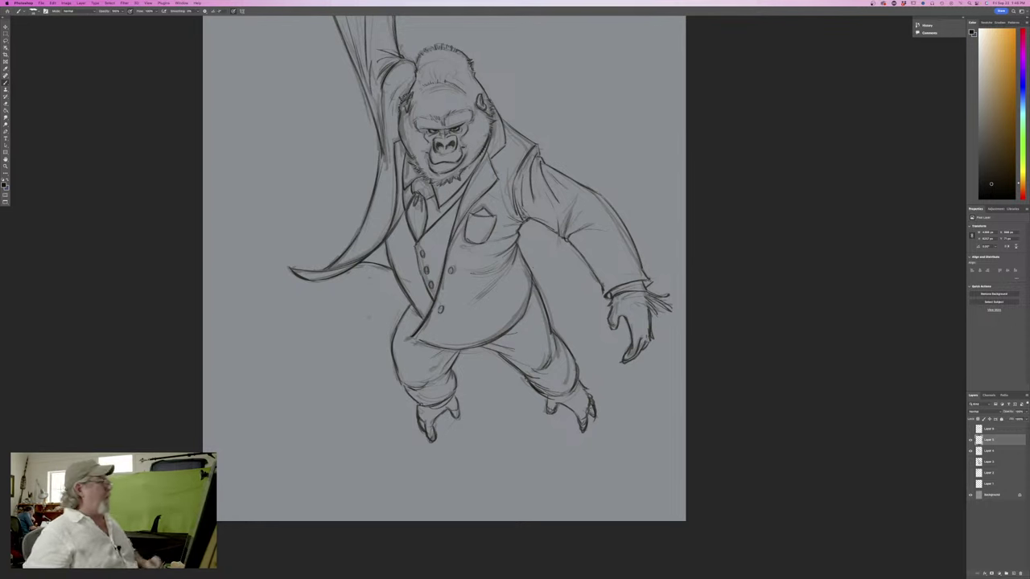
left_click_drag(502, 117, 520, 132)
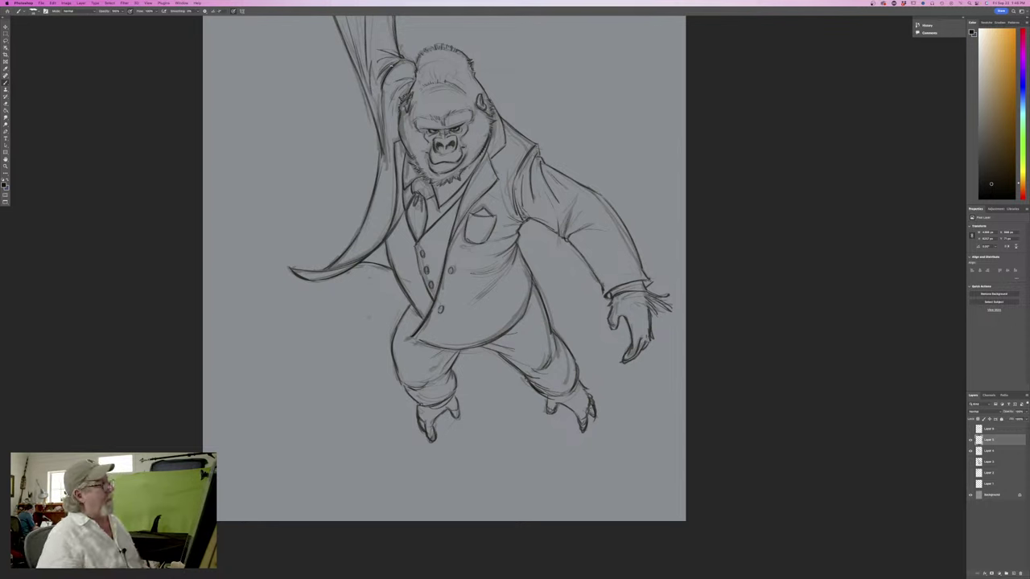
mouse_move(548, 397)
left_mouse_down()
mouse_move(572, 391)
mouse_move(547, 397)
left_mouse_up()
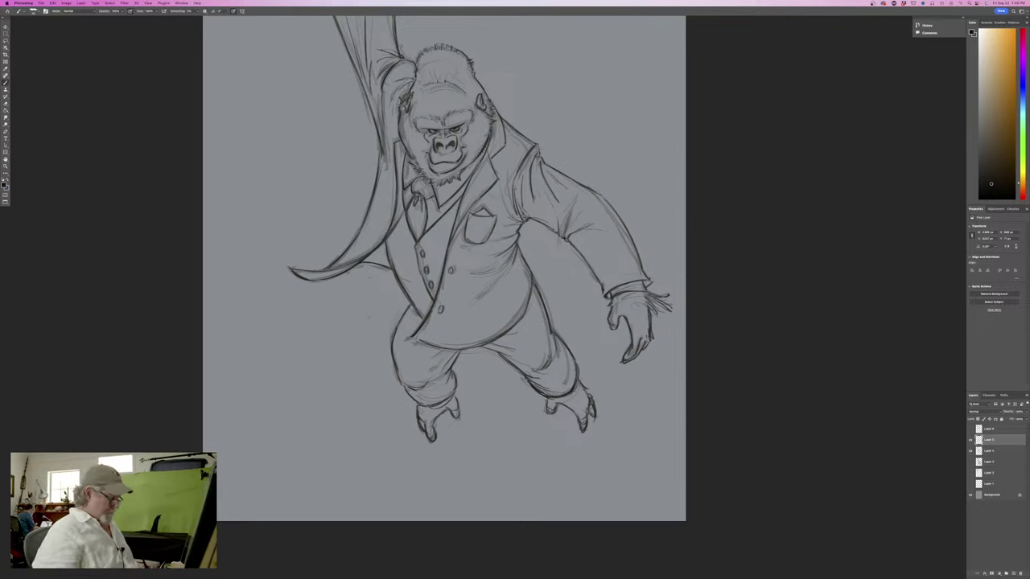
key("ctrl+minus")
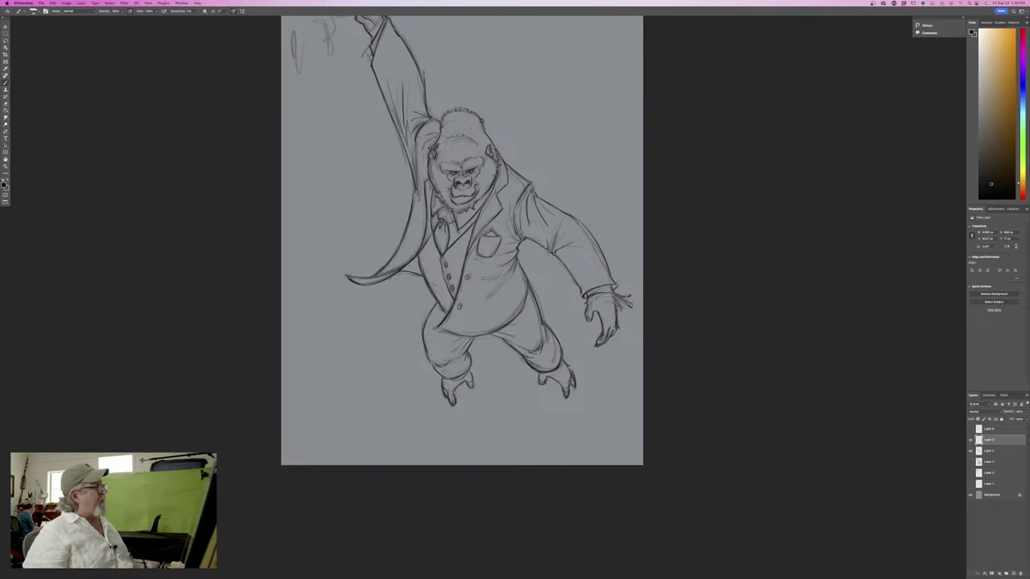
left_click_drag(214, 167, 248, 328)
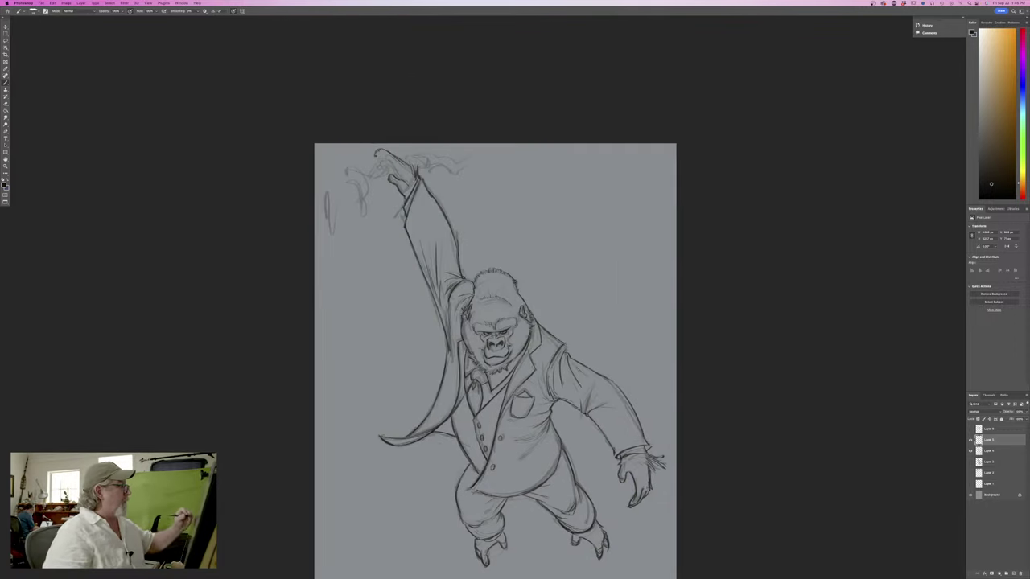
Sketch more lines on the fingers and wrist of the gorilla's raised hand
mouse_move(419, 158)
left_mouse_down()
mouse_move(408, 177)
mouse_move(370, 158)
mouse_move(403, 160)
left_mouse_up()
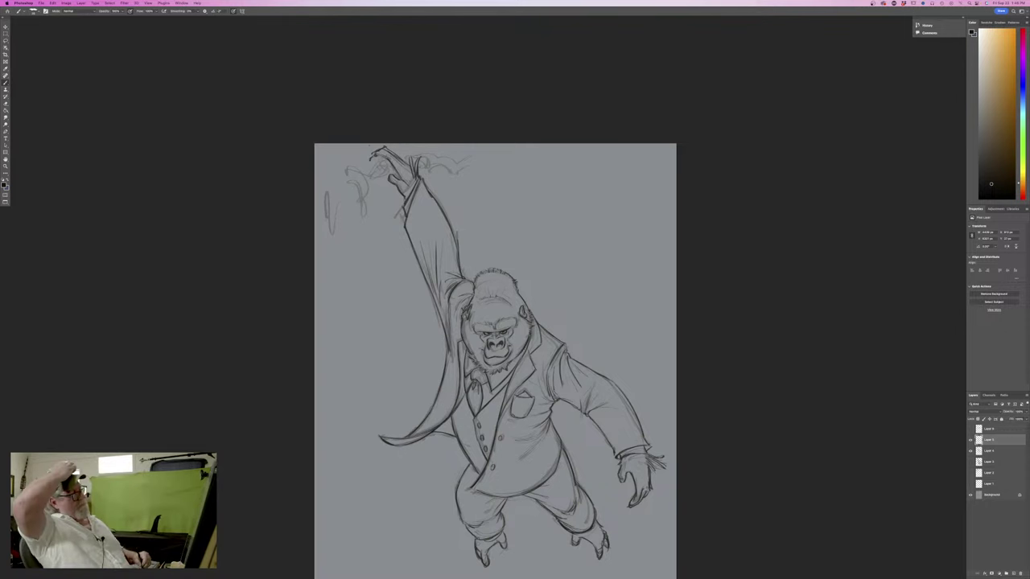
scroll(247, 307, "down", 3)
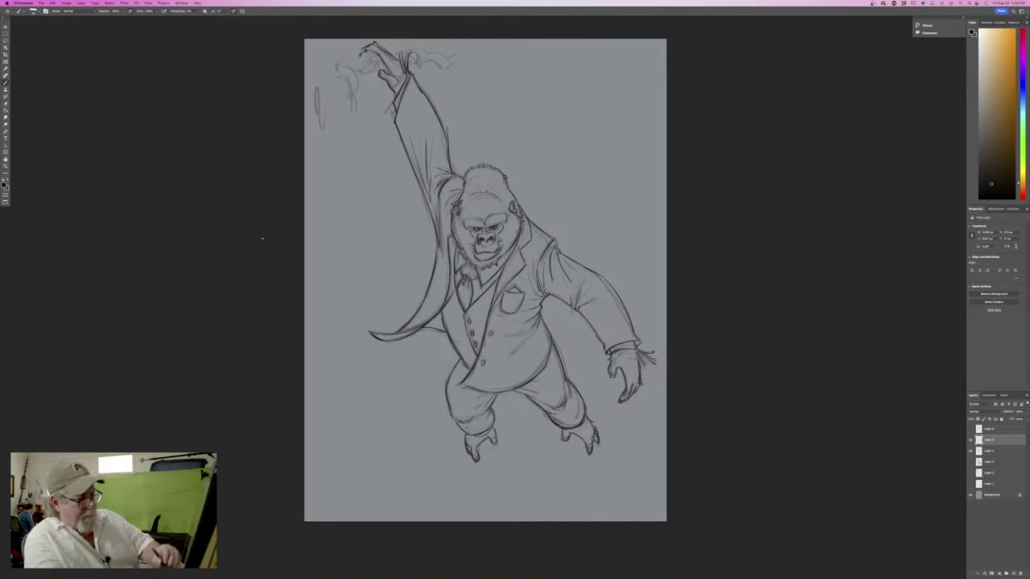
Add a new layer beneath the visible sketch layers and choose a medium orange-brown as the foreground colour
left_click(989, 463)
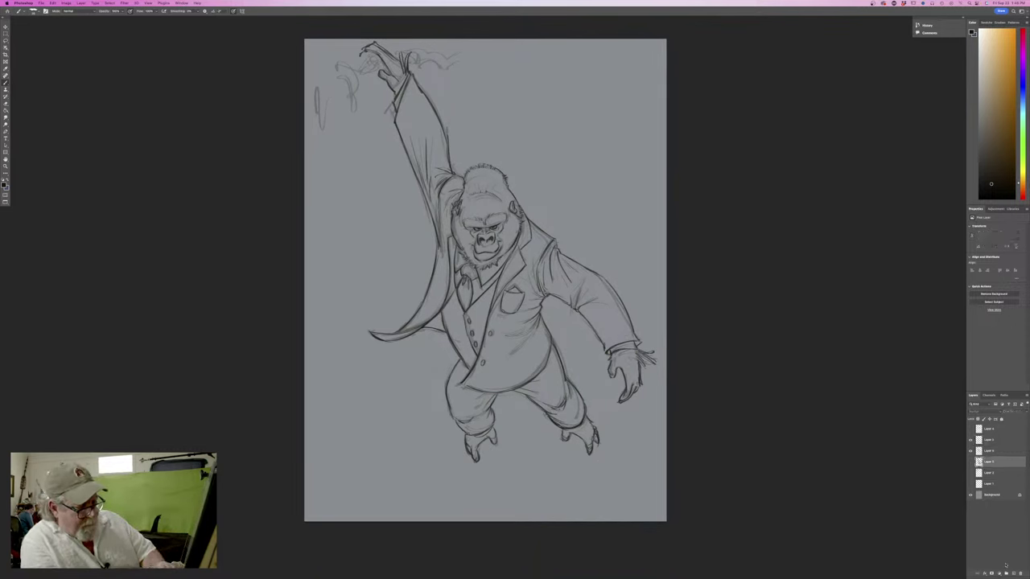
left_click(1013, 574)
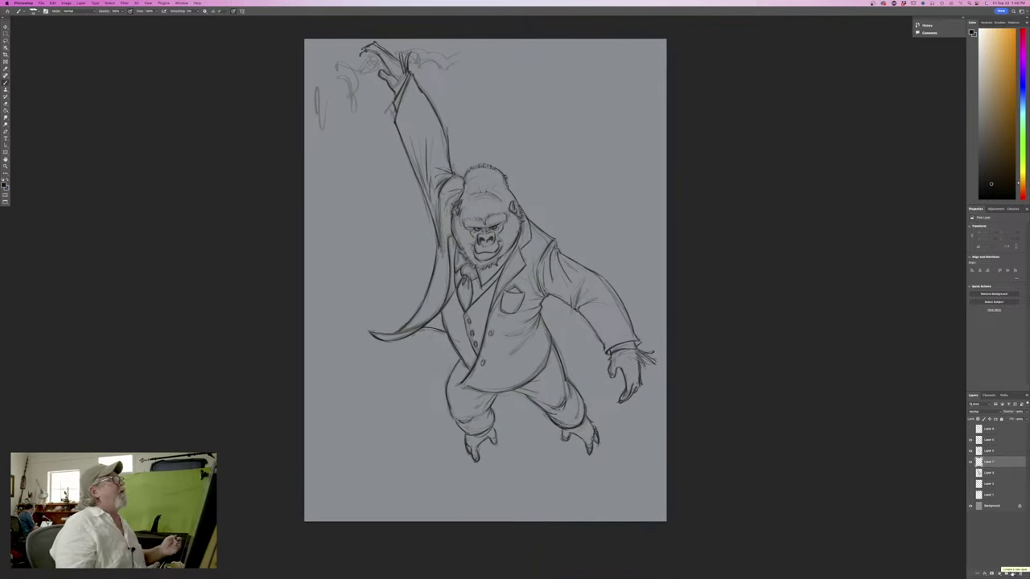
left_click(3, 184)
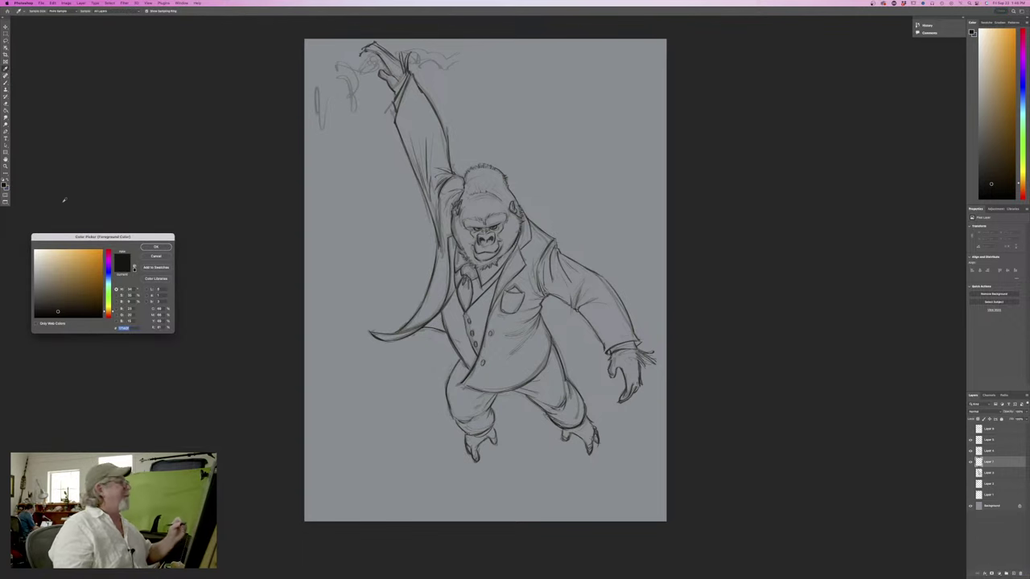
left_click(108, 278)
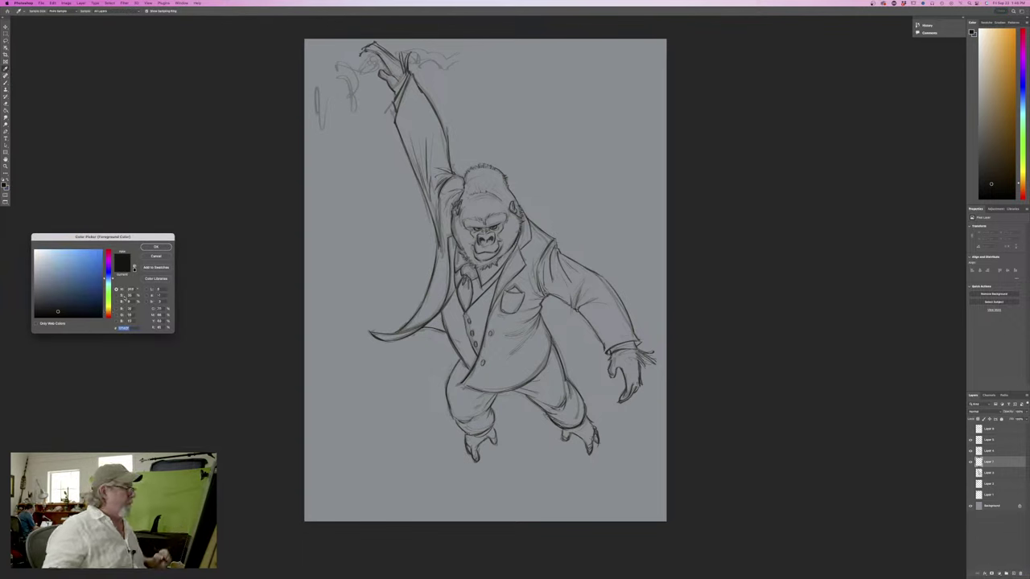
left_click(80, 285)
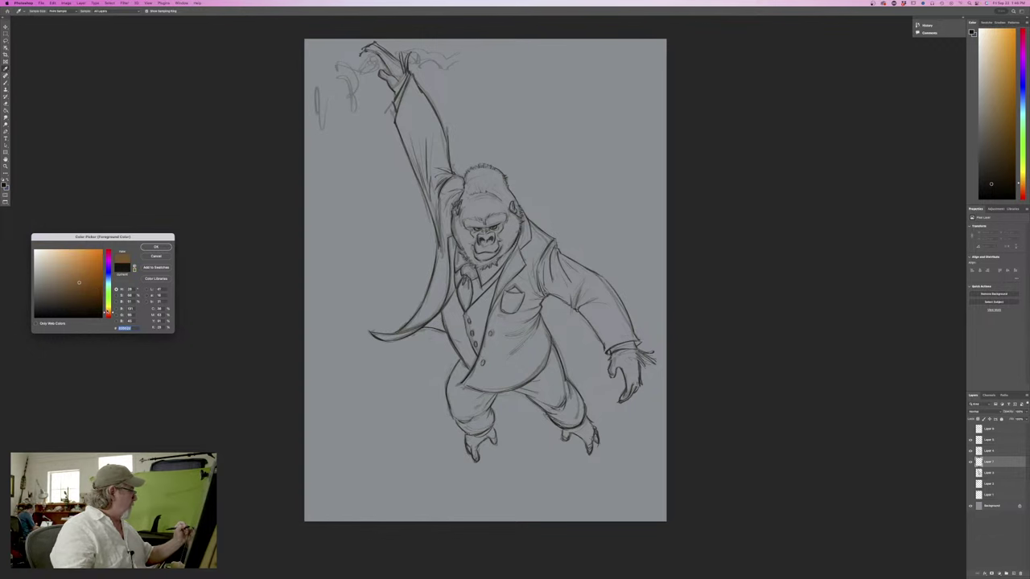
left_click_drag(79, 283, 83, 285)
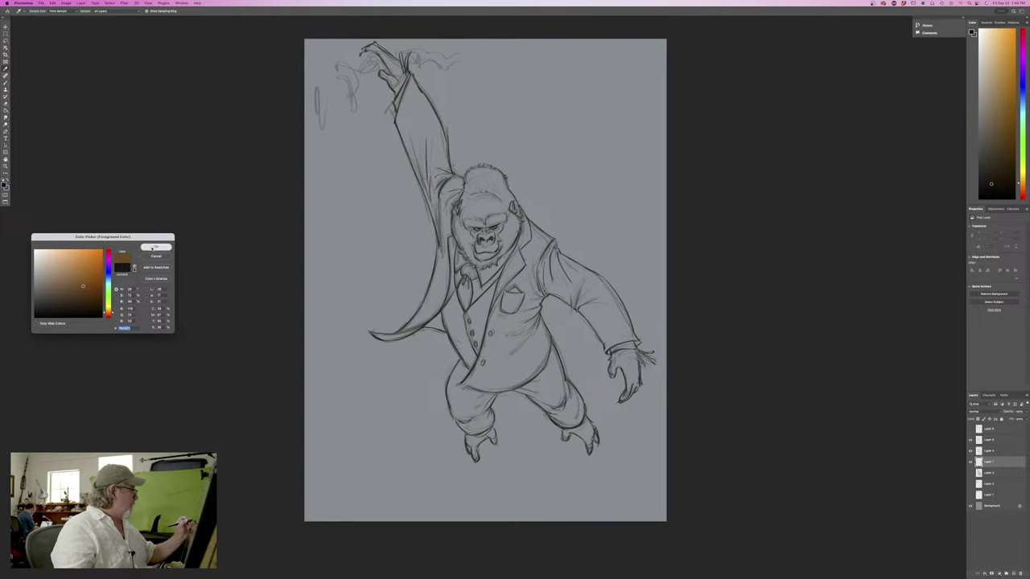
left_click(156, 247)
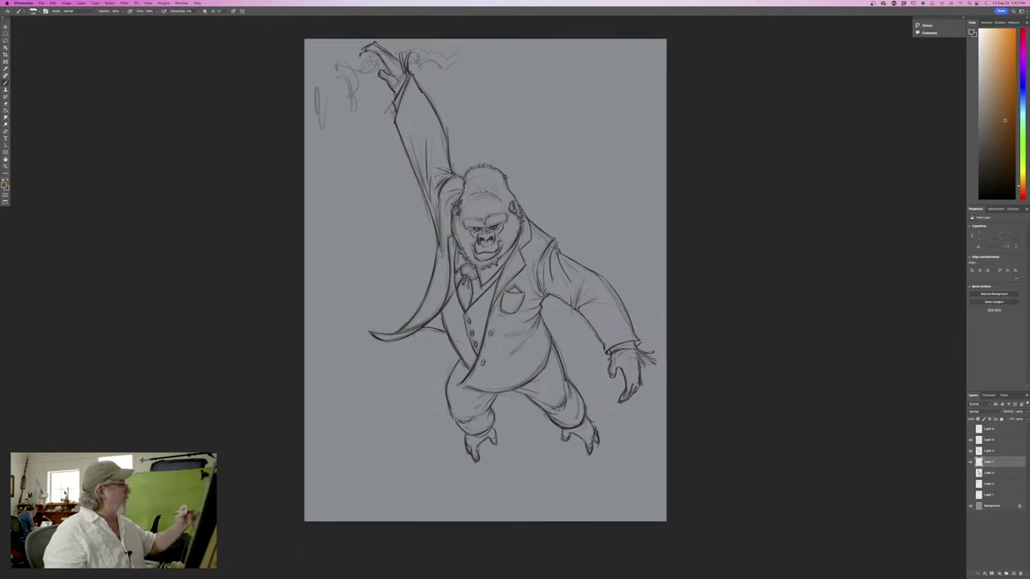
Paint the buttoned front of the suit jacket brown, from the shoulder and lapel down towards the hem
mouse_move(529, 292)
left_mouse_down()
mouse_move(513, 336)
mouse_move(521, 255)
mouse_move(503, 288)
mouse_move(509, 257)
mouse_move(496, 342)
mouse_move(515, 354)
left_mouse_up()
mouse_move(521, 309)
left_mouse_down()
mouse_move(539, 360)
mouse_move(543, 314)
mouse_move(536, 370)
mouse_move(495, 376)
mouse_move(481, 336)
mouse_move(472, 375)
mouse_move(472, 251)
left_mouse_up()
key("super+plus")
mouse_move(493, 129)
left_mouse_down()
mouse_move(507, 98)
mouse_move(501, 88)
mouse_move(499, 106)
mouse_move(499, 76)
mouse_move(539, 111)
mouse_move(558, 161)
left_mouse_up()
mouse_move(511, 93)
left_mouse_down()
mouse_move(537, 117)
mouse_move(507, 158)
mouse_move(523, 168)
mouse_move(516, 198)
mouse_move(520, 191)
left_mouse_up()
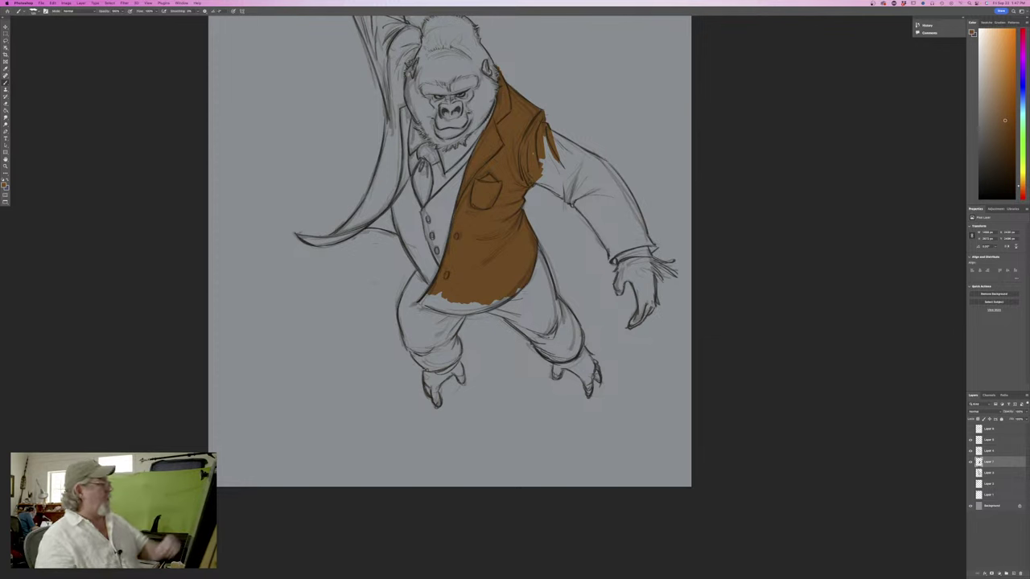
Fill the sleeve of the gorilla's lowered arm with the same brown, from shoulder to cuff
mouse_move(544, 138)
left_mouse_down()
mouse_move(559, 171)
mouse_move(526, 159)
mouse_move(538, 143)
mouse_move(590, 157)
left_mouse_up()
mouse_move(586, 153)
left_mouse_down()
mouse_move(625, 185)
mouse_move(648, 245)
left_mouse_up()
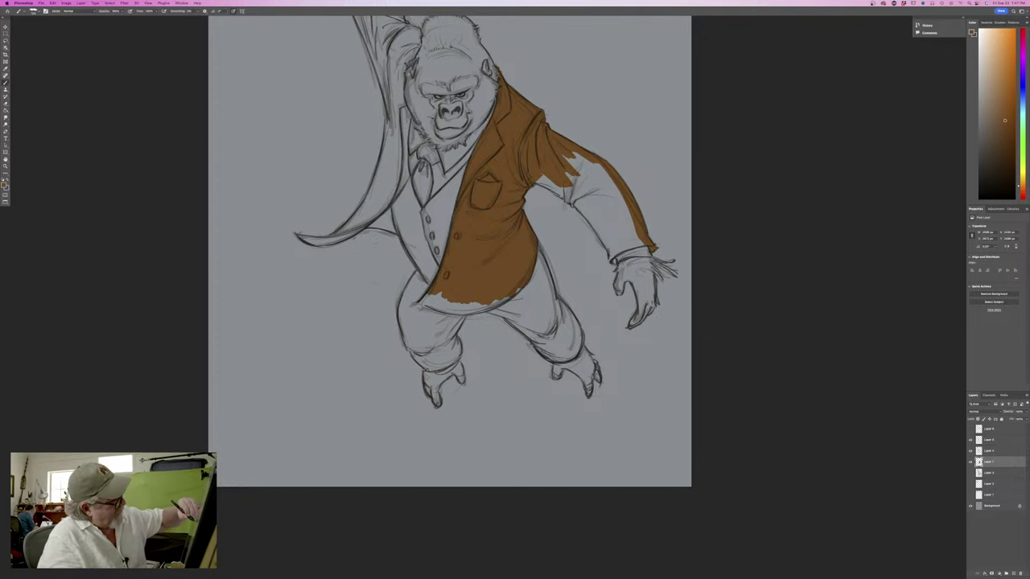
mouse_move(644, 245)
left_mouse_down()
mouse_move(624, 250)
mouse_move(615, 228)
mouse_move(614, 241)
left_mouse_up()
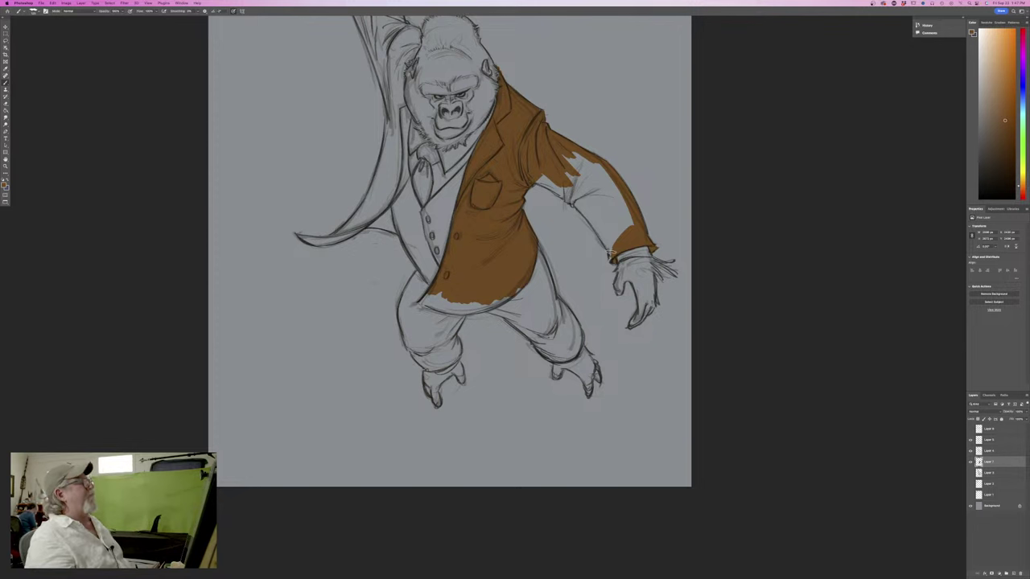
mouse_move(610, 242)
left_mouse_down()
mouse_move(612, 255)
mouse_move(586, 214)
mouse_move(538, 185)
mouse_move(583, 199)
mouse_move(600, 165)
mouse_move(631, 224)
mouse_move(612, 230)
mouse_move(596, 187)
mouse_move(605, 237)
mouse_move(584, 208)
left_mouse_up()
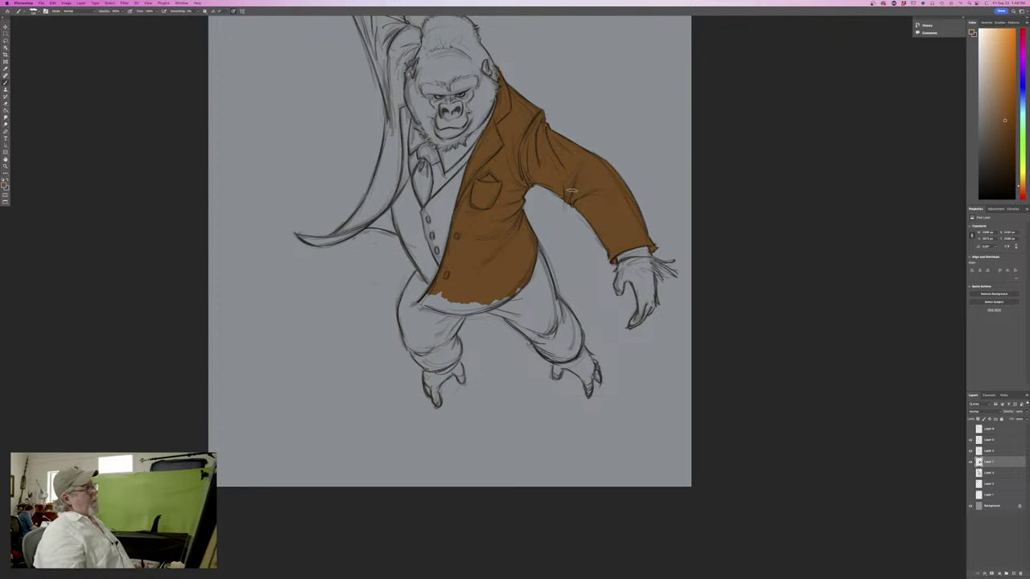
Fill the remaining jacket hem and both trouser legs with brown, down to the ankles
mouse_move(523, 277)
left_mouse_down()
mouse_move(454, 311)
mouse_move(439, 291)
mouse_move(427, 301)
mouse_move(449, 276)
mouse_move(447, 307)
mouse_move(429, 306)
mouse_move(464, 313)
mouse_move(416, 273)
mouse_move(402, 305)
mouse_move(422, 291)
mouse_move(414, 317)
mouse_move(405, 304)
mouse_move(401, 317)
mouse_move(411, 345)
mouse_move(417, 309)
mouse_move(433, 331)
mouse_move(446, 310)
mouse_move(446, 339)
mouse_move(453, 333)
mouse_move(409, 355)
left_mouse_up()
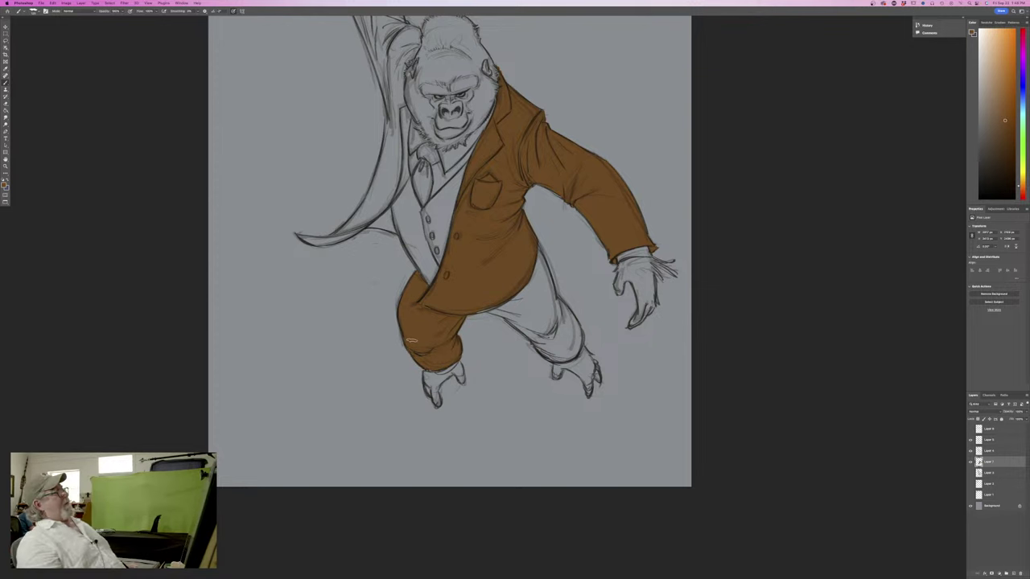
mouse_move(534, 249)
left_mouse_down()
mouse_move(555, 324)
mouse_move(515, 328)
mouse_move(516, 303)
left_mouse_up()
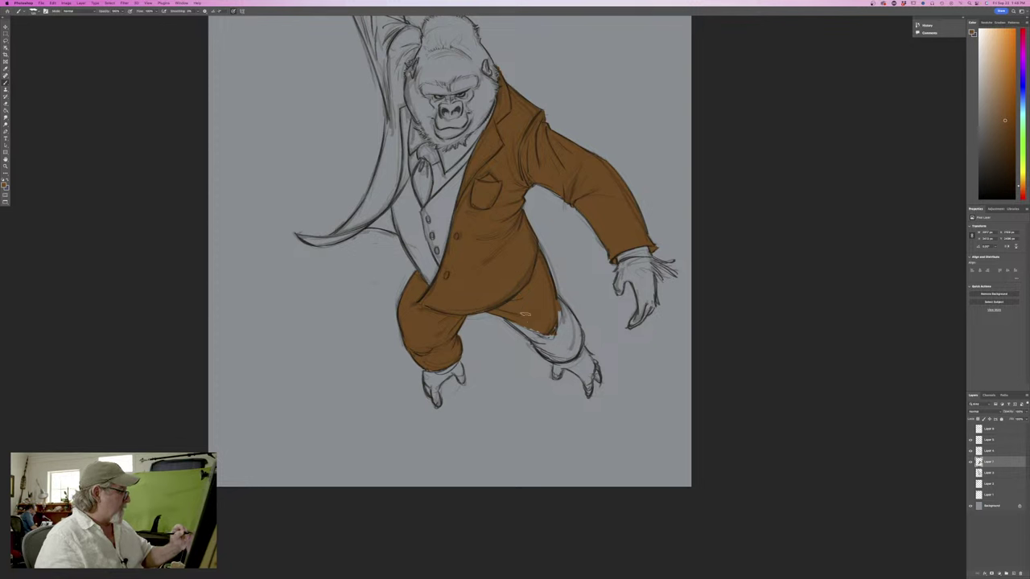
left_click_drag(556, 325, 569, 343)
mouse_move(562, 308)
left_mouse_down()
mouse_move(574, 349)
mouse_move(557, 349)
mouse_move(527, 319)
mouse_move(511, 322)
mouse_move(544, 348)
left_mouse_up()
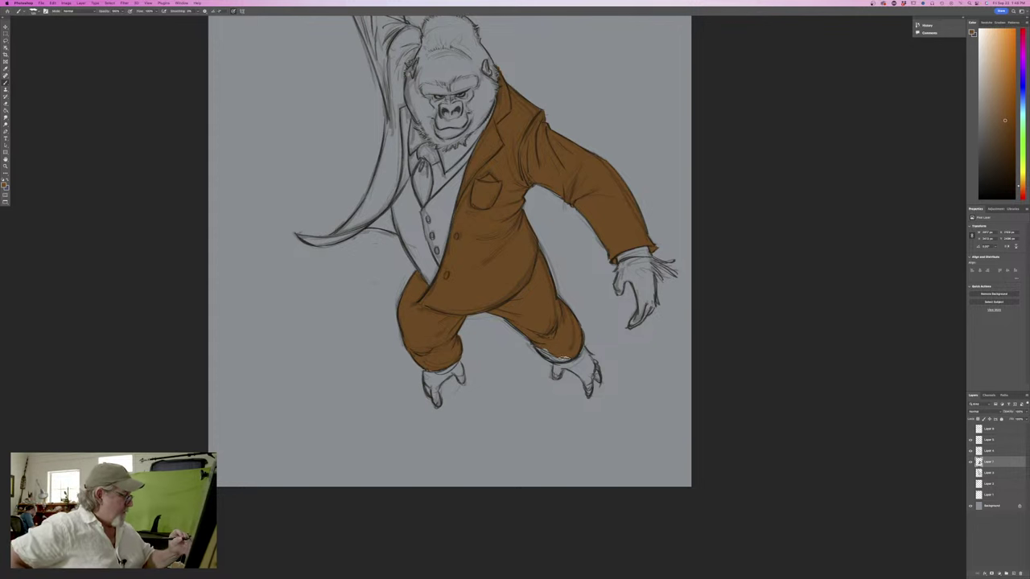
mouse_move(557, 358)
left_mouse_down()
mouse_move(537, 344)
mouse_move(554, 360)
left_mouse_up()
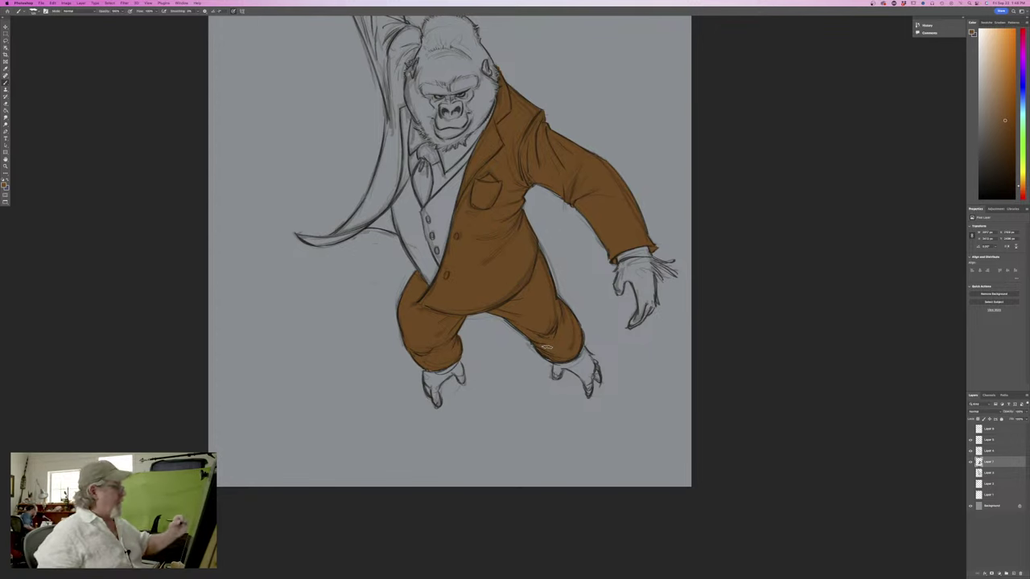
Paint the open, flaring side of the jacket brown, including its pointed tail and the inner piece beside the vest
mouse_move(162, 310)
left_mouse_down()
mouse_move(212, 373)
mouse_move(241, 386)
mouse_move(268, 368)
left_mouse_up()
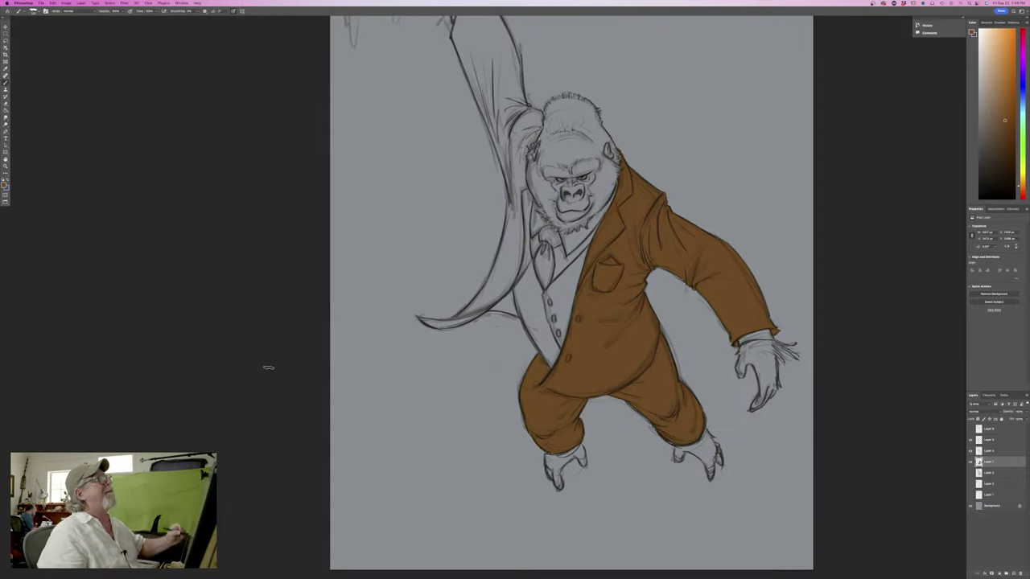
left_click_drag(515, 222, 495, 283)
mouse_move(528, 193)
left_mouse_down()
mouse_move(531, 255)
mouse_move(526, 245)
mouse_move(484, 305)
left_mouse_up()
left_click_drag(520, 265, 499, 295)
mouse_move(528, 247)
left_mouse_down()
mouse_move(513, 266)
mouse_move(520, 214)
mouse_move(505, 262)
mouse_move(512, 191)
mouse_move(481, 309)
mouse_move(503, 291)
mouse_move(456, 320)
mouse_move(484, 292)
mouse_move(473, 316)
mouse_move(461, 324)
mouse_move(493, 274)
mouse_move(519, 315)
left_mouse_up()
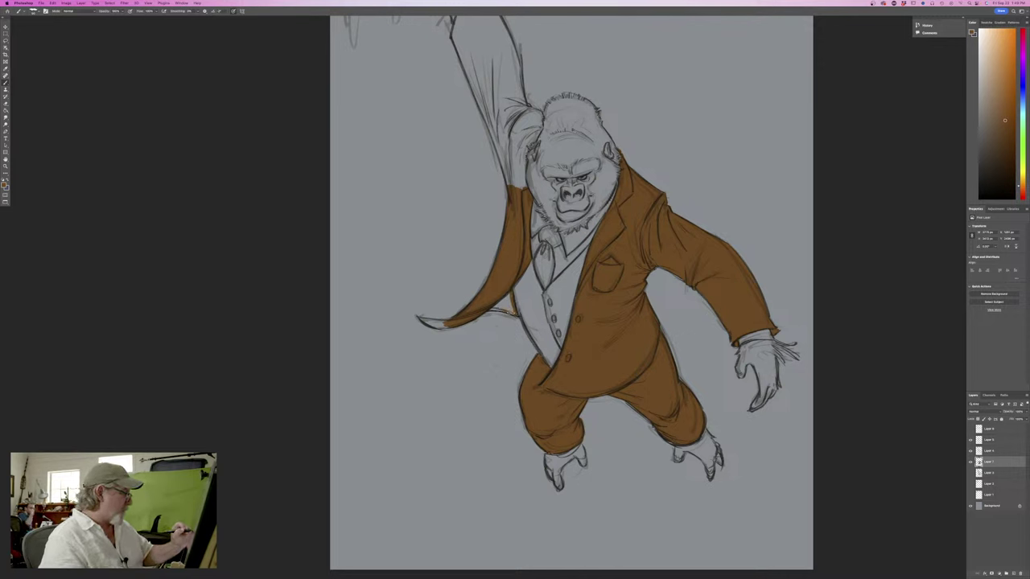
left_click_drag(496, 310, 511, 295)
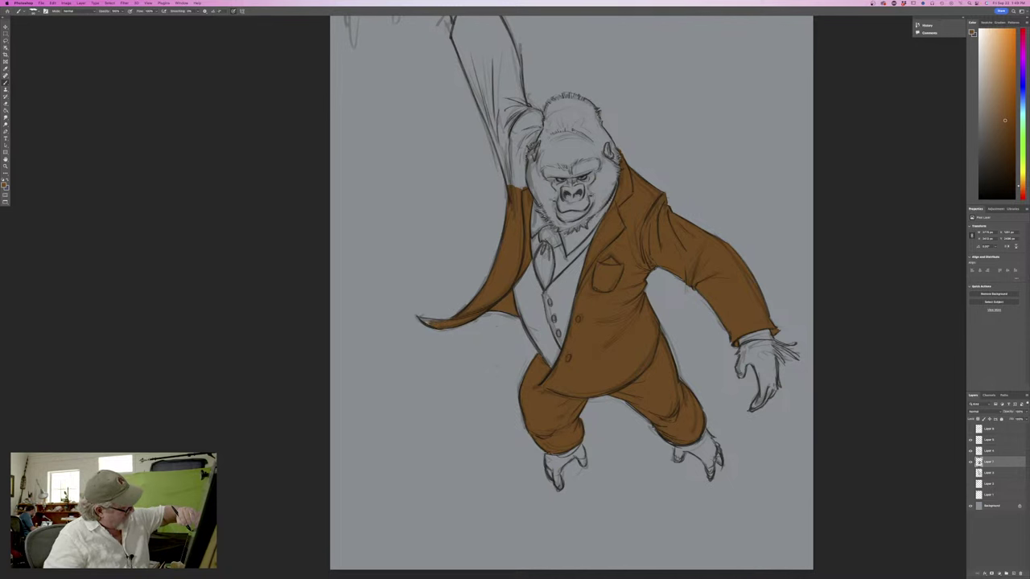
mouse_move(431, 324)
left_mouse_down()
mouse_move(440, 322)
mouse_move(428, 321)
left_mouse_up()
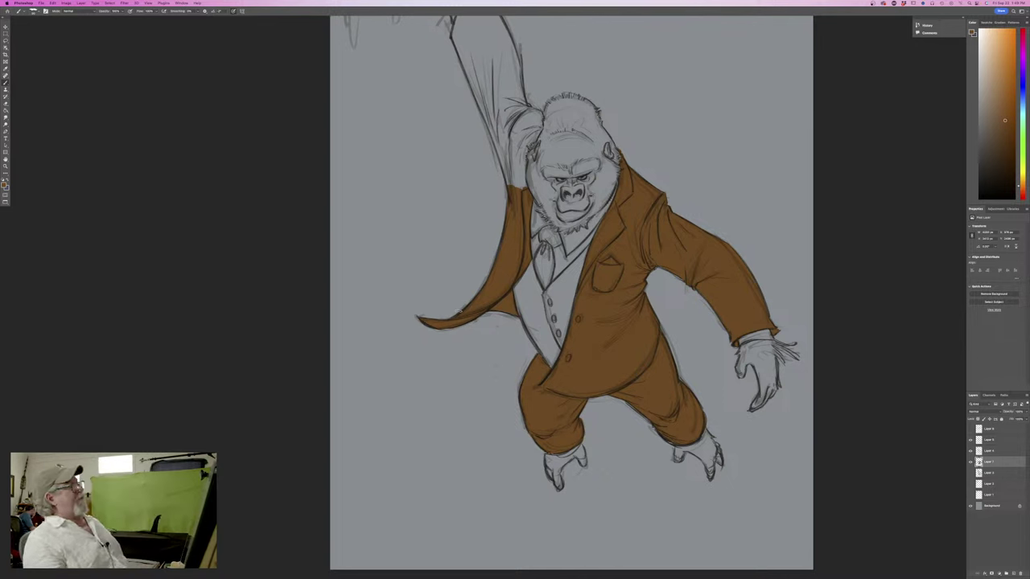
Fill the sleeve and shoulder of the gorilla's raised arm with brown, up to the cuff
left_click_drag(251, 276, 217, 353)
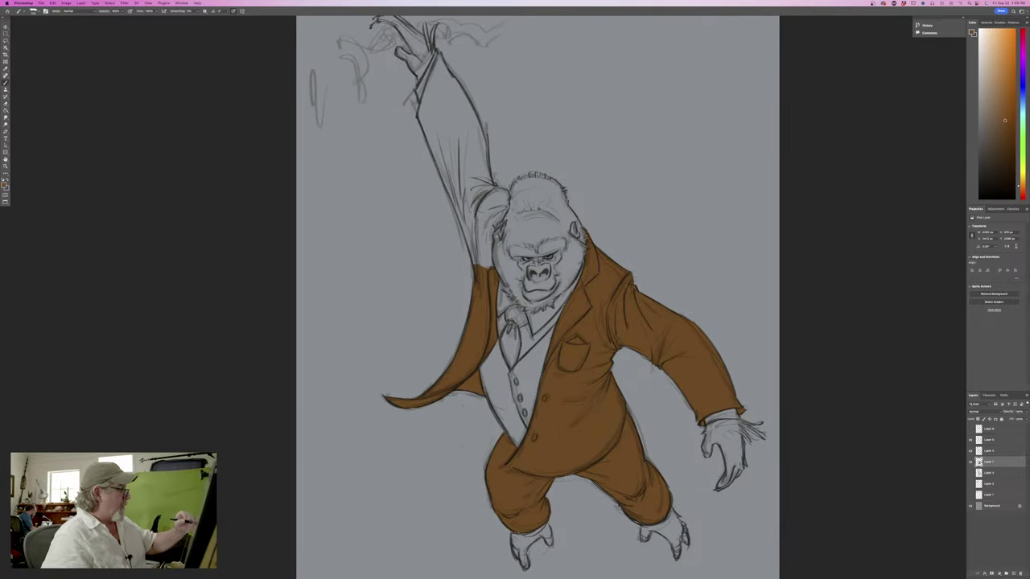
mouse_move(481, 267)
left_mouse_down()
mouse_move(480, 242)
mouse_move(501, 222)
mouse_move(507, 193)
mouse_move(496, 186)
mouse_move(504, 208)
mouse_move(494, 193)
mouse_move(486, 233)
mouse_move(469, 206)
mouse_move(471, 240)
mouse_move(452, 167)
mouse_move(475, 195)
mouse_move(476, 148)
mouse_move(488, 185)
mouse_move(481, 148)
left_mouse_up()
mouse_move(439, 54)
left_mouse_down()
mouse_move(482, 141)
mouse_move(480, 157)
mouse_move(477, 125)
mouse_move(436, 52)
mouse_move(428, 85)
mouse_move(433, 94)
mouse_move(443, 73)
mouse_move(453, 109)
mouse_move(464, 120)
mouse_move(466, 109)
mouse_move(468, 161)
mouse_move(465, 130)
mouse_move(430, 81)
mouse_move(423, 115)
mouse_move(463, 222)
left_mouse_up()
left_click_drag(452, 161, 432, 119)
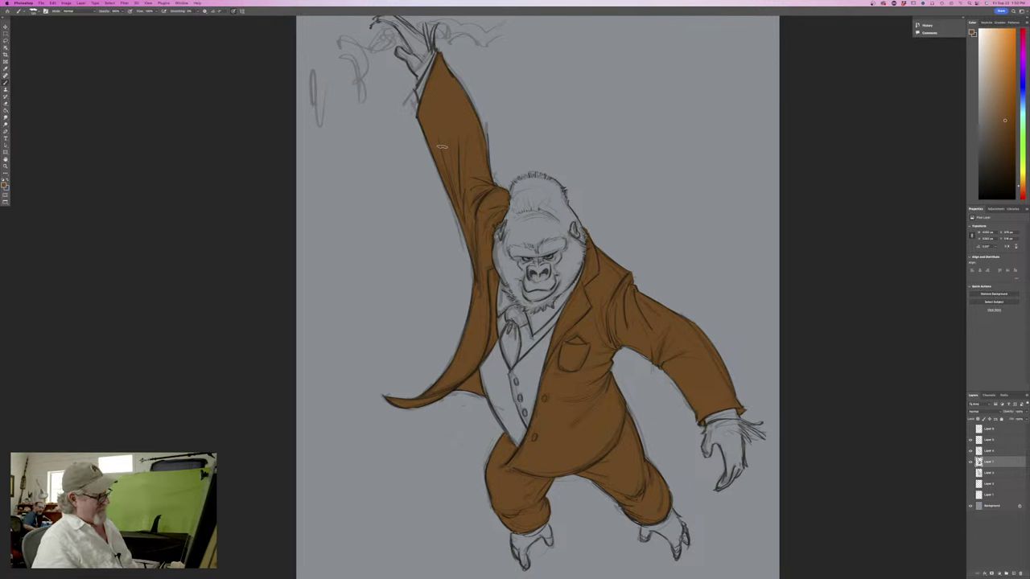
Choose a brighter orange as the foreground colour and paint the necktie with it
key("super+minus")
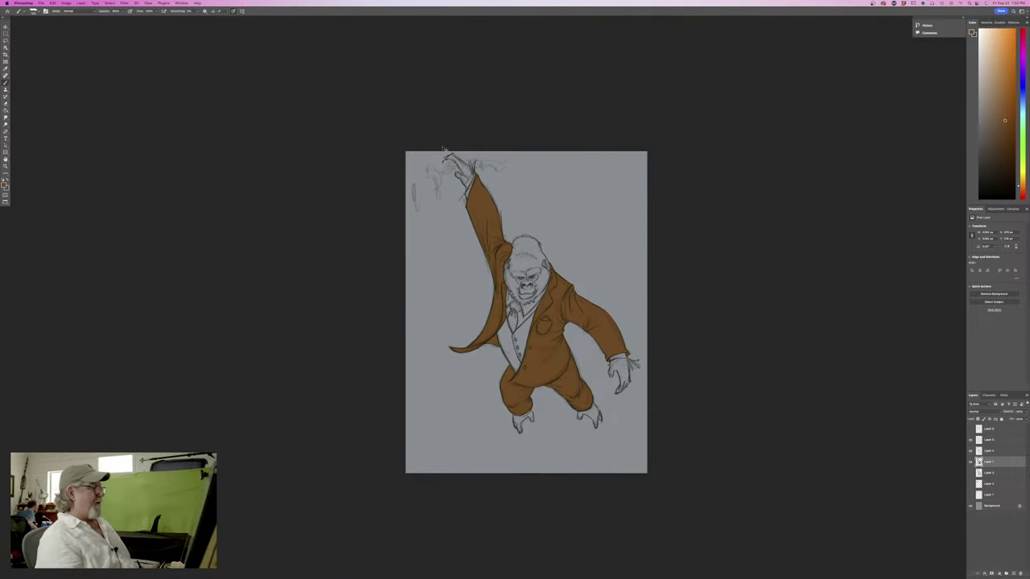
key("super+plus")
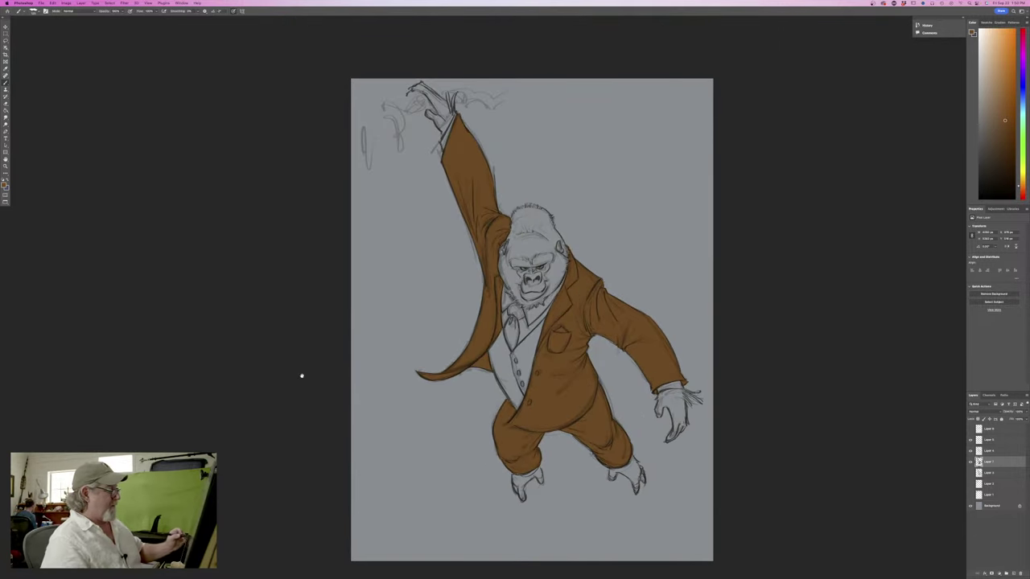
left_click_drag(302, 375, 314, 306)
left_click(4, 185)
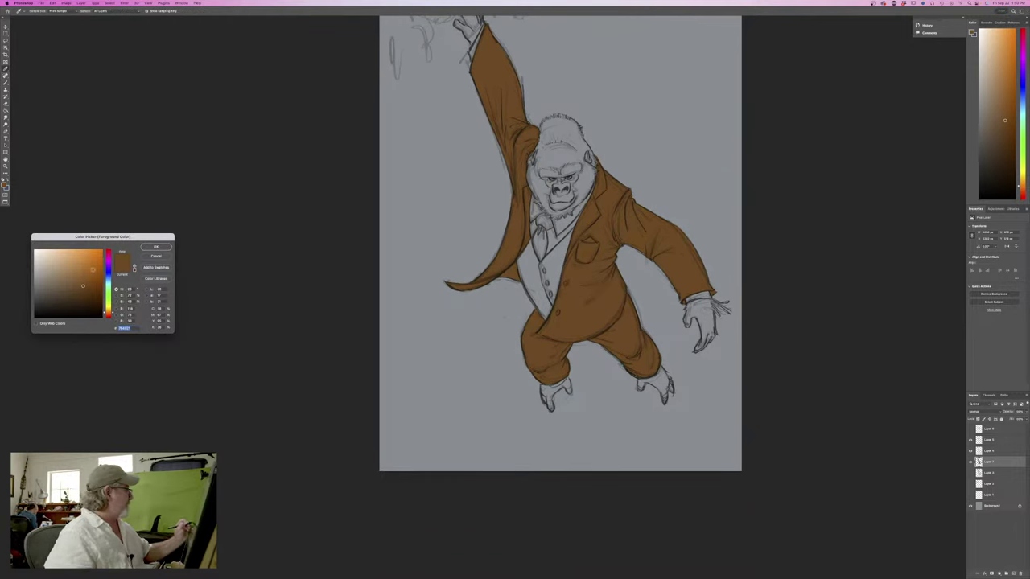
left_click(93, 269)
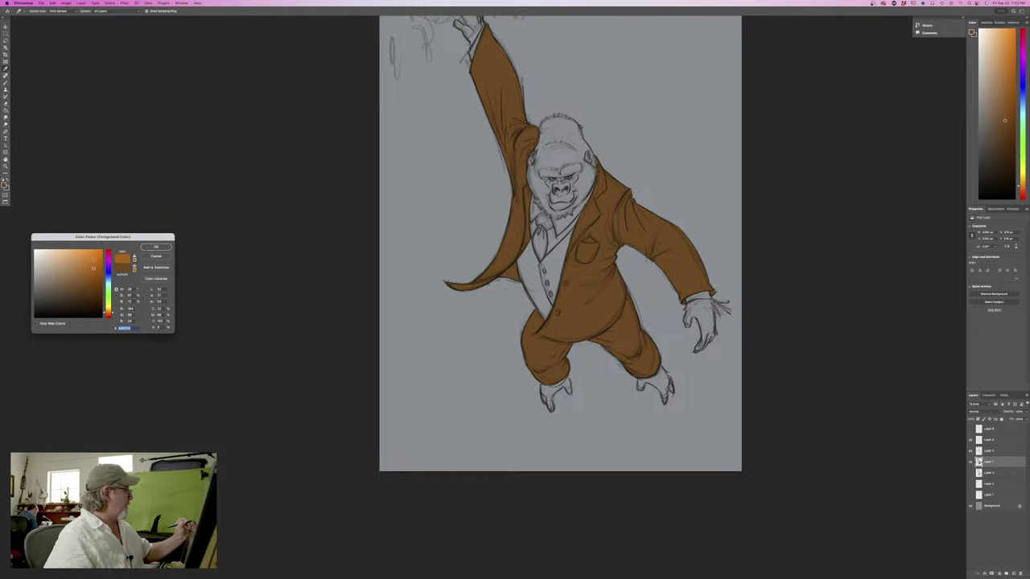
left_click(157, 247)
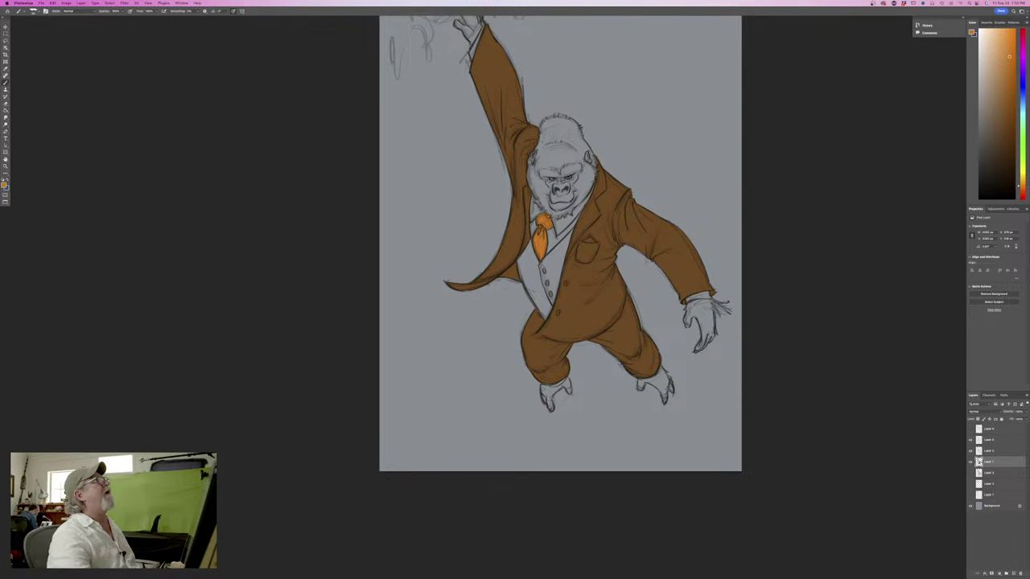
Switch to the windowed view and place the enlarged gorilla face photo beside the drawing as reference
left_click_drag(579, 0, 337, 48)
key("f")
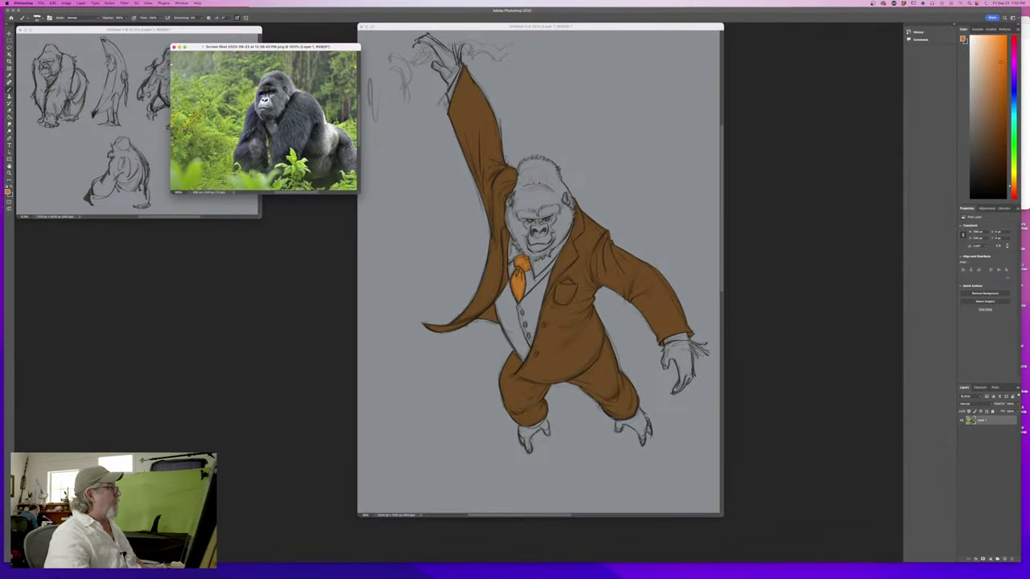
left_click_drag(563, 0, 313, 214)
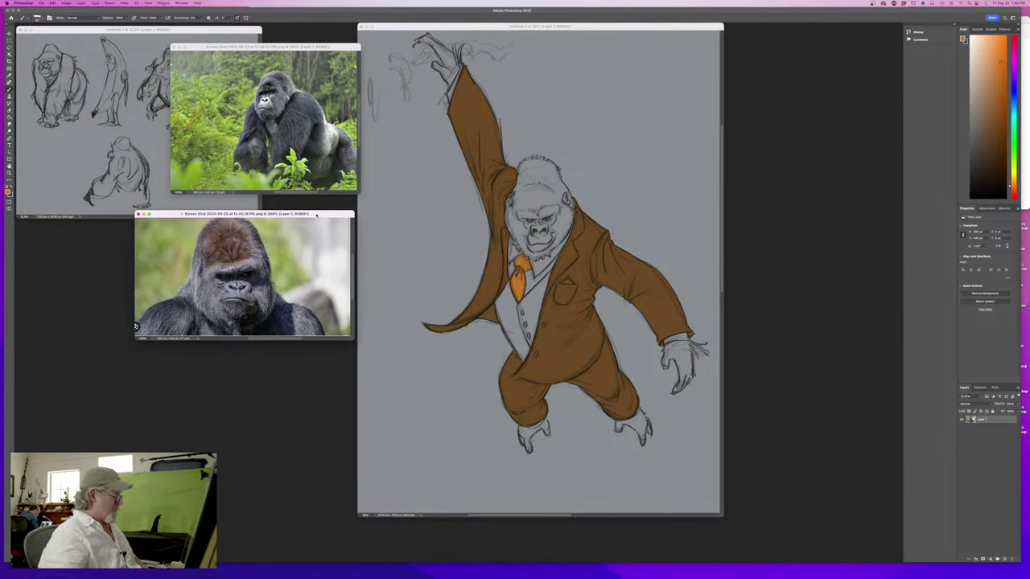
key("super+equal")
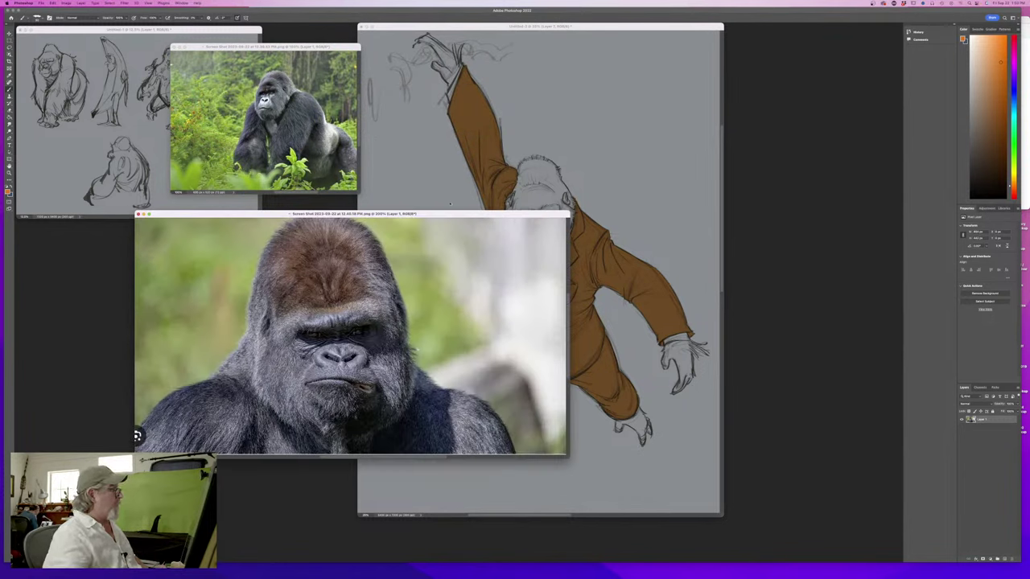
left_click_drag(459, 213, 340, 259)
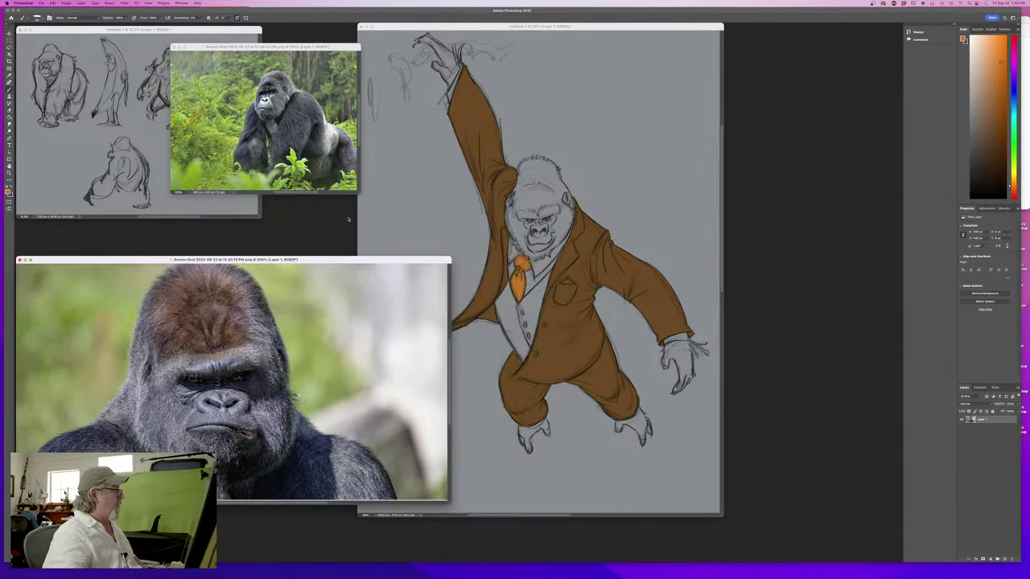
Enlarge the photo of the gorilla in green foliage to 200% and place it above the face photo
left_click_drag(346, 48, 275, 49)
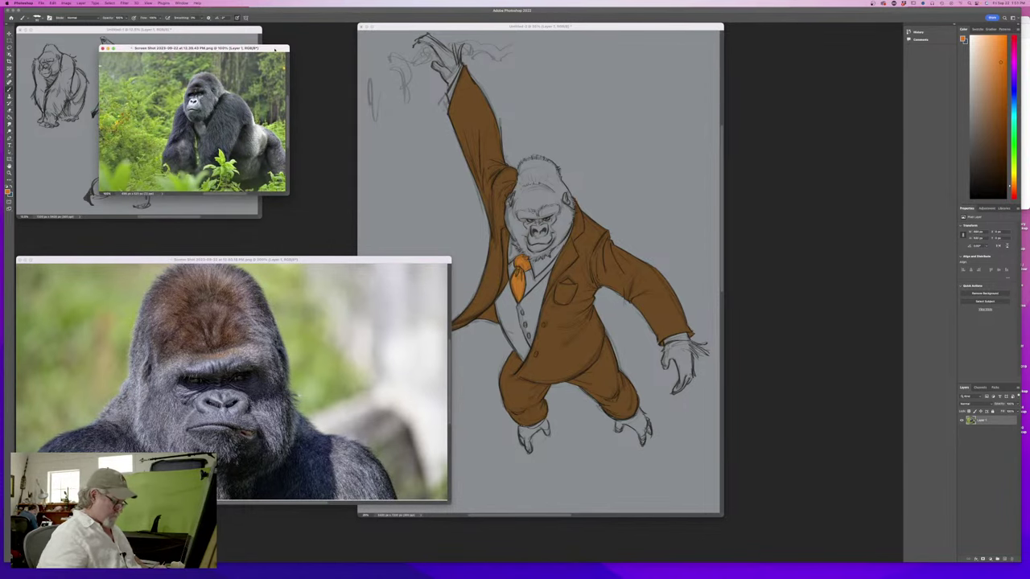
key("super+equal")
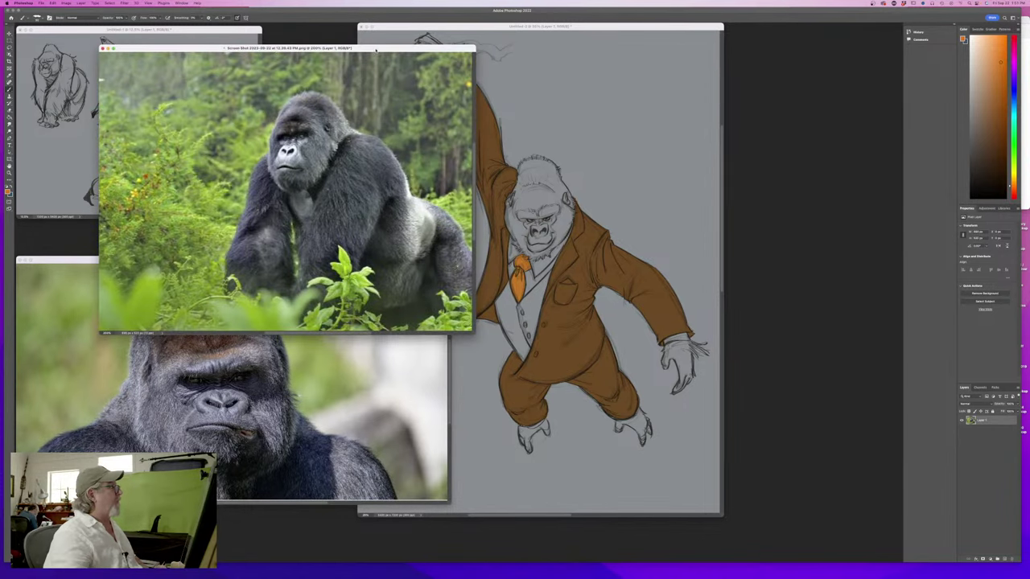
left_click_drag(375, 50, 307, 20)
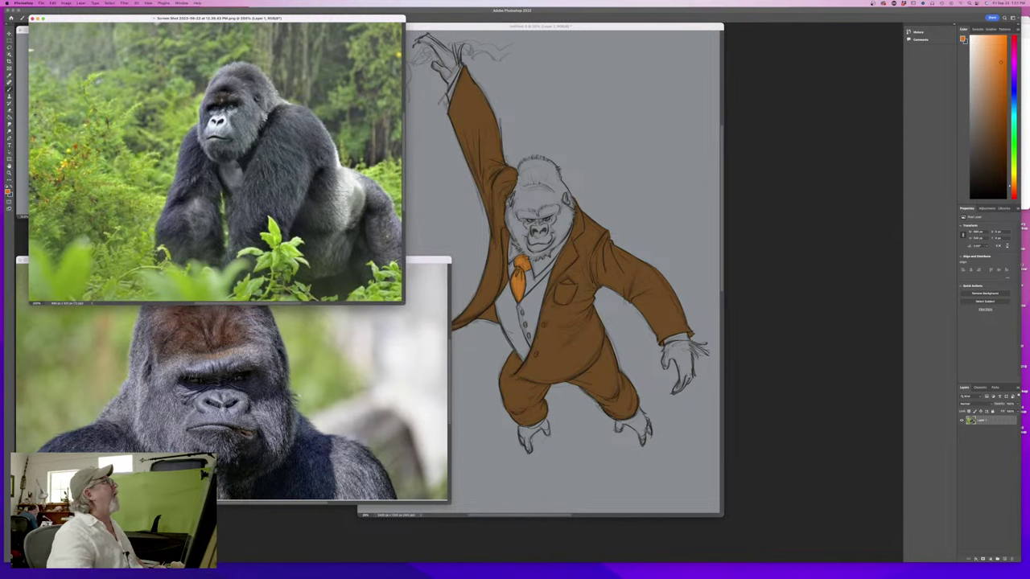
Float the photo of the man in the grey suit and cap in its own window
left_click_drag(1029, 24, 810, 25)
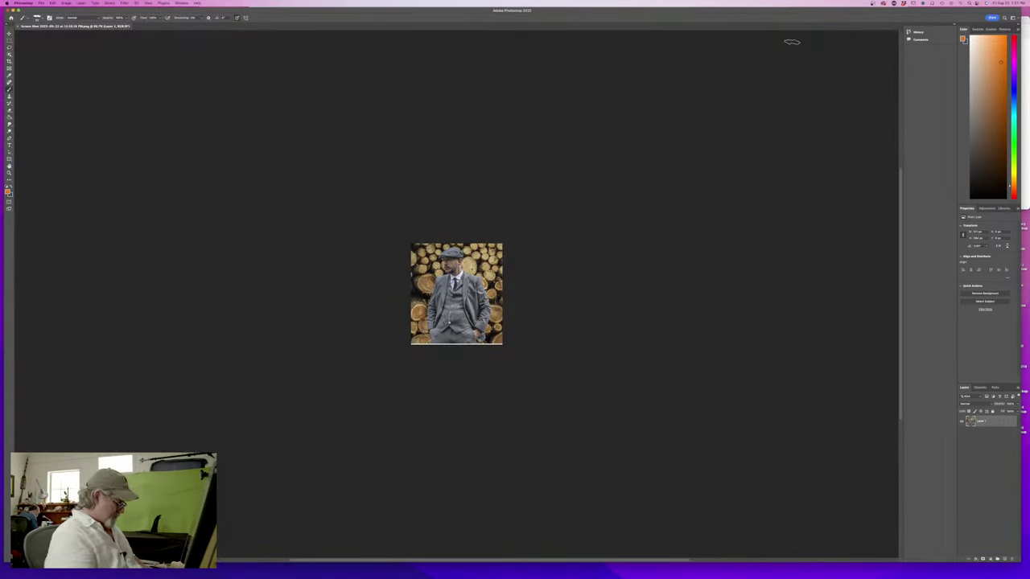
key("f")
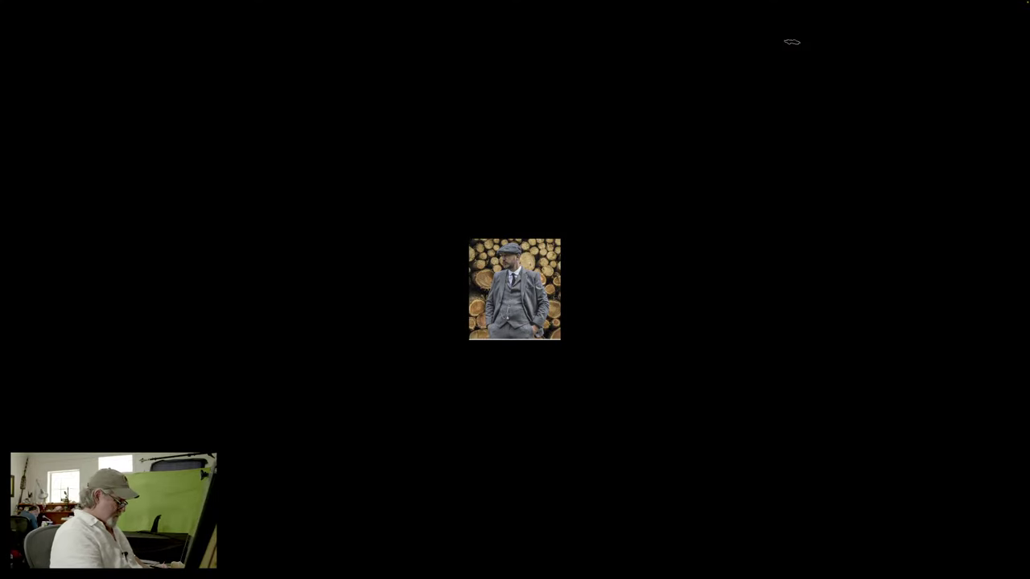
key("f")
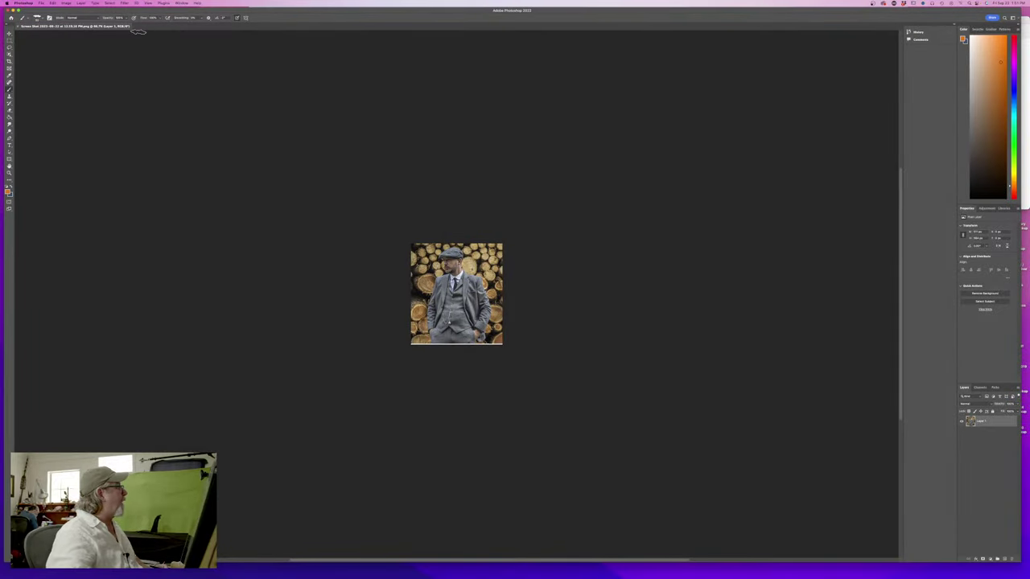
left_click_drag(114, 26, 193, 121)
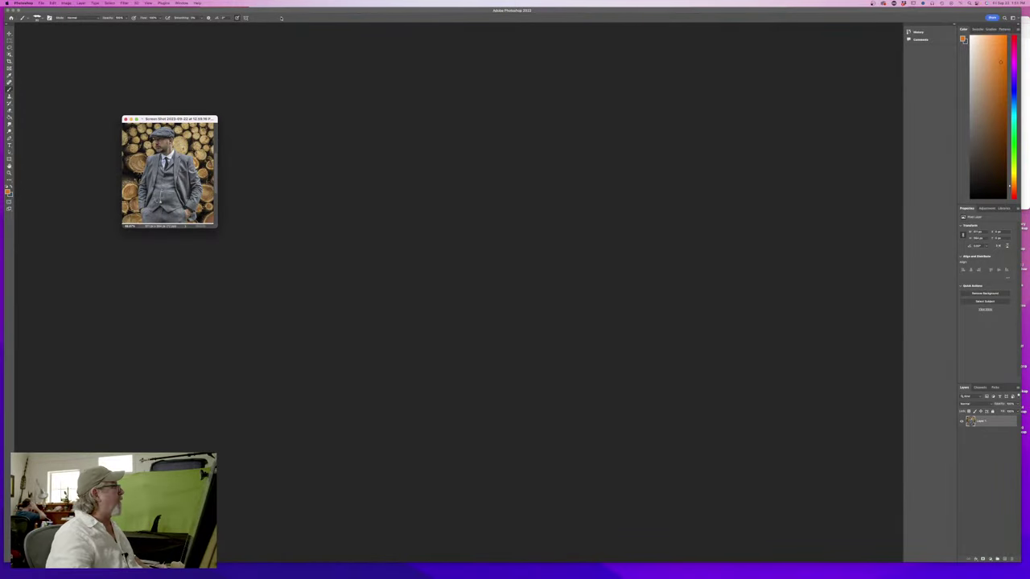
Shift the application frame aside, bring the drawing and both gorilla photos in front of it, and restore the frame's position
mouse_move(285, 11)
left_mouse_down()
mouse_move(331, 209)
mouse_move(327, 190)
left_mouse_up()
left_click(343, 42)
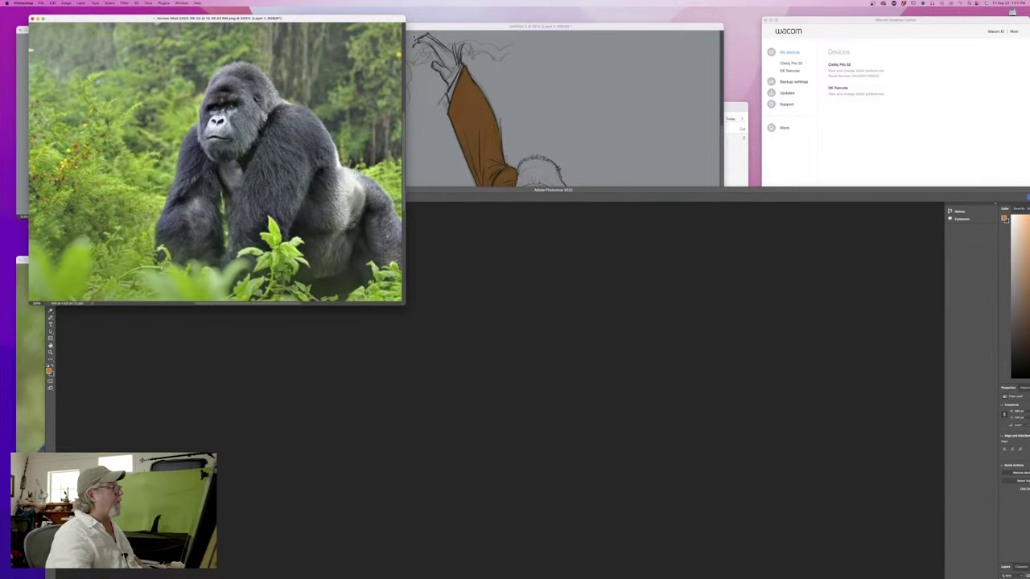
left_click(442, 31)
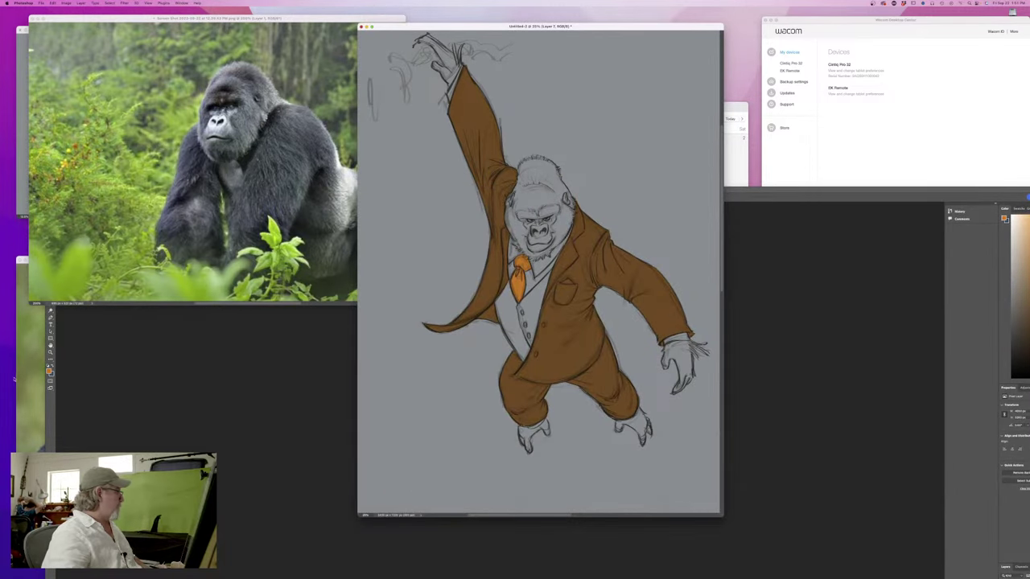
left_click(33, 368)
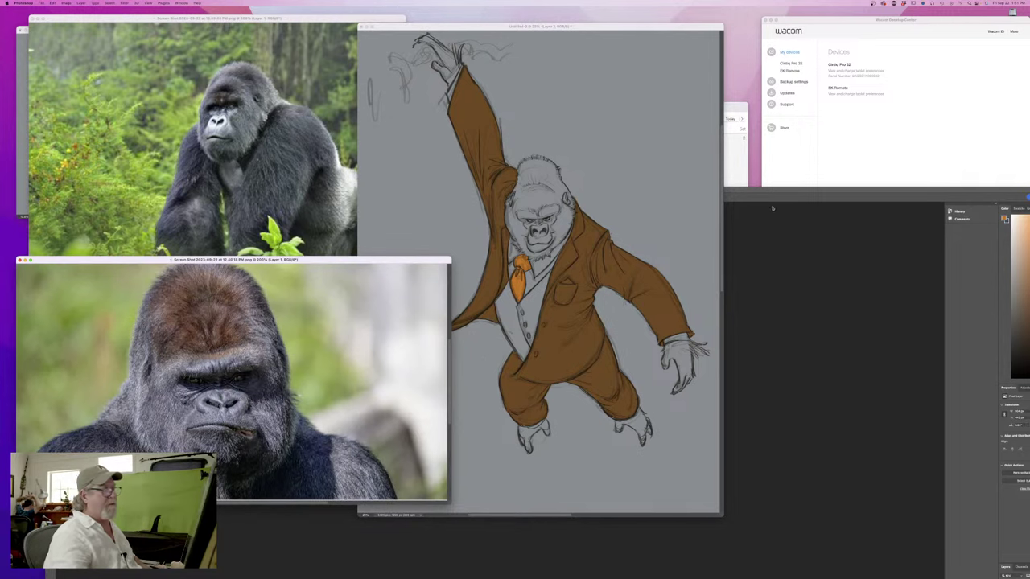
left_click_drag(773, 193, 730, 13)
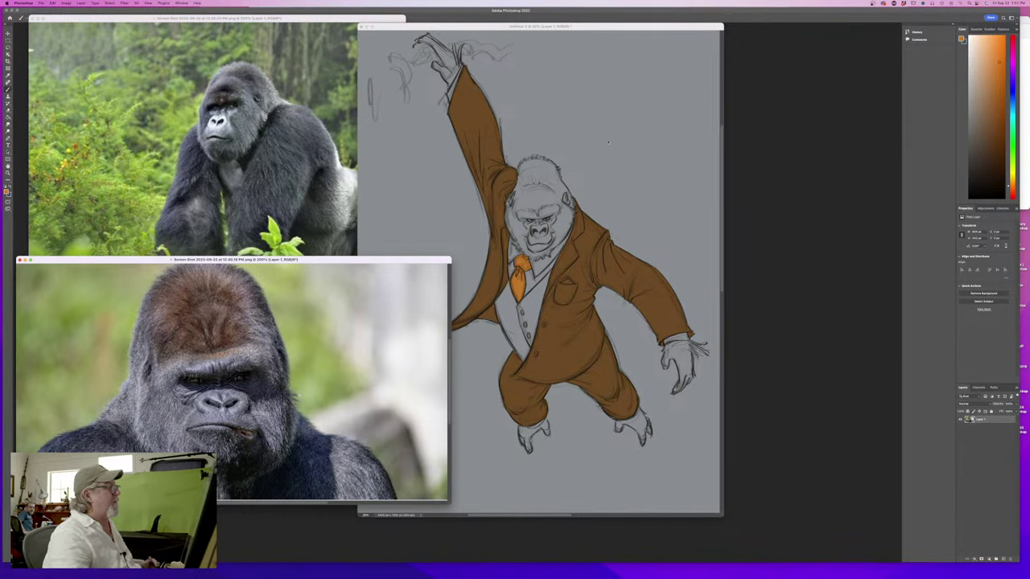
Place the drawing window clear of the two gorilla photos and move both photos lower in the workspace
left_click_drag(498, 27, 616, 42)
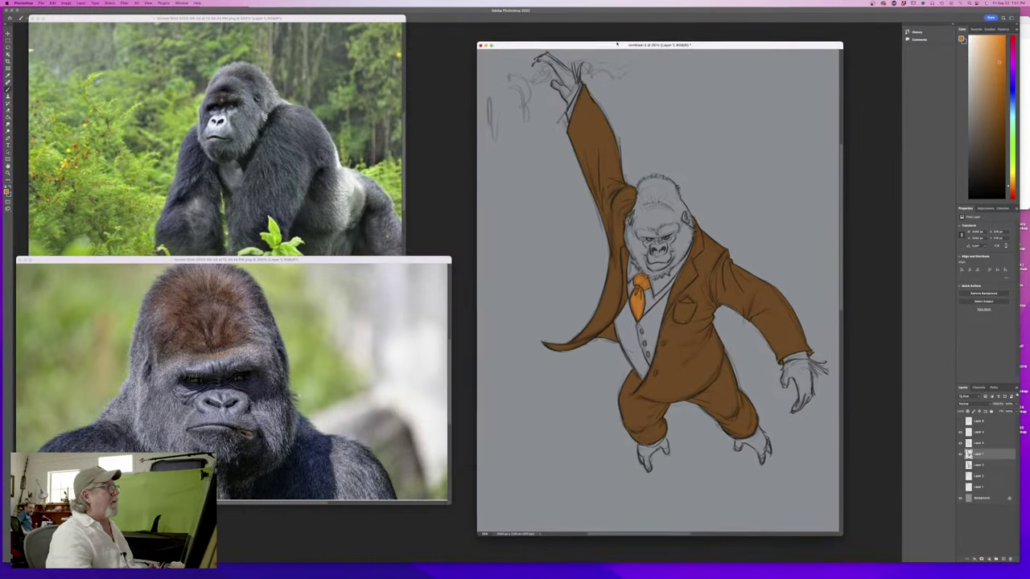
left_click_drag(354, 262, 362, 319)
left_click_drag(322, 17, 323, 61)
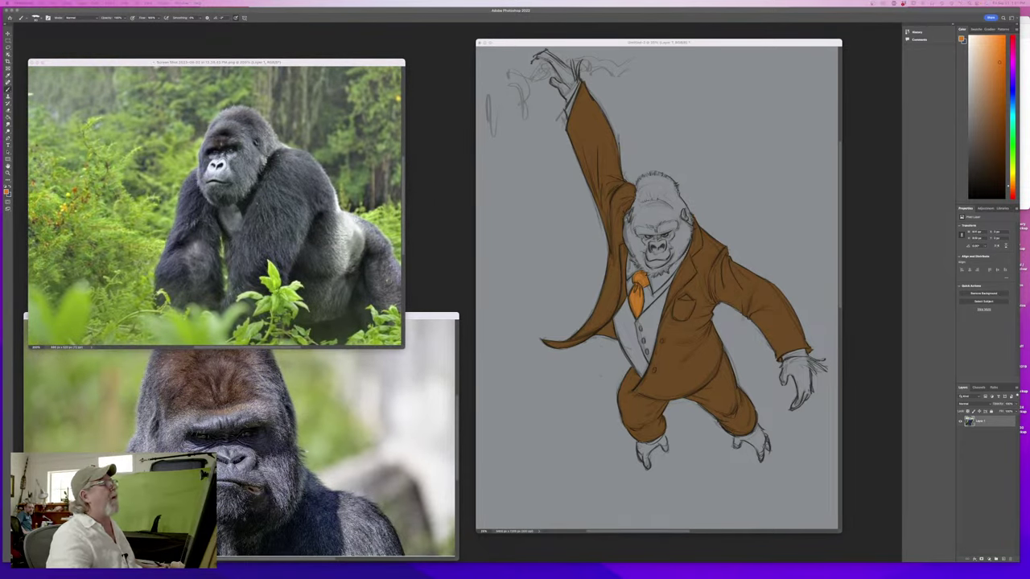
Bring the navy suit and light blue suit photos beside the drawing for comparison, and move them back out of the workspace
mouse_move(622, 11)
left_mouse_down()
mouse_move(555, 123)
mouse_move(489, 154)
mouse_move(482, 75)
left_mouse_up()
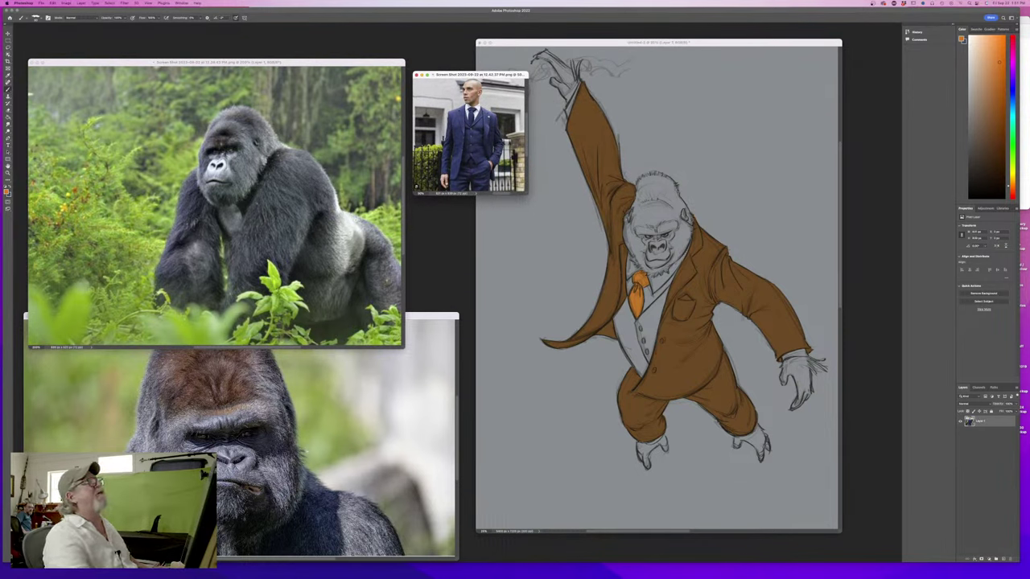
left_click_drag(716, 2, 449, 204)
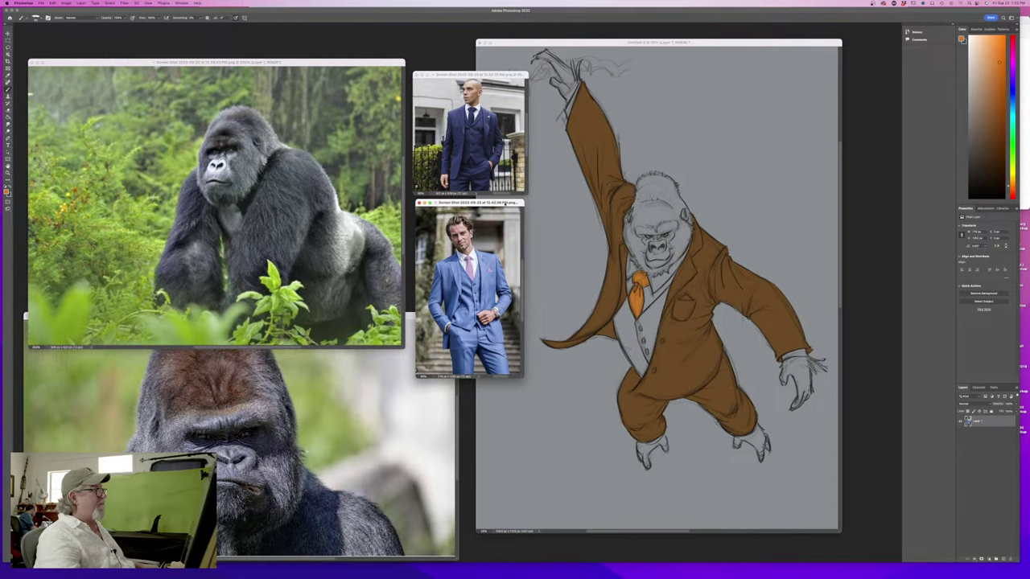
mouse_move(505, 203)
left_mouse_down()
mouse_move(623, 55)
mouse_move(620, 45)
left_mouse_up()
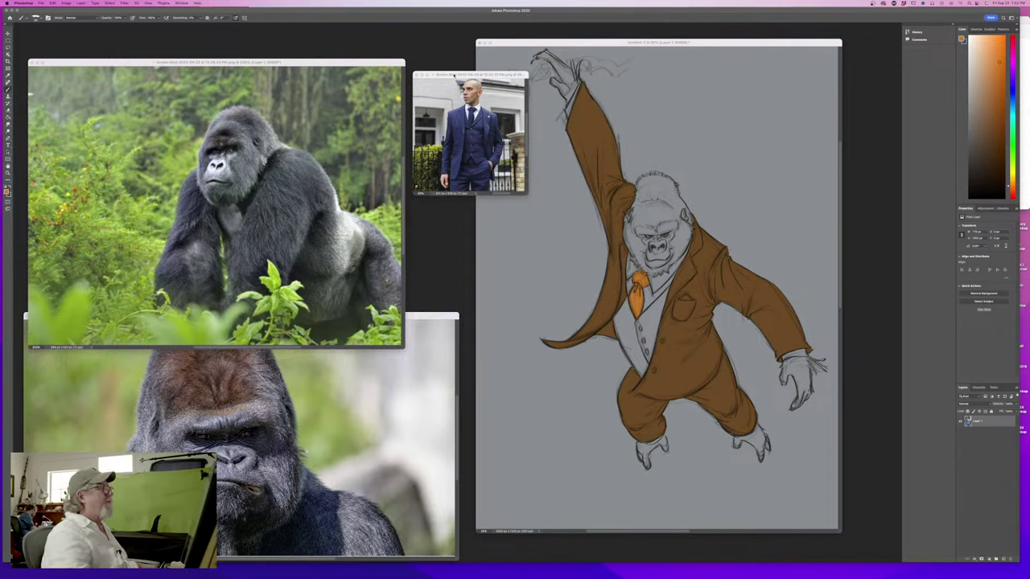
left_click_drag(453, 76, 627, 0)
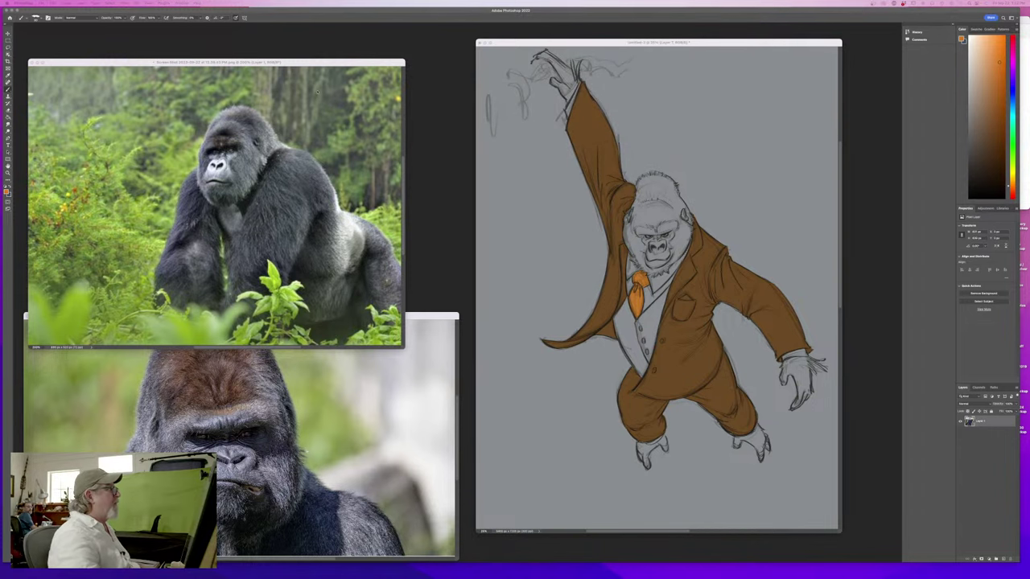
Reduce the foliage gorilla photo to 66.7% and move it and the grey suit photo out of the workspace
left_click_drag(331, 65, 434, 73)
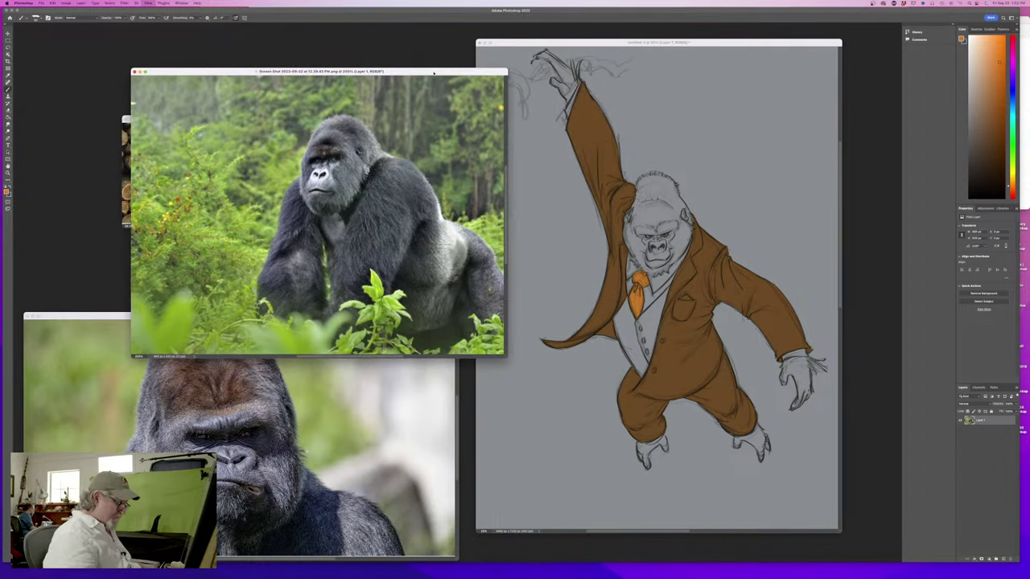
key("super+minus")
key("super+minus")
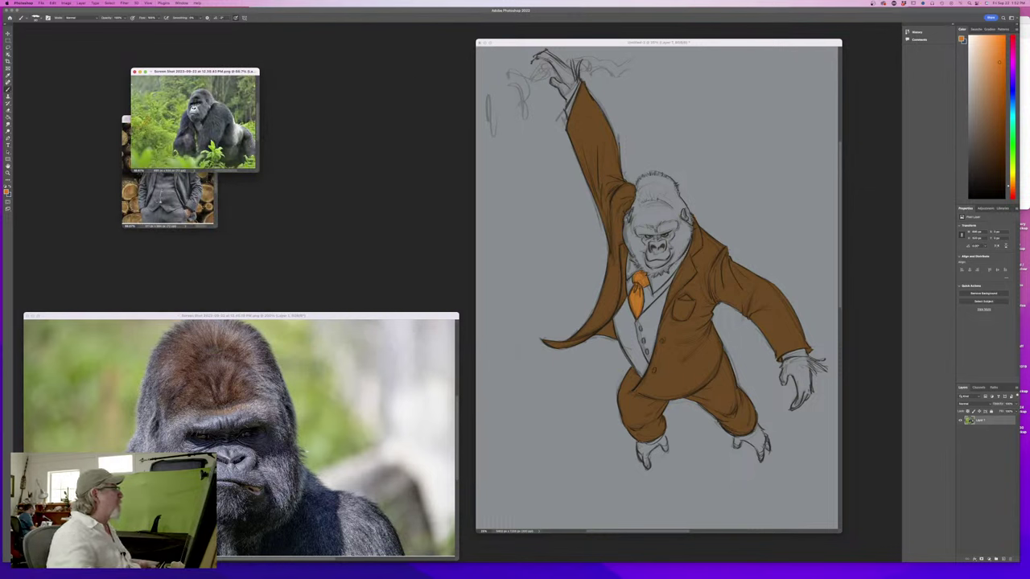
left_click_drag(235, 71, 605, 2)
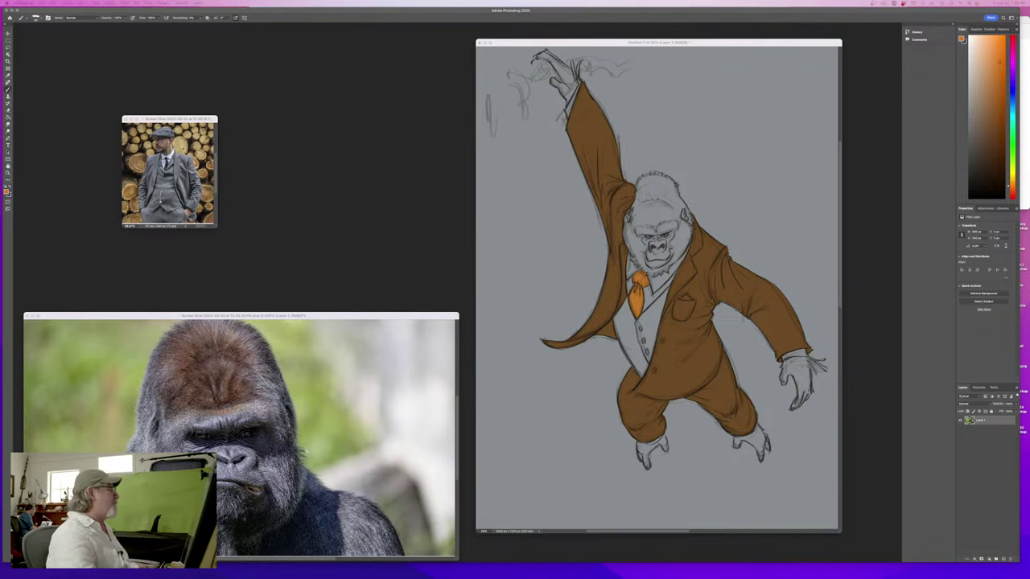
left_click_drag(198, 121, 709, 1)
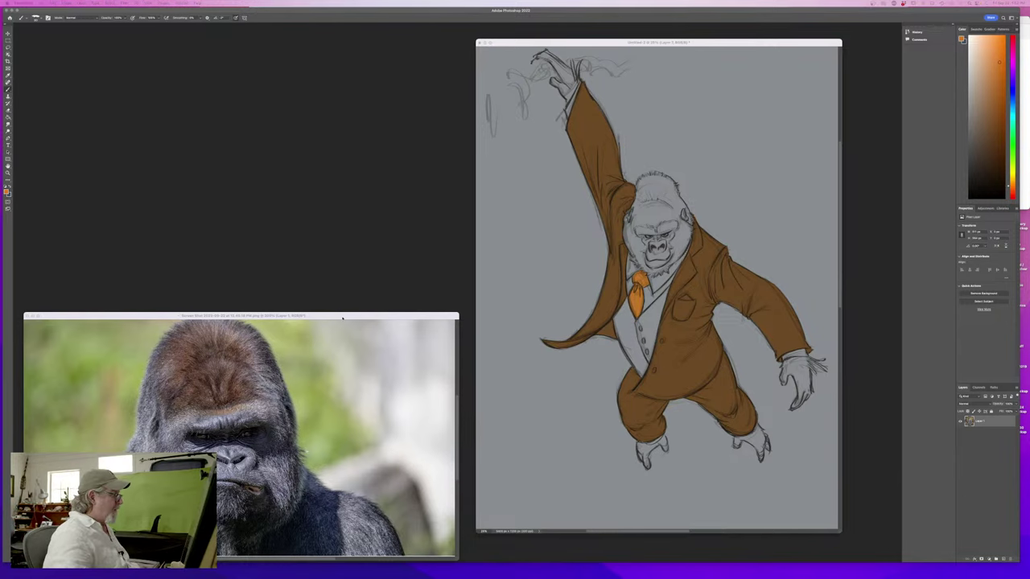
Reduce the gorilla face photo to 66.7% and move it out of the workspace
left_click_drag(343, 319, 346, 71)
key("super+minus")
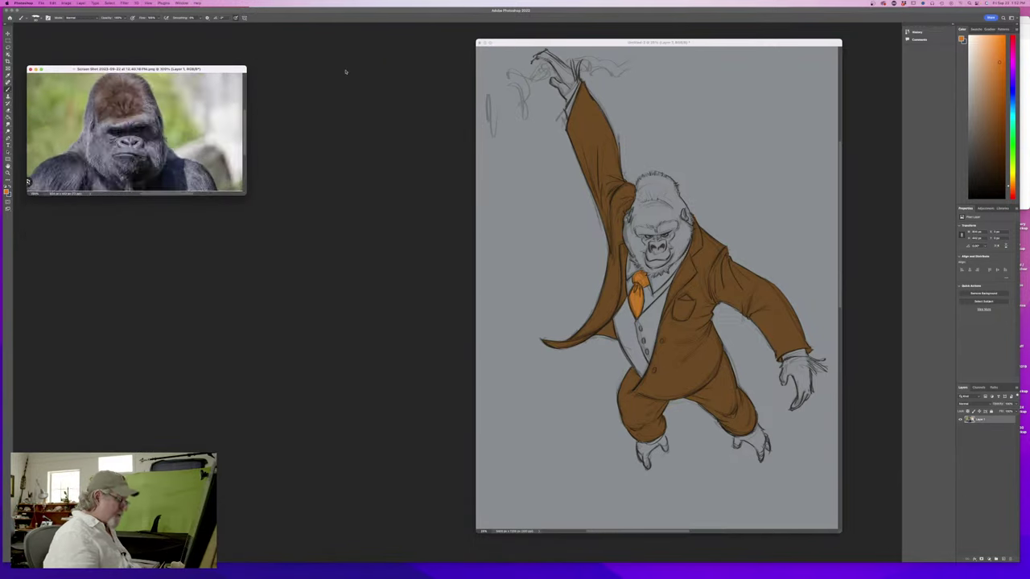
key("super+minus")
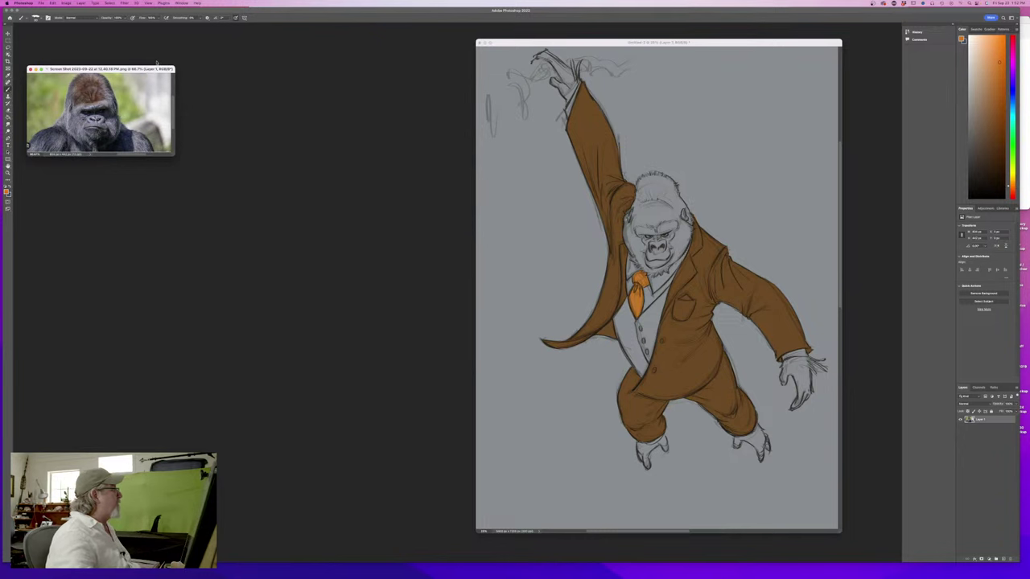
left_click_drag(129, 61, 447, 0)
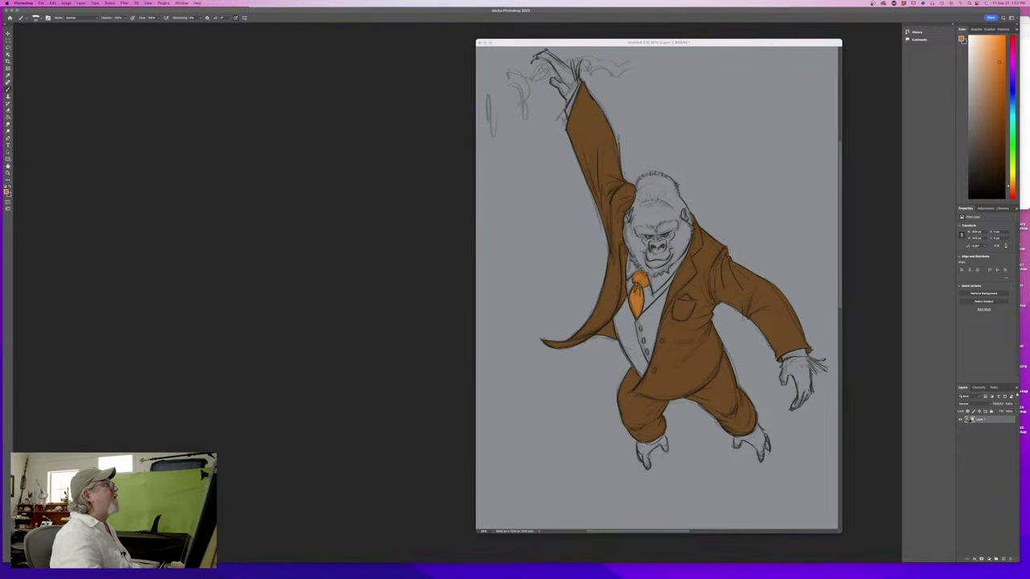
Float the drawing in its own window and show it in full-screen mode with the menu bar
left_click_drag(589, 47, 387, 26)
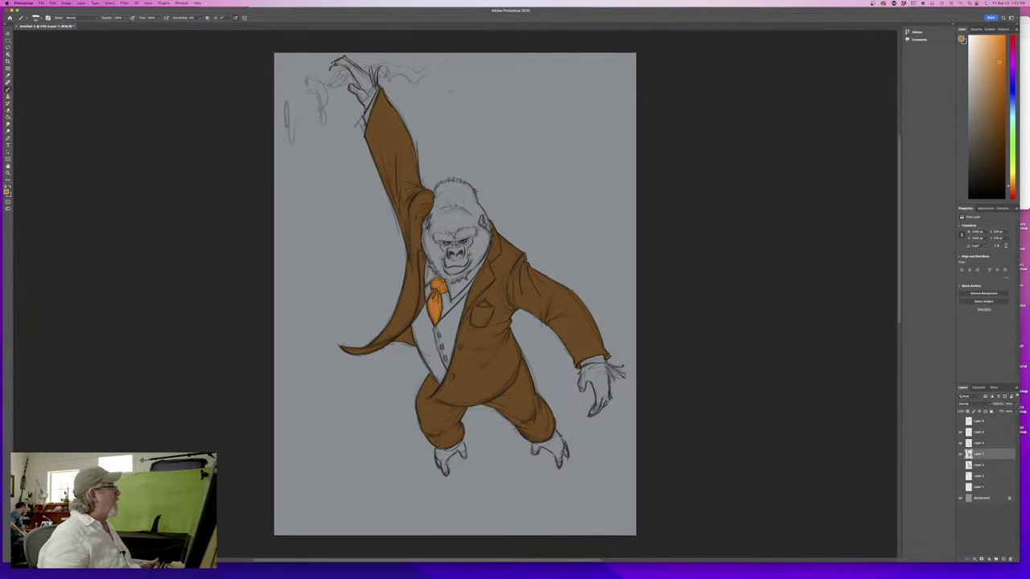
left_click_drag(70, 27, 125, 80)
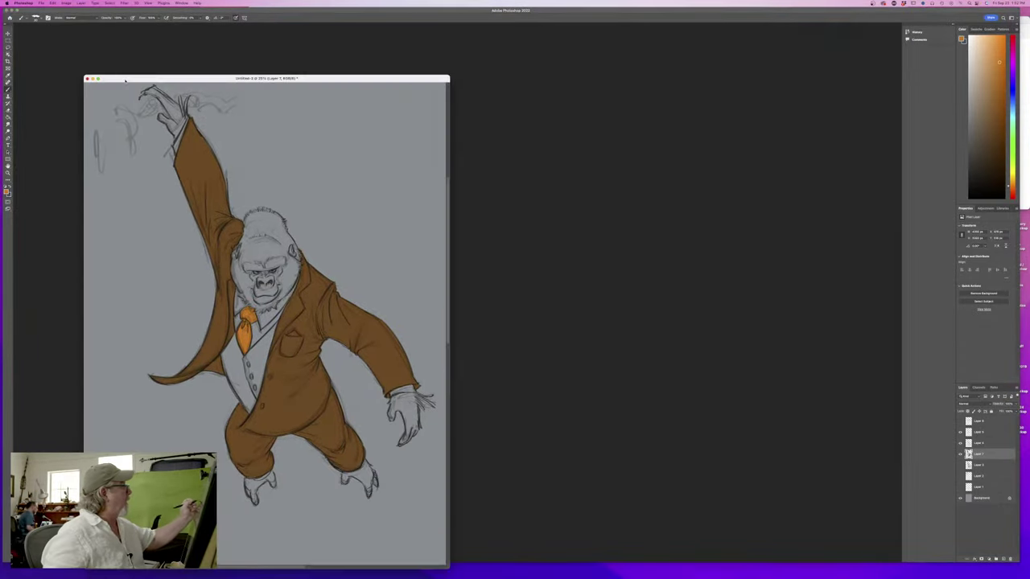
key("f")
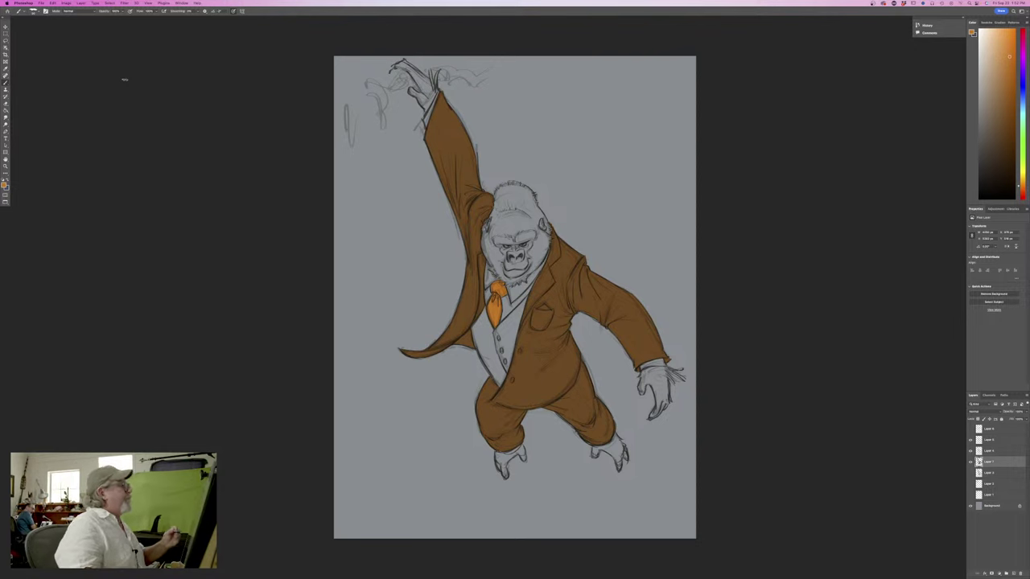
Choose a dark brown as the foreground colour and repaint the necktie with it
left_click(5, 185)
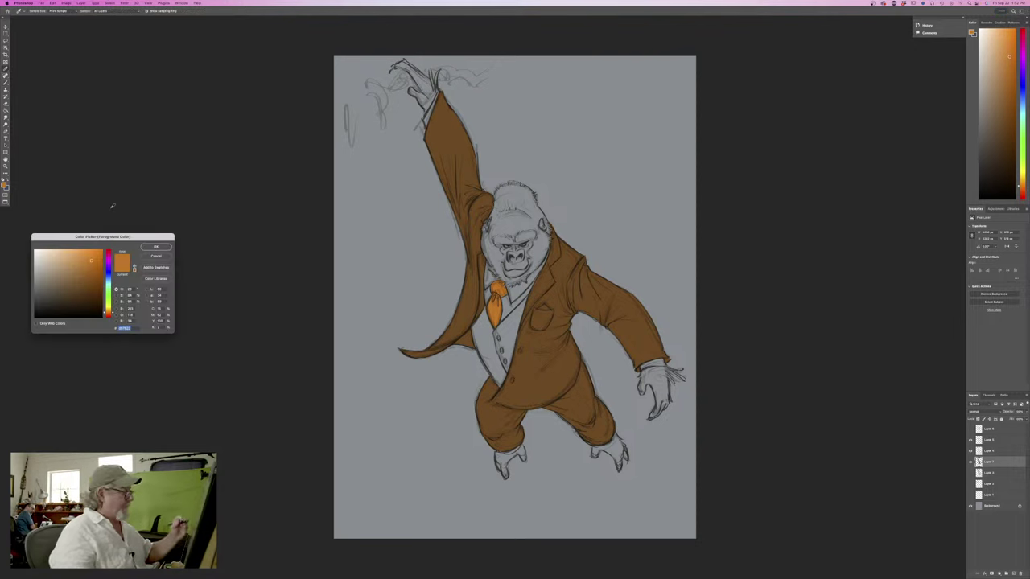
left_click(87, 293)
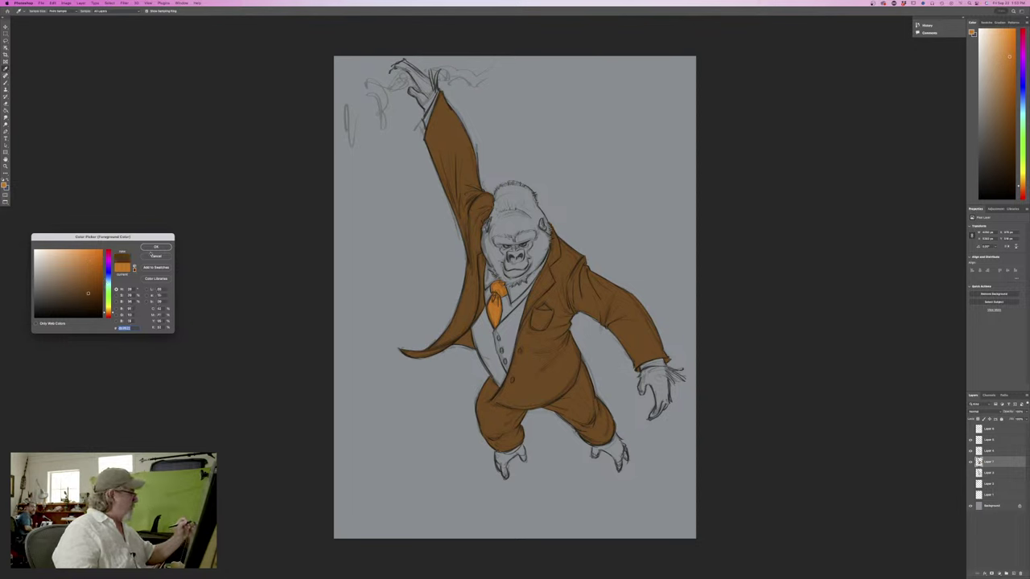
left_click(149, 247)
key("super+plus")
key("super+plus")
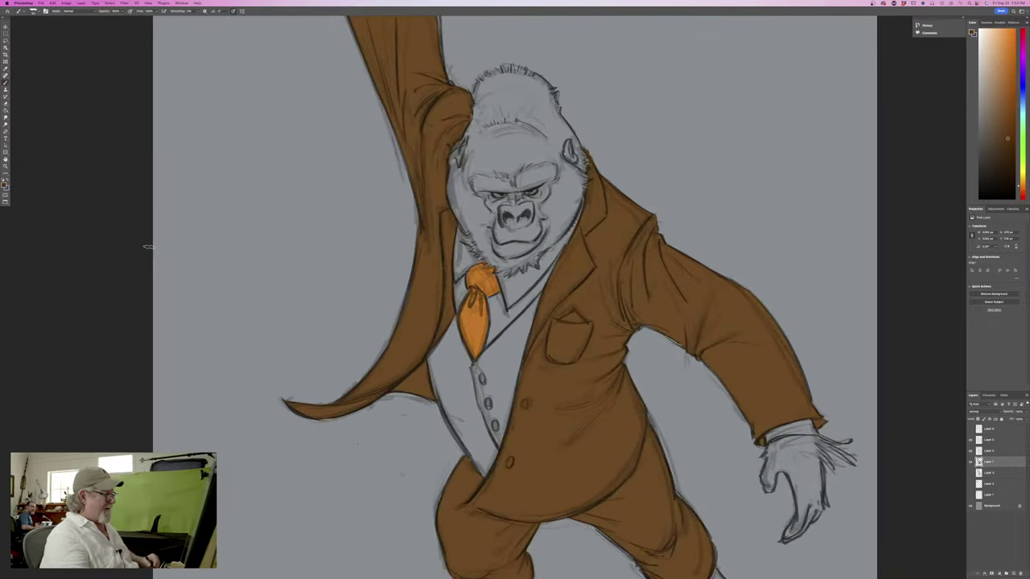
mouse_move(484, 274)
left_mouse_down()
mouse_move(493, 288)
mouse_move(498, 278)
mouse_move(486, 292)
mouse_move(486, 271)
mouse_move(471, 272)
mouse_move(483, 295)
mouse_move(481, 349)
mouse_move(475, 291)
mouse_move(460, 317)
mouse_move(471, 351)
mouse_move(458, 319)
left_mouse_up()
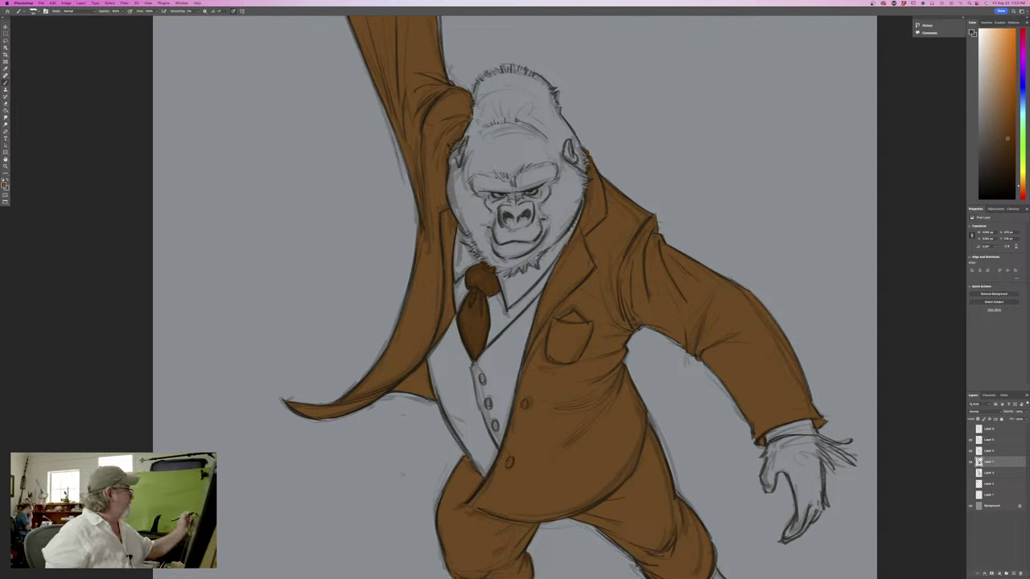
Add a new layer beneath the suit colour layer and paint the shirt and collar around the necktie in a very pale blue-white
left_click(988, 472)
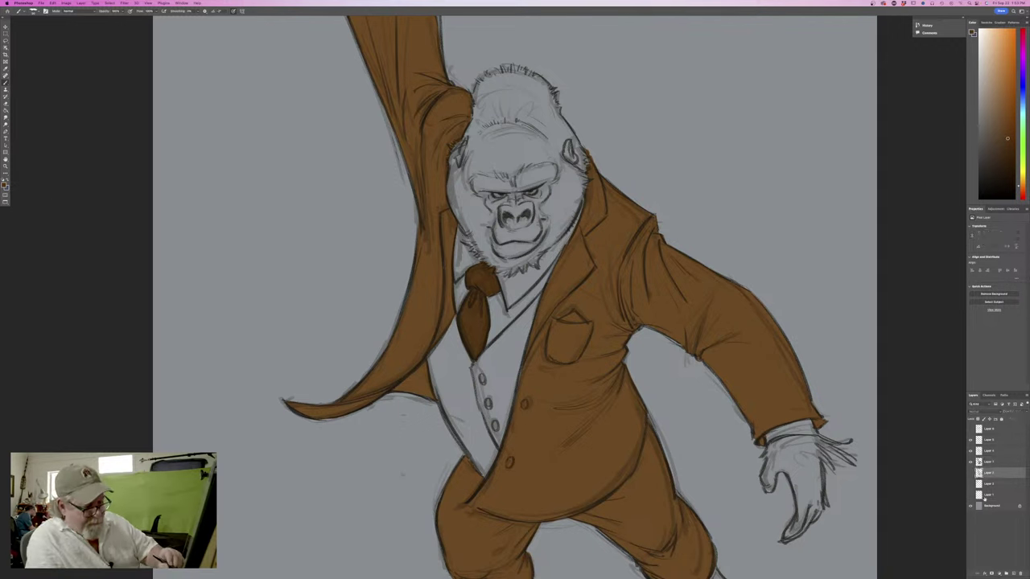
left_click(1013, 574)
left_click(4, 185)
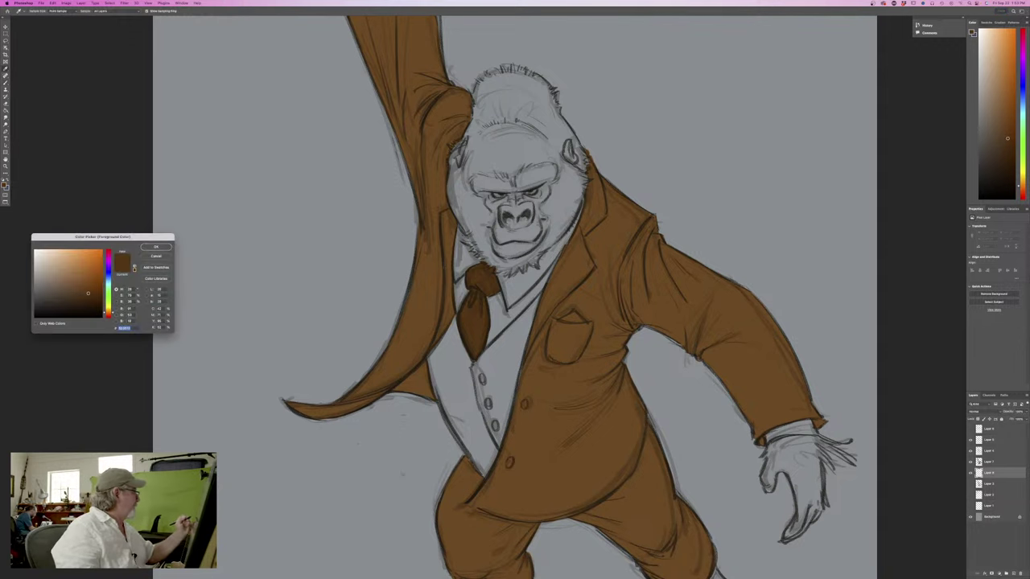
left_click(109, 281)
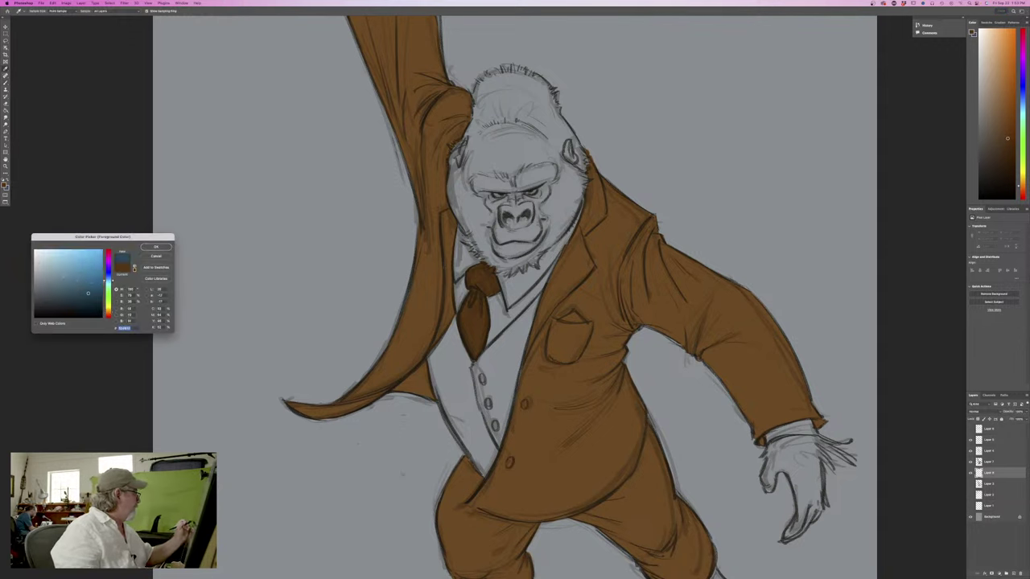
left_click(36, 256)
left_click(37, 259)
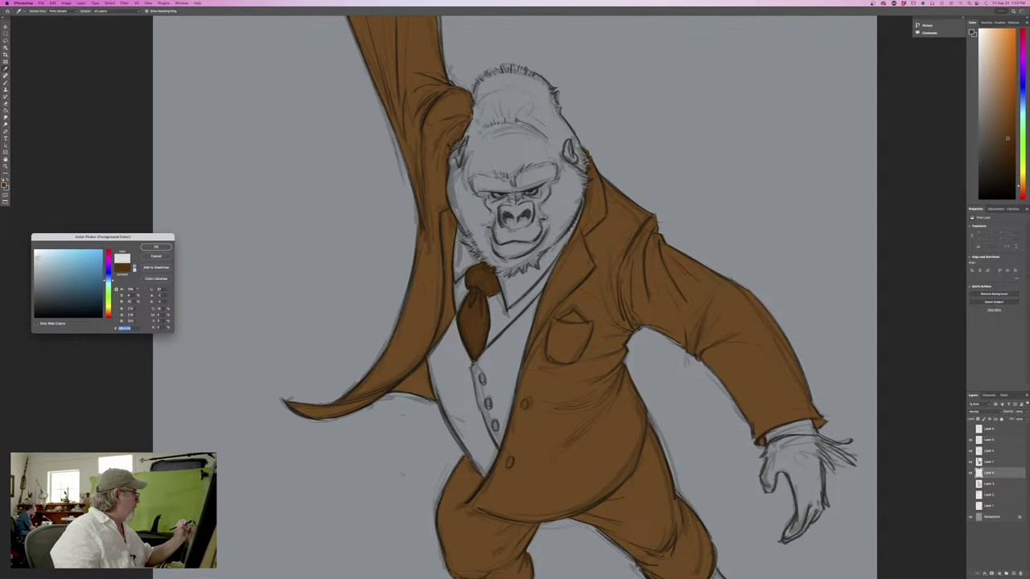
left_click(157, 247)
mouse_move(462, 246)
left_mouse_down()
mouse_move(481, 262)
mouse_move(468, 236)
mouse_move(457, 261)
mouse_move(475, 277)
mouse_move(455, 287)
mouse_move(462, 314)
left_mouse_up()
mouse_move(491, 271)
left_mouse_down()
mouse_move(496, 286)
mouse_move(550, 255)
mouse_move(586, 200)
left_mouse_up()
mouse_move(567, 242)
left_mouse_down()
mouse_move(476, 350)
mouse_move(541, 269)
left_mouse_up()
mouse_move(507, 314)
left_mouse_down()
mouse_move(520, 292)
mouse_move(493, 332)
mouse_move(512, 282)
mouse_move(478, 291)
left_mouse_up()
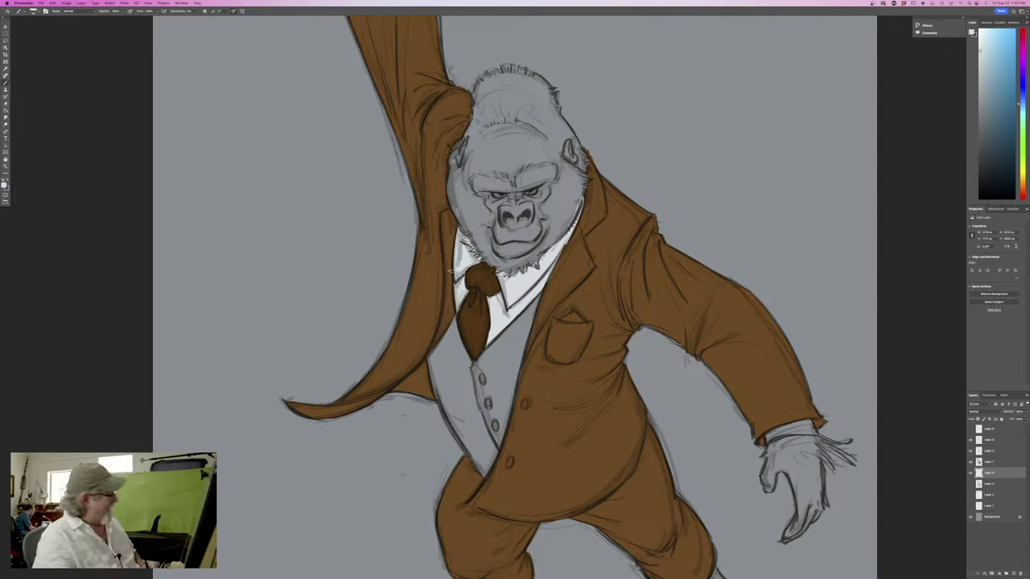
Choose a medium light blue as the foreground colour and paint the whole waistcoat with it on the shirt layer
left_click(4, 184)
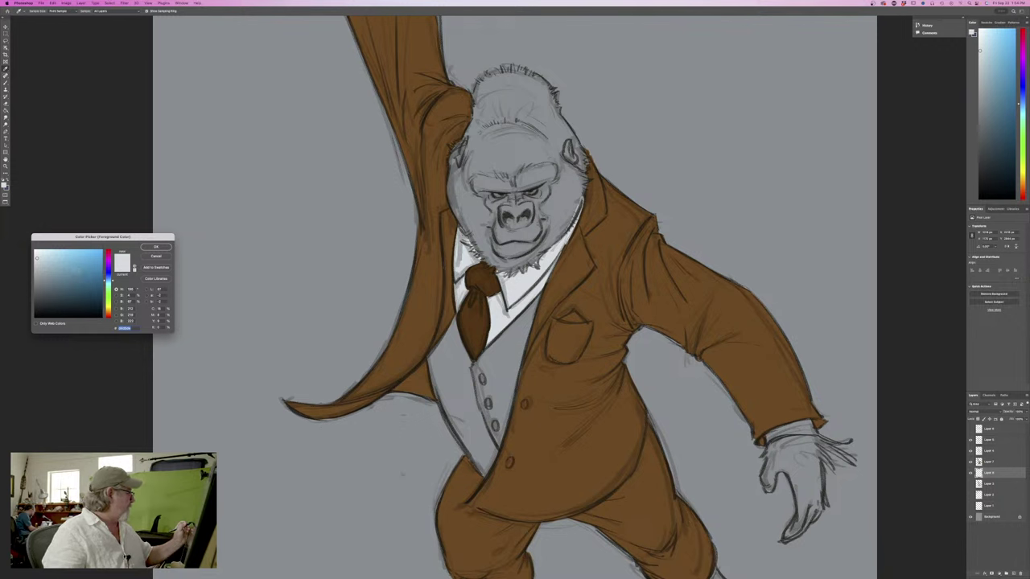
left_click(71, 270)
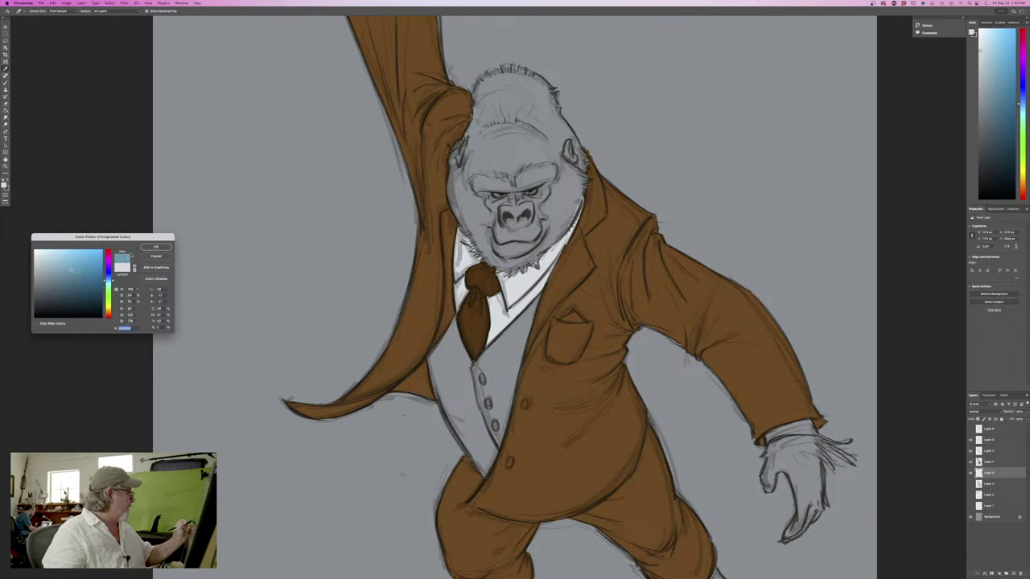
left_click(156, 247)
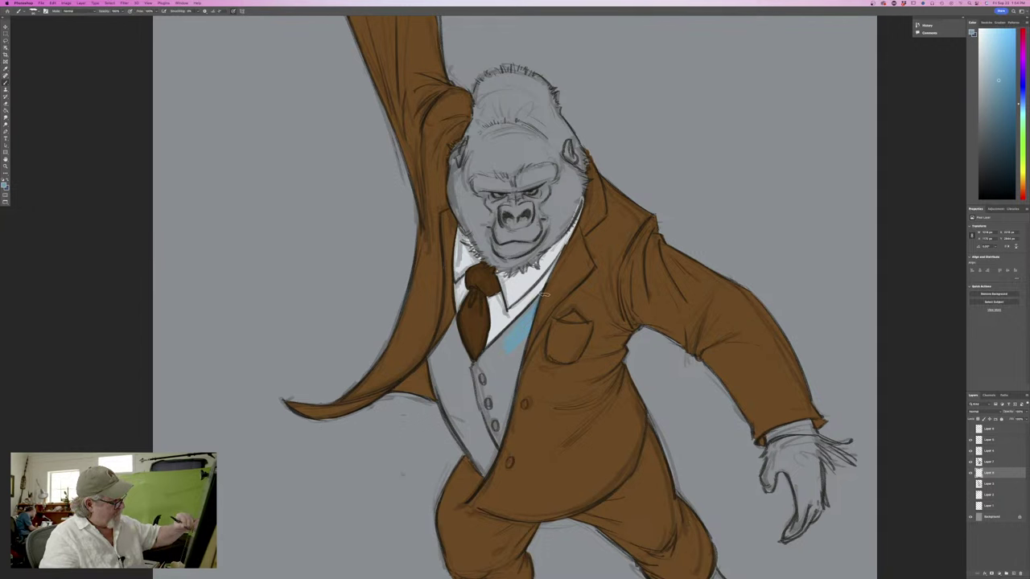
mouse_move(495, 350)
left_mouse_down()
mouse_move(473, 370)
mouse_move(493, 389)
mouse_move(519, 340)
mouse_move(500, 442)
mouse_move(470, 404)
mouse_move(485, 471)
mouse_move(457, 420)
left_mouse_up()
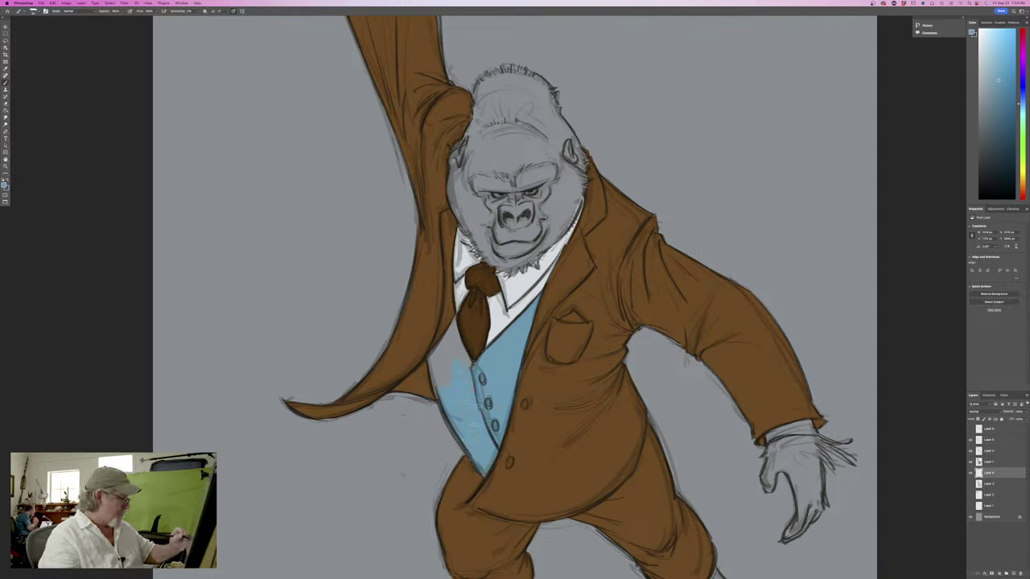
mouse_move(465, 364)
left_mouse_down()
mouse_move(451, 310)
mouse_move(451, 356)
left_mouse_up()
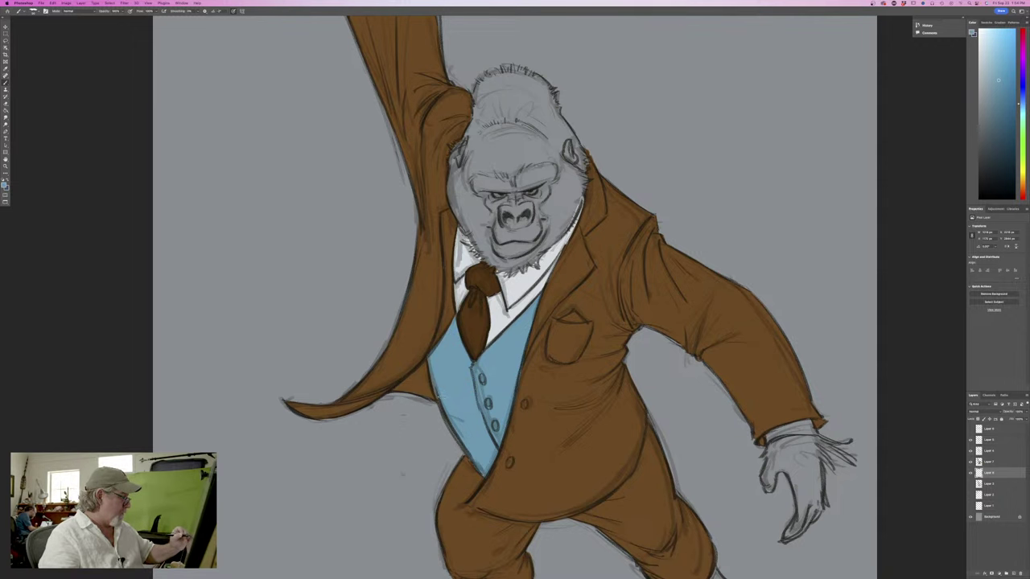
key("super+minus")
key("super+minus")
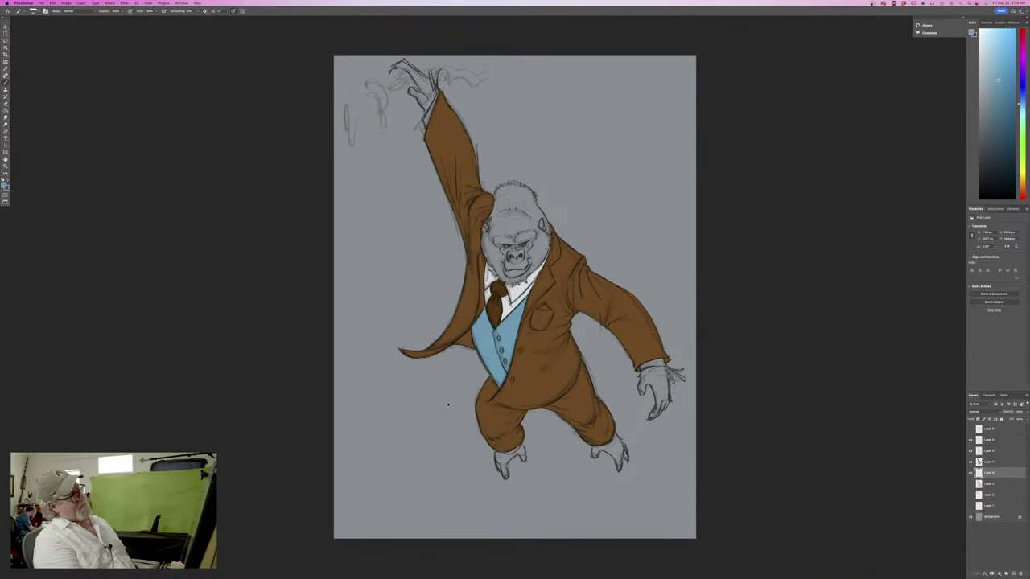
Change the foreground colour to a dark, muted slate blue for the gorilla's fur and skin
key("super+equal")
key("super+equal")
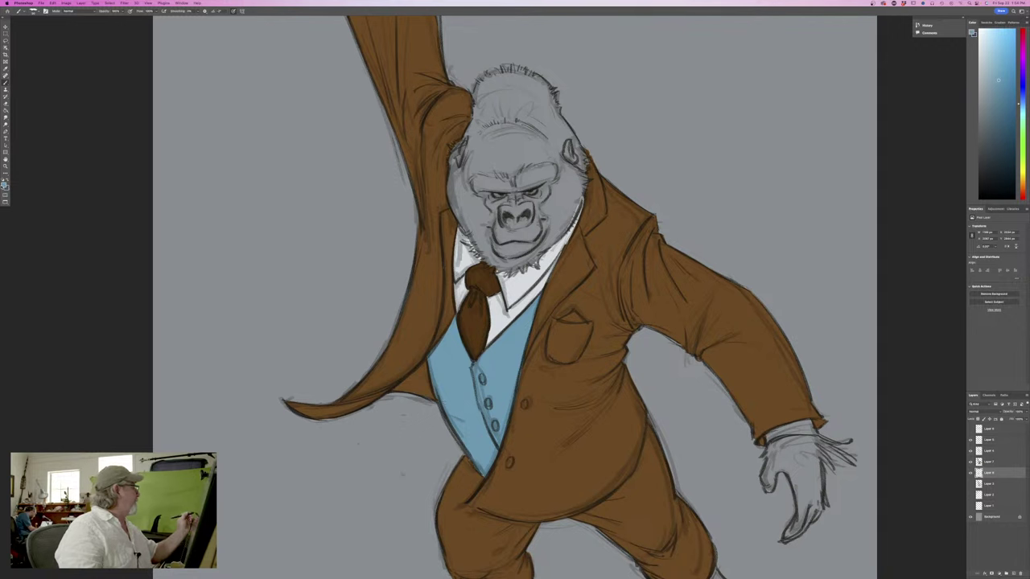
left_click(4, 184)
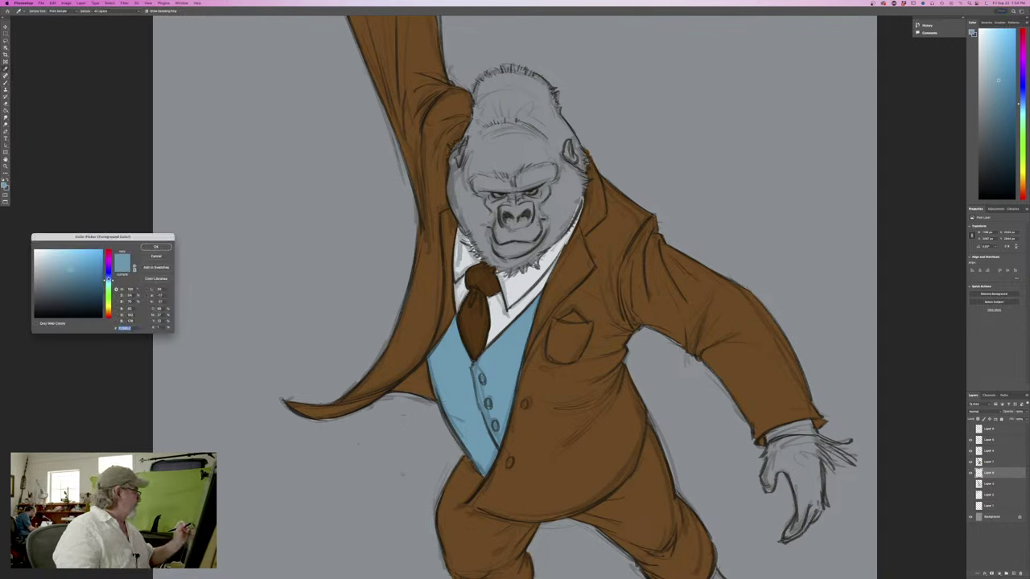
left_click_drag(108, 280, 64, 293)
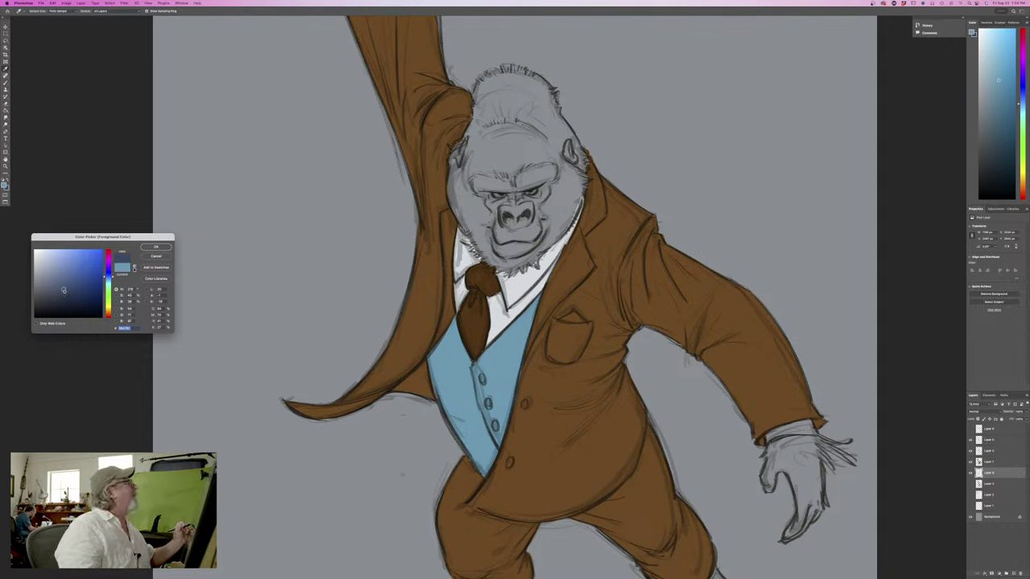
left_click(57, 290)
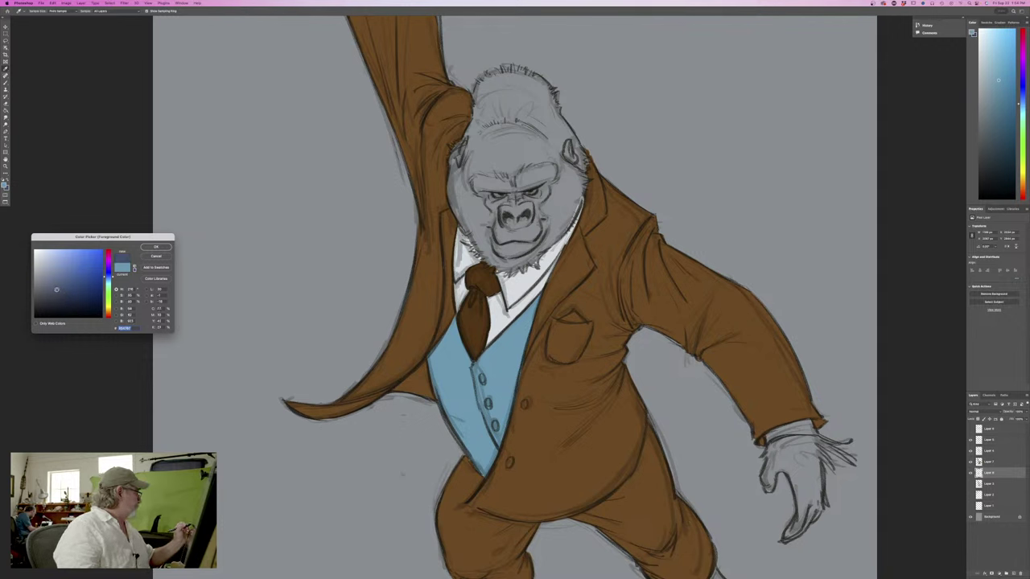
left_click(152, 248)
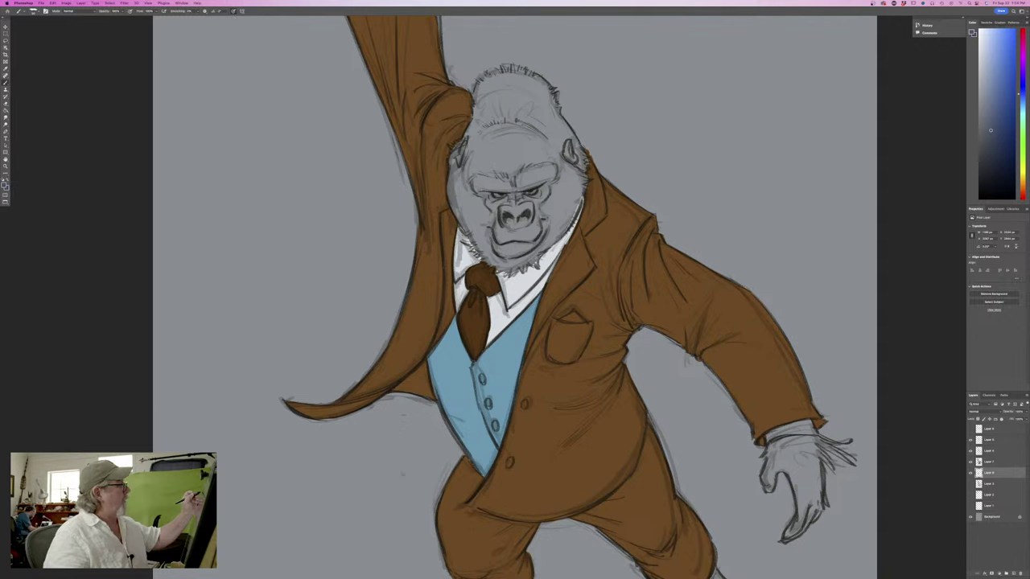
mouse_move(520, 185)
left_mouse_down()
mouse_move(513, 209)
mouse_move(499, 181)
mouse_move(487, 214)
mouse_move(469, 202)
mouse_move(468, 155)
left_mouse_up()
mouse_move(464, 199)
left_mouse_down()
mouse_move(499, 138)
mouse_move(523, 201)
left_mouse_up()
mouse_move(530, 134)
left_mouse_down()
mouse_move(544, 202)
mouse_move(560, 129)
left_mouse_up()
left_click_drag(564, 166, 576, 129)
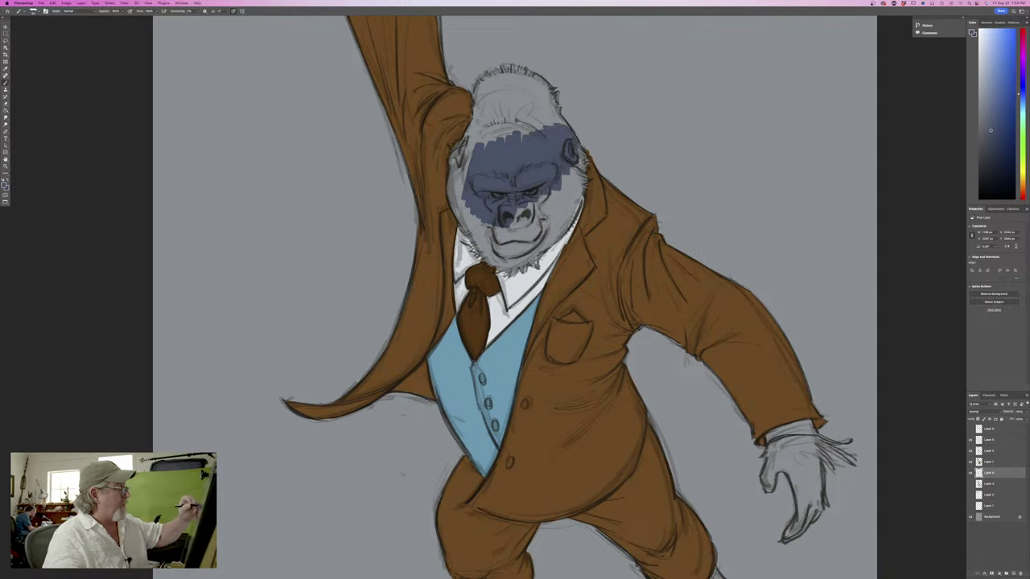
key("super+z")
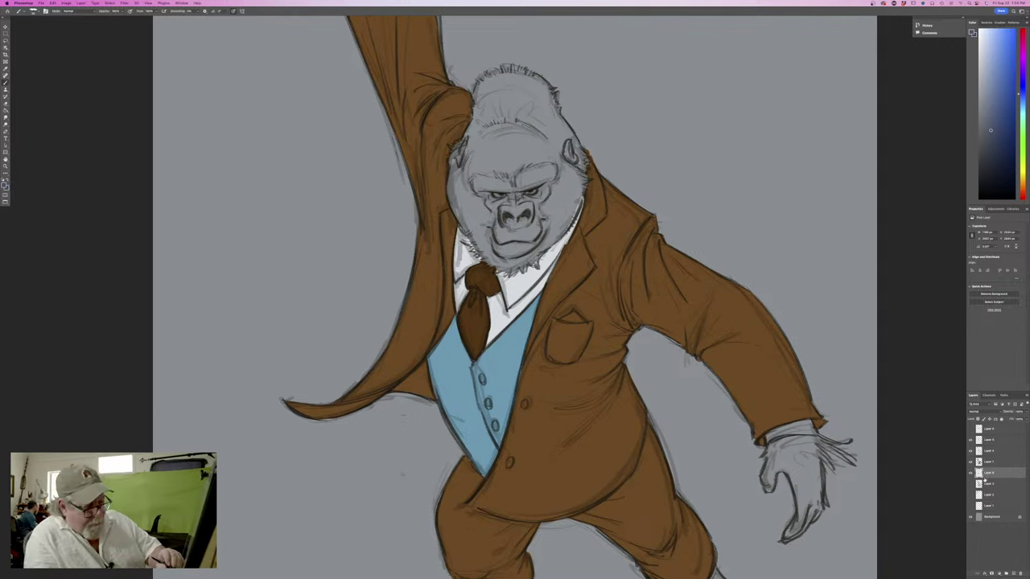
Add a new layer above the suit colour layer and paint the gorilla's whole head, from chin fur to crown, in slate blue
left_click(990, 462)
left_click(1013, 573)
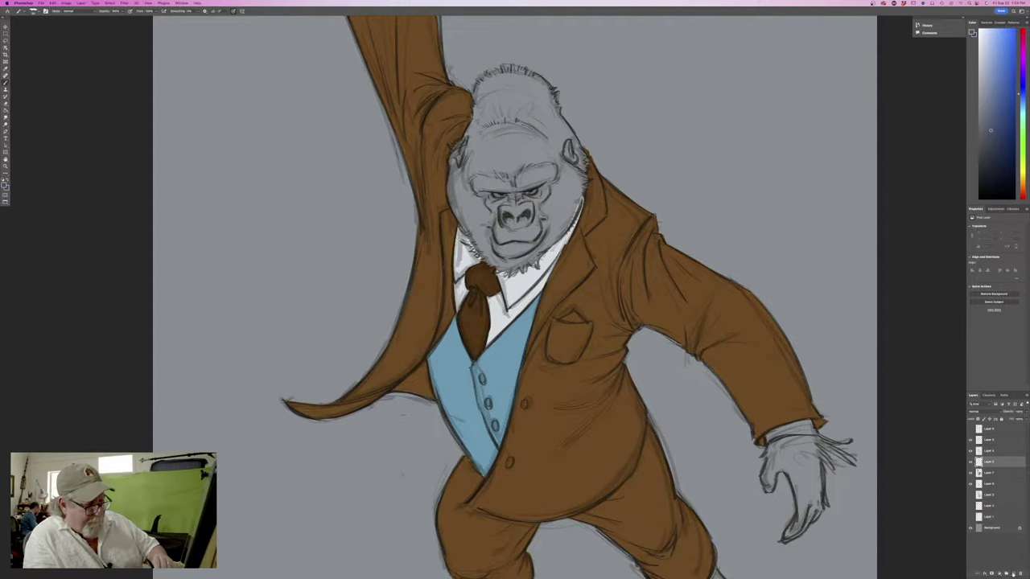
mouse_move(492, 127)
left_mouse_down()
mouse_move(494, 190)
mouse_move(473, 164)
left_mouse_up()
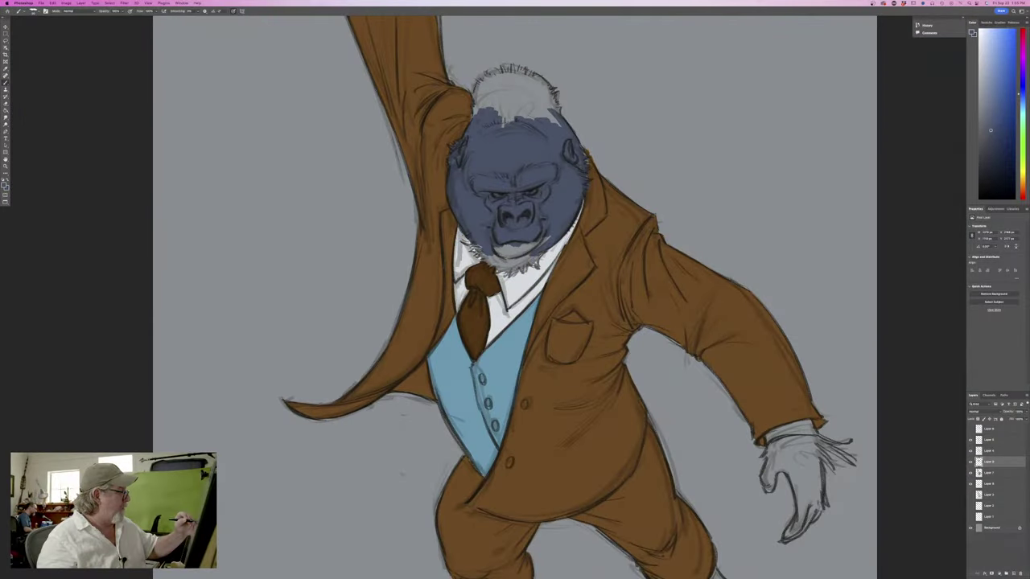
left_click_drag(472, 247, 482, 256)
mouse_move(542, 249)
left_mouse_down()
mouse_move(510, 274)
mouse_move(479, 261)
mouse_move(486, 250)
mouse_move(534, 246)
left_mouse_up()
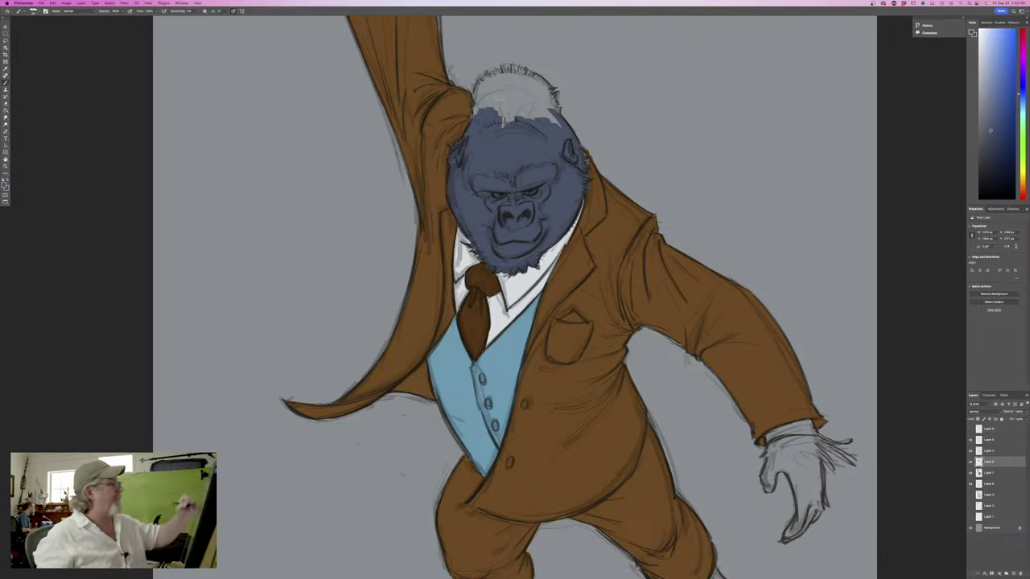
left_click_drag(504, 124, 505, 89)
mouse_move(499, 115)
left_mouse_down()
mouse_move(500, 90)
mouse_move(473, 96)
mouse_move(483, 85)
left_mouse_up()
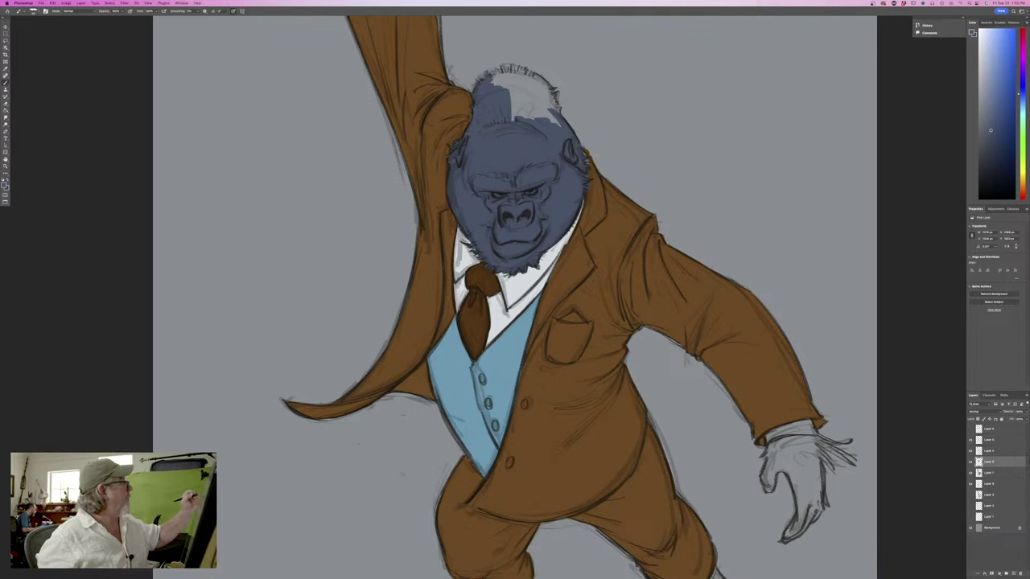
mouse_move(514, 105)
left_mouse_down()
mouse_move(556, 106)
mouse_move(538, 83)
mouse_move(493, 77)
left_mouse_up()
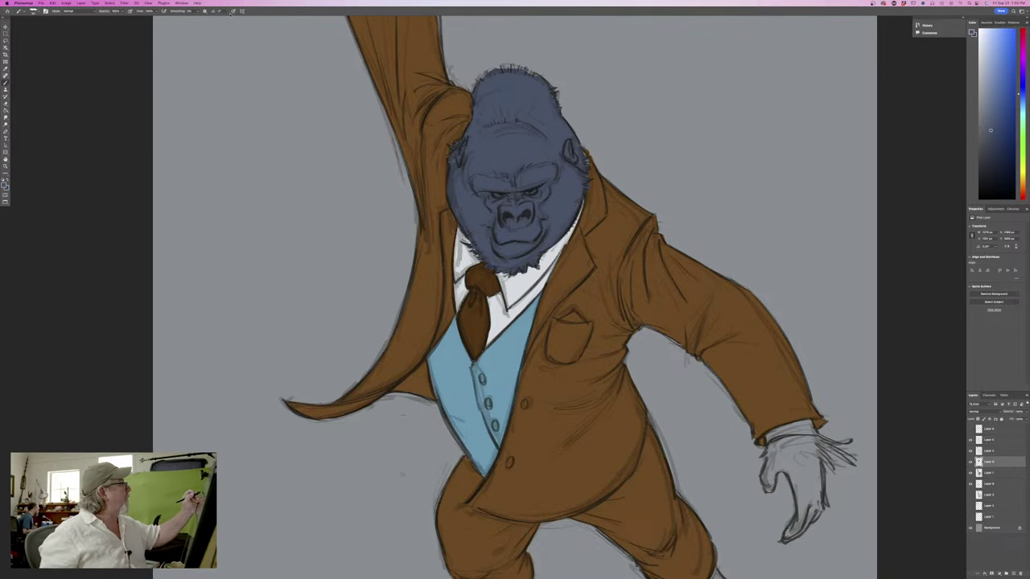
Paint the lowered hand and the raised hand in the same slate blue, leaving the shirt cuffs unpainted
mouse_move(779, 447)
left_mouse_down()
mouse_move(771, 490)
mouse_move(769, 453)
mouse_move(788, 437)
mouse_move(839, 443)
mouse_move(848, 459)
mouse_move(837, 470)
mouse_move(812, 470)
mouse_move(816, 513)
mouse_move(787, 539)
mouse_move(798, 481)
mouse_move(781, 463)
mouse_move(792, 439)
mouse_move(805, 439)
left_mouse_up()
mouse_move(812, 497)
left_mouse_down()
mouse_move(811, 452)
mouse_move(789, 445)
mouse_move(806, 442)
left_mouse_up()
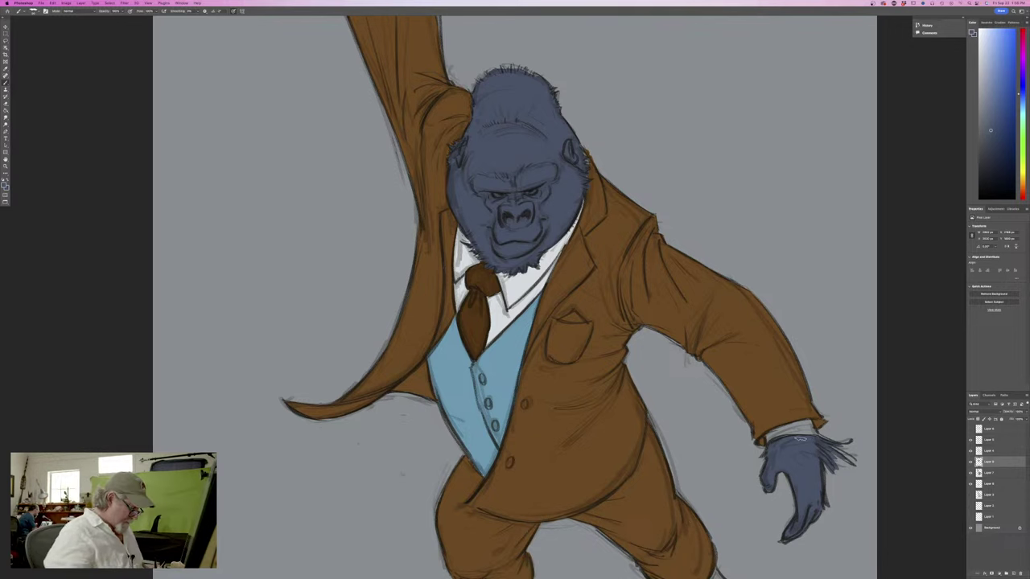
key("ctrl+minus")
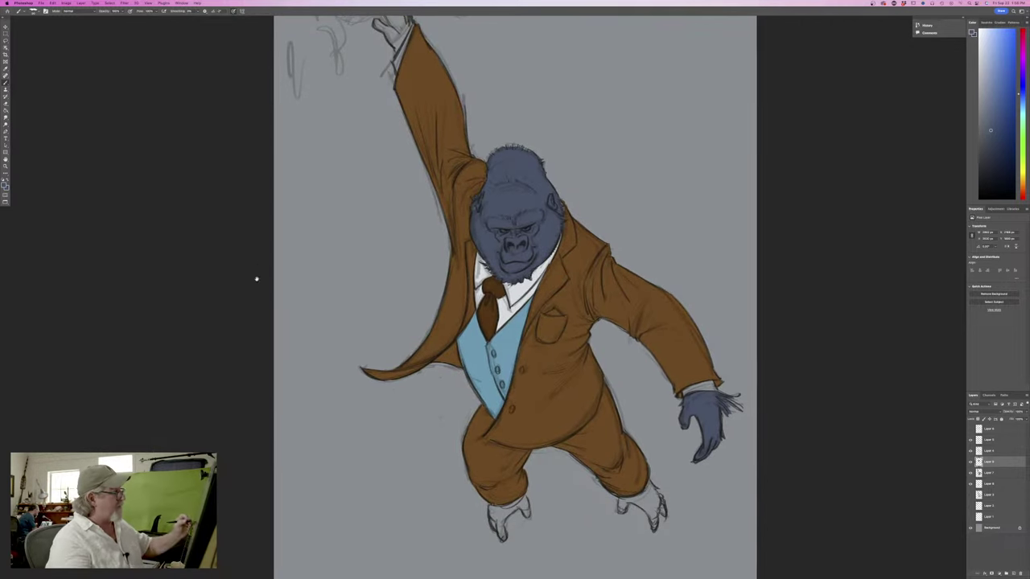
left_click_drag(257, 278, 295, 358)
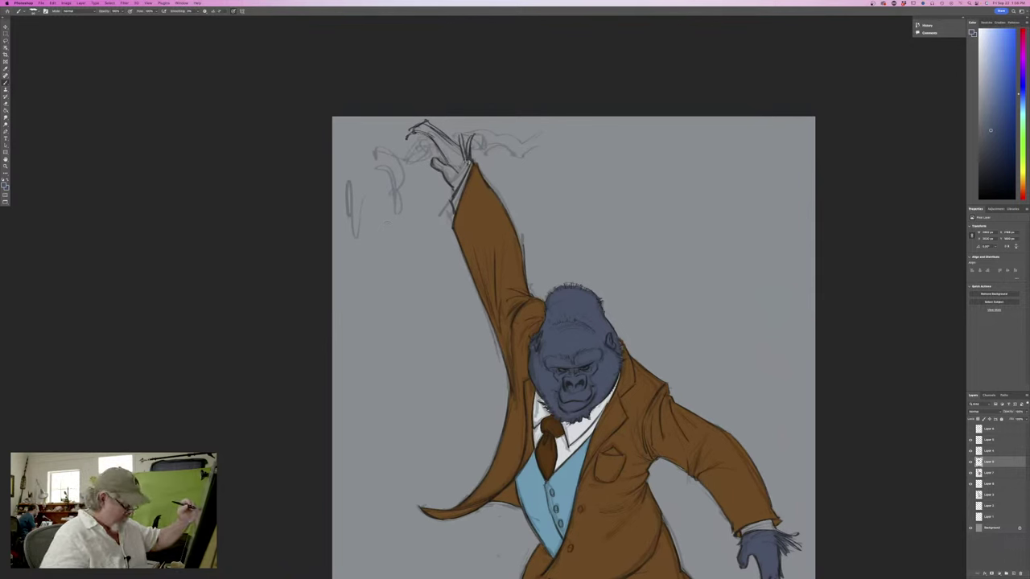
mouse_move(472, 139)
left_mouse_down()
mouse_move(467, 155)
mouse_move(460, 137)
mouse_move(412, 125)
mouse_move(422, 129)
left_mouse_up()
mouse_move(454, 164)
left_mouse_down()
mouse_move(436, 142)
mouse_move(459, 158)
mouse_move(432, 162)
left_mouse_up()
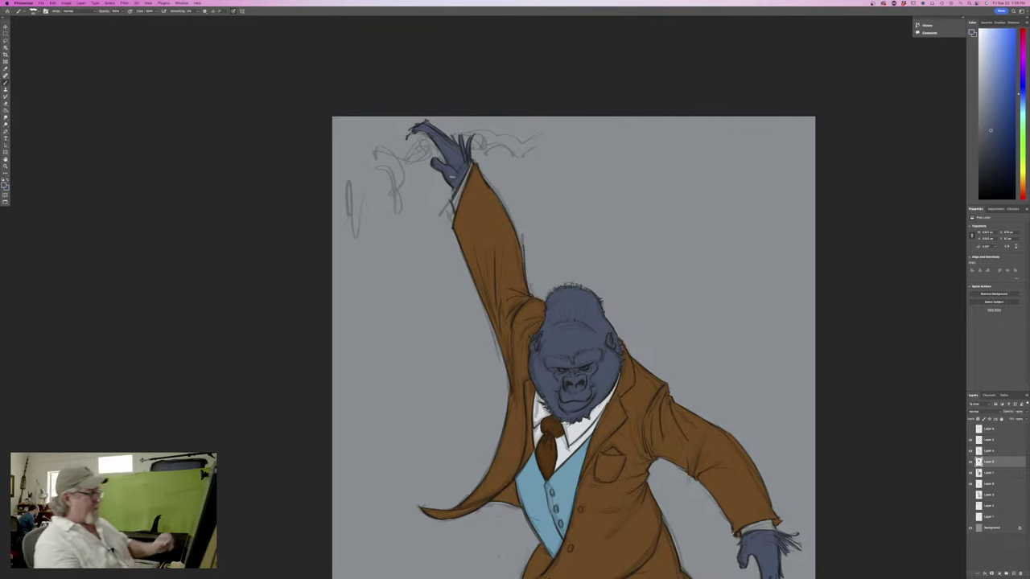
Paint both of the gorilla's feet below the trouser hems in the same slate blue
left_click_drag(262, 291, 138, 165)
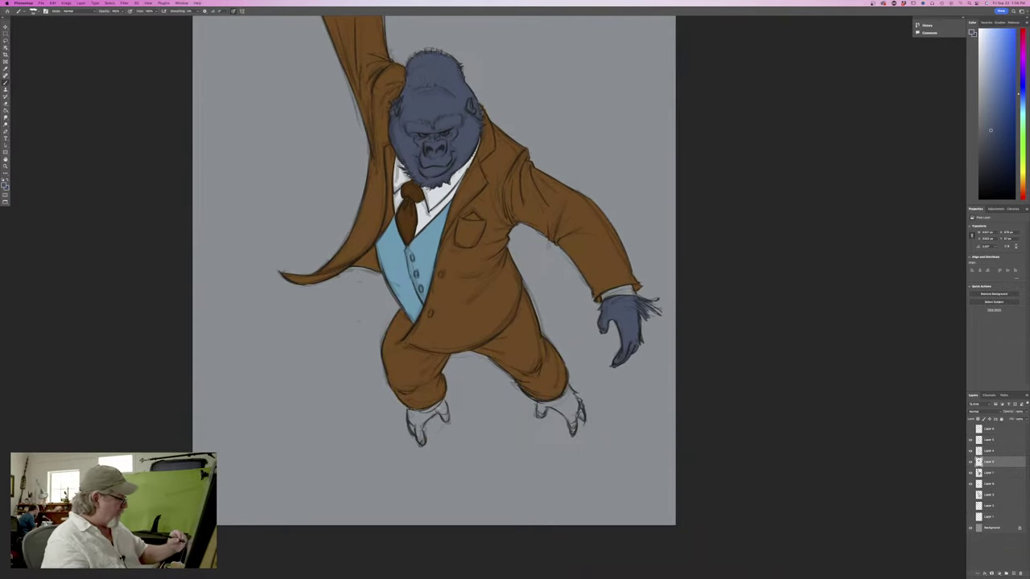
mouse_move(443, 404)
left_mouse_down()
mouse_move(446, 418)
mouse_move(440, 411)
left_mouse_up()
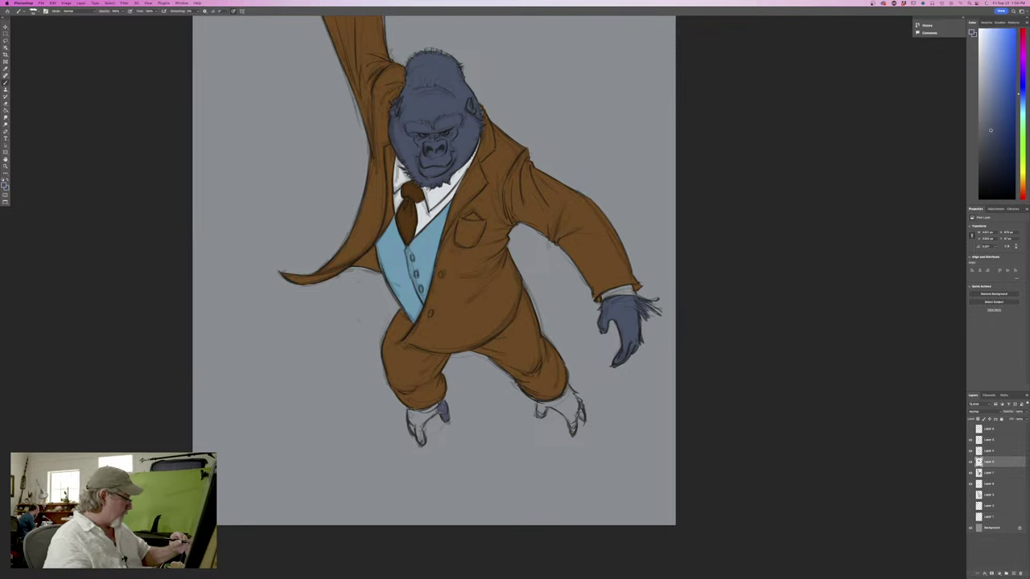
left_click_drag(441, 409, 421, 411)
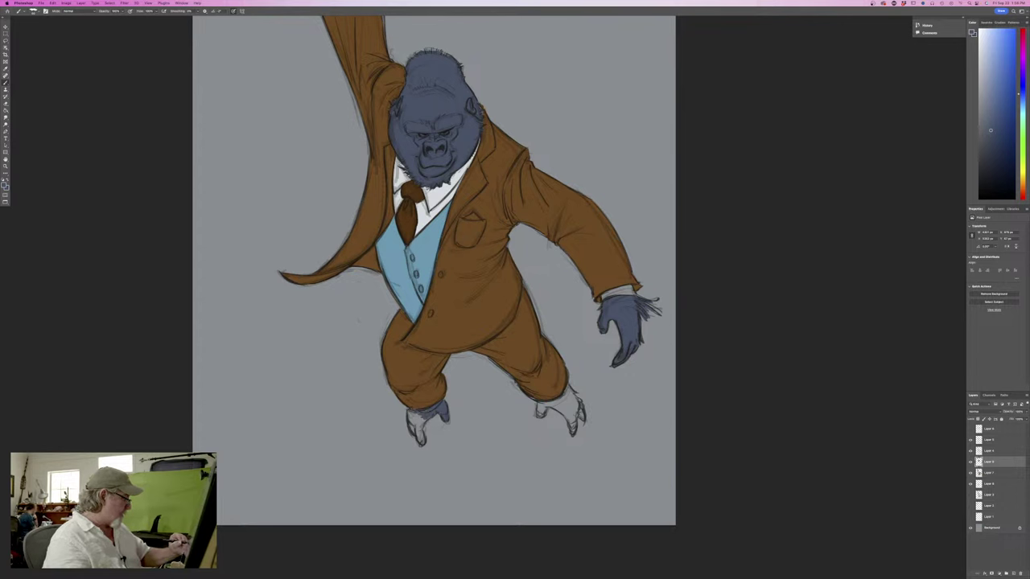
left_click_drag(412, 413, 422, 442)
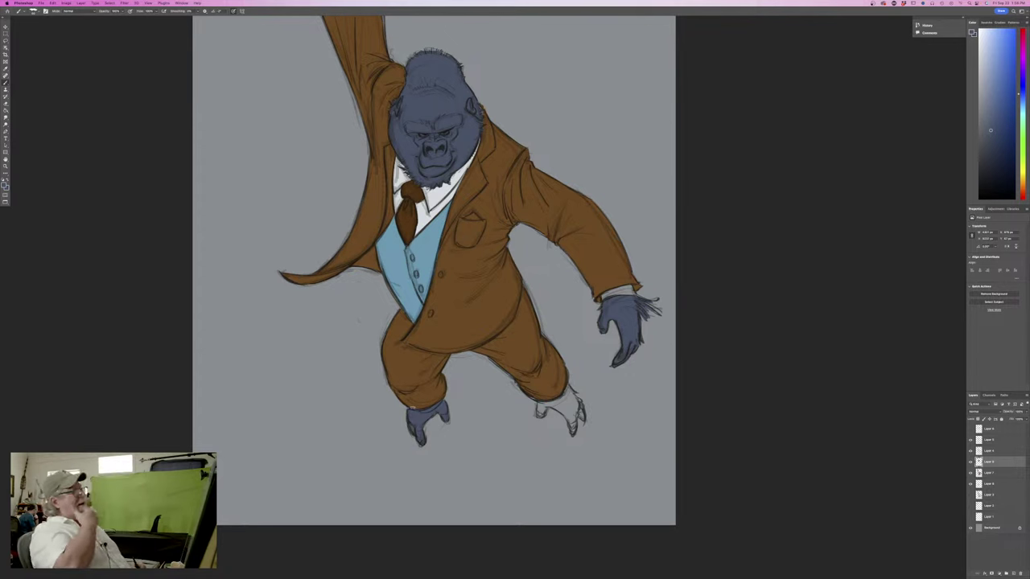
left_click_drag(577, 406, 582, 417)
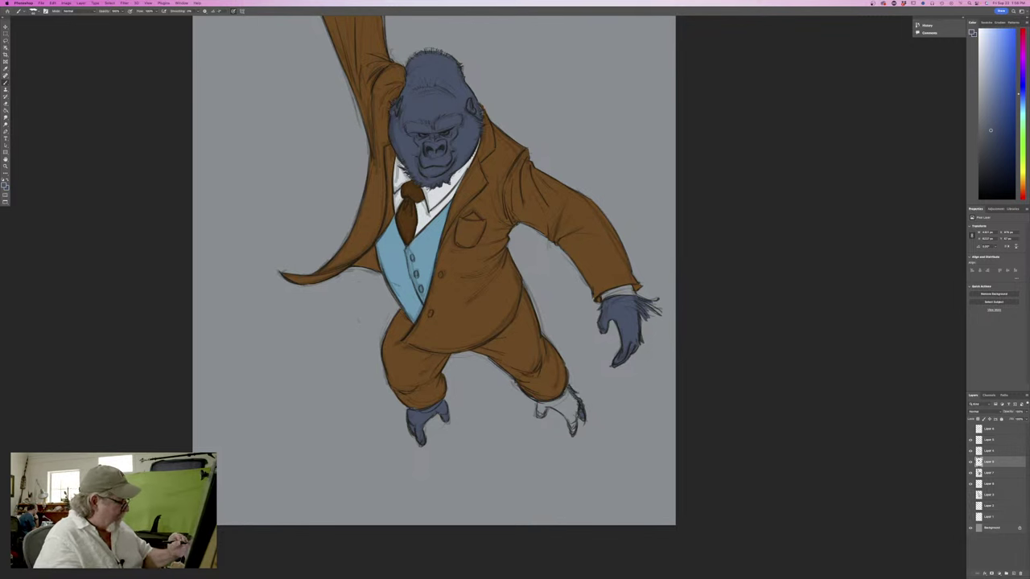
mouse_move(562, 390)
left_mouse_down()
mouse_move(578, 417)
mouse_move(572, 432)
mouse_move(557, 407)
mouse_move(538, 412)
mouse_move(572, 428)
left_mouse_up()
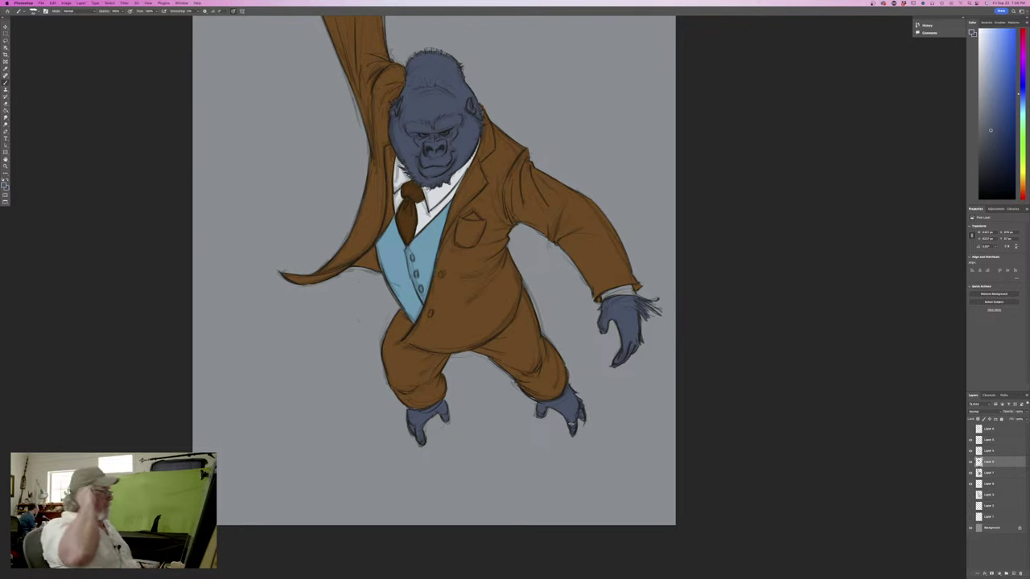
Sample the shirt's pale blue-white as the foreground colour and paint both shirt cuffs on the shirt layer
left_click_drag(164, 315, 194, 407)
left_click(4, 184)
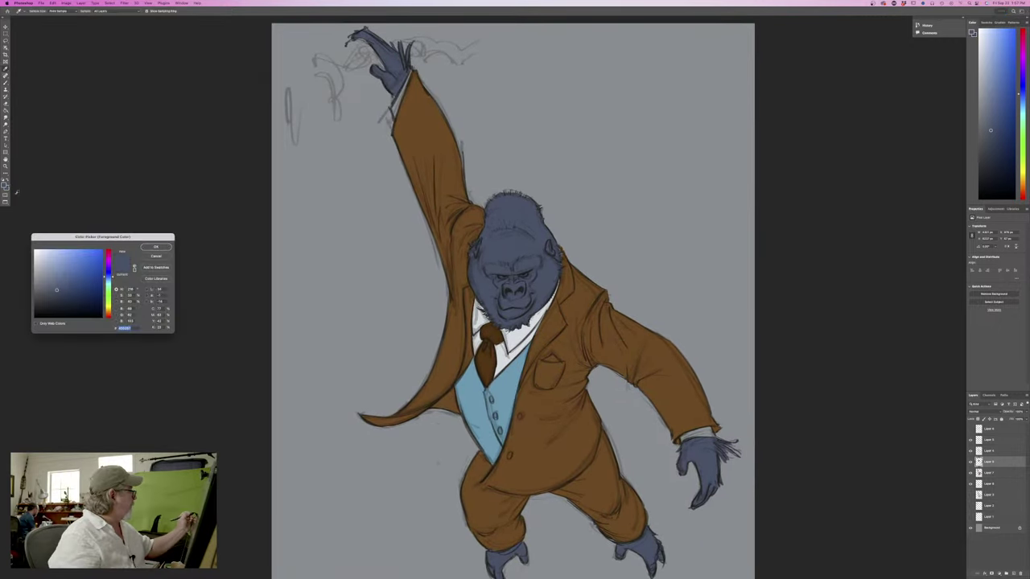
left_click(506, 341)
key("Return")
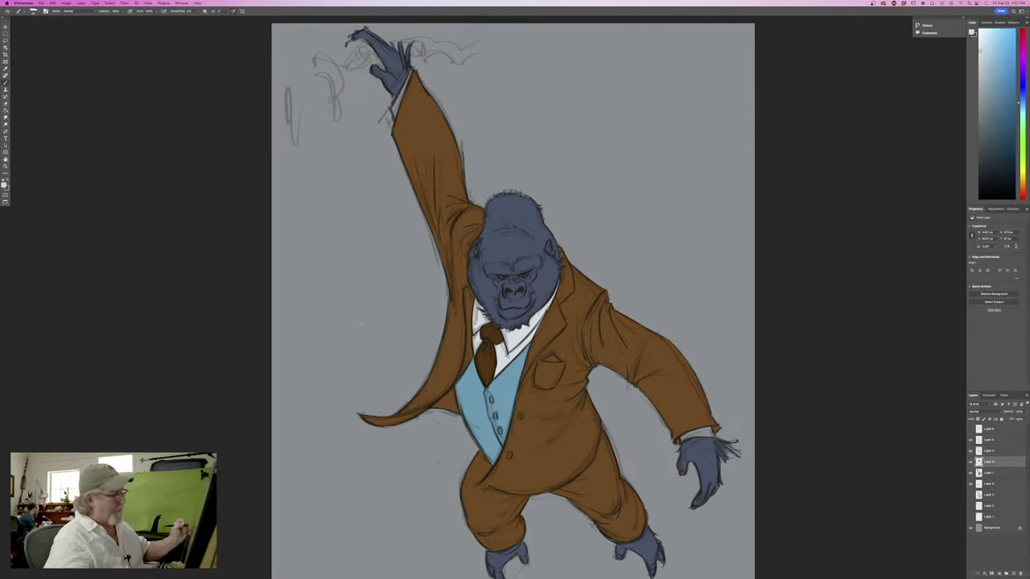
left_click(990, 483)
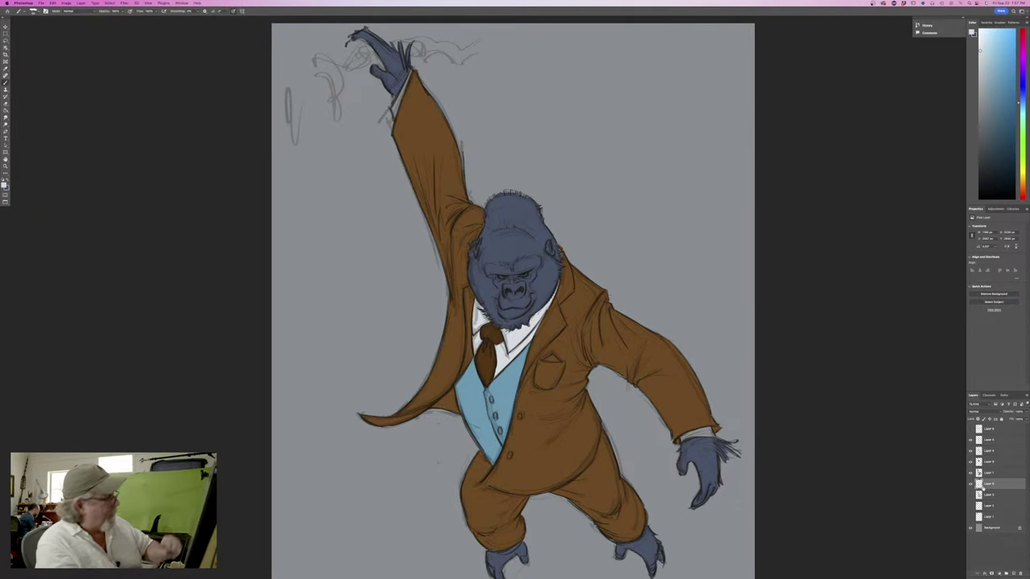
left_click_drag(410, 72, 393, 117)
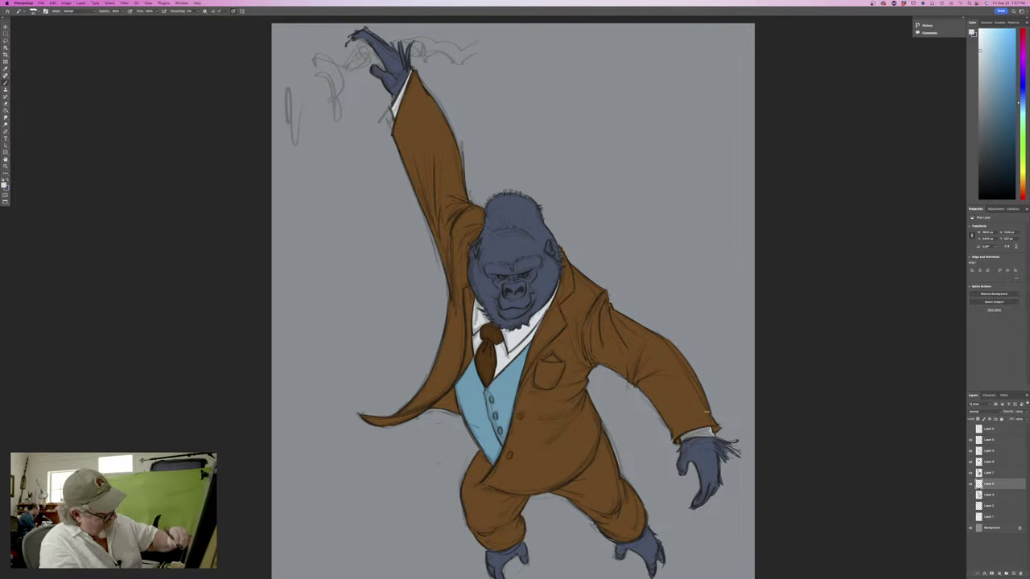
mouse_move(698, 430)
left_mouse_down()
mouse_move(710, 433)
mouse_move(686, 435)
left_mouse_up()
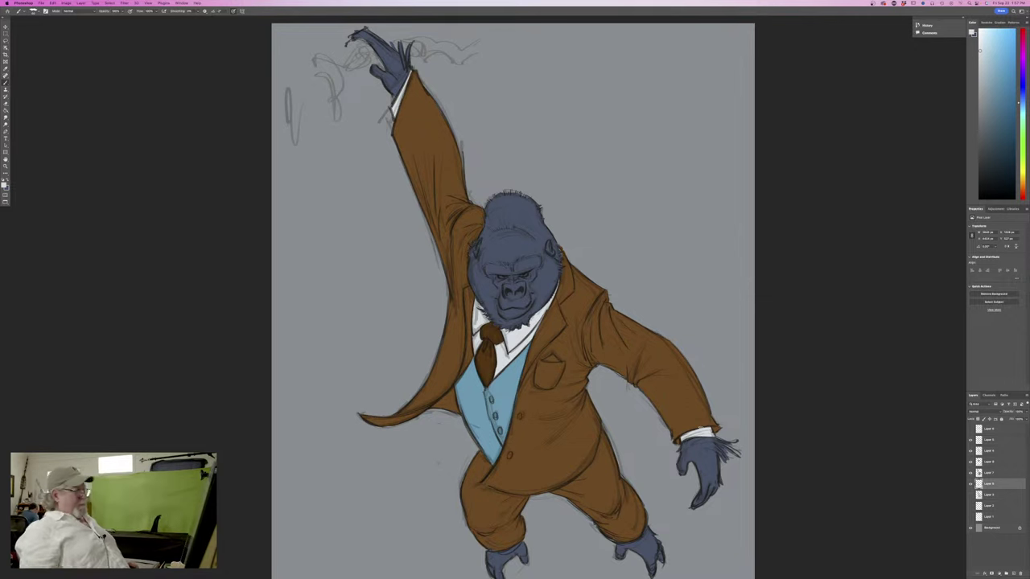
Sample the head's slate blue and set a much darker shade of it as the foreground colour
left_click_drag(206, 321, 193, 272)
key("super+minus")
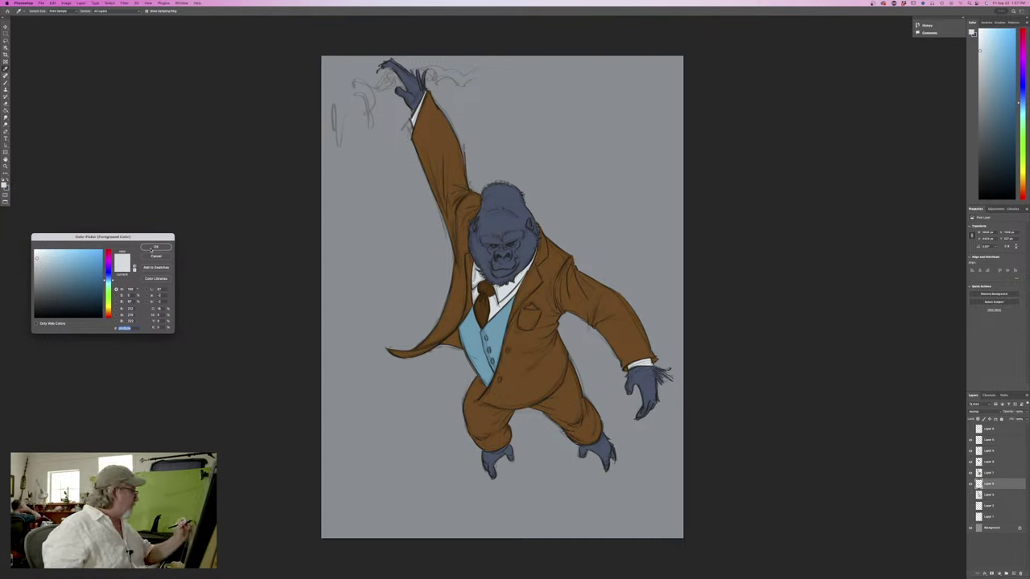
left_click(480, 229)
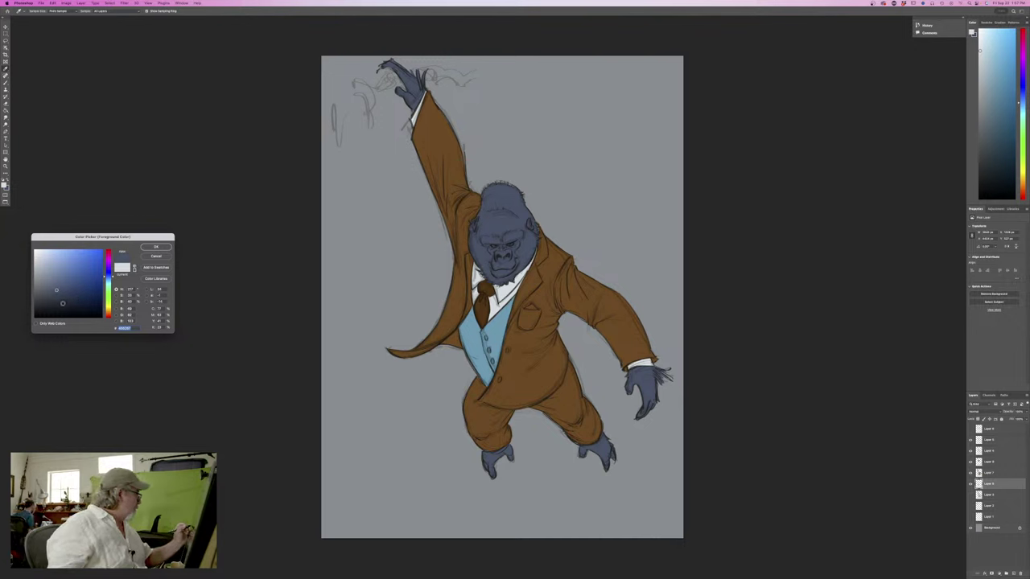
left_click(63, 303)
left_click(156, 247)
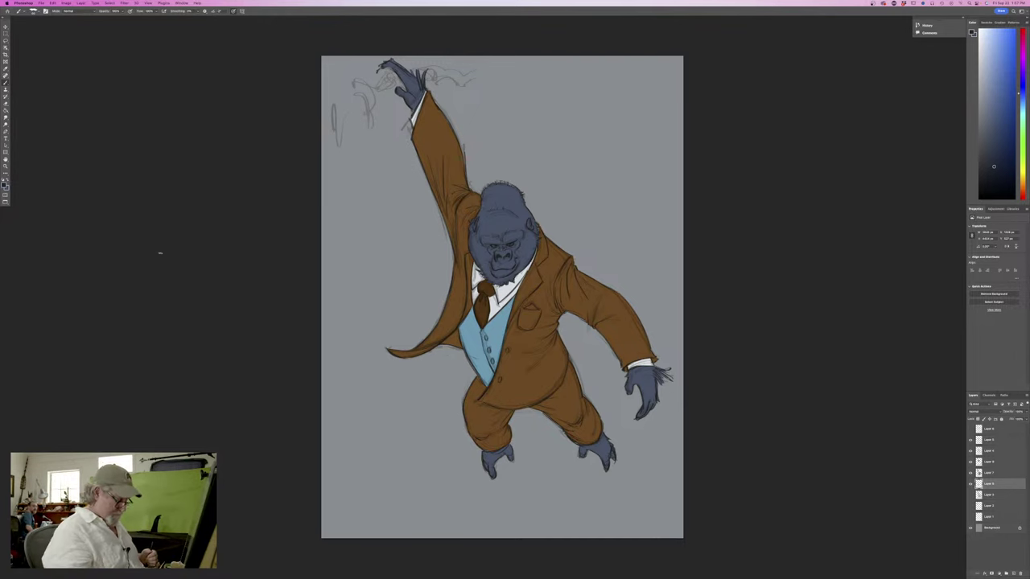
Select the head colour layer, lock its transparency, and paint lighter slate-blue highlights on the brow, nose, mouth and ears
key("super+plus")
key("super+plus")
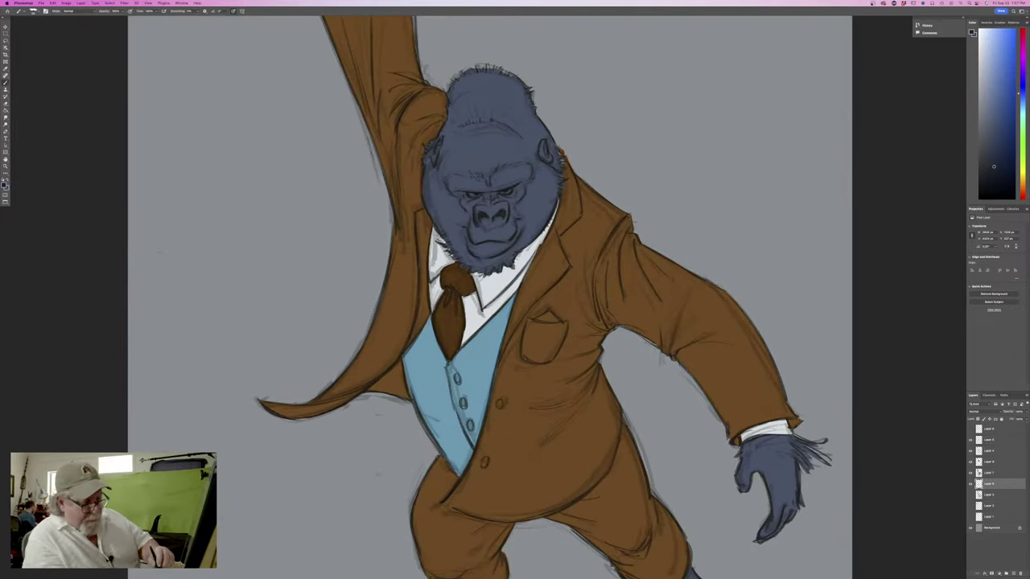
left_click(977, 462)
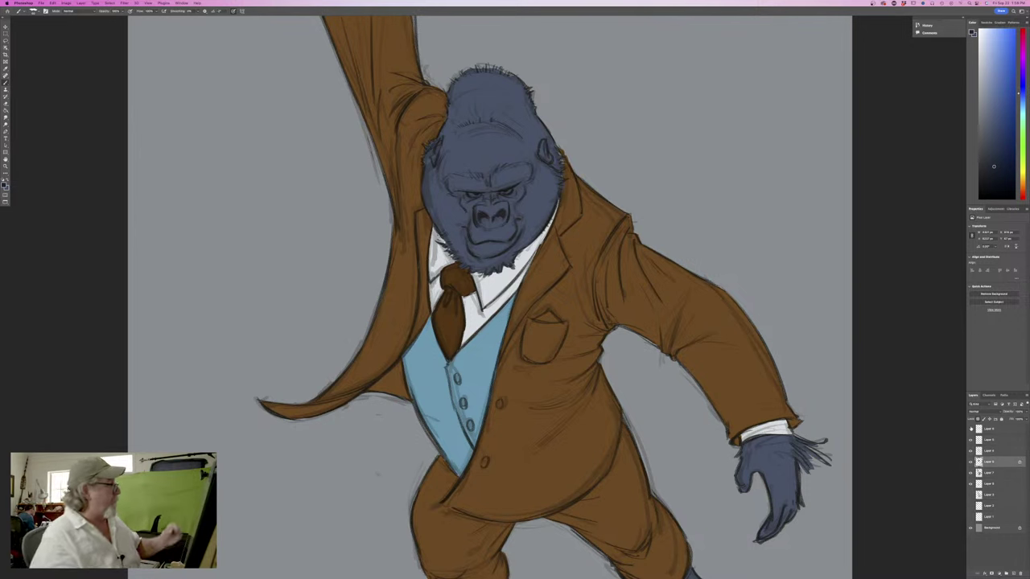
left_click(4, 183)
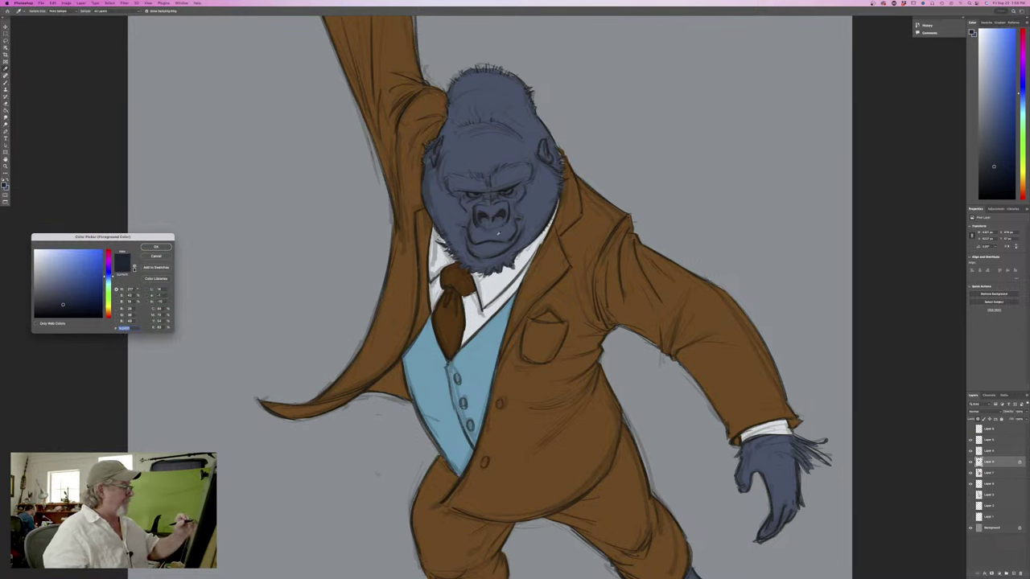
left_click(56, 290)
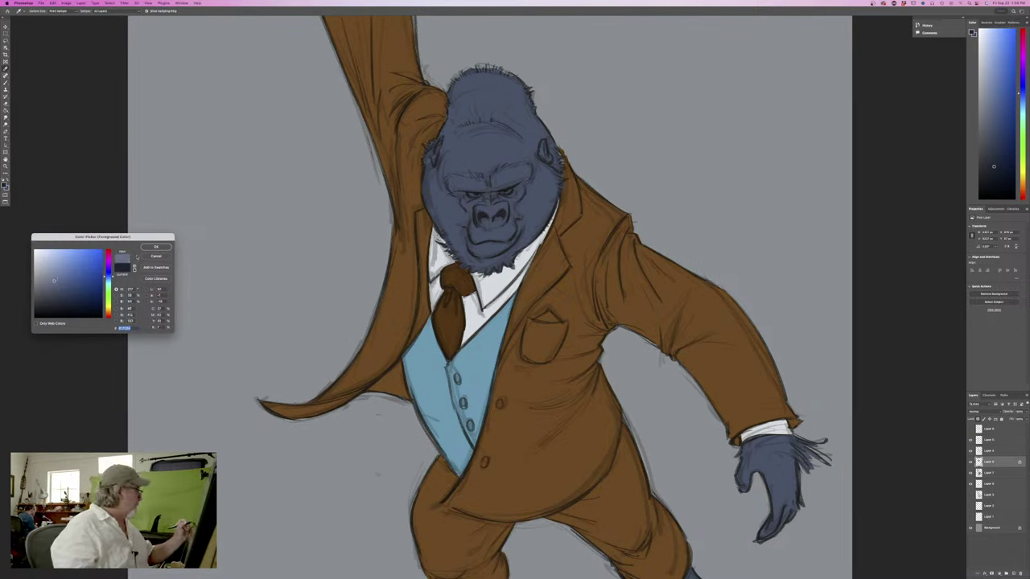
left_click(155, 246)
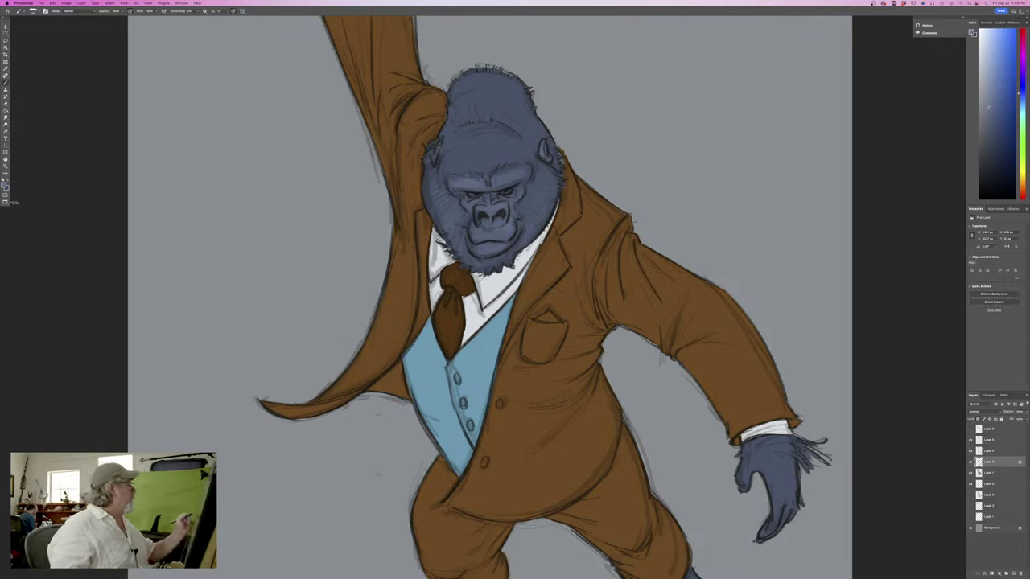
Pick a darker slate blue and paint shading across the forehead, above the brow ridge and around the face
left_click(5, 184)
left_click(59, 298)
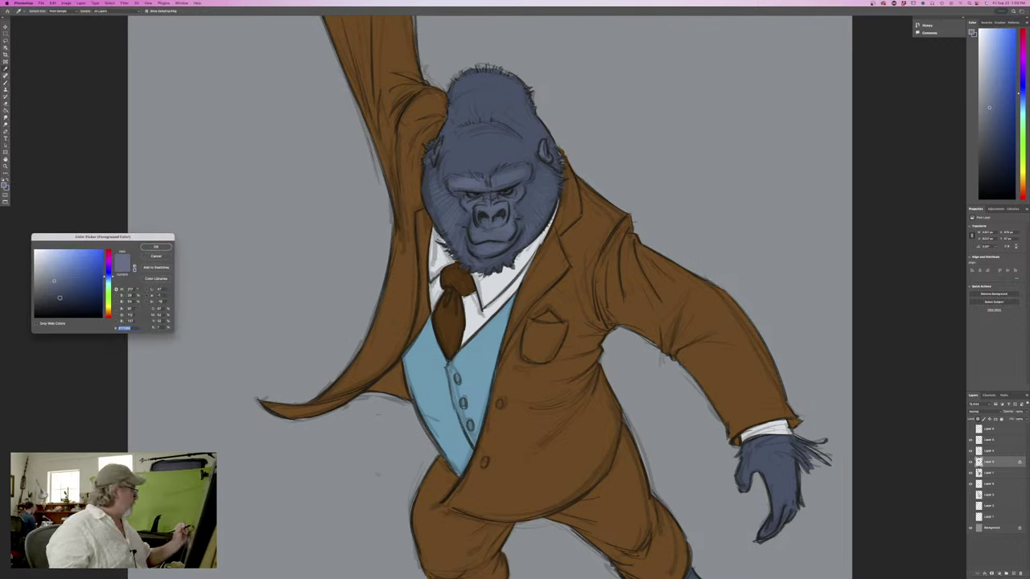
left_click(156, 246)
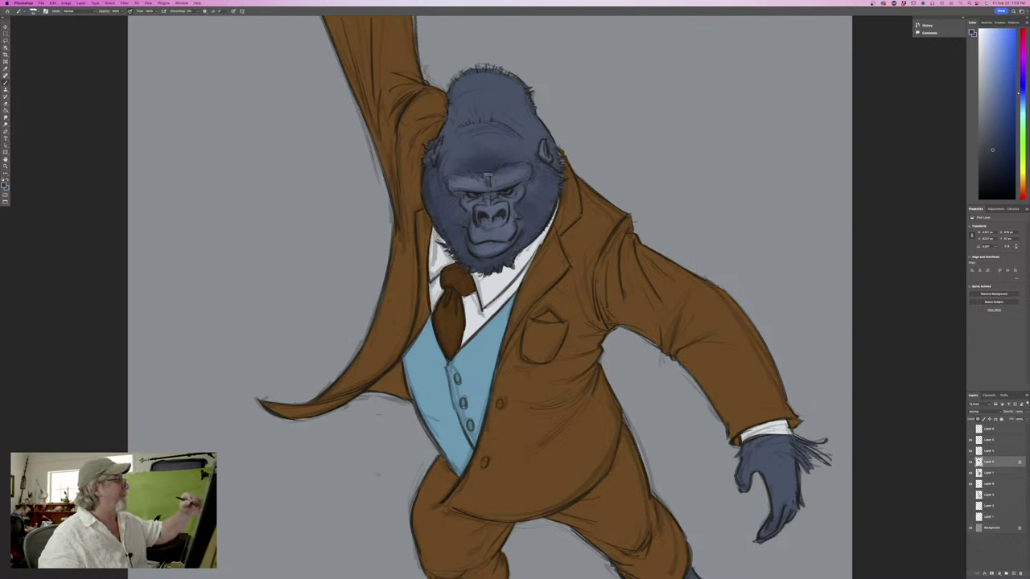
Pick a muted reddish brown and tint the crown and forehead with it
left_click(5, 183)
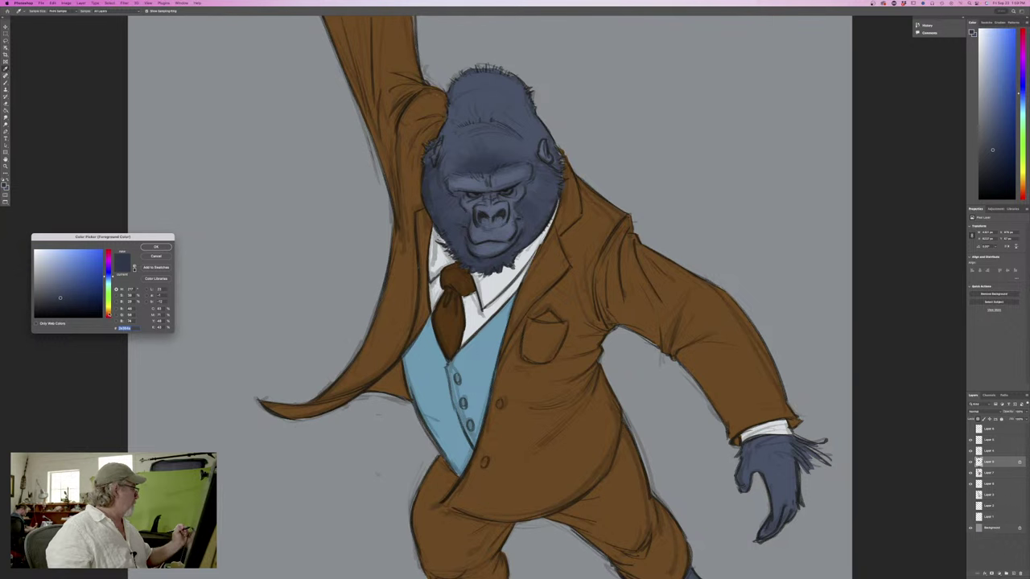
left_click_drag(62, 294, 59, 291)
key("Return")
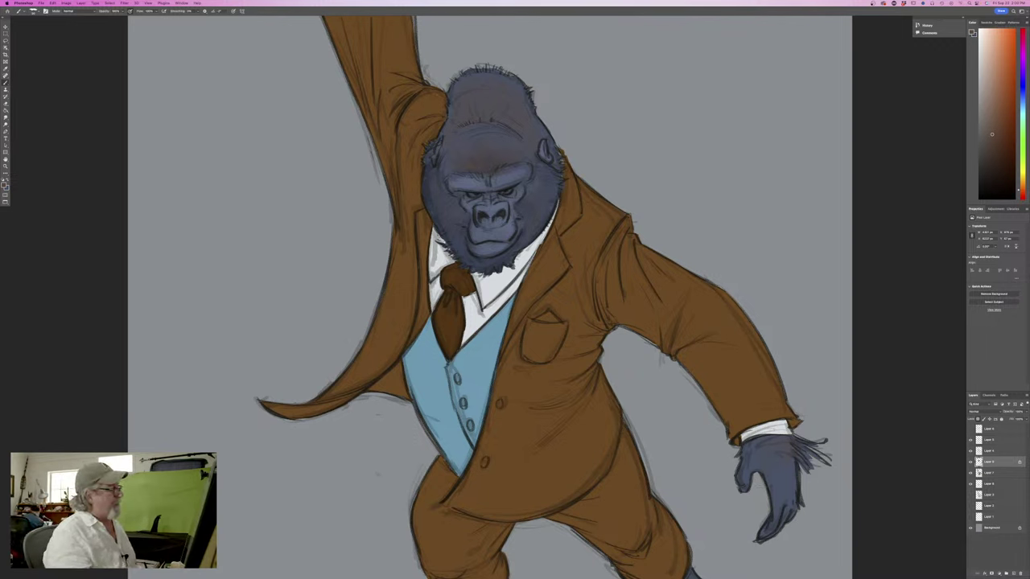
Sample the muzzle's slate blue as the foreground colour for touching up the face
left_click(4, 185)
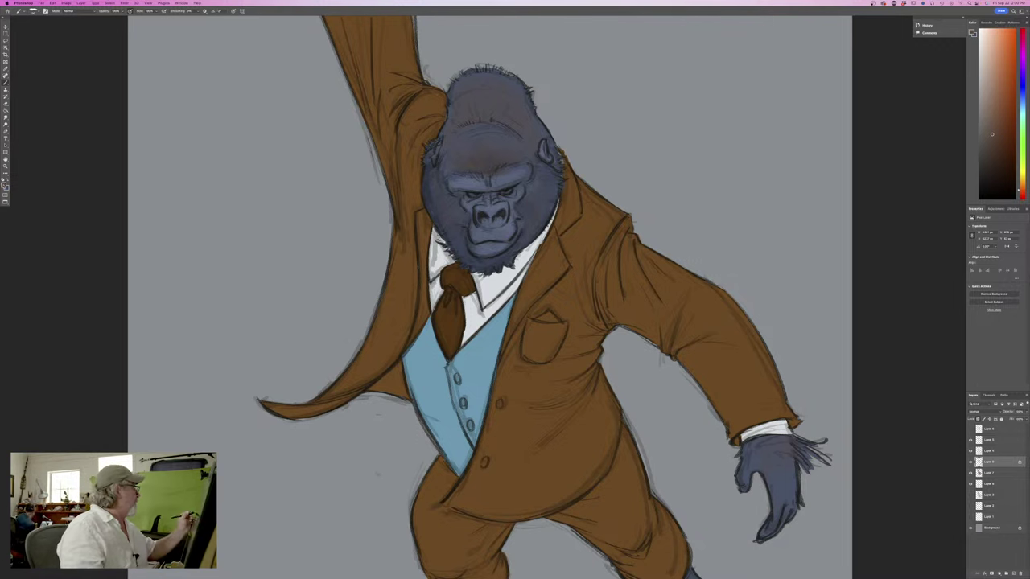
left_click(502, 232)
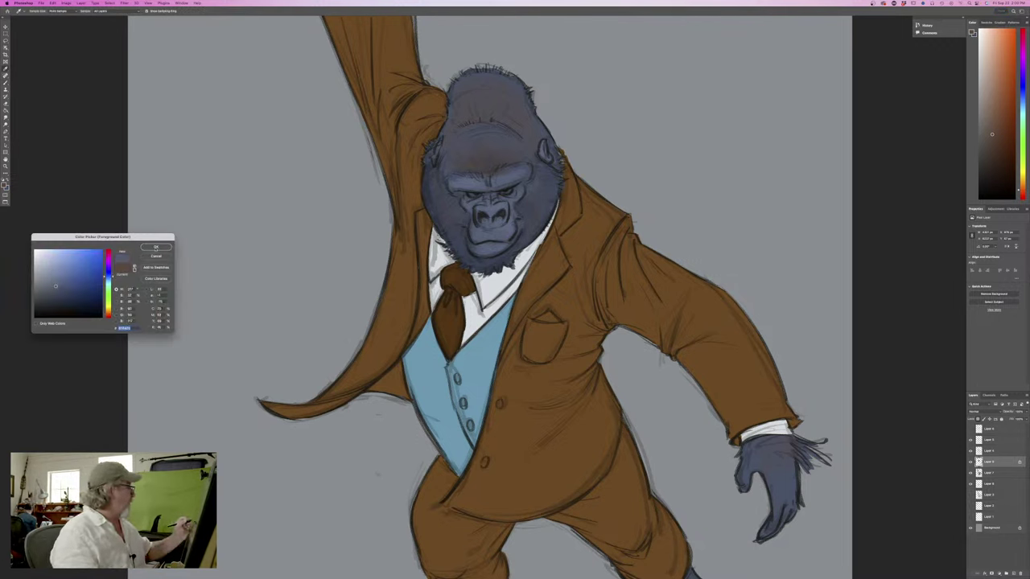
key("Return")
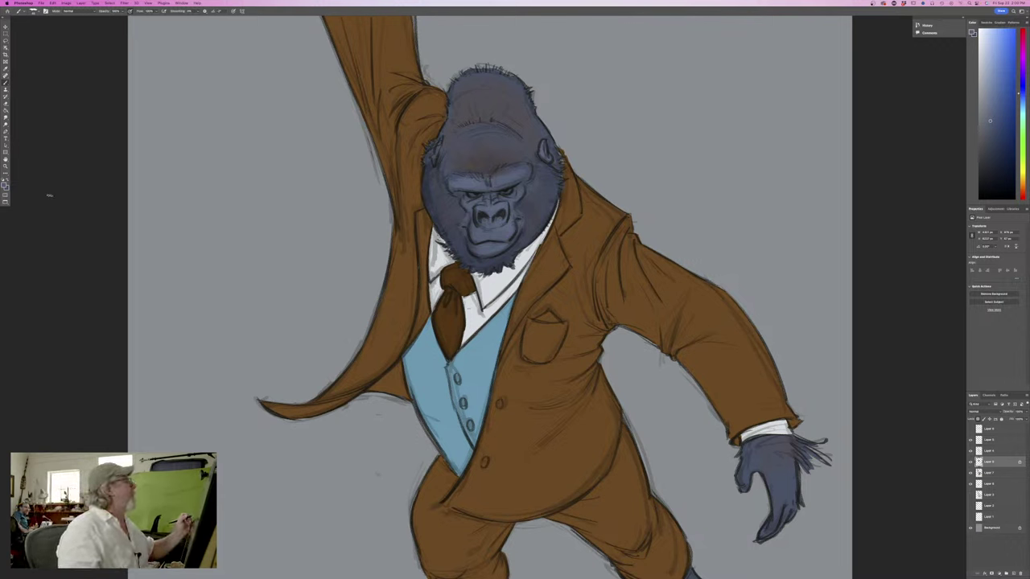
Pick a saturated rust brown and colour both of the gorilla's eyes with it
left_click(5, 185)
left_click(103, 303)
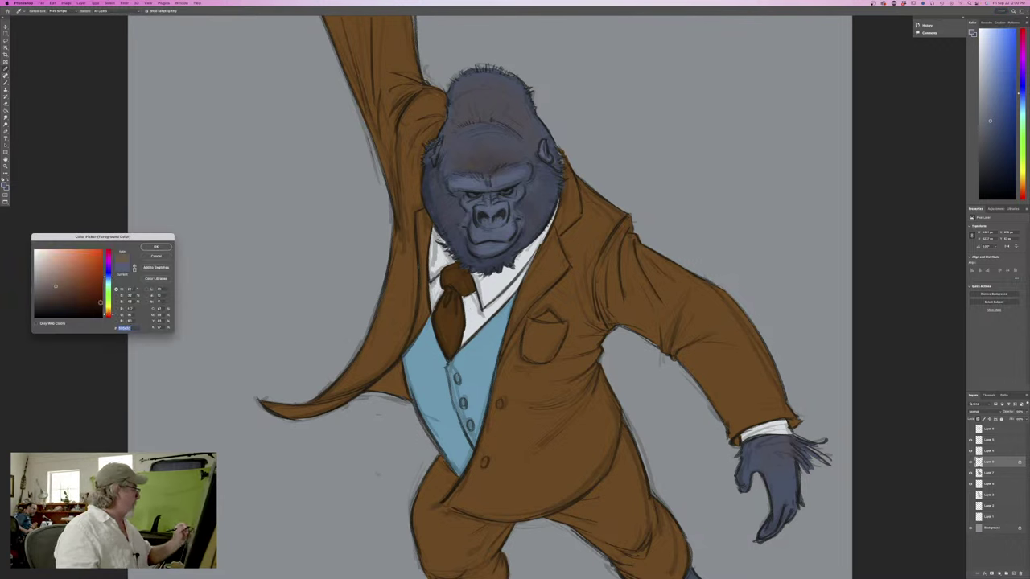
left_click(92, 281)
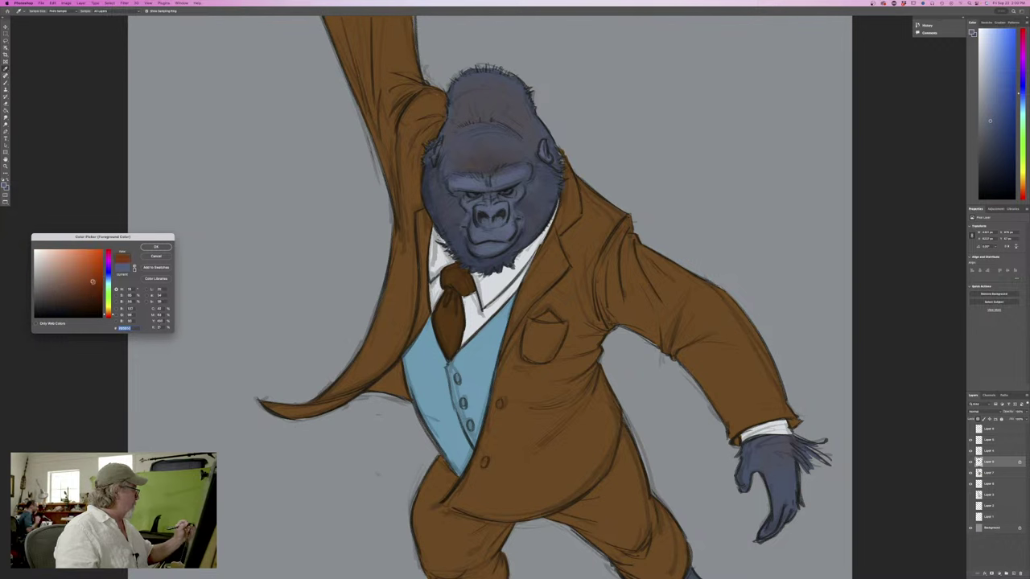
left_click(156, 247)
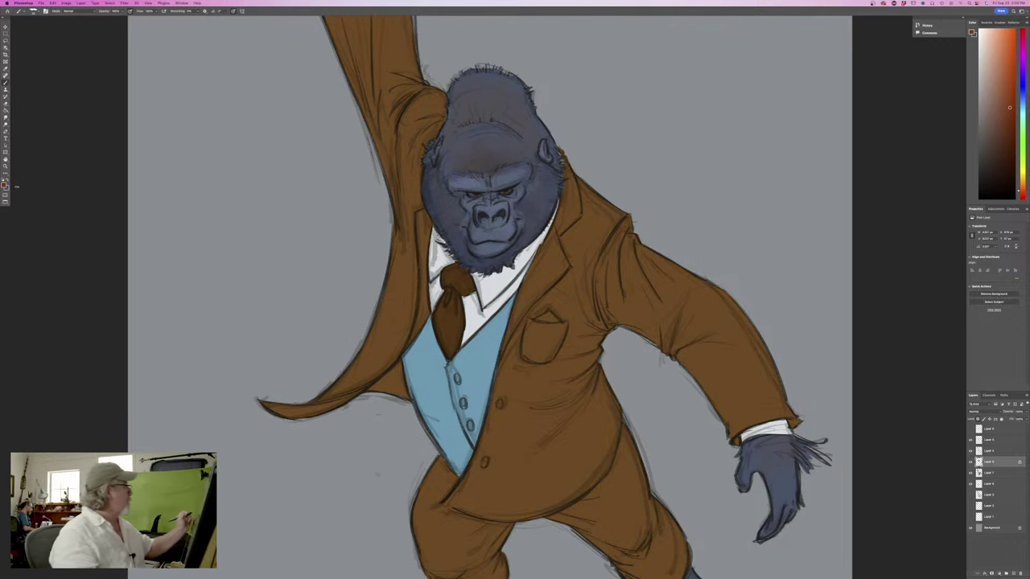
Sample the shirt's pale blue-white and paint small light accents in both eyes
left_click(6, 184)
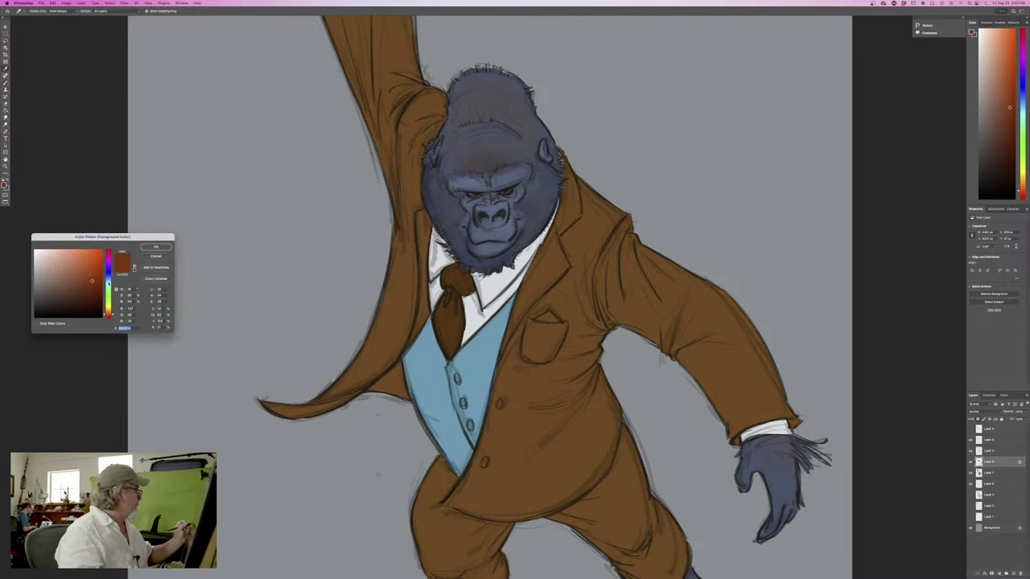
left_click(110, 283)
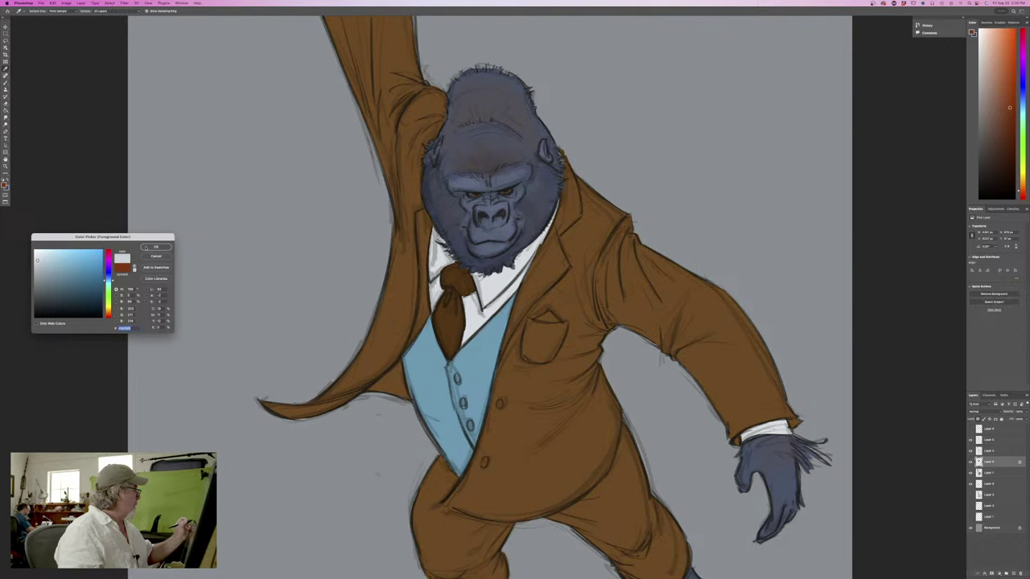
key("Return")
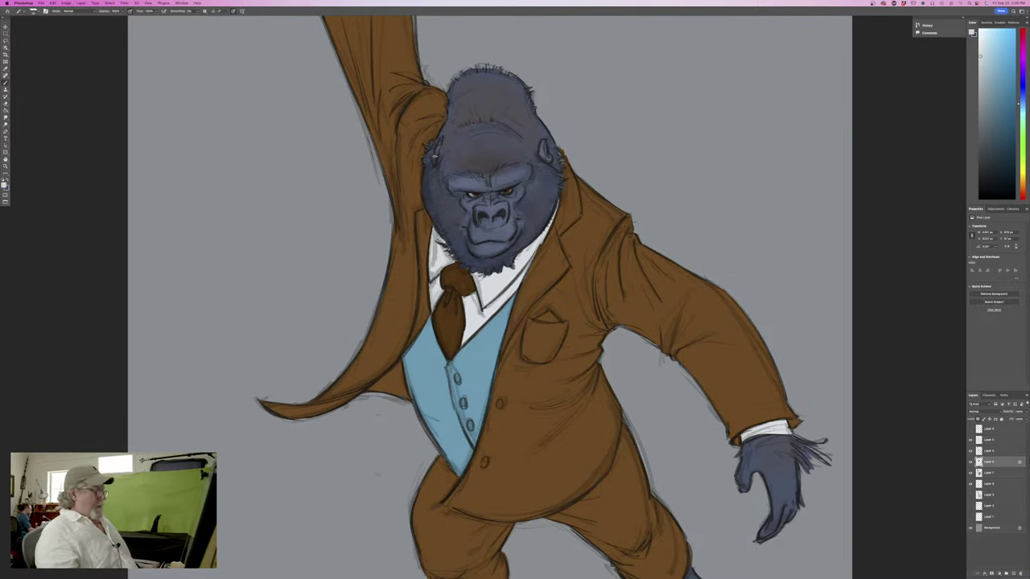
Sample the raised hand's slate blue, darken it, and shade both hands near the cuffs and both feet below the trouser hems
key("super+minus")
key("super+minus")
key("super+minus")
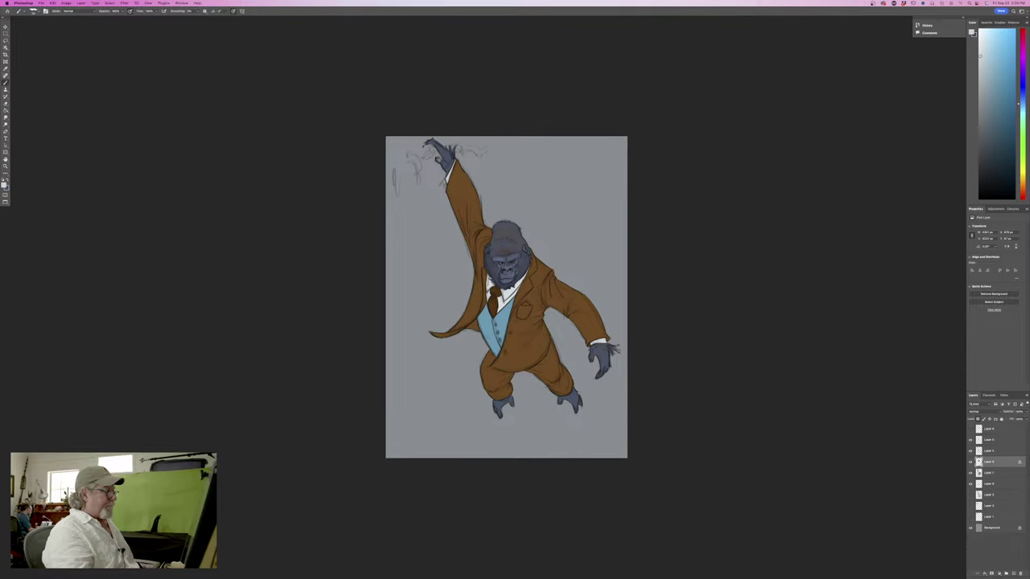
key("super+equal")
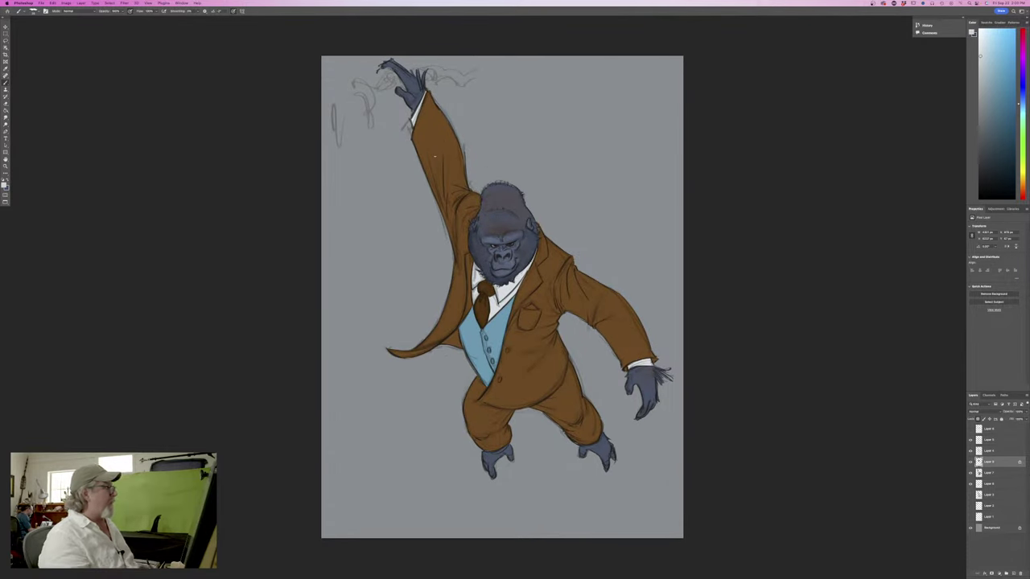
left_click(4, 185)
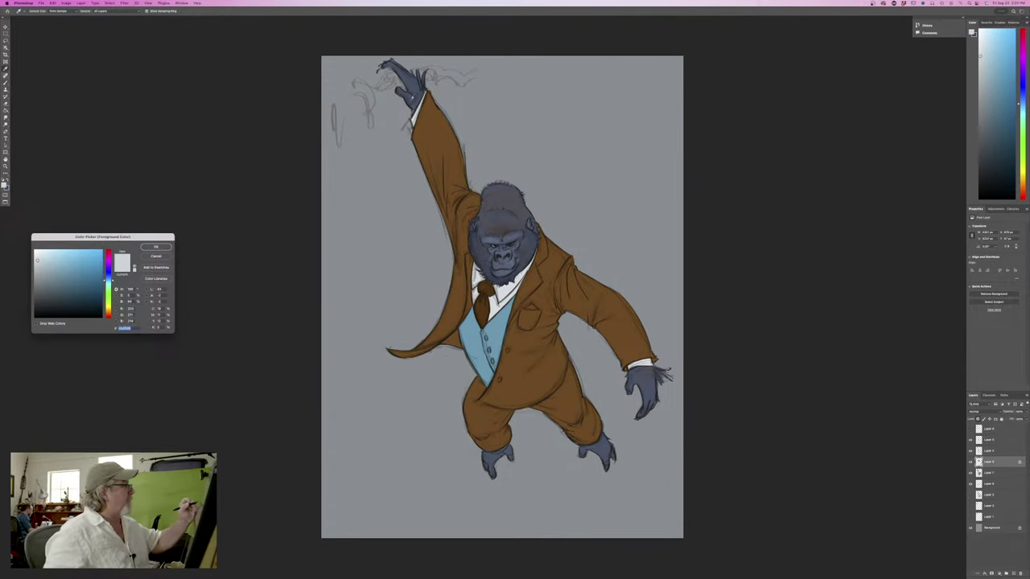
left_click(412, 87)
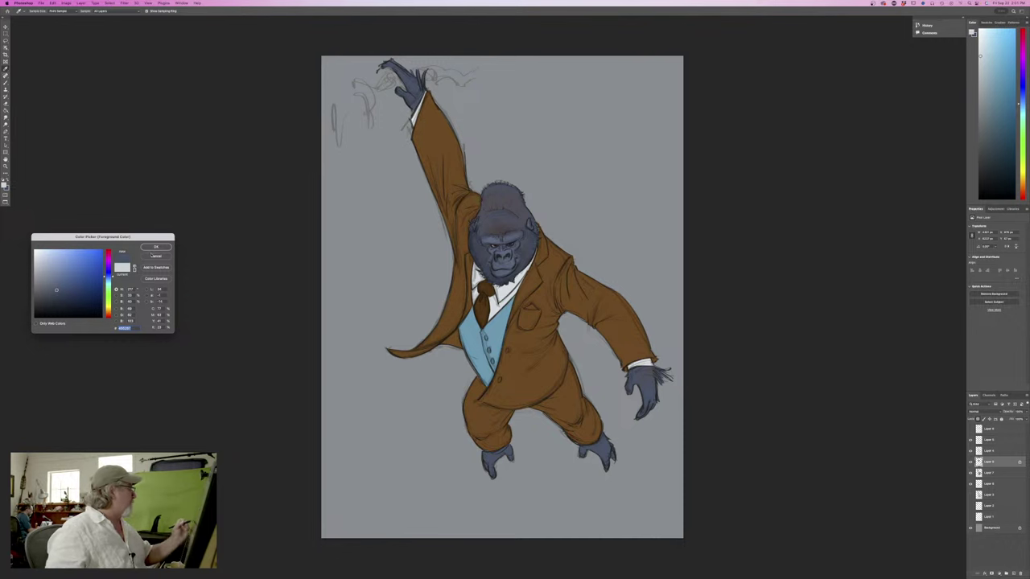
left_click(156, 247)
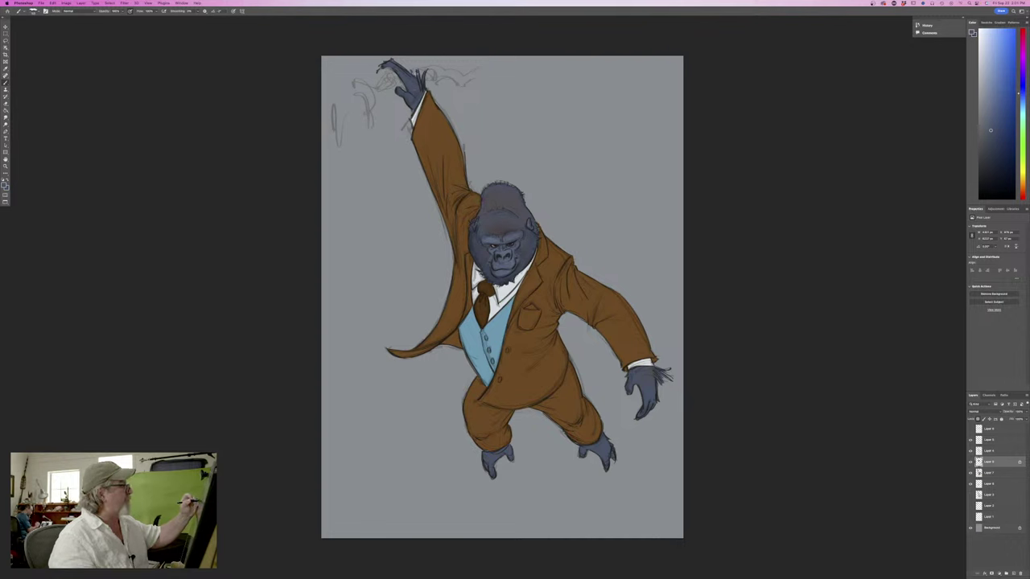
left_click(5, 185)
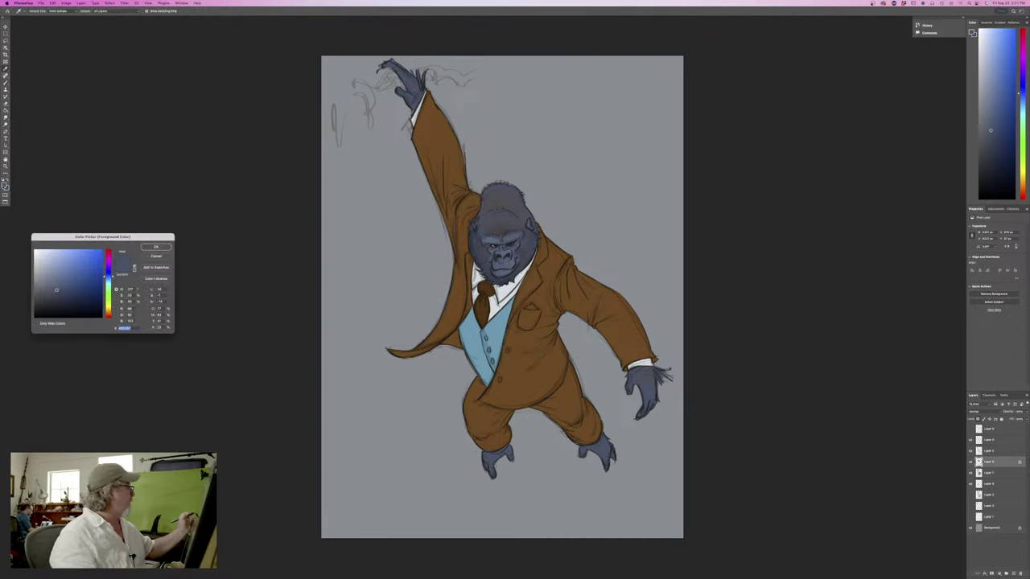
left_click(60, 304)
left_click(156, 247)
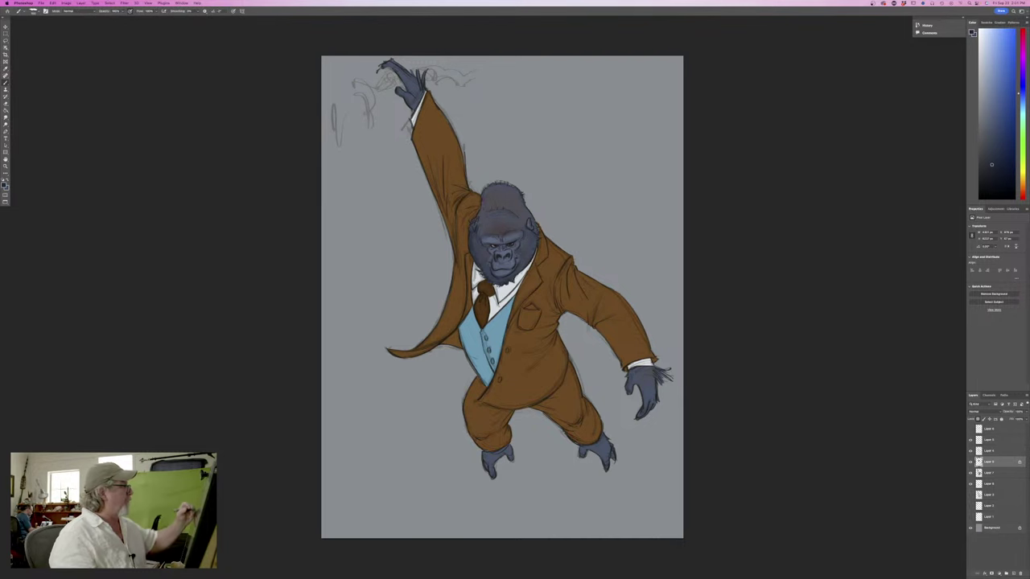
left_click_drag(412, 88, 415, 103)
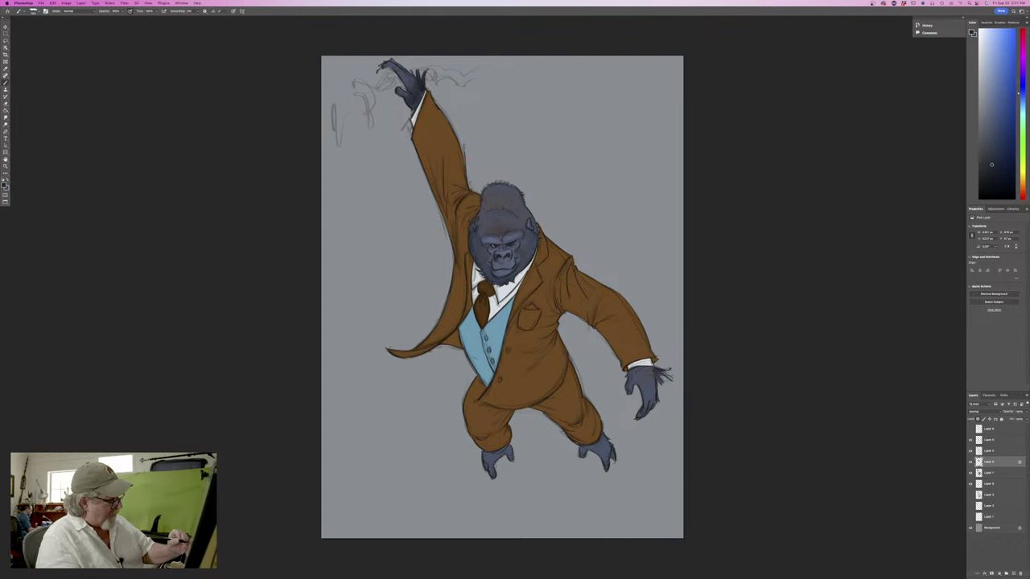
left_click_drag(658, 371, 652, 388)
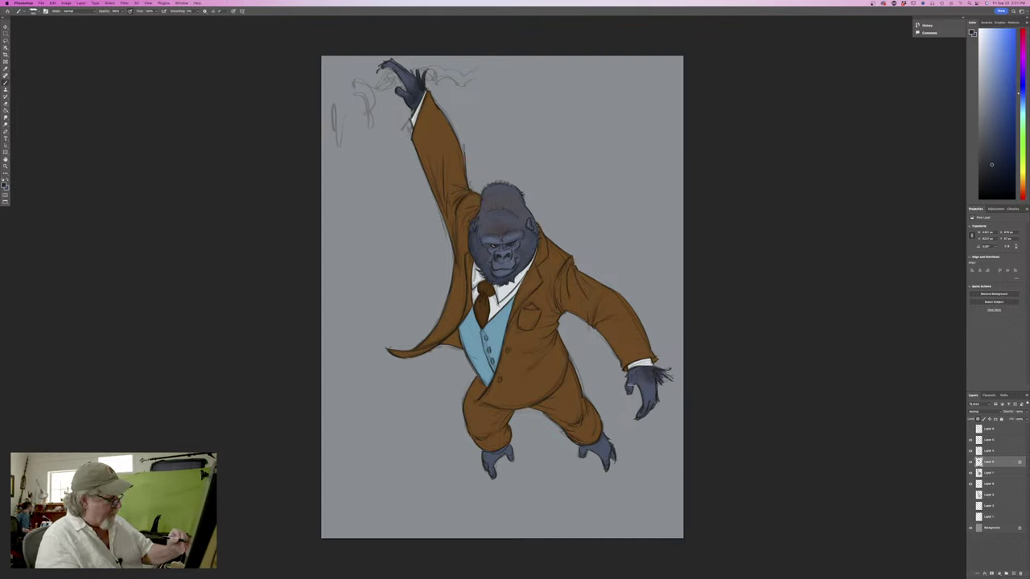
left_click_drag(602, 444, 594, 450)
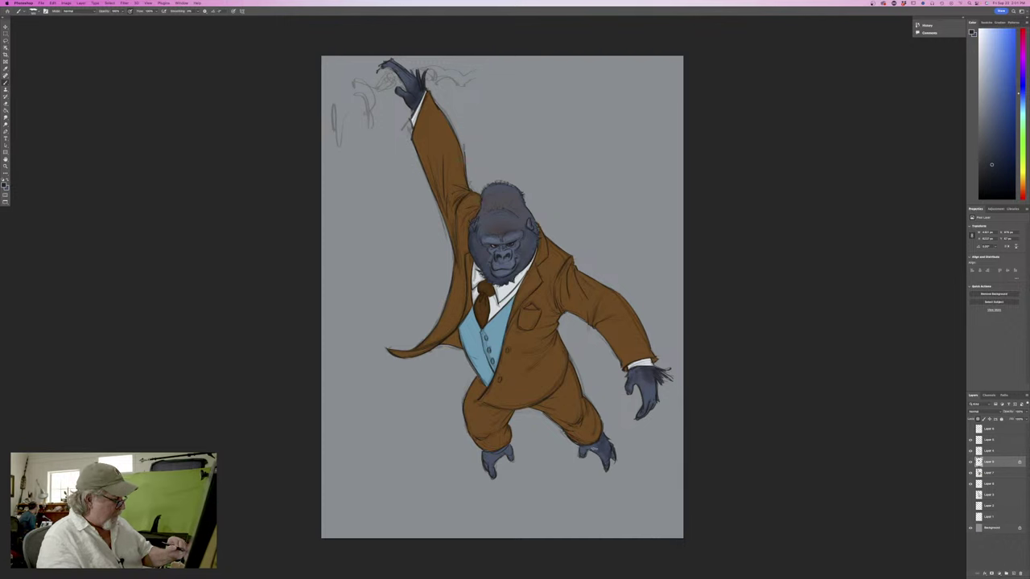
left_click_drag(507, 450, 489, 459)
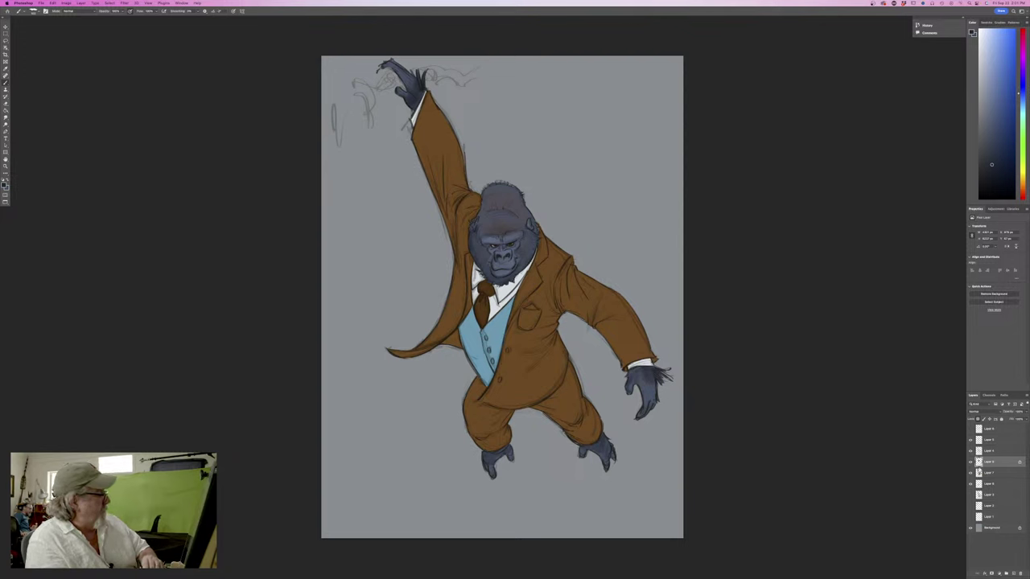
Add a new layer directly above the topmost visible layer
left_click(988, 441)
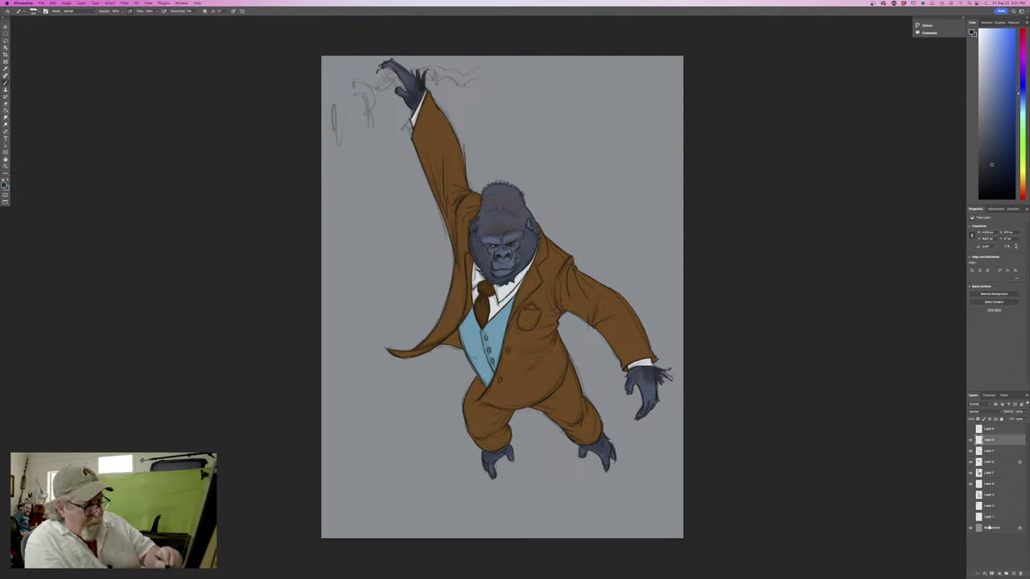
left_click(1007, 573)
key("ctrl+plus")
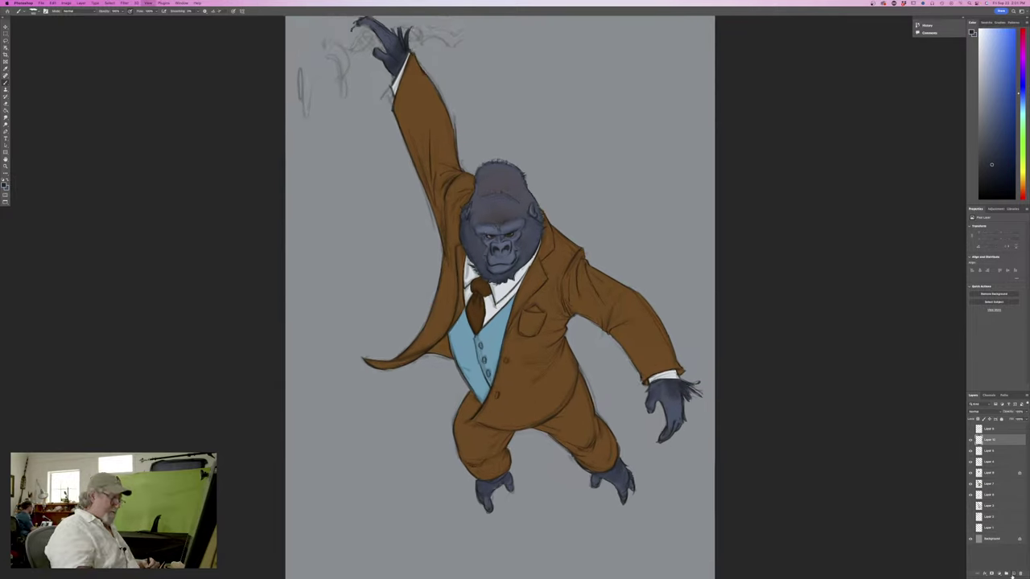
key("ctrl+plus")
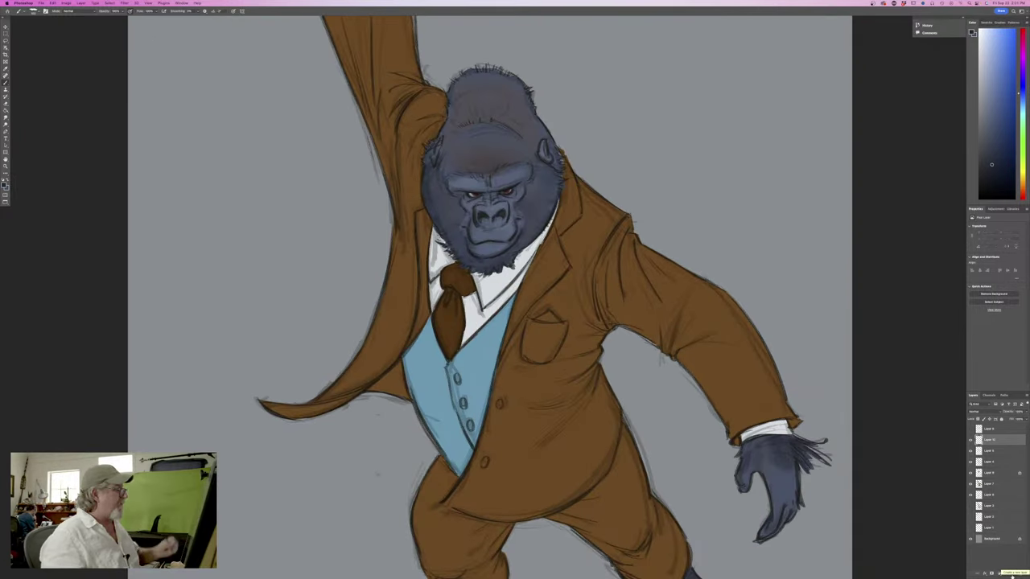
Pick a light, muted blue-grey and paint a stroke along the edge of the gorilla's cheek and jaw below the ear
left_click(4, 184)
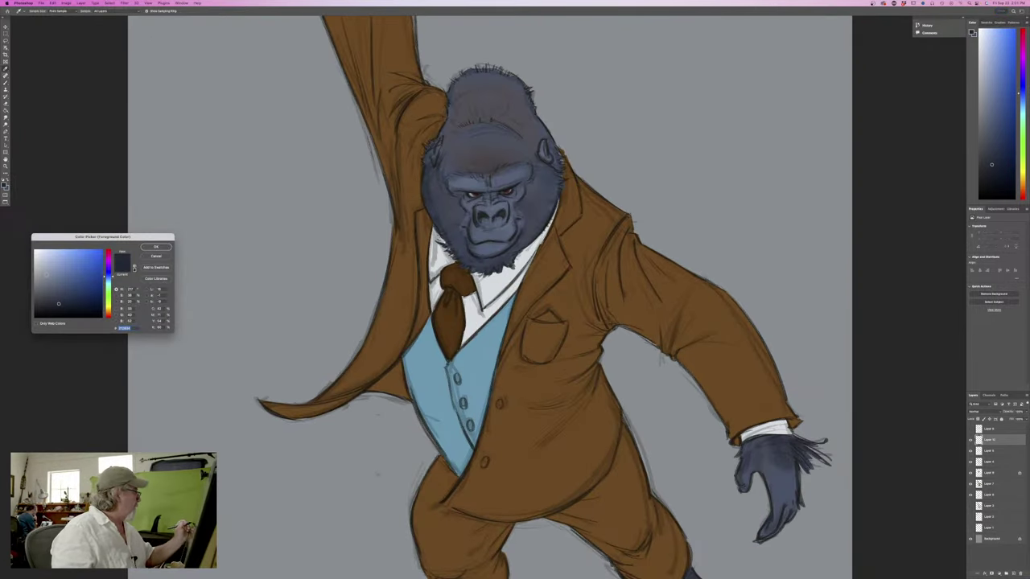
left_click(47, 276)
left_click(43, 270)
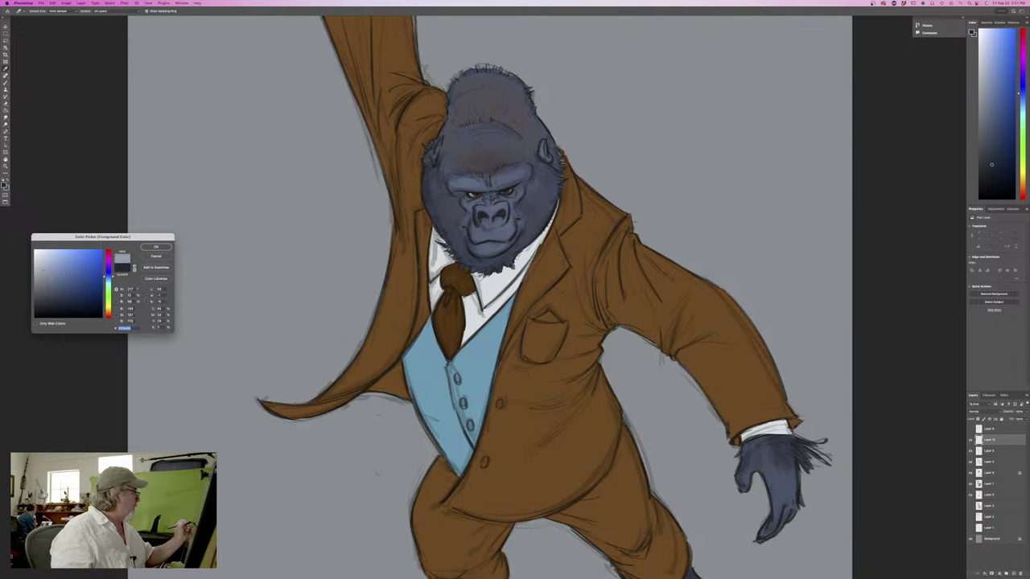
left_click(152, 248)
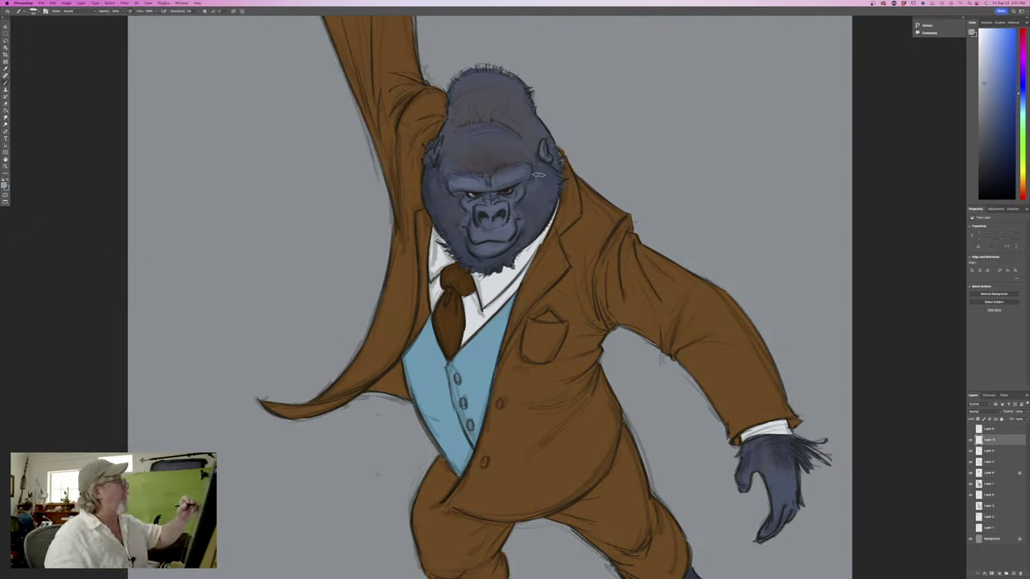
mouse_move(551, 216)
left_mouse_down()
mouse_move(557, 185)
mouse_move(544, 229)
left_mouse_up()
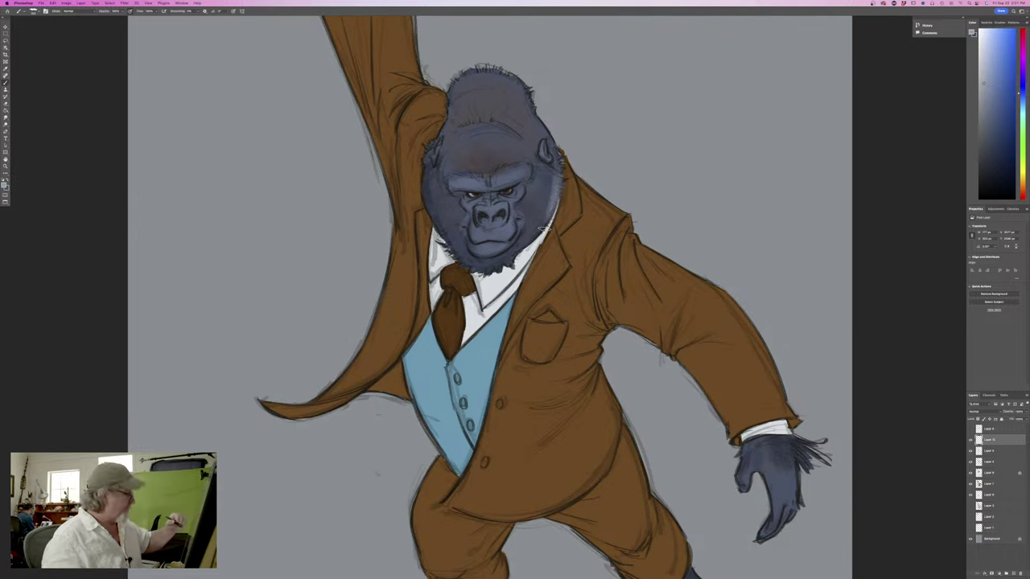
Set the new layer's blend mode to Multiply
left_click(975, 411)
left_click(976, 411)
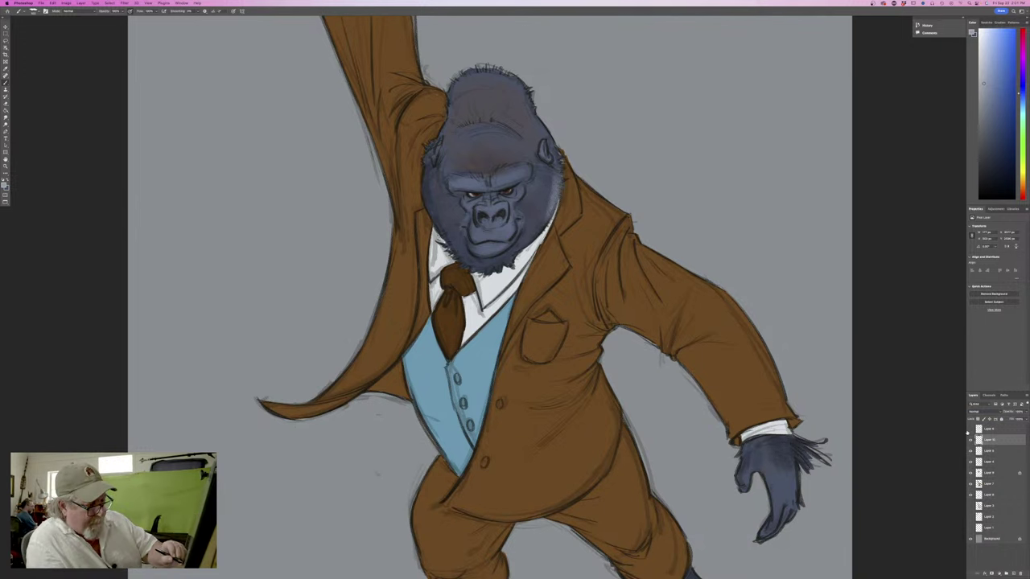
left_click(975, 411)
left_click(978, 430)
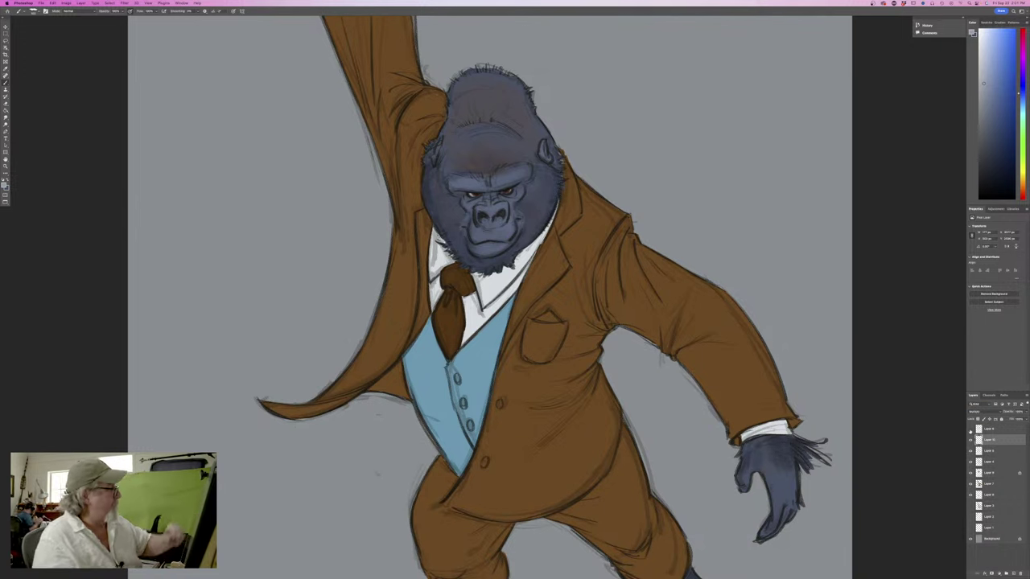
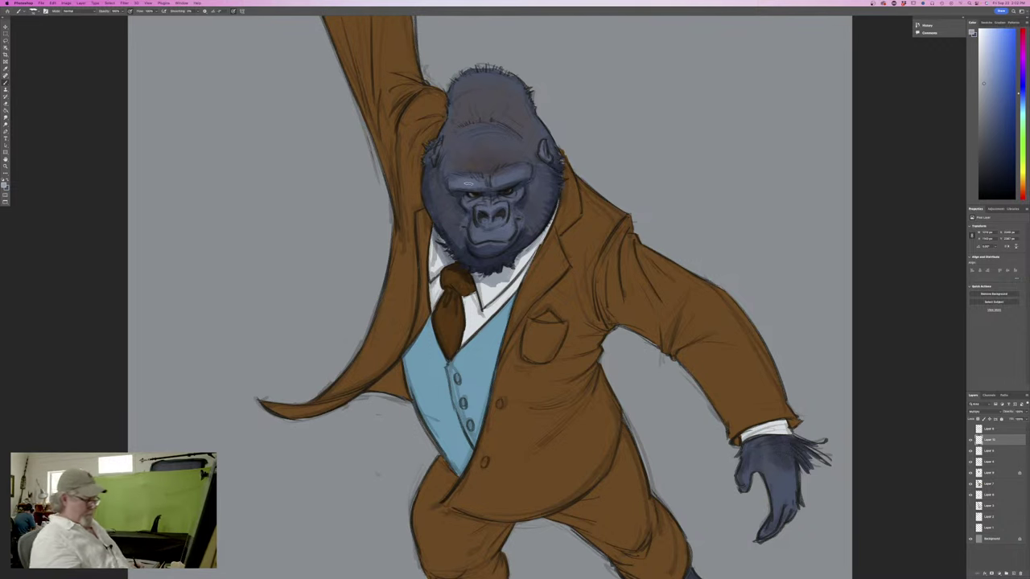
Shade the gorilla's crown with short blue-grey fur strokes rising from the line above the forehead
key("super+plus")
left_click_drag(198, 273, 214, 355)
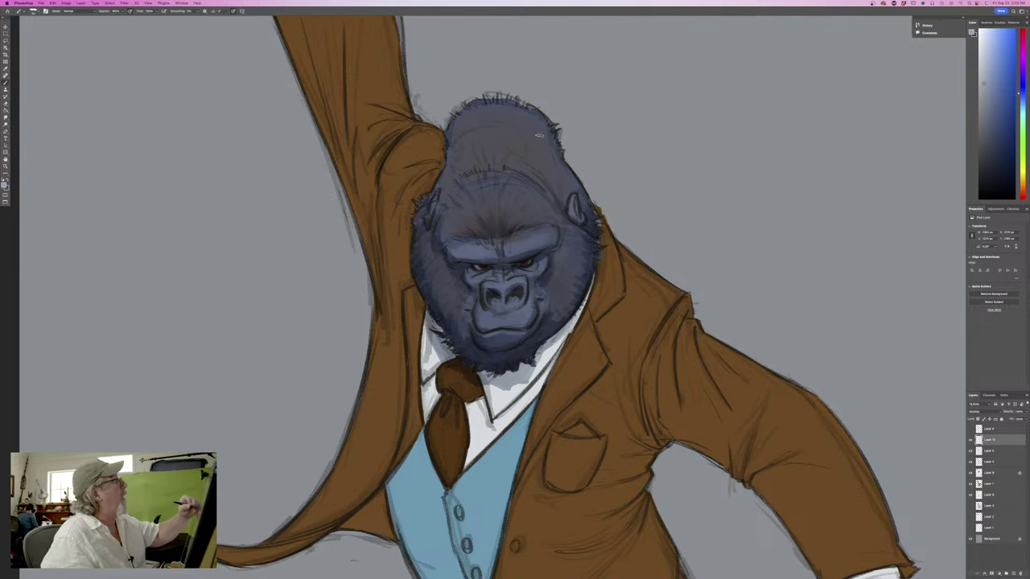
mouse_move(503, 165)
left_mouse_down()
mouse_move(491, 132)
mouse_move(478, 148)
mouse_move(468, 137)
mouse_move(461, 156)
left_mouse_up()
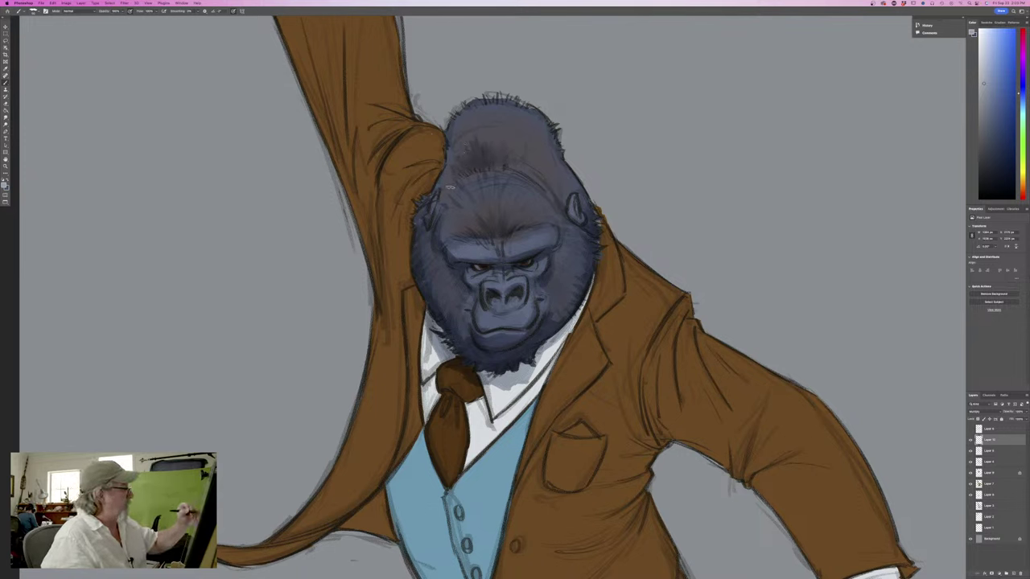
left_click_drag(504, 168, 512, 156)
mouse_move(514, 166)
left_mouse_down()
mouse_move(523, 148)
mouse_move(526, 158)
left_mouse_up()
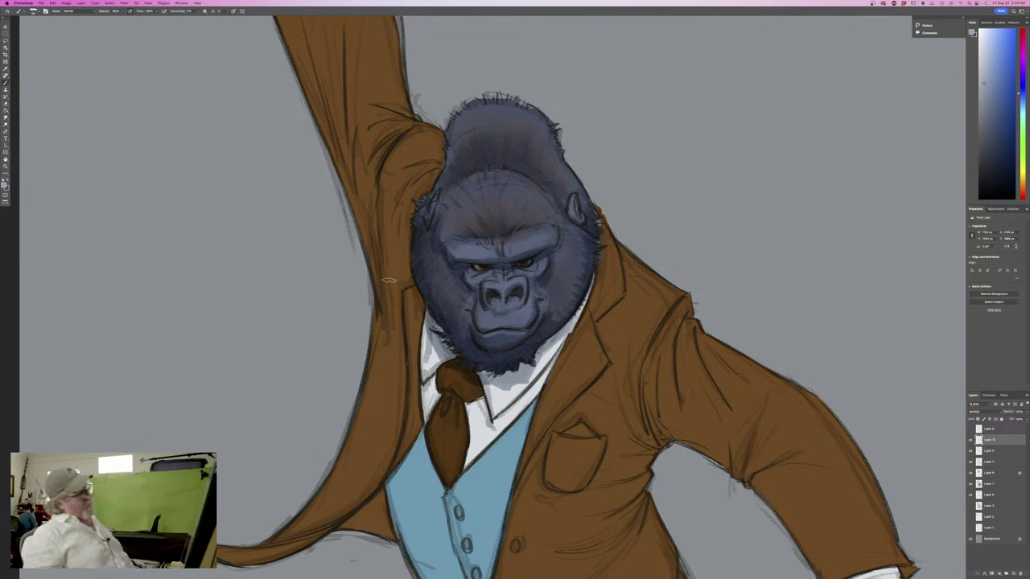
Change the paint colour to a light warm orange-grey and shade the jacket along the lapel beside the head and pocket
left_click(6, 183)
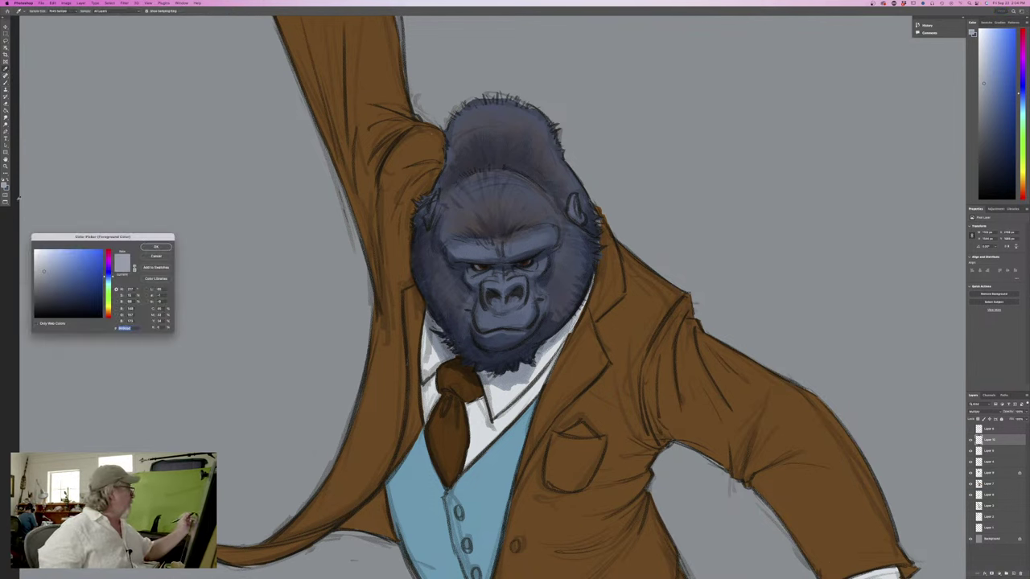
left_click(108, 313)
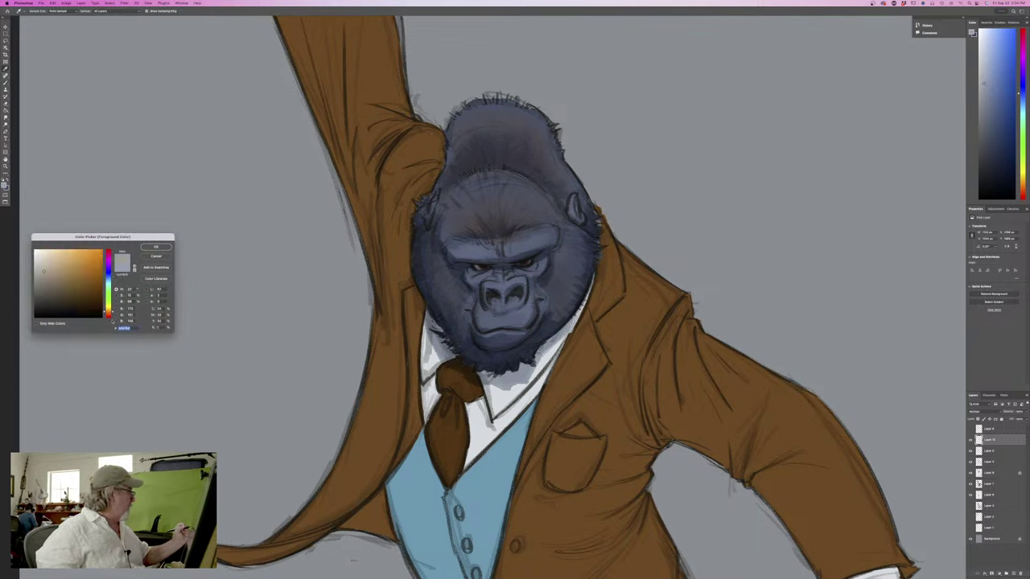
left_click_drag(113, 316, 109, 314)
left_click_drag(108, 315, 108, 313)
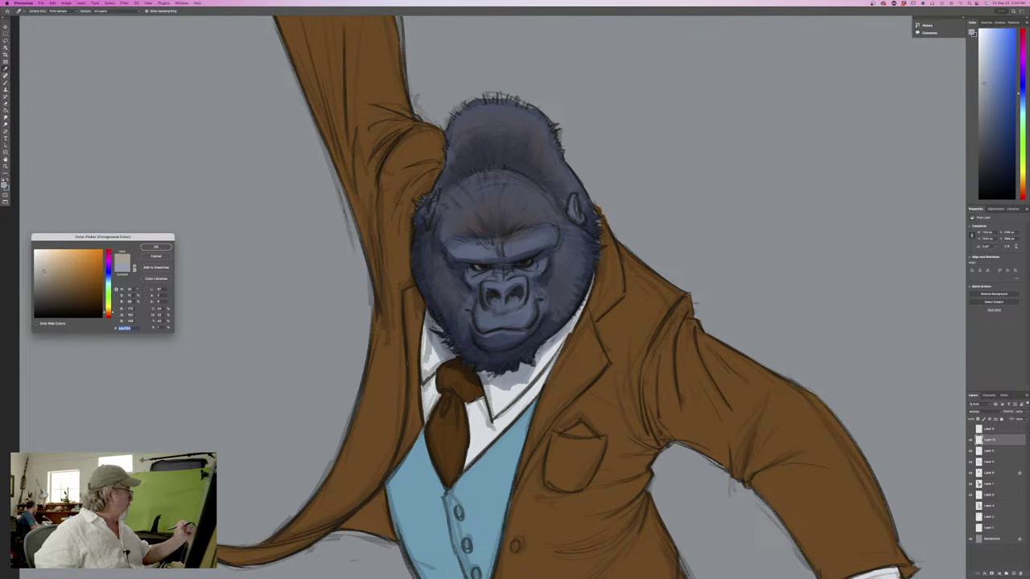
key("Return")
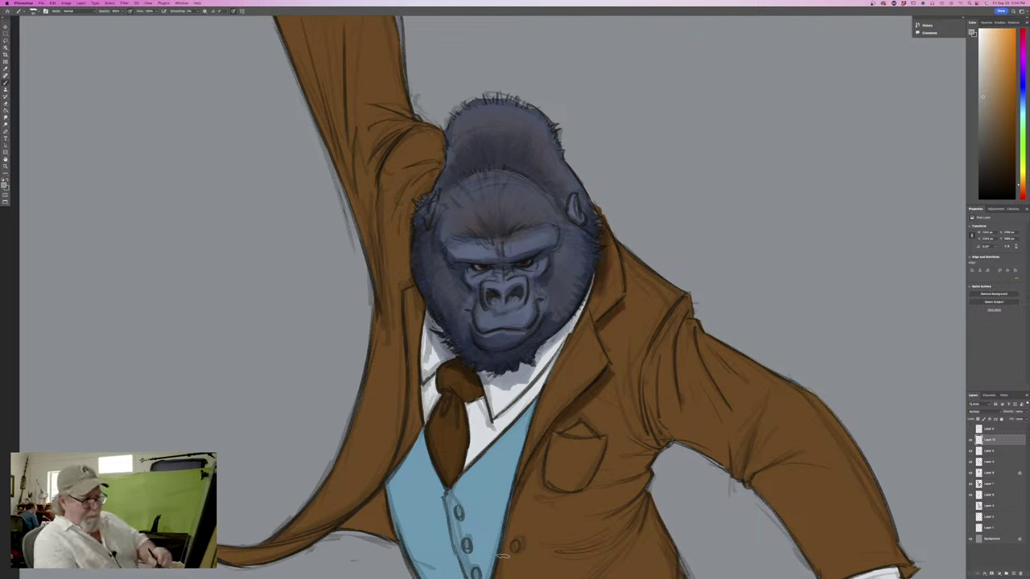
Select Layer 7, pick a salmon pink and fill in the pocket square above the jacket's breast pocket
left_click(989, 483)
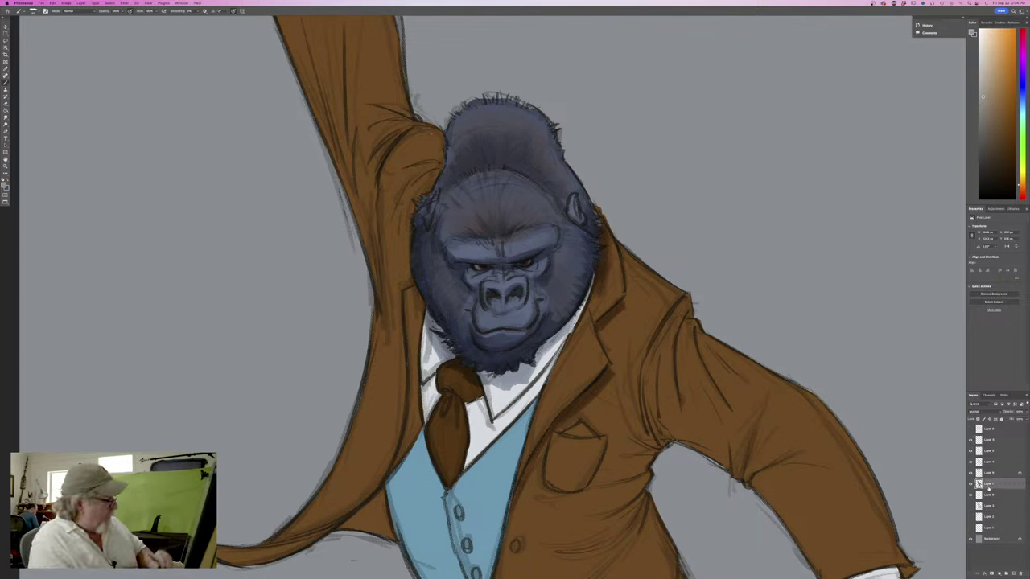
left_click(5, 186)
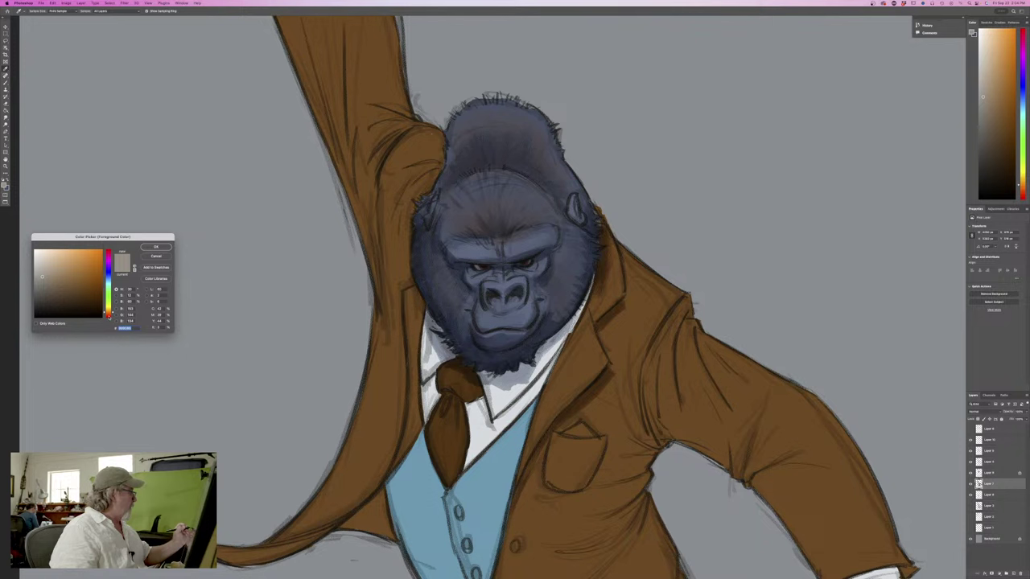
left_click(108, 317)
left_click(156, 247)
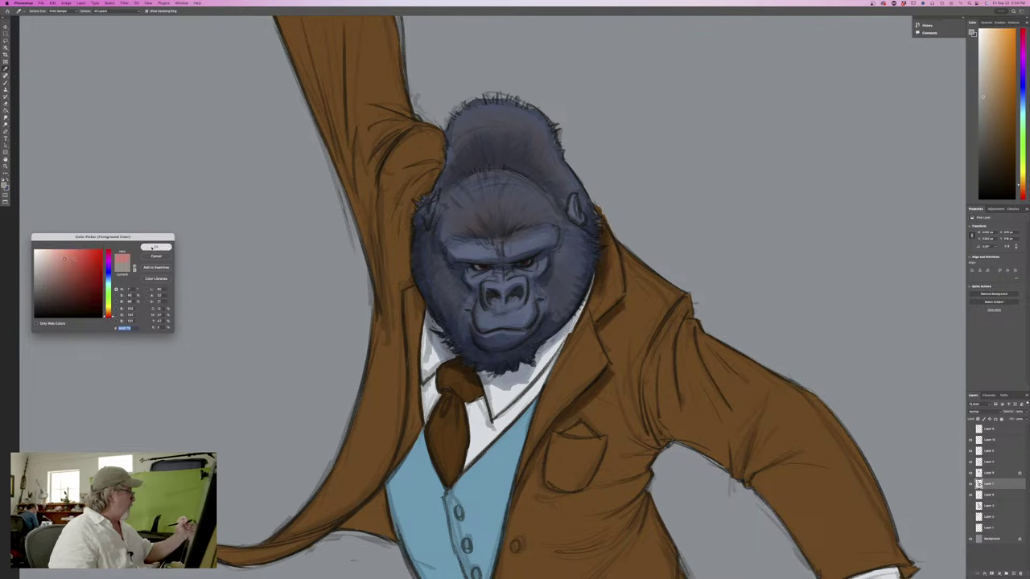
left_click_drag(575, 429, 589, 435)
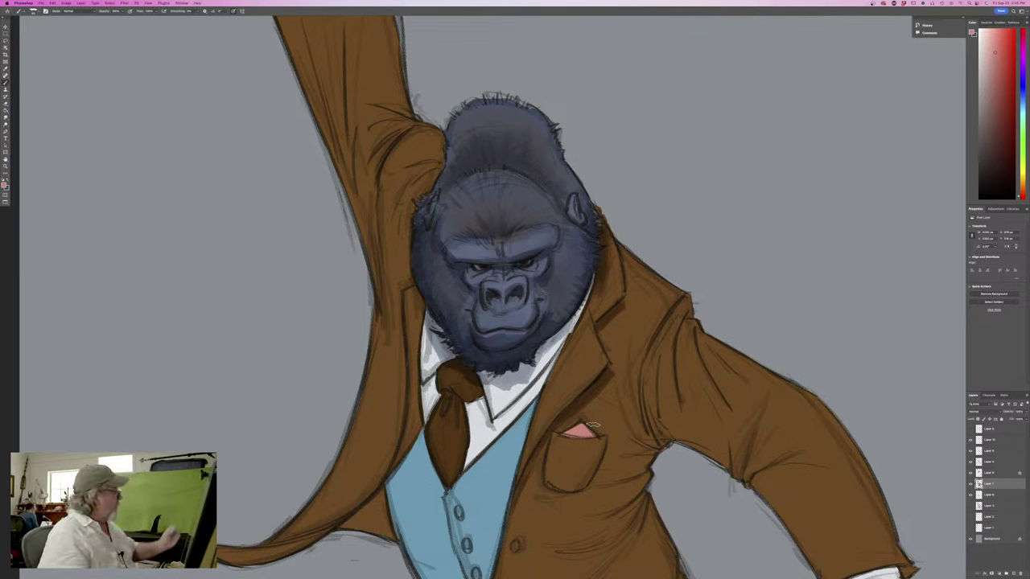
Change the paint colour to a medium warm grey-brown with an orange hue
left_click(4, 185)
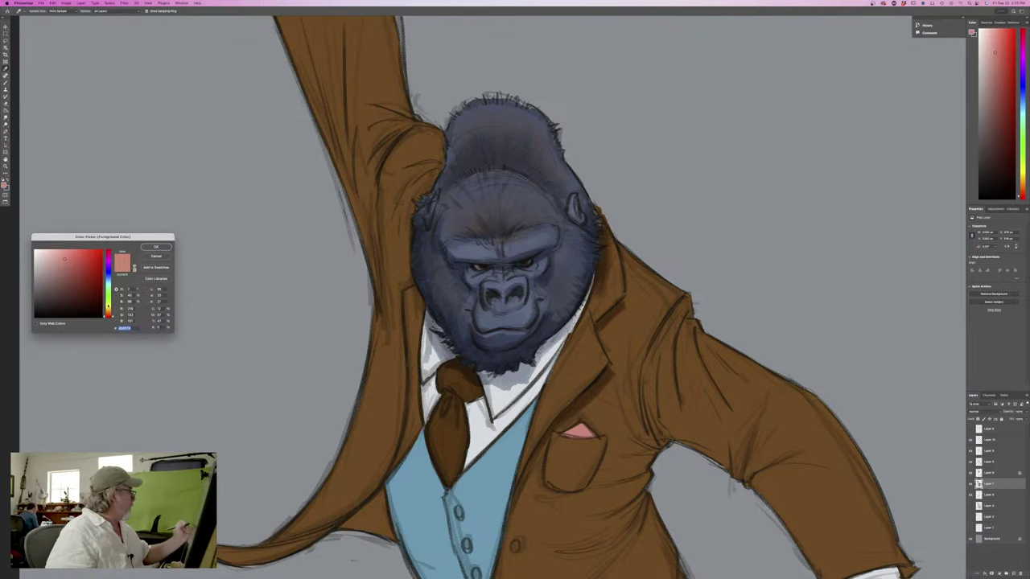
left_click_drag(108, 314, 105, 311)
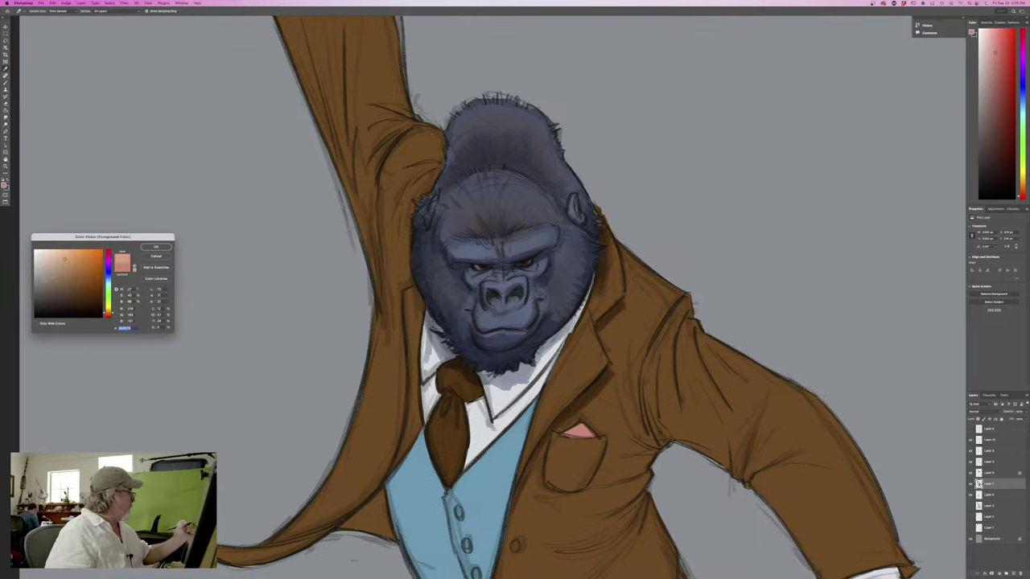
left_click(46, 280)
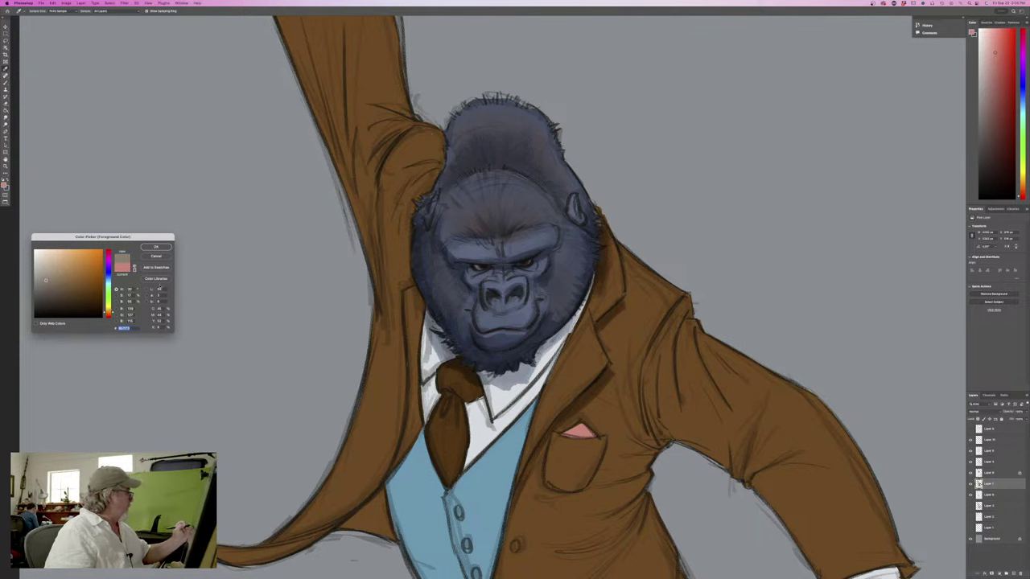
key("Return")
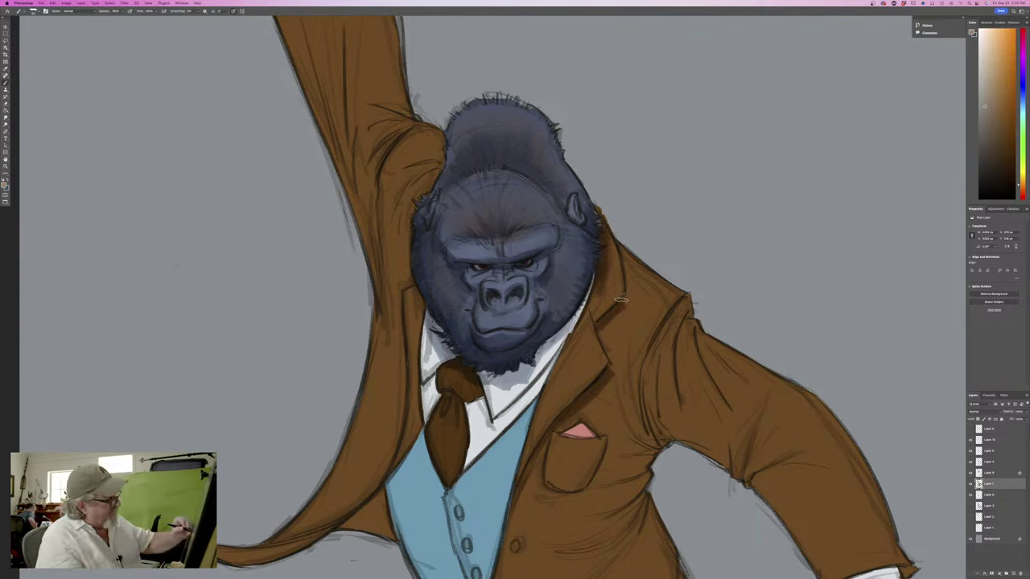
left_click_drag(620, 302, 624, 306)
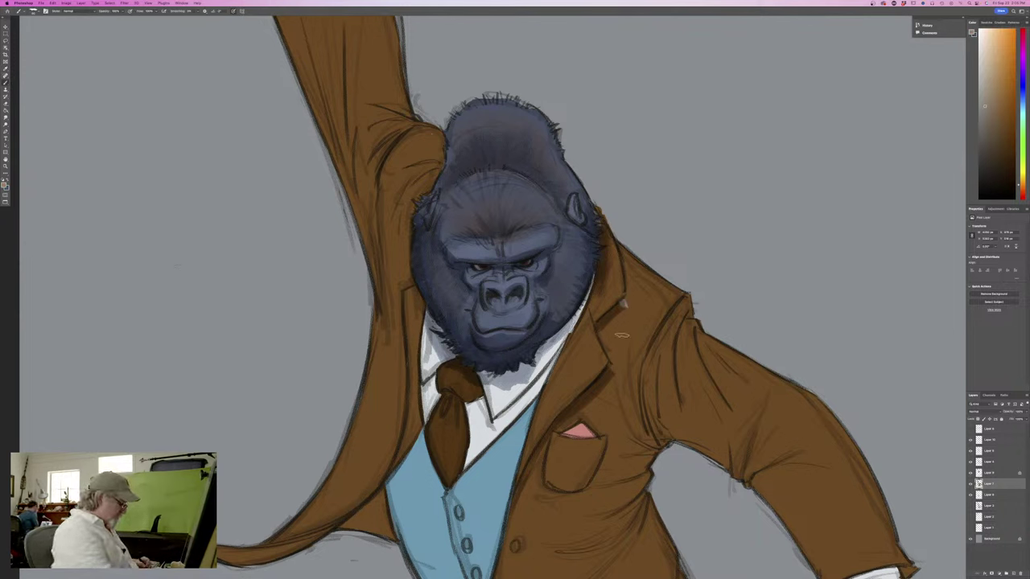
key("super+z")
key("super+z")
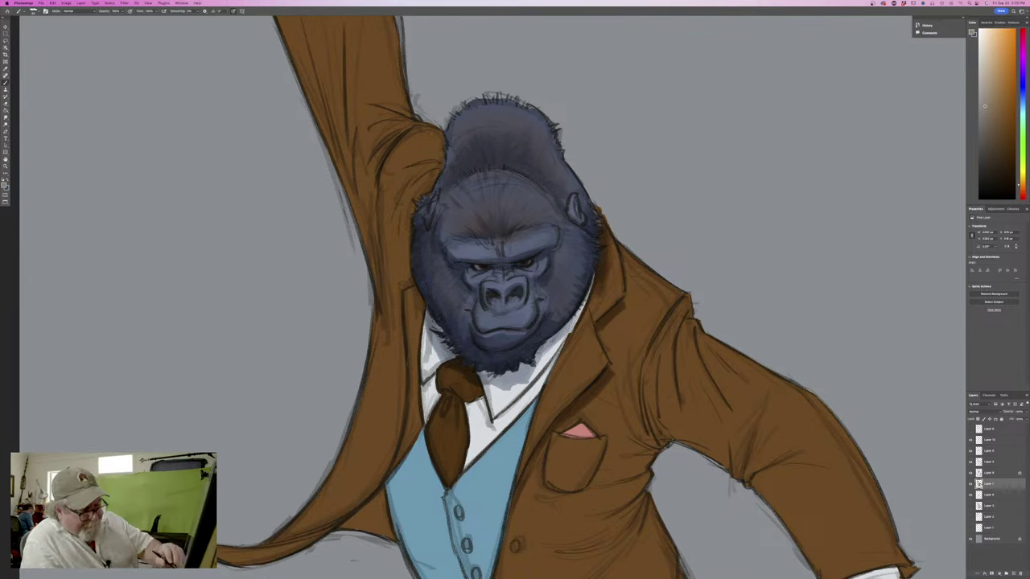
Return to the Multiply shading layer and darken the jacket folds around the lowered arm's shoulder seam and upper sleeve
left_click(971, 441)
left_click(971, 441)
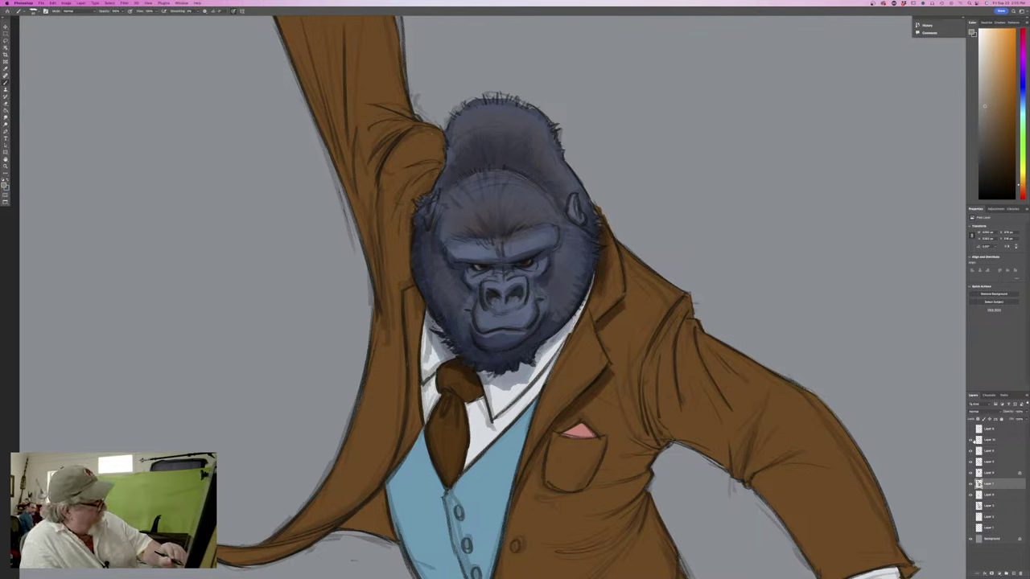
left_click(989, 440)
left_click_drag(685, 301, 663, 335)
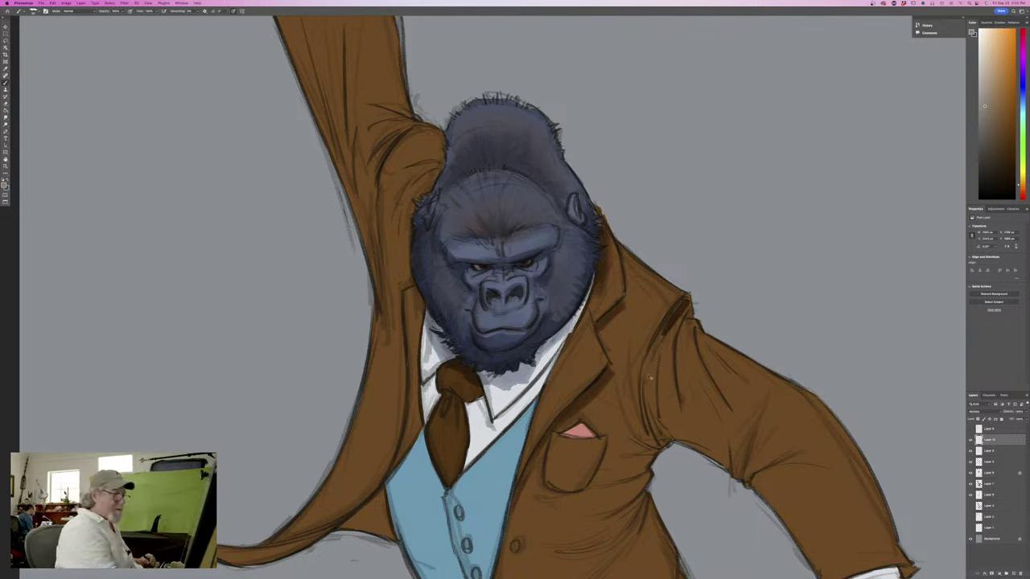
key("super+z")
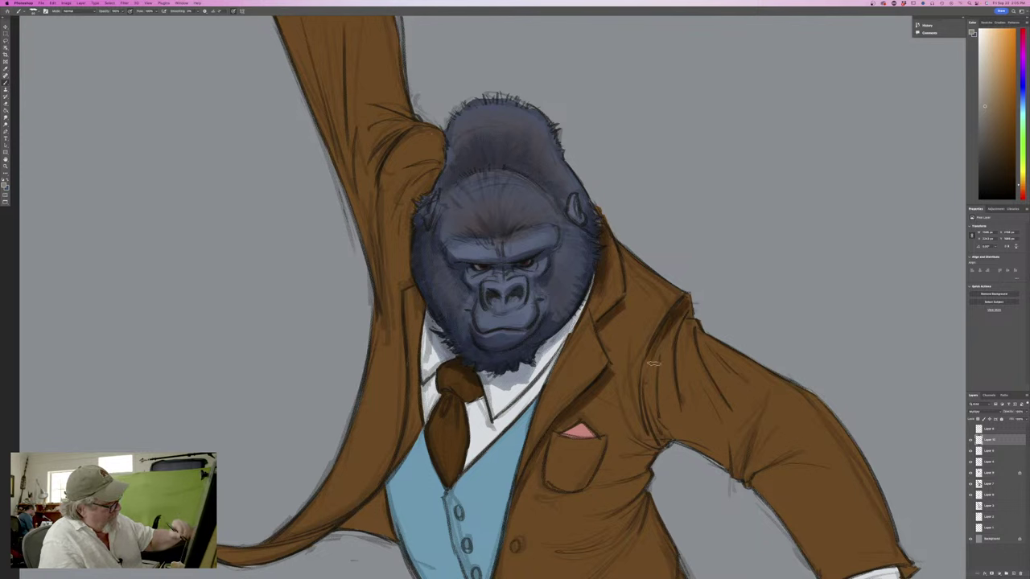
left_click_drag(688, 300, 648, 398)
mouse_move(650, 358)
left_mouse_down()
mouse_move(644, 394)
mouse_move(655, 422)
mouse_move(665, 421)
left_mouse_up()
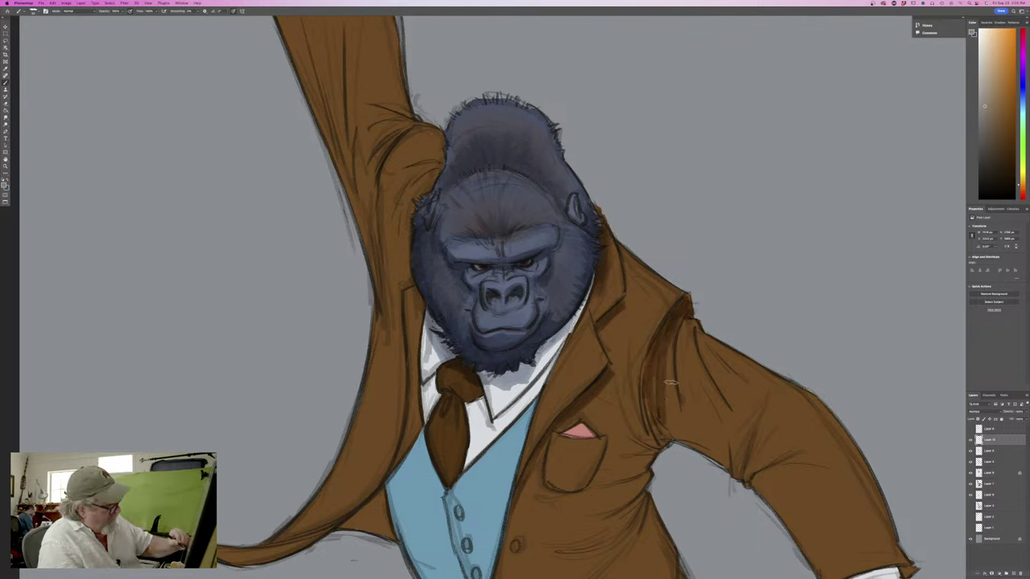
left_click_drag(686, 321, 682, 396)
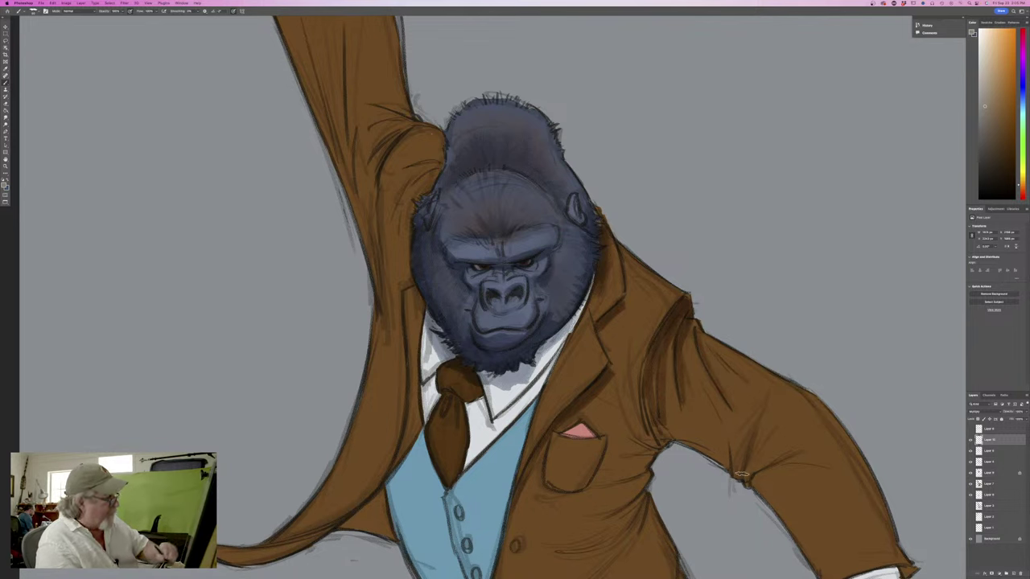
Shade the lowered sleeve along its underside, around the elbow folds, down the forearm and at the cuff
scroll(110, 234, "down", 3)
scroll(110, 234, "right", 2)
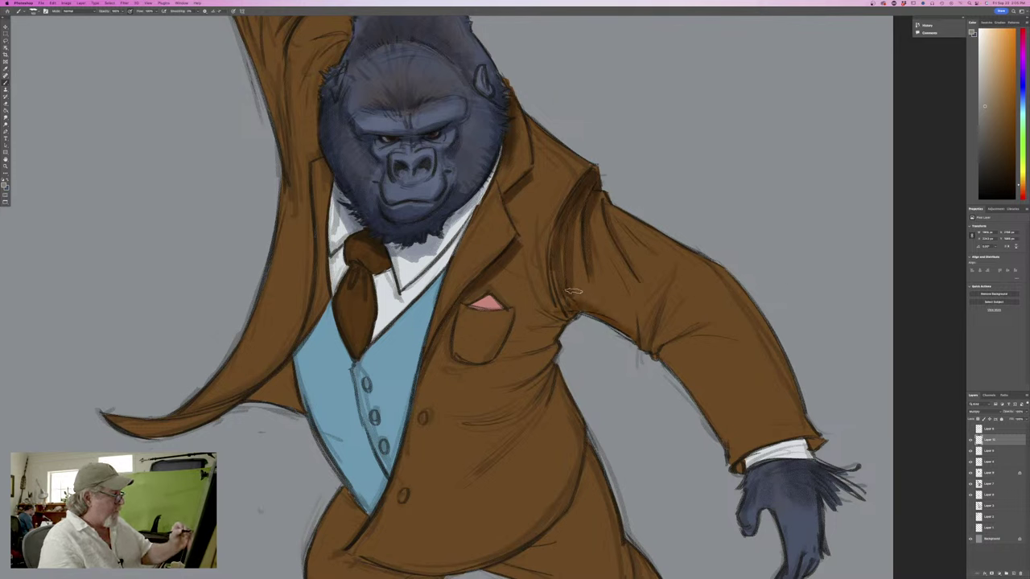
mouse_move(618, 311)
left_mouse_down()
mouse_move(590, 302)
mouse_move(567, 233)
left_mouse_up()
mouse_move(562, 314)
left_mouse_down()
mouse_move(551, 262)
mouse_move(557, 312)
left_mouse_up()
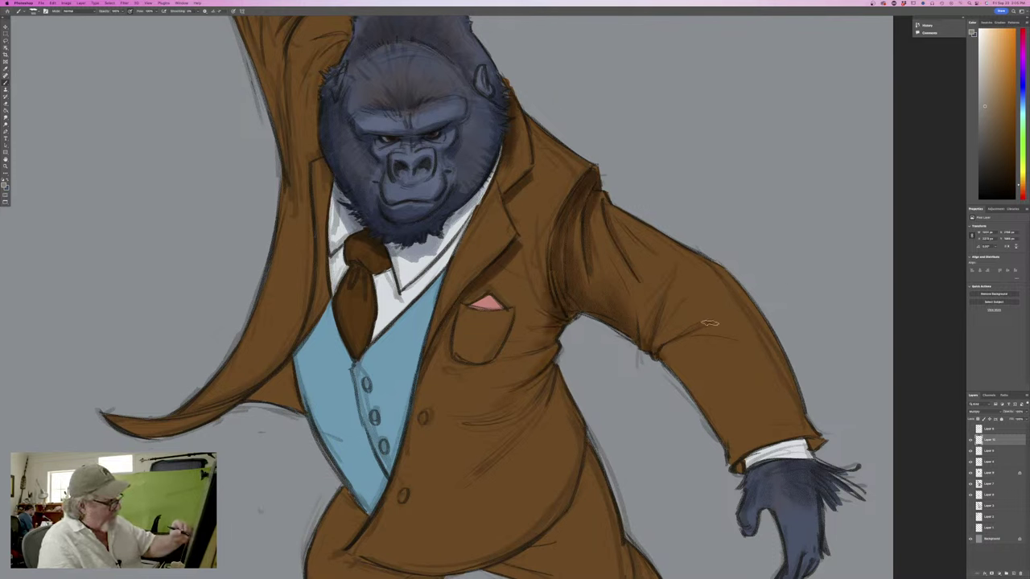
left_click_drag(710, 323, 655, 353)
mouse_move(670, 291)
left_mouse_down()
mouse_move(652, 352)
mouse_move(728, 443)
left_mouse_up()
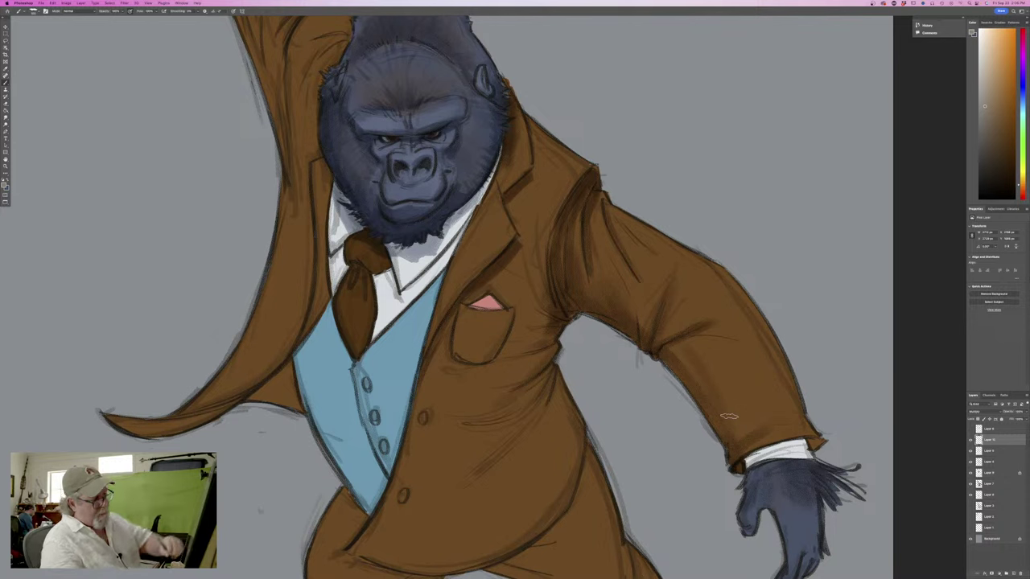
left_click_drag(803, 442, 737, 467)
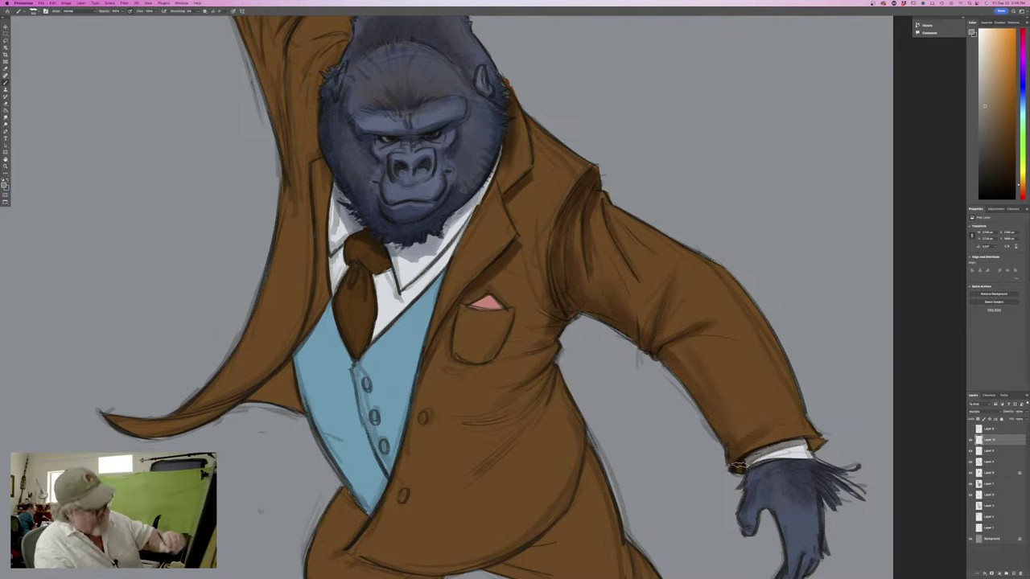
Shade the folds across the jacket's belly and the trousers just beneath the jacket hem
key("super+minus")
key("super+minus")
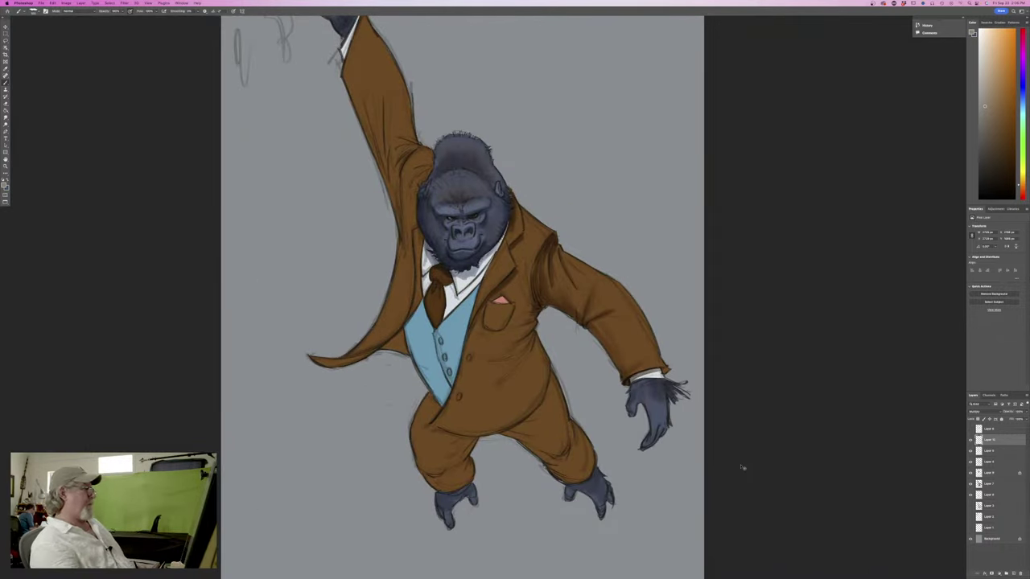
key("super+equal")
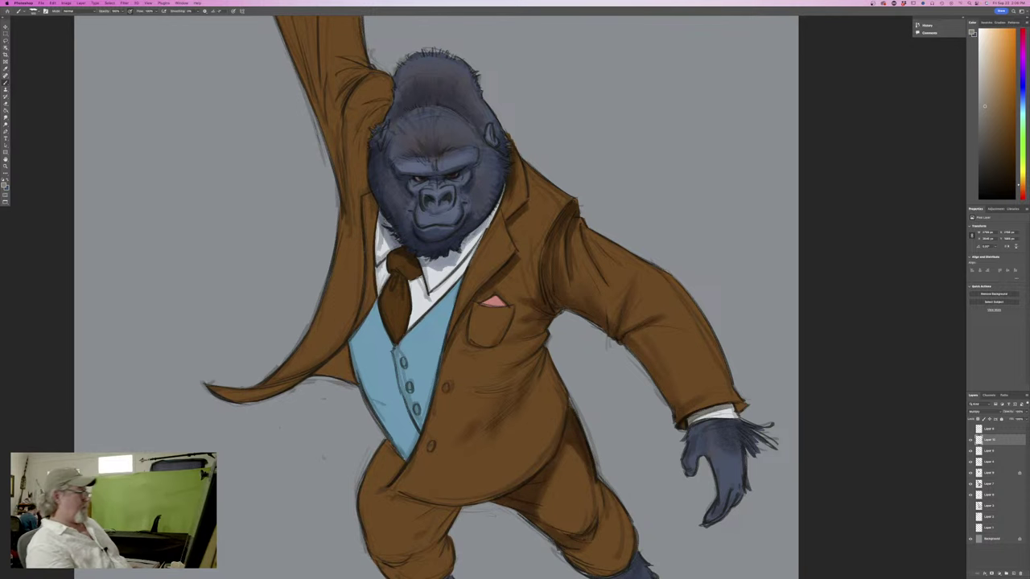
Shade the trouser leg beneath the jacket opening down past the knee and darken the flared jacket tail and its underside
left_click_drag(325, 363, 266, 192)
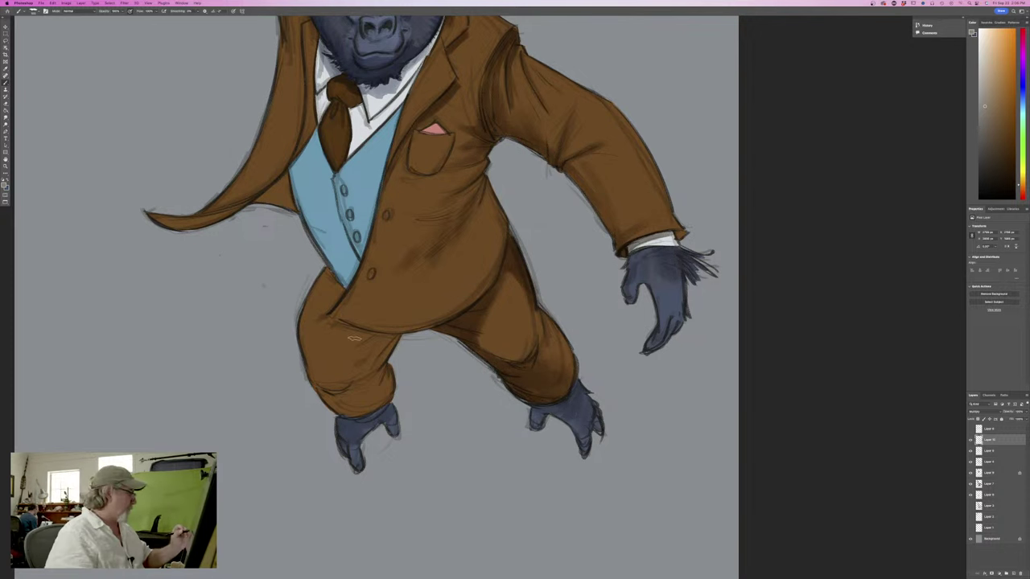
mouse_move(321, 334)
left_mouse_down()
mouse_move(367, 359)
mouse_move(396, 336)
mouse_move(328, 336)
mouse_move(376, 344)
mouse_move(378, 356)
mouse_move(354, 349)
mouse_move(362, 375)
mouse_move(334, 391)
mouse_move(315, 377)
mouse_move(382, 380)
mouse_move(386, 397)
mouse_move(371, 374)
mouse_move(363, 411)
mouse_move(345, 390)
mouse_move(344, 416)
mouse_move(320, 382)
left_mouse_up()
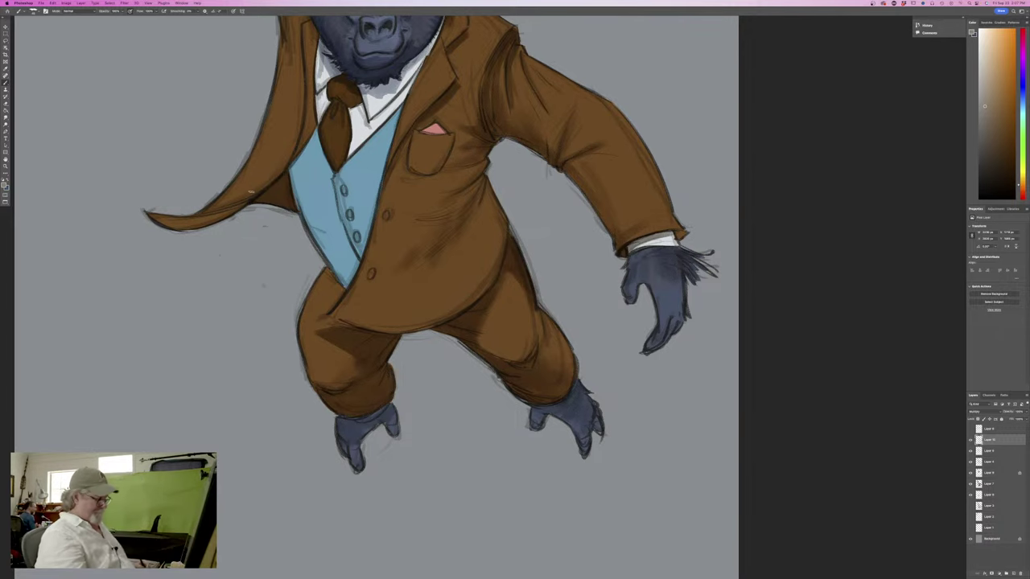
key("super+minus")
key("super+minus")
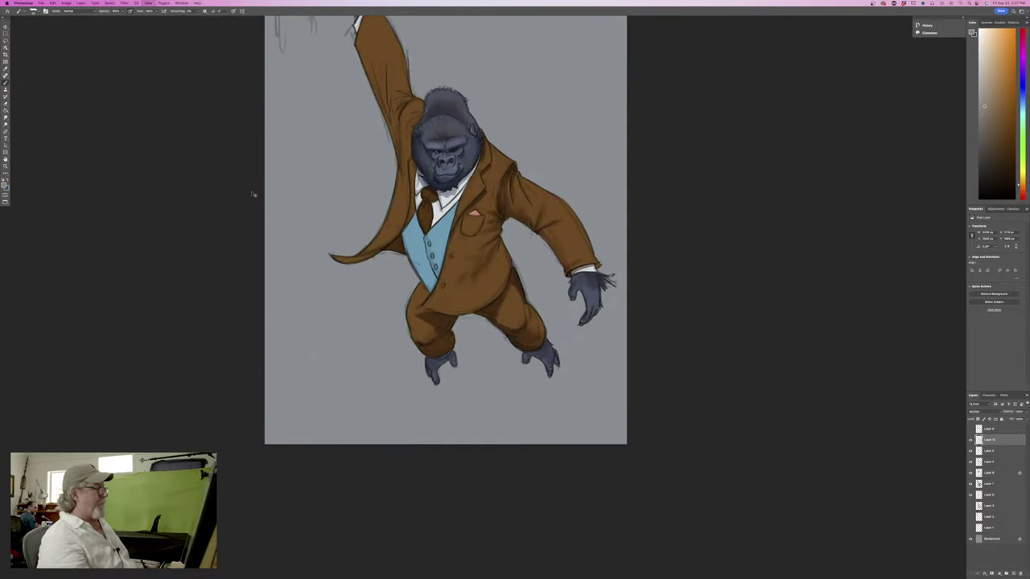
key("super+equal")
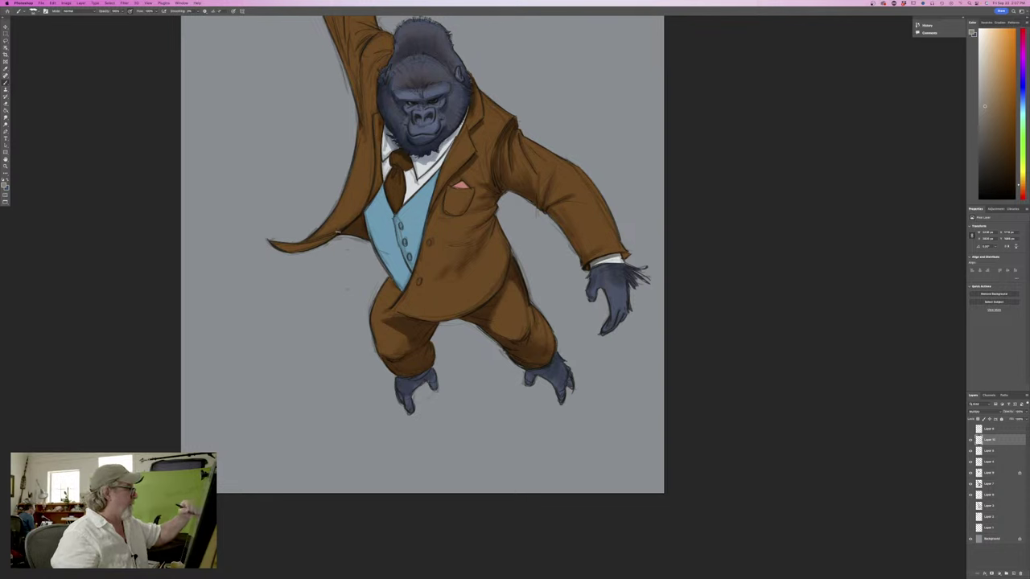
left_click_drag(337, 233, 318, 246)
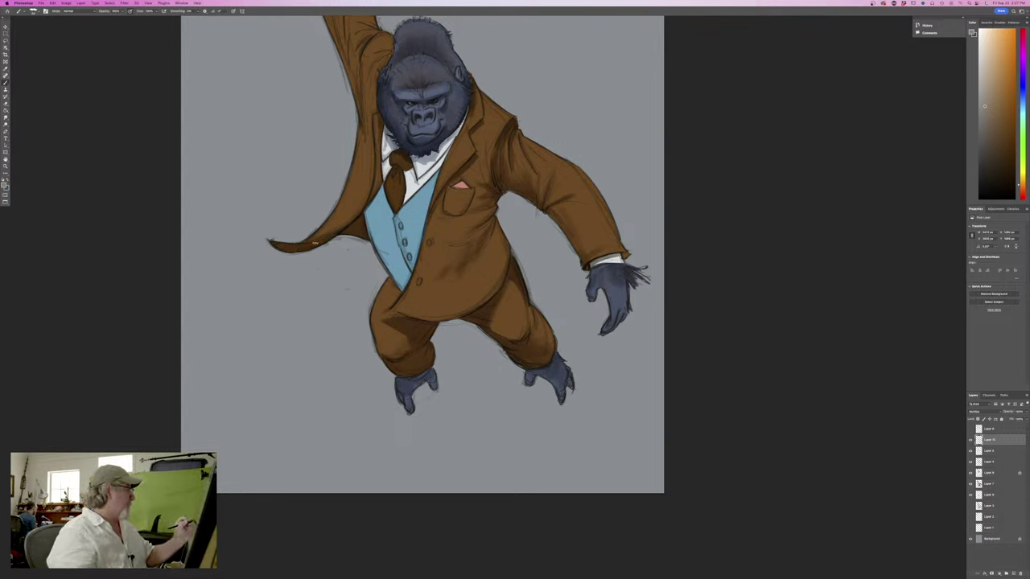
left_click_drag(315, 243, 323, 242)
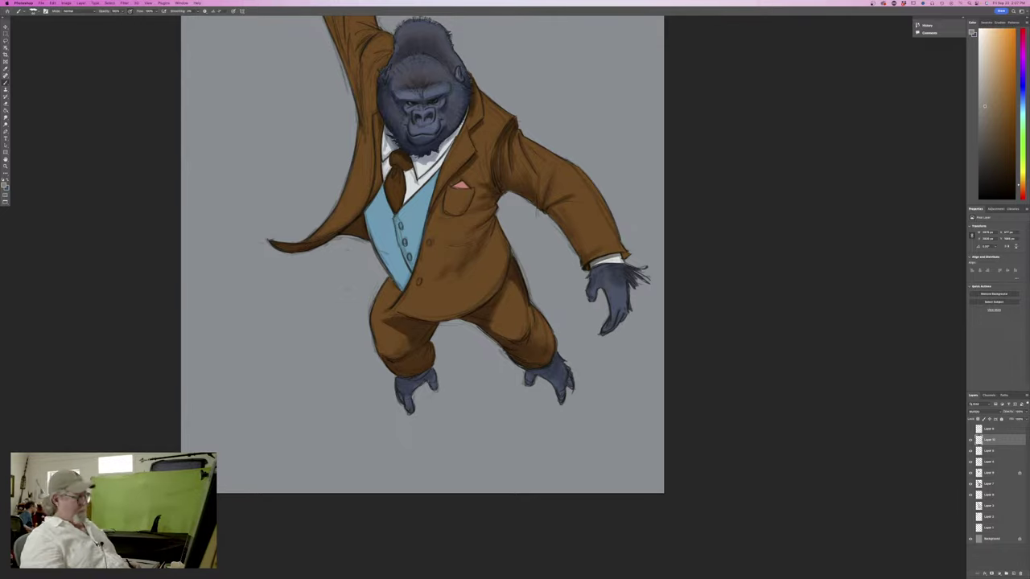
Touch up the jacket tail with the Eraser, then brush shading along the raised arm's shoulder and armpit folds
key("ctrl+minus")
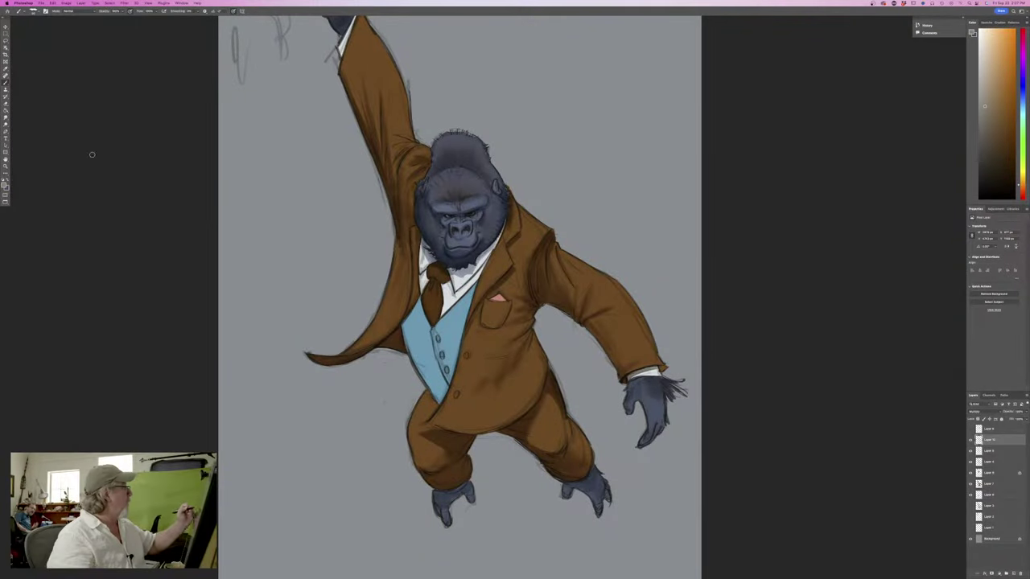
left_click(6, 103)
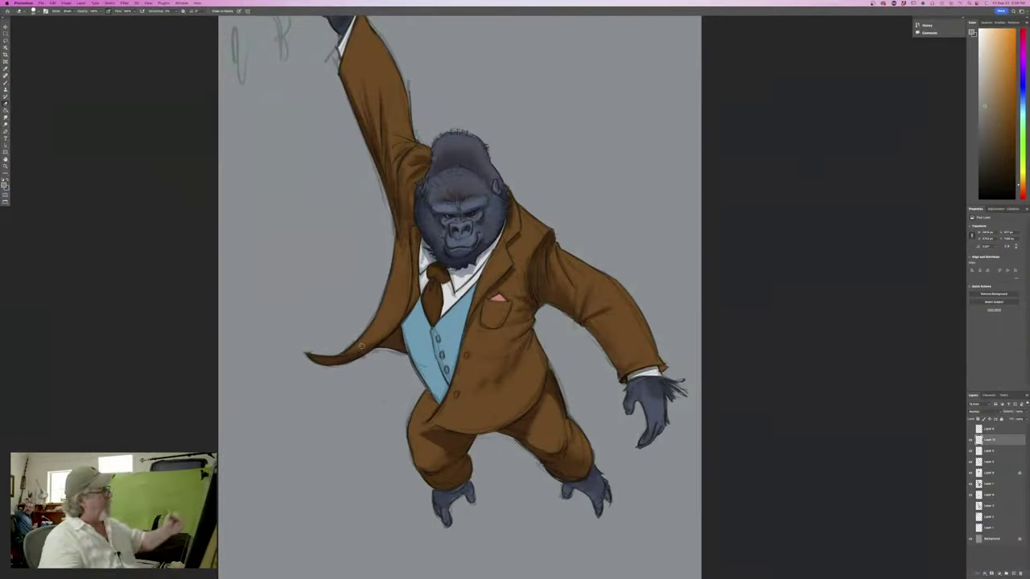
left_click(5, 83)
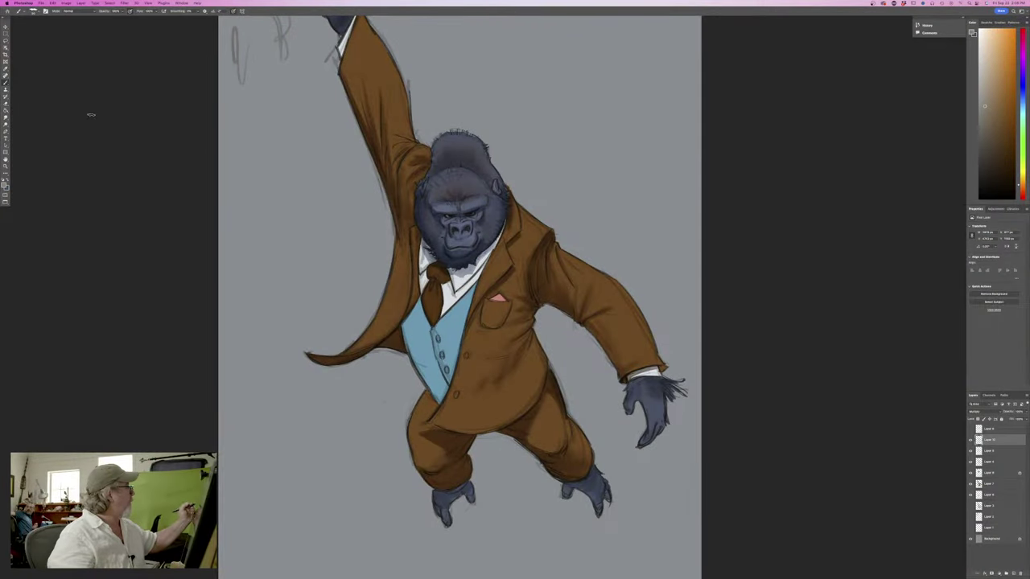
mouse_move(409, 143)
left_mouse_down()
mouse_move(394, 163)
mouse_move(395, 207)
left_mouse_up()
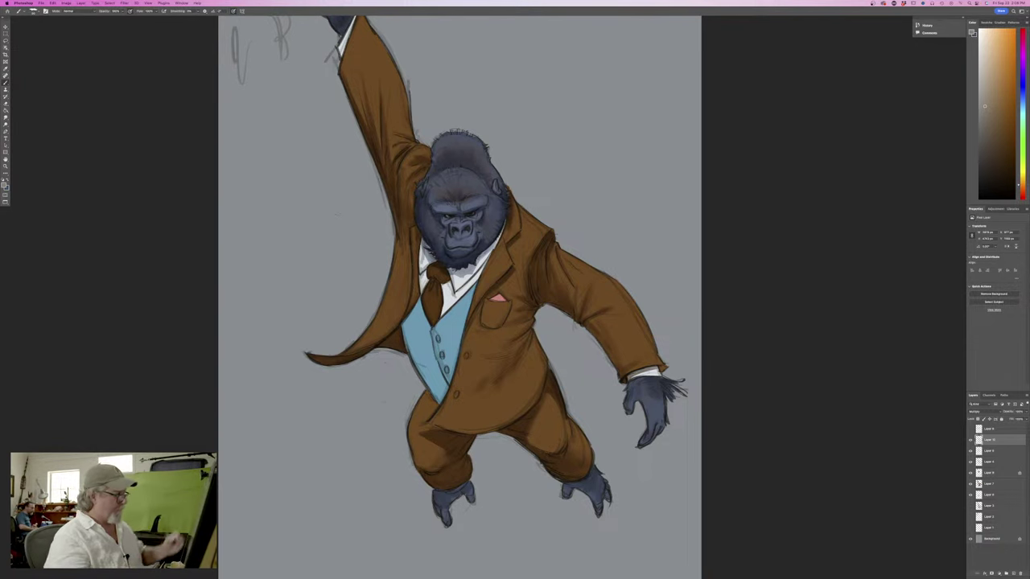
Switch the paint colour to a medium greyish blue and shade the raised arm's shirt cuff, the lowered hand and both feet
left_click(5, 184)
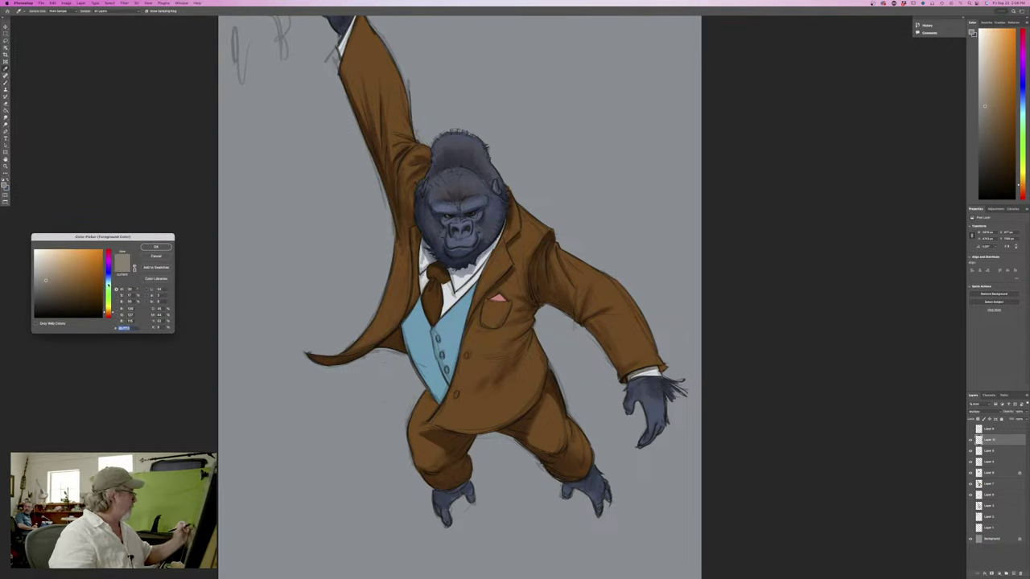
key("Return")
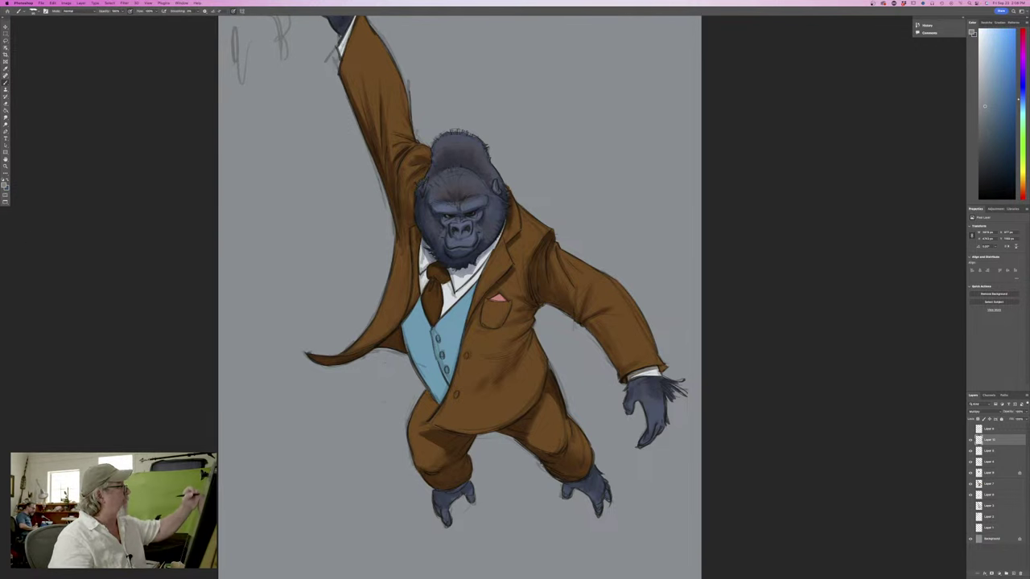
left_click_drag(341, 53, 350, 29)
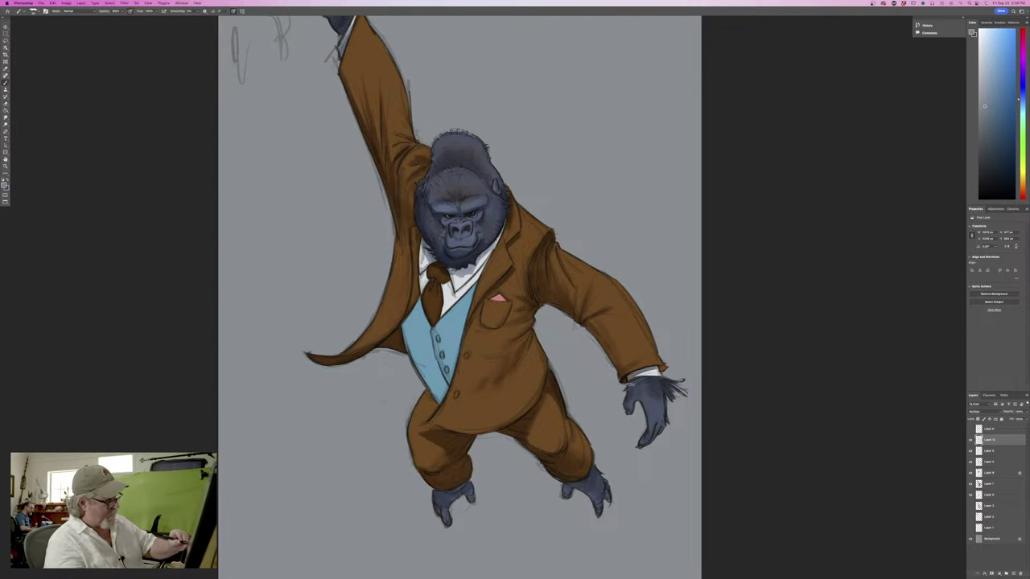
mouse_move(631, 387)
left_mouse_down()
mouse_move(649, 420)
mouse_move(642, 443)
mouse_move(650, 440)
mouse_move(658, 429)
mouse_move(632, 409)
left_mouse_up()
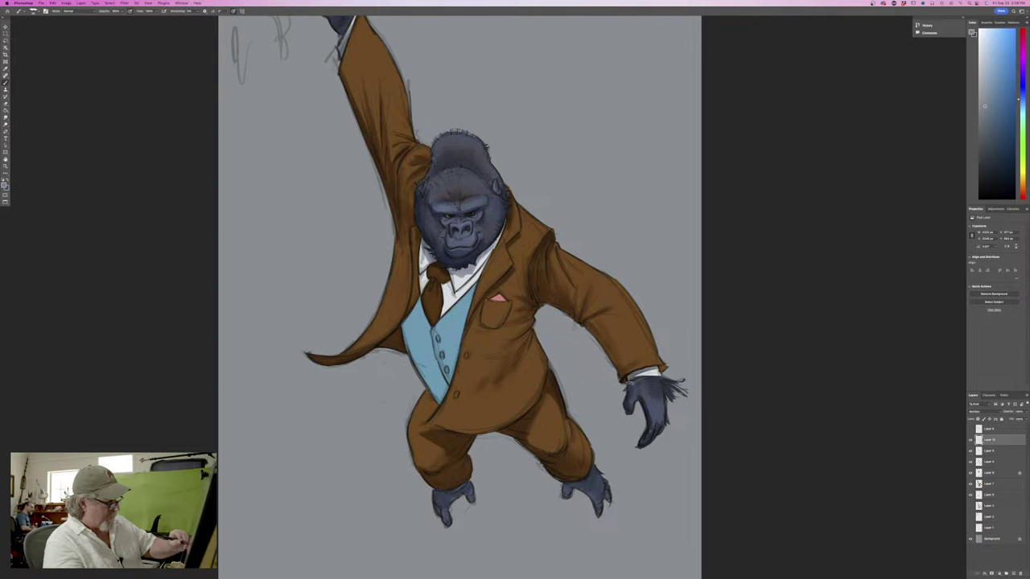
mouse_move(588, 491)
left_mouse_down()
mouse_move(599, 508)
mouse_move(585, 490)
mouse_move(566, 495)
mouse_move(576, 487)
mouse_move(609, 502)
left_mouse_up()
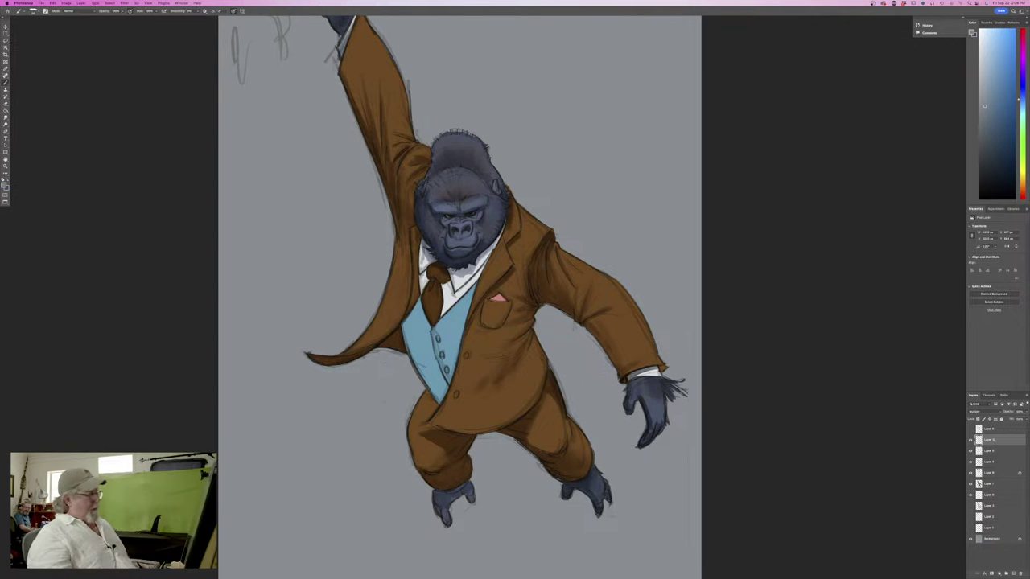
mouse_move(472, 497)
left_mouse_down()
mouse_move(438, 507)
mouse_move(446, 522)
mouse_move(436, 493)
mouse_move(464, 486)
mouse_move(449, 492)
left_mouse_up()
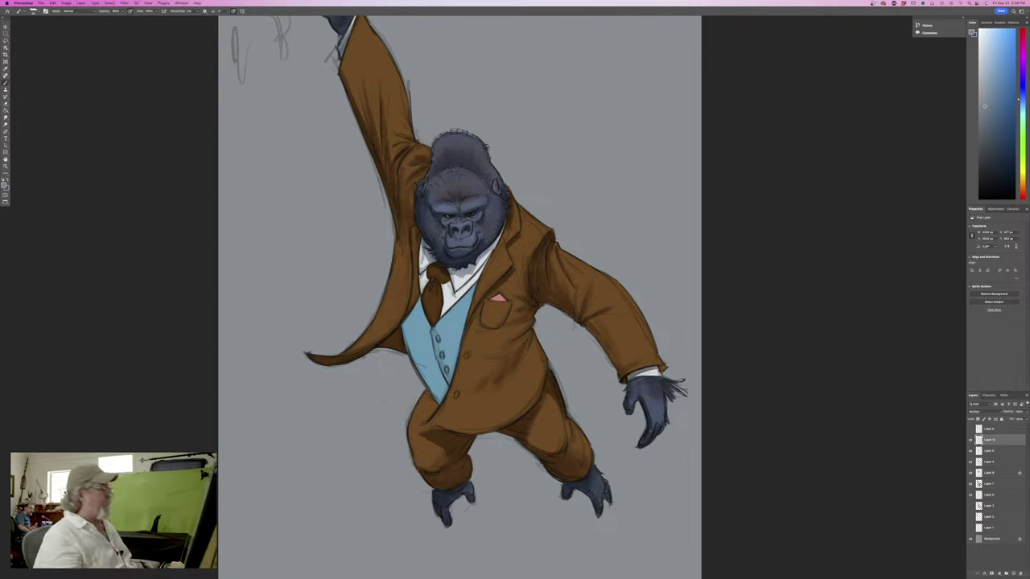
Add a new layer above the Multiply shading layer and set its blend mode to Overlay
key("super+equal")
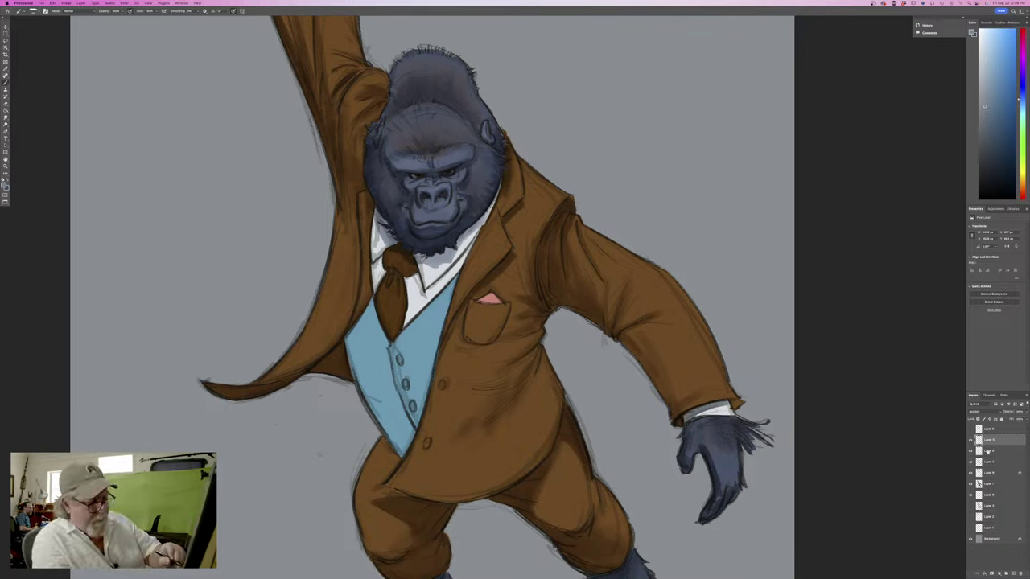
left_click(1012, 571)
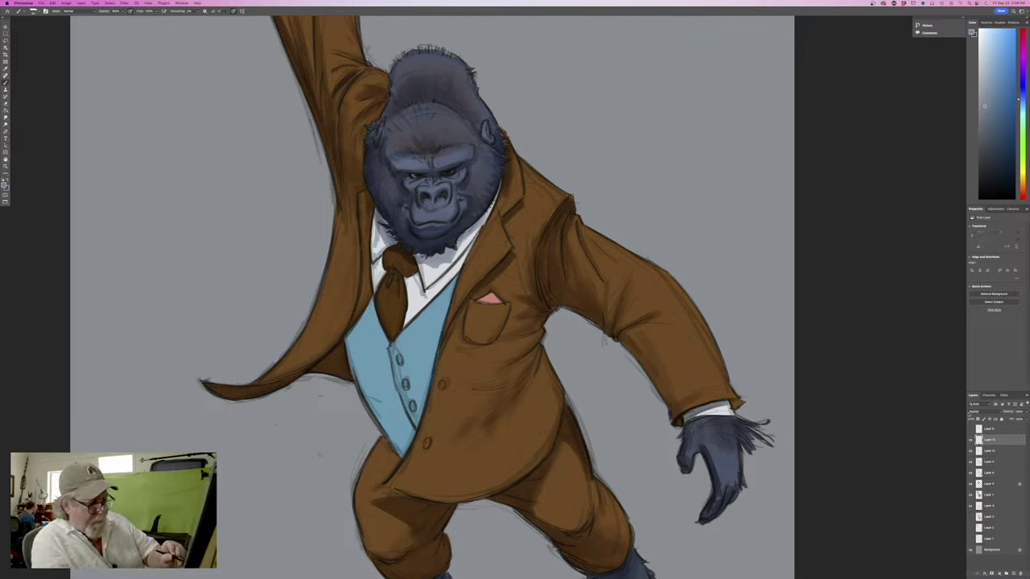
left_click(970, 412)
left_click(969, 483)
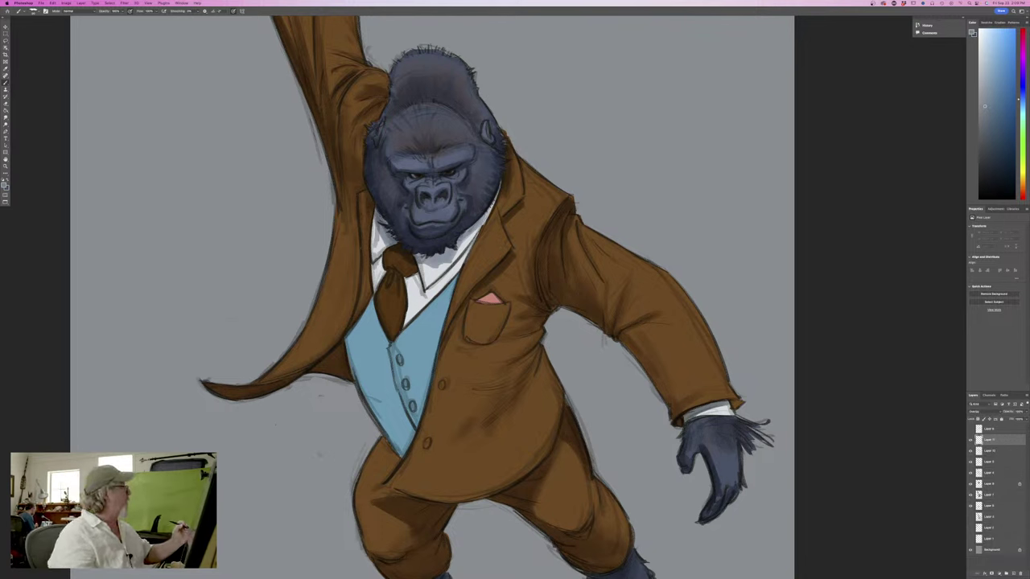
Change the paint colour to a light, moderately saturated blue for the highlights
left_click(5, 184)
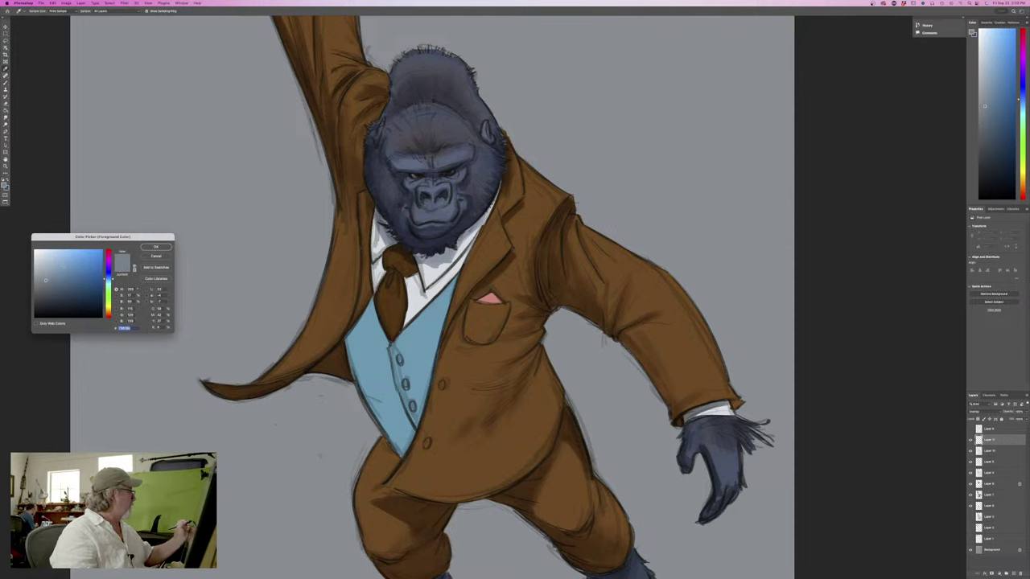
key("Return")
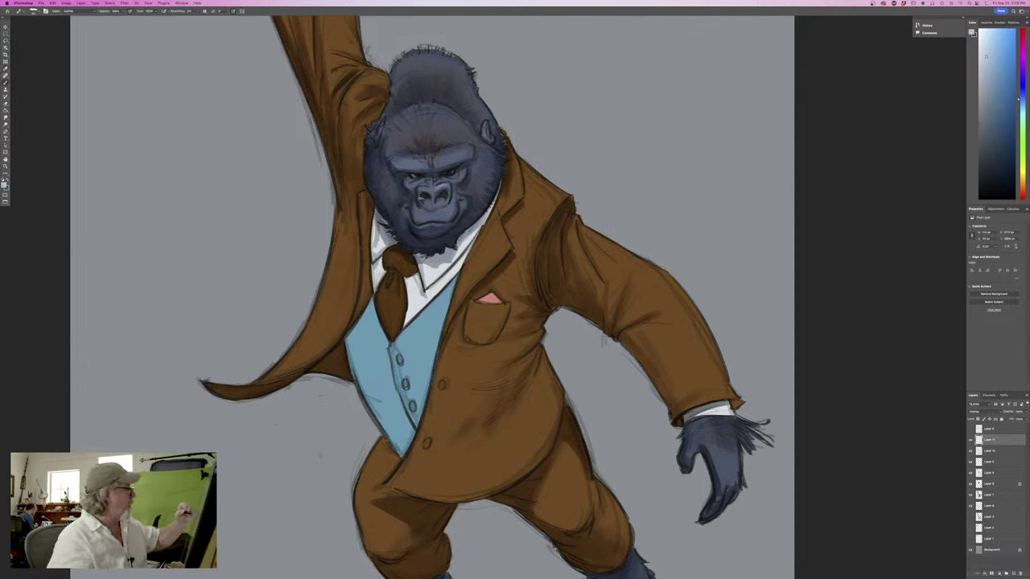
left_click(5, 185)
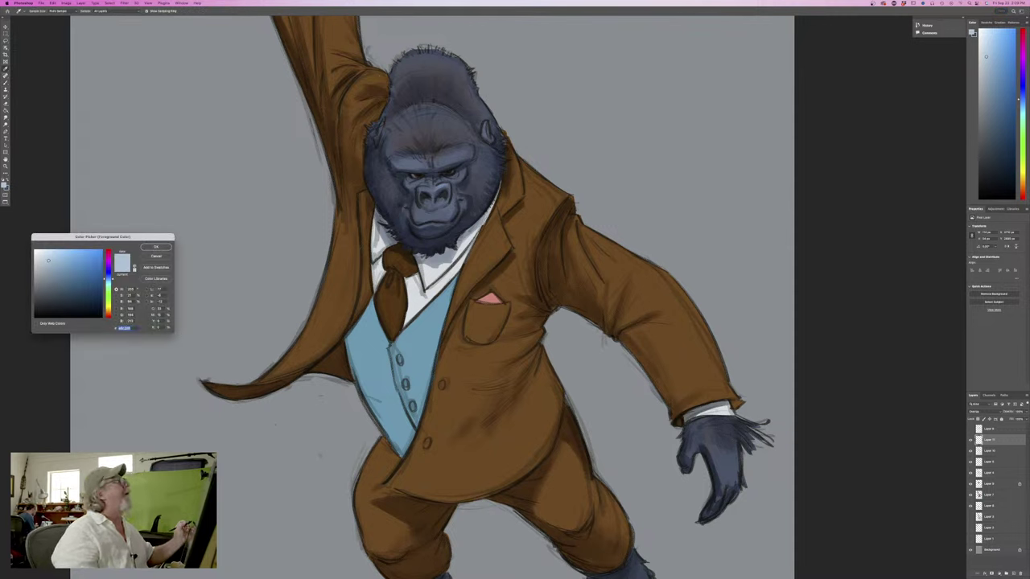
left_click_drag(109, 279, 109, 277)
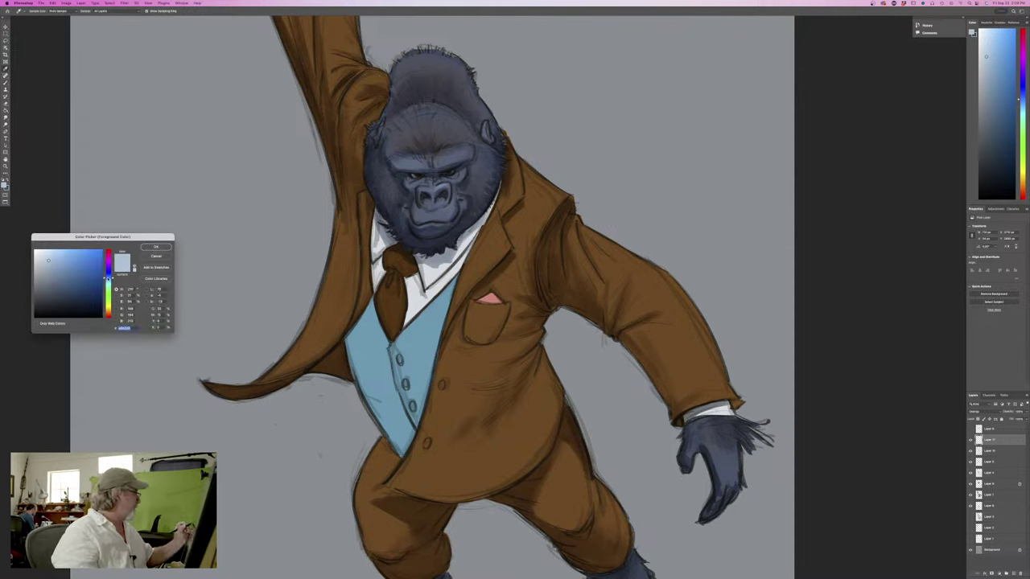
left_click_drag(48, 260, 56, 255)
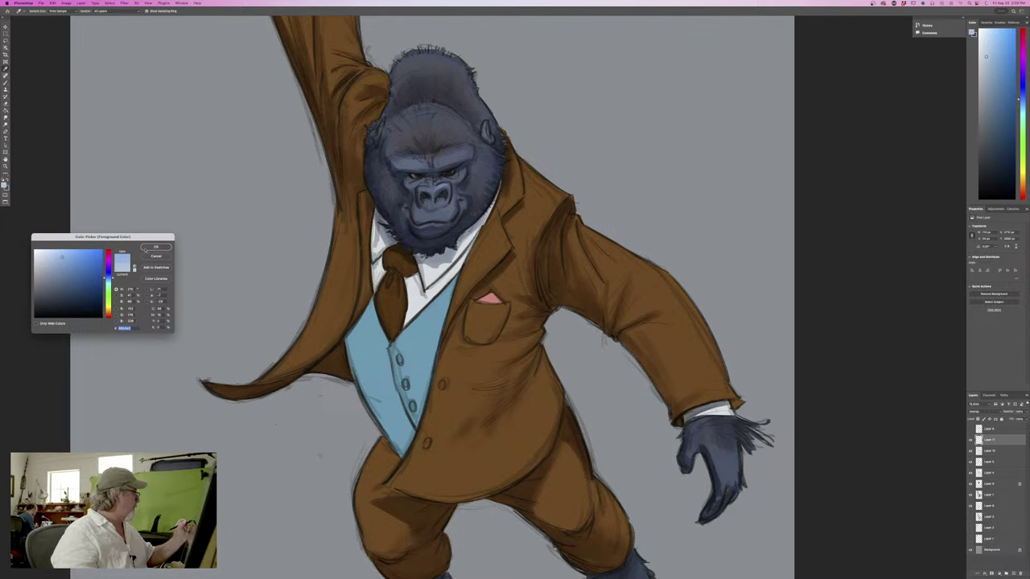
left_click(148, 247)
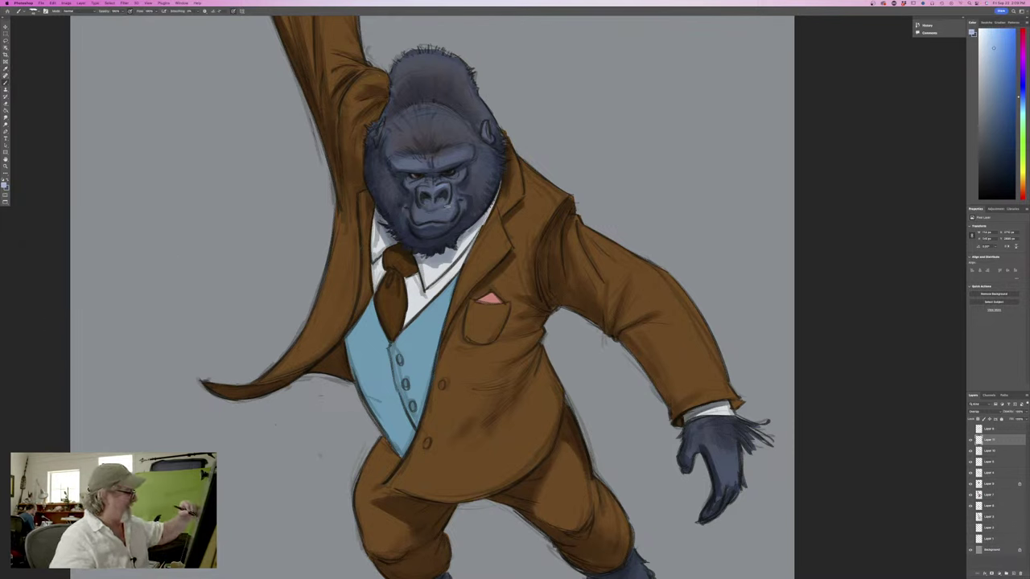
Paint light blue highlights on the gorilla's chin, lips, muzzle, cheeks, brow and head fur
left_click_drag(450, 210, 442, 206)
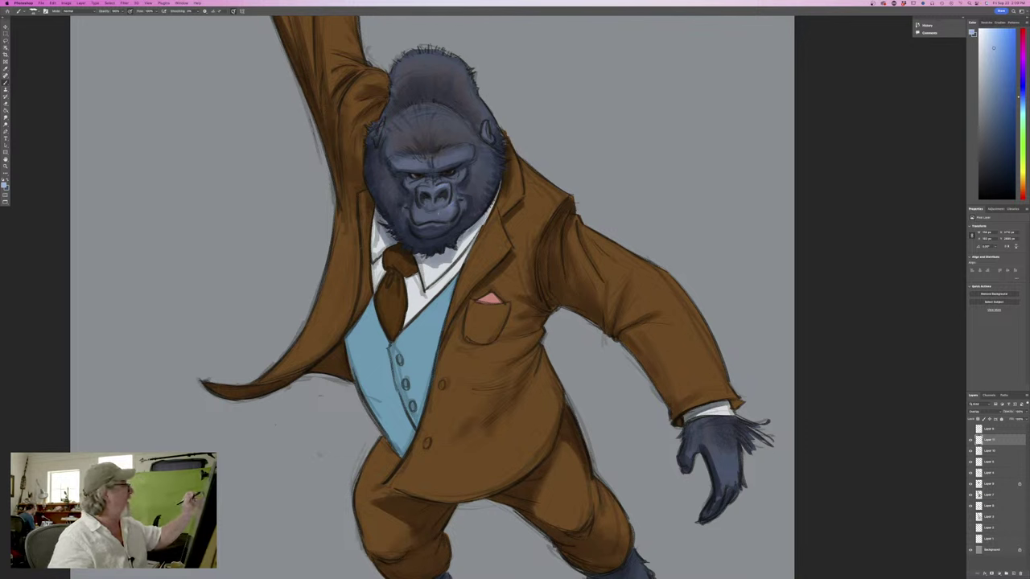
left_click_drag(441, 209, 437, 211)
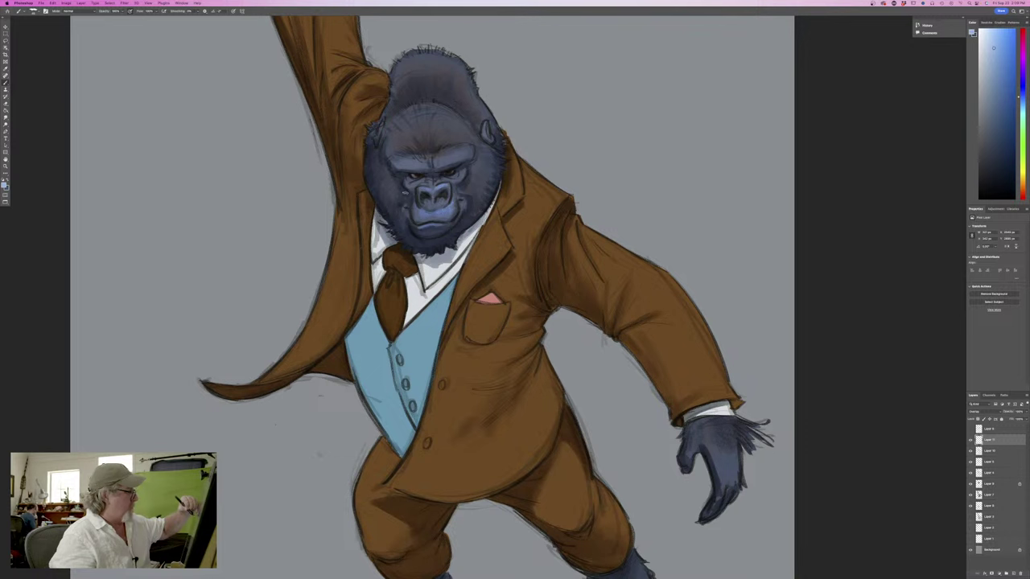
left_click(450, 175)
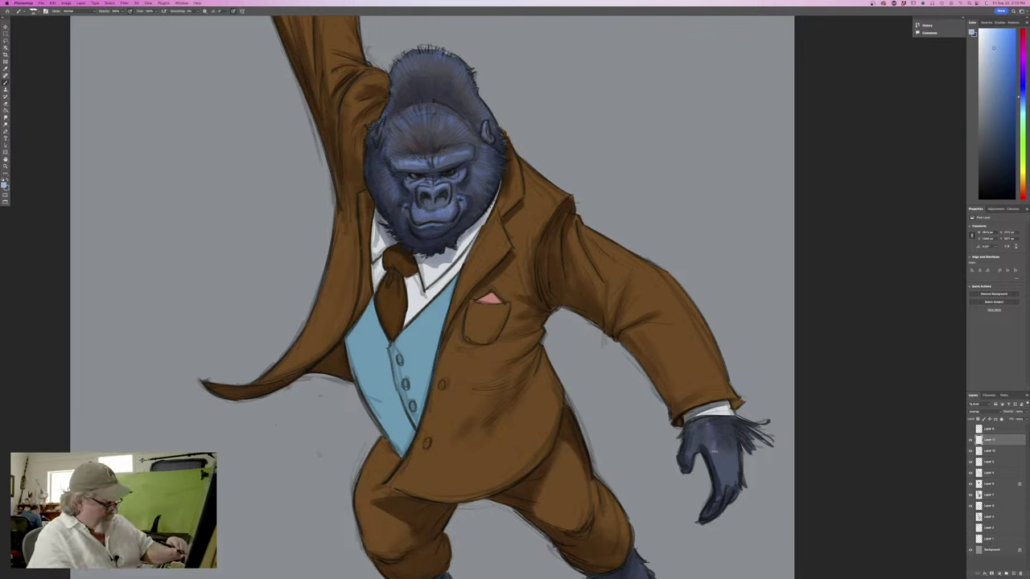
Paint light blue highlights on the lowered hand's back, fingers and thumb, and on the raised hand
left_click_drag(725, 457, 722, 476)
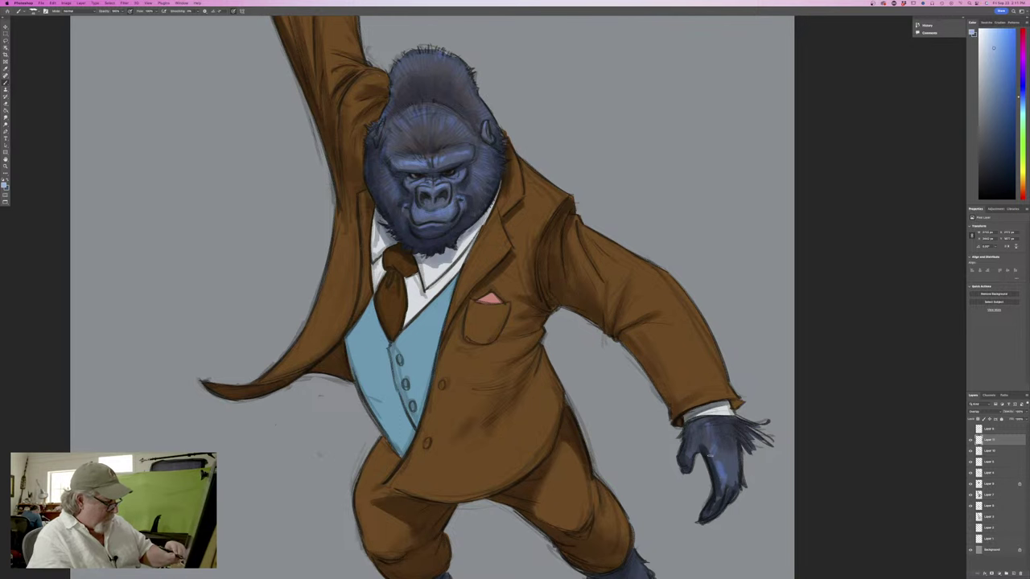
mouse_move(690, 445)
left_mouse_down()
mouse_move(687, 454)
mouse_move(693, 441)
left_mouse_up()
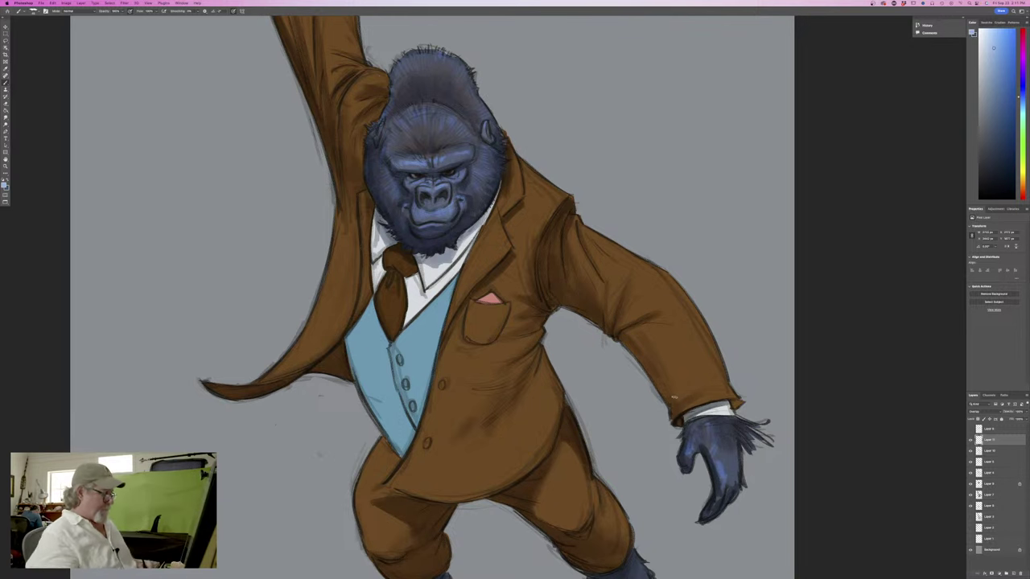
left_click_drag(258, 443, 244, 413)
left_click_drag(180, 152, 232, 394)
left_click_drag(229, 307, 251, 414)
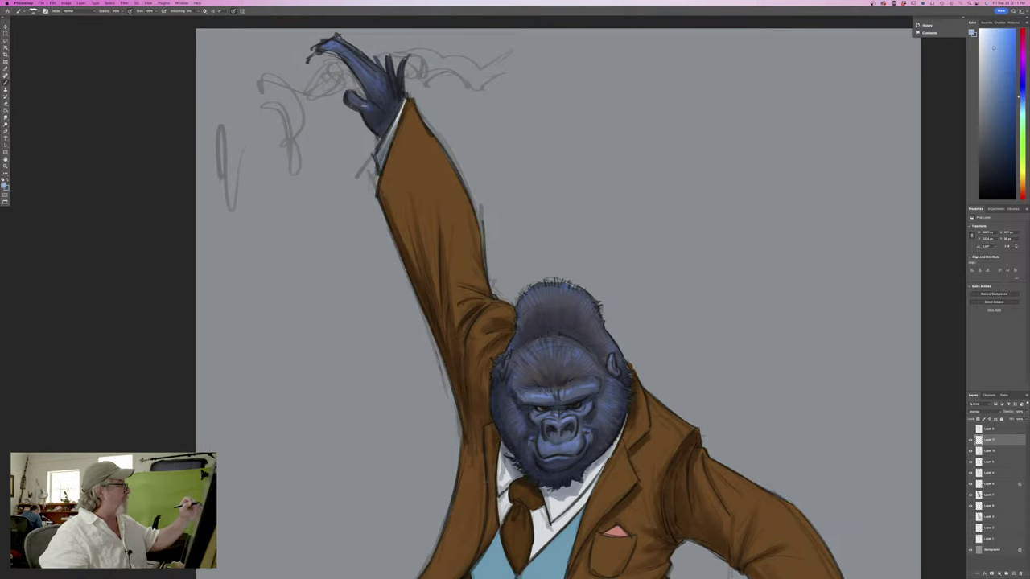
Change the paint colour to a light orange-tan for the suit highlights and begin highlighting the jacket's shoulder and lapel
key("super+minus")
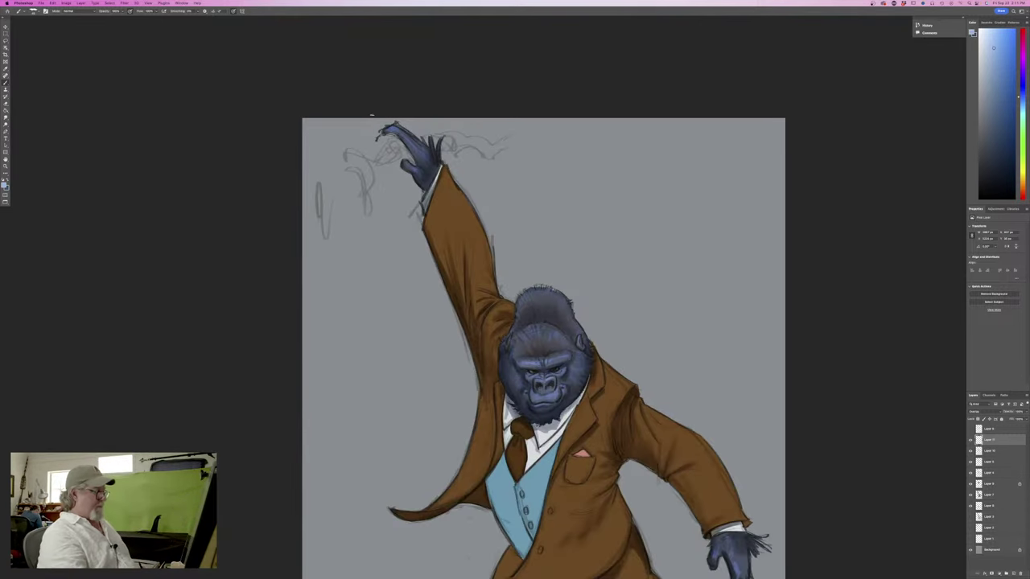
left_click_drag(229, 321, 220, 298)
scroll(220, 299, "down", 5)
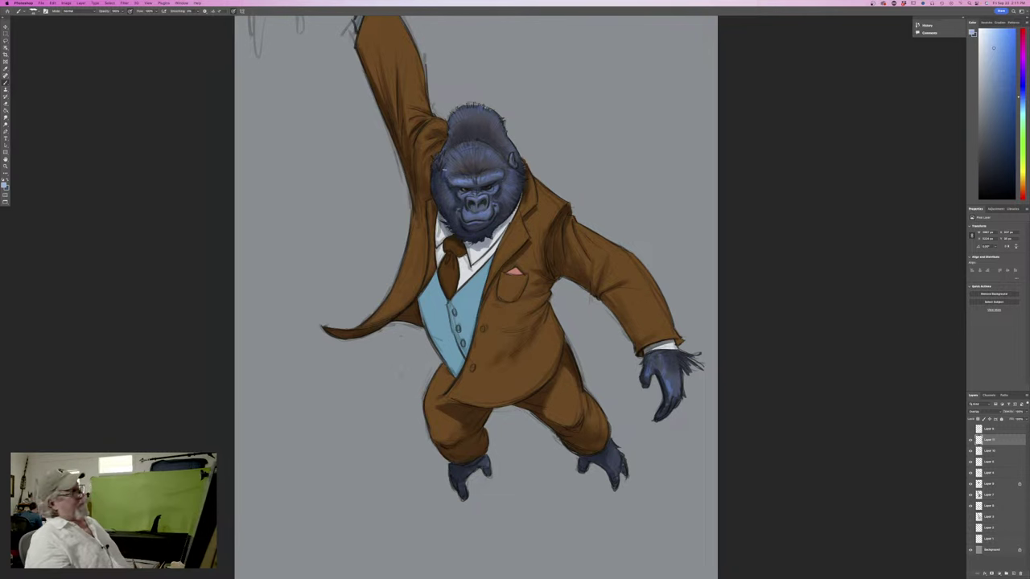
key("super+plus")
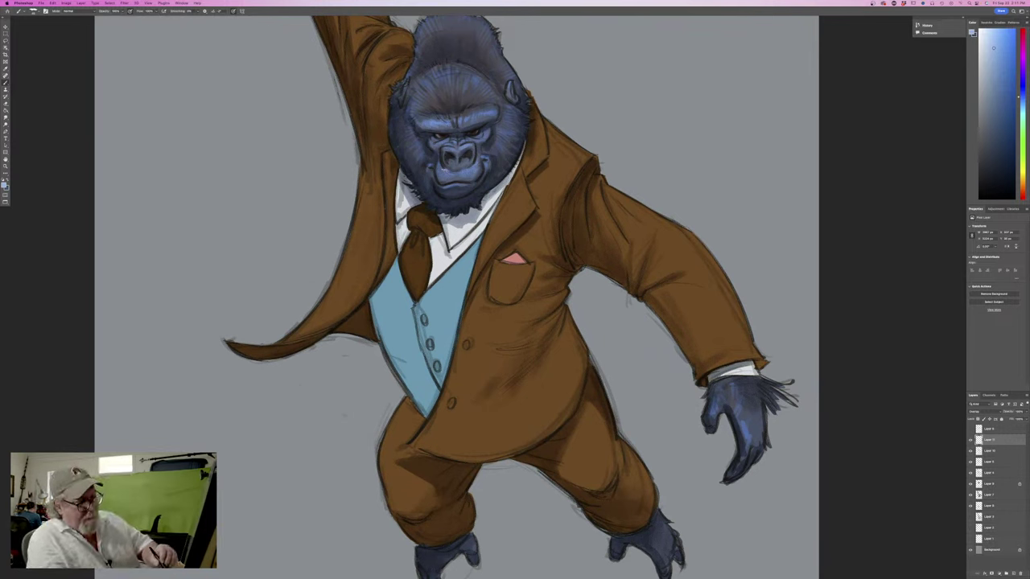
left_click(5, 184)
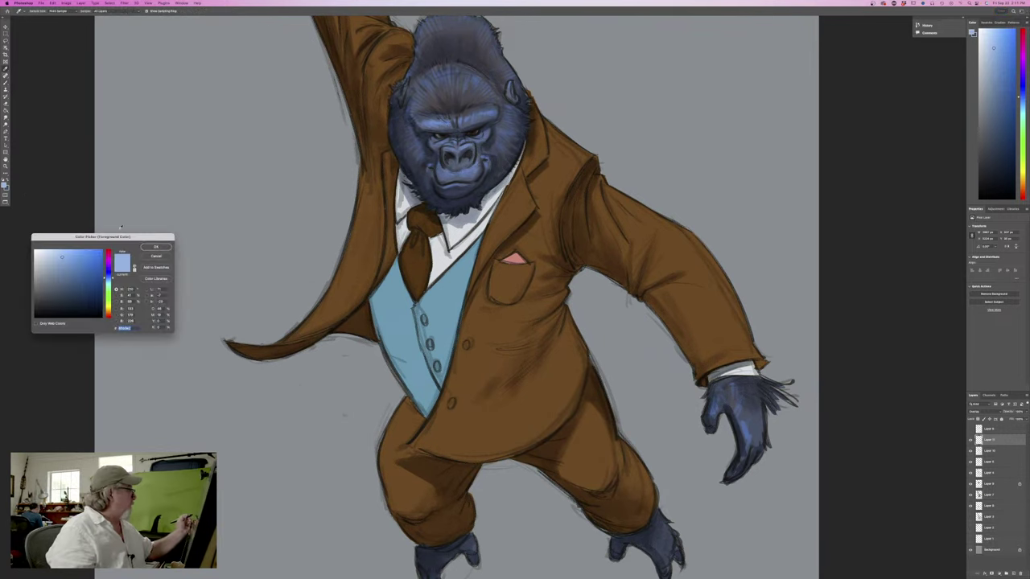
left_click(329, 299)
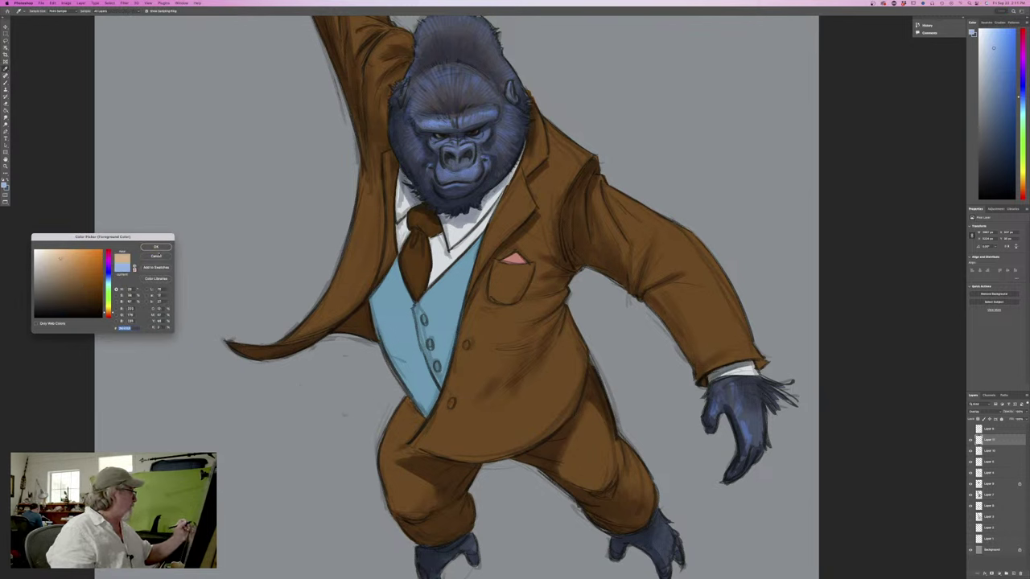
key("Return")
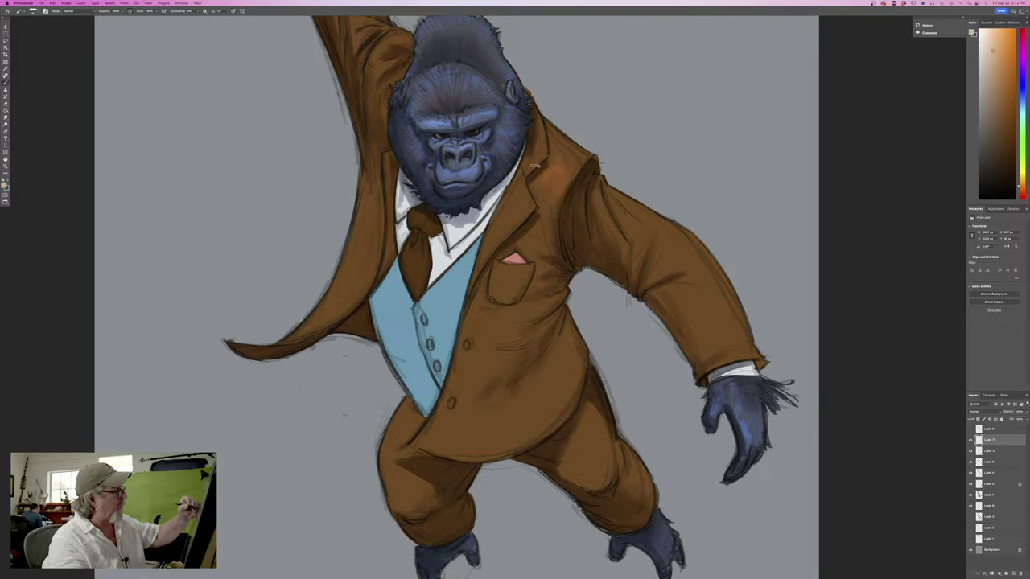
Switch to a paler tan and paint highlights on the jacket front, lapels, pocket, both sleeves and the trousers
left_click(4, 184)
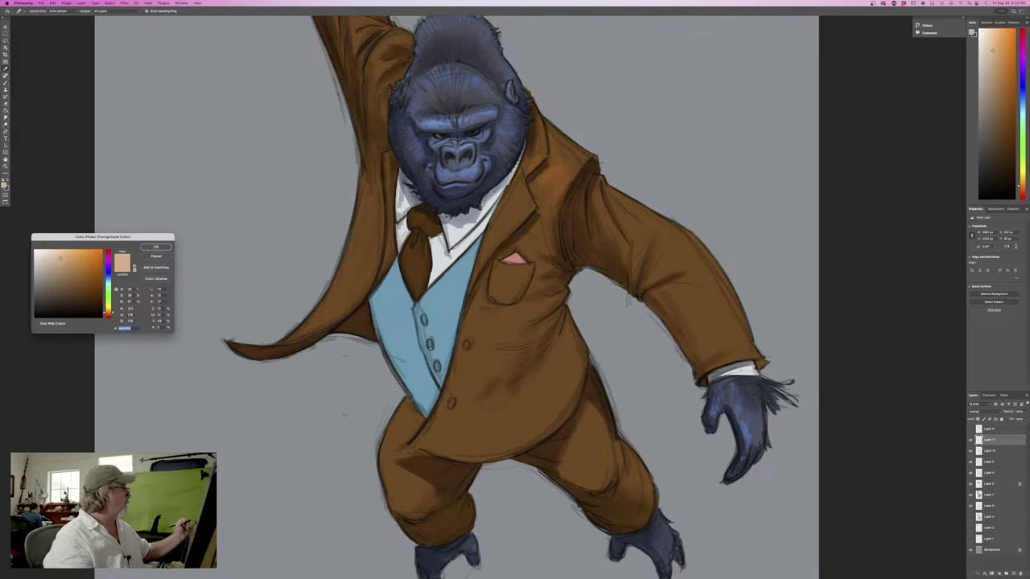
key("Return")
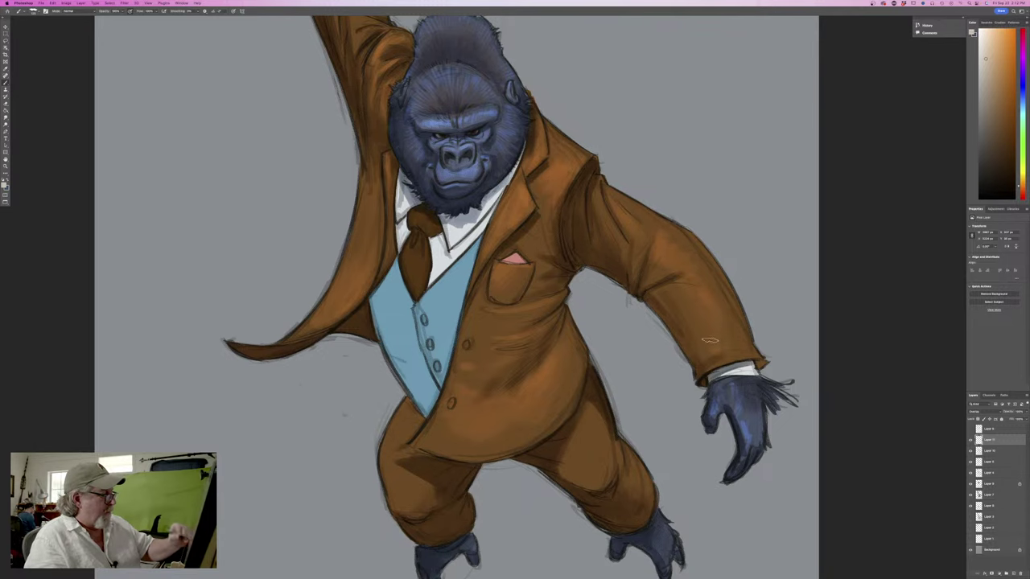
key("super+0")
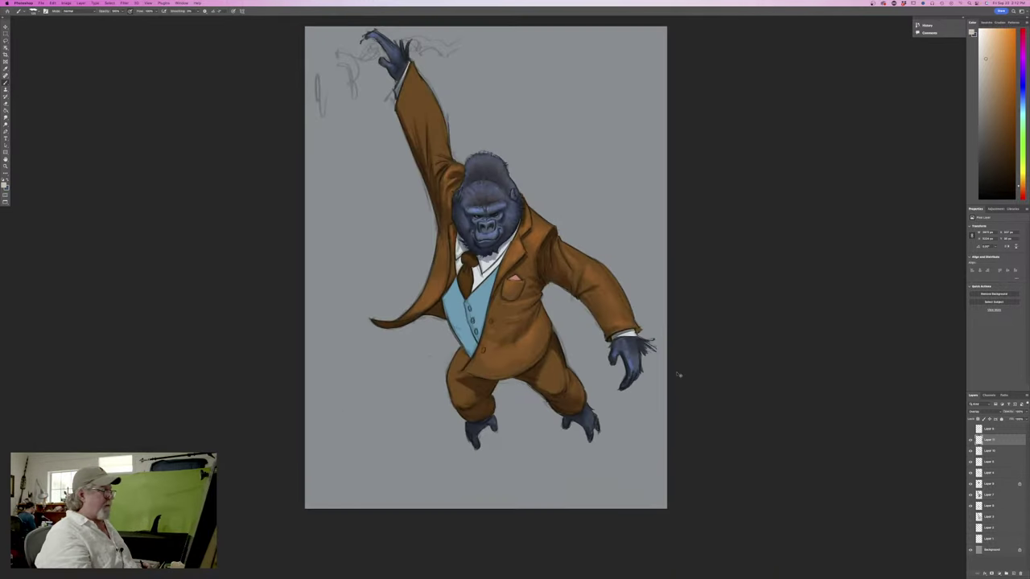
key("super+equal")
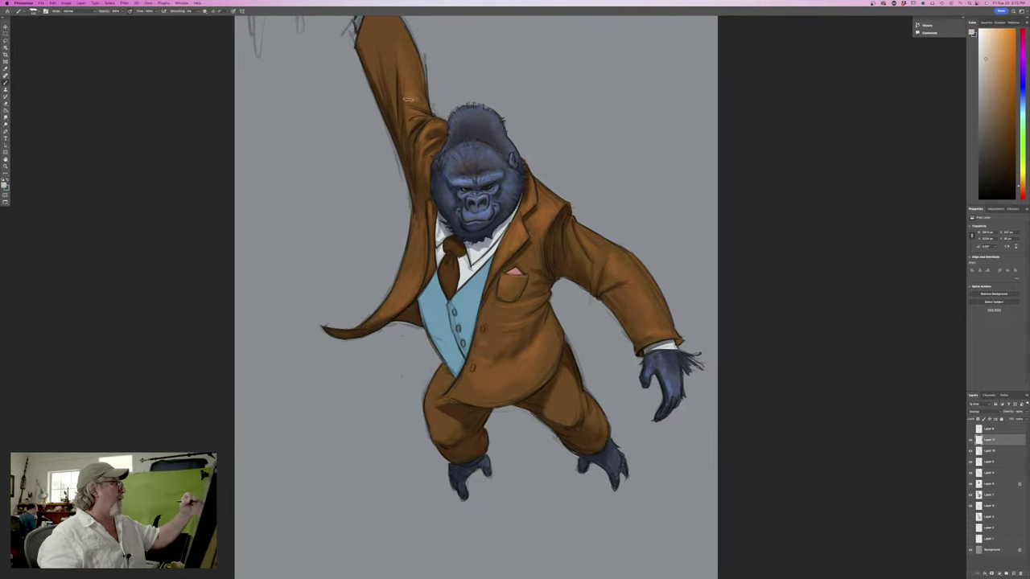
left_click_drag(165, 200, 185, 312)
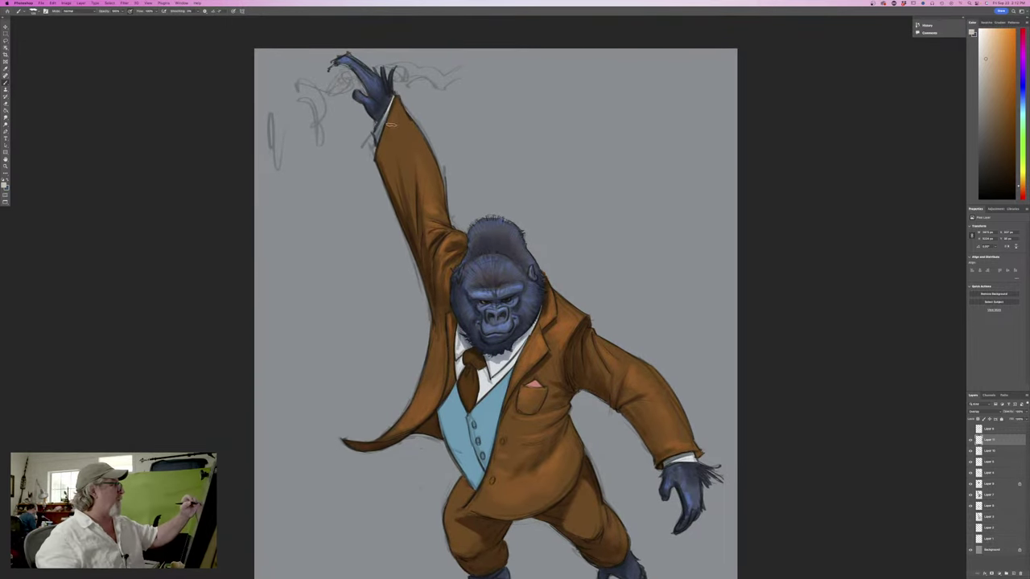
mouse_move(392, 118)
left_mouse_down()
mouse_move(393, 163)
mouse_move(413, 148)
left_mouse_up()
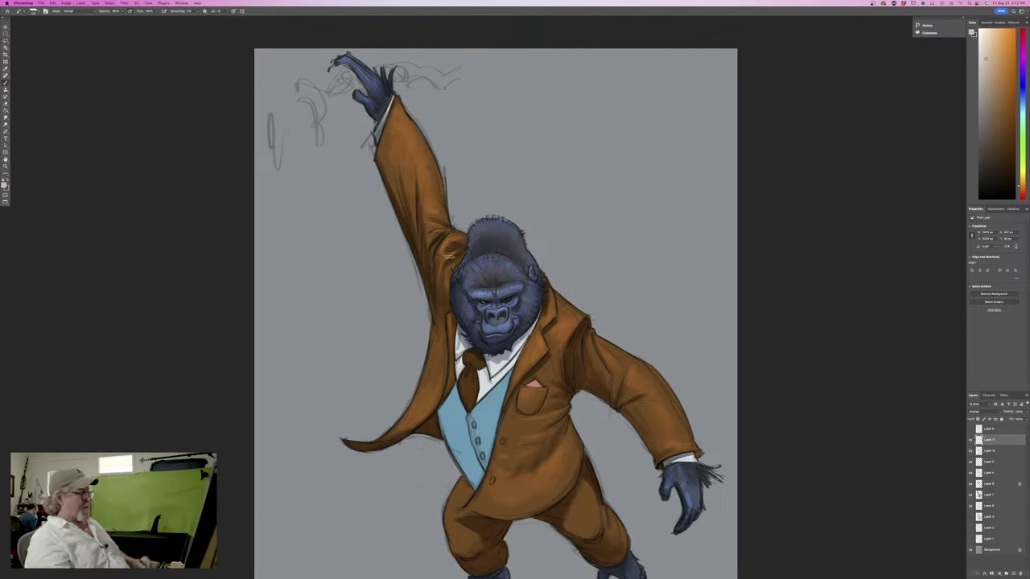
left_click_drag(218, 338, 207, 186)
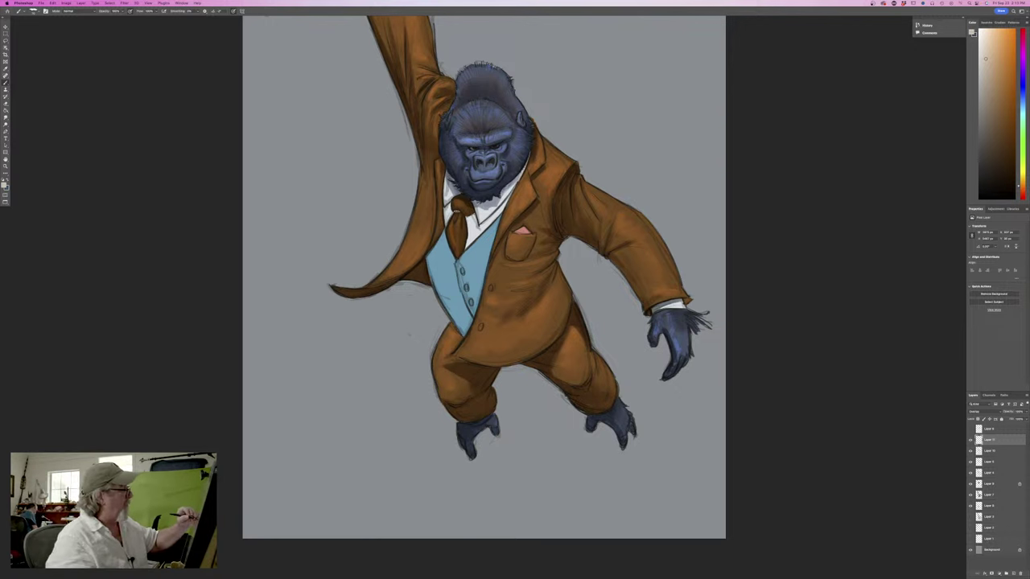
Examine the highlighted gorilla as a whole figure and close up around the face, vest and jacket
key("super+minus")
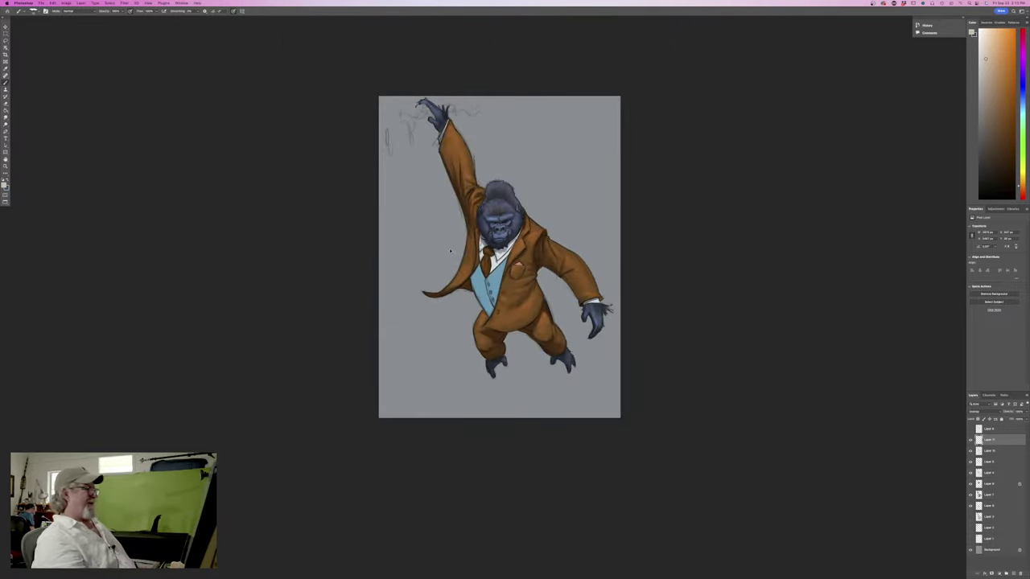
key("super+plus")
key("super+plus")
key("super+plus")
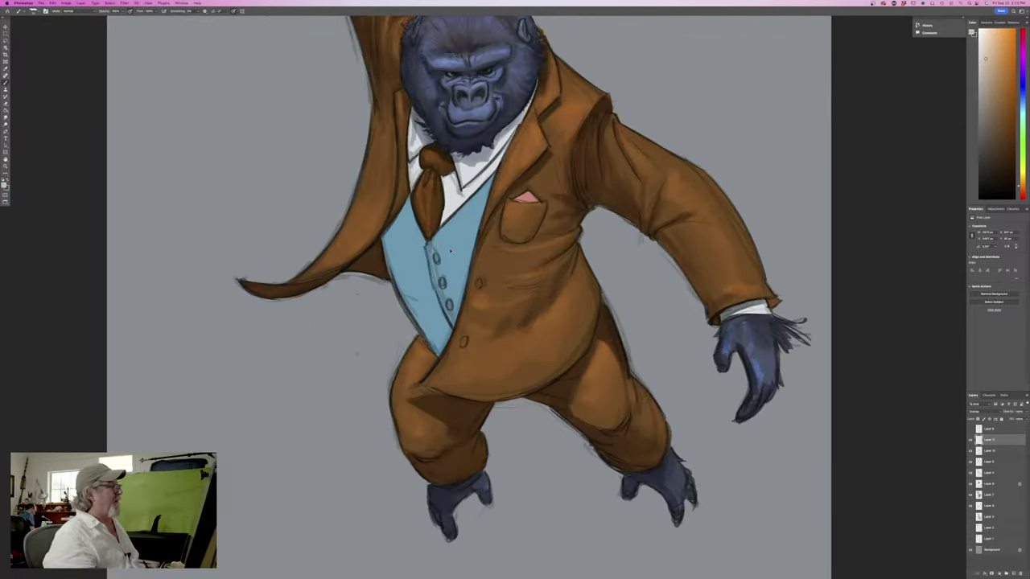
key("super+plus")
left_click_drag(249, 310, 255, 456)
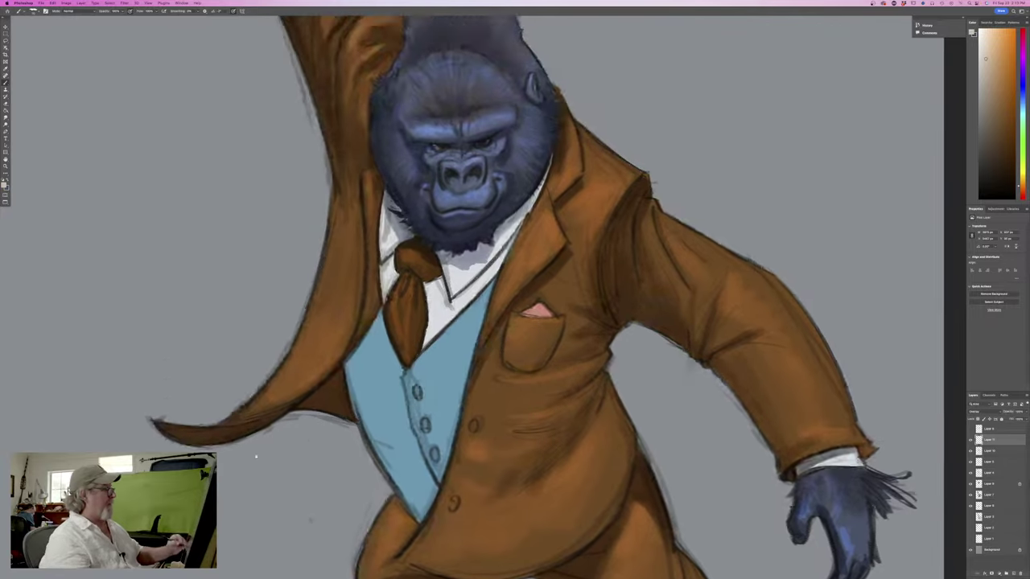
scroll(219, 348, "up", 2)
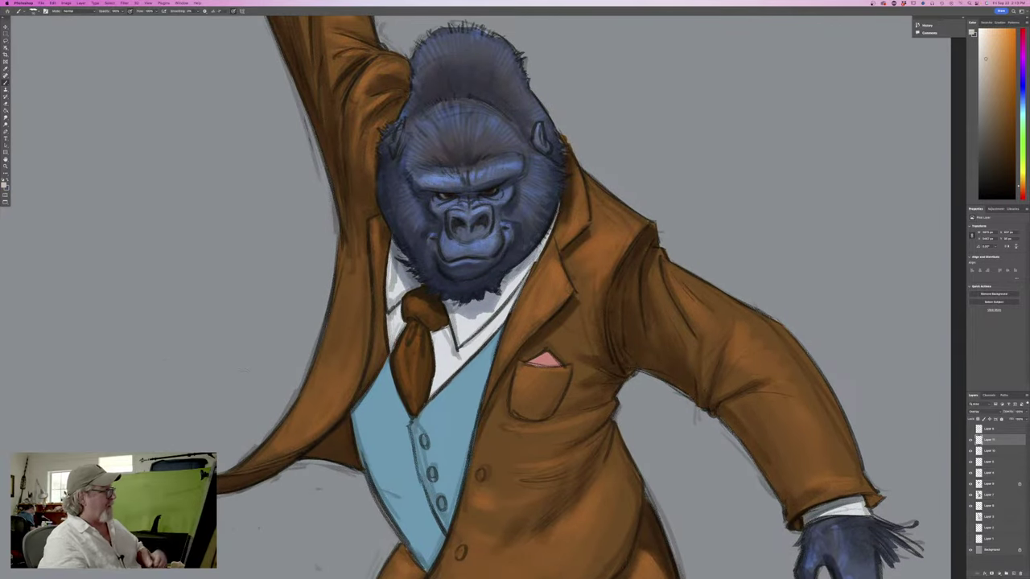
key("super+0")
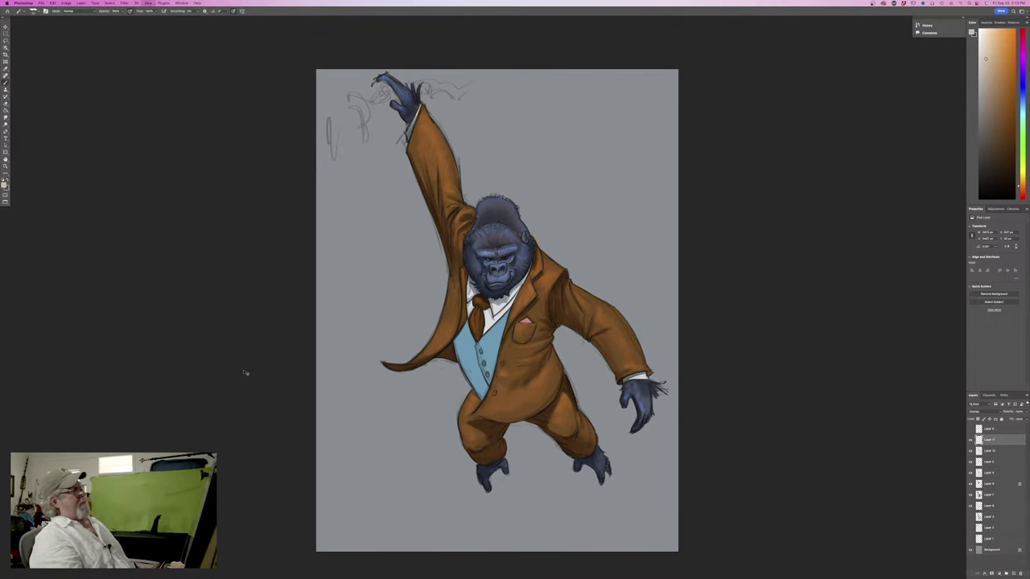
key("super+plus")
key("super+plus")
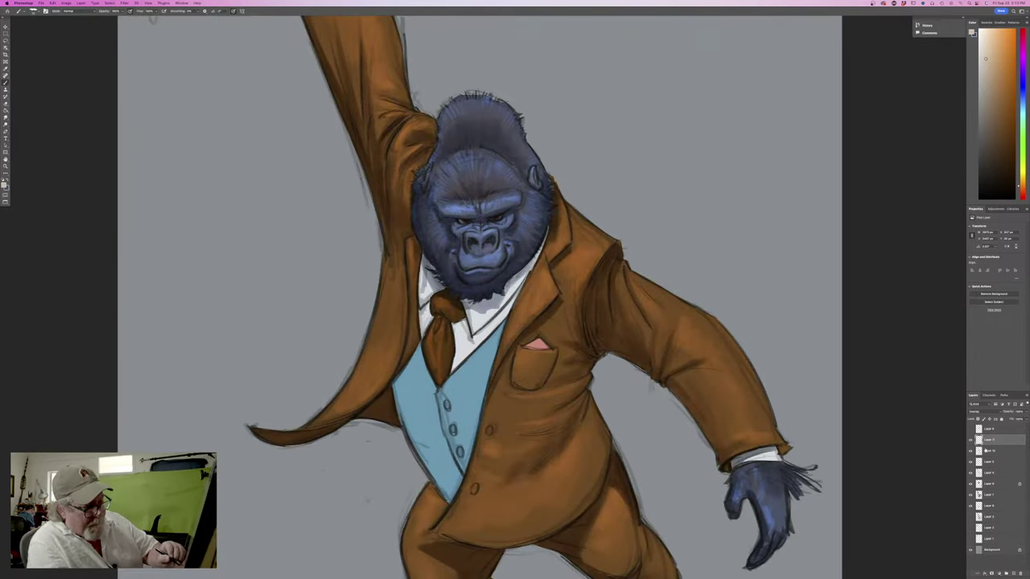
Add a new layer above the Overlay highlights and set the paint colour to a light mint green
left_click(1013, 574)
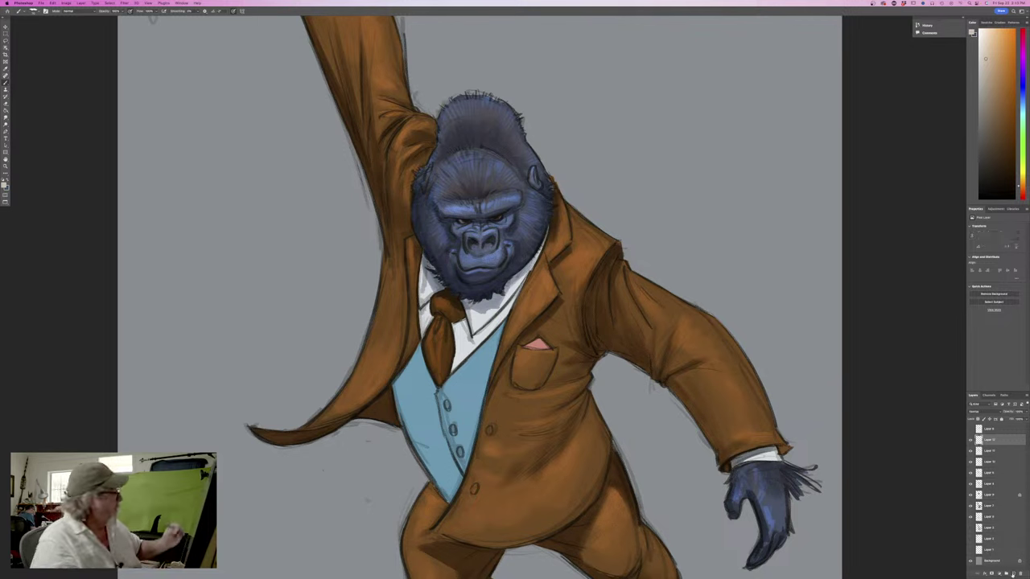
left_click(5, 185)
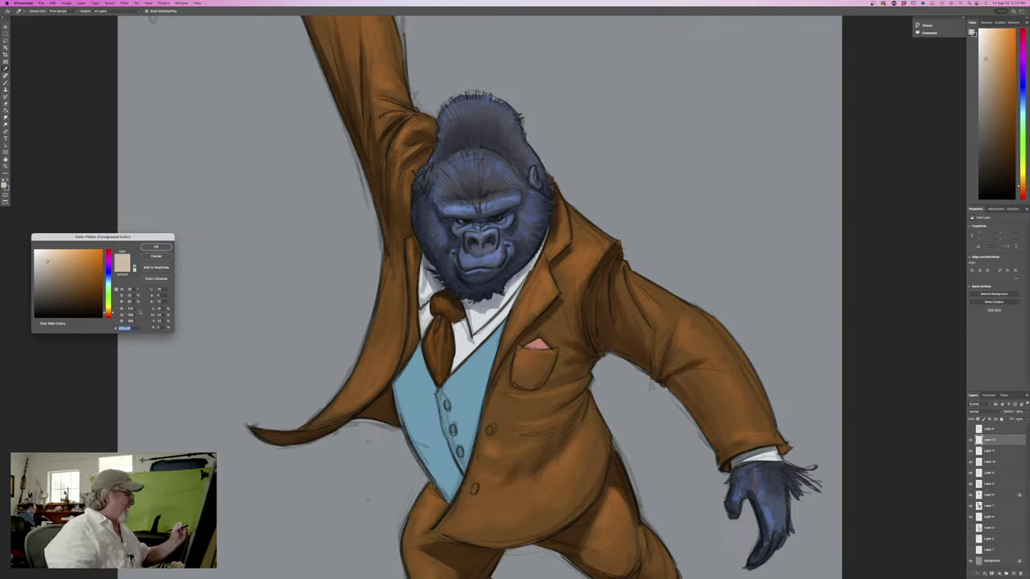
left_click_drag(108, 283, 108, 293)
left_click(65, 257)
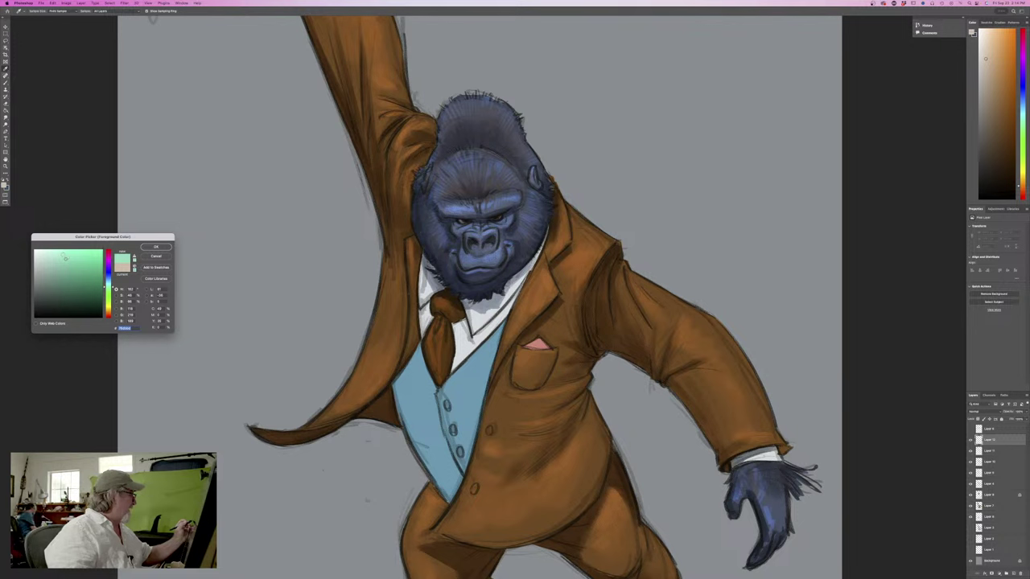
left_click_drag(65, 258, 62, 253)
left_click(154, 247)
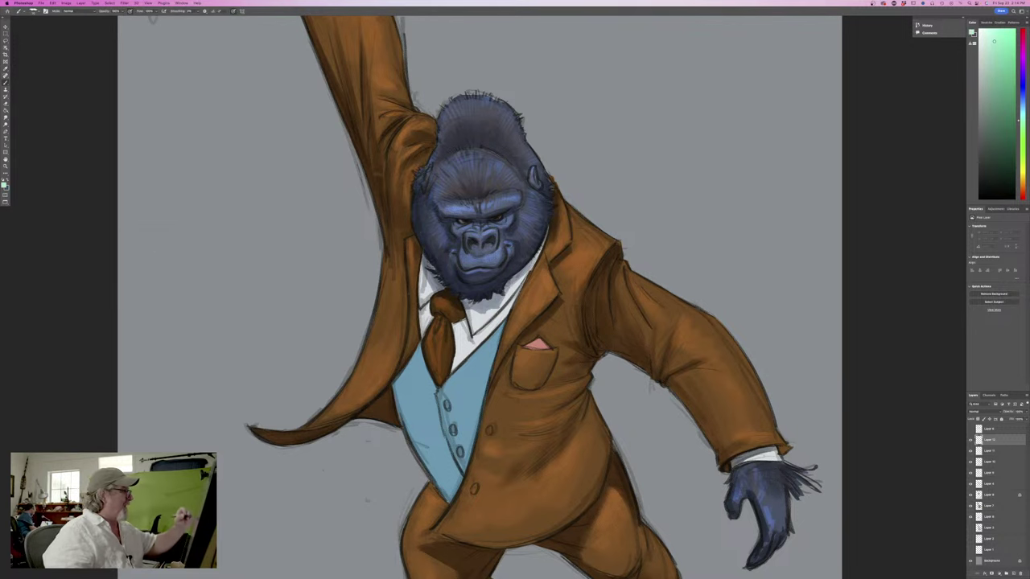
Paint mint green rim light along the underside of the raised sleeve, the jacket's outer edge and its inner opening edge
left_click_drag(385, 173, 386, 216)
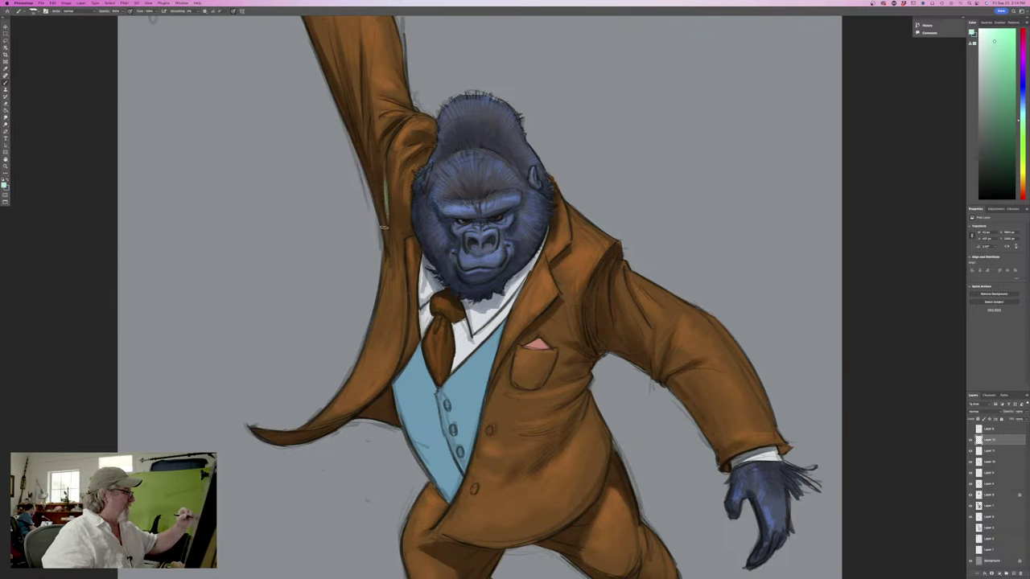
mouse_move(365, 169)
left_mouse_down()
mouse_move(385, 249)
mouse_move(379, 213)
mouse_move(384, 227)
mouse_move(383, 275)
mouse_move(388, 226)
mouse_move(388, 268)
left_mouse_up()
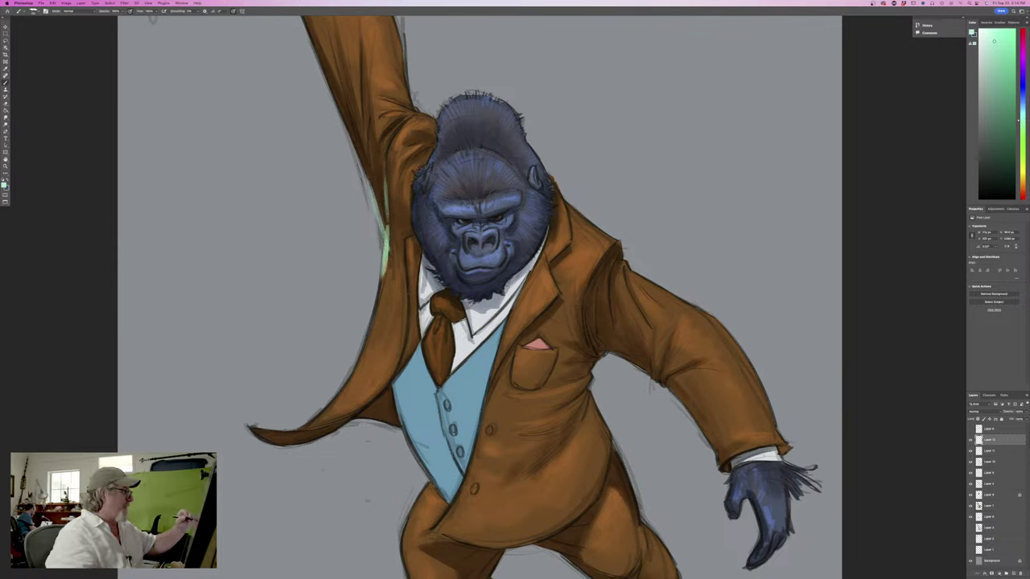
mouse_move(380, 211)
left_mouse_down()
mouse_move(384, 253)
mouse_move(406, 247)
mouse_move(408, 330)
mouse_move(391, 378)
left_mouse_up()
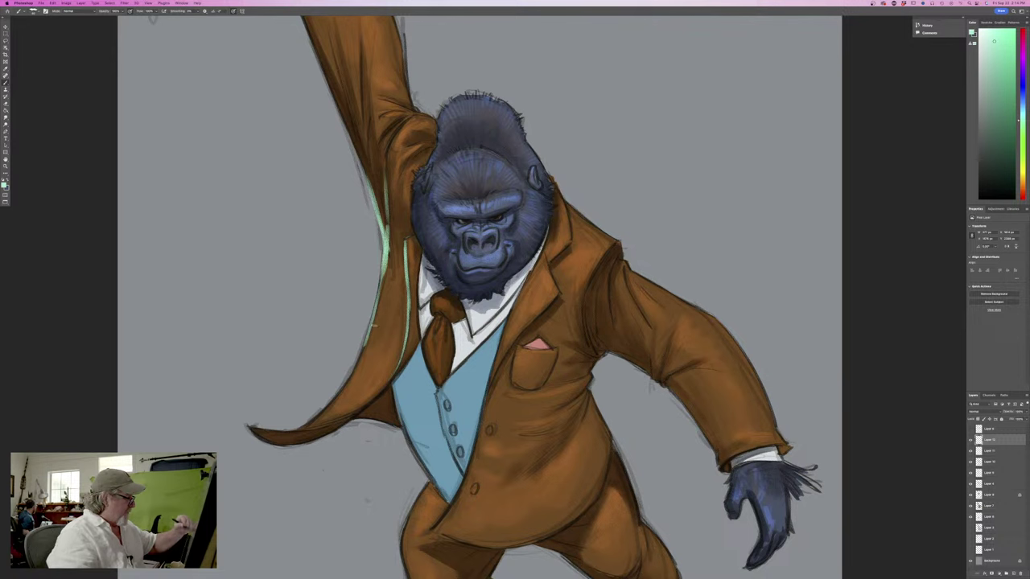
left_click_drag(388, 285, 368, 337)
mouse_move(385, 270)
left_mouse_down()
mouse_move(362, 355)
mouse_move(340, 392)
left_mouse_up()
left_click_drag(367, 346, 308, 425)
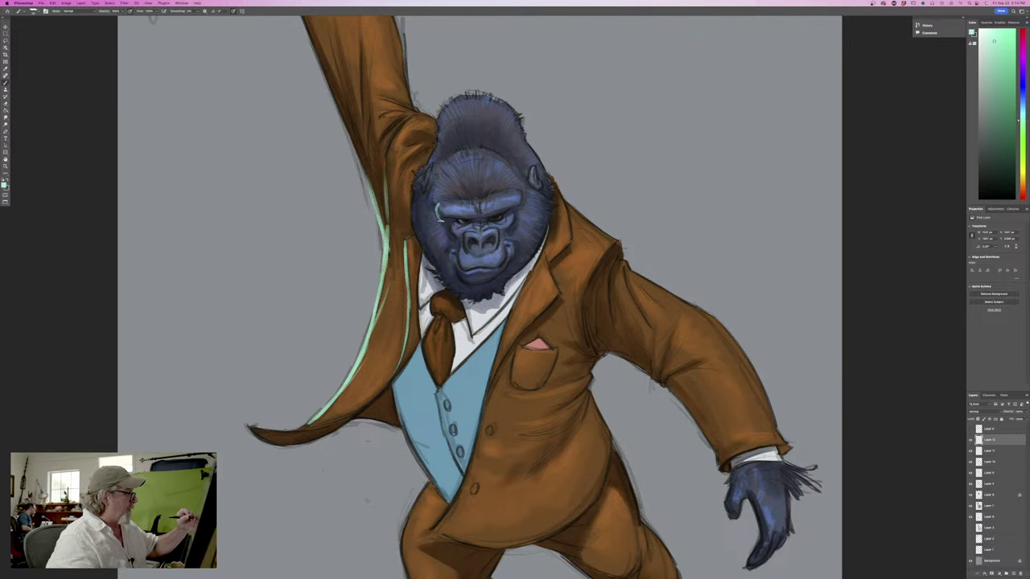
Paint mint green rim light on the brow end, cheek, nose and muzzle edges, and the jaw fur beside the collar
left_click_drag(449, 227, 463, 267)
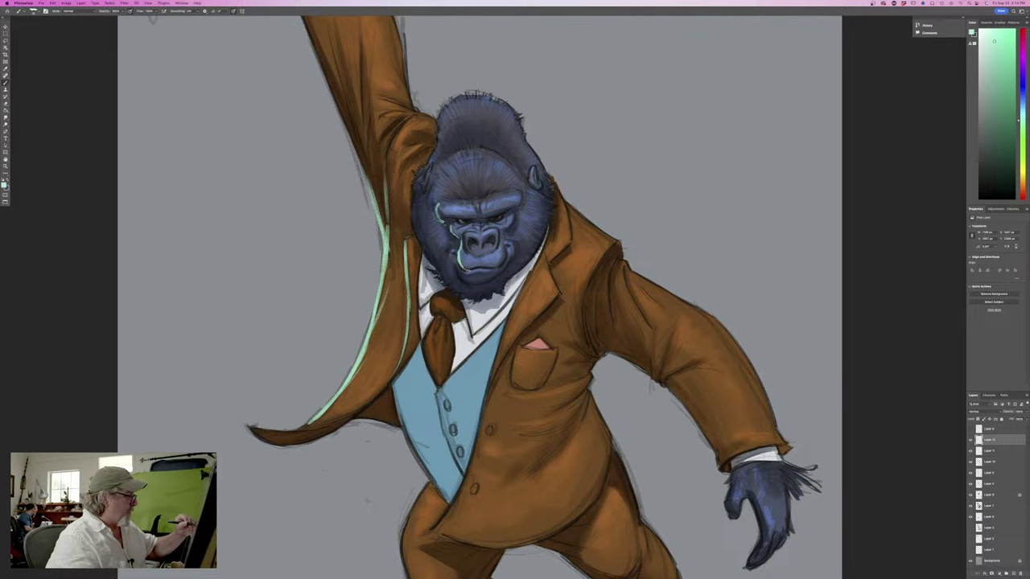
left_click_drag(453, 250, 465, 281)
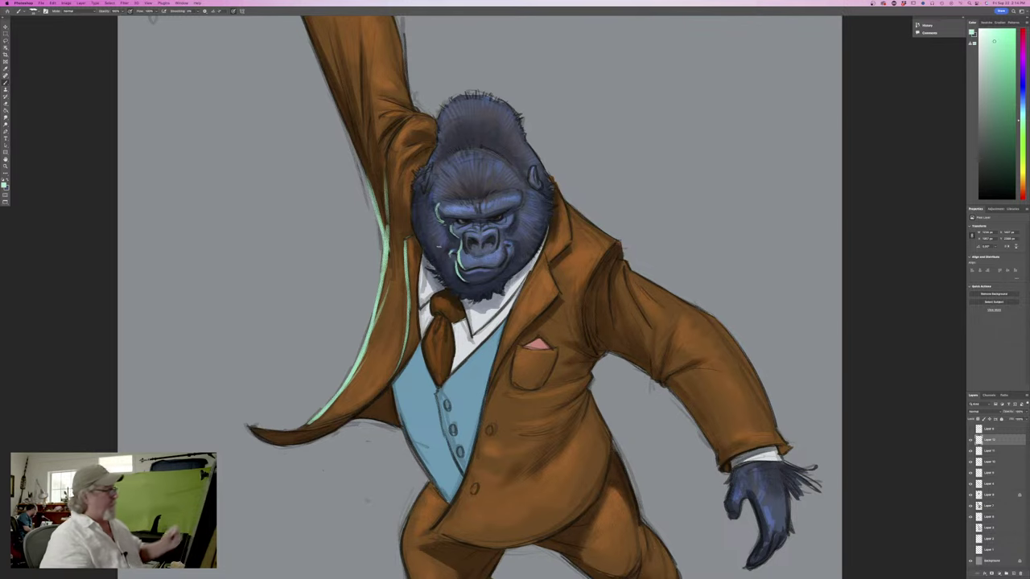
key("super+=")
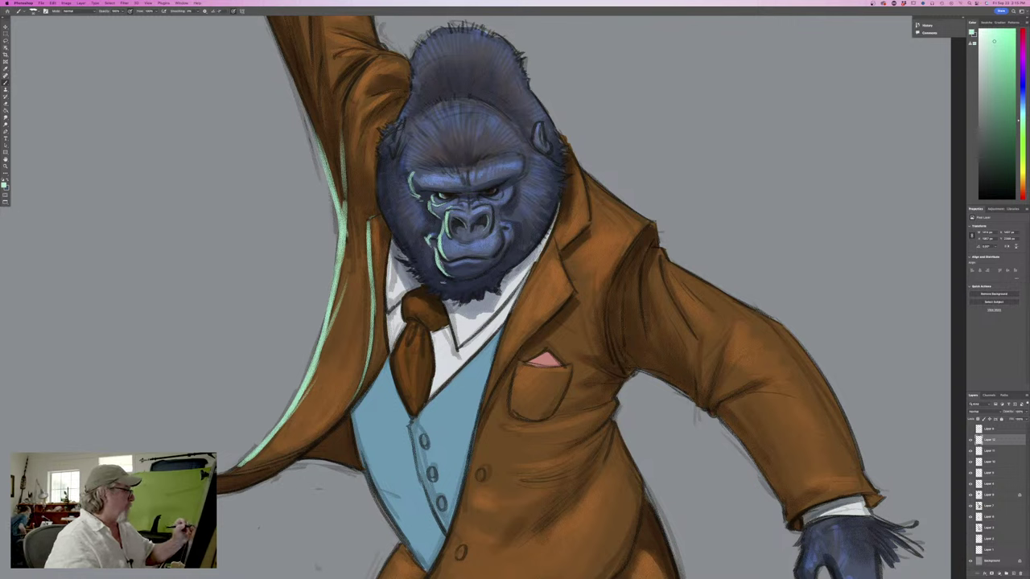
left_click_drag(399, 251, 439, 286)
mouse_move(407, 255)
left_mouse_down()
mouse_move(417, 260)
mouse_move(401, 251)
left_mouse_up()
left_click_drag(409, 254, 389, 231)
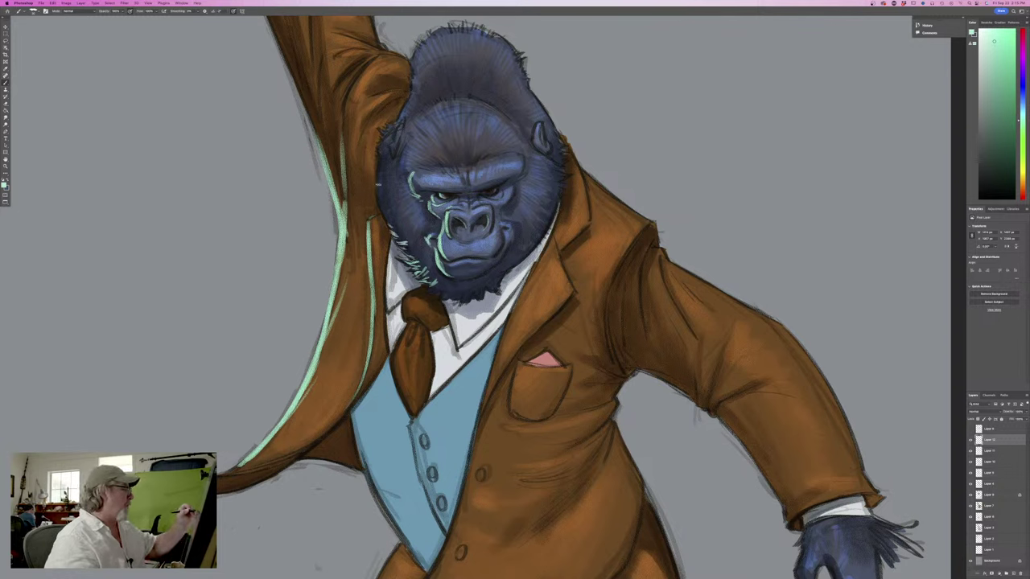
Paint mint green rim light along the side of the face, the shadowed ear and the fur at the temple and crown
mouse_move(380, 159)
left_mouse_down()
mouse_move(380, 204)
mouse_move(396, 233)
left_mouse_up()
left_click_drag(382, 199, 403, 243)
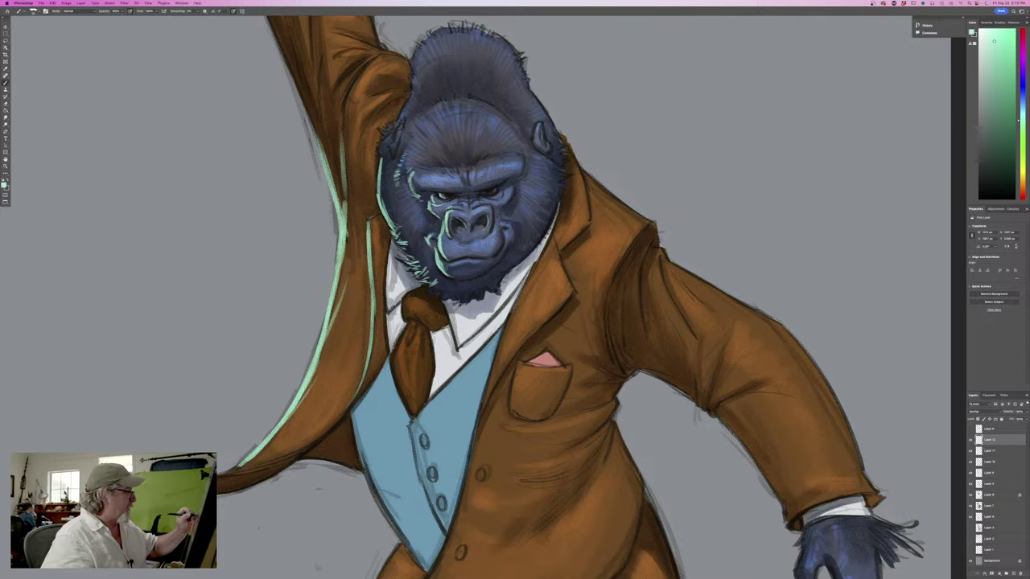
left_click_drag(401, 123, 387, 176)
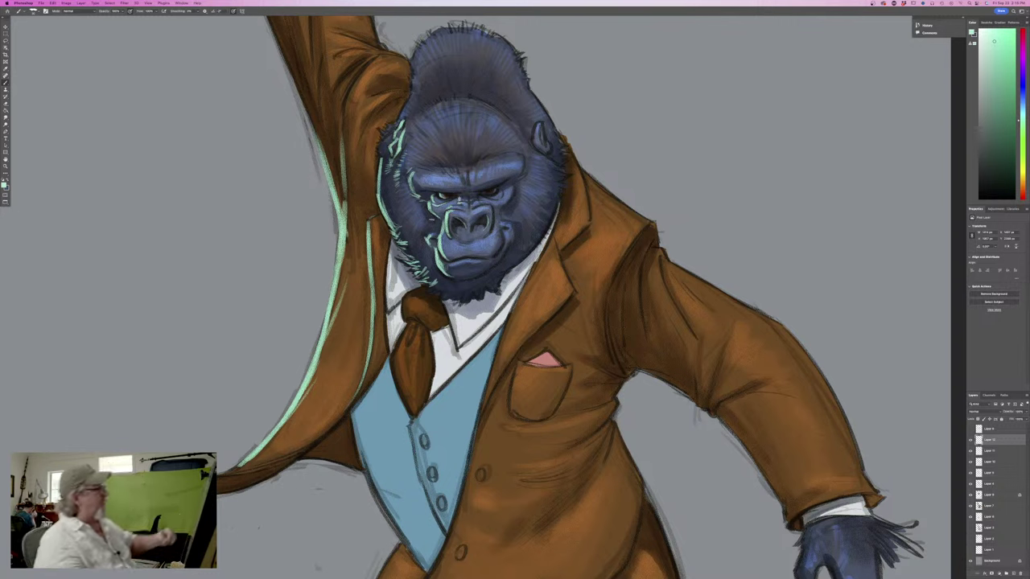
mouse_move(415, 128)
left_mouse_down()
mouse_move(405, 108)
mouse_move(381, 130)
mouse_move(378, 158)
left_mouse_up()
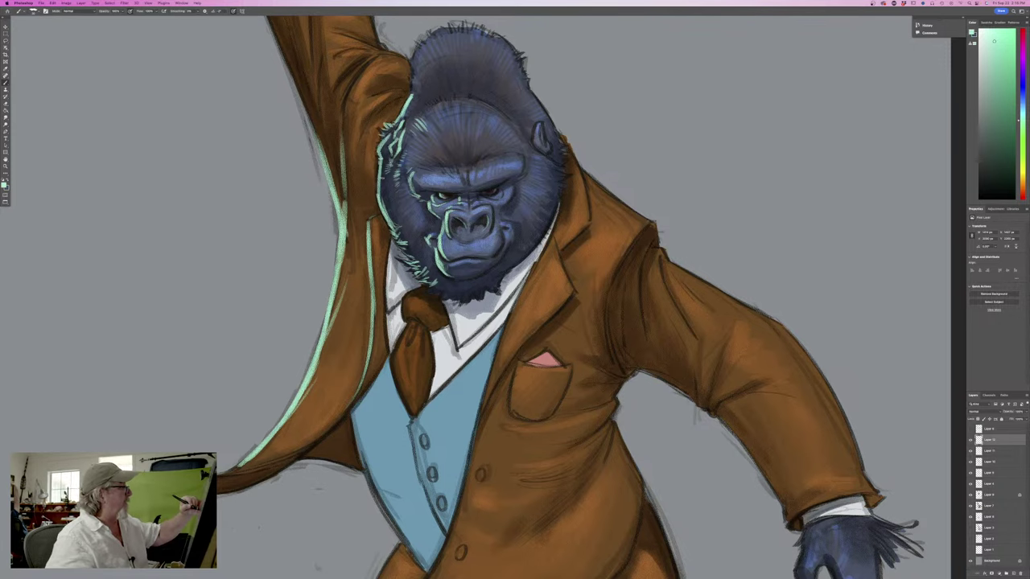
left_click_drag(214, 306, 262, 413)
scroll(484, 396, "down", 2)
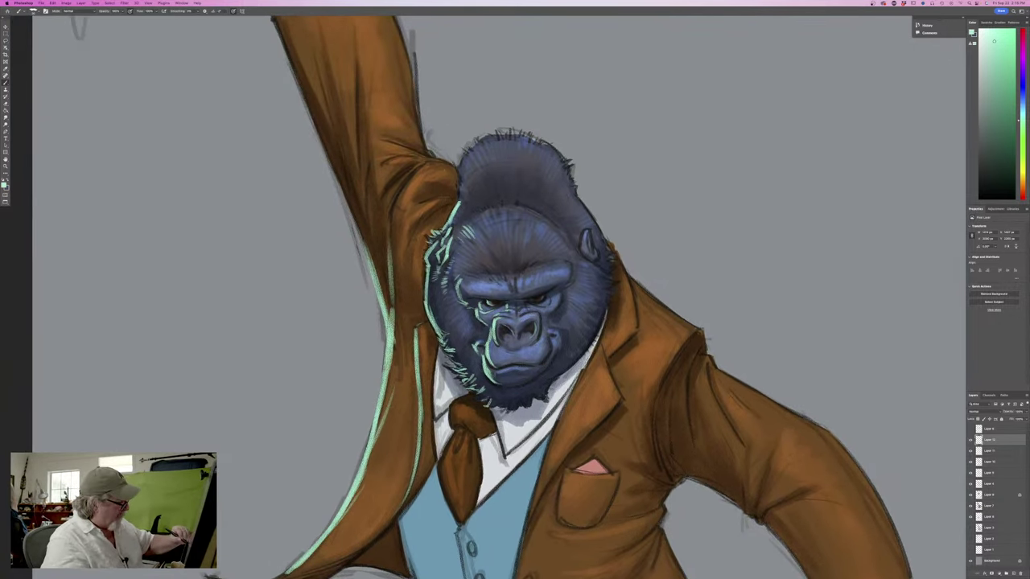
Paint mint green rim light up the side of the crown to its top and along the forehead's fur line
scroll(487, 402, "up", 2)
scroll(509, 405, "down", 2)
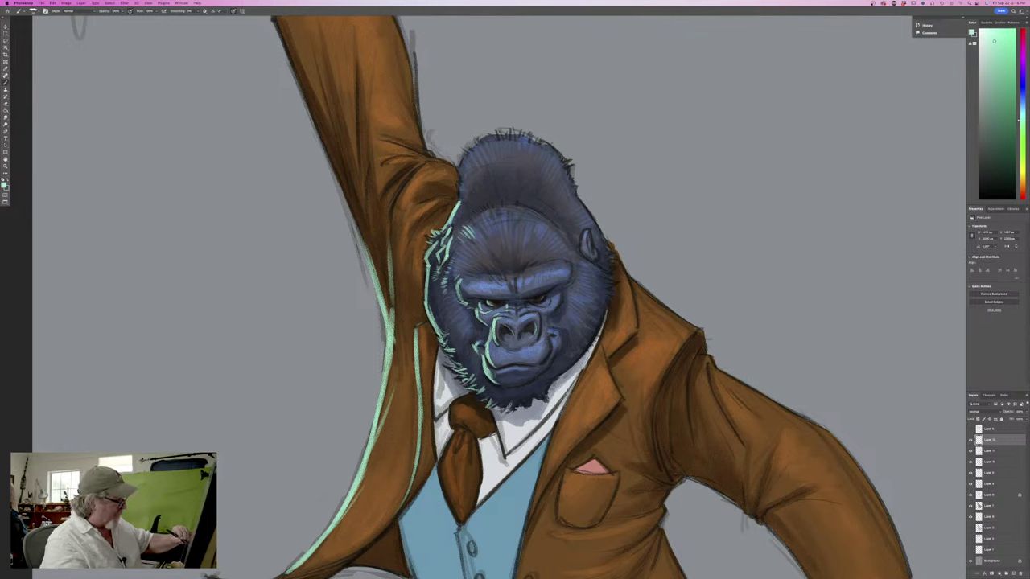
scroll(515, 406, "up", 2)
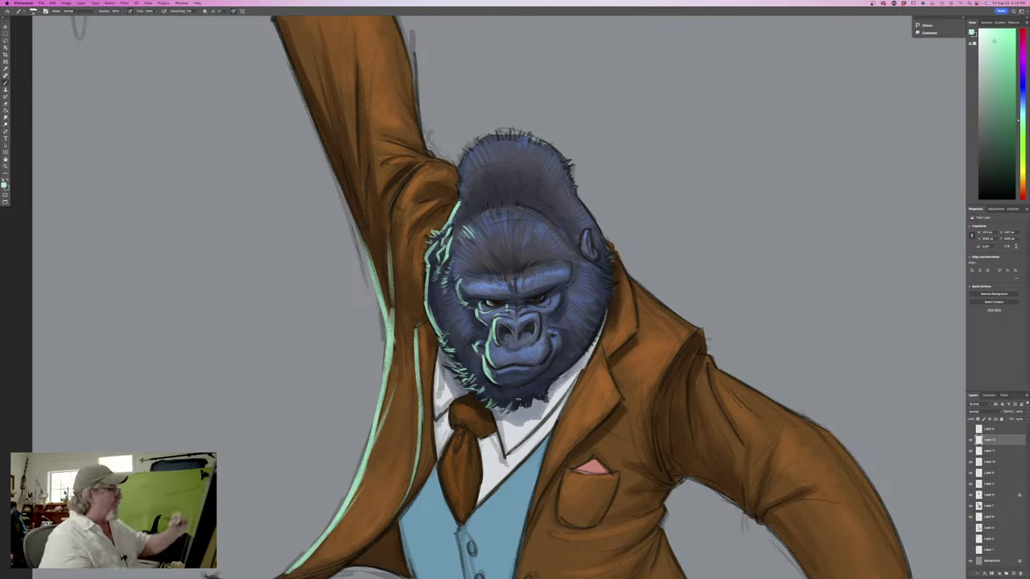
mouse_move(459, 202)
left_mouse_down()
mouse_move(455, 165)
mouse_move(468, 154)
left_mouse_up()
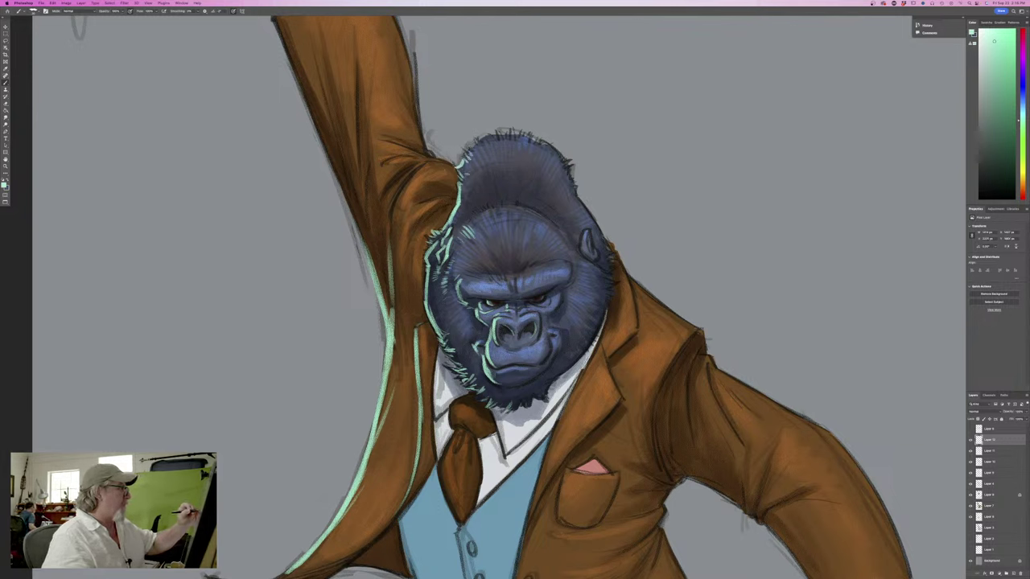
mouse_move(468, 190)
left_mouse_down()
mouse_move(460, 183)
mouse_move(481, 210)
left_mouse_up()
left_click_drag(483, 225, 498, 206)
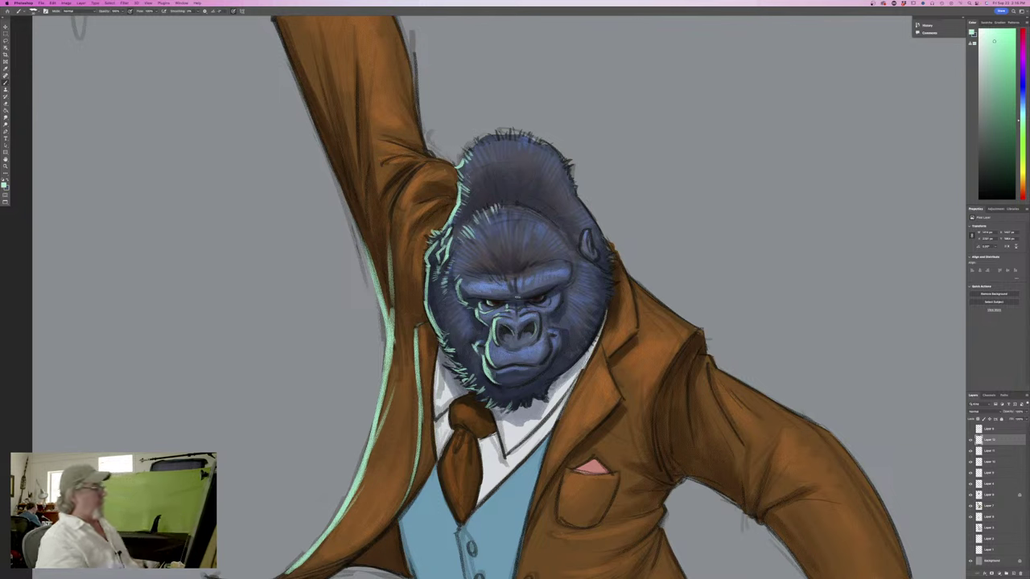
left_click_drag(468, 154, 492, 135)
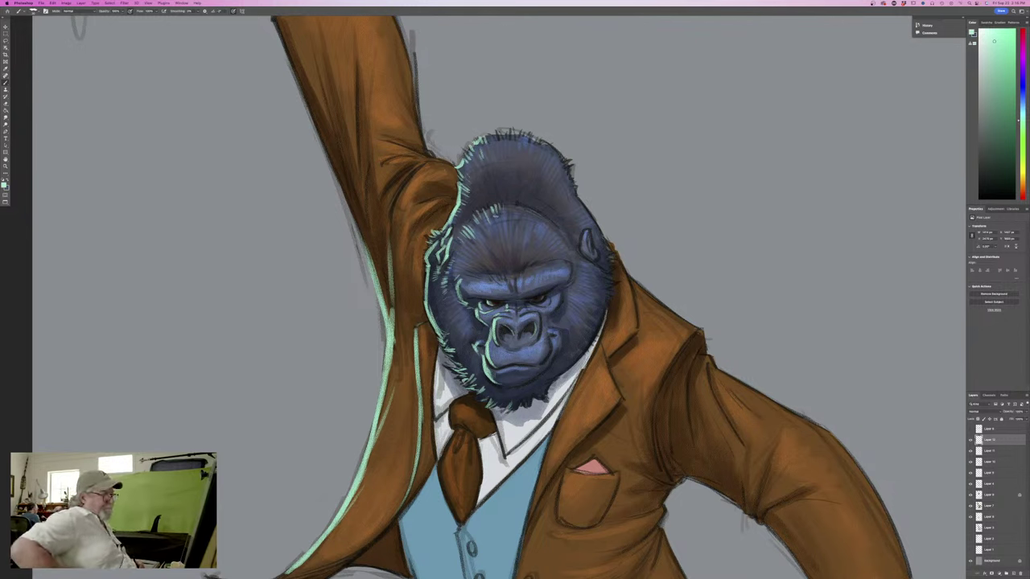
Sample the jacket's brown, shift it to a muted brown, and paint reflected light along the chin and lower jaw
key("n")
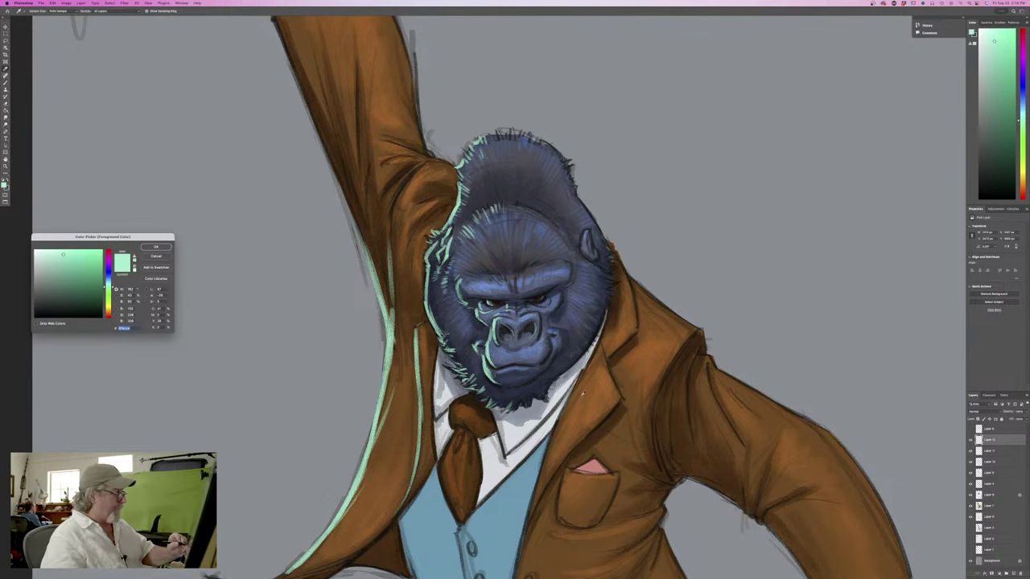
left_click(582, 387)
left_click_drag(83, 290, 70, 285)
left_click(156, 246)
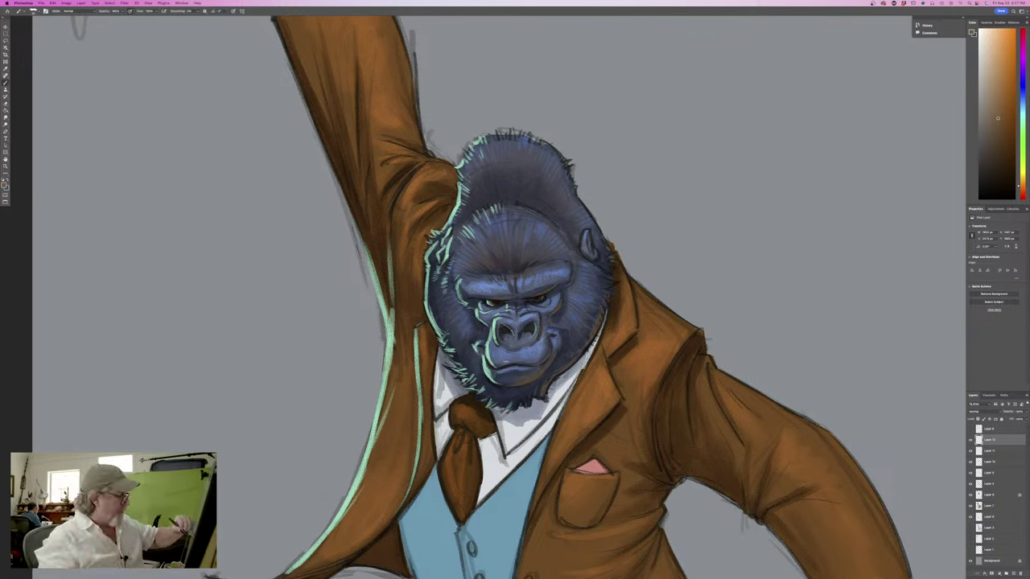
Sample the muzzle's blue, lighten it to pale blue, and paint highlights on the brow, nose, muzzle, forehead fur and ear
left_click(5, 185)
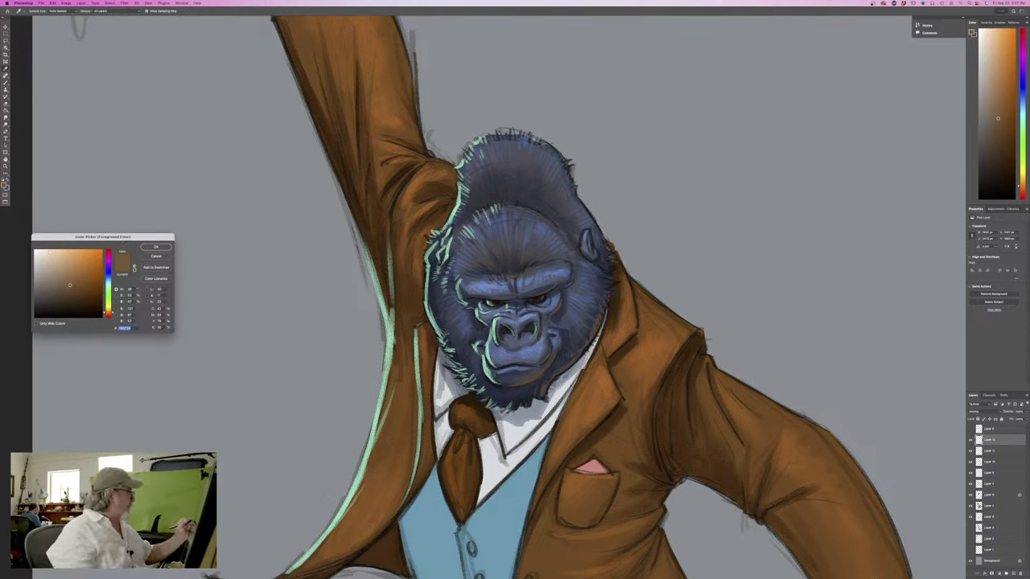
left_click(519, 355)
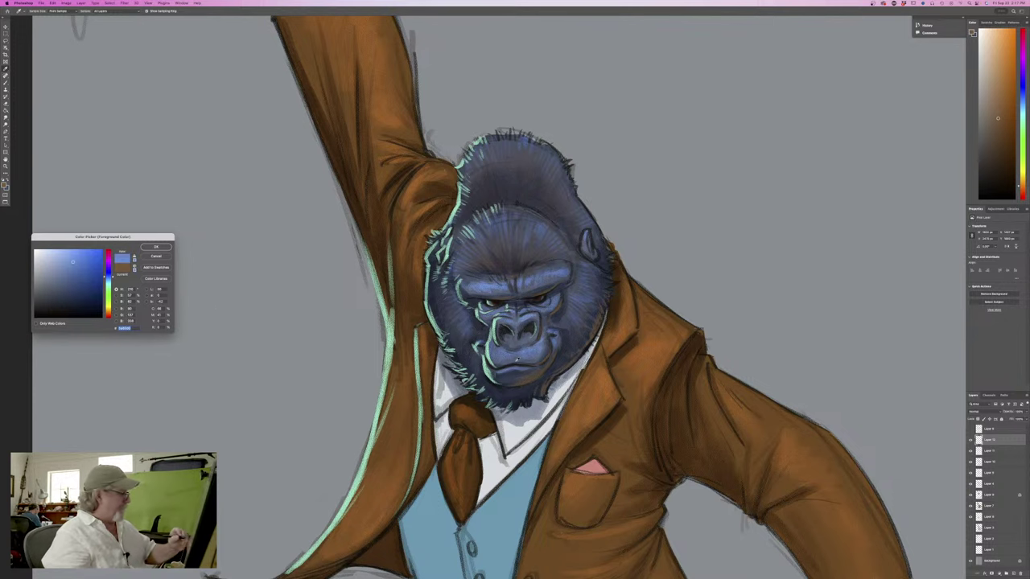
key("Return")
key("b")
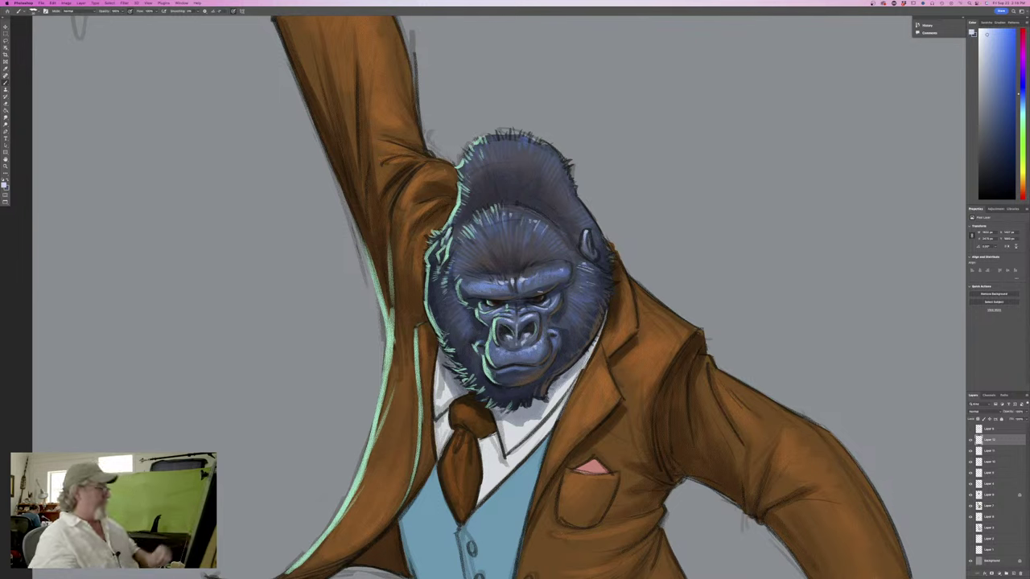
key("super+minus")
key("super+minus")
key("super+minus")
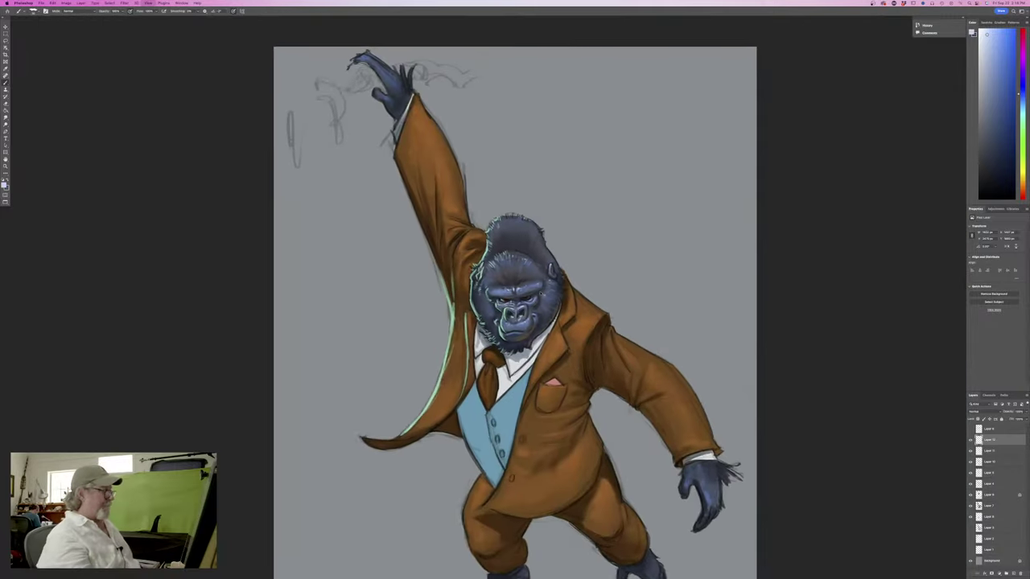
key("super+plus")
key("super+equal")
key("super+equal")
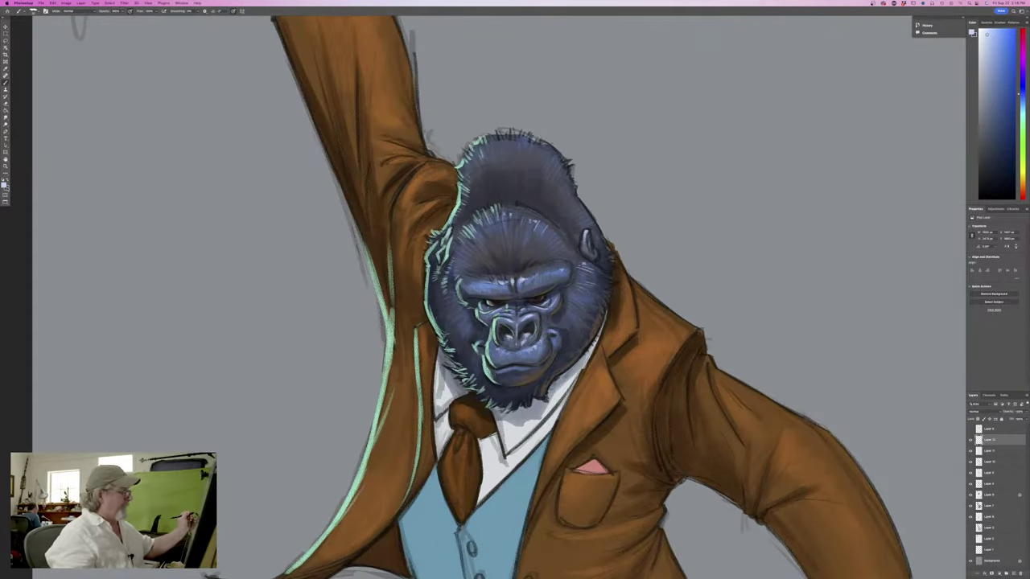
Sample the mint green from the existing rim light and paint it along the jacket folds below the raised shoulder
left_click(4, 186)
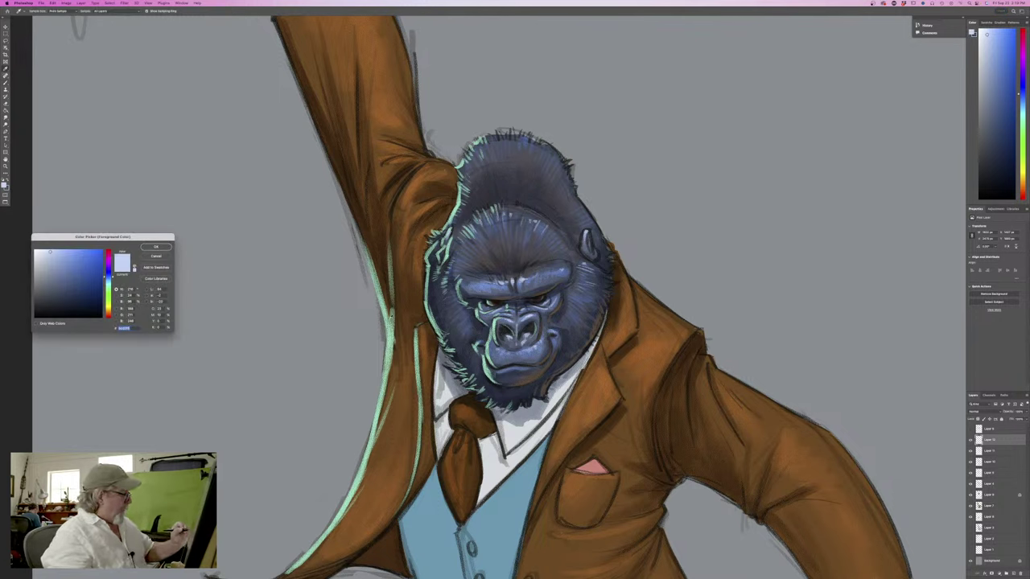
left_click(432, 322)
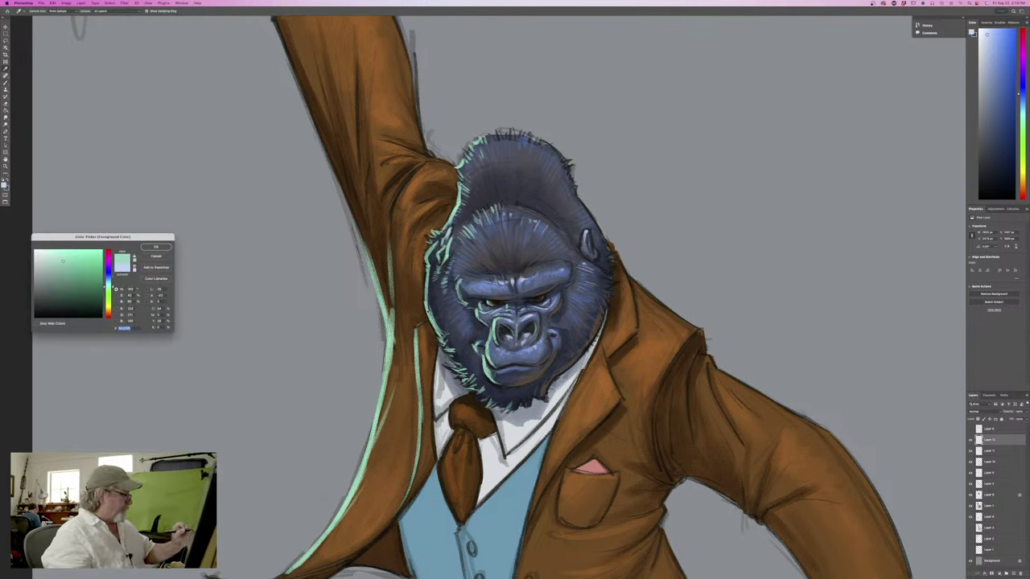
left_click(432, 322)
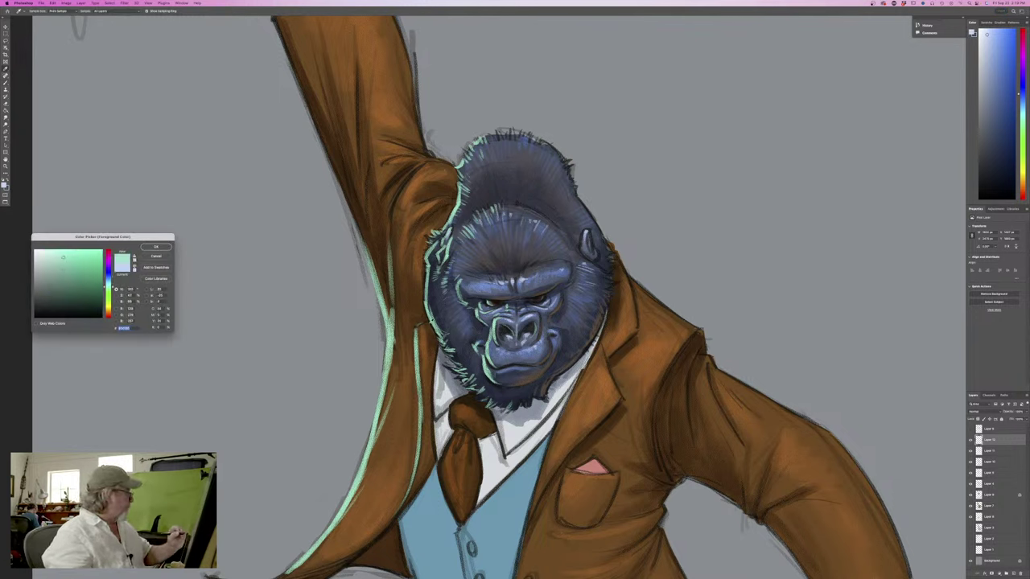
left_click(156, 247)
mouse_move(406, 183)
left_mouse_down()
mouse_move(389, 219)
mouse_move(389, 270)
left_mouse_up()
left_click_drag(394, 218, 391, 304)
mouse_move(392, 241)
left_mouse_down()
mouse_move(393, 324)
mouse_move(411, 274)
mouse_move(409, 308)
left_mouse_up()
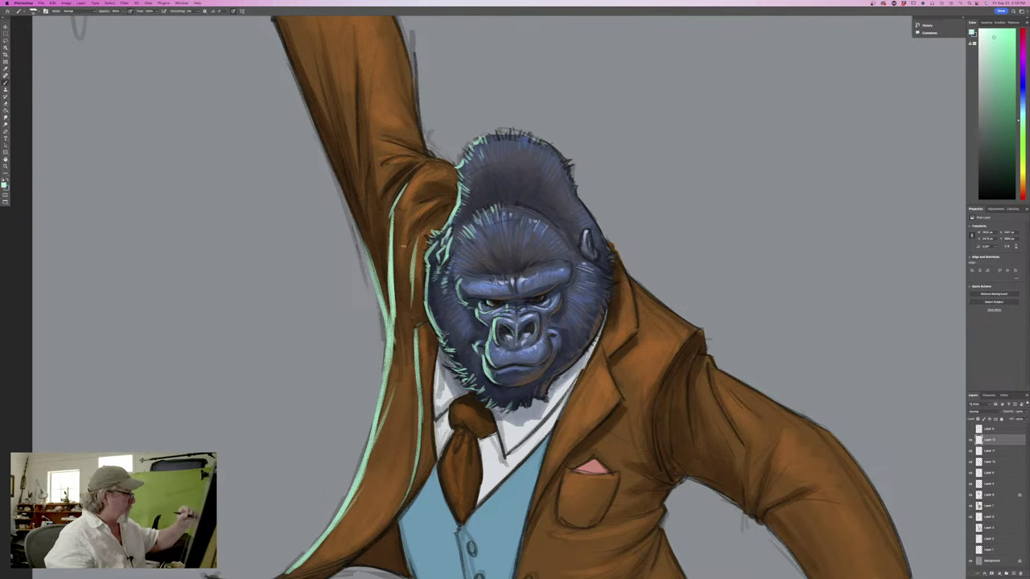
left_click_drag(409, 226, 399, 254)
left_click_drag(405, 227, 397, 284)
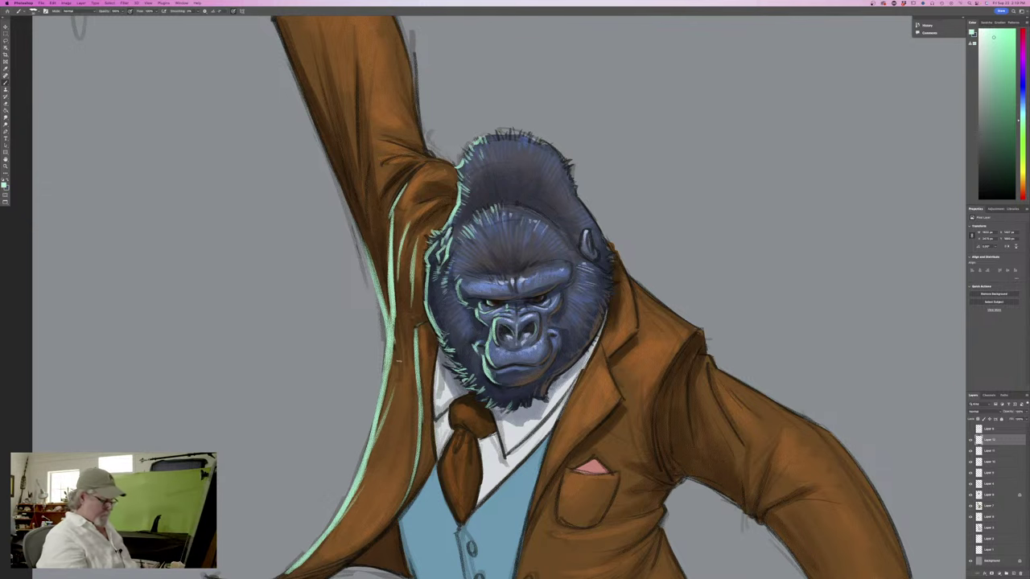
Paint mint green rim light along the raised sleeve's underside, its cuff opening and the edge of the raised hand
key("super+0")
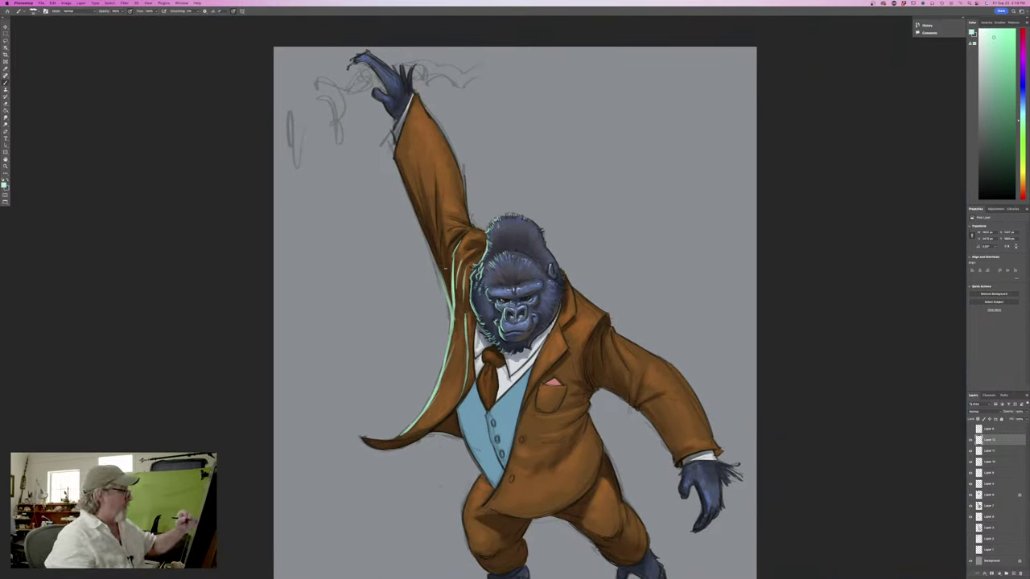
left_click_drag(445, 261, 449, 302)
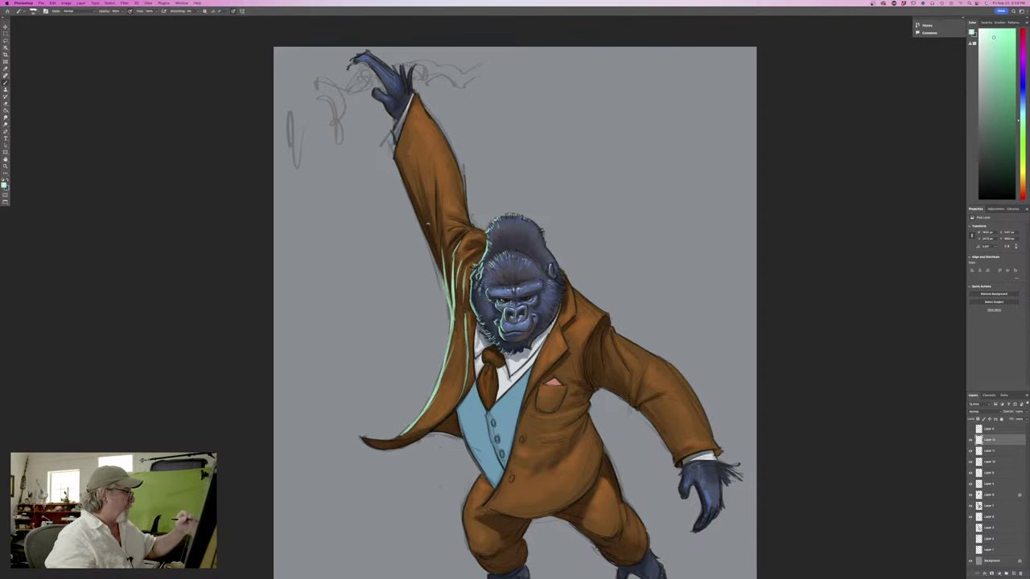
left_click_drag(433, 227, 442, 280)
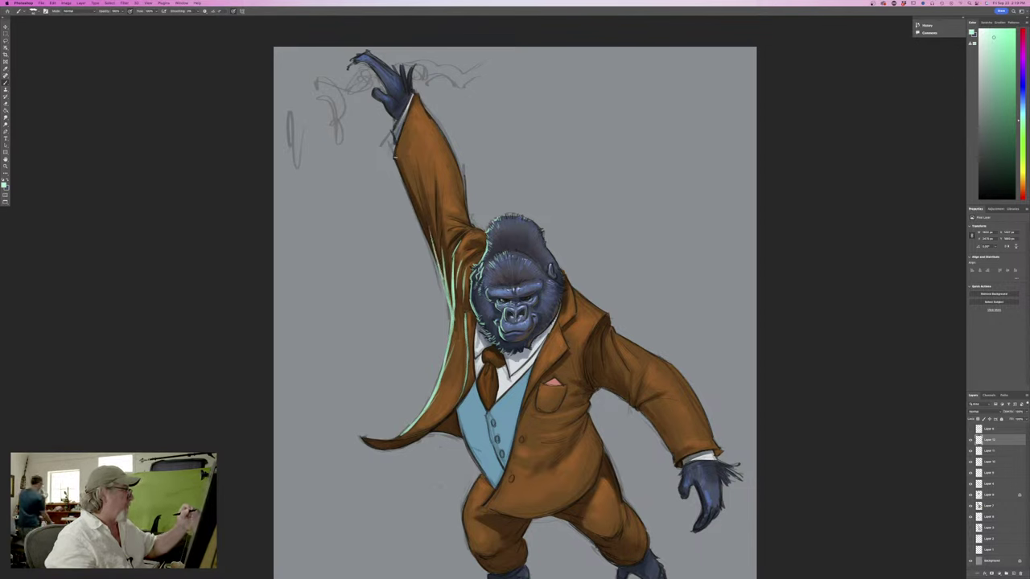
left_click_drag(394, 158, 419, 213)
mouse_move(407, 188)
left_mouse_down()
mouse_move(443, 277)
mouse_move(451, 348)
left_mouse_up()
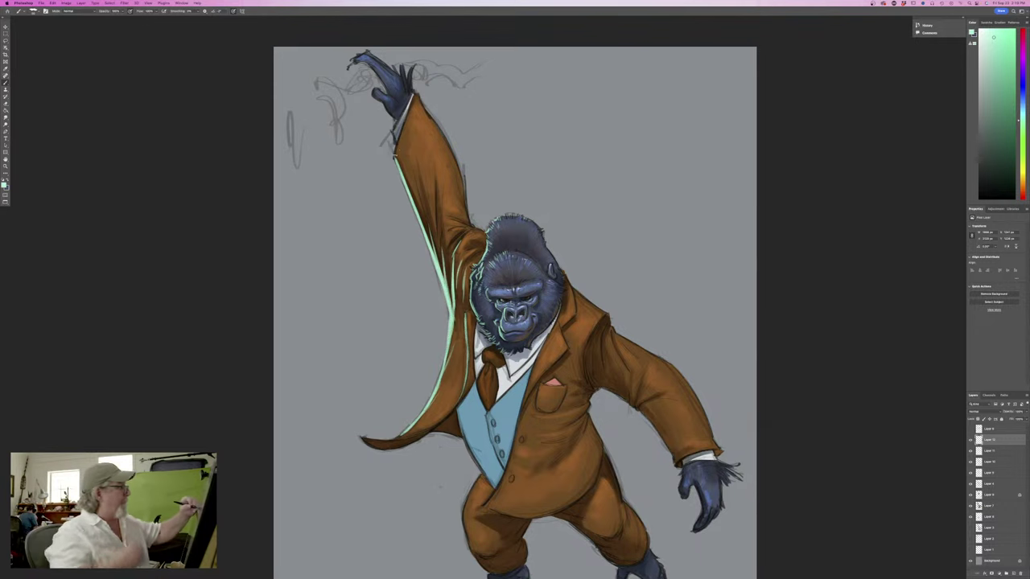
left_click_drag(395, 157, 404, 121)
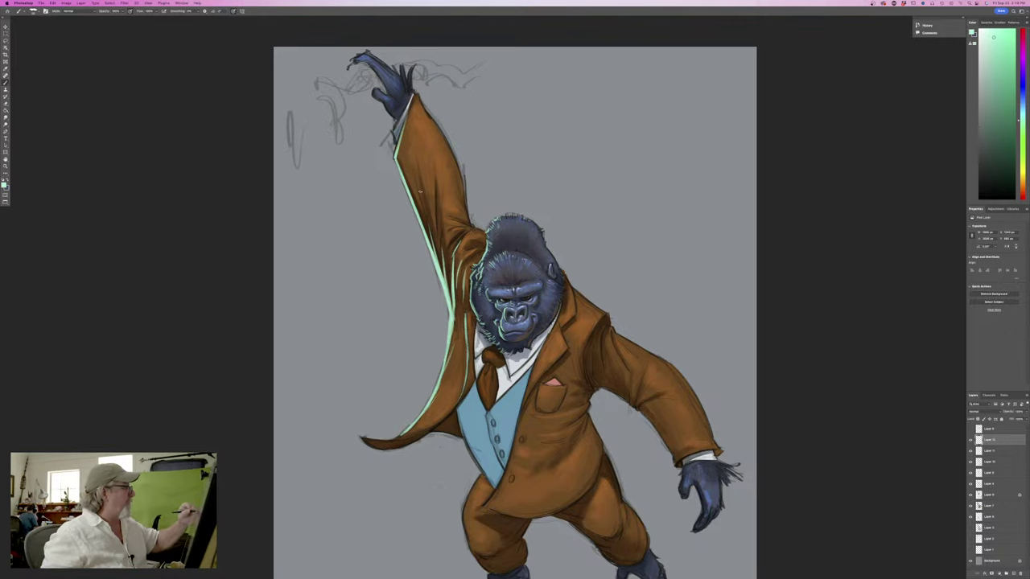
mouse_move(396, 143)
left_mouse_down()
mouse_move(402, 113)
mouse_move(384, 106)
mouse_move(370, 66)
left_mouse_up()
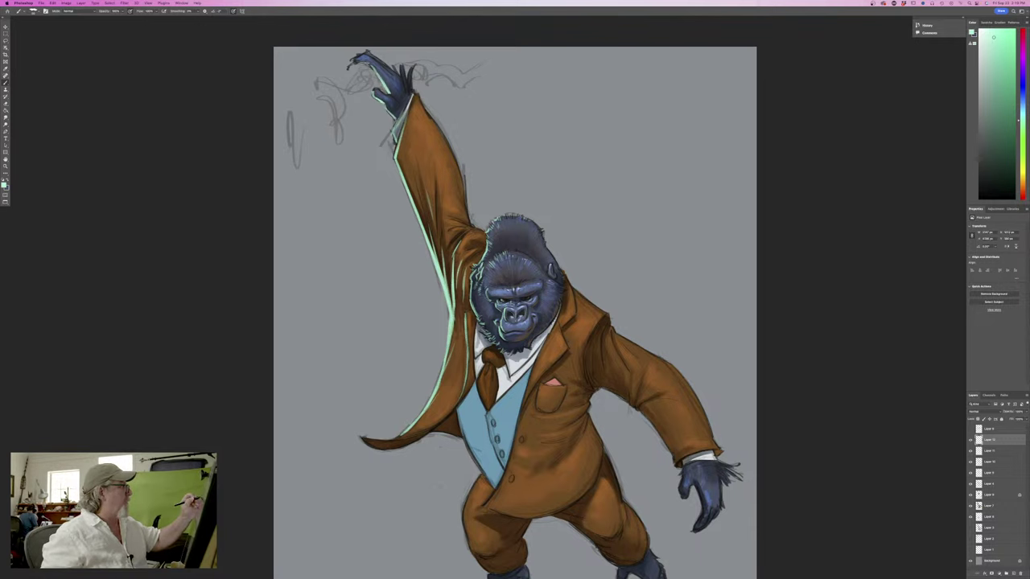
Paint mint green rim light along the coat tail, the vest and jacket front edges, the buttons, the trouser top and the tie
scroll(226, 265, "down", 5)
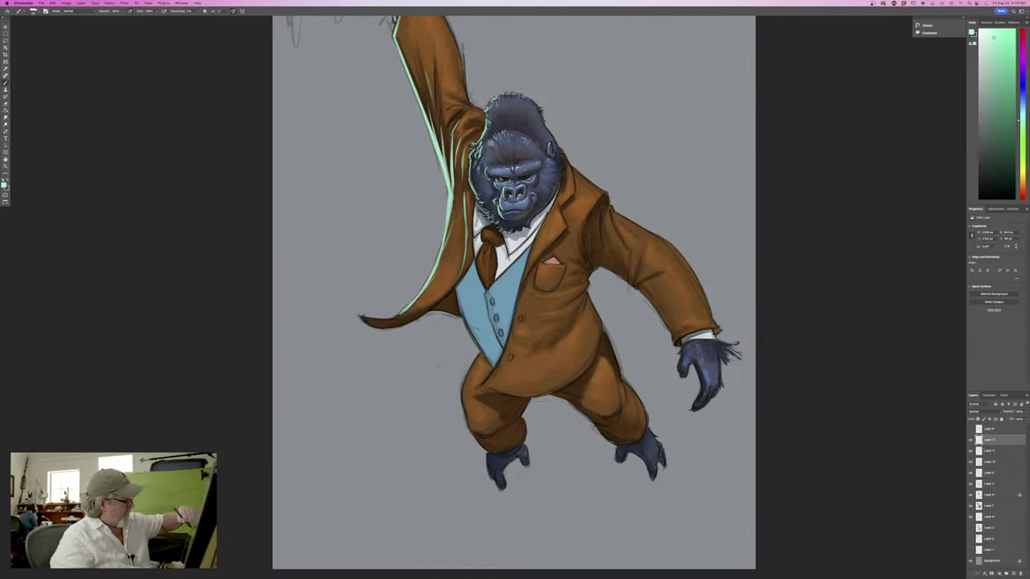
left_click_drag(424, 309, 359, 318)
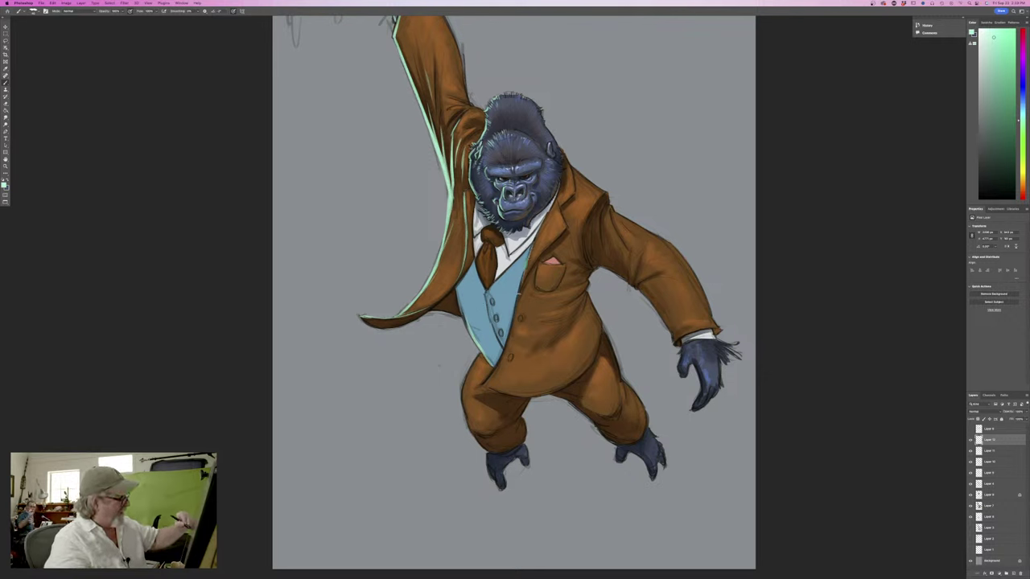
left_click_drag(516, 297, 483, 384)
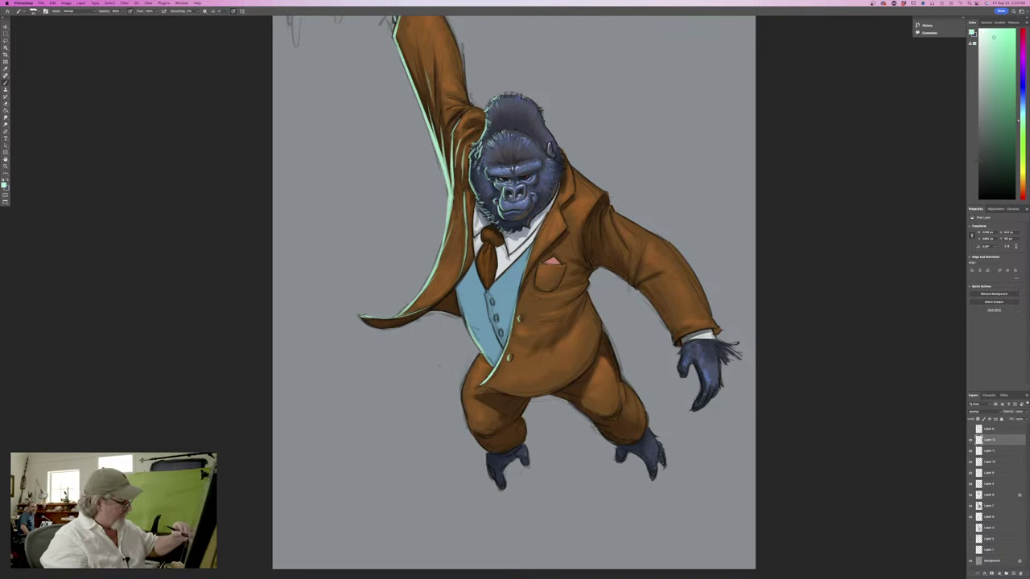
mouse_move(475, 362)
left_mouse_down()
mouse_move(470, 370)
mouse_move(473, 361)
left_mouse_up()
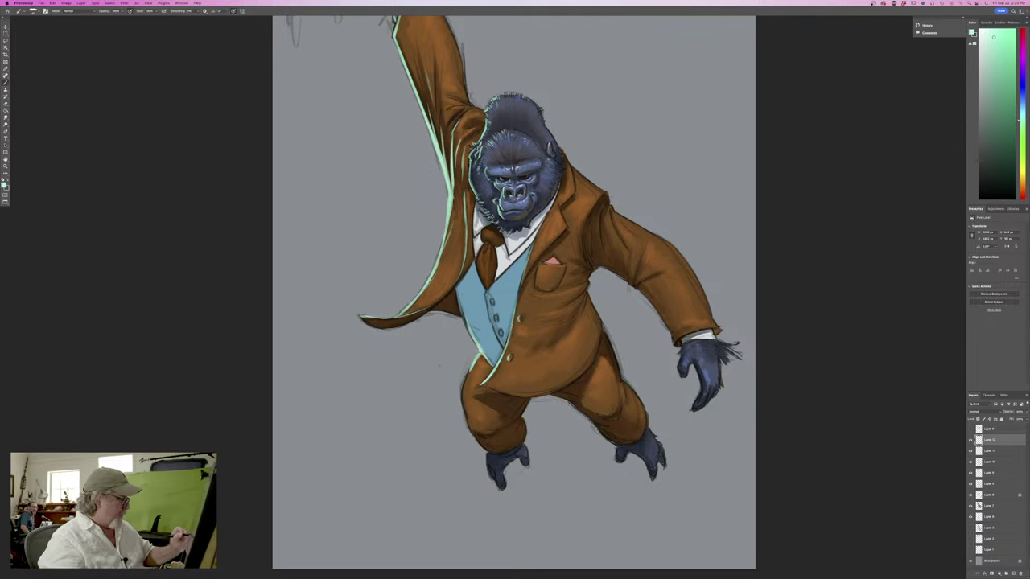
left_click_drag(482, 355, 491, 365)
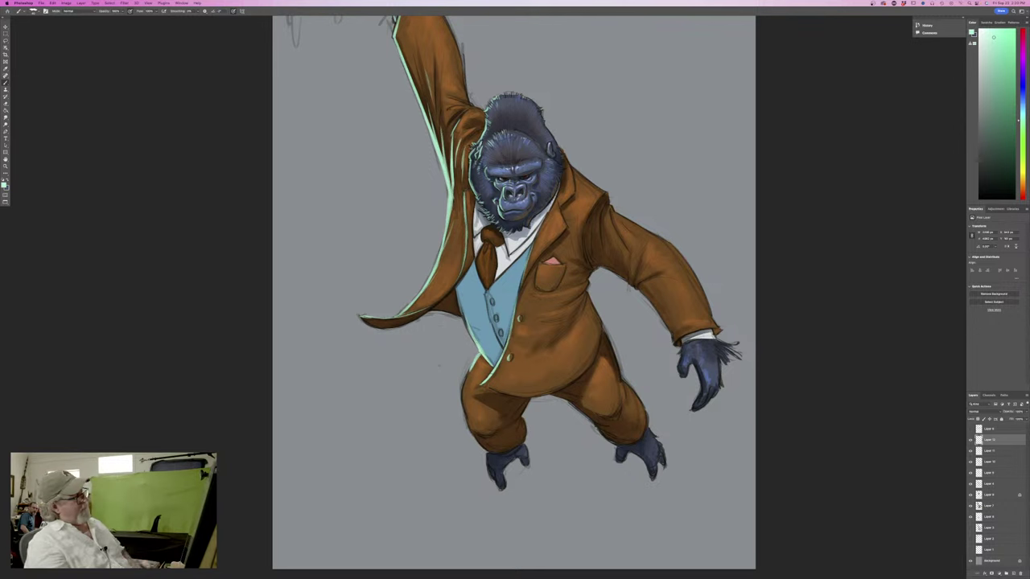
left_click_drag(485, 295, 502, 346)
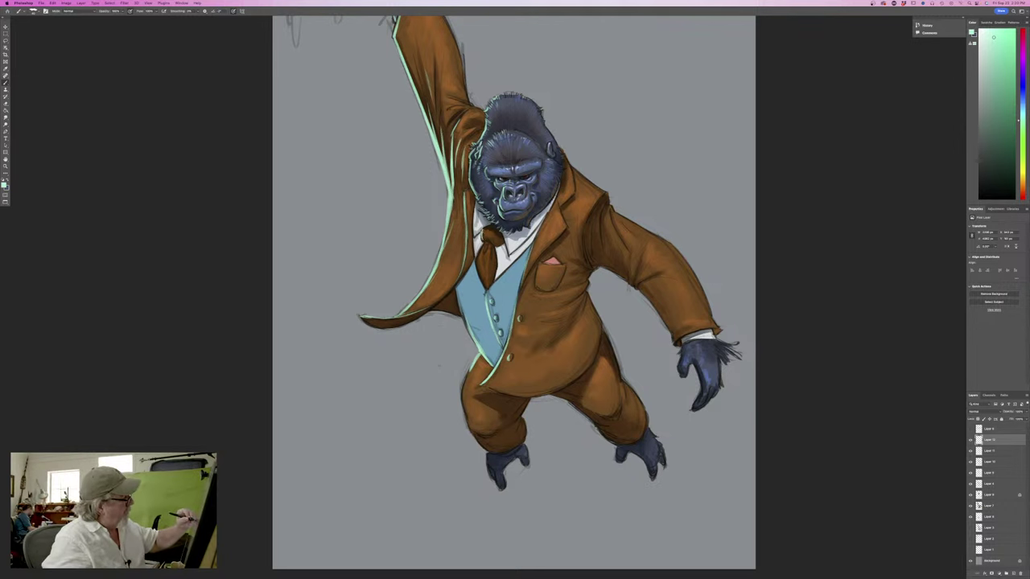
mouse_move(484, 231)
left_mouse_down()
mouse_move(482, 280)
mouse_move(483, 259)
mouse_move(482, 271)
left_mouse_up()
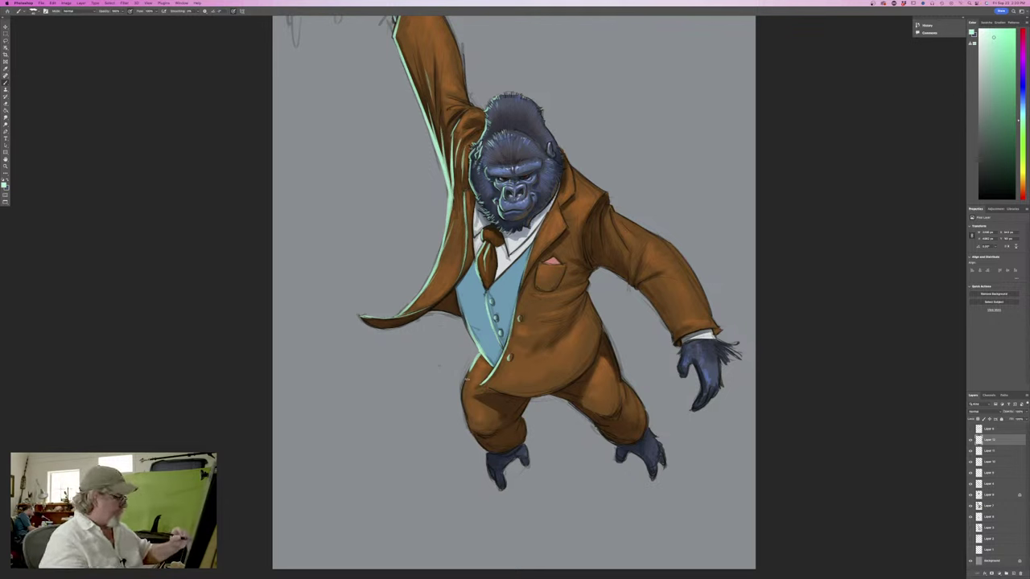
Paint mint green rim light down the near trouser leg, under the far leg and along both feet
left_click_drag(470, 372, 463, 392)
mouse_move(470, 372)
left_mouse_down()
mouse_move(462, 412)
mouse_move(483, 437)
mouse_move(465, 424)
left_mouse_up()
mouse_move(470, 412)
left_mouse_down()
mouse_move(464, 430)
mouse_move(490, 455)
left_mouse_up()
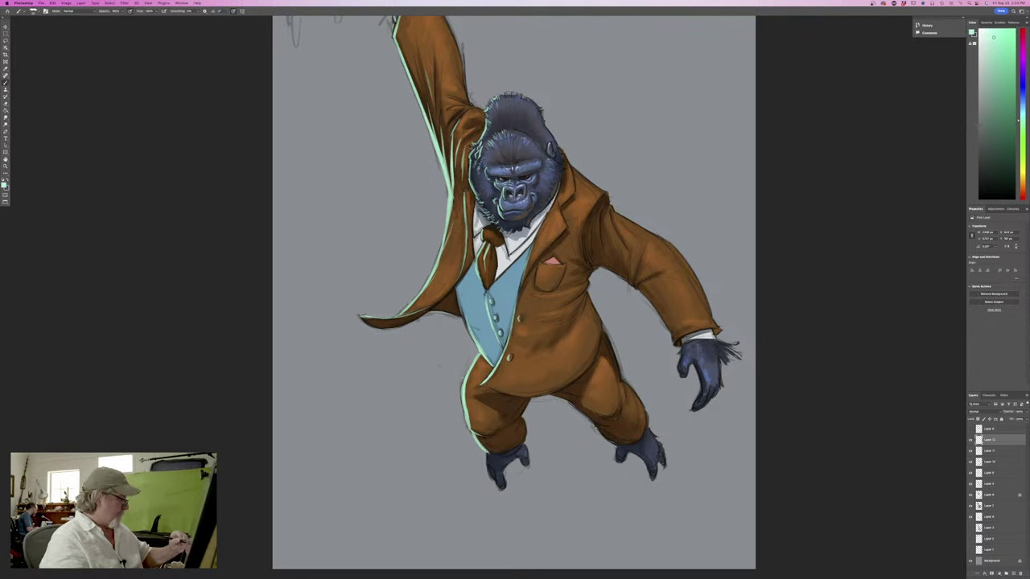
left_click_drag(466, 378, 466, 417)
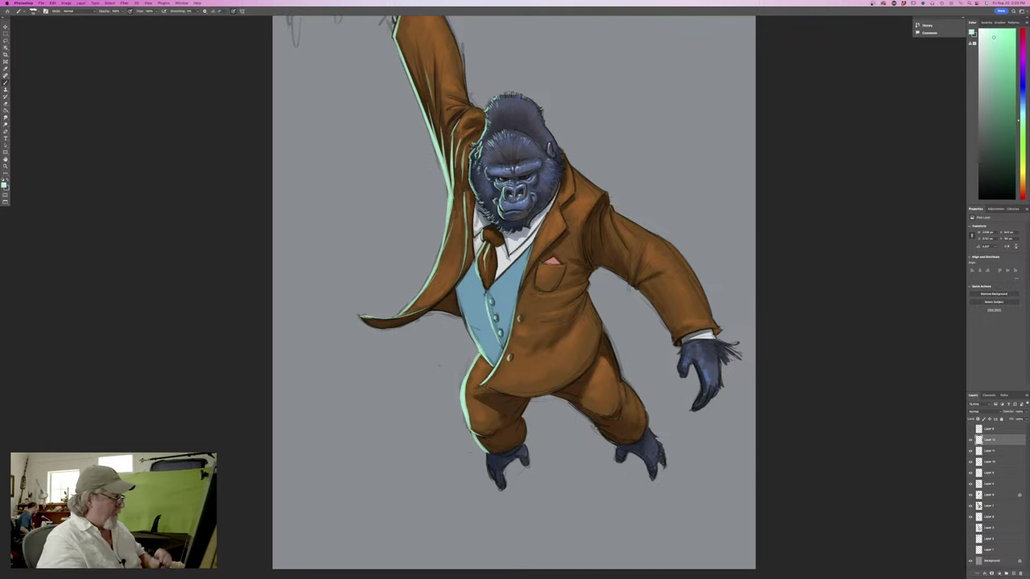
mouse_move(566, 400)
left_mouse_down()
mouse_move(618, 440)
mouse_move(610, 443)
mouse_move(630, 446)
mouse_move(619, 461)
mouse_move(644, 462)
mouse_move(654, 478)
left_mouse_up()
key("ctrl+z")
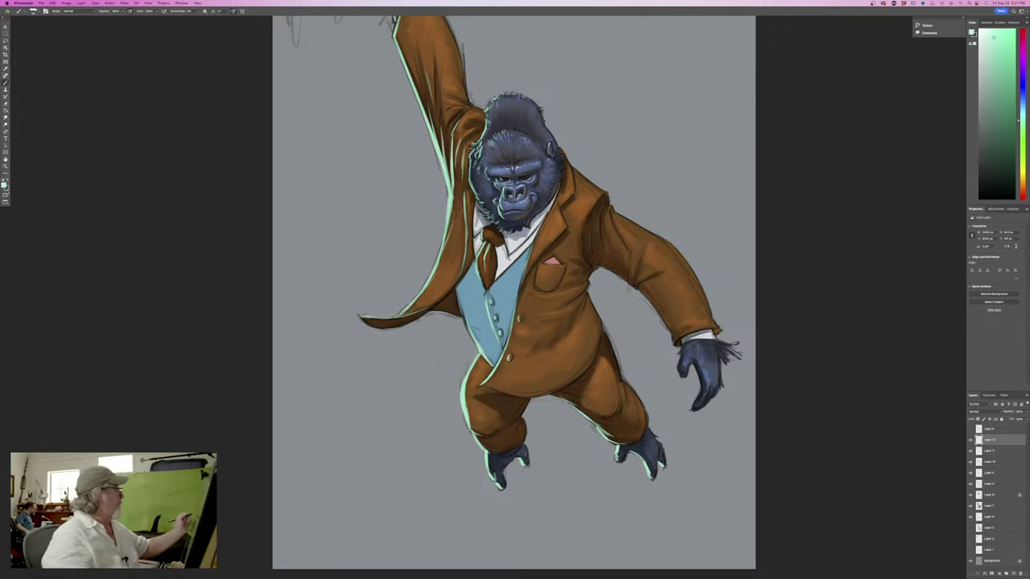
Sample a brown from the jacket, and paint light brown reflected light along the lowered sleeve's underside and the jacket edges
left_click(4, 184)
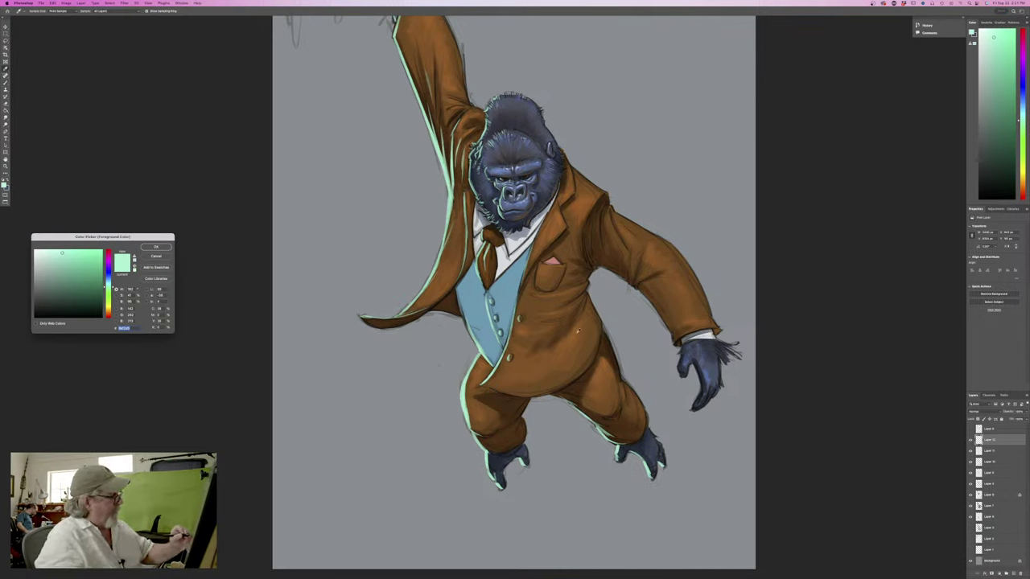
left_click(560, 336)
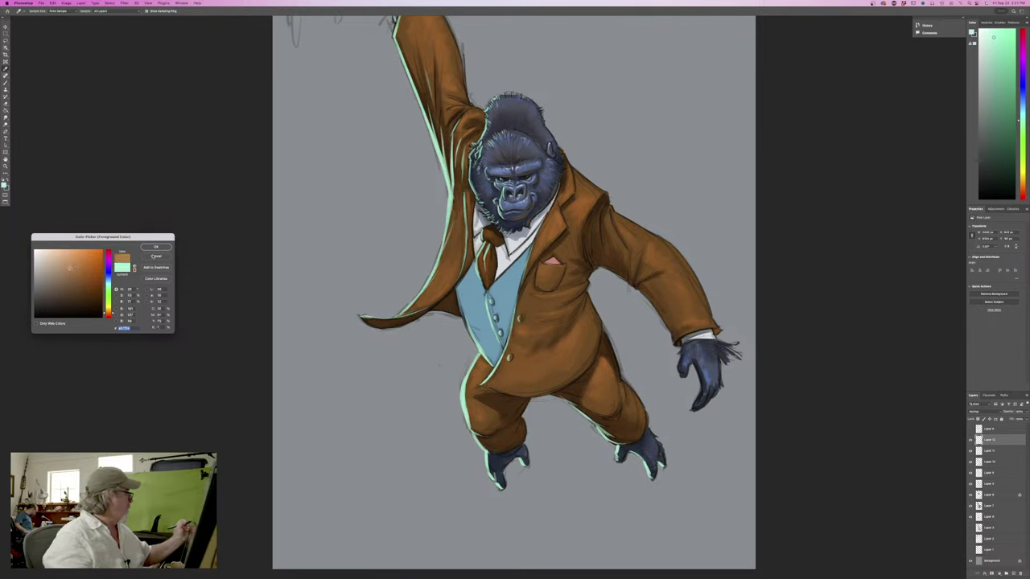
left_click(156, 247)
left_click_drag(638, 287, 674, 343)
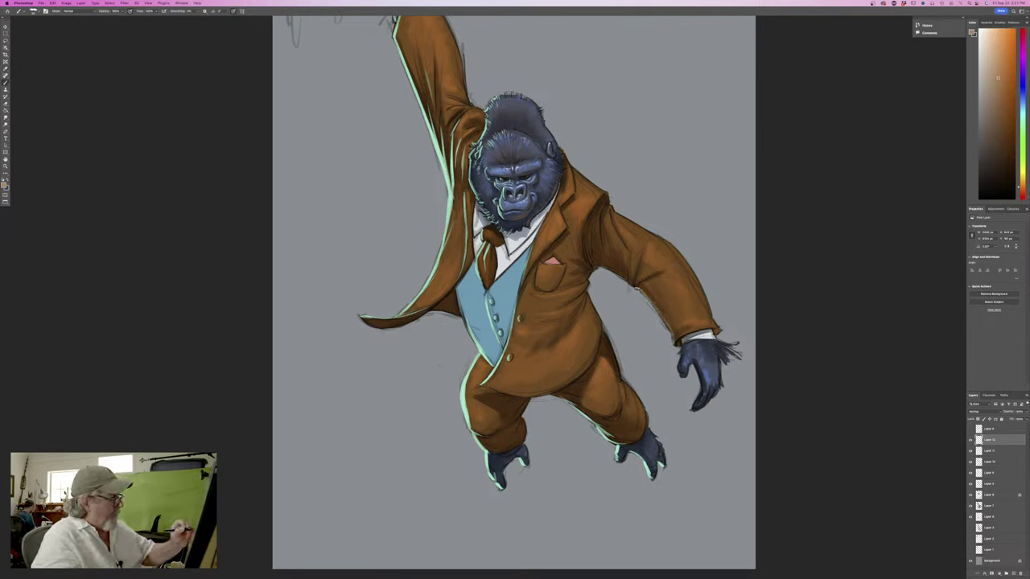
left_click_drag(627, 278, 633, 285)
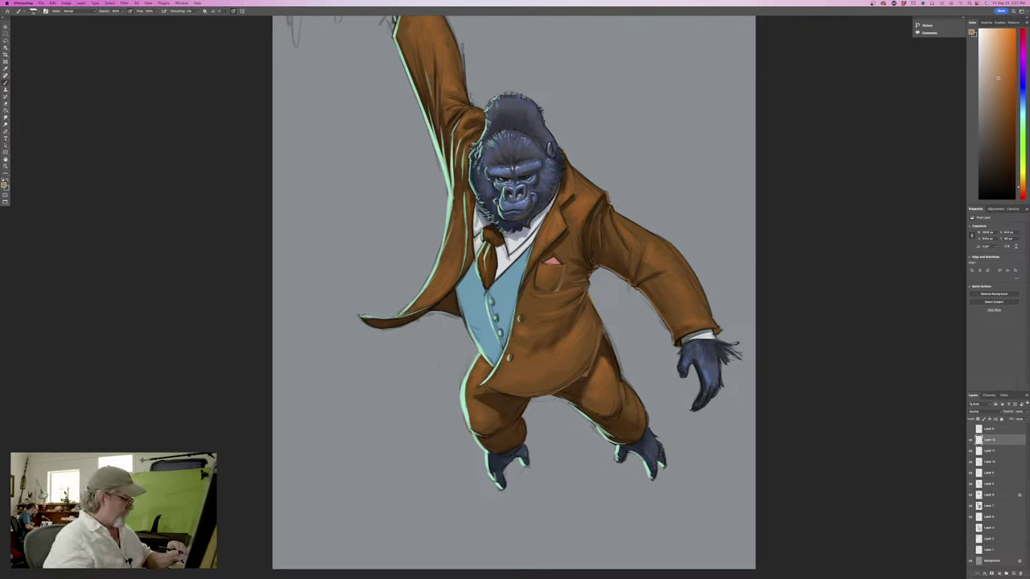
Switch the foreground colour to olive green and paint small scattered flakes below the feet and the lowered hand
left_click(6, 185)
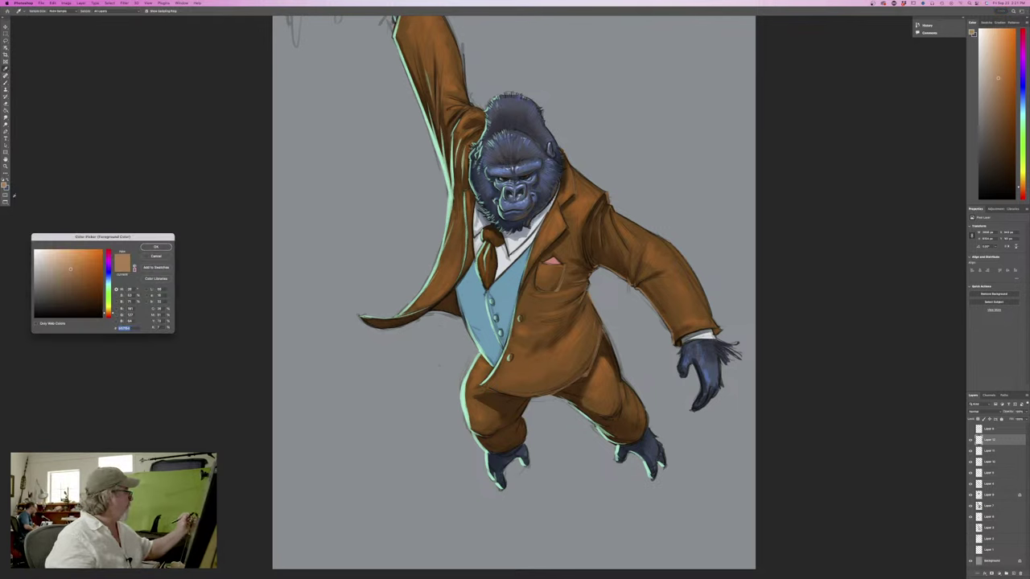
left_click(108, 301)
left_click(68, 287)
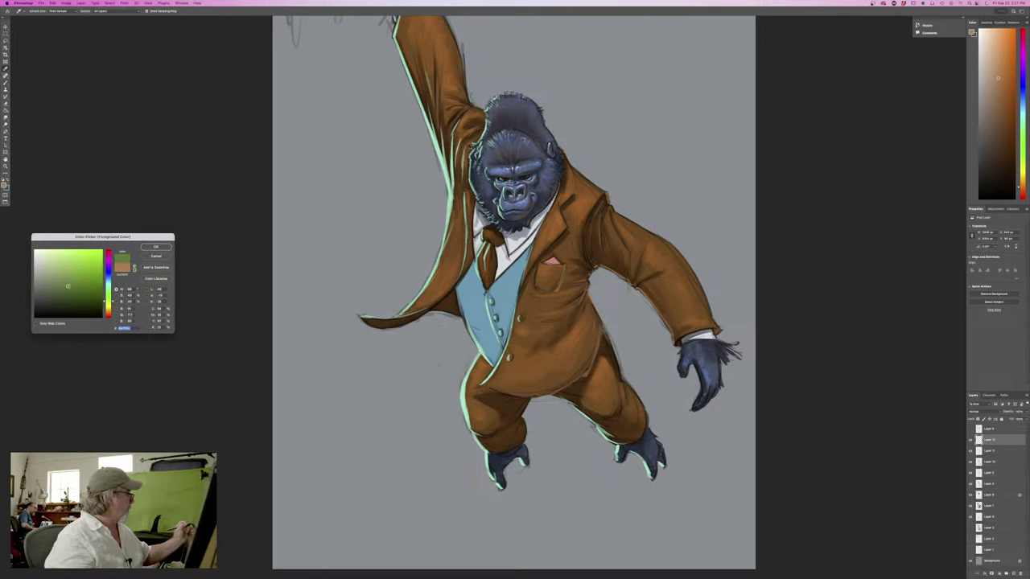
left_click(149, 248)
left_click(466, 475)
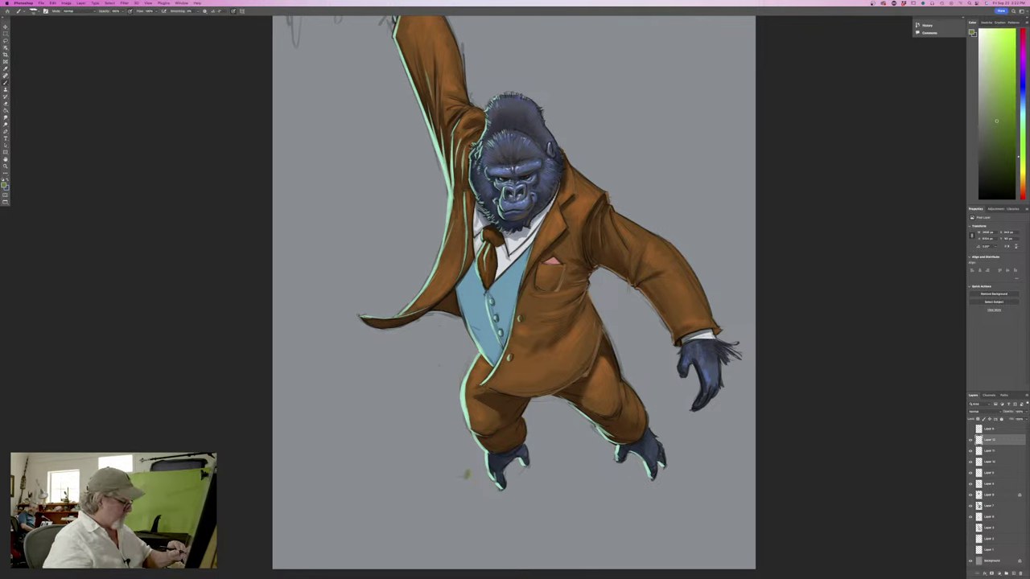
left_click_drag(482, 454, 473, 461)
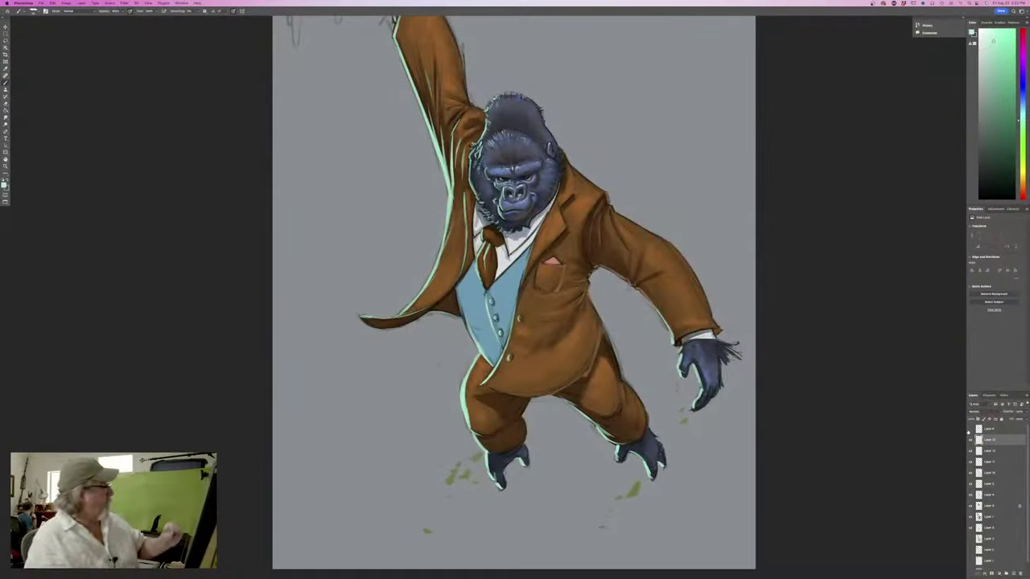
Set a muted grey-blue foreground colour and paint soft shading around the eyes, across the cheeks and muzzle, and on the collar below the chin
left_click(4, 185)
left_click_drag(107, 286, 108, 279)
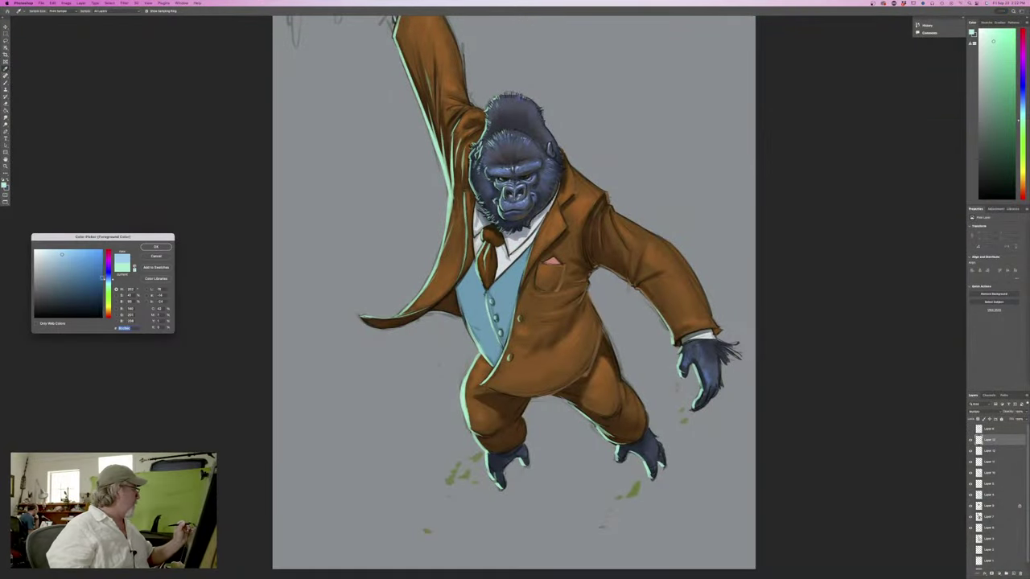
key("Return")
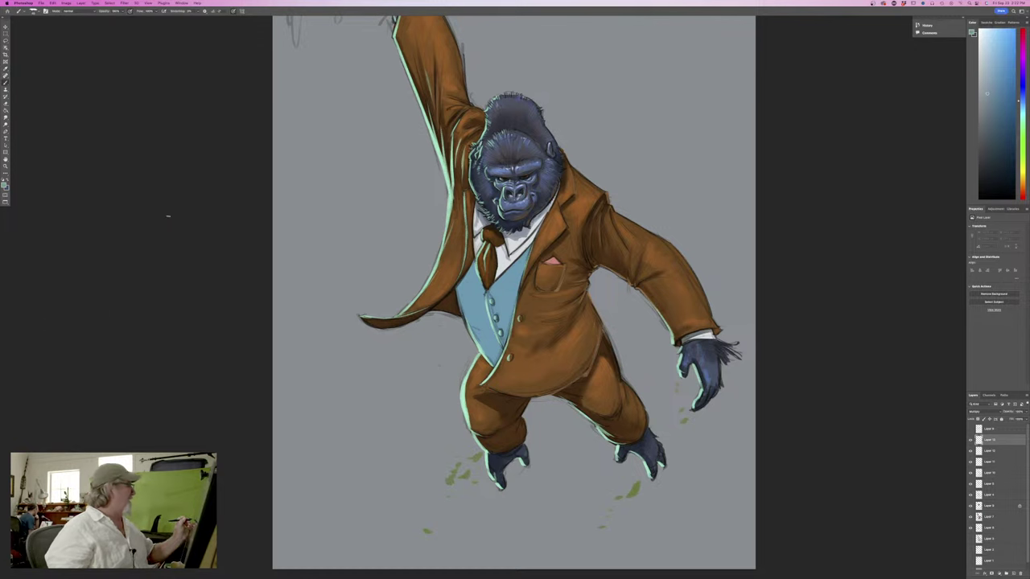
key("b")
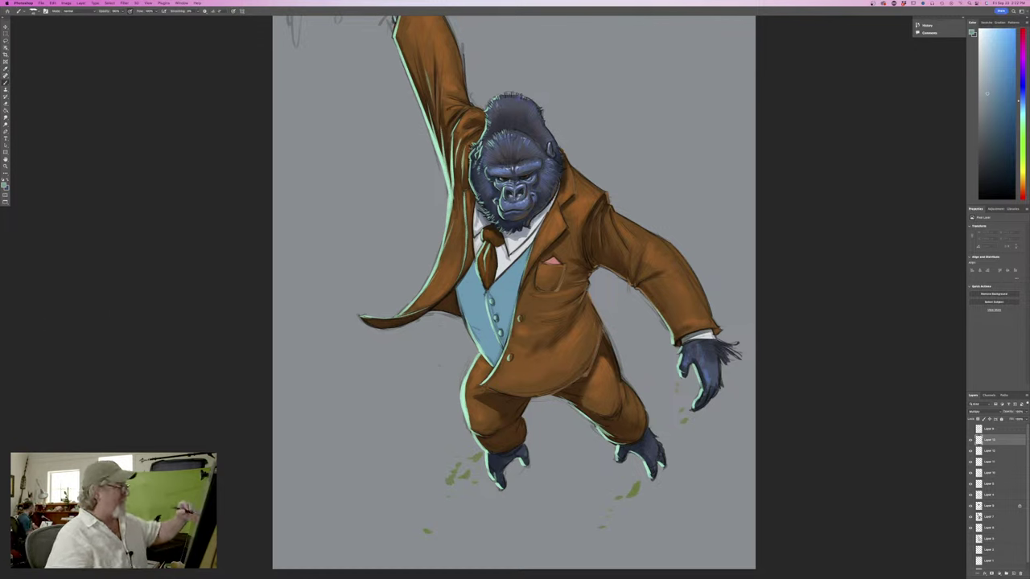
mouse_move(528, 174)
left_mouse_down()
mouse_move(537, 174)
mouse_move(489, 177)
left_mouse_up()
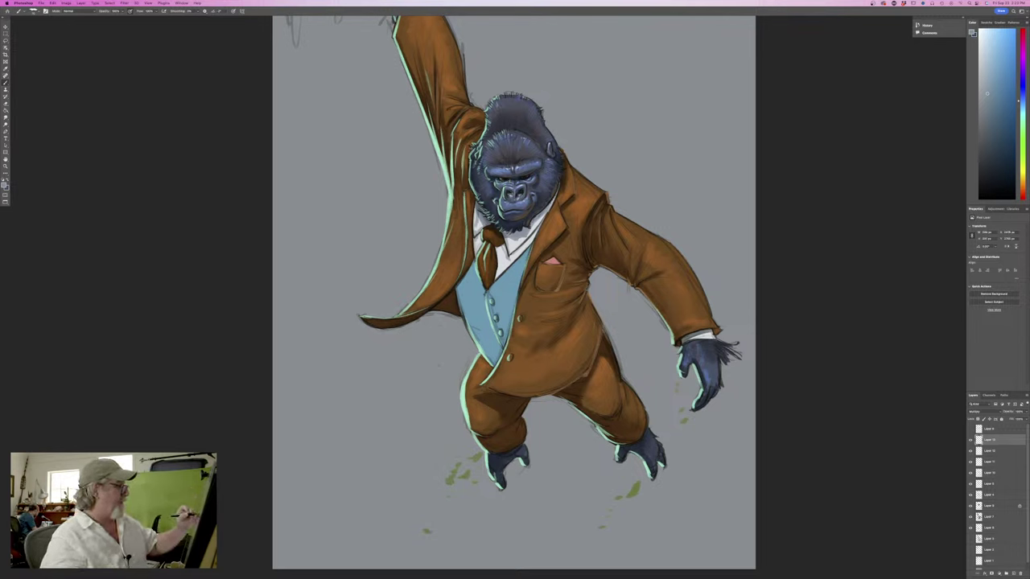
left_click_drag(502, 177, 491, 177)
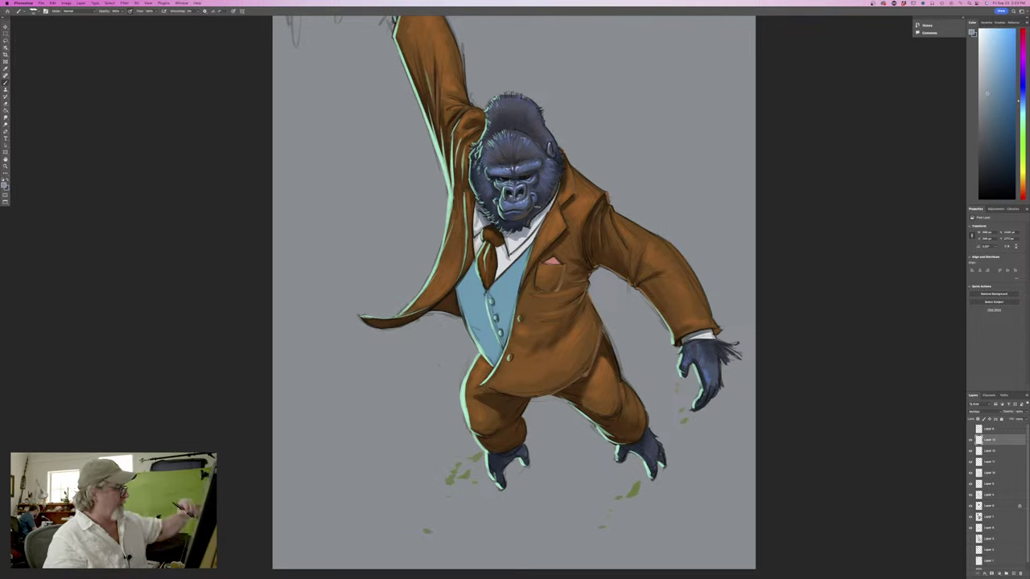
mouse_move(538, 207)
left_mouse_down()
mouse_move(501, 224)
mouse_move(487, 205)
left_mouse_up()
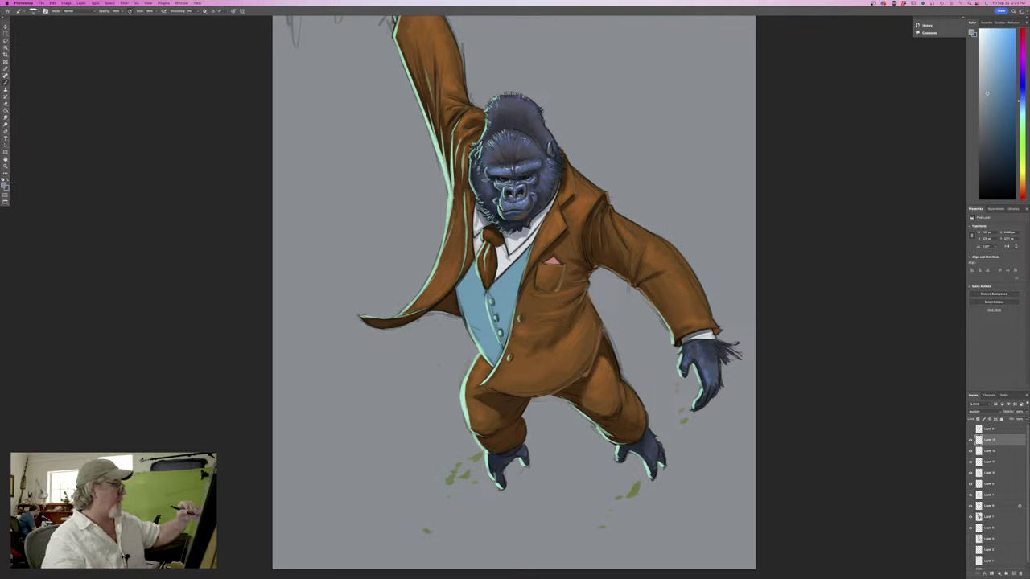
mouse_move(507, 232)
left_mouse_down()
mouse_move(528, 233)
mouse_move(505, 232)
left_mouse_up()
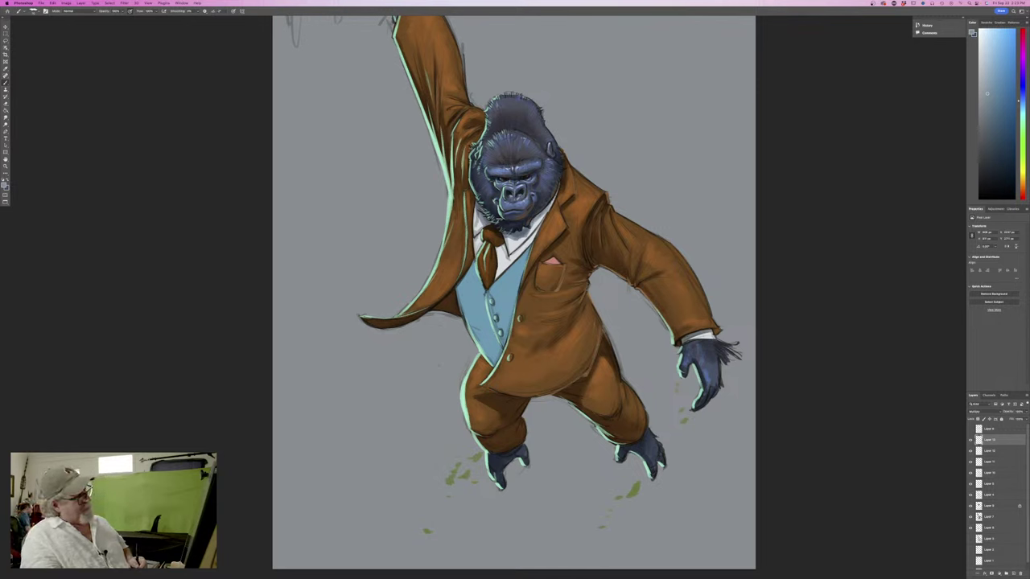
Add a new layer directly beneath the gorilla's colour layers
key("super+minus")
key("super+minus")
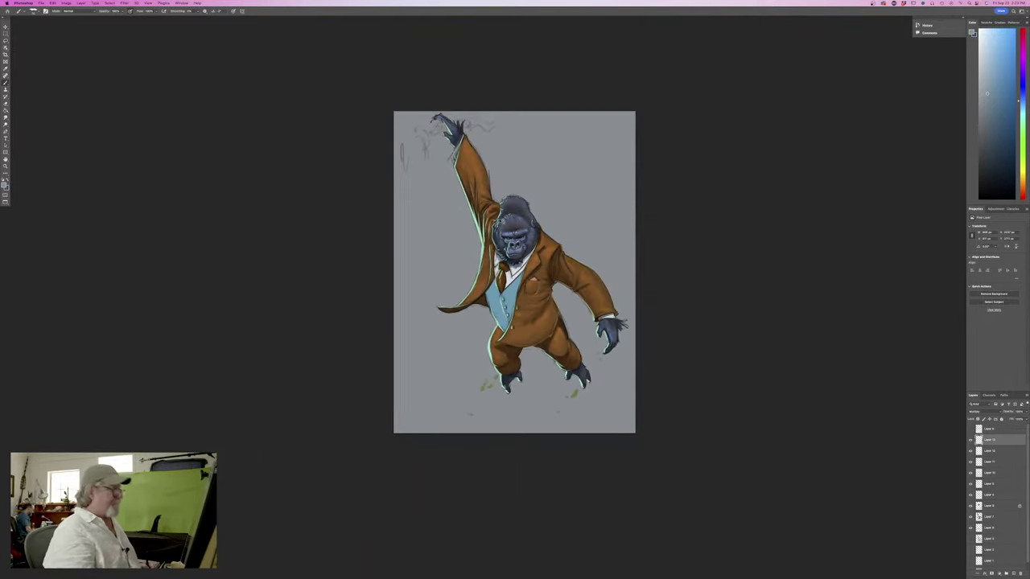
key("super+plus")
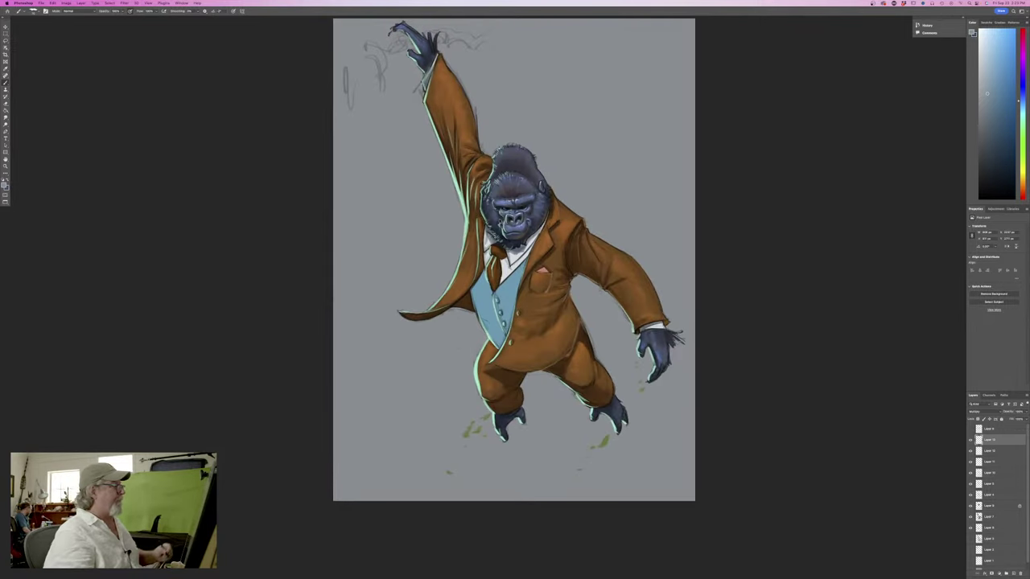
scroll(1026, 517, "down", 1)
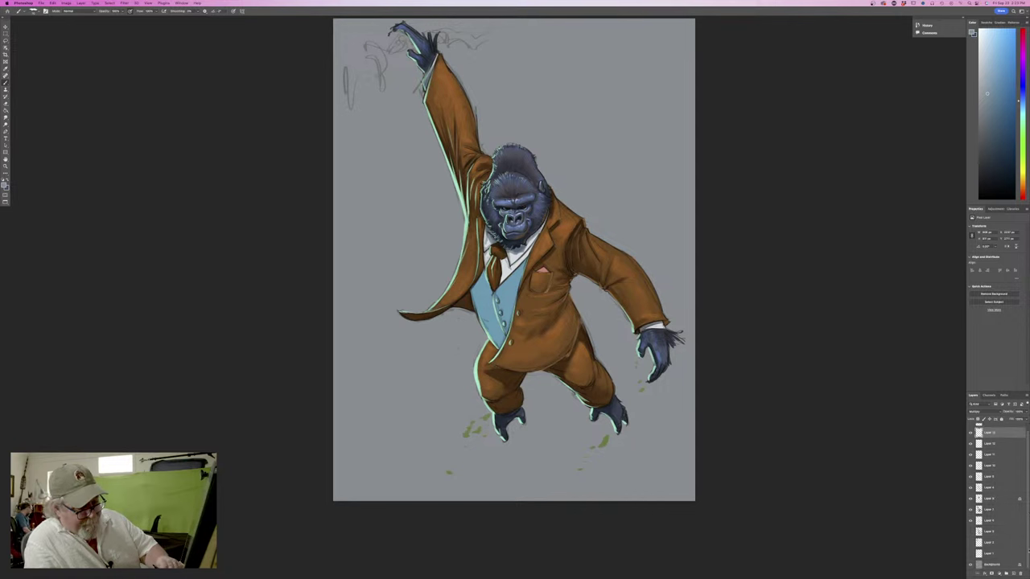
left_click(990, 533)
left_click(1008, 574)
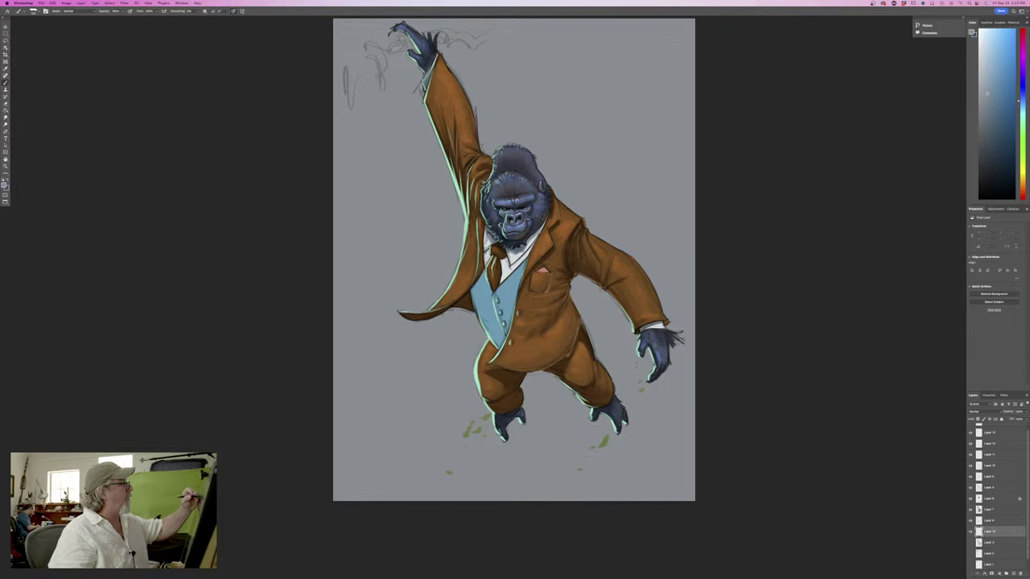
Pick a dark reddish brown and paint the tree branch behind the raised hand, from the upper twigs down to the canvas edge
left_click(5, 185)
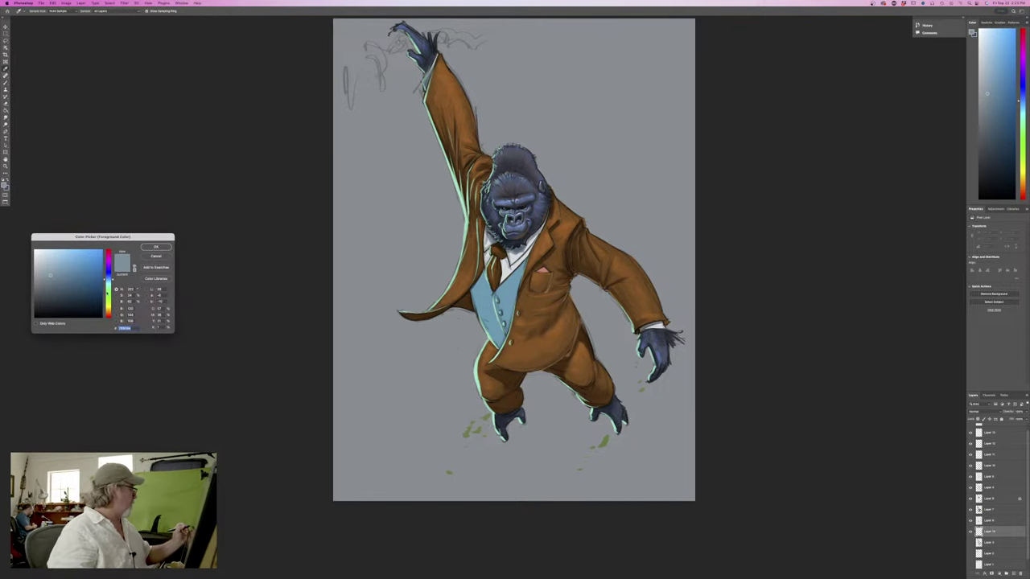
left_click(109, 313)
left_click_drag(108, 317, 108, 315)
left_click_drag(53, 290, 55, 295)
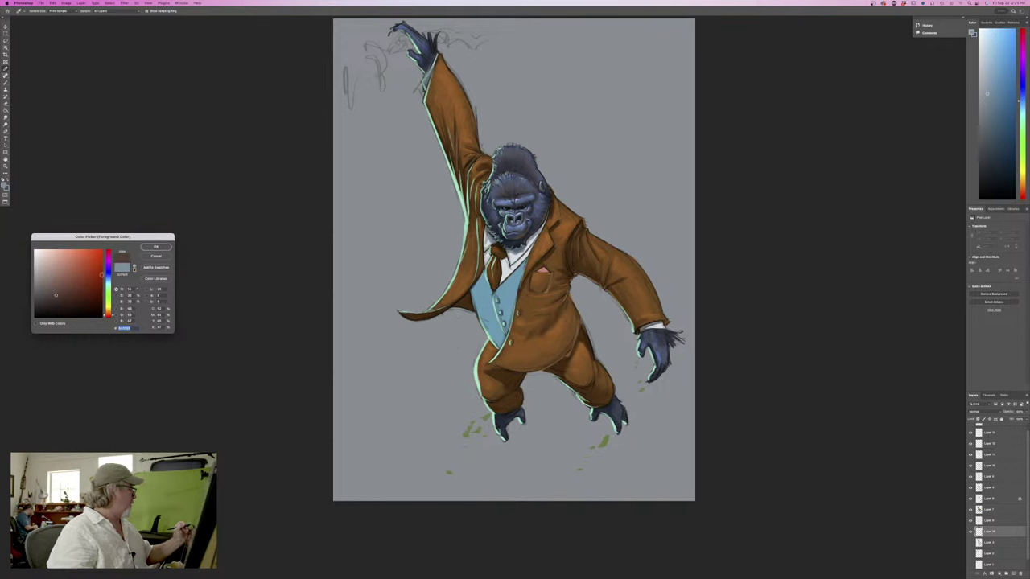
left_click(156, 247)
mouse_move(405, 34)
left_mouse_down()
mouse_move(380, 50)
mouse_move(378, 40)
mouse_move(335, 121)
mouse_move(415, 27)
mouse_move(464, 42)
mouse_move(492, 37)
mouse_move(504, 50)
mouse_move(506, 21)
mouse_move(491, 35)
mouse_move(436, 24)
mouse_move(394, 32)
mouse_move(367, 58)
mouse_move(368, 81)
mouse_move(334, 141)
mouse_move(342, 88)
mouse_move(325, 135)
mouse_move(328, 169)
left_mouse_up()
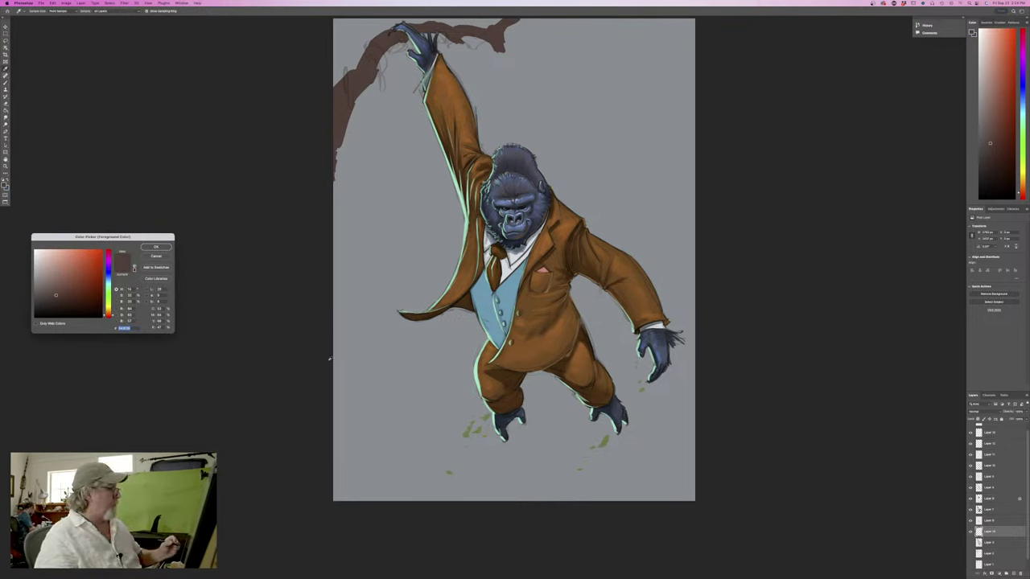
left_click(155, 257)
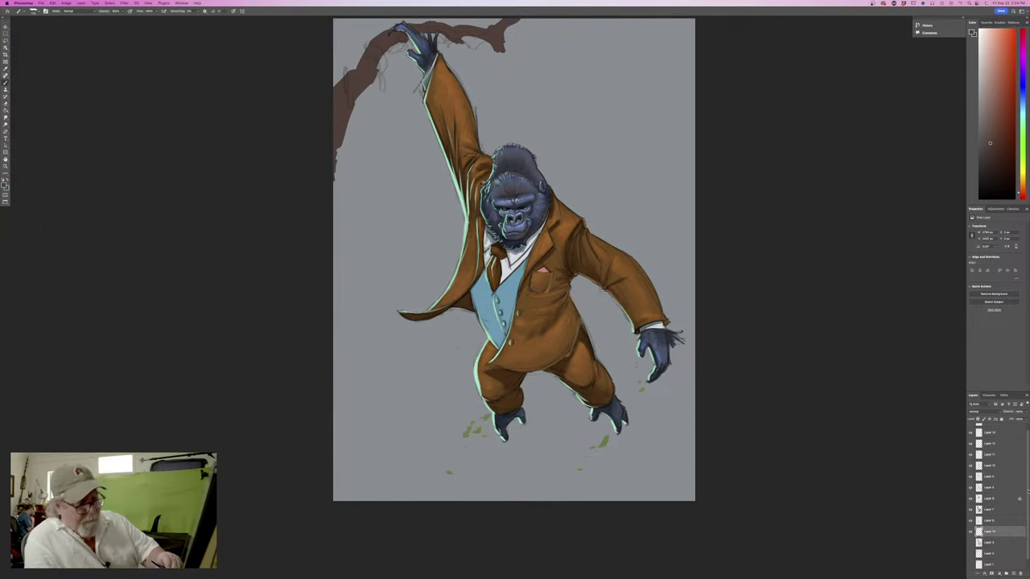
Add a new layer beneath the branch layer and set the foreground colour to a mid green
left_click_drag(1028, 491, 1028, 519)
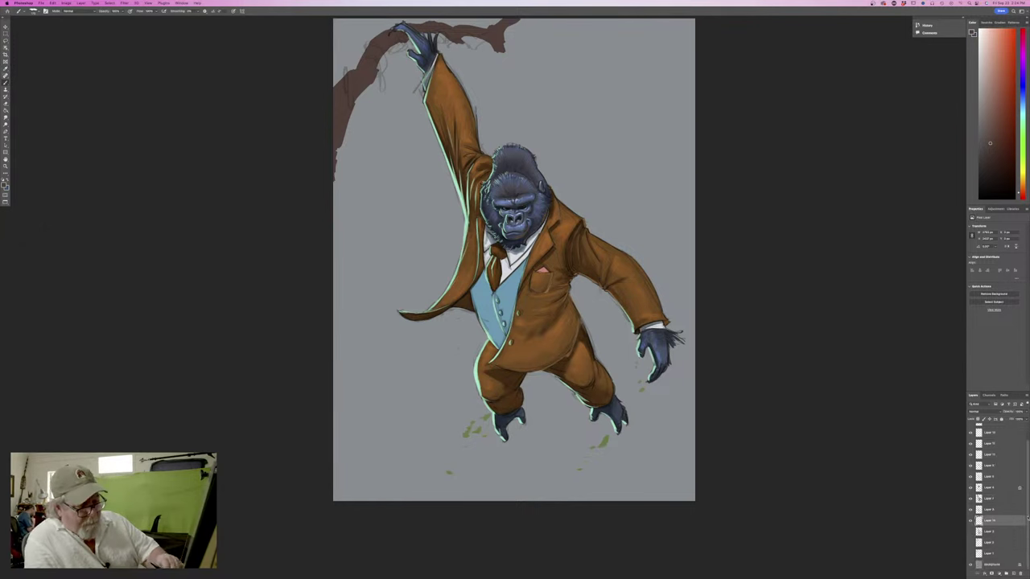
left_click(989, 533)
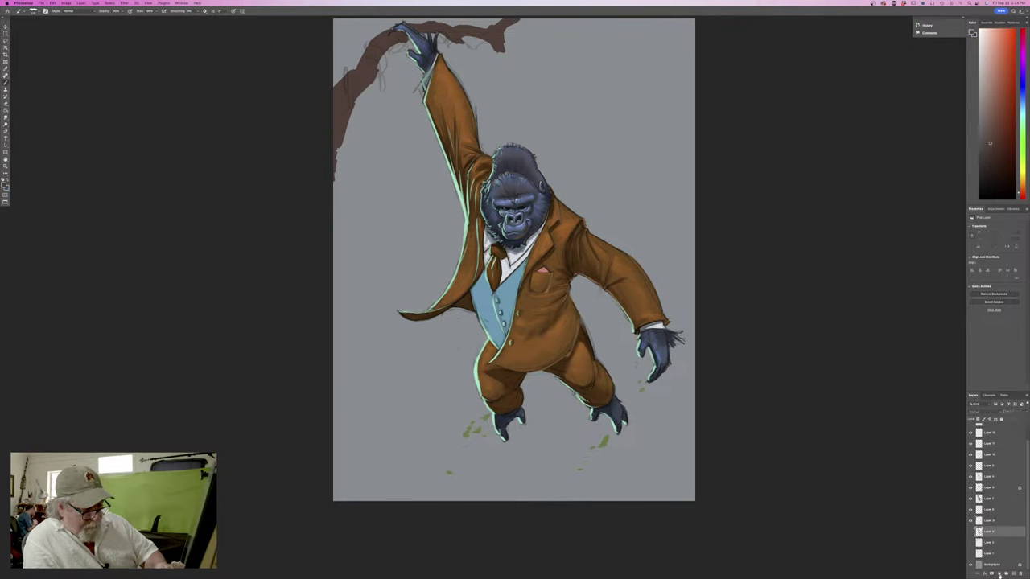
left_click(8, 188)
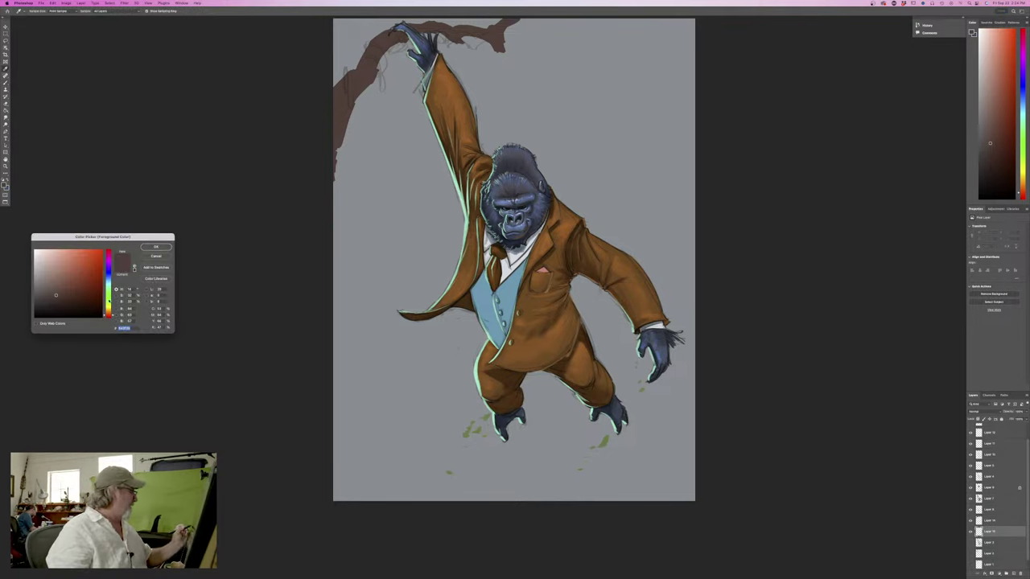
left_click(108, 300)
left_click(153, 247)
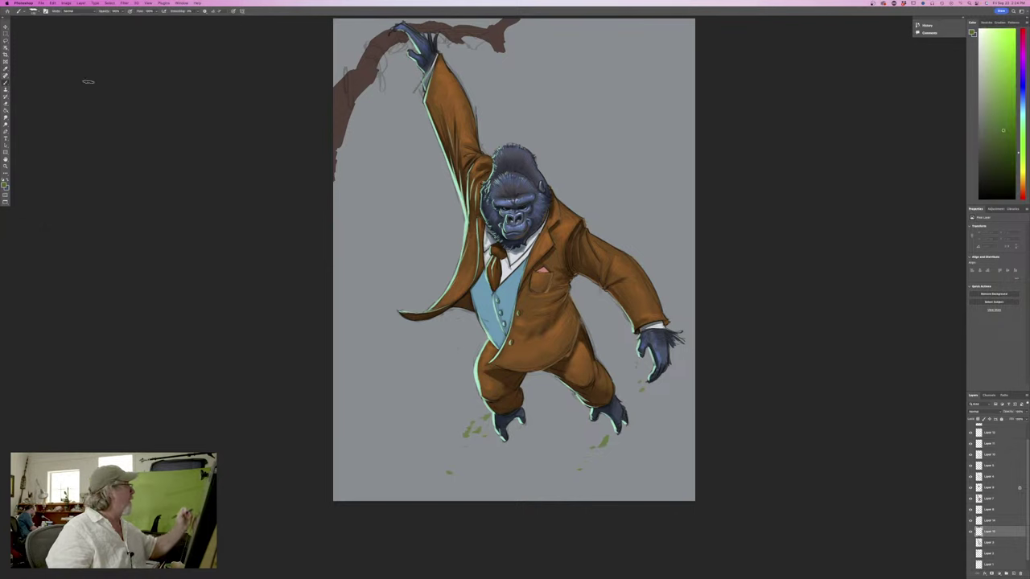
Choose a broad textured brush and paint green background diagonally behind the raised arm, the head and the lowered arm's shoulder
left_click(34, 12)
left_click(32, 120)
left_click(237, 228)
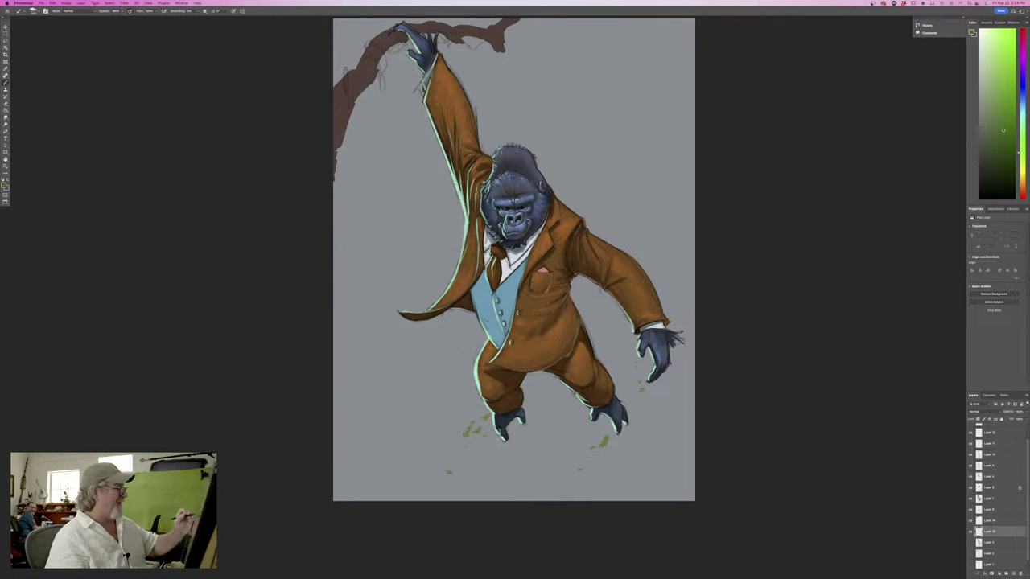
mouse_move(463, 119)
left_mouse_down()
mouse_move(565, 297)
mouse_move(448, 89)
mouse_move(609, 286)
mouse_move(460, 76)
mouse_move(626, 294)
mouse_move(496, 97)
mouse_move(593, 189)
mouse_move(501, 72)
mouse_move(646, 298)
mouse_move(488, 49)
mouse_move(653, 314)
left_mouse_up()
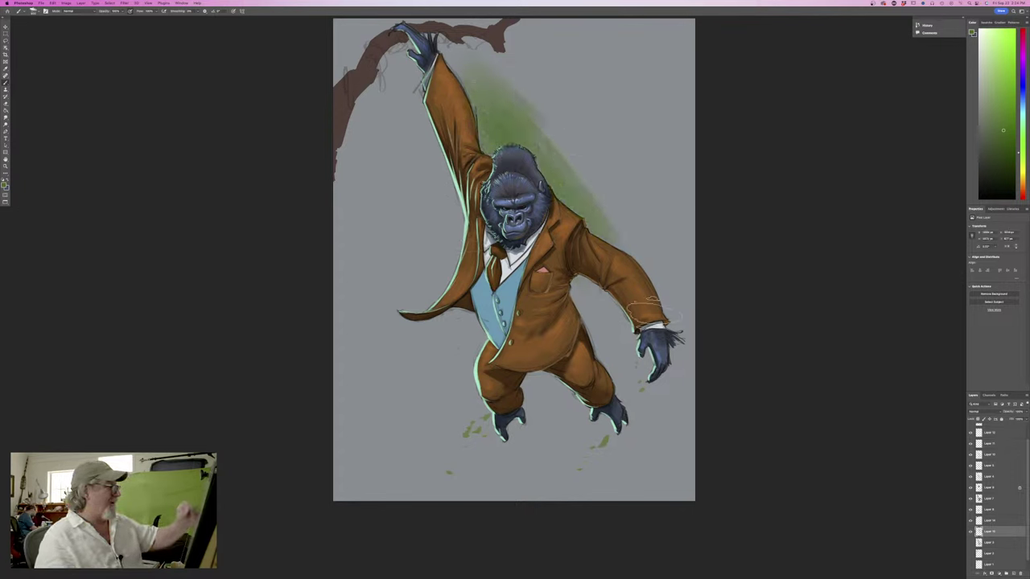
left_click_drag(548, 129, 615, 230)
left_click_drag(523, 93, 636, 230)
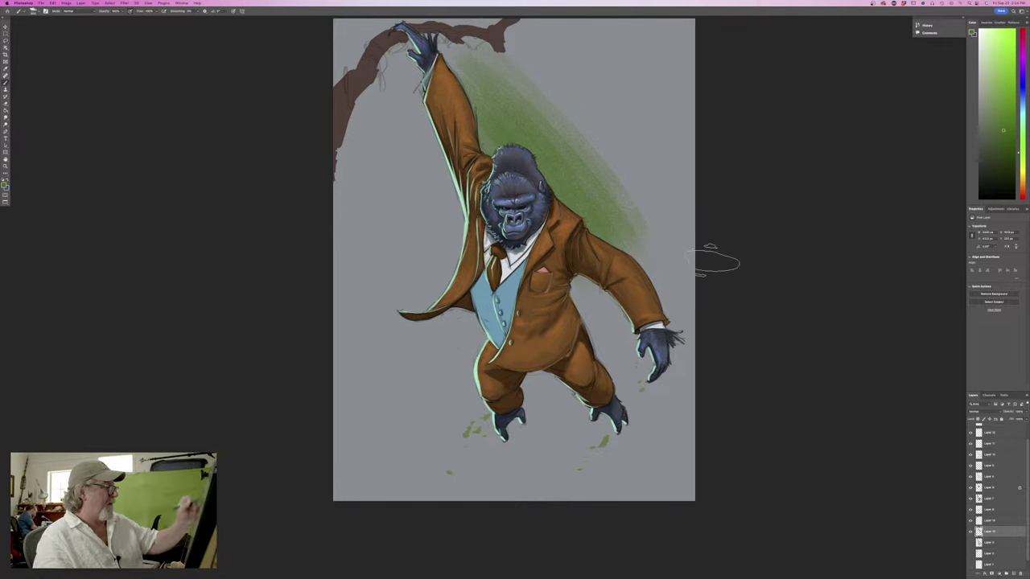
left_click_drag(539, 88, 644, 231)
left_click_drag(563, 165, 651, 266)
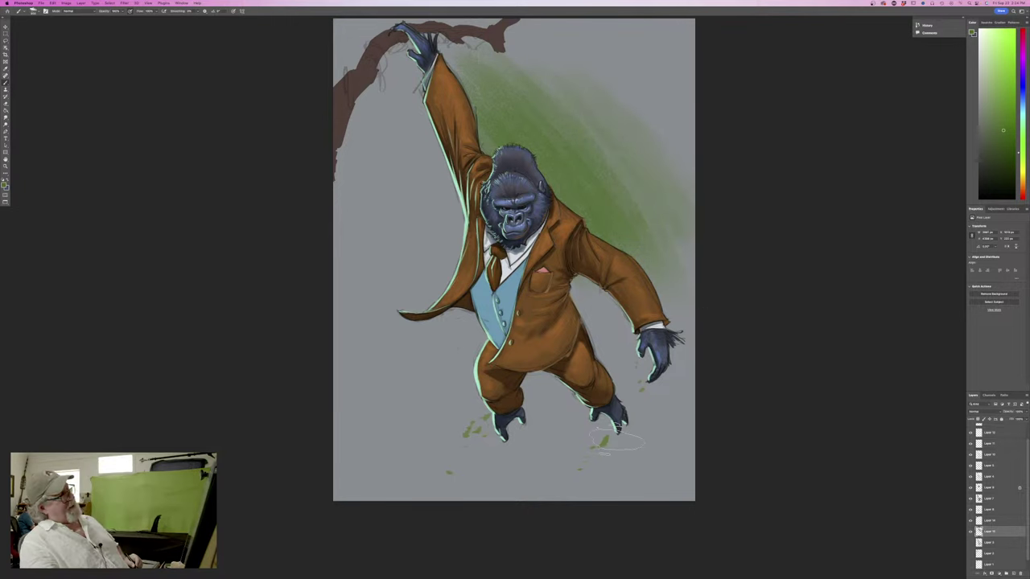
Extend the green background between the torso and the lowered arm, around the hand and down past the far leg
left_click_drag(613, 310, 634, 348)
mouse_move(576, 277)
left_mouse_down()
mouse_move(648, 366)
mouse_move(662, 403)
mouse_move(644, 408)
mouse_move(621, 395)
mouse_move(637, 416)
left_mouse_up()
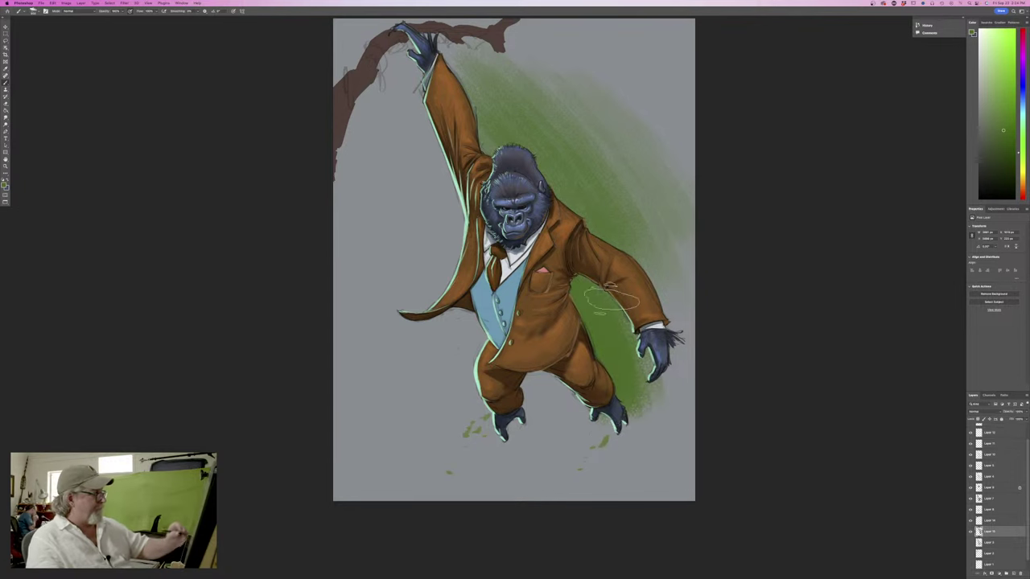
left_click_drag(613, 296, 648, 394)
mouse_move(602, 276)
left_mouse_down()
mouse_move(664, 407)
mouse_move(680, 402)
left_mouse_up()
mouse_move(641, 260)
left_mouse_down()
mouse_move(694, 354)
mouse_move(684, 338)
left_mouse_up()
left_click_drag(614, 358, 644, 450)
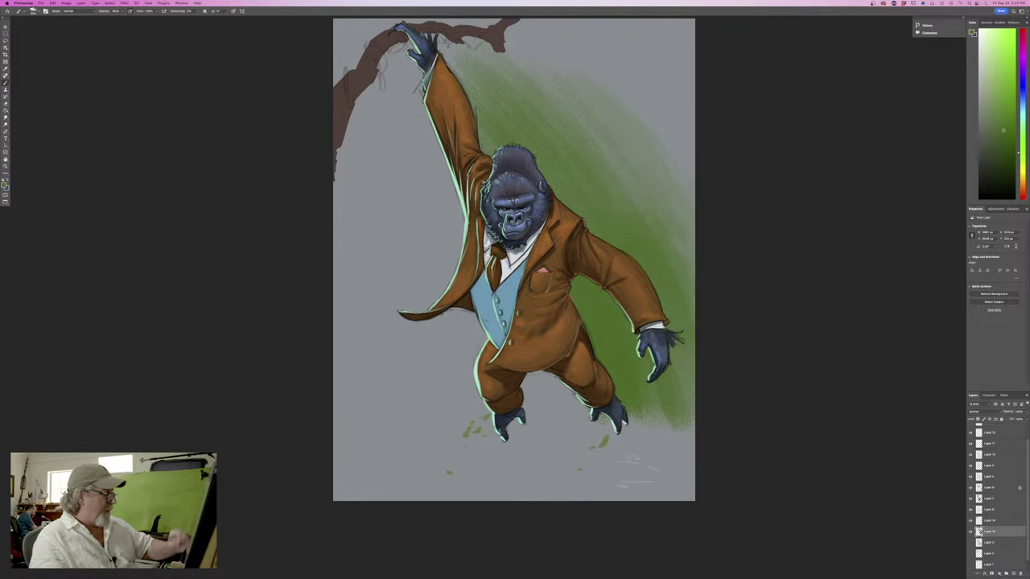
Extend the green background beneath both feet and across the lower area to the canvas's bottom edge
left_click_drag(564, 335, 636, 451)
left_click_drag(543, 364, 623, 455)
mouse_move(515, 390)
left_mouse_down()
mouse_move(588, 434)
mouse_move(580, 459)
mouse_move(555, 459)
mouse_move(539, 487)
mouse_move(527, 451)
mouse_move(512, 471)
left_mouse_up()
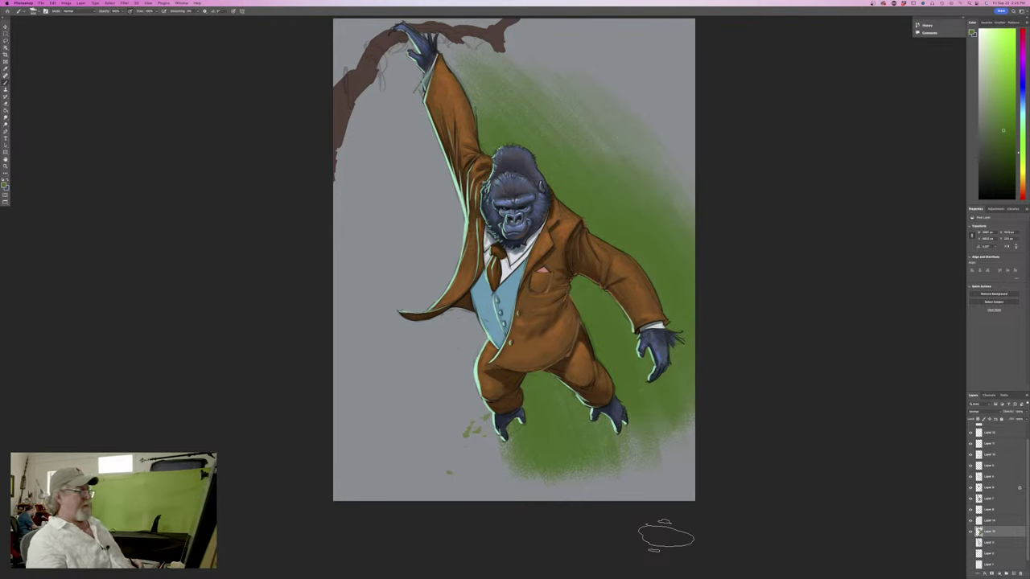
mouse_move(648, 447)
left_mouse_down()
mouse_move(680, 452)
mouse_move(668, 493)
mouse_move(573, 473)
mouse_move(547, 489)
left_mouse_up()
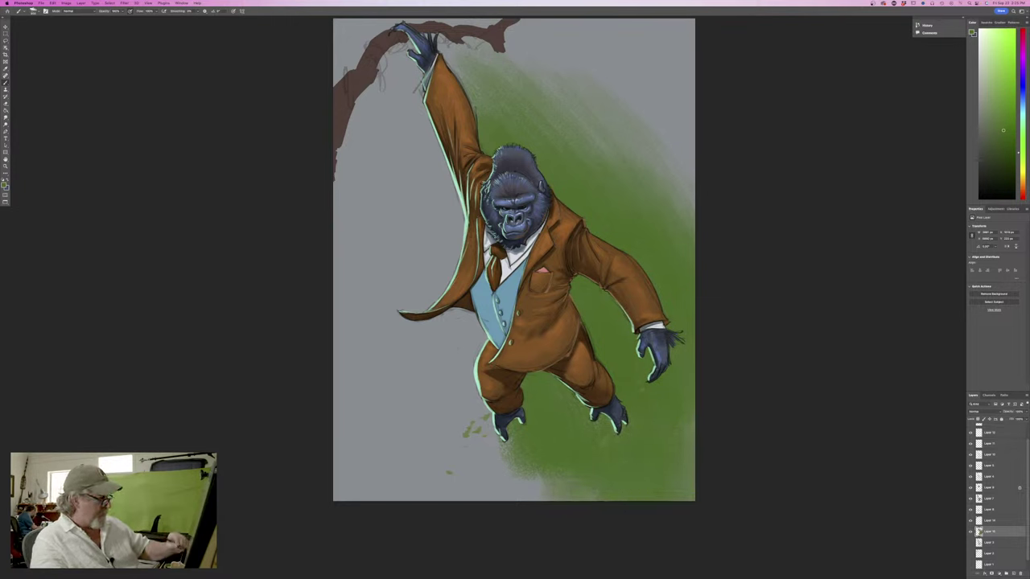
Paint green background behind the flared coat tail and near leg, and up alongside the torso and raised arm
mouse_move(499, 444)
left_mouse_down()
mouse_move(450, 338)
mouse_move(459, 313)
mouse_move(418, 273)
left_mouse_up()
mouse_move(476, 326)
left_mouse_down()
mouse_move(446, 322)
mouse_move(426, 403)
mouse_move(471, 431)
mouse_move(511, 515)
mouse_move(523, 487)
mouse_move(531, 491)
mouse_move(478, 479)
mouse_move(435, 495)
mouse_move(390, 475)
left_mouse_up()
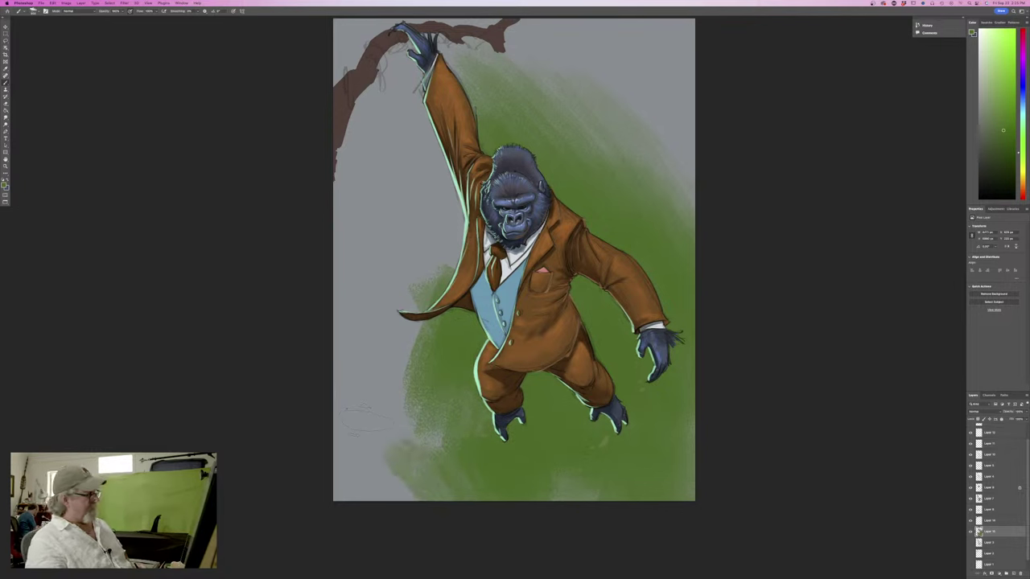
mouse_move(569, 458)
left_mouse_down()
mouse_move(534, 470)
mouse_move(520, 420)
mouse_move(628, 465)
mouse_move(678, 460)
left_mouse_up()
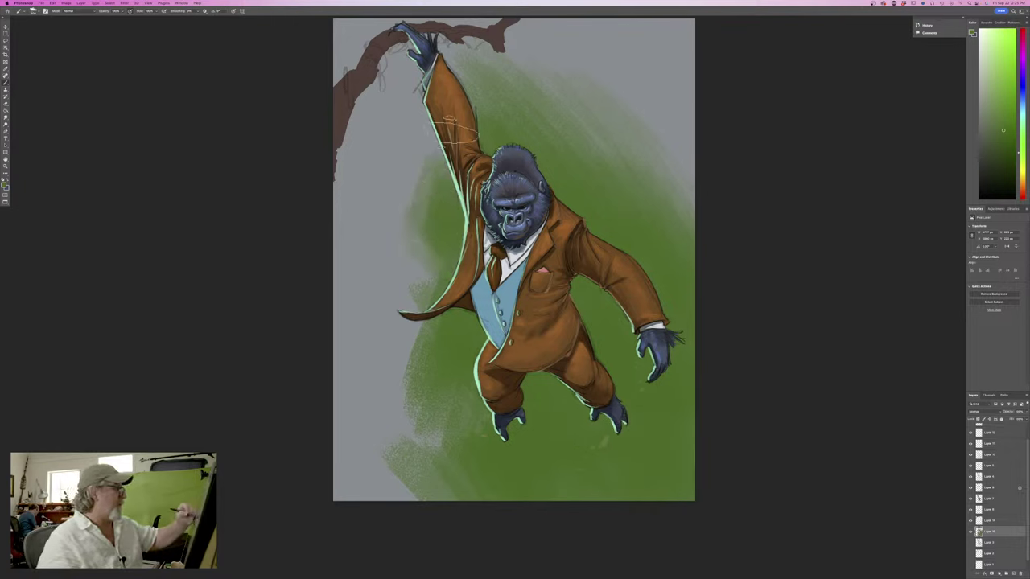
mouse_move(430, 237)
left_mouse_down()
mouse_move(402, 309)
mouse_move(407, 353)
left_mouse_up()
mouse_move(386, 309)
left_mouse_down()
mouse_move(396, 363)
mouse_move(388, 373)
mouse_move(403, 409)
left_mouse_up()
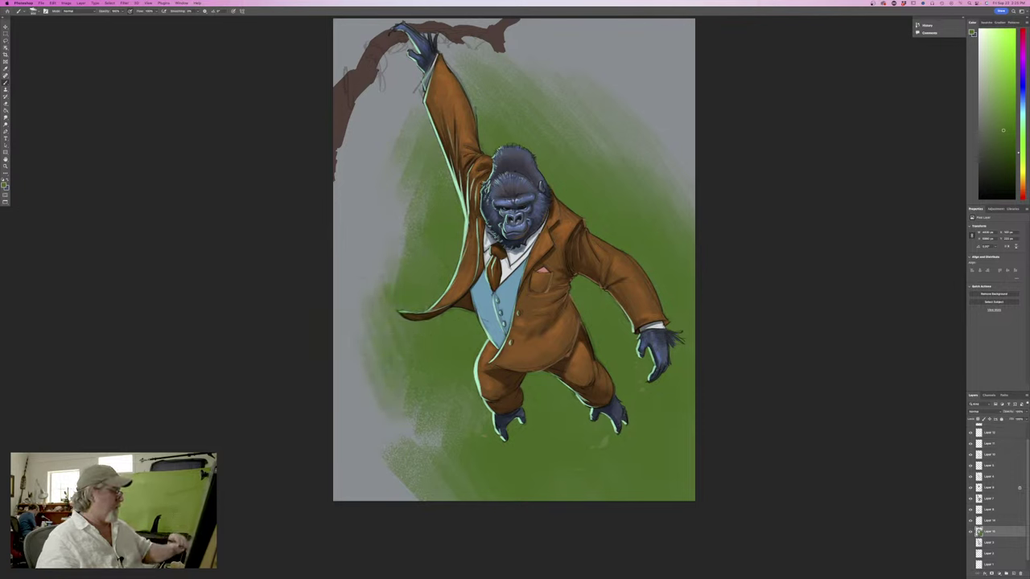
Extend the green above the lowered arm's shoulder and around the raised hand, continuing down beside the raised sleeve
left_click_drag(586, 121, 605, 159)
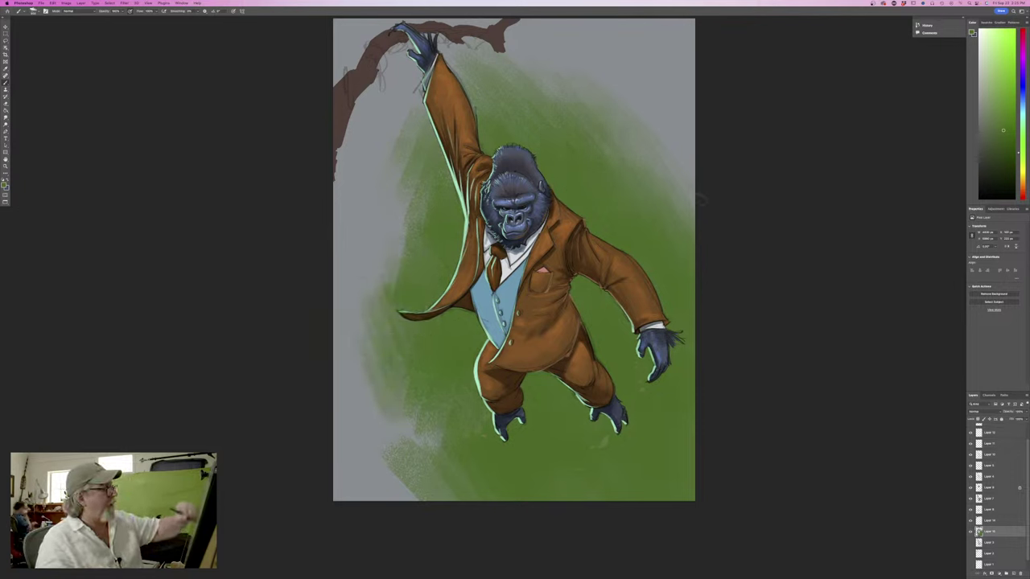
mouse_move(618, 117)
left_mouse_down()
mouse_move(628, 158)
mouse_move(681, 193)
mouse_move(689, 225)
left_mouse_up()
mouse_move(455, 41)
left_mouse_down()
mouse_move(426, 92)
mouse_move(443, 84)
left_mouse_up()
left_click_drag(419, 45, 382, 117)
mouse_move(203, 217)
left_mouse_down()
mouse_move(201, 278)
mouse_move(218, 311)
left_mouse_up()
mouse_move(422, 202)
left_mouse_down()
mouse_move(434, 286)
mouse_move(425, 269)
mouse_move(425, 300)
left_mouse_up()
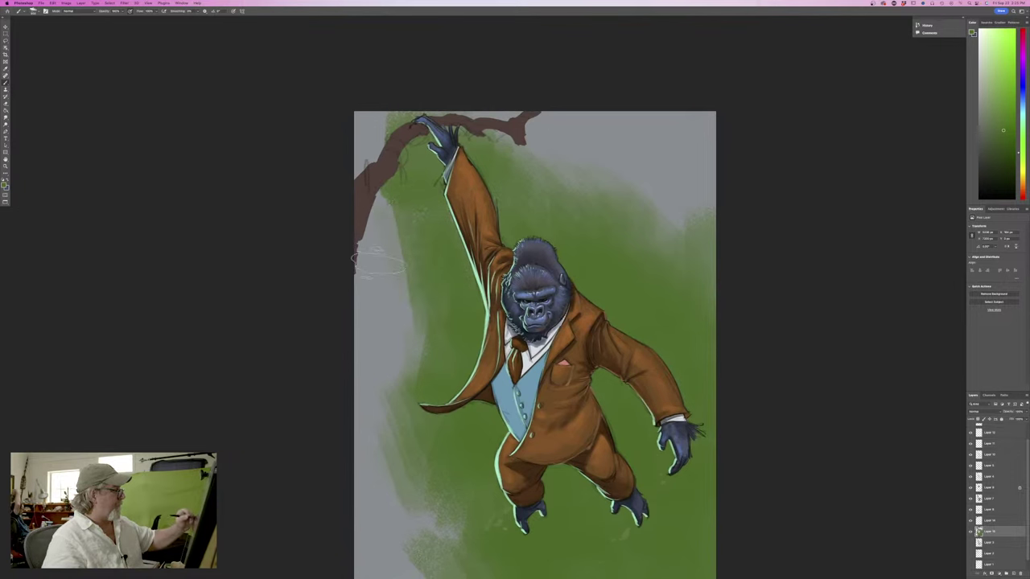
Paint green around the tree branch into the canvas corner, above the head, and along the edge beneath the branch
left_click_drag(378, 222, 403, 305)
left_click_drag(406, 137, 362, 201)
left_click_drag(354, 166, 380, 113)
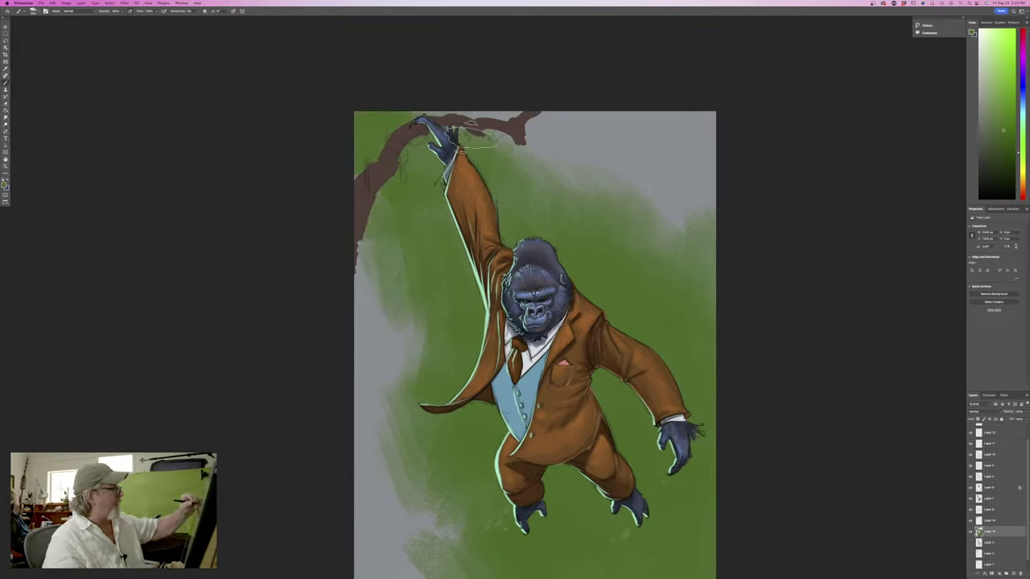
mouse_move(471, 132)
left_mouse_down()
mouse_move(528, 103)
mouse_move(547, 181)
mouse_move(593, 233)
mouse_move(600, 161)
mouse_move(684, 234)
left_mouse_up()
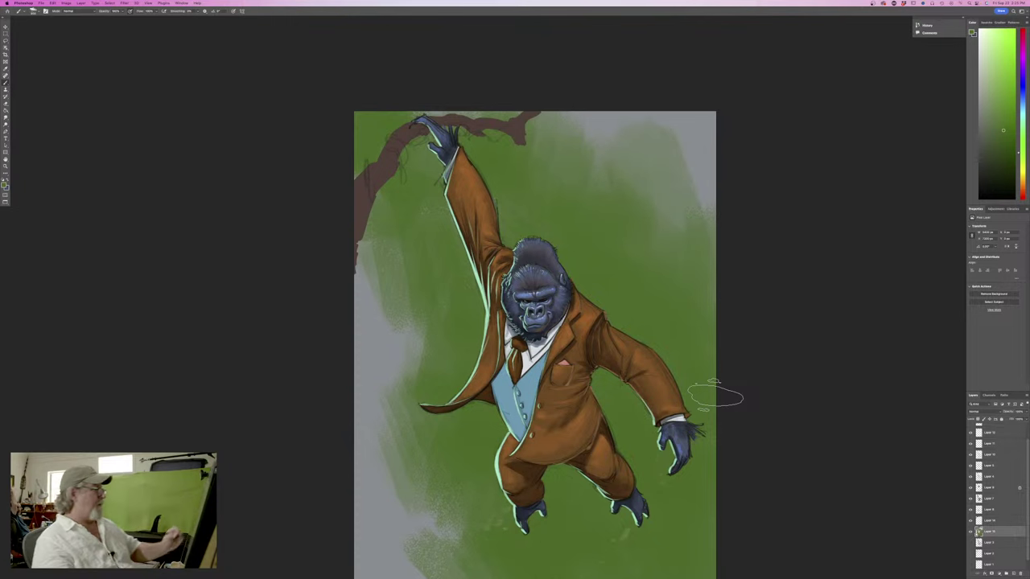
mouse_move(383, 270)
left_mouse_down()
mouse_move(435, 374)
mouse_move(360, 335)
mouse_move(403, 383)
mouse_move(350, 414)
mouse_move(374, 405)
mouse_move(460, 455)
mouse_move(421, 345)
left_mouse_up()
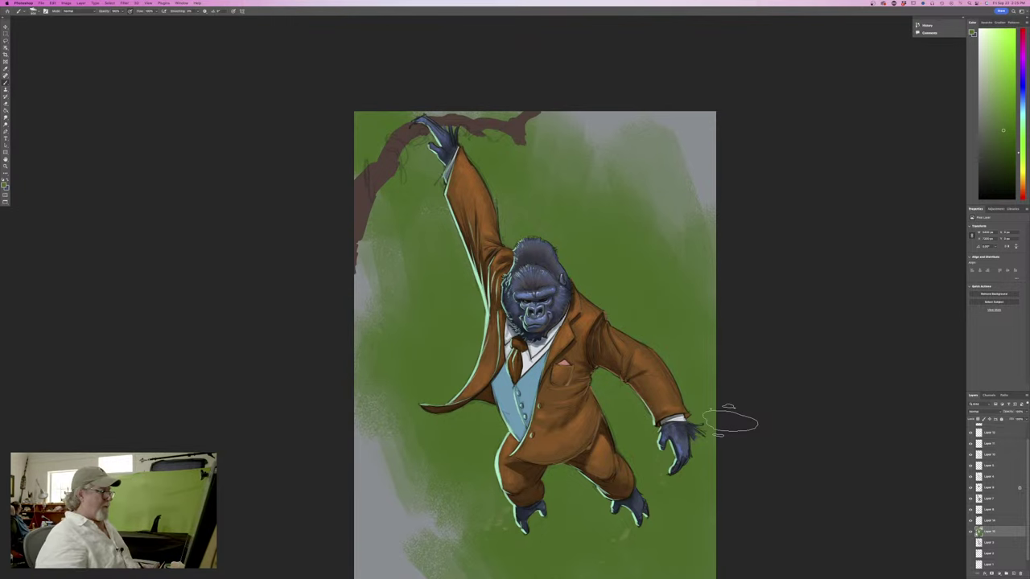
mouse_move(288, 430)
left_mouse_down()
mouse_move(260, 269)
mouse_move(273, 334)
left_mouse_up()
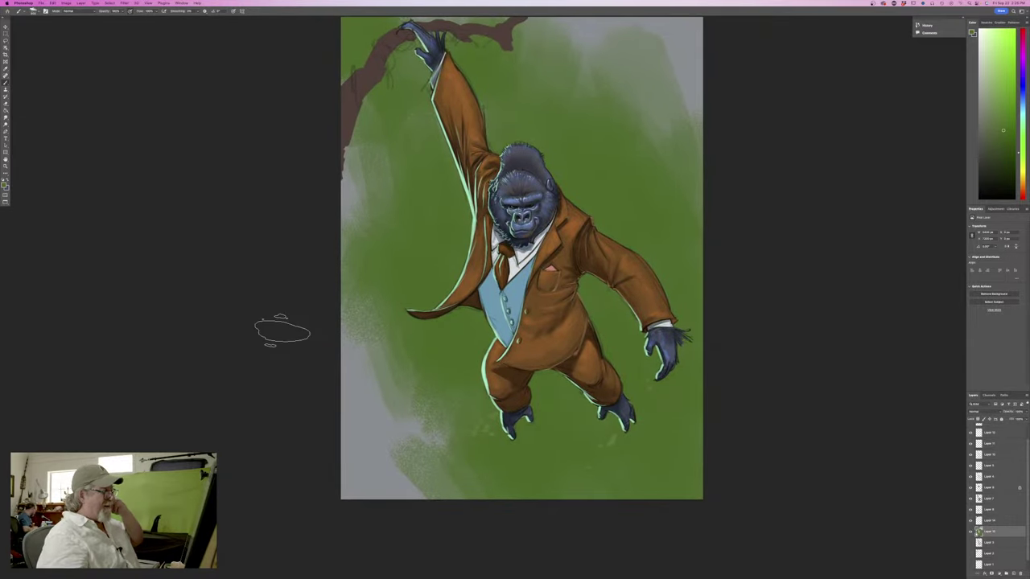
Browse the brush presets and choose a leaf-shaped sampled brush for the background foliage
left_click(34, 12)
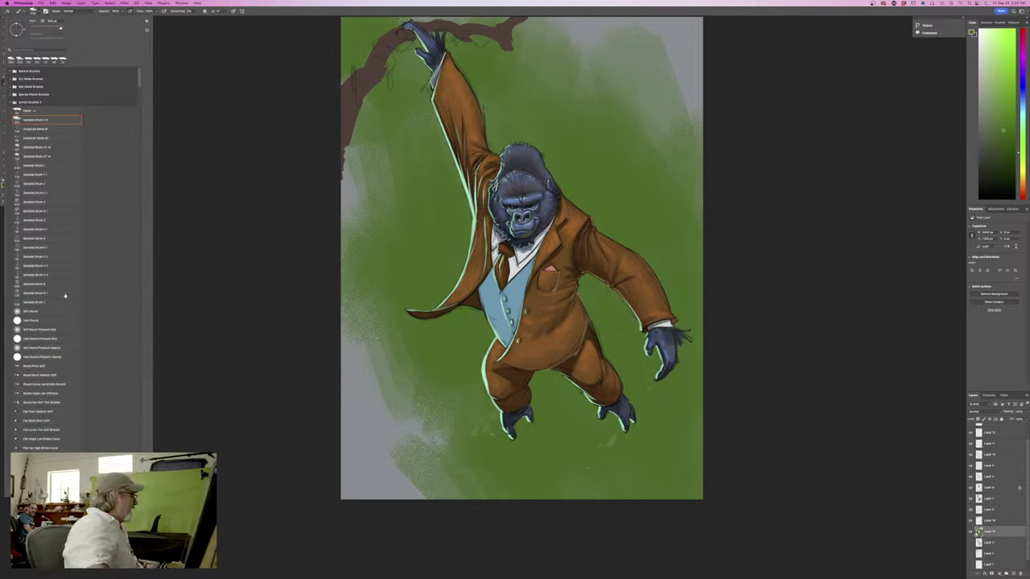
scroll(65, 296, "down", 1)
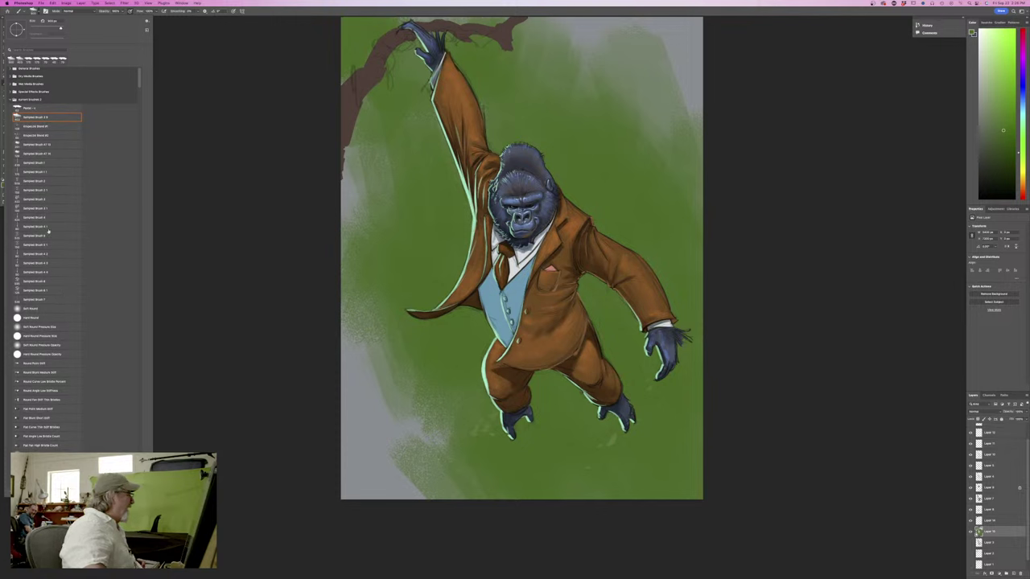
scroll(48, 272, "down", 5)
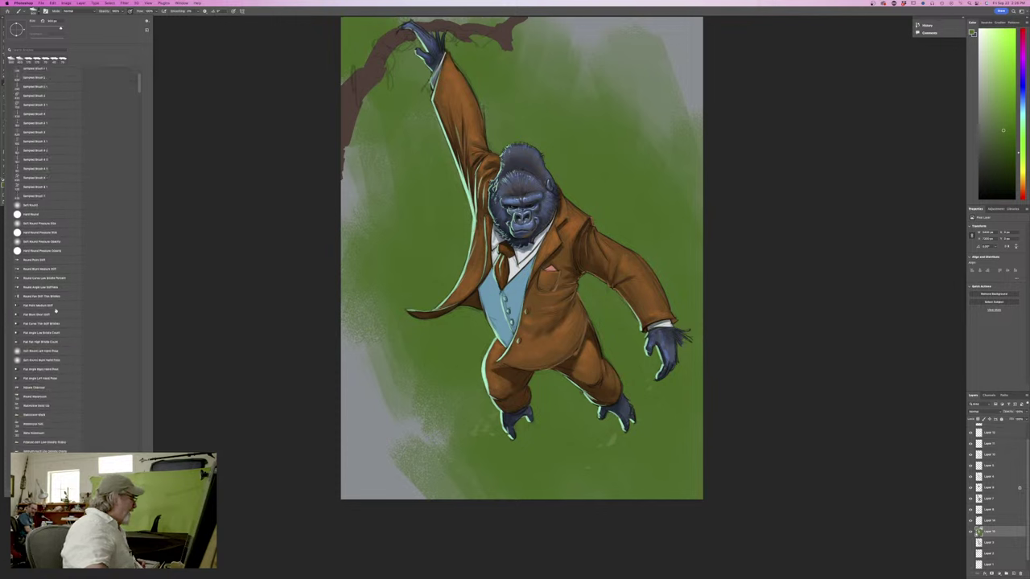
scroll(55, 311, "down", 9)
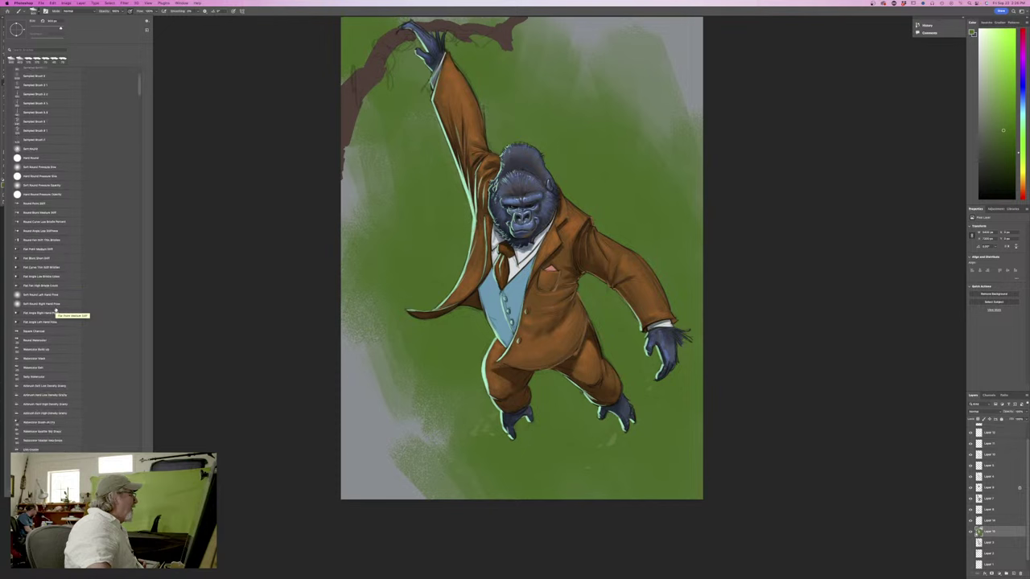
scroll(56, 310, "down", 13)
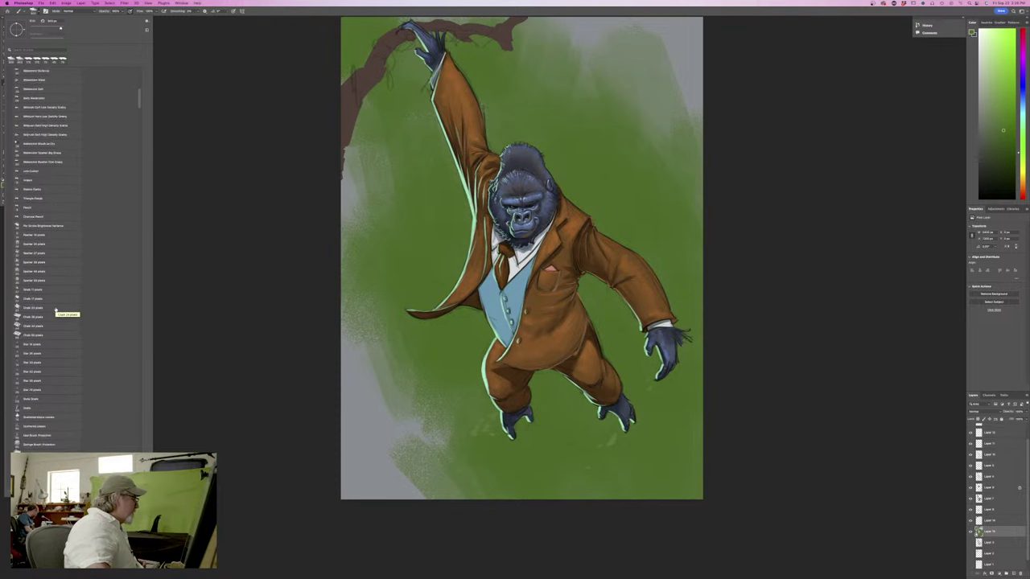
scroll(55, 311, "down", 11)
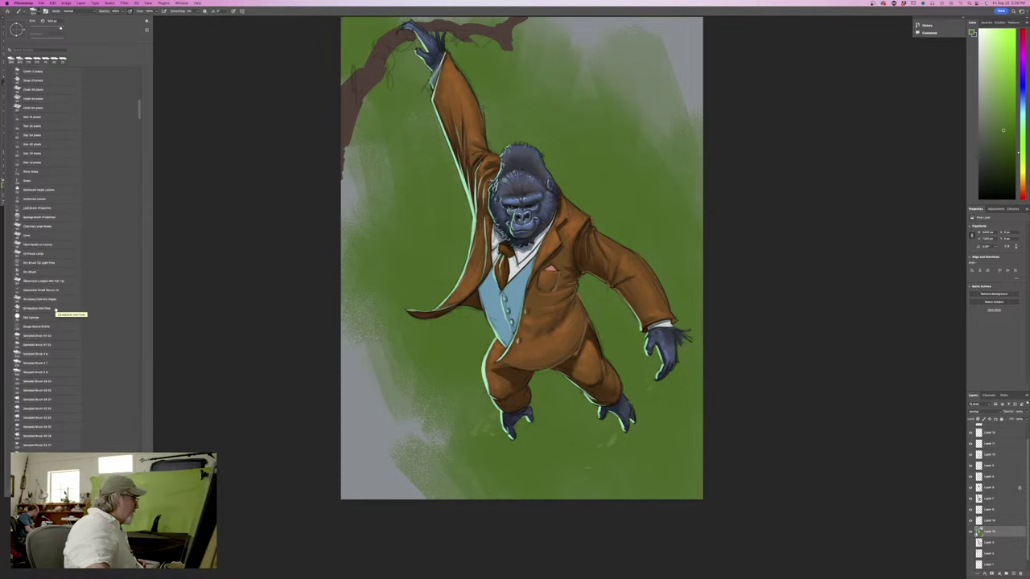
scroll(55, 310, "down", 2)
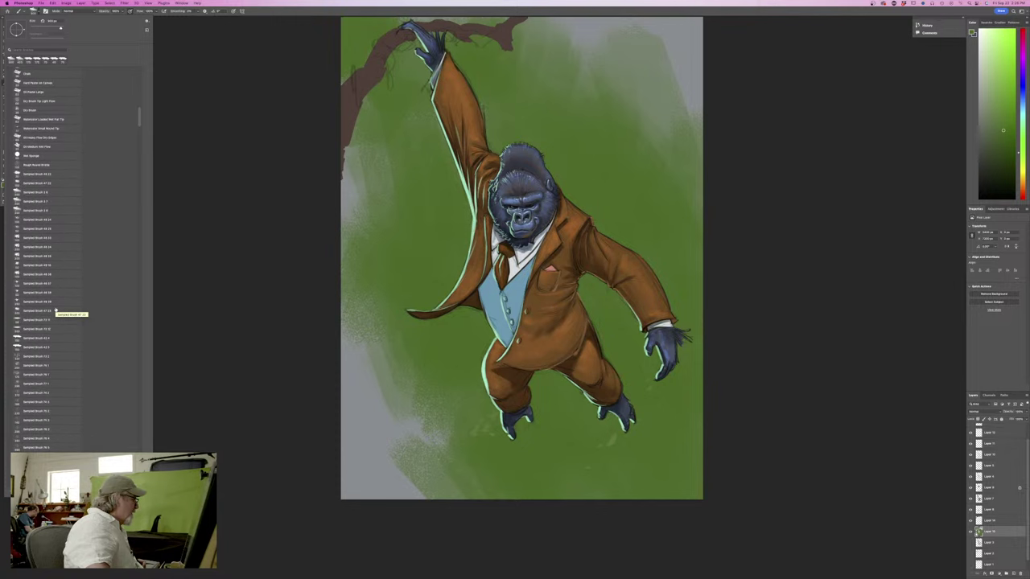
scroll(55, 310, "down", 2)
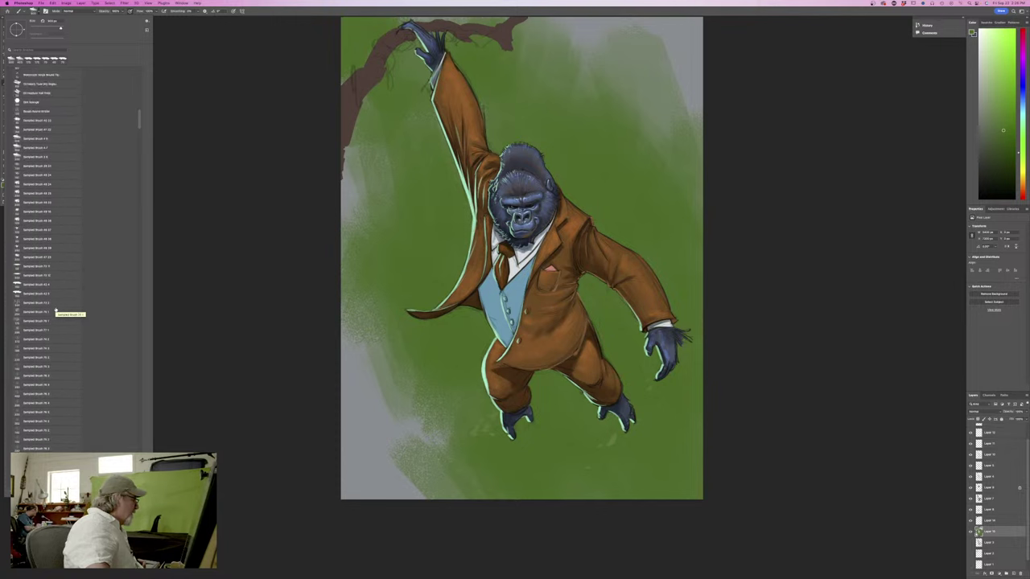
scroll(55, 310, "down", 6)
scroll(56, 311, "down", 8)
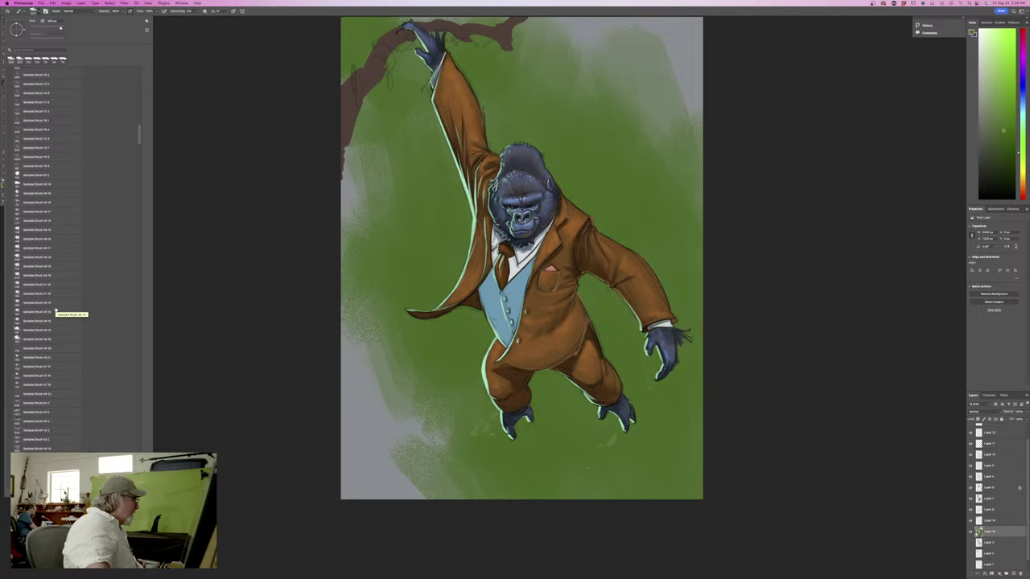
scroll(55, 311, "down", 3)
scroll(56, 310, "down", 2)
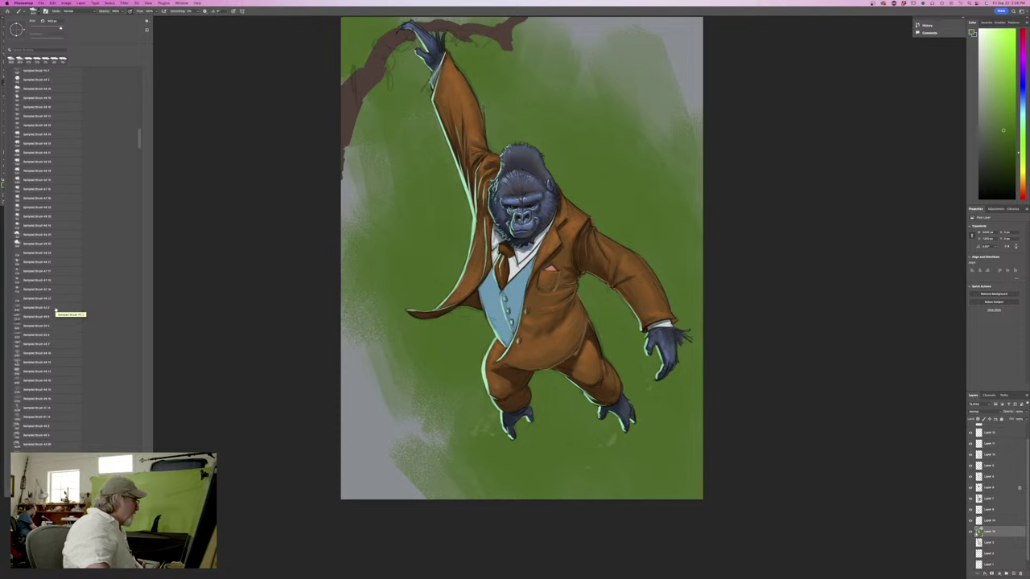
scroll(55, 311, "down", 6)
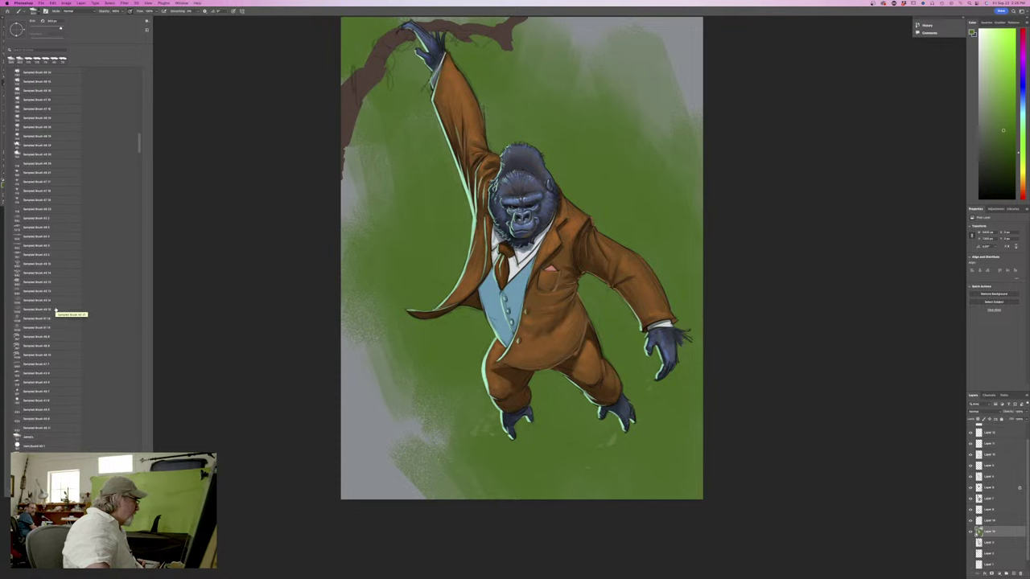
scroll(56, 310, "down", 10)
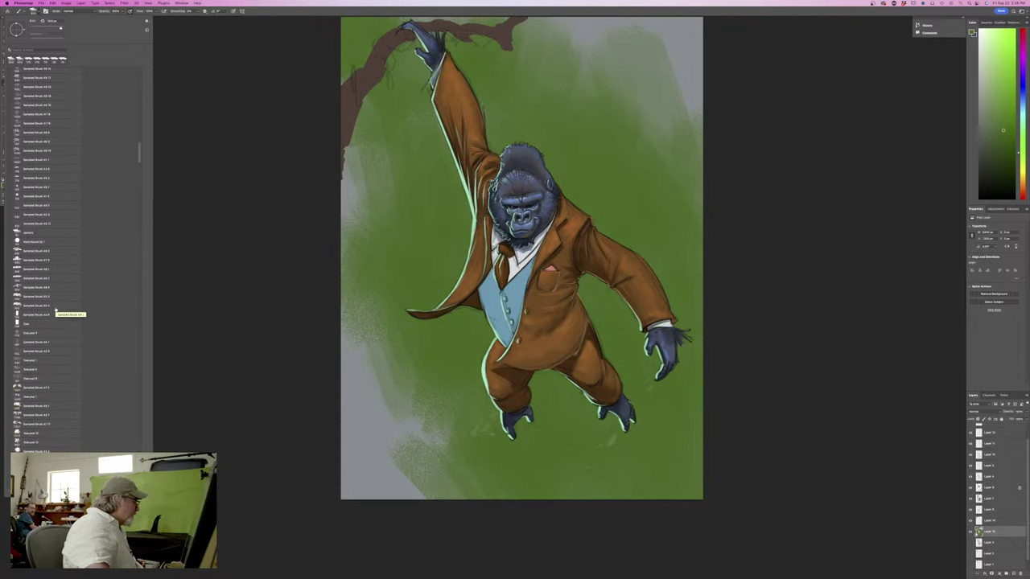
scroll(55, 311, "down", 3)
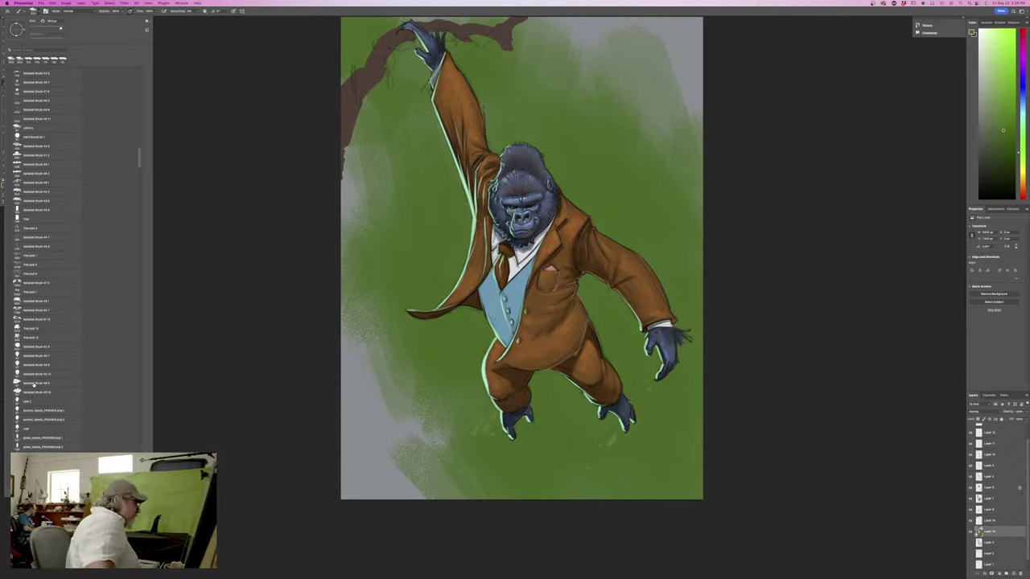
left_click(34, 384)
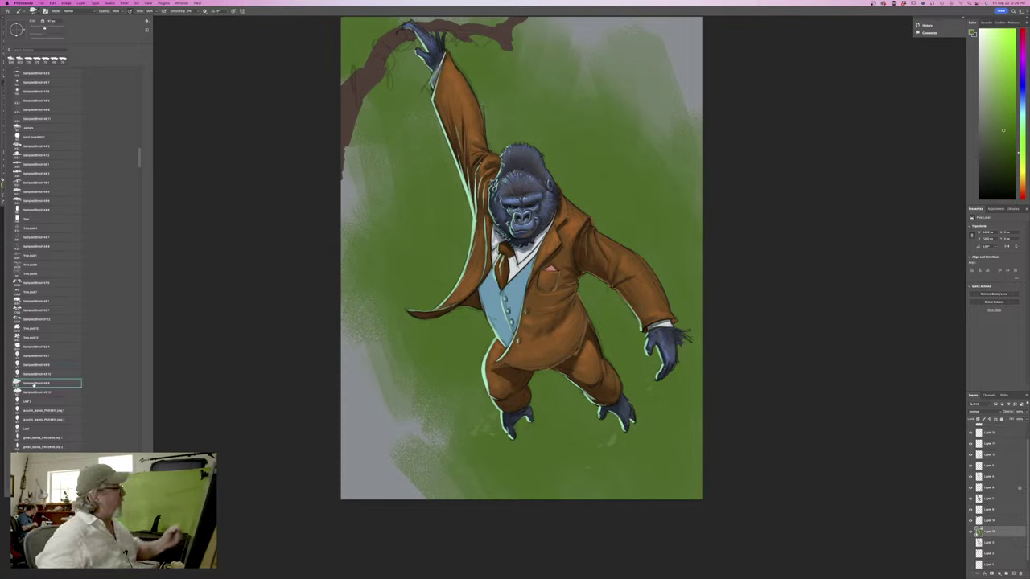
left_click(338, 242)
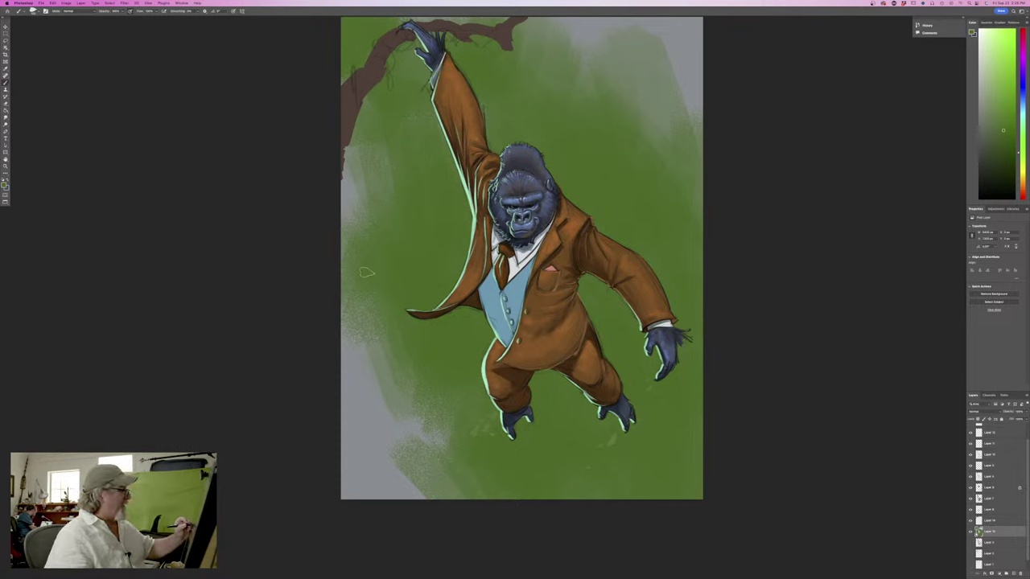
Set the foreground colour to a lighter green and scatter leaf marks beside the raised sleeve and below the raised hand
left_click(5, 184)
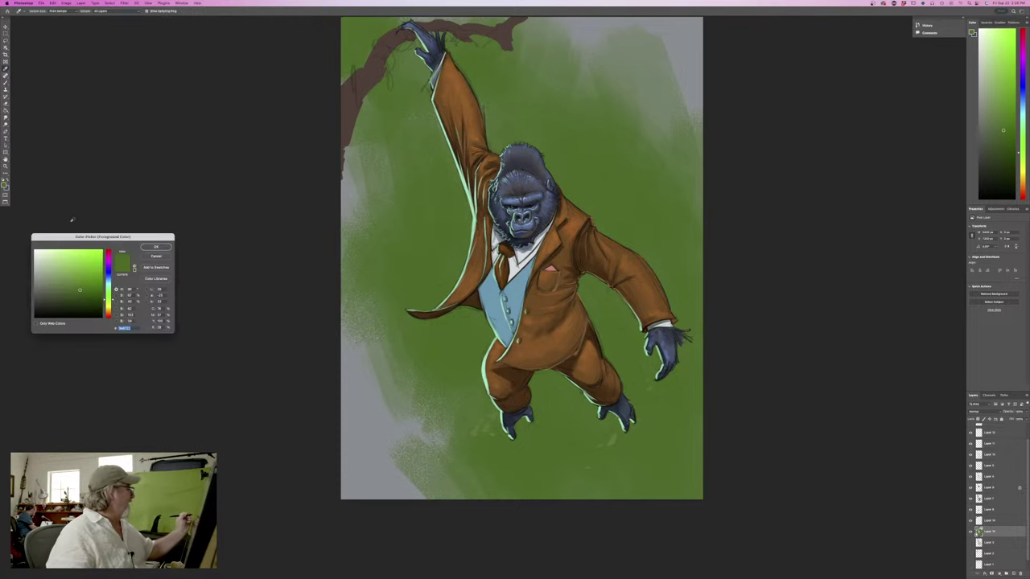
left_click(73, 270)
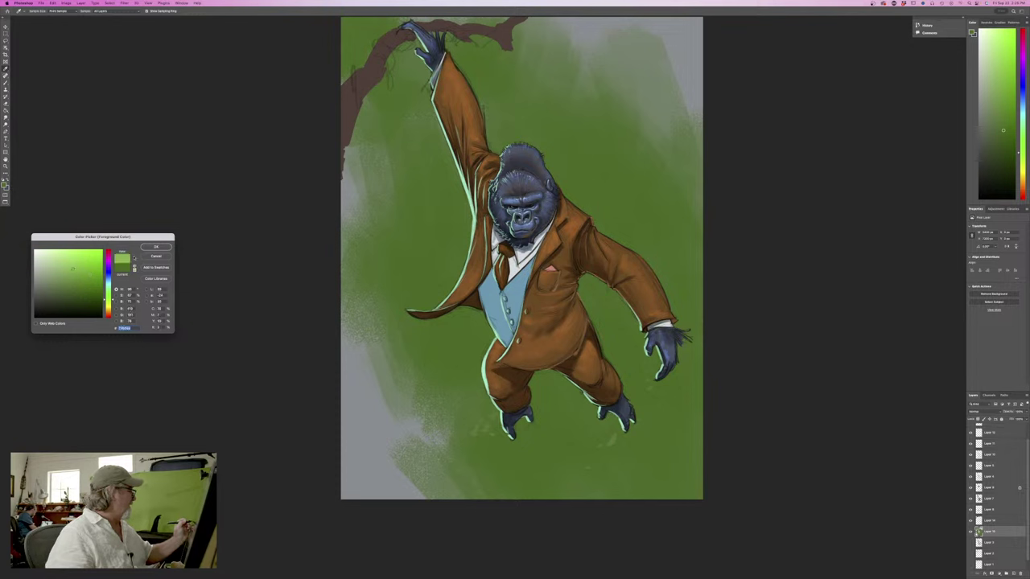
left_click(156, 247)
left_click_drag(419, 113, 450, 192)
left_click_drag(405, 89, 420, 106)
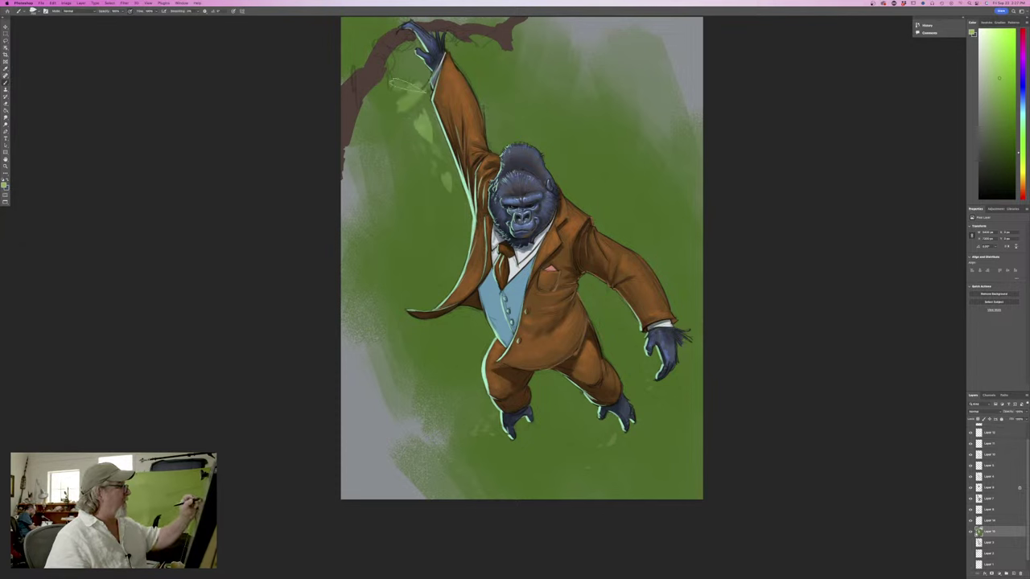
mouse_move(417, 48)
left_mouse_down()
mouse_move(423, 69)
mouse_move(391, 60)
left_mouse_up()
Add light green leaf clusters above the head and over the lowered arm's shoulder toward the canvas edge
left_click_drag(553, 89, 548, 106)
mouse_move(533, 67)
left_mouse_down()
mouse_move(513, 102)
mouse_move(553, 134)
left_mouse_up()
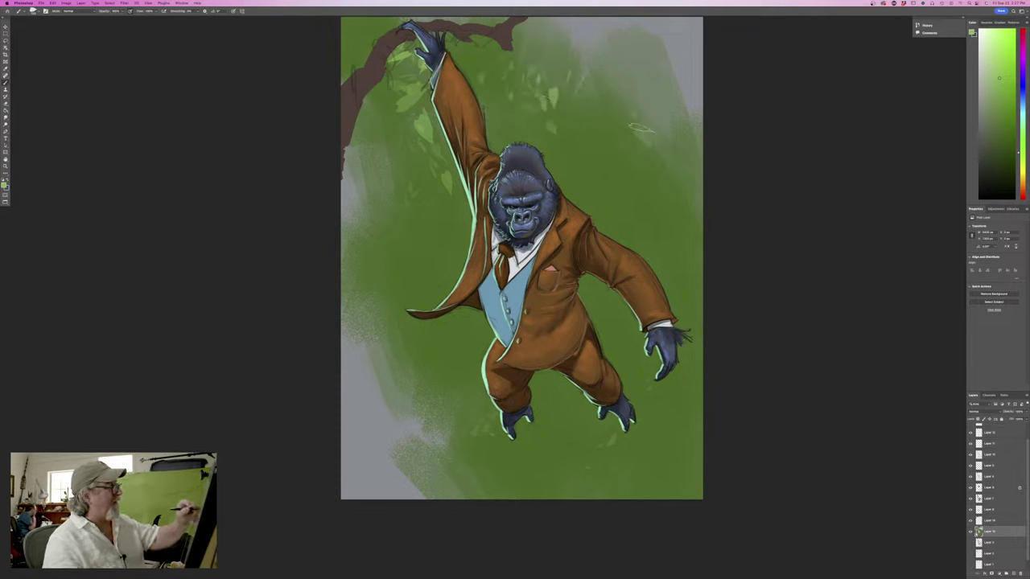
left_click_drag(658, 95, 636, 100)
mouse_move(635, 109)
left_mouse_down()
mouse_move(640, 122)
mouse_move(615, 104)
left_mouse_up()
left_click_drag(634, 88, 618, 95)
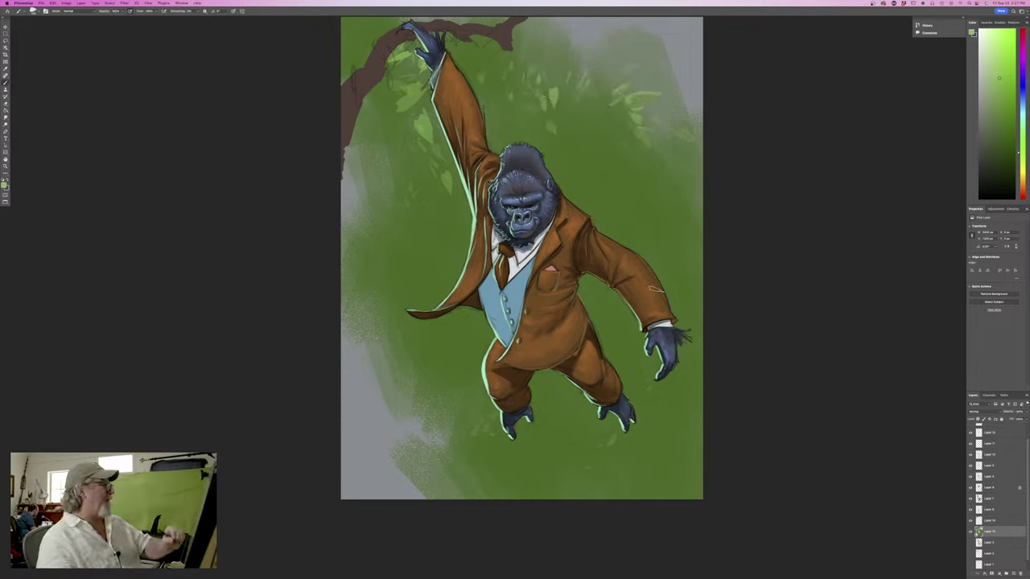
Scatter light green leaves beside the open coat, beneath the branch, and around and below both feet
left_click_drag(433, 229, 442, 248)
left_click_drag(404, 211, 409, 232)
left_click_drag(378, 214, 365, 225)
left_click_drag(386, 164, 376, 182)
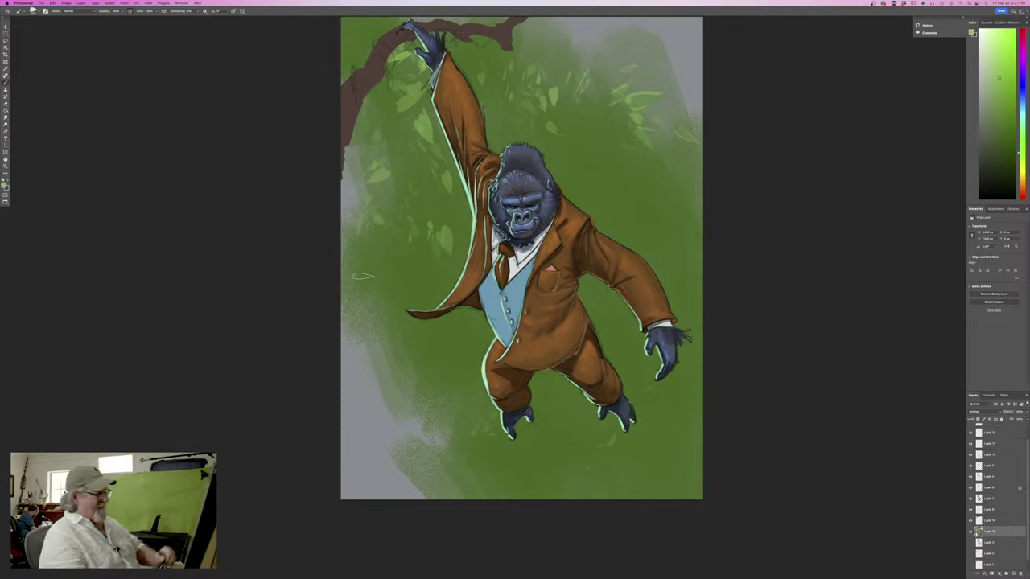
left_click_drag(599, 439, 613, 423)
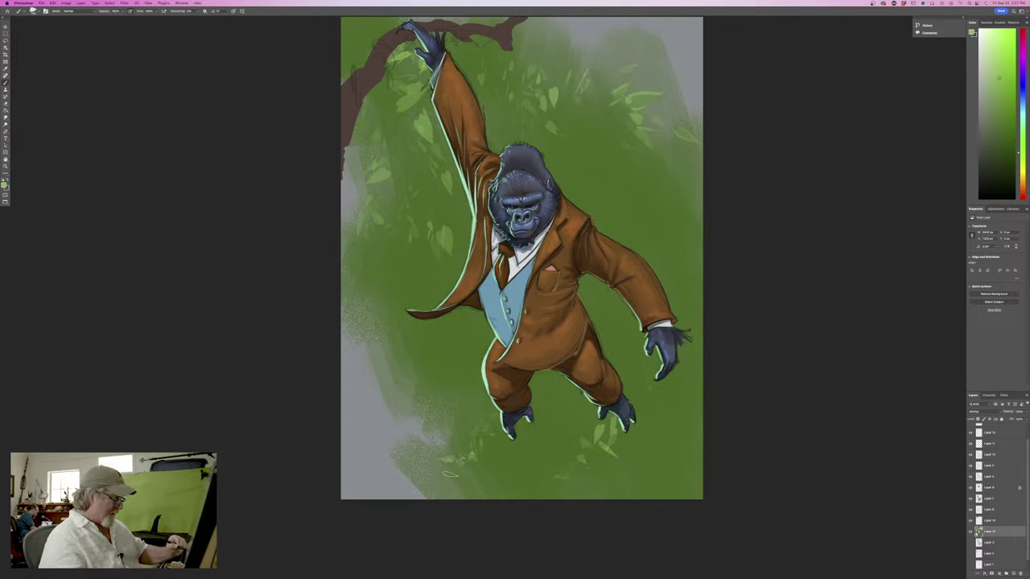
left_click_drag(466, 420, 483, 424)
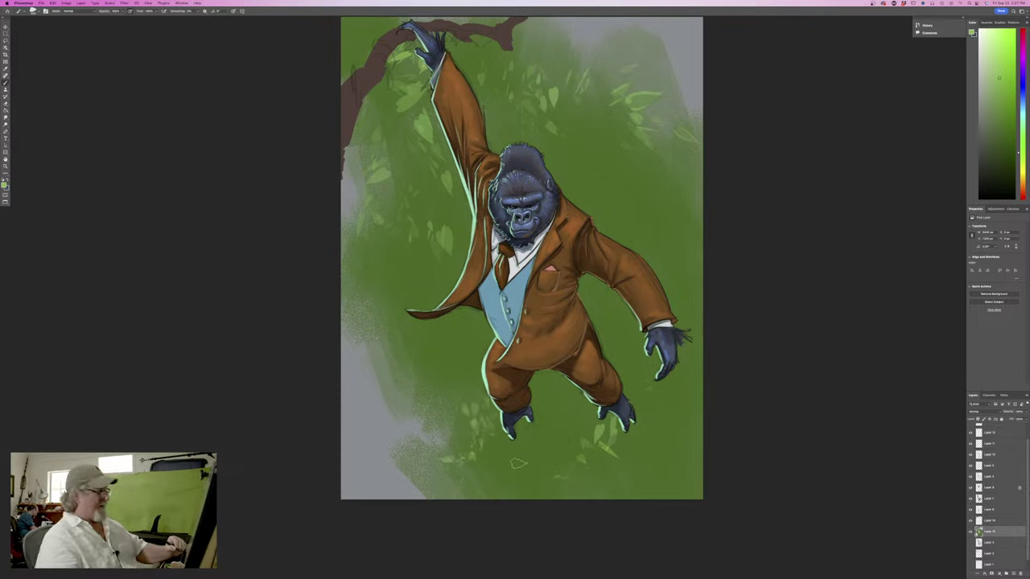
Switch to a leaf brush preset and scatter light green leaves beside the trouser leg, coat tail and raised sleeve, and above the head
left_click(34, 11)
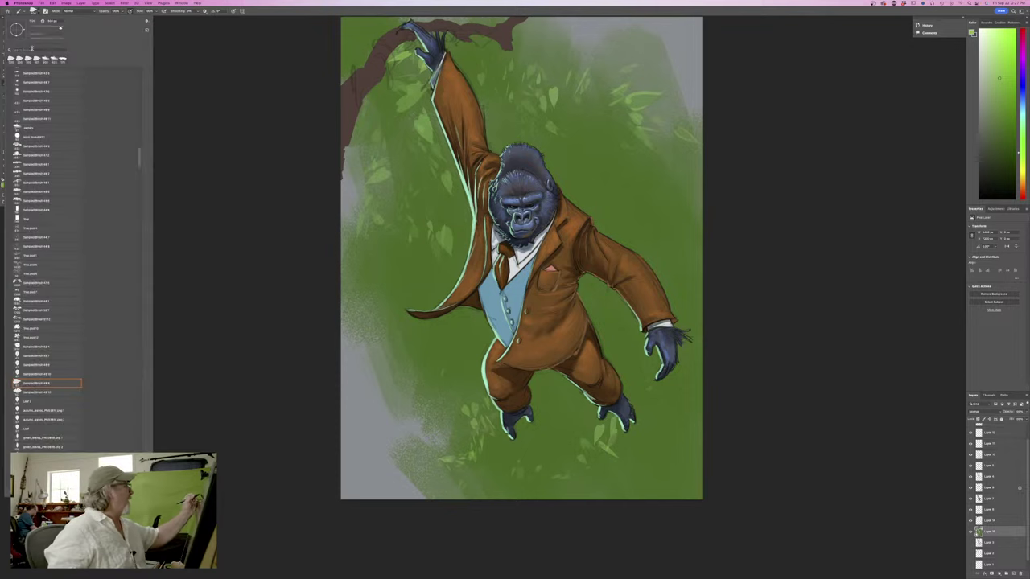
left_click(43, 403)
left_click(221, 426)
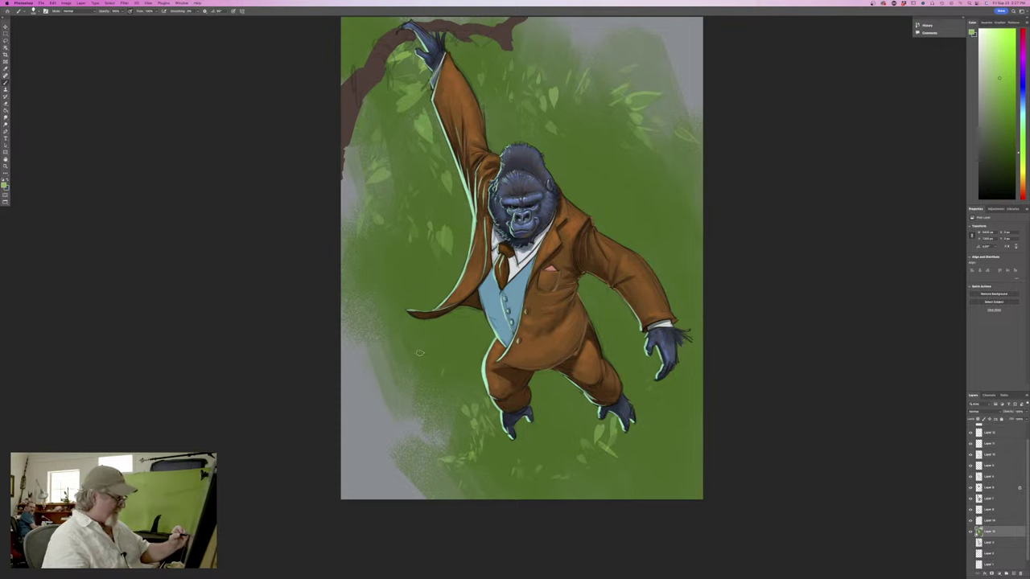
left_click_drag(448, 357, 462, 377)
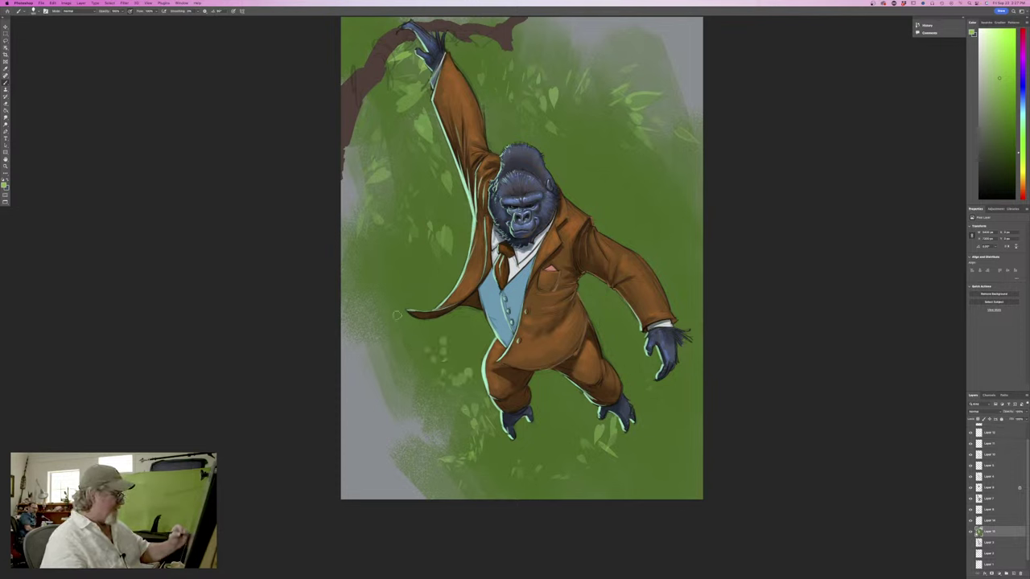
left_click_drag(397, 314, 395, 268)
left_click_drag(418, 195, 409, 216)
mouse_move(413, 165)
left_mouse_down()
mouse_move(401, 138)
mouse_move(379, 134)
left_mouse_up()
mouse_move(576, 139)
left_mouse_down()
mouse_move(521, 116)
mouse_move(506, 88)
mouse_move(476, 92)
mouse_move(459, 66)
left_mouse_up()
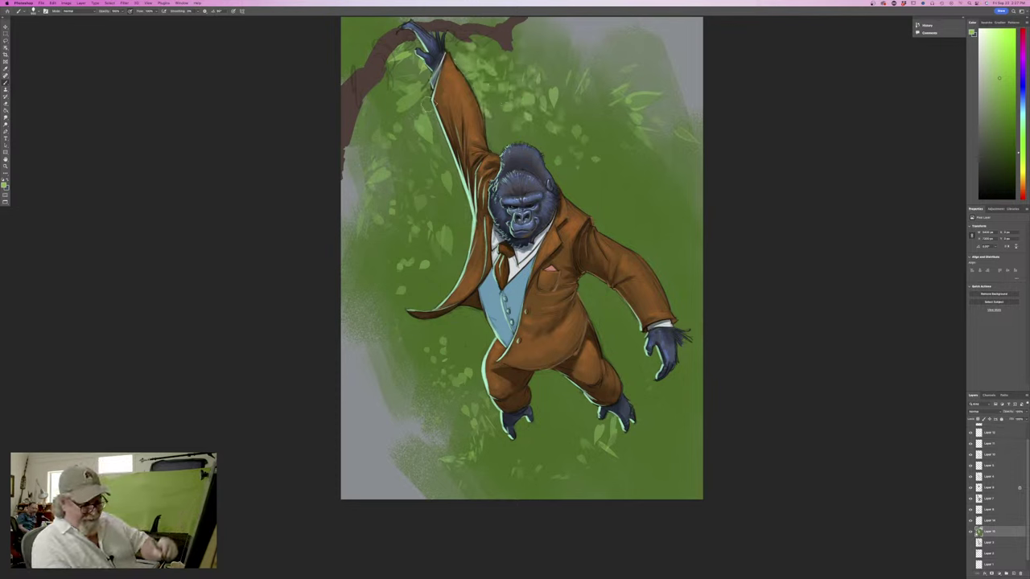
Add a new layer and scatter more light green leaves above the lowered arm, beside the coat tail and over the grey edge
left_click(1012, 573)
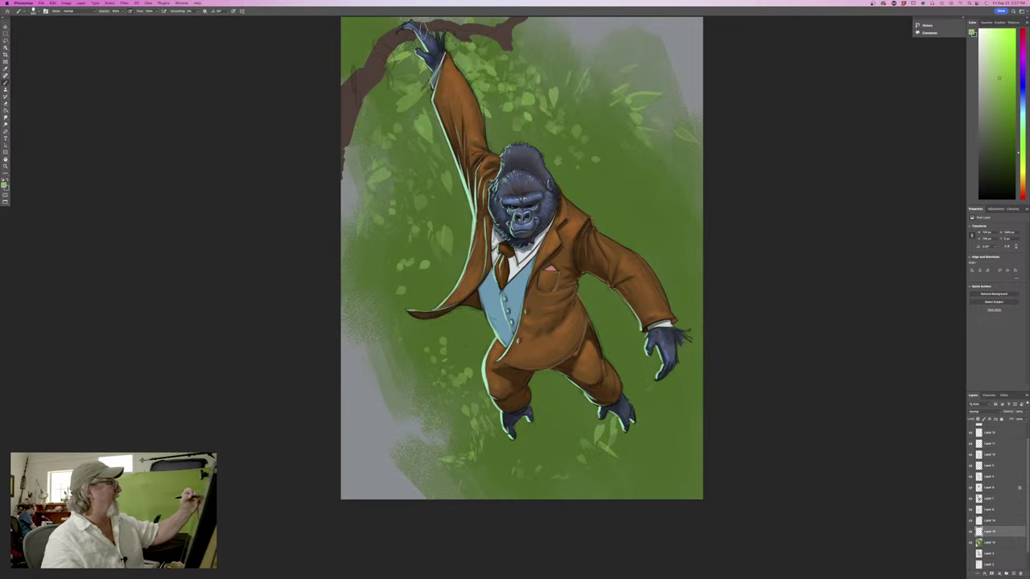
mouse_move(686, 133)
left_mouse_down()
mouse_move(668, 109)
mouse_move(594, 132)
mouse_move(668, 179)
left_mouse_up()
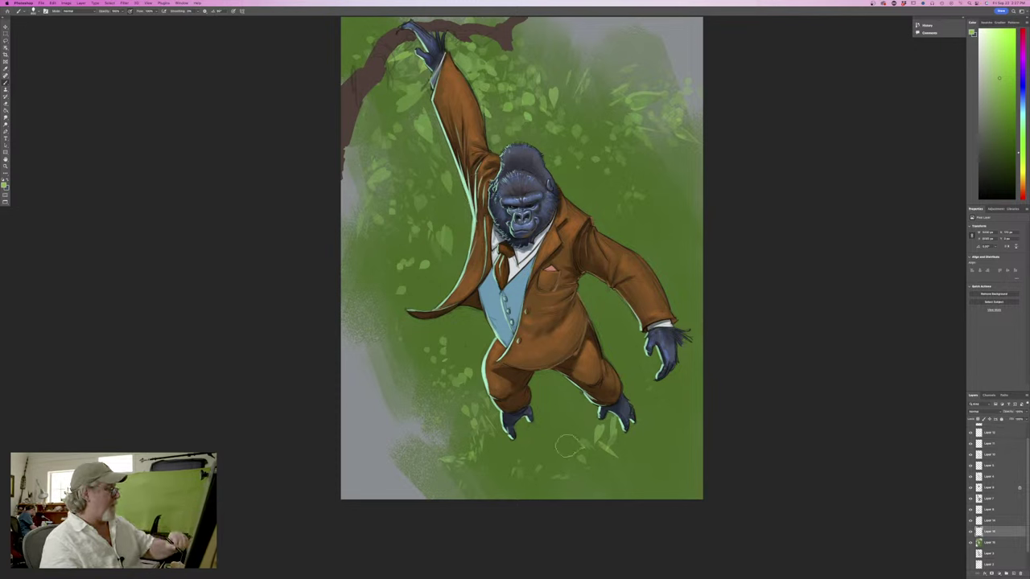
mouse_move(404, 286)
left_mouse_down()
mouse_move(406, 259)
mouse_move(390, 285)
left_mouse_up()
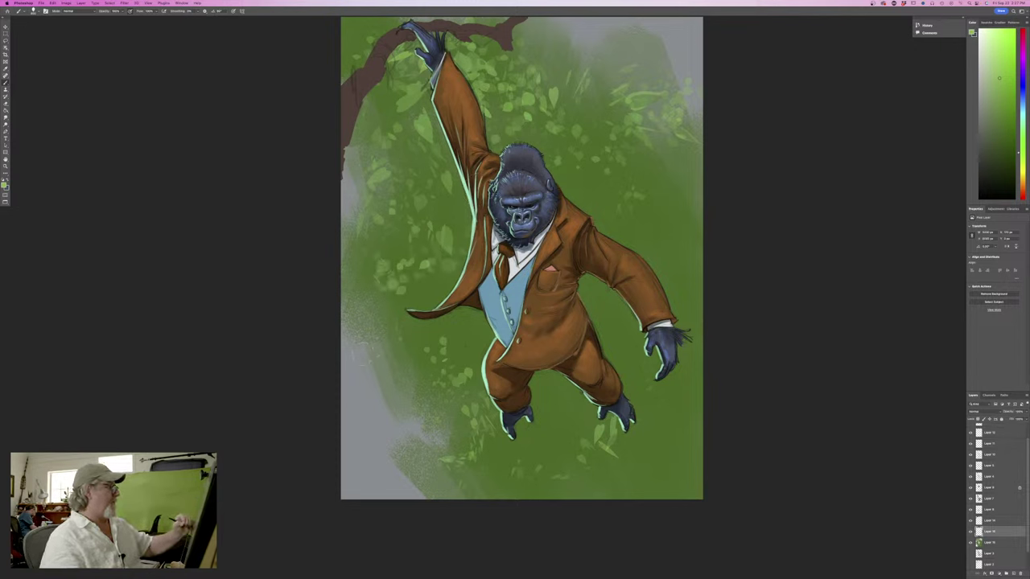
left_click(405, 363)
left_click(373, 397)
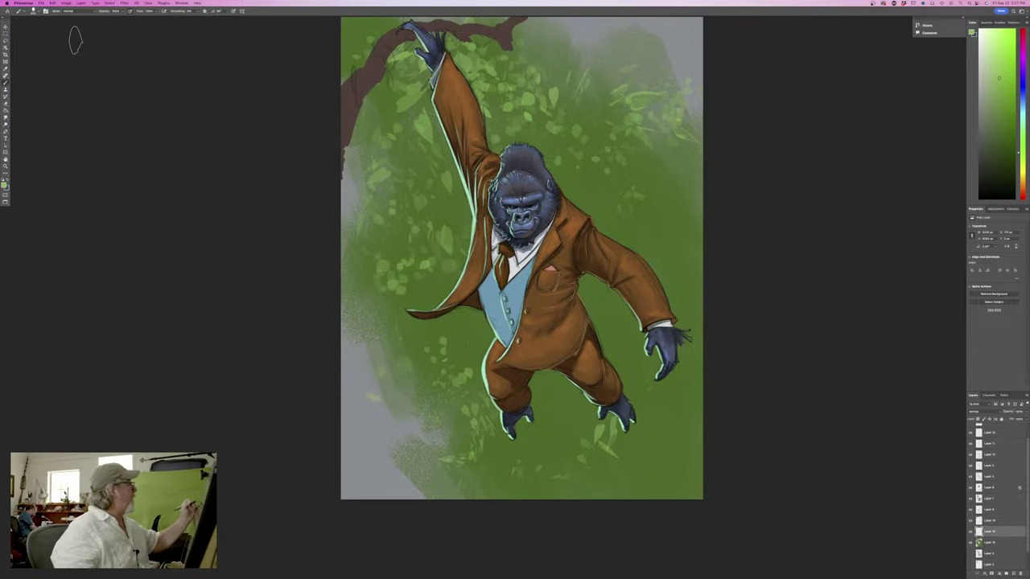
Set the brush mode to Multiply and paint darker leaf marks on the background layer around the lowered arm and feet
left_click(69, 11)
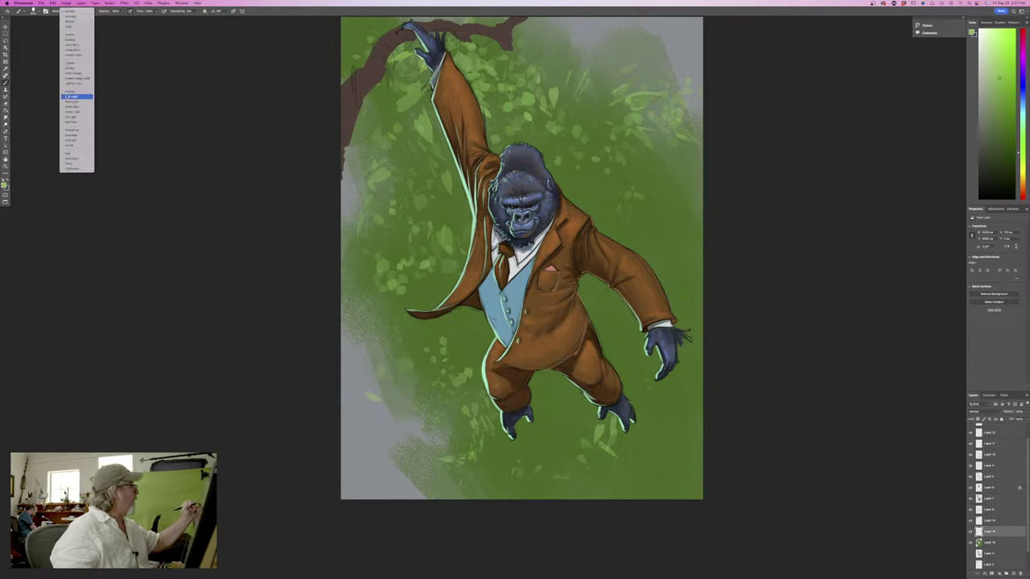
left_click(71, 40)
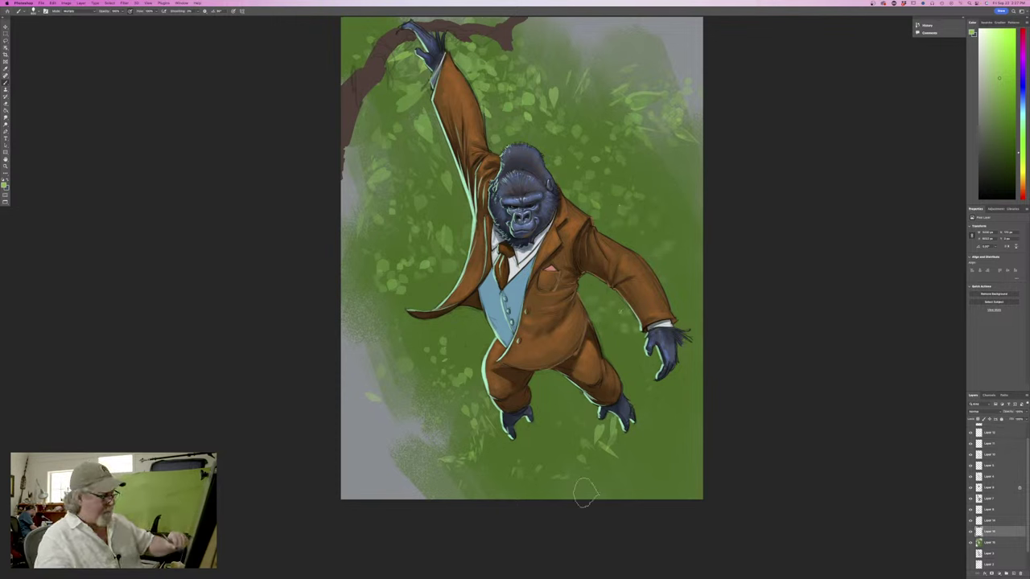
left_click(995, 542)
left_click_drag(657, 428, 609, 436)
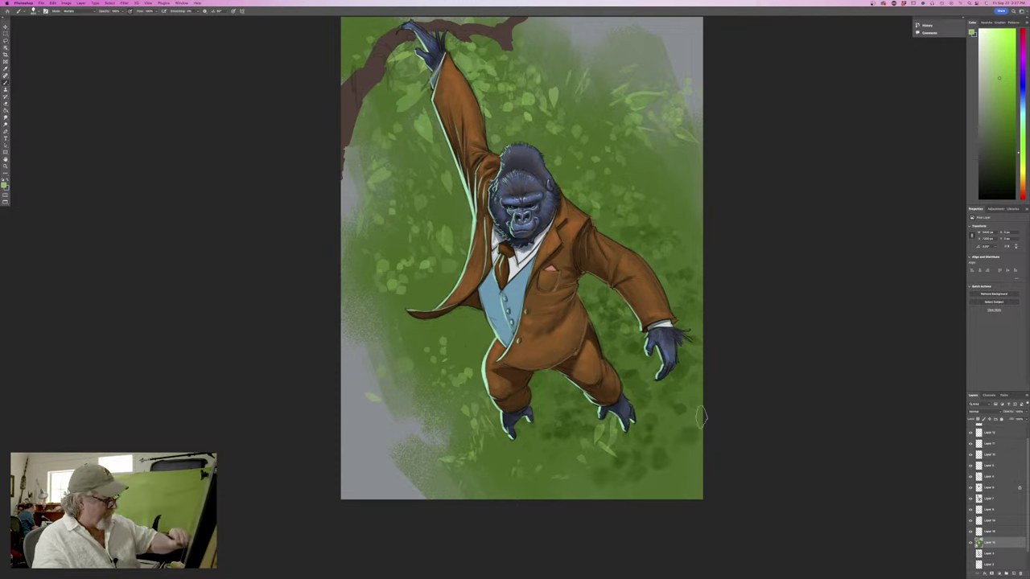
mouse_move(639, 476)
left_mouse_down()
mouse_move(528, 434)
mouse_move(537, 375)
mouse_move(473, 354)
mouse_move(451, 418)
mouse_move(379, 441)
left_mouse_up()
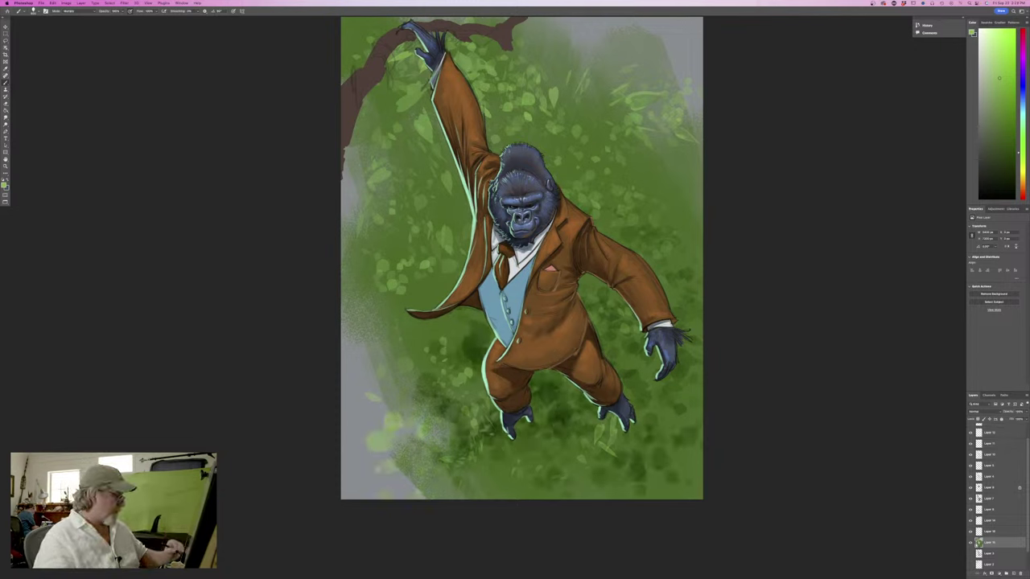
Build up dark green foliage texture on both sides of the gorilla, beside the raised sleeve and above the lowered arm
mouse_move(515, 477)
left_mouse_down()
mouse_move(600, 471)
mouse_move(563, 386)
mouse_move(439, 346)
mouse_move(419, 328)
left_mouse_up()
mouse_move(417, 272)
left_mouse_down()
mouse_move(377, 296)
mouse_move(419, 295)
left_mouse_up()
mouse_move(624, 190)
left_mouse_down()
mouse_move(648, 245)
mouse_move(696, 295)
mouse_move(644, 347)
mouse_move(634, 398)
left_mouse_up()
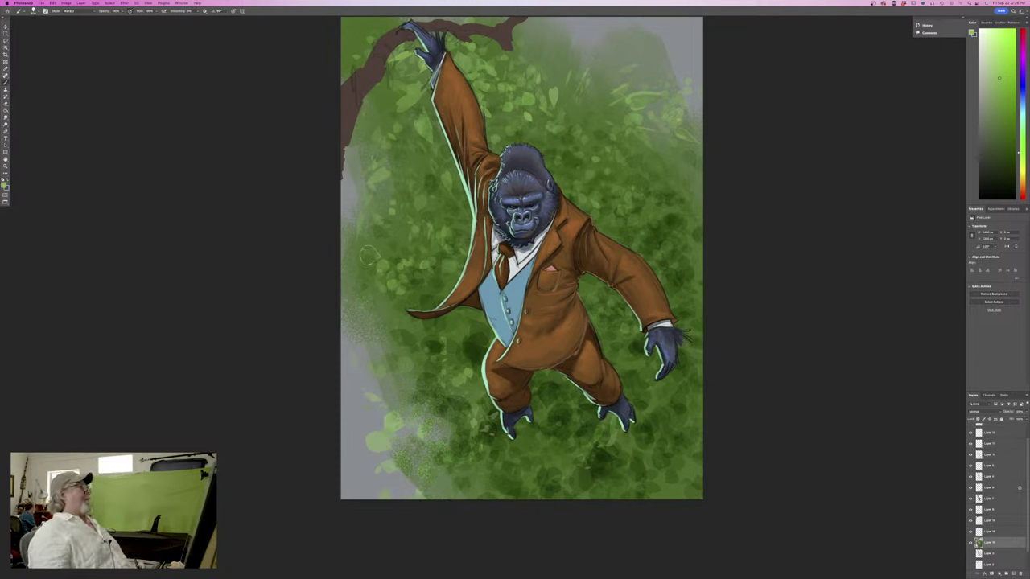
mouse_move(414, 97)
left_mouse_down()
mouse_move(404, 145)
mouse_move(381, 124)
mouse_move(379, 73)
mouse_move(399, 204)
mouse_move(362, 240)
left_mouse_up()
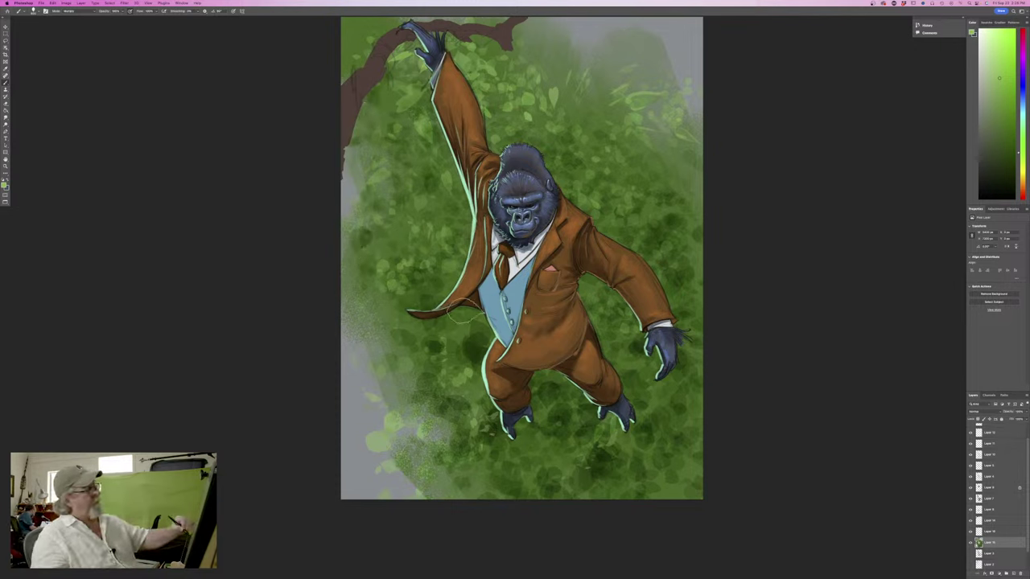
left_click_drag(606, 143, 661, 104)
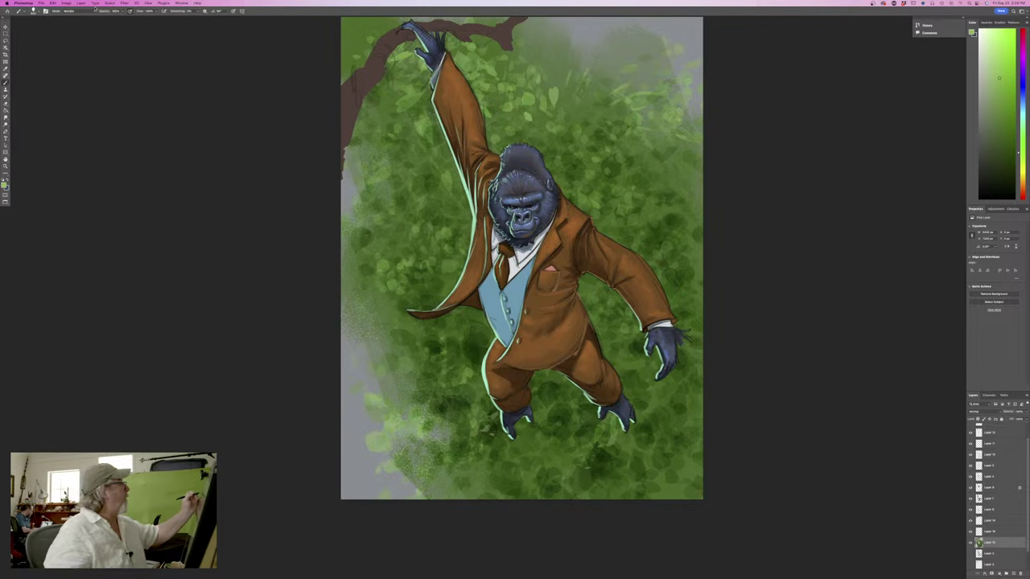
Soften the painted background foliage layer with a moderate Gaussian Blur
left_click(124, 3)
mouse_move(133, 72)
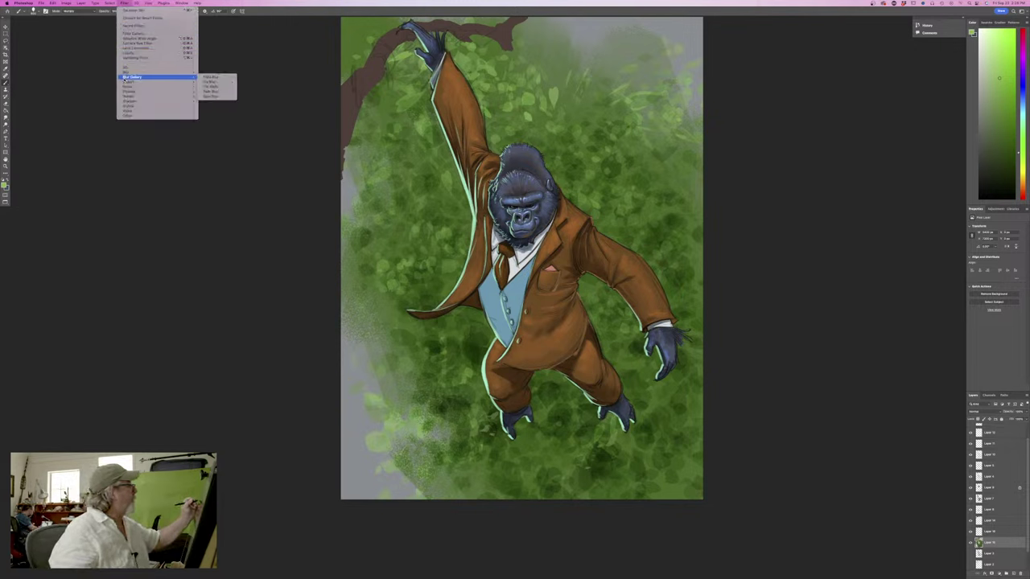
left_click(211, 90)
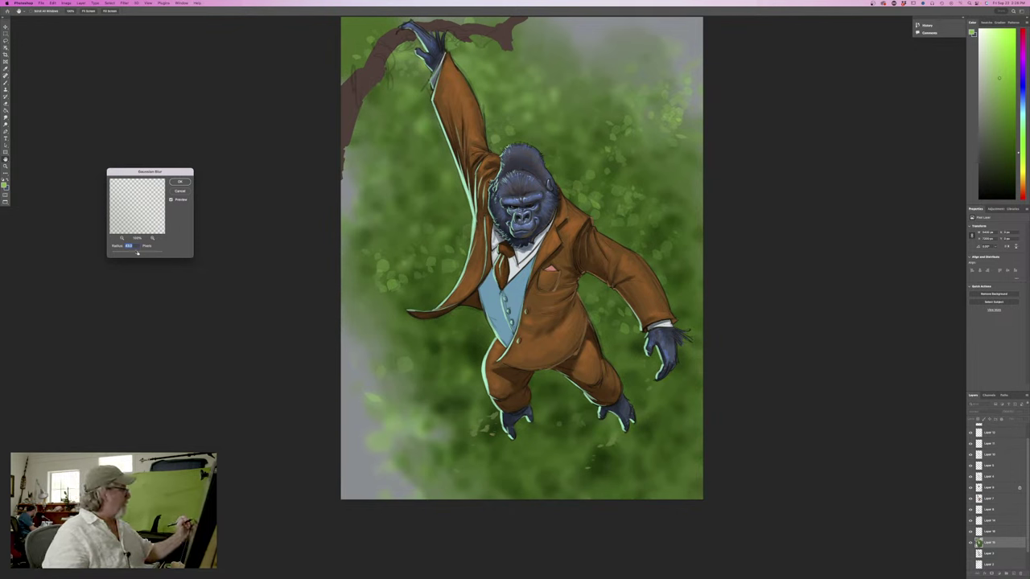
left_click_drag(132, 255, 132, 255)
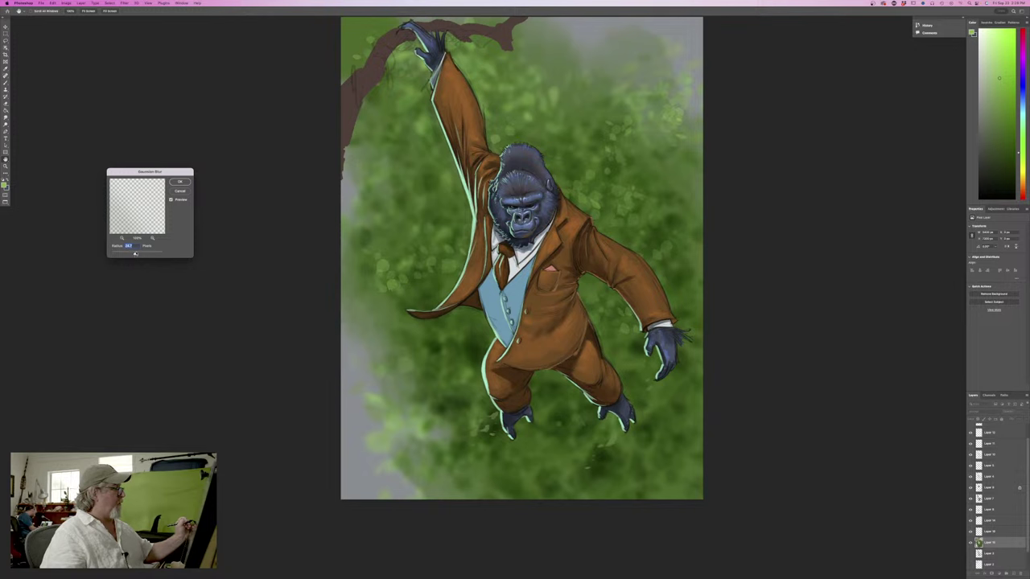
key("Return")
Apply the same Gaussian Blur to the separate light leaf layer above the background
left_click(987, 532)
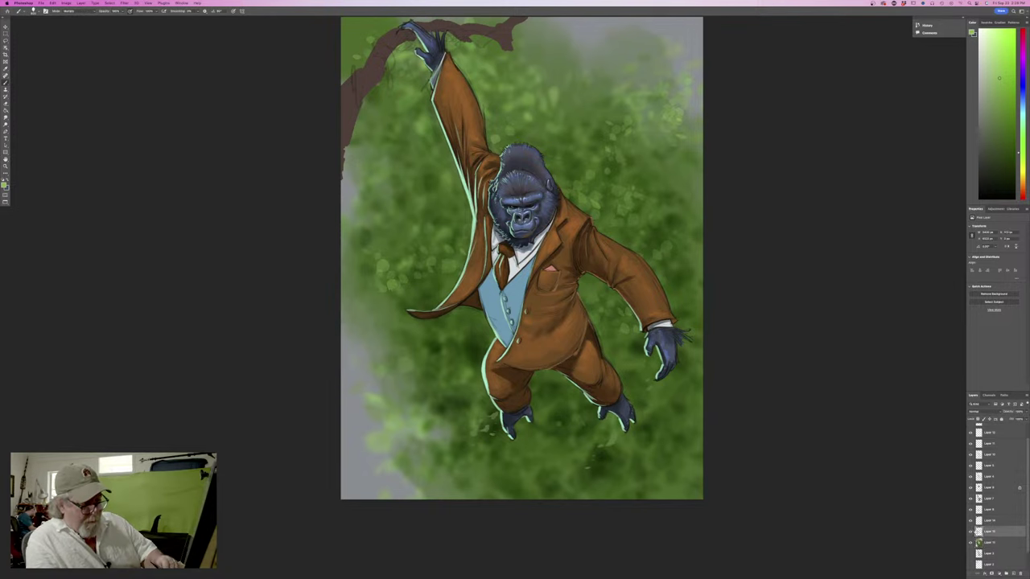
left_click(124, 3)
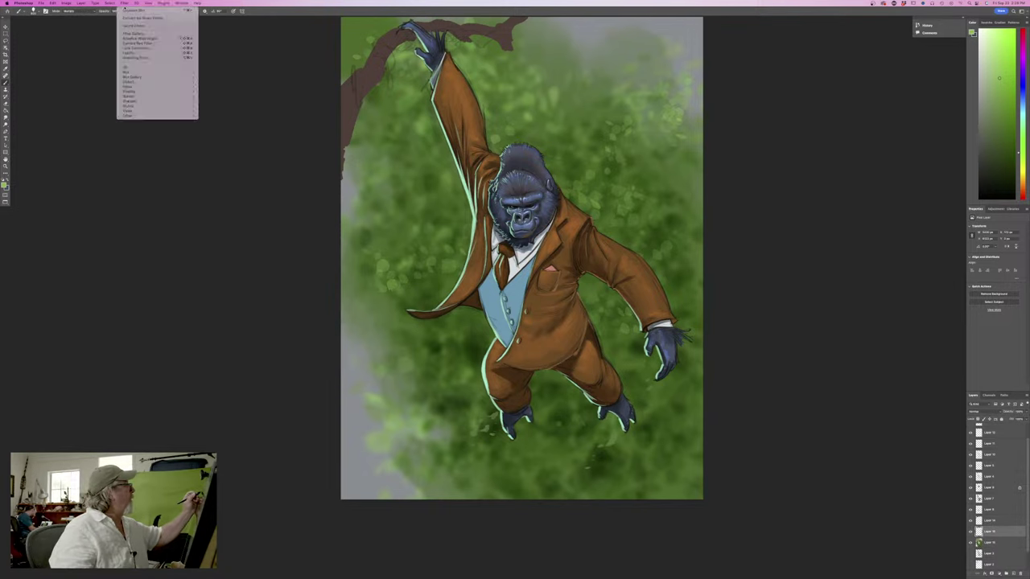
left_click(126, 10)
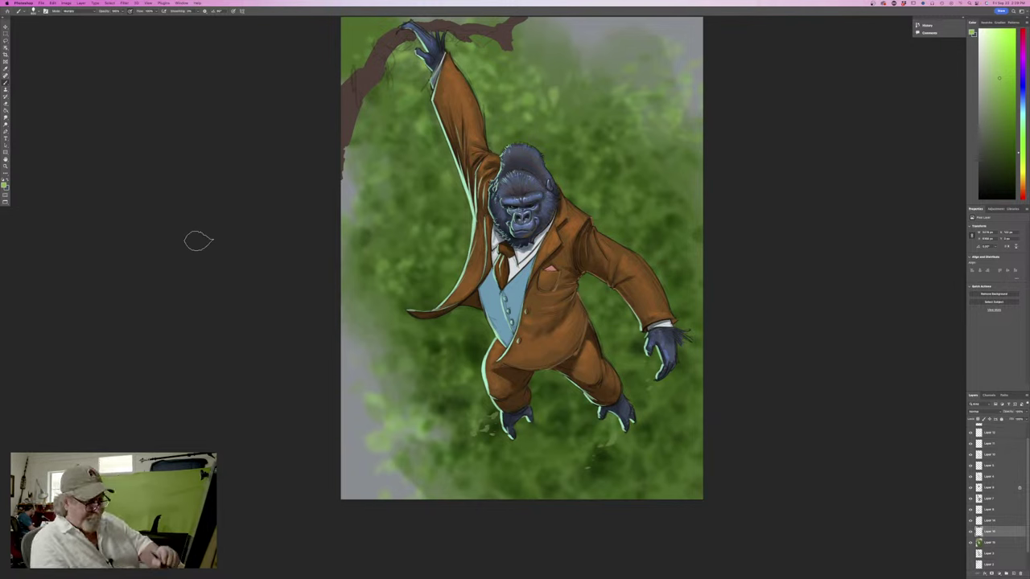
Merge the blurred leaf layer with the background foliage layer
left_click(985, 543)
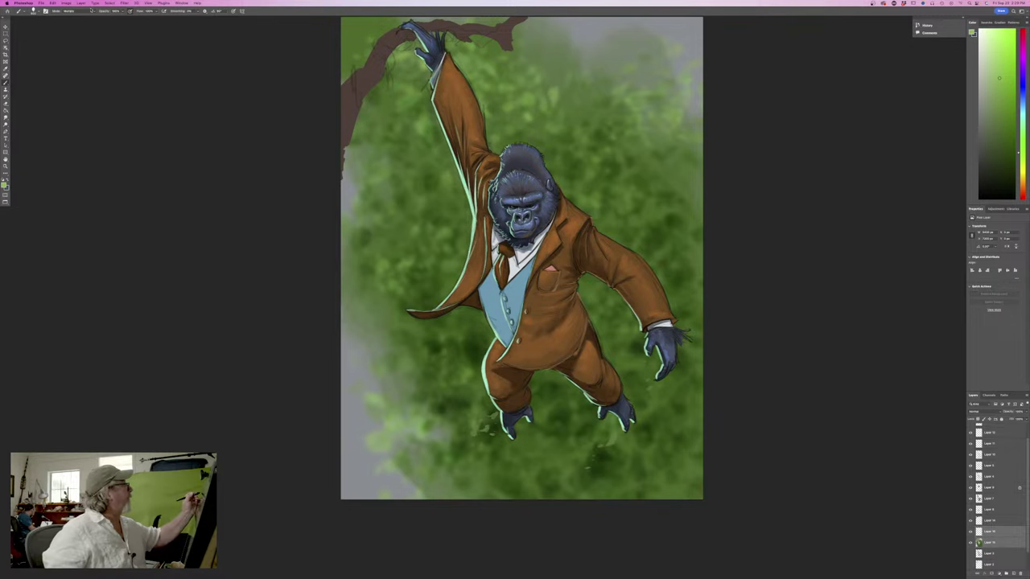
left_click(77, 11)
left_click(105, 198)
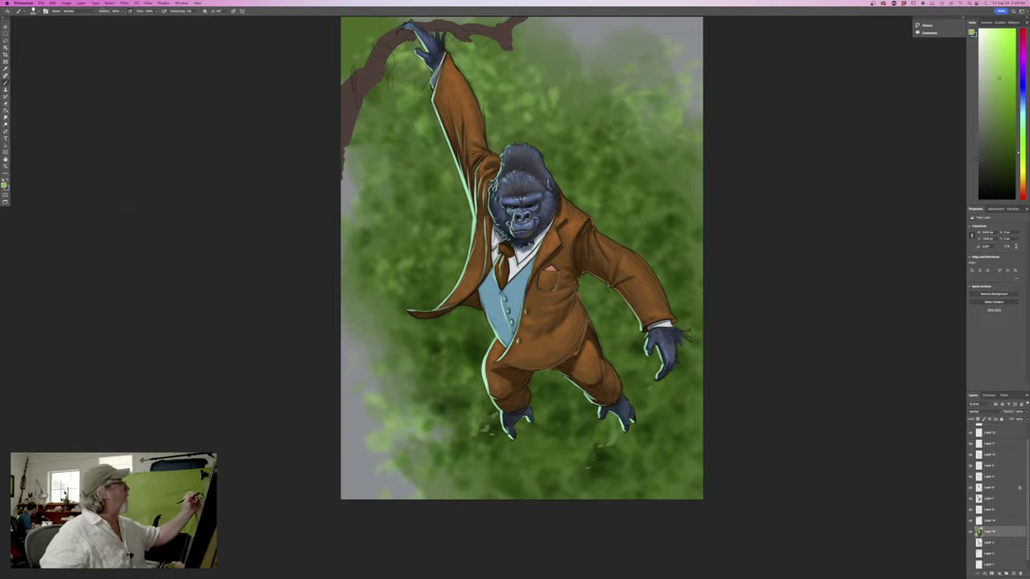
Darken the merged foliage layer by lowering its Lightness with a Hue/Saturation adjustment
left_click(66, 3)
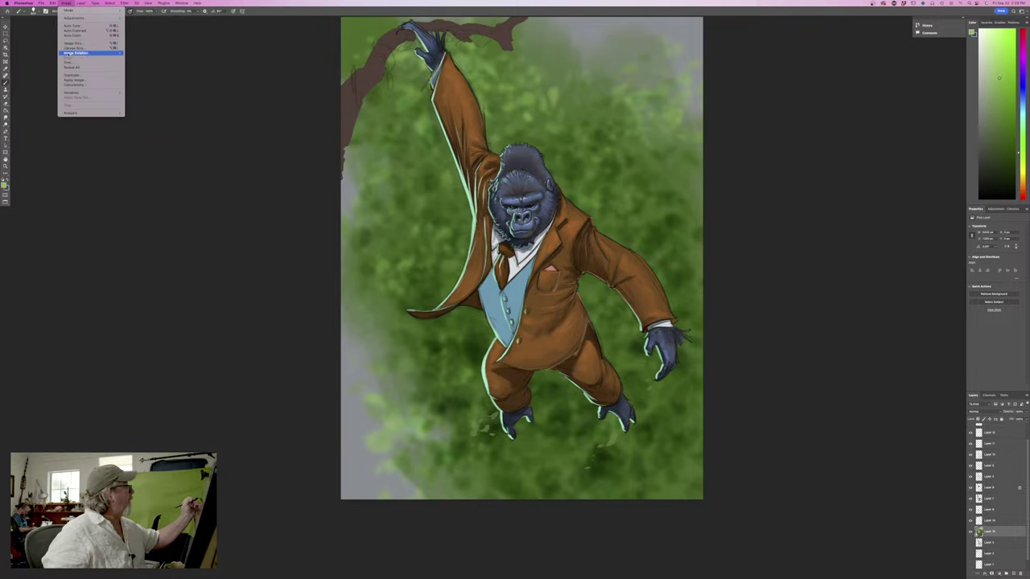
mouse_move(68, 53)
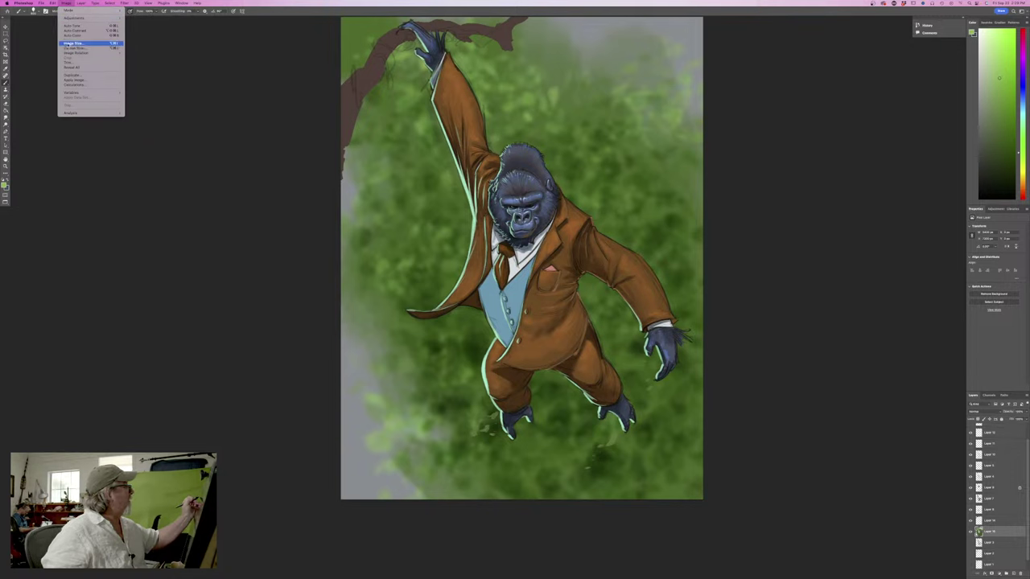
mouse_move(74, 18)
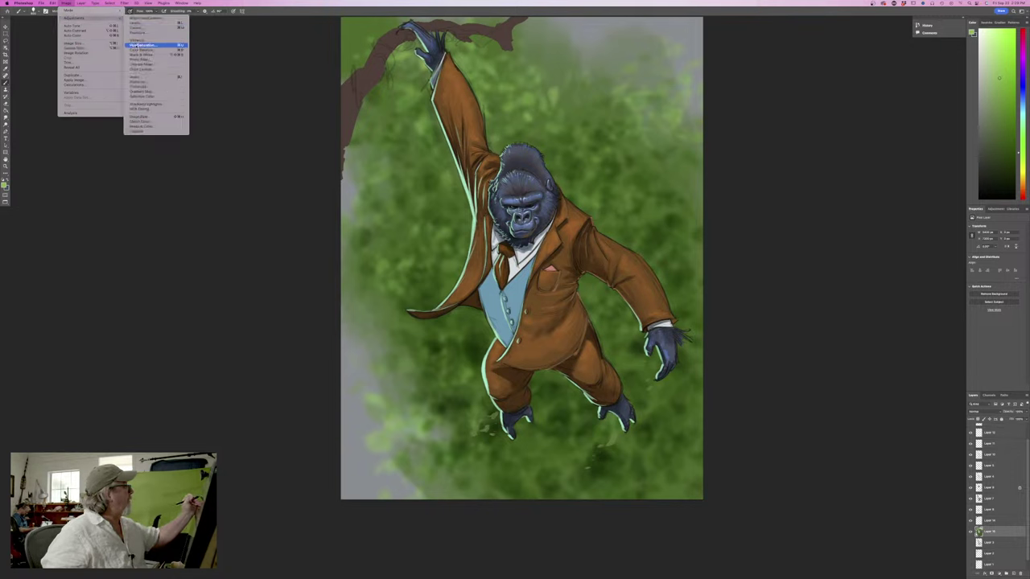
left_click(142, 45)
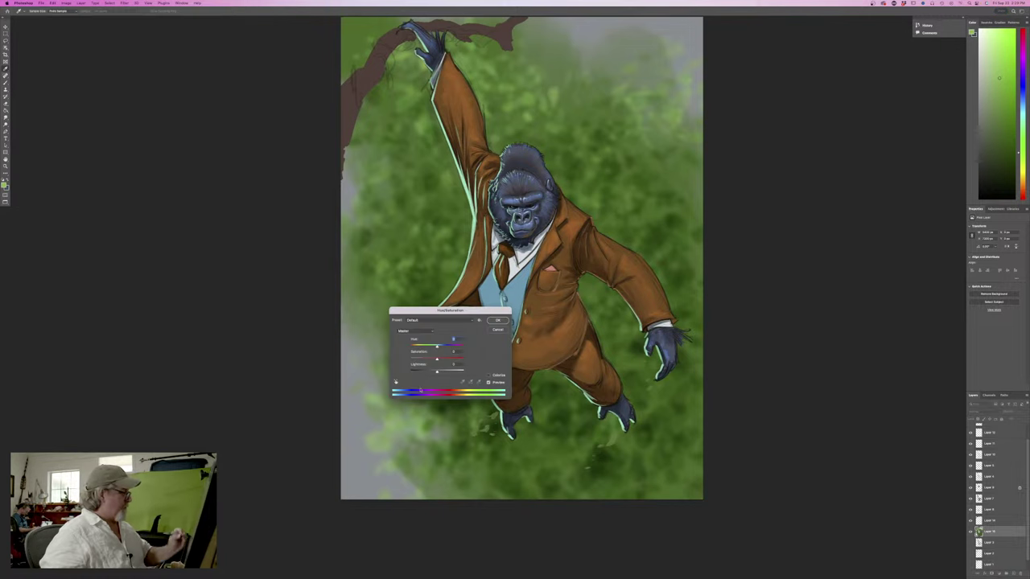
left_click_drag(437, 372, 430, 373)
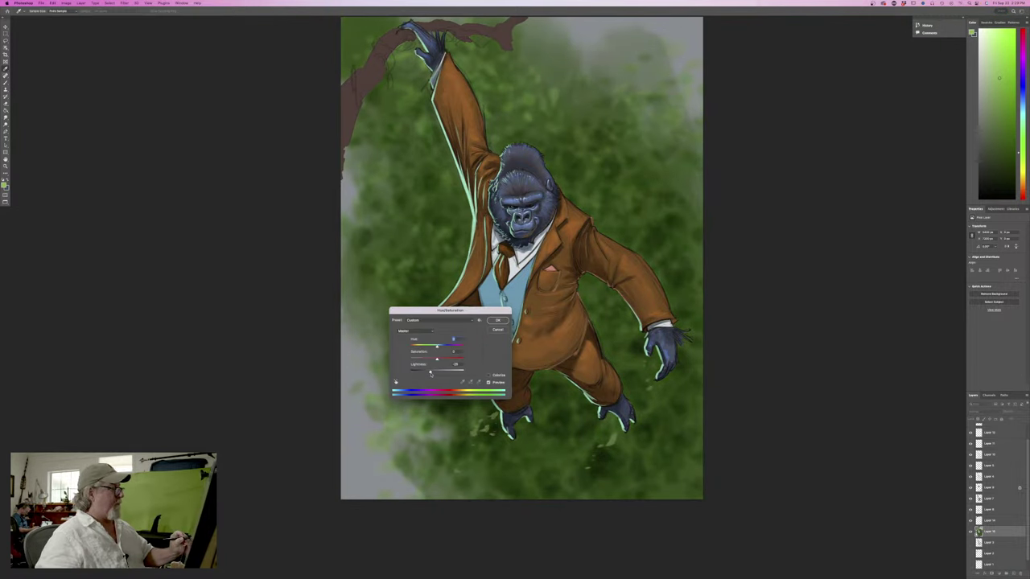
left_click_drag(449, 311, 200, 240)
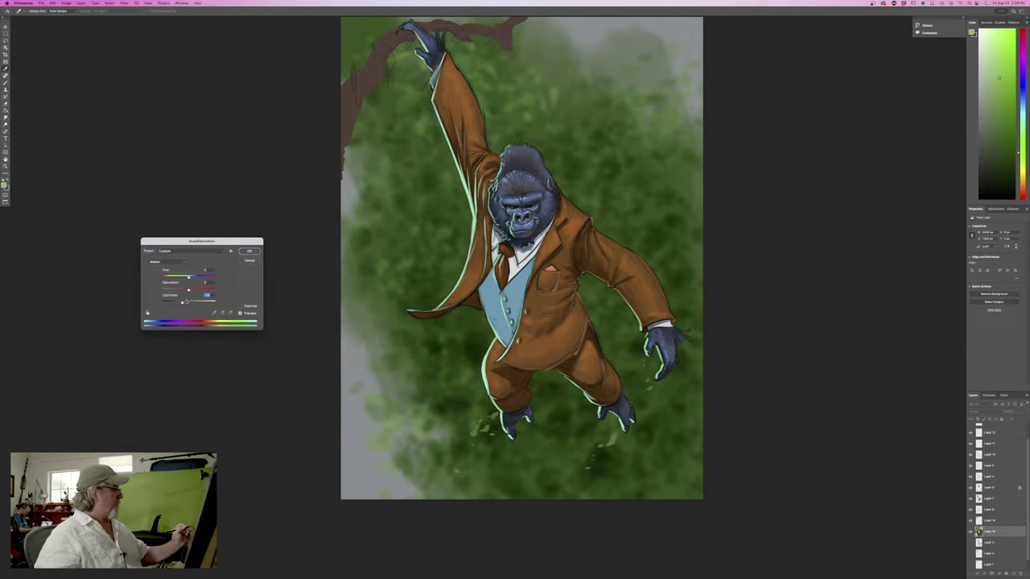
left_click_drag(188, 291, 180, 302)
key("Return")
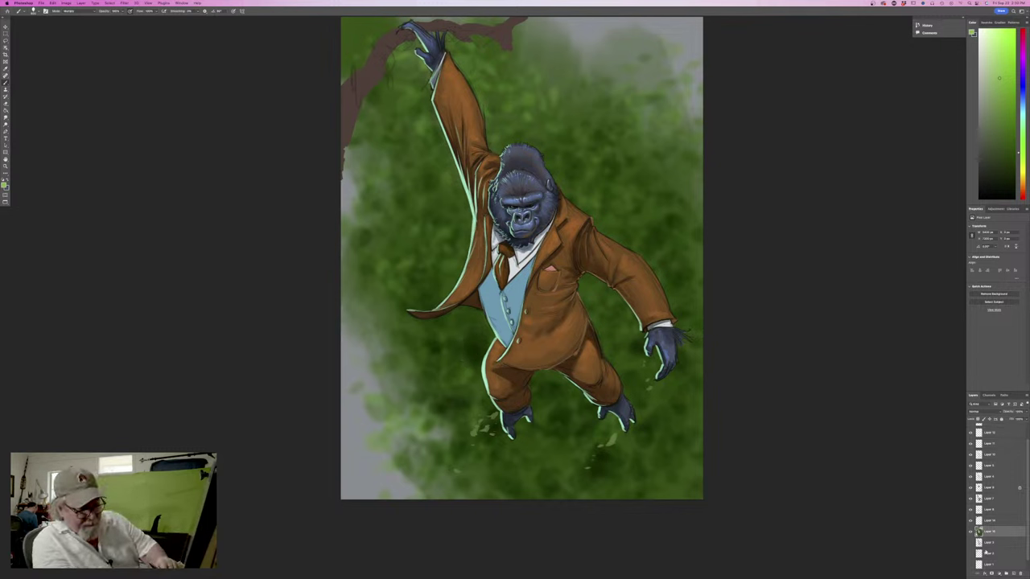
Add a new layer and scatter small, sharp light green leaves around the feet, beside the leg, beneath the branch and near the canvas's lower edge
left_click(1013, 573)
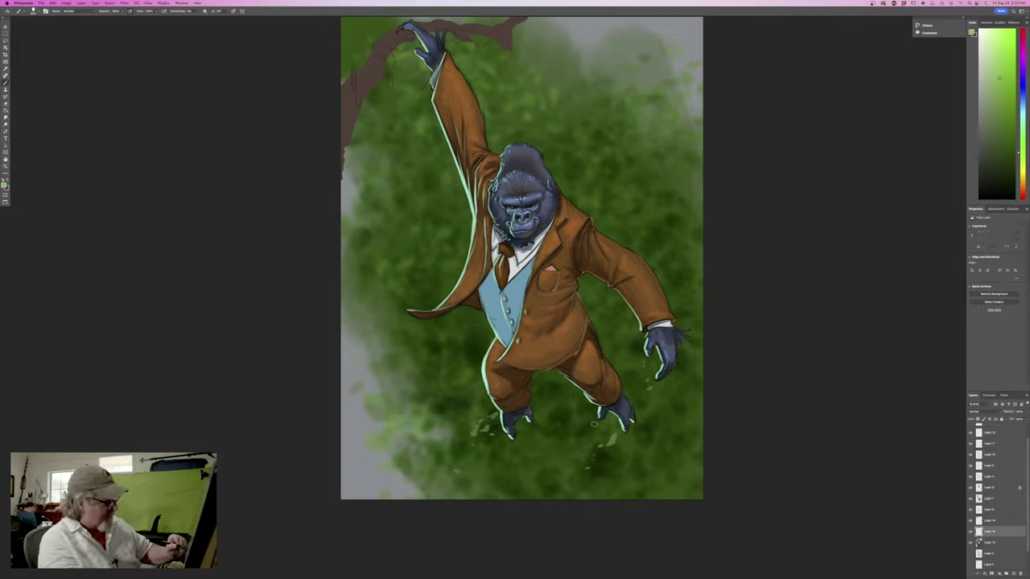
left_click_drag(595, 426, 555, 451)
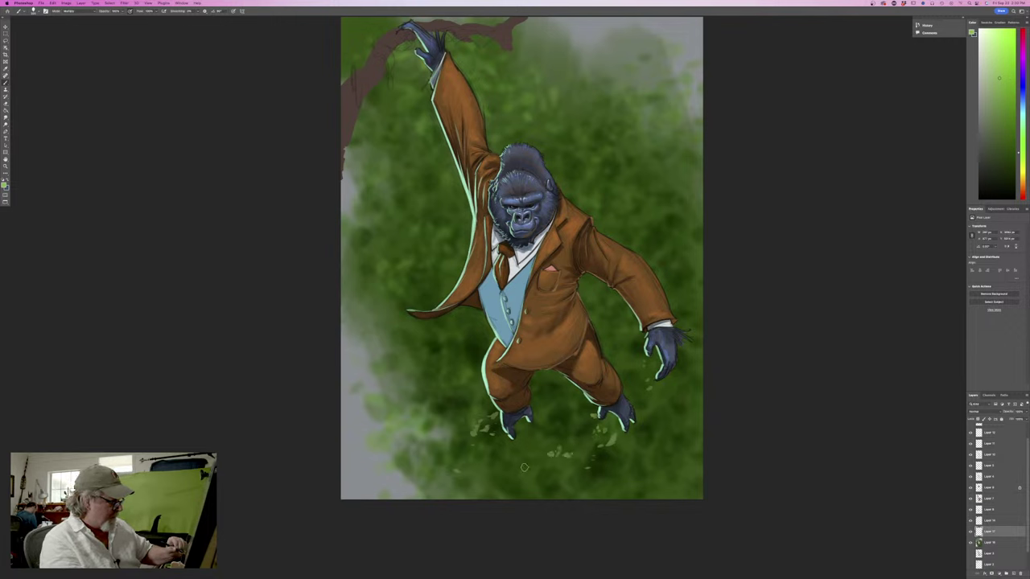
left_click_drag(471, 427, 475, 412)
left_click_drag(471, 370, 470, 360)
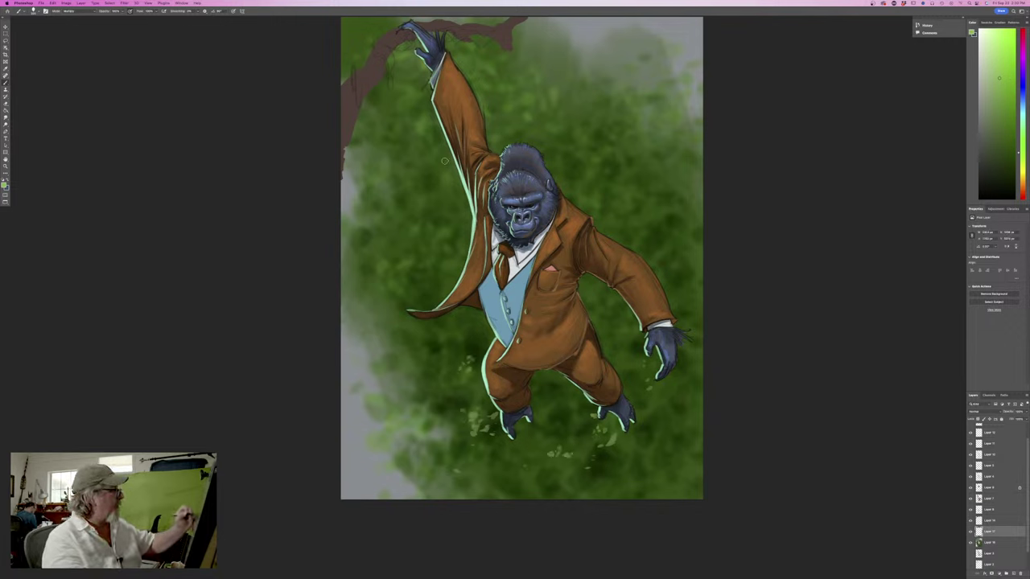
left_click_drag(409, 64, 389, 77)
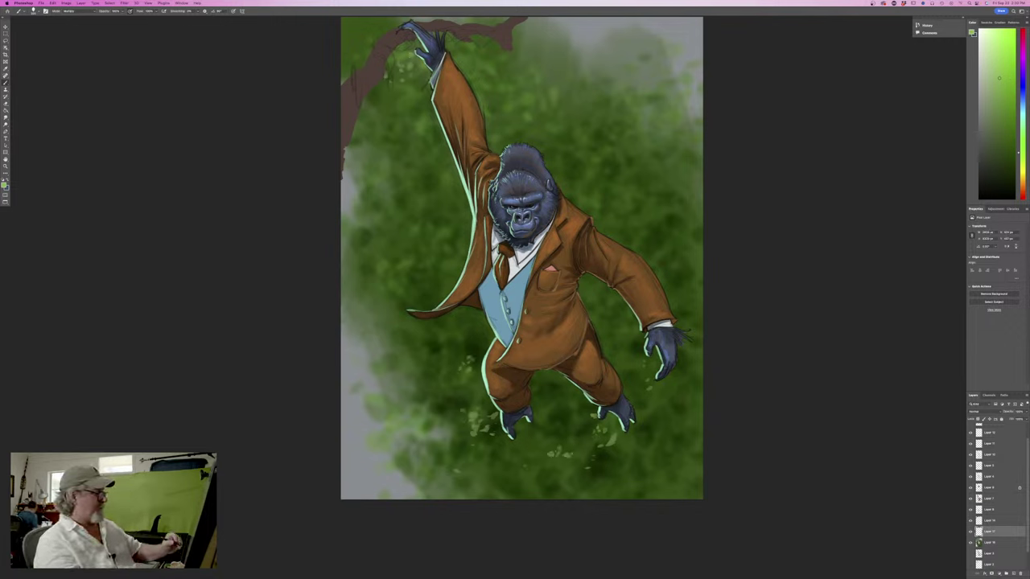
mouse_move(442, 441)
left_mouse_down()
mouse_move(415, 445)
mouse_move(454, 451)
left_mouse_up()
left_click(405, 471)
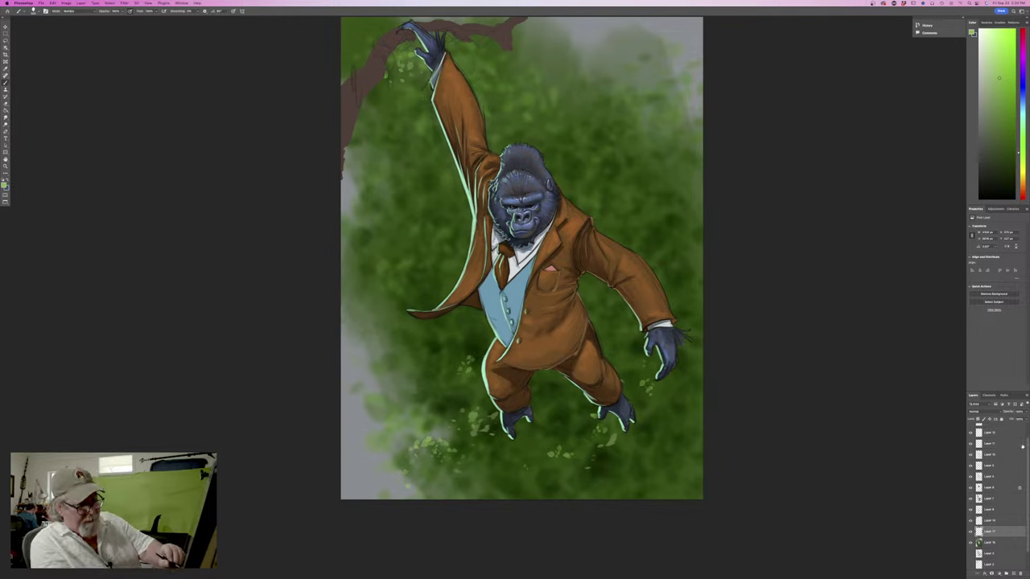
Add a new layer above all the others and scatter light green leaves over the hands, the branch and the canvas's lower-left area
scroll(1024, 429, "up", 2)
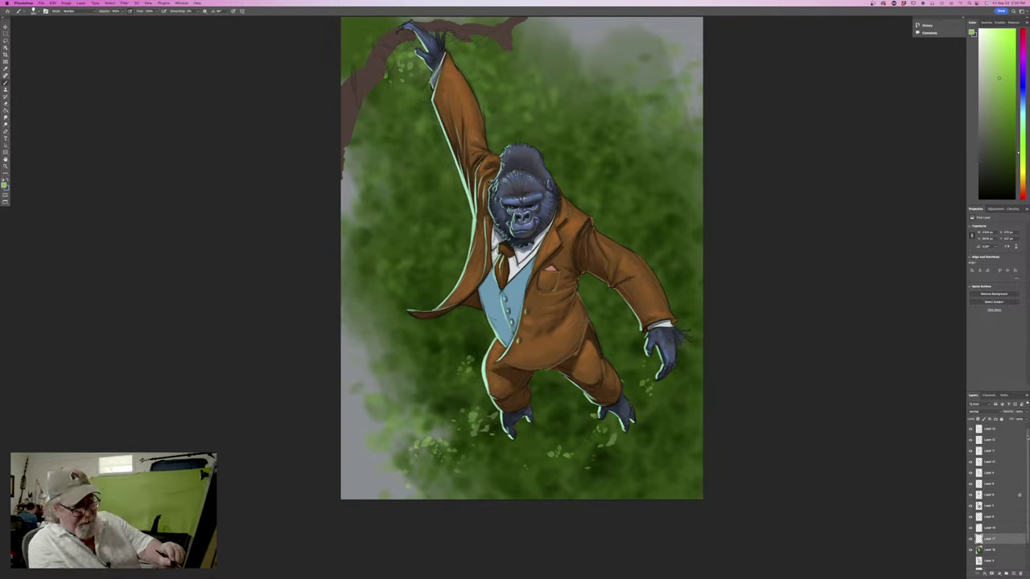
left_click(989, 429)
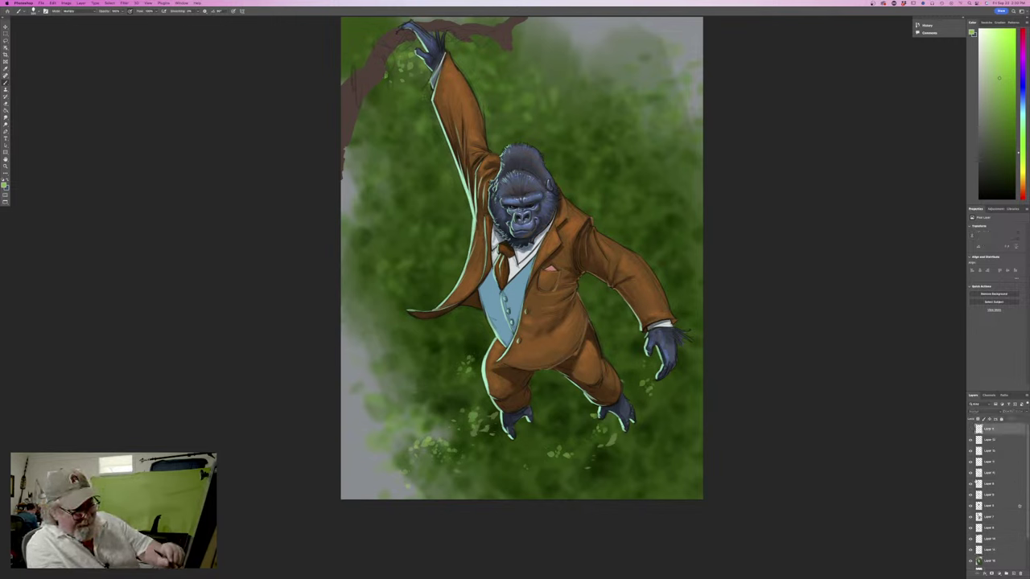
left_click(1006, 573)
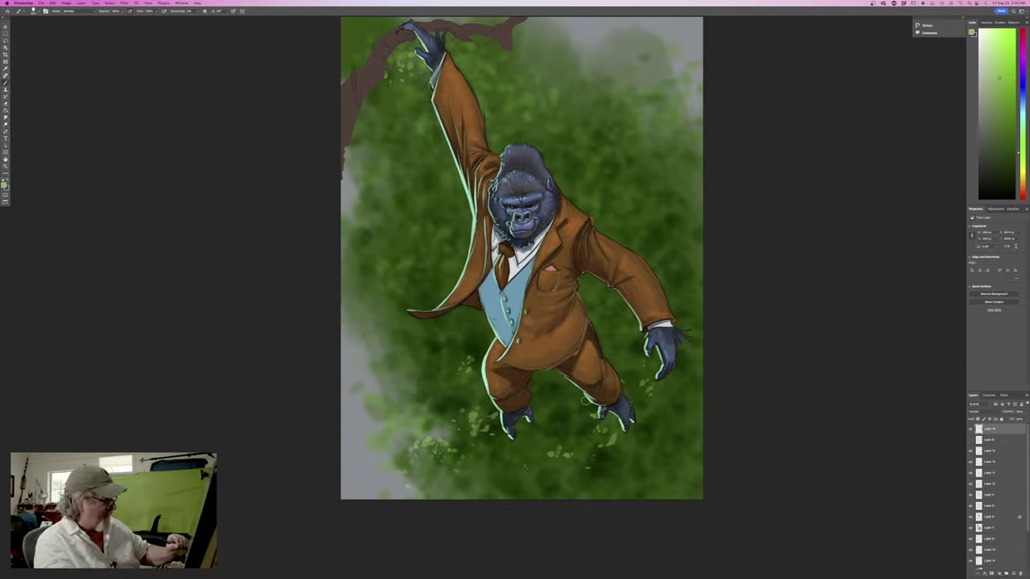
left_click(648, 362)
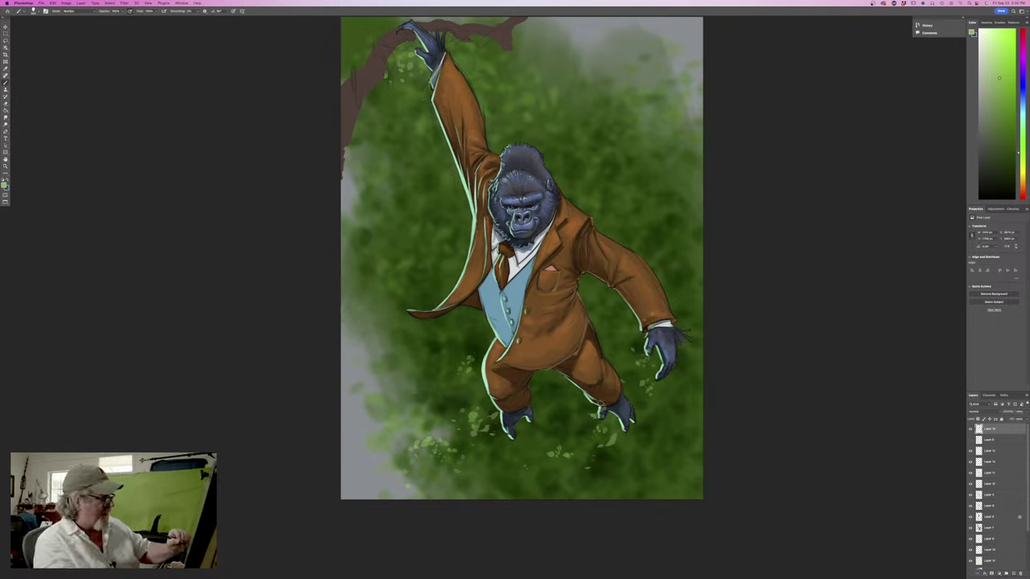
left_click(397, 314)
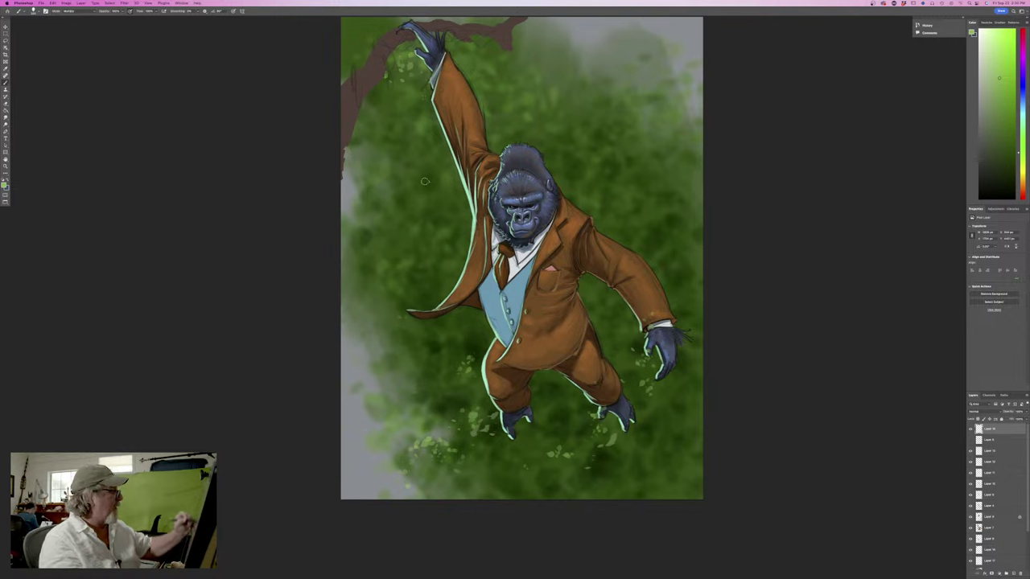
mouse_move(438, 58)
left_mouse_down()
mouse_move(405, 47)
mouse_move(351, 98)
left_mouse_up()
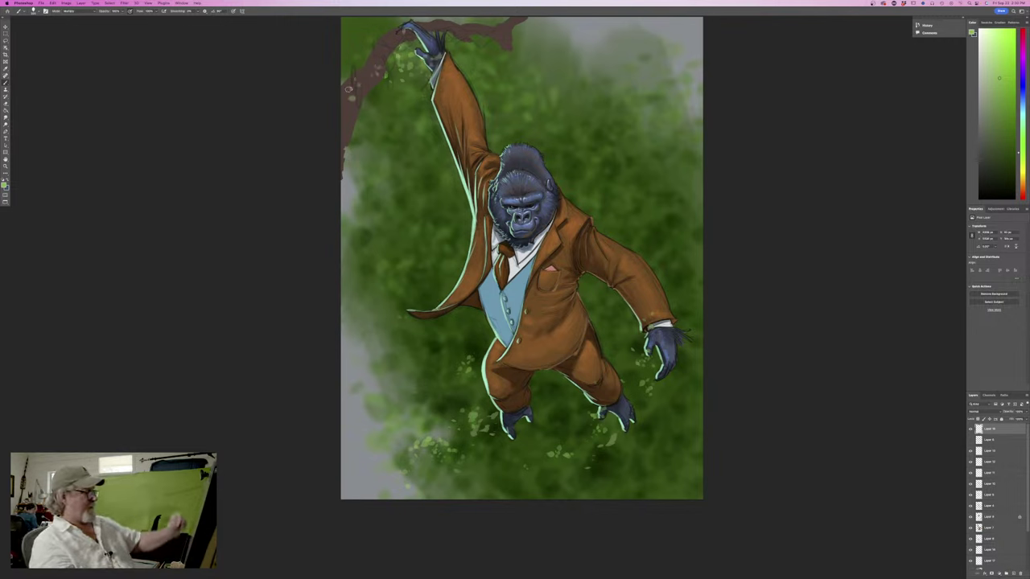
left_click_drag(354, 468, 379, 452)
left_click_drag(411, 399, 417, 358)
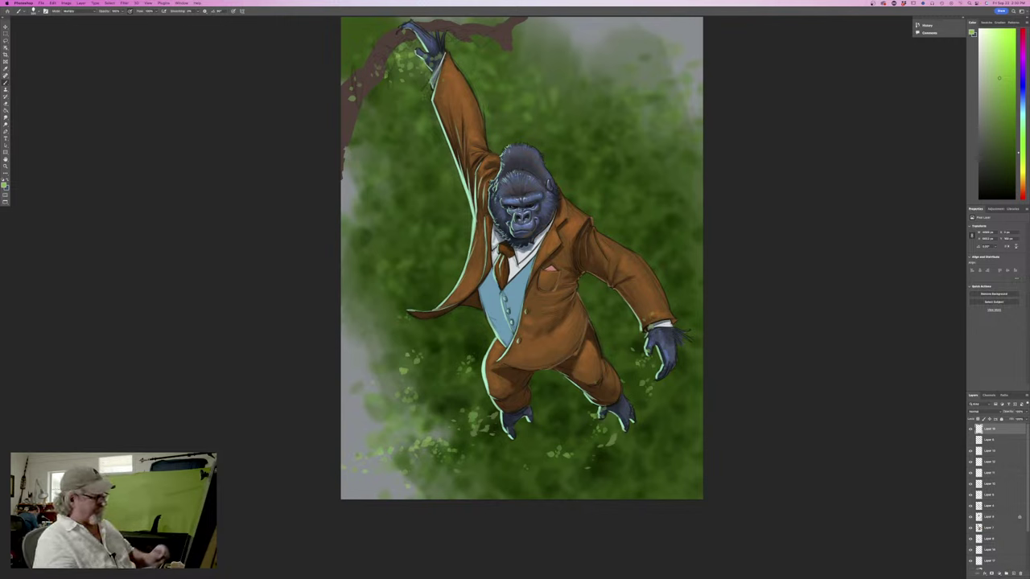
left_click(69, 11)
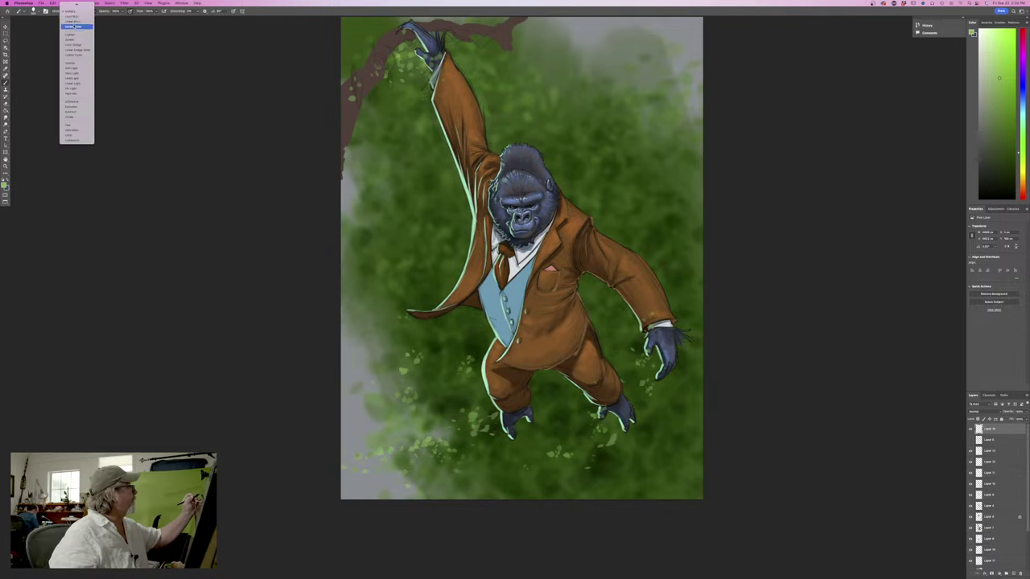
left_click(70, 7)
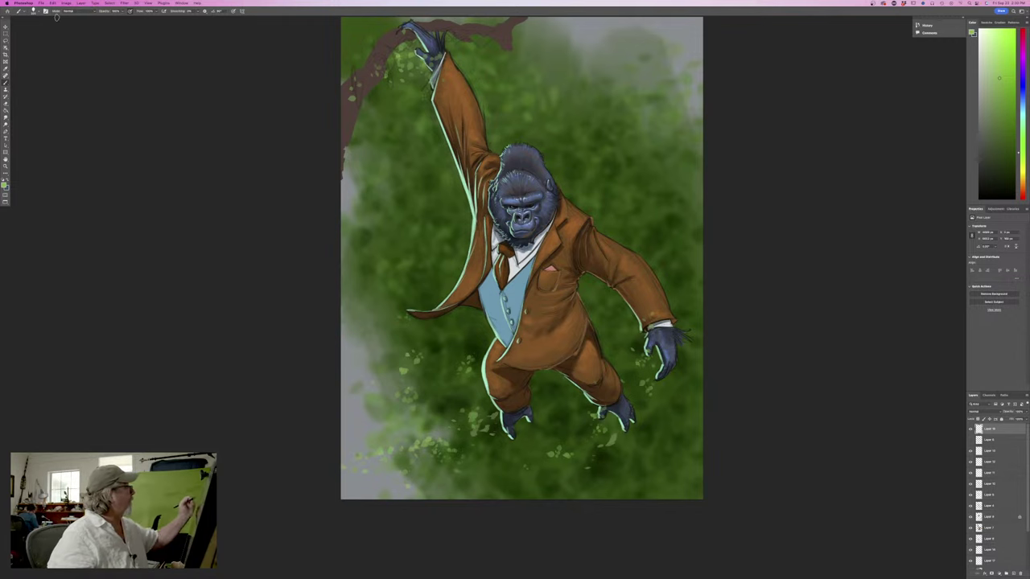
left_click(4, 184)
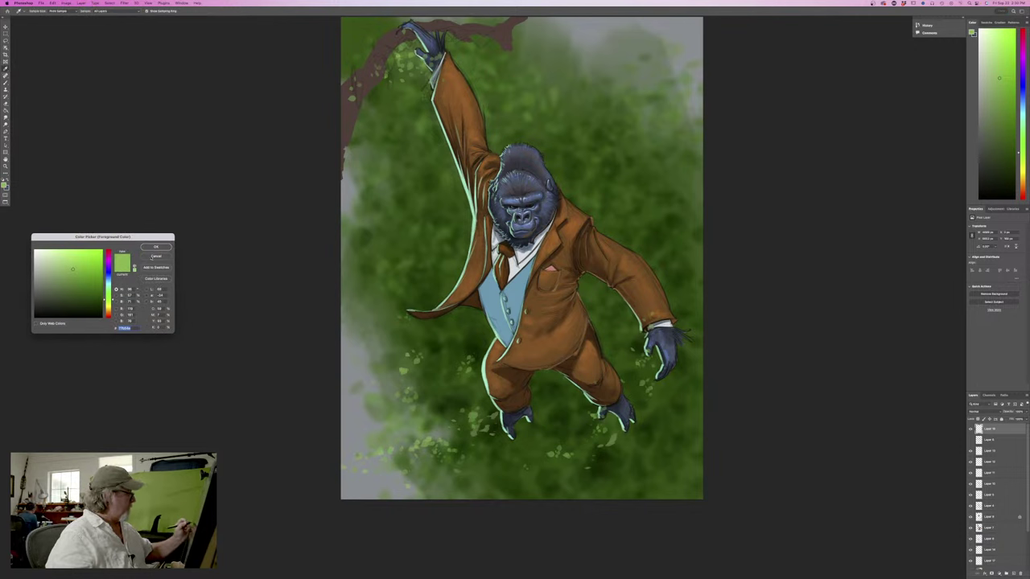
left_click(156, 246)
Switch from the leaf brush to a pencil-like brush and sign the artwork in light green near the canvas's lower-right corner
left_click(35, 13)
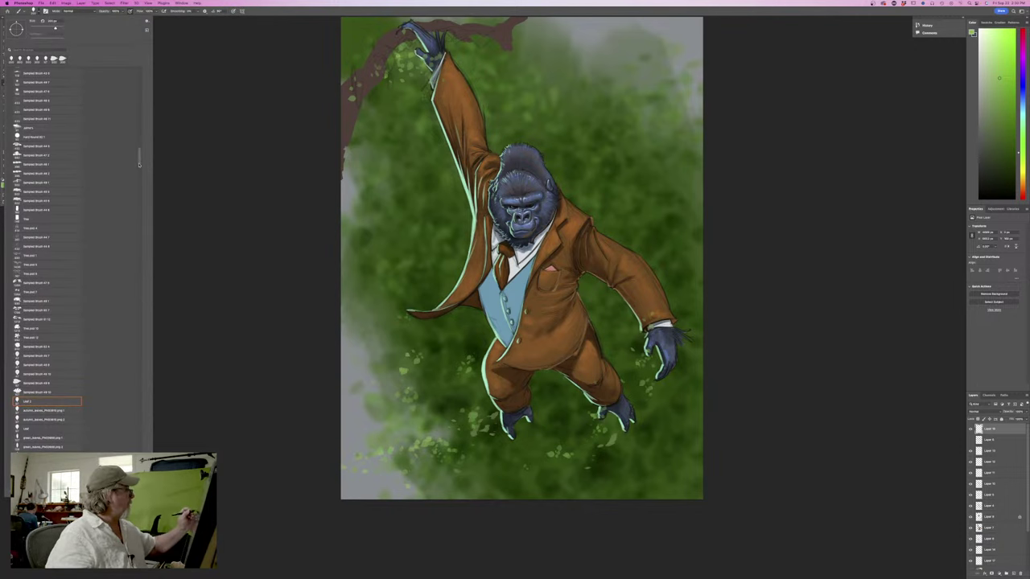
left_click_drag(139, 165, 137, 66)
left_click(24, 112)
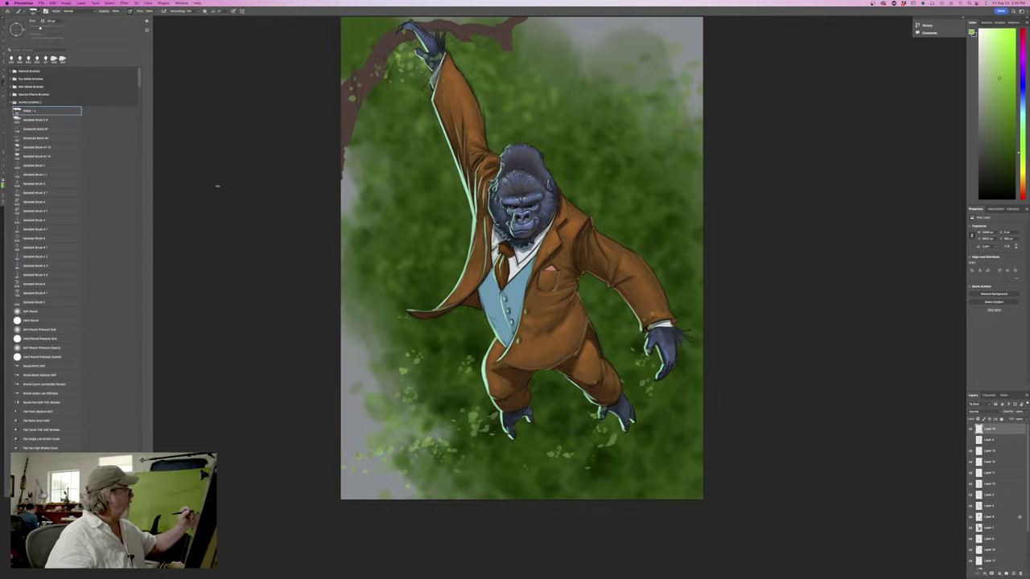
left_click(246, 242)
key("super+equal")
key("super+equal")
scroll(249, 245, "down", 10)
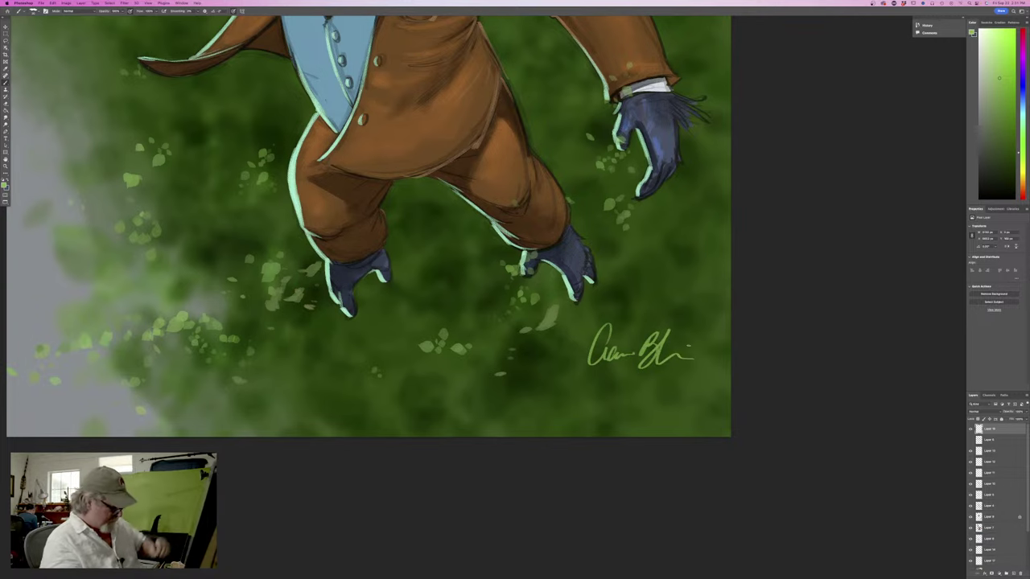
Examine the painting close up in full-screen mode, from the raised hand and branch down over the face to the suit
key("super+0")
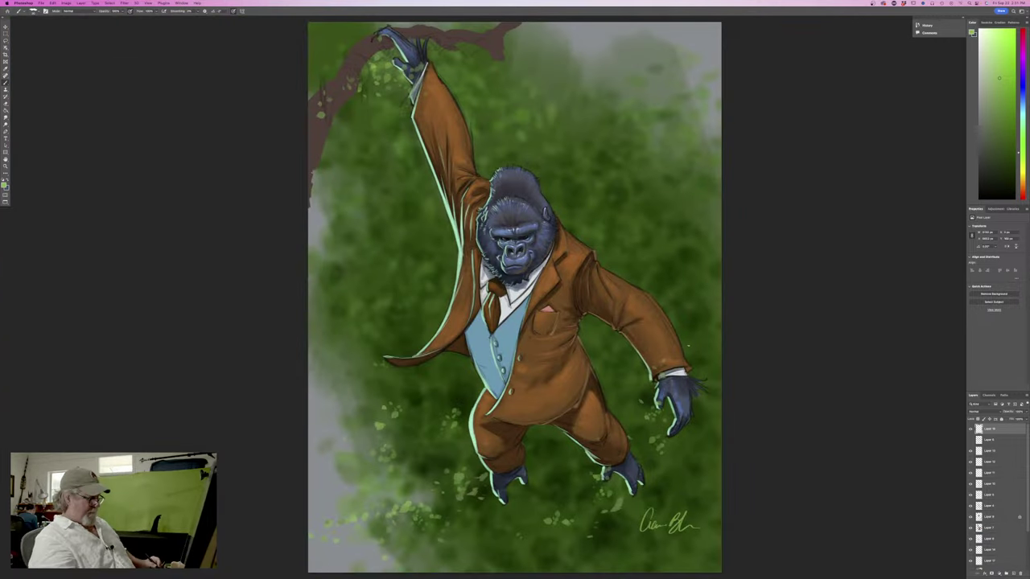
key("super+equal")
key("super+equal")
key("super+equal")
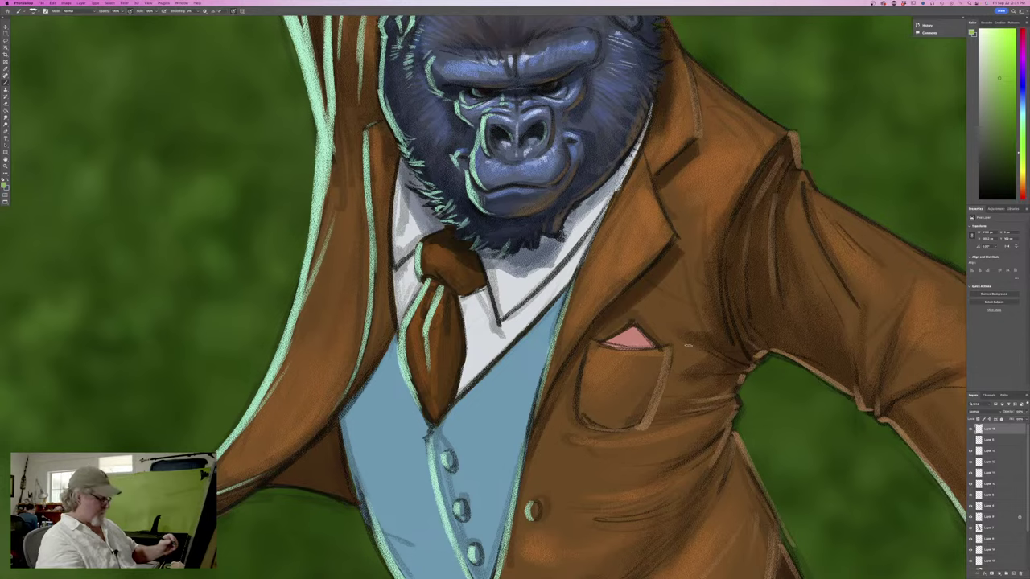
key("f")
key("f")
left_click_drag(279, 246, 288, 299)
scroll(288, 299, "up", 9)
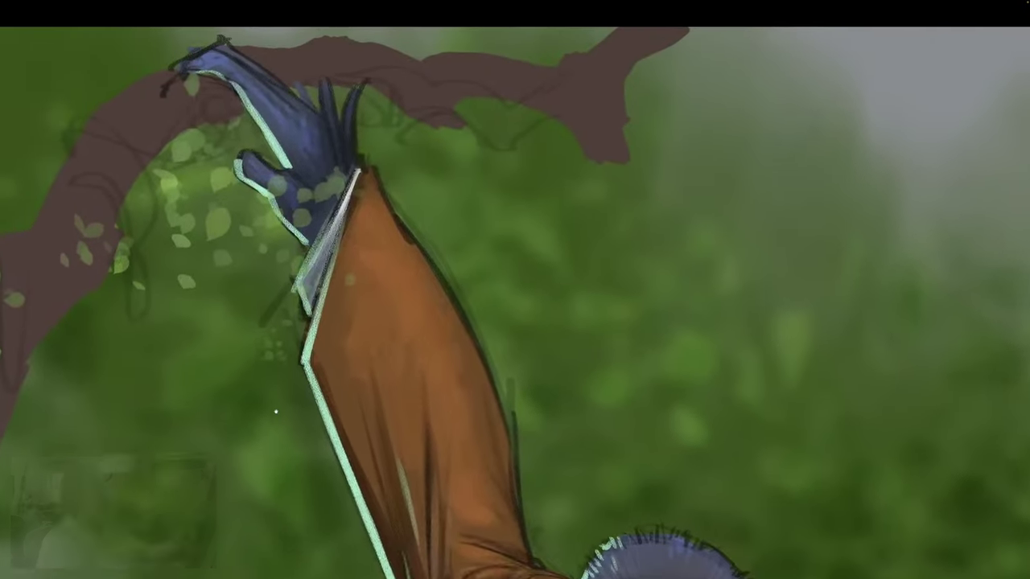
left_click_drag(276, 412, 338, 410)
scroll(351, 480, "down", 12)
scroll(350, 481, "right", 4)
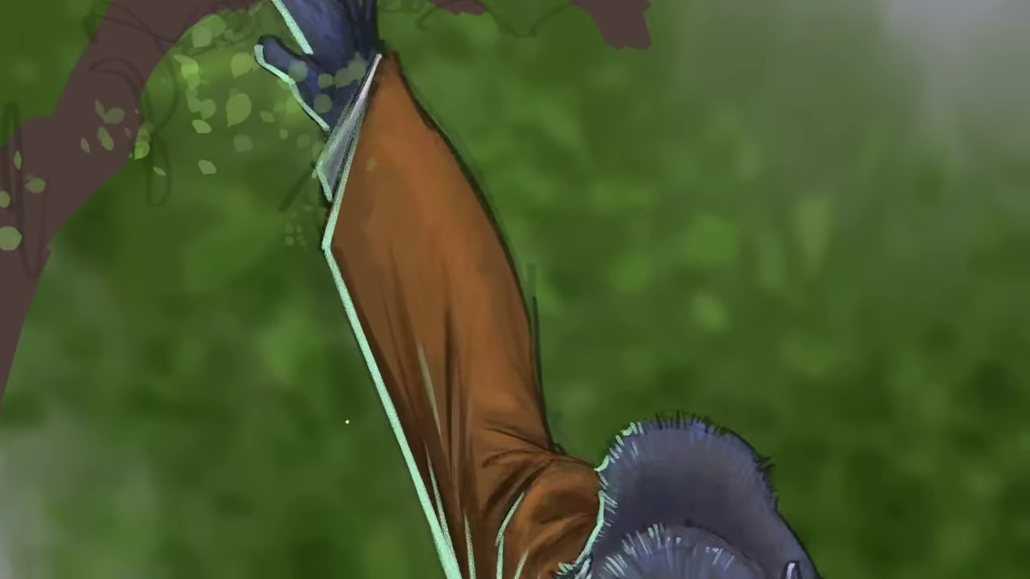
scroll(309, 369, "down", 2)
scroll(309, 370, "right", 1)
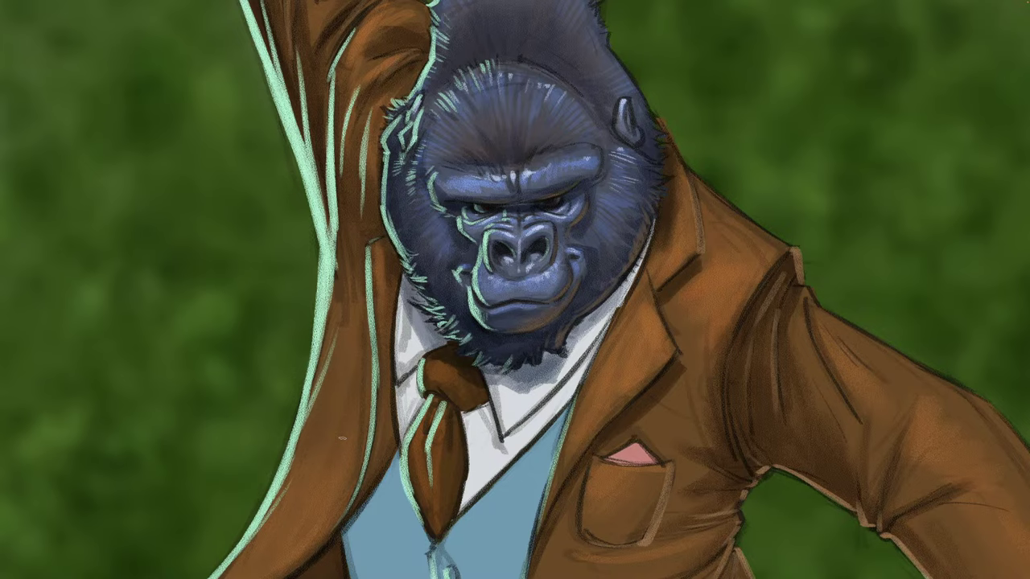
scroll(247, 367, "down", 7)
scroll(247, 367, "right", 2)
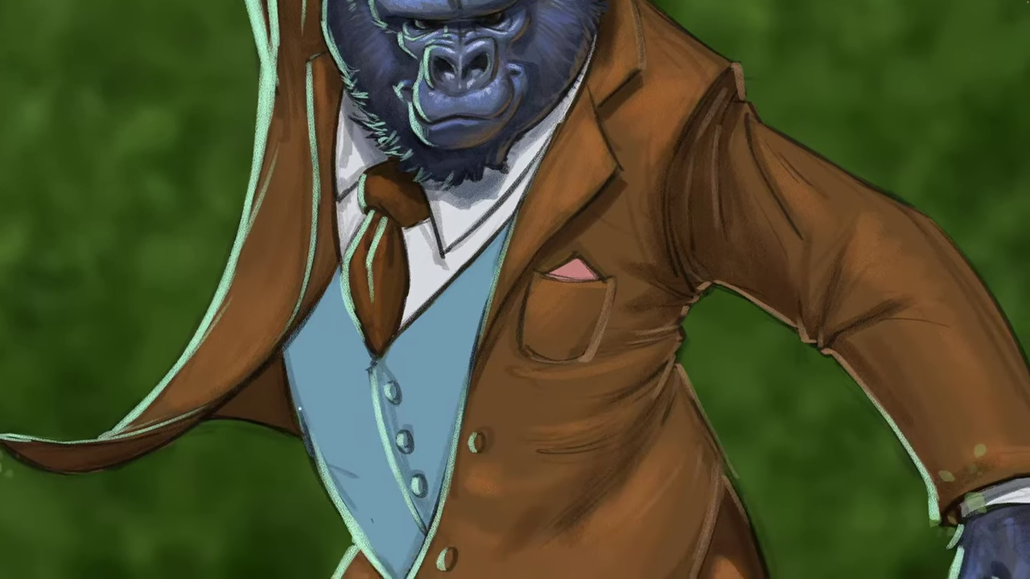